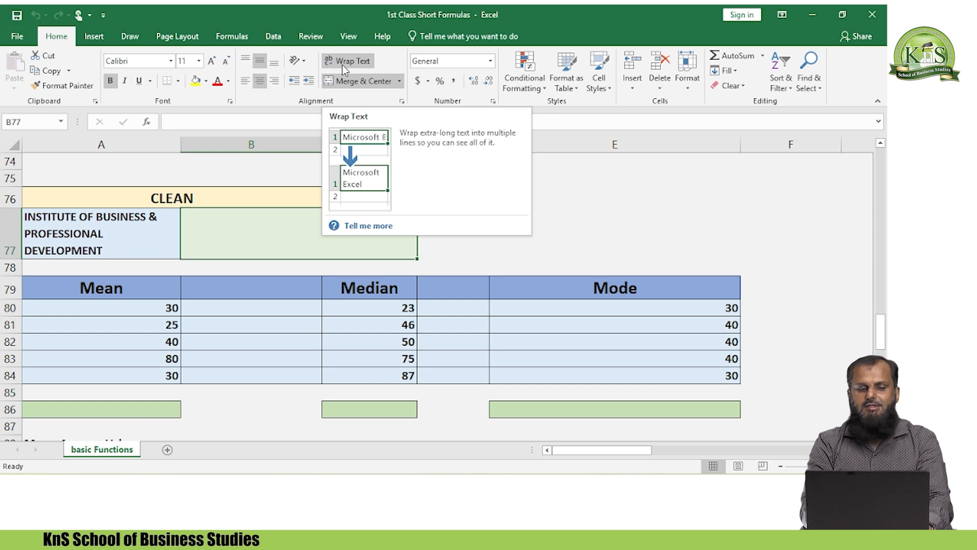
Step: Enter the text "pakistan zindabad" in cell I78
{"action": "left_click", "coordinate": [779, 206]}
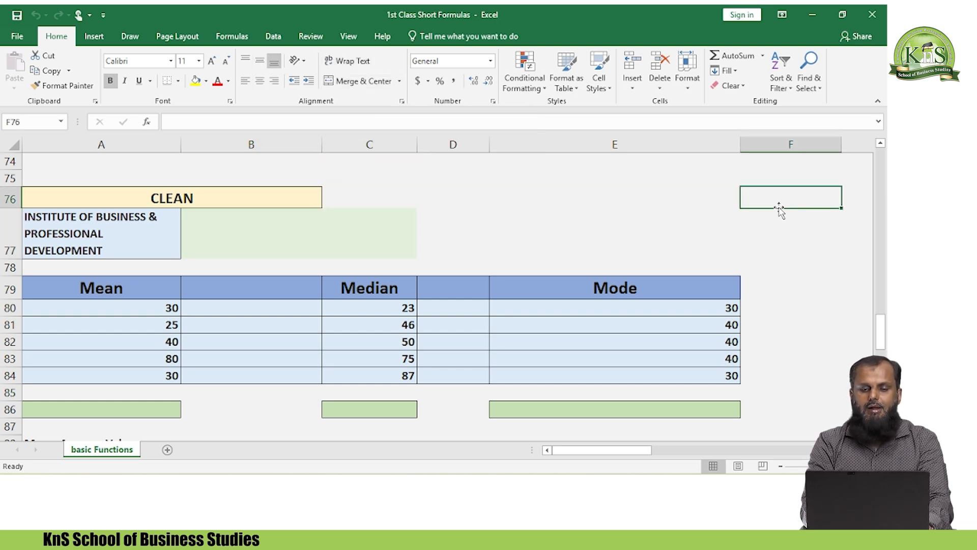
{"action": "key", "text": "Down"}
{"action": "key", "text": "Down"}
{"action": "key", "text": "Right"}
{"action": "key", "text": "Right"}
{"action": "key", "text": "Right"}
{"action": "type", "text": "p"}
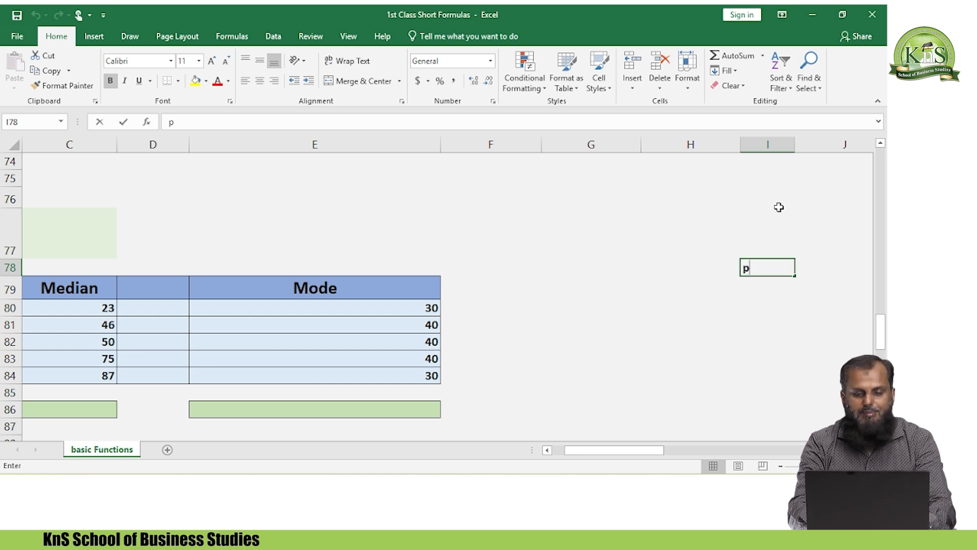
{"action": "type", "text": "akistan "}
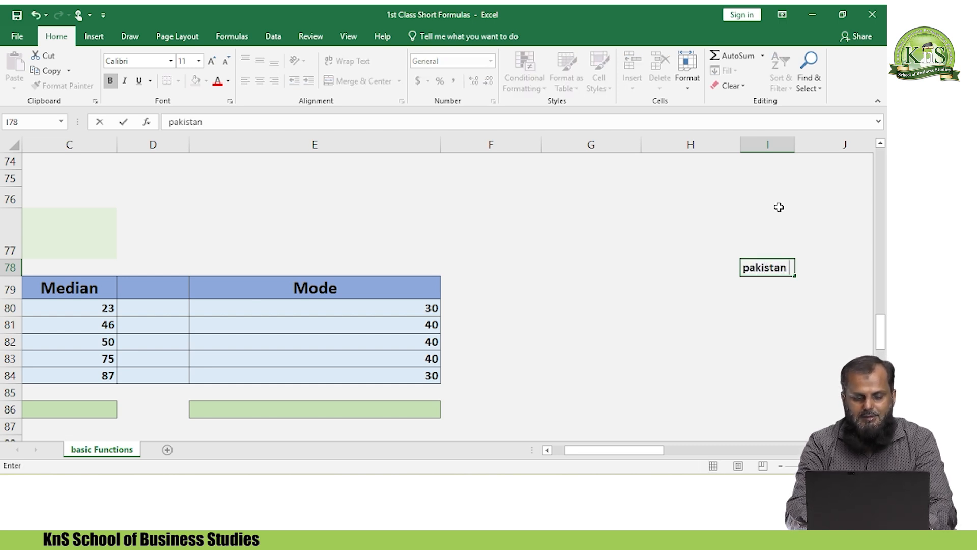
{"action": "type", "text": "zondabad"}
{"action": "key", "text": "Return"}
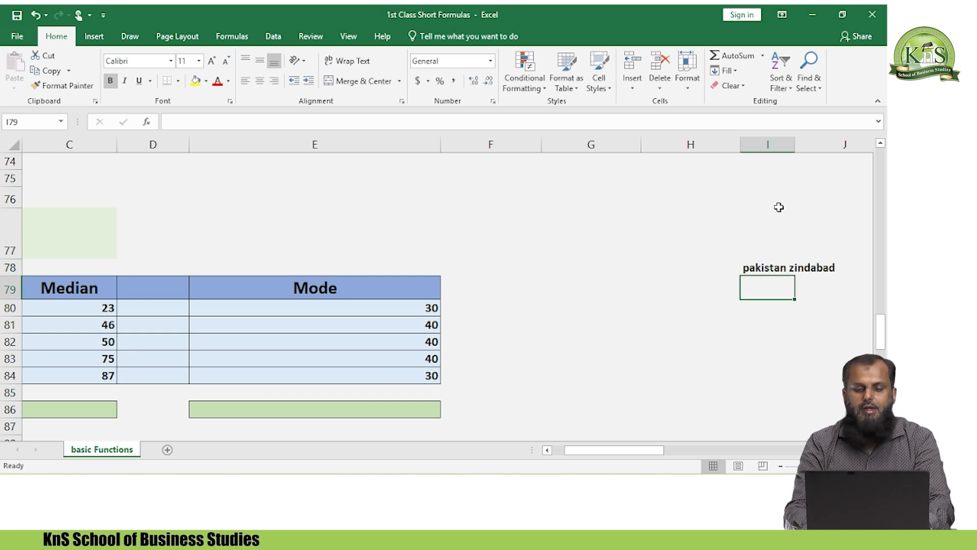
Step: Check which of the cells H78 to J78 actually holds the entered text
{"action": "key", "text": "Up"}
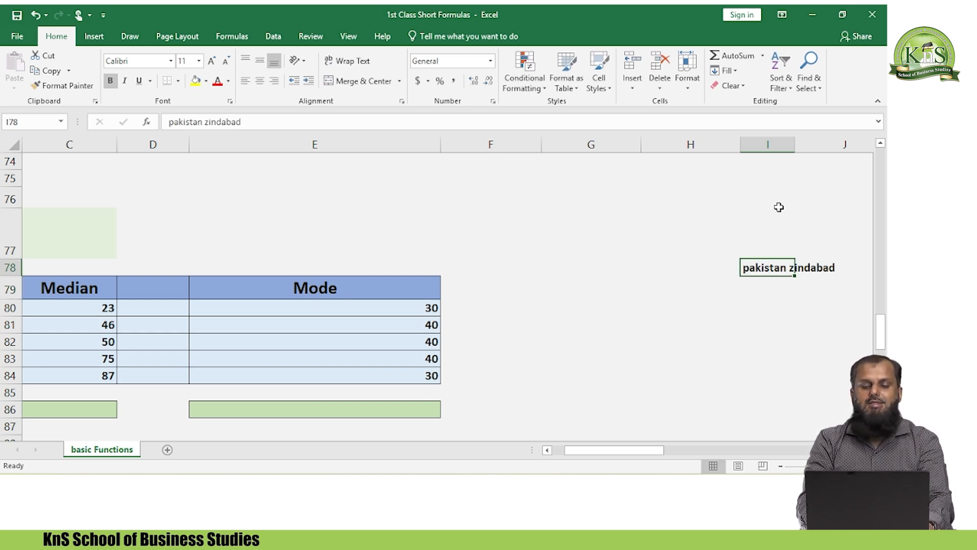
{"action": "scroll", "coordinate": [779, 207], "scroll_direction": "right", "scroll_amount": 2}
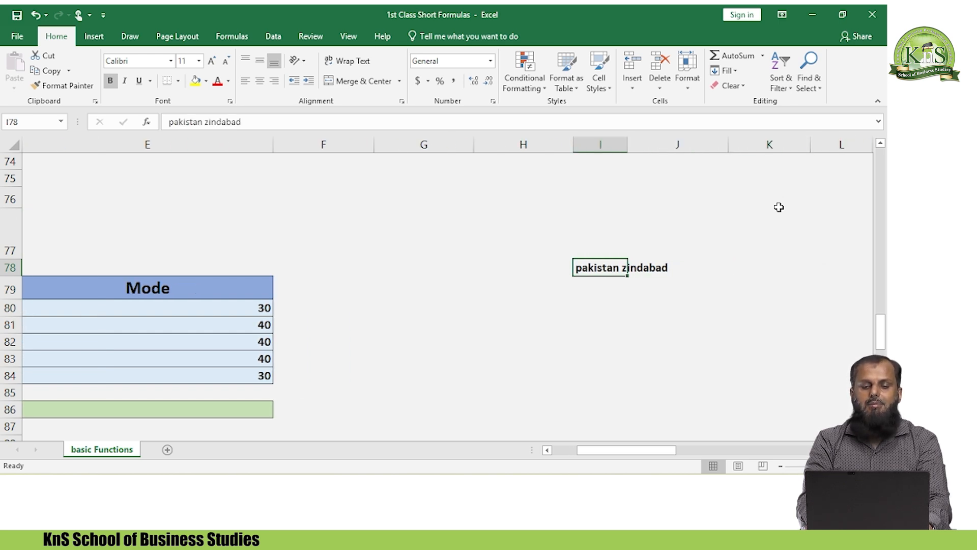
{"action": "key", "text": "Right"}
{"action": "key", "text": "Left"}
{"action": "key", "text": "Left"}
{"action": "key", "text": "Right"}
{"action": "key", "text": "Right"}
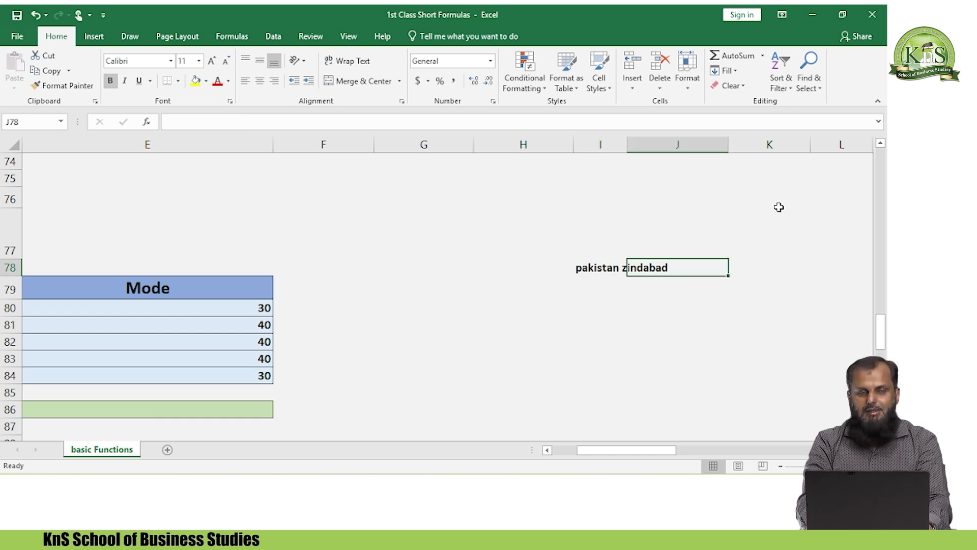
Step: Try autofitting column I to the text in I78, and undo the width change
{"action": "key", "text": "Left"}
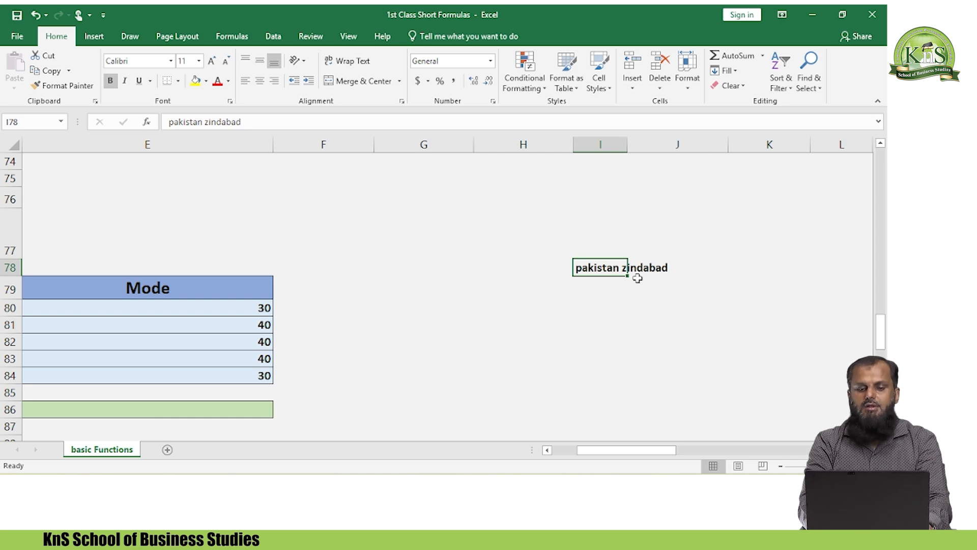
{"action": "double_click", "coordinate": [628, 149]}
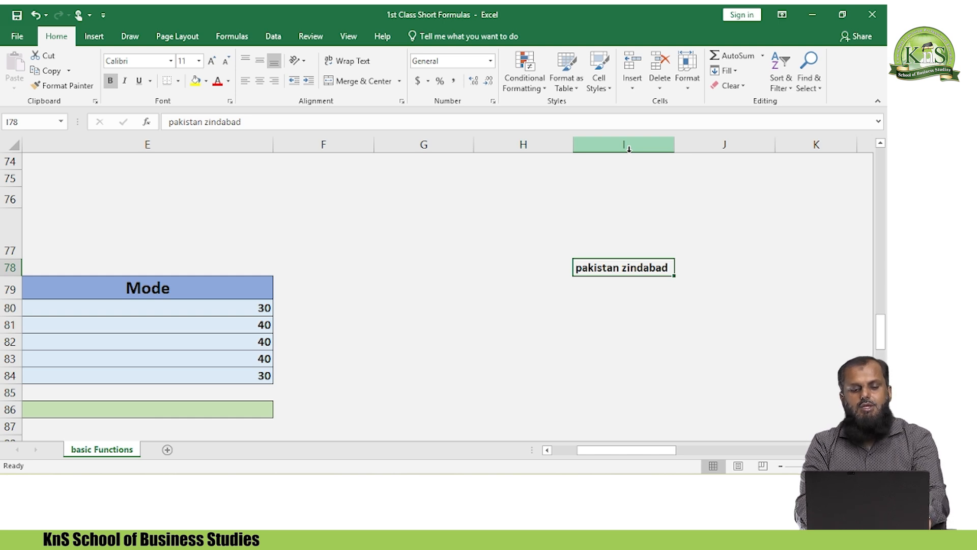
{"action": "key", "text": "ctrl+z"}
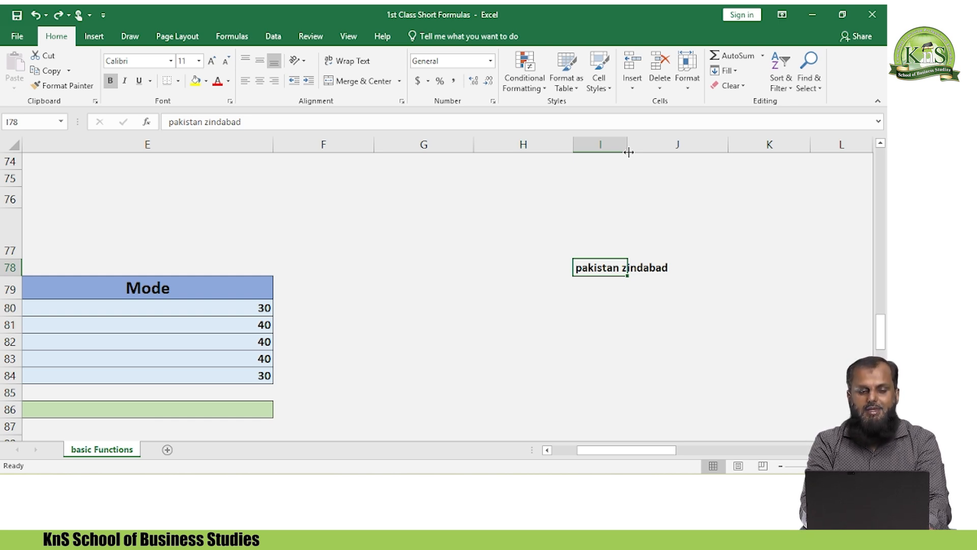
Step: Try wrapping the text in I78 within its column width, and take the wrapping off again
{"action": "left_click", "coordinate": [334, 66]}
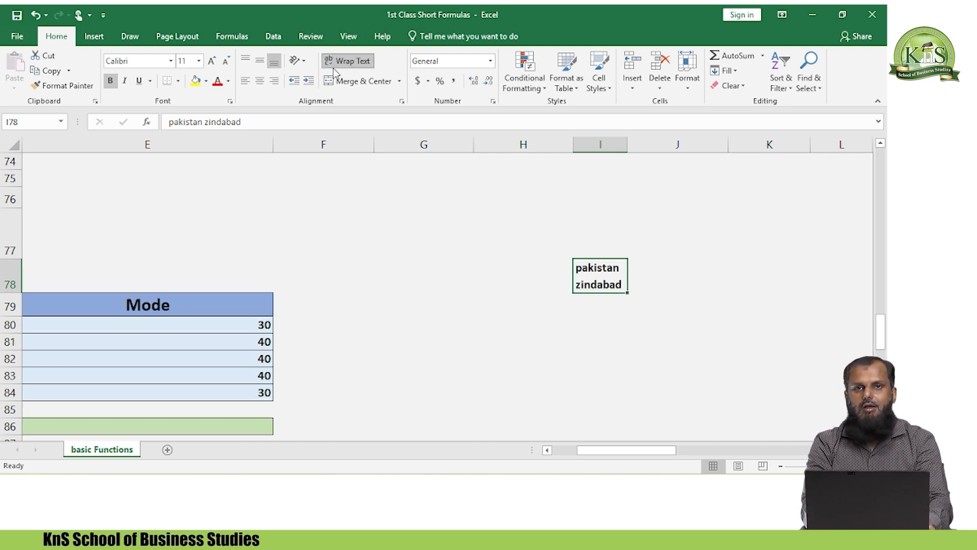
{"action": "key", "text": "Down"}
{"action": "key", "text": "Up"}
{"action": "key", "text": "Down"}
{"action": "key", "text": "Up"}
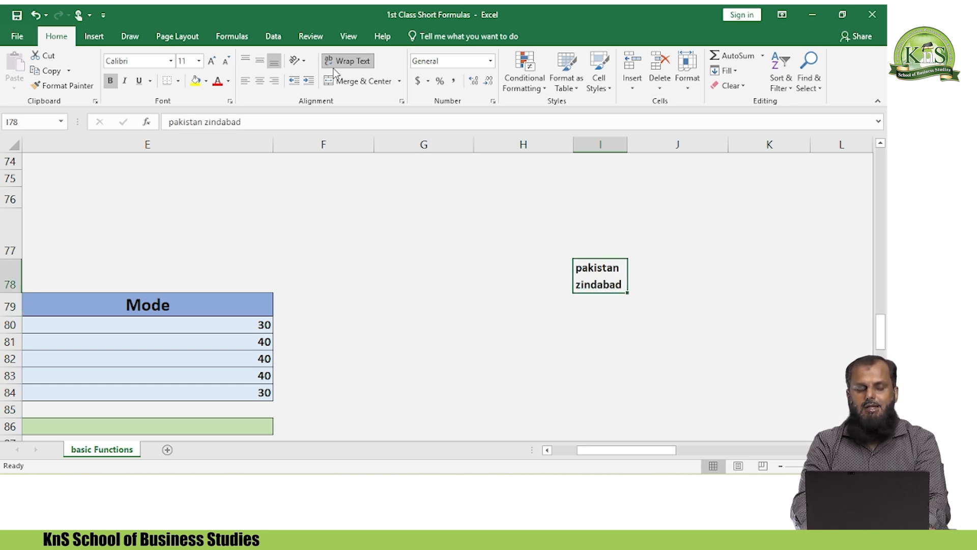
{"action": "left_click", "coordinate": [334, 68]}
Step: Return to the CLEAN example and examine the wrapped source text in A77
{"action": "key", "text": "Left"}
{"action": "key", "text": "Left"}
{"action": "key", "text": "Left"}
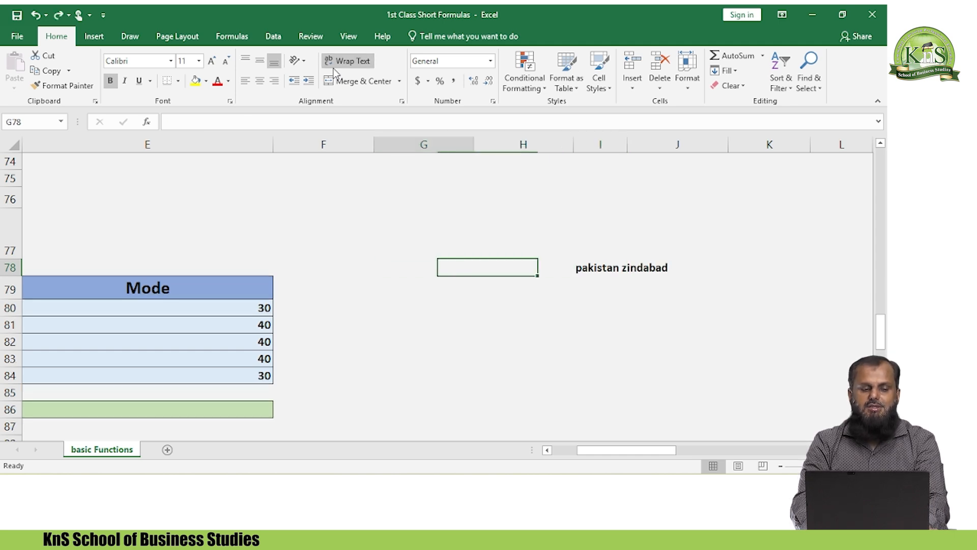
{"action": "key", "text": "Left"}
{"action": "key", "text": "Left"}
{"action": "key", "text": "Left"}
{"action": "key", "text": "Left"}
{"action": "key", "text": "Left"}
{"action": "key", "text": "Down"}
{"action": "key", "text": "Down"}
{"action": "key", "text": "Down"}
{"action": "key", "text": "Down"}
{"action": "key", "text": "Down"}
{"action": "key", "text": "Down"}
{"action": "key", "text": "Down"}
{"action": "key", "text": "Down"}
{"action": "key", "text": "Down"}
{"action": "key", "text": "Down"}
{"action": "key", "text": "Down"}
{"action": "key", "text": "Down"}
{"action": "key", "text": "Down"}
{"action": "key", "text": "Down"}
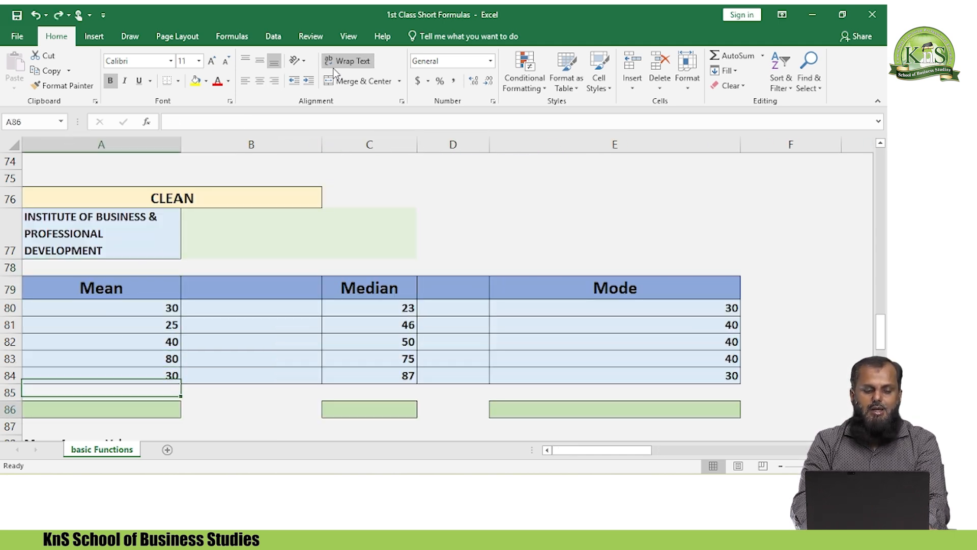
{"action": "key", "text": "Down"}
{"action": "key", "text": "Down"}
{"action": "key", "text": "Down"}
{"action": "key", "text": "Down"}
{"action": "key", "text": "Down"}
{"action": "key", "text": "Down"}
{"action": "key", "text": "Down"}
{"action": "key", "text": "Down"}
{"action": "key", "text": "Down"}
{"action": "key", "text": "Down"}
{"action": "key", "text": "Down"}
{"action": "key", "text": "Down"}
{"action": "key", "text": "Down"}
{"action": "key", "text": "Down"}
{"action": "key", "text": "Down"}
{"action": "key", "text": "Down"}
{"action": "key", "text": "Down"}
{"action": "key", "text": "Down"}
{"action": "key", "text": "Down"}
{"action": "key", "text": "Up"}
{"action": "key", "text": "Up"}
{"action": "key", "text": "Up"}
{"action": "key", "text": "Up"}
{"action": "key", "text": "Up"}
{"action": "key", "text": "Up"}
{"action": "key", "text": "Up"}
{"action": "key", "text": "Up"}
{"action": "key", "text": "Up"}
{"action": "key", "text": "Up"}
{"action": "key", "text": "Up"}
{"action": "key", "text": "Up"}
{"action": "key", "text": "Up"}
{"action": "key", "text": "Up"}
{"action": "key", "text": "Up"}
{"action": "key", "text": "Up"}
{"action": "key", "text": "Up"}
{"action": "key", "text": "Up"}
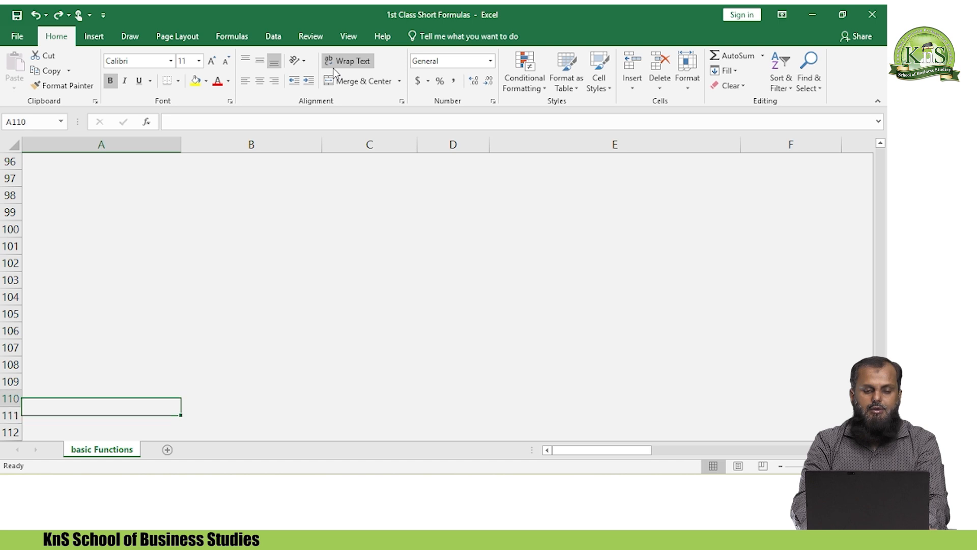
{"action": "key", "text": "Up"}
{"action": "key", "text": "Up"}
{"action": "key", "text": "Up"}
{"action": "key", "text": "Up"}
{"action": "key", "text": "Up"}
{"action": "key", "text": "Up"}
{"action": "key", "text": "Up"}
{"action": "key", "text": "Up"}
{"action": "key", "text": "Up"}
{"action": "key", "text": "Up"}
{"action": "key", "text": "Up"}
{"action": "key", "text": "Up"}
{"action": "key", "text": "Up"}
{"action": "key", "text": "Up"}
{"action": "key", "text": "Up"}
{"action": "key", "text": "Up"}
{"action": "key", "text": "Up"}
{"action": "key", "text": "Up"}
{"action": "key", "text": "Up"}
{"action": "key", "text": "Up"}
{"action": "key", "text": "Down"}
{"action": "key", "text": "Down"}
{"action": "key", "text": "Down"}
{"action": "key", "text": "Down"}
{"action": "key", "text": "Down"}
{"action": "key", "text": "Up"}
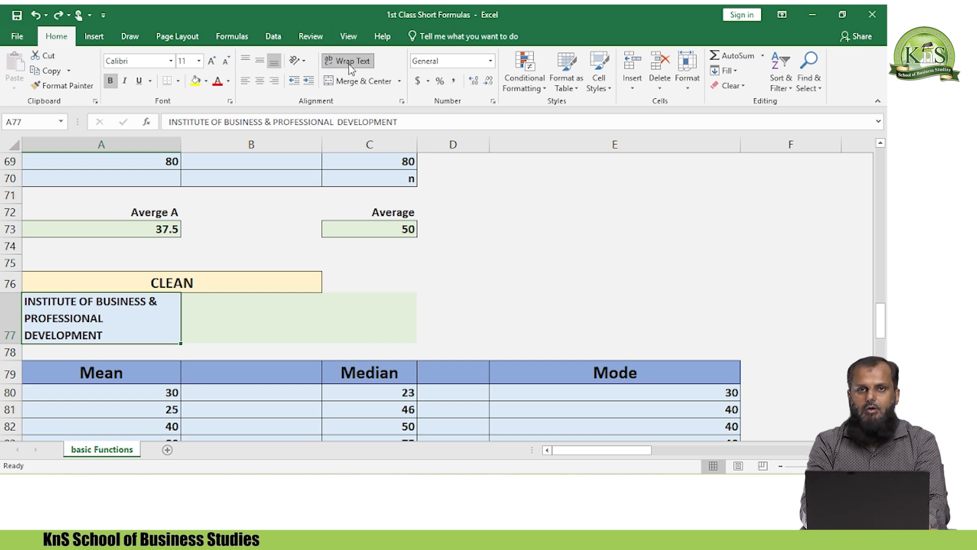
Step: Enter the formula =CLEAN(A77) in the merged cell B77 beside the source text
{"action": "left_click", "coordinate": [210, 339]}
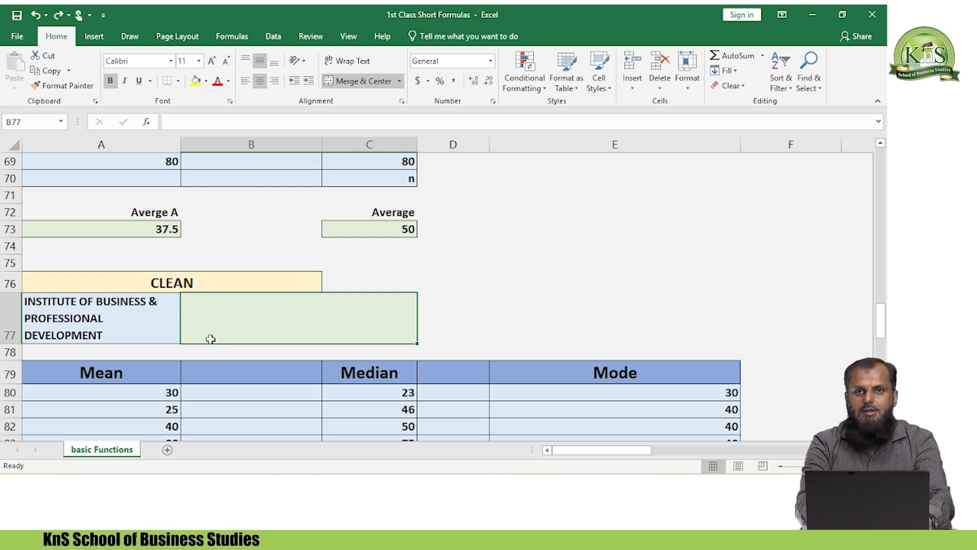
{"action": "type", "text": "=clean"}
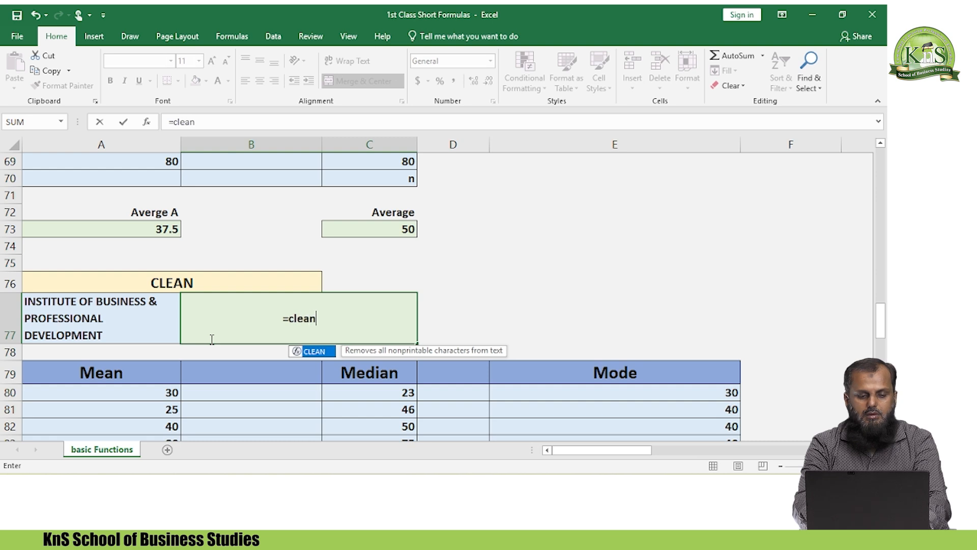
{"action": "key", "text": "Tab"}
{"action": "key", "text": "Left"}
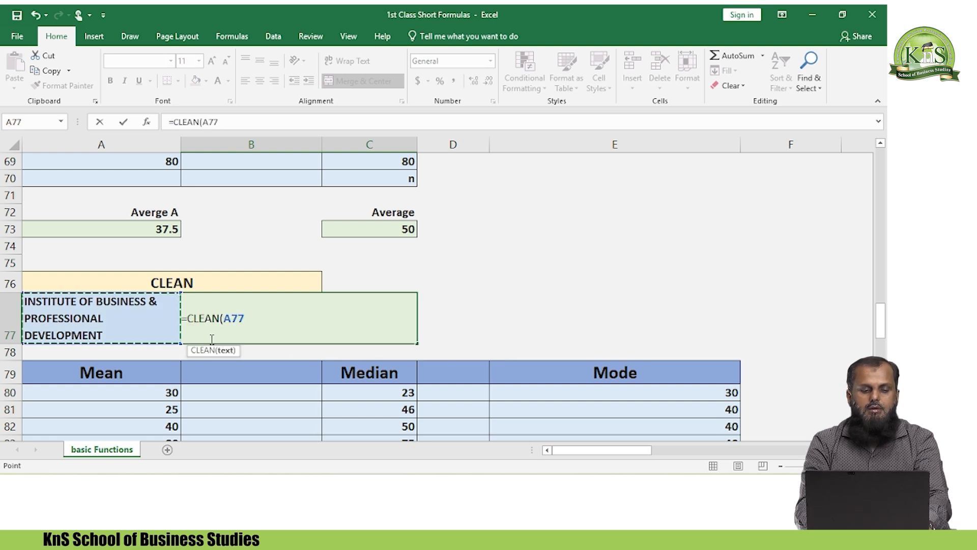
{"action": "key", "text": "Return"}
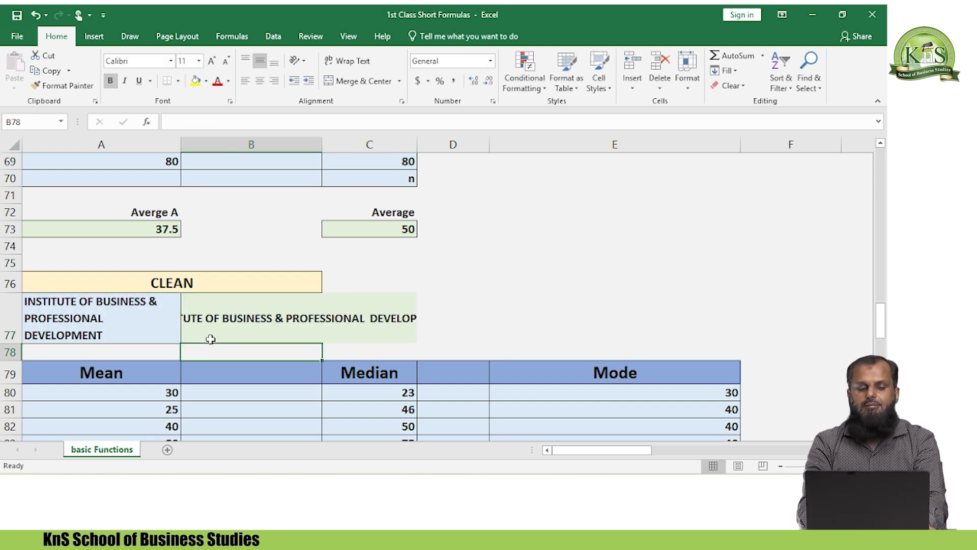
Step: Try toggling Merge & Center on B77 through E77 to show the full CLEAN text, and undo it
{"action": "left_click", "coordinate": [211, 339]}
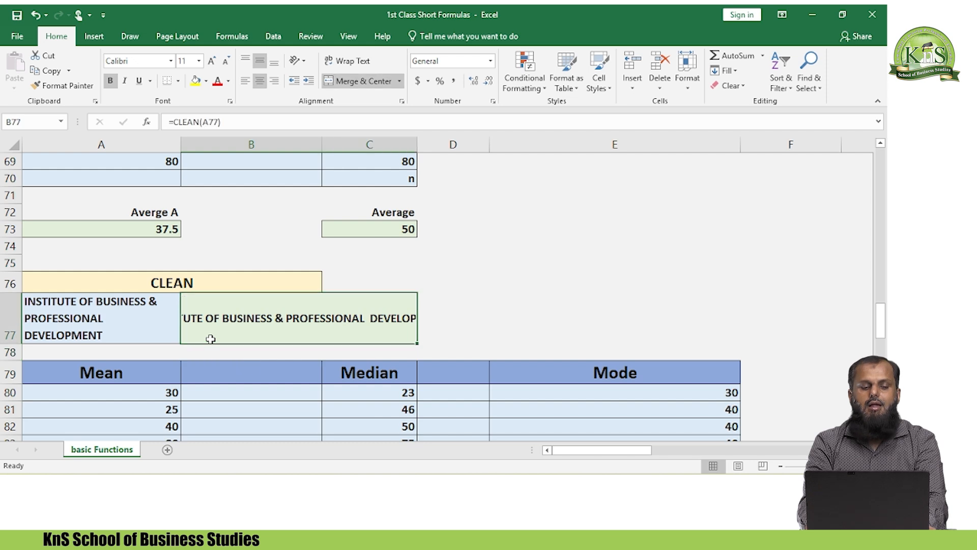
{"action": "key", "text": "Right"}
{"action": "key", "text": "Left"}
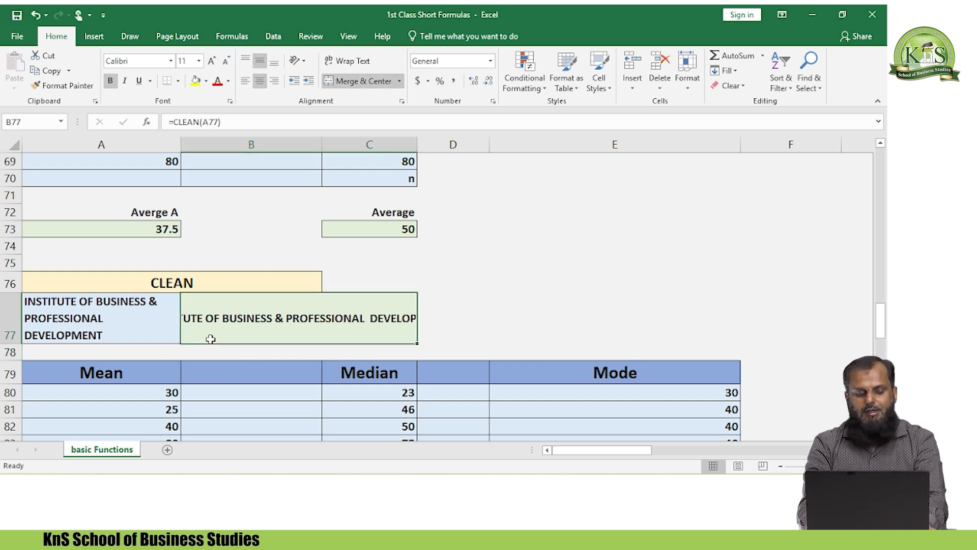
{"action": "key", "text": "shift+Right"}
{"action": "key", "text": "shift+Right"}
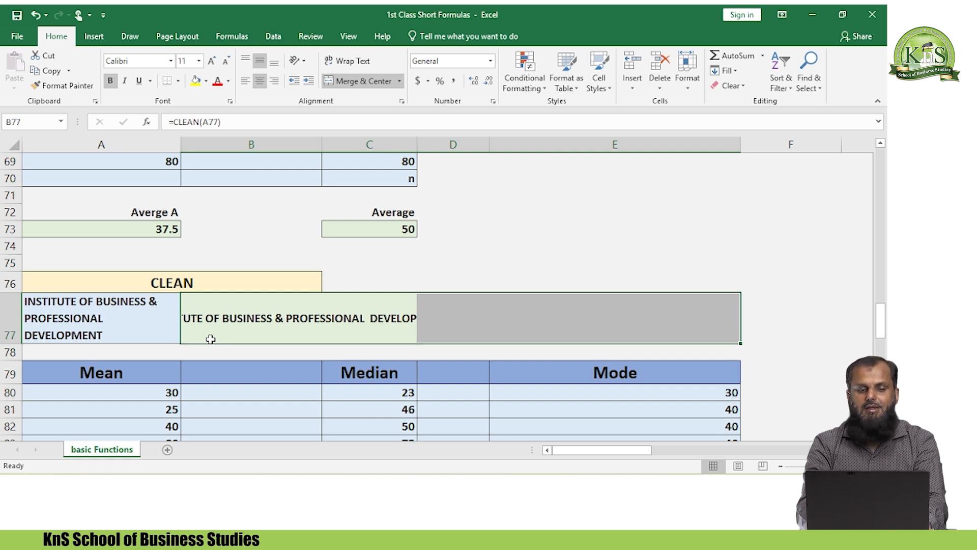
{"action": "left_click", "coordinate": [370, 80]}
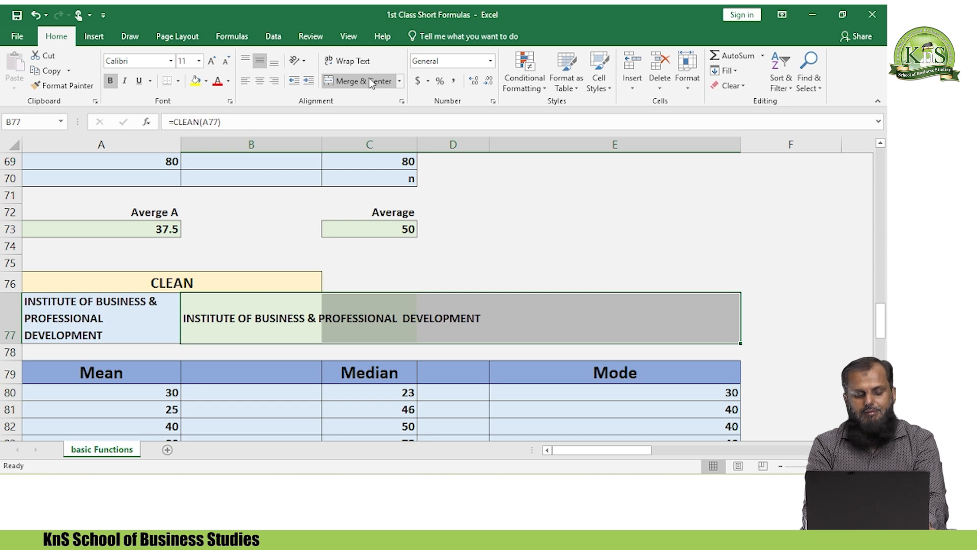
{"action": "key", "text": "ctrl+z"}
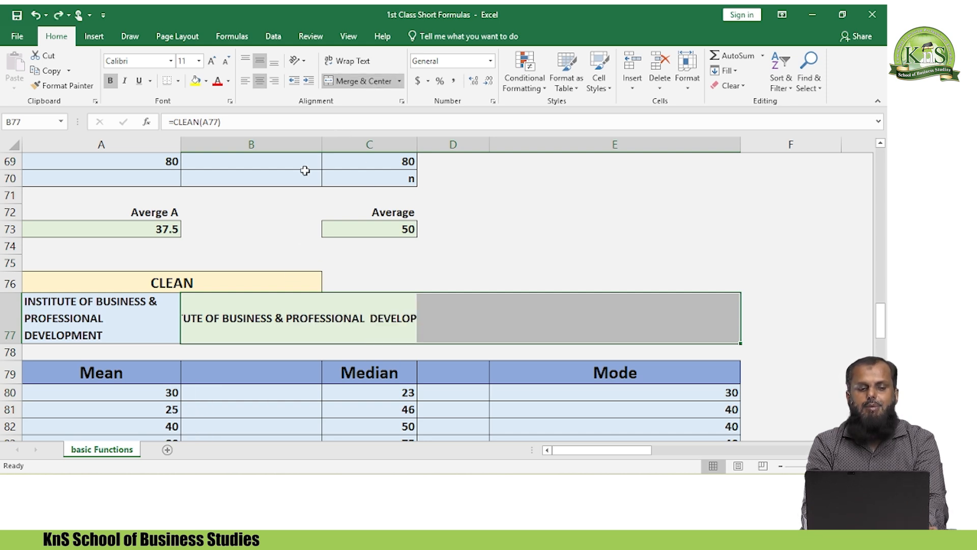
Step: Try autofitting column B and toggling Merge & Center on B77 through D77, undoing each change
{"action": "double_click", "coordinate": [321, 144]}
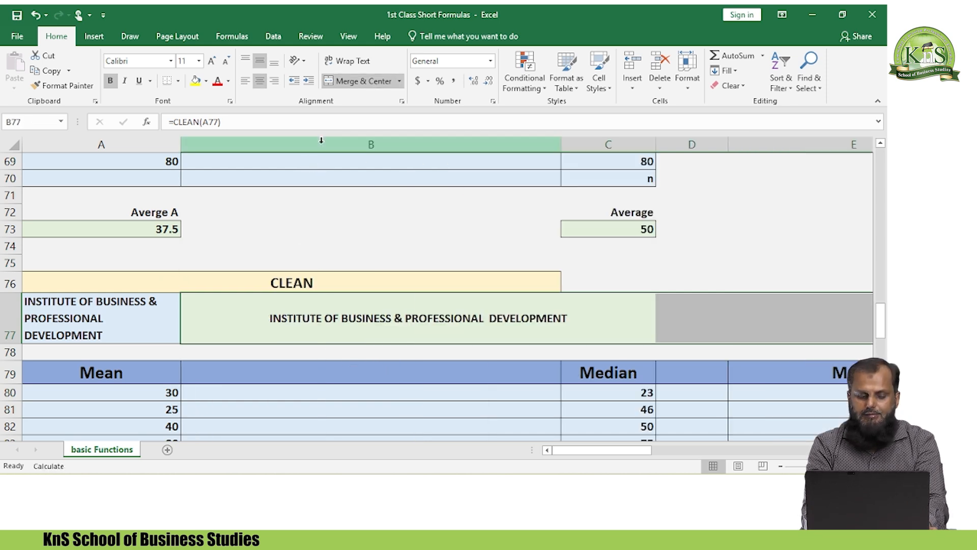
{"action": "key", "text": "ctrl+z"}
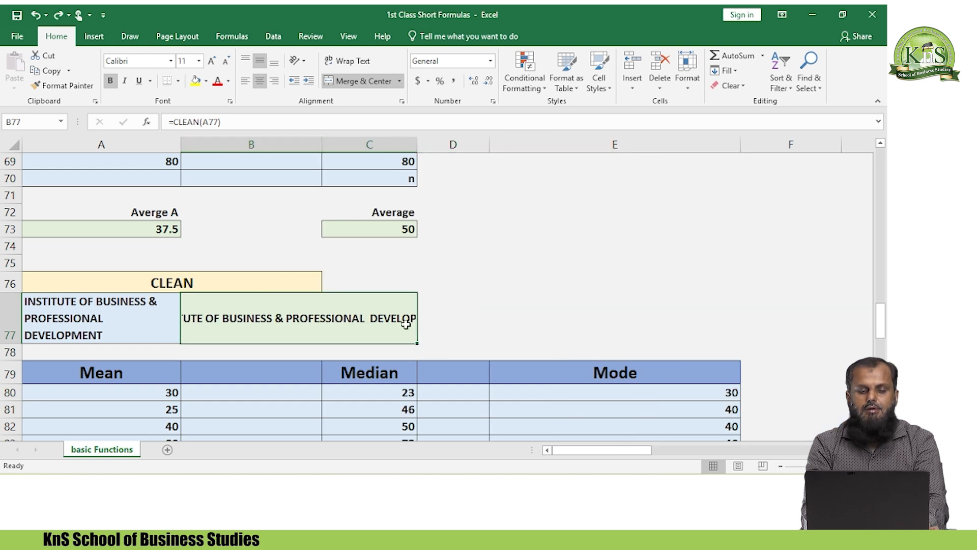
{"action": "key", "text": "shift+Right"}
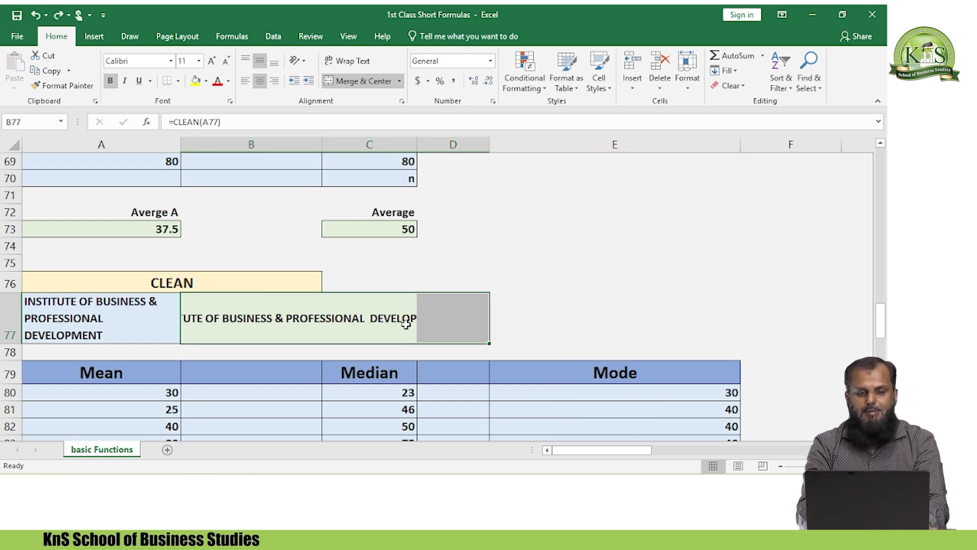
{"action": "left_click", "coordinate": [356, 85]}
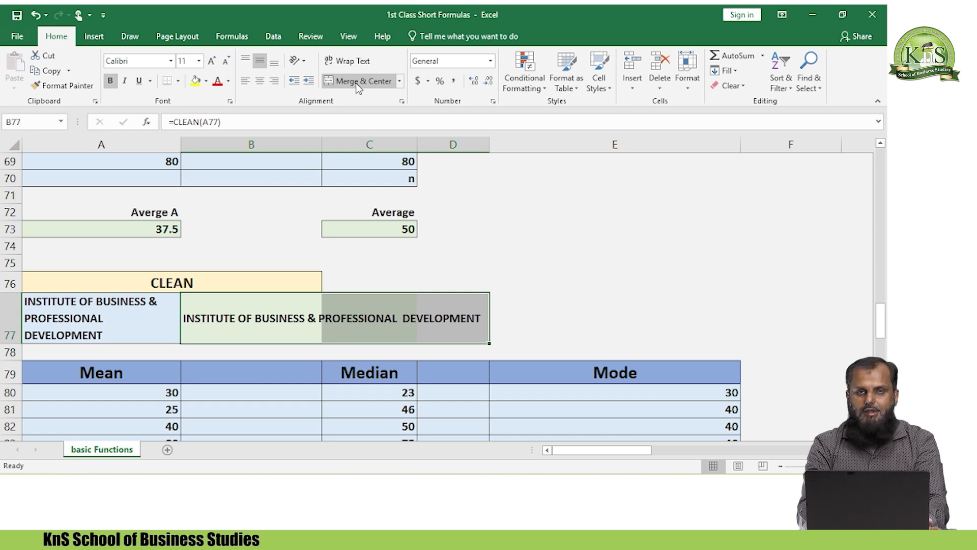
{"action": "key", "text": "ctrl+z"}
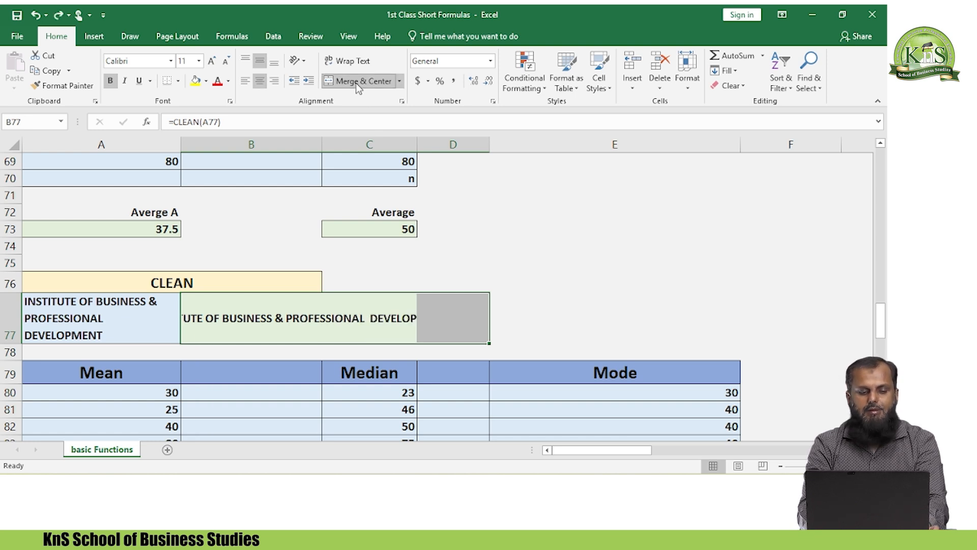
Step: Turn off text wrapping for A77 and autofit column A to its text
{"action": "left_click", "coordinate": [251, 311]}
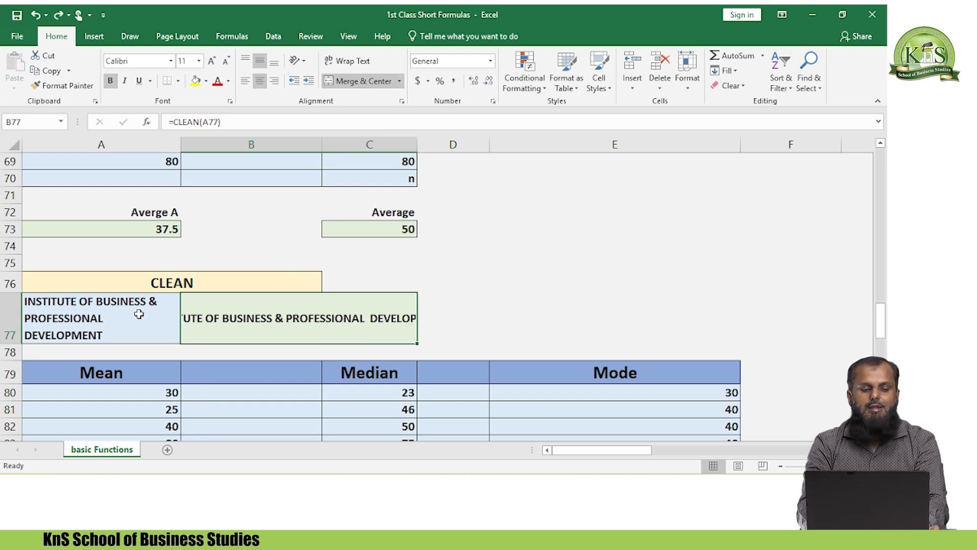
{"action": "left_click", "coordinate": [74, 307]}
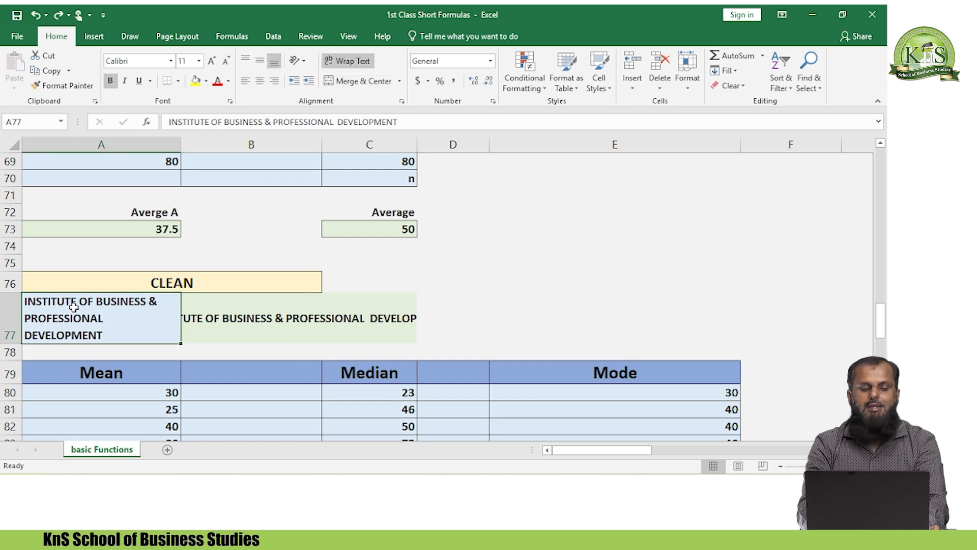
{"action": "left_click", "coordinate": [285, 303]}
{"action": "left_click", "coordinate": [99, 319]}
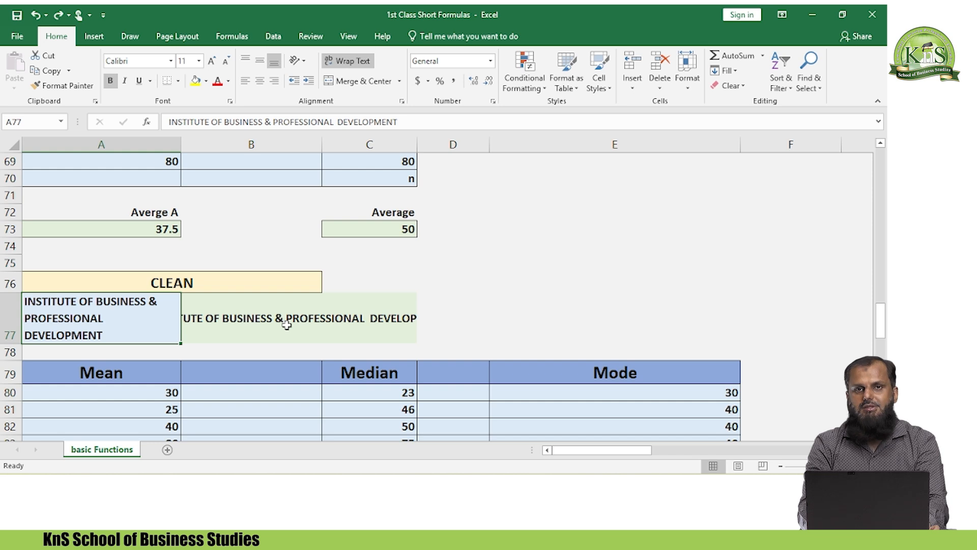
{"action": "left_click", "coordinate": [351, 63]}
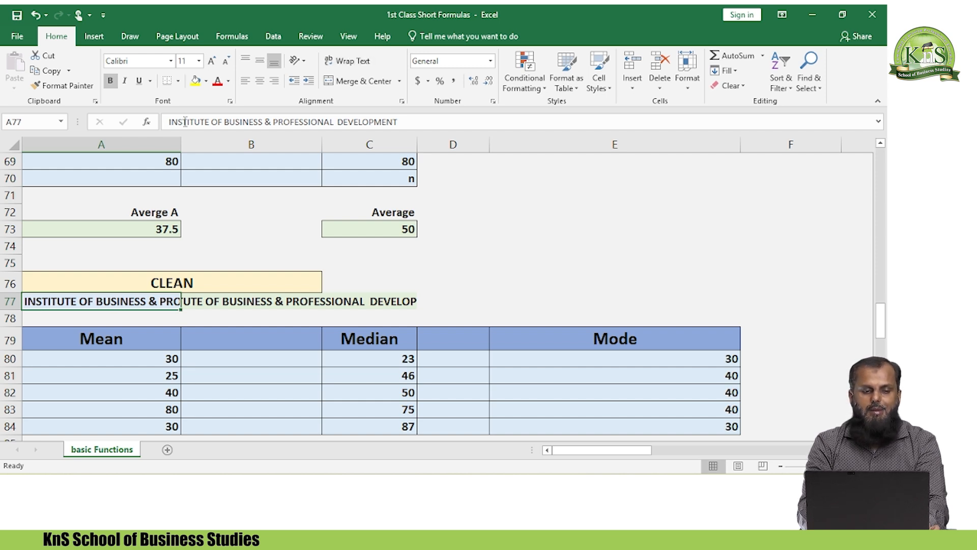
{"action": "double_click", "coordinate": [180, 143]}
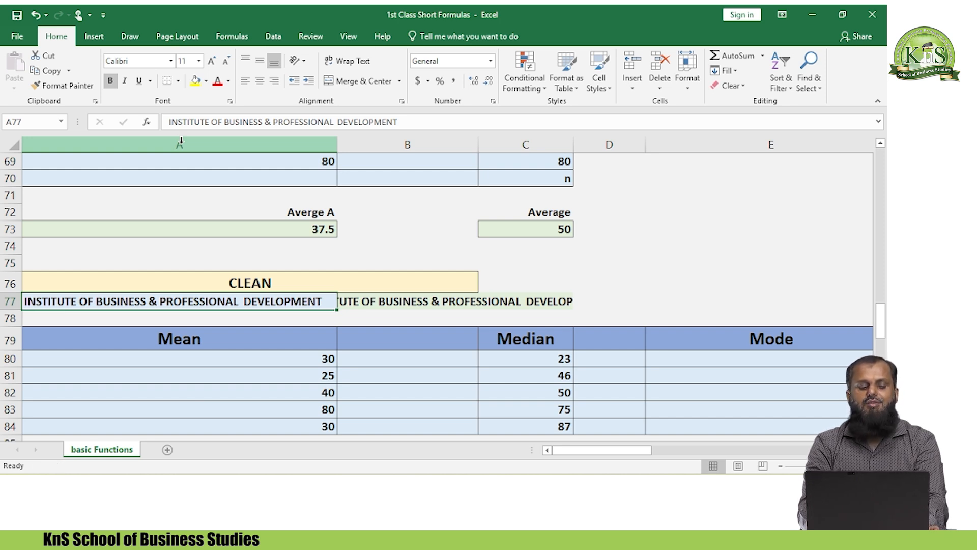
Step: Undo the last autofit of column A
{"action": "key", "text": "ctrl+z"}
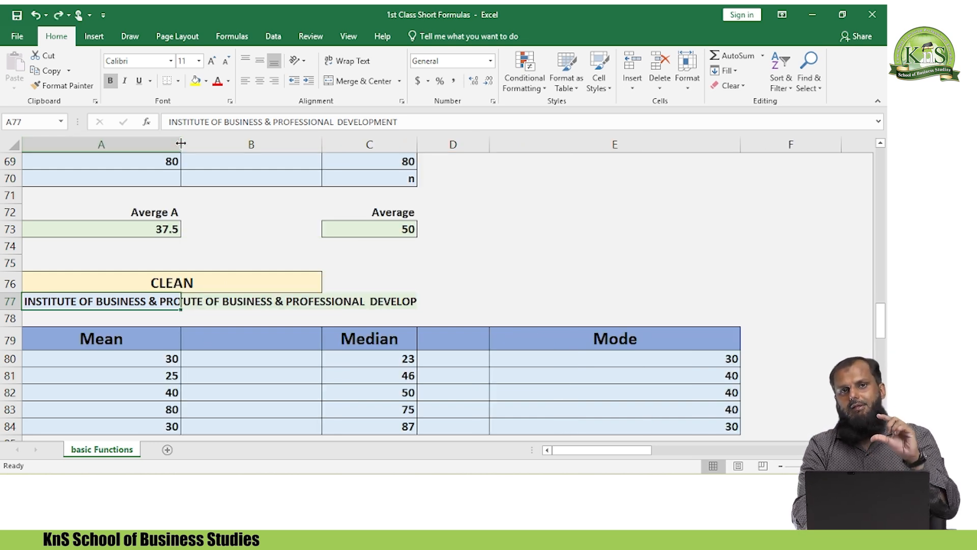
{"action": "key", "text": "Down"}
{"action": "key", "text": "Down"}
{"action": "key", "text": "Up"}
{"action": "key", "text": "Up"}
{"action": "key", "text": "Down"}
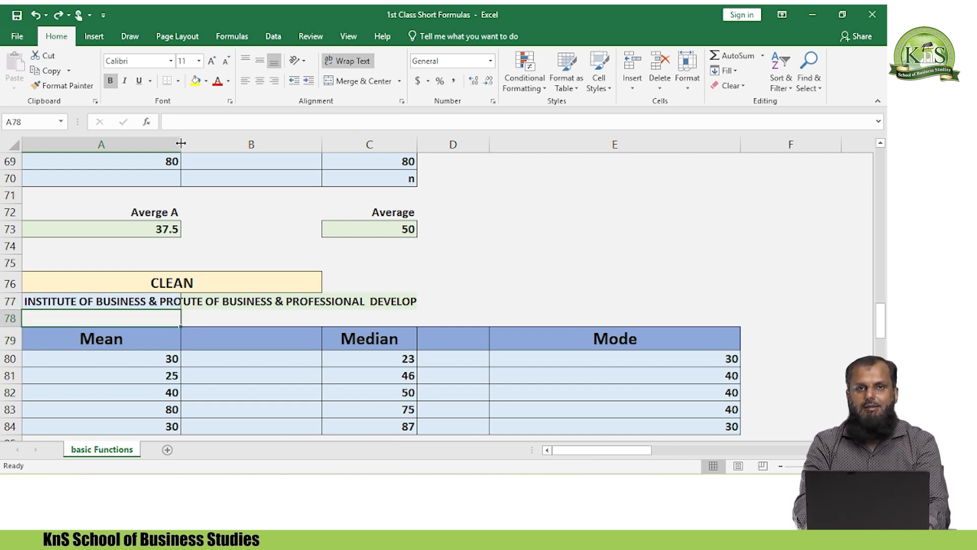
Step: Compare the institute name in A77 with the CLEAN formula in the merged cell B77
{"action": "key", "text": "Up"}
{"action": "key", "text": "Right"}
{"action": "key", "text": "Right"}
{"action": "key", "text": "Right"}
{"action": "key", "text": "Left"}
{"action": "key", "text": "Left"}
{"action": "key", "text": "Left"}
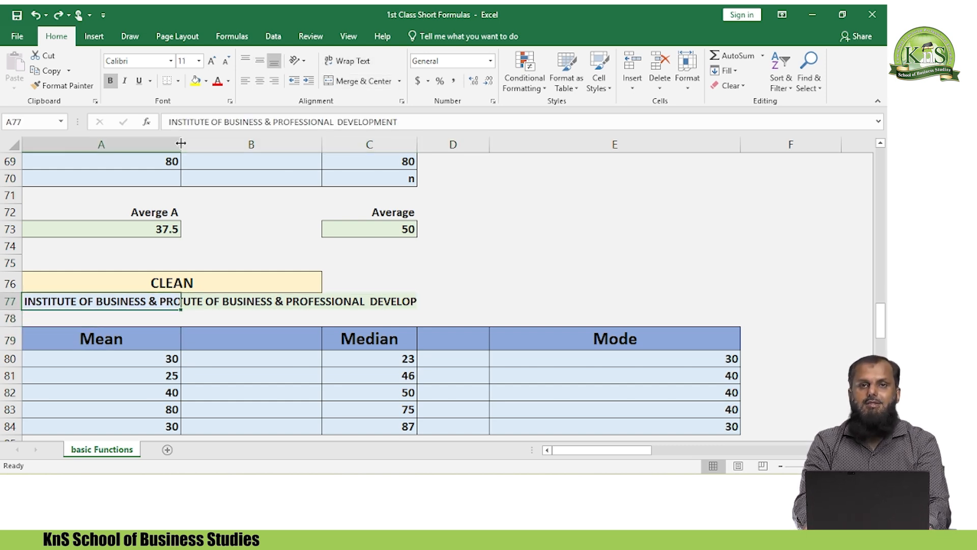
{"action": "key", "text": "Right"}
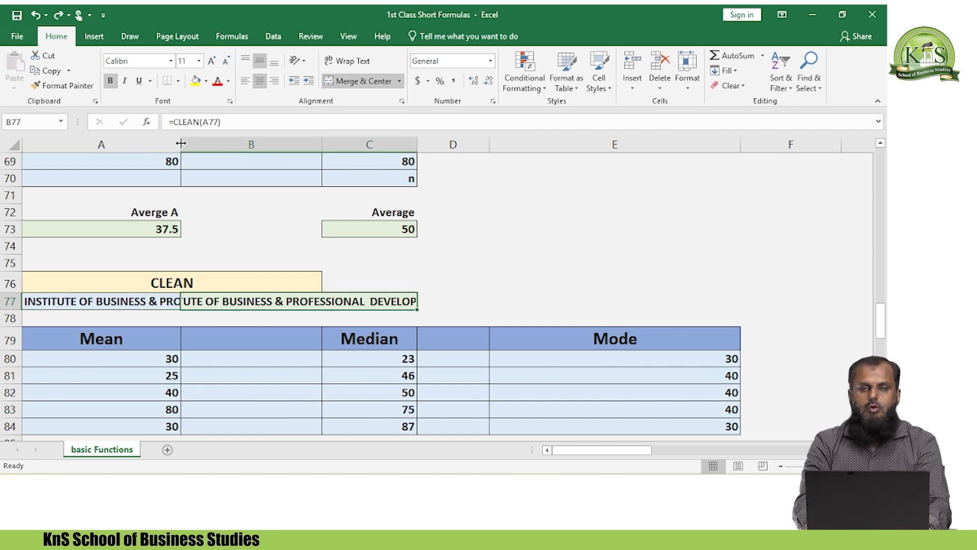
{"action": "key", "text": "Left"}
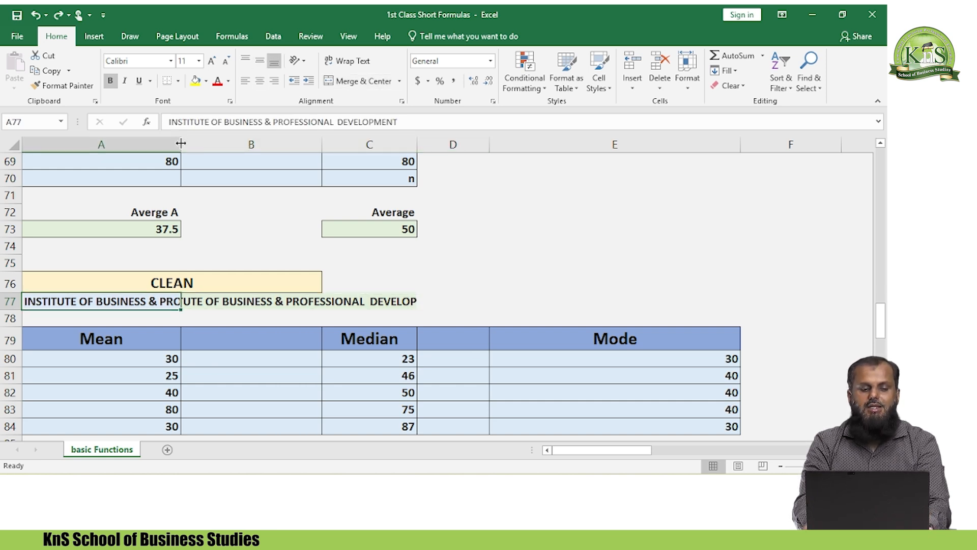
Step: Turn on text wrapping for the institute name in A77 and clear the CLEAN formula from the merged cell B77
{"action": "key", "text": "Right"}
{"action": "key", "text": "Down"}
{"action": "key", "text": "Up"}
{"action": "key", "text": "Left"}
{"action": "key", "text": "Right"}
{"action": "key", "text": "Left"}
{"action": "key", "text": "alt+h"}
{"action": "key", "text": "w"}
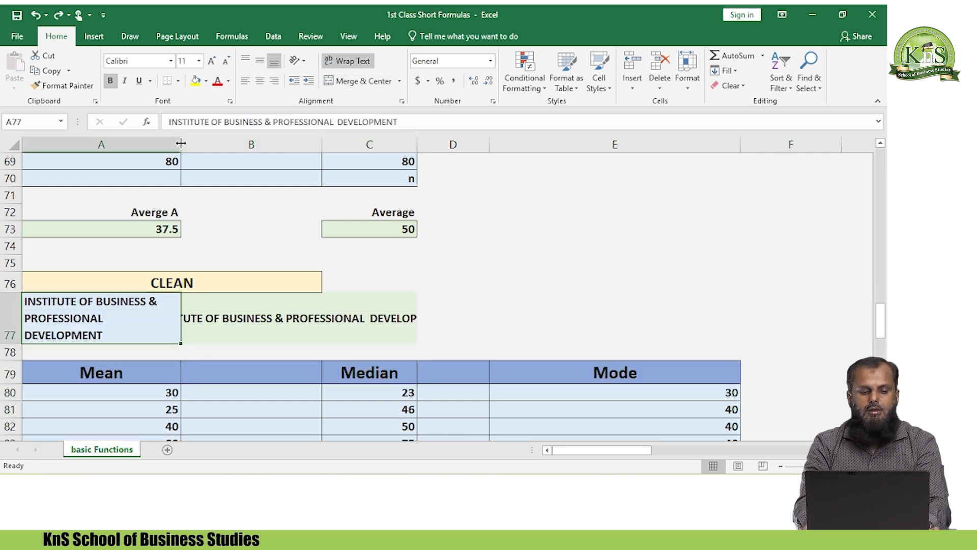
{"action": "key", "text": "Right"}
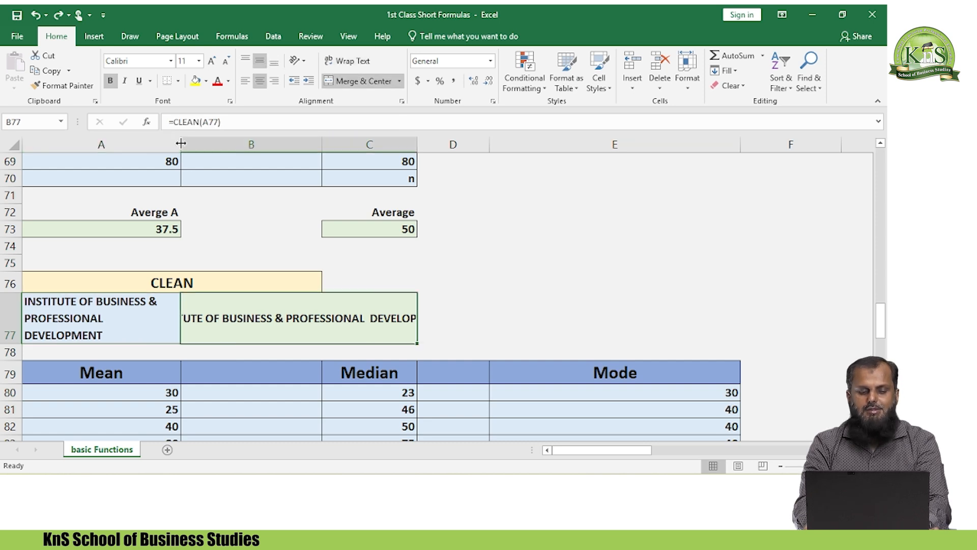
{"action": "key", "text": "Delete"}
Step: Calculate the mean of A80:A84 with an AVERAGE formula in cell A86
{"action": "key", "text": "Down"}
{"action": "key", "text": "Down"}
{"action": "key", "text": "Down"}
{"action": "key", "text": "Down"}
{"action": "key", "text": "Down"}
{"action": "key", "text": "Down"}
{"action": "key", "text": "Down"}
{"action": "key", "text": "Down"}
{"action": "key", "text": "Down"}
{"action": "key", "text": "Down"}
{"action": "key", "text": "Down"}
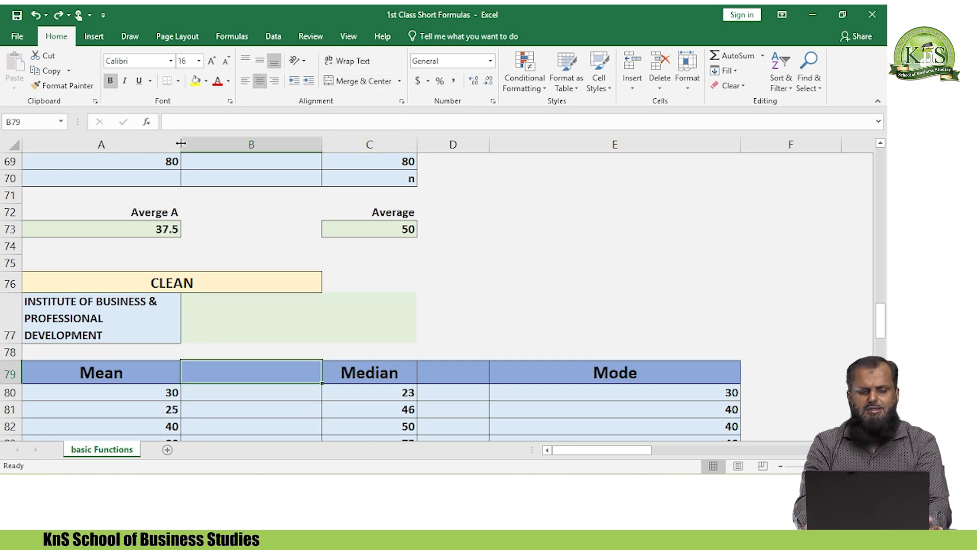
{"action": "key", "text": "Left"}
{"action": "key", "text": "Up"}
{"action": "key", "text": "Up"}
{"action": "key", "text": "Up"}
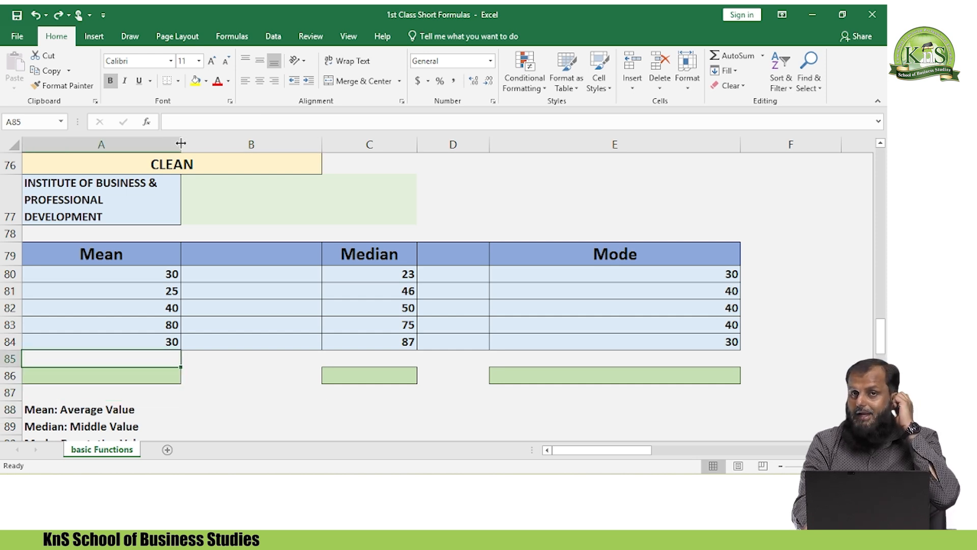
{"action": "key", "text": "Down"}
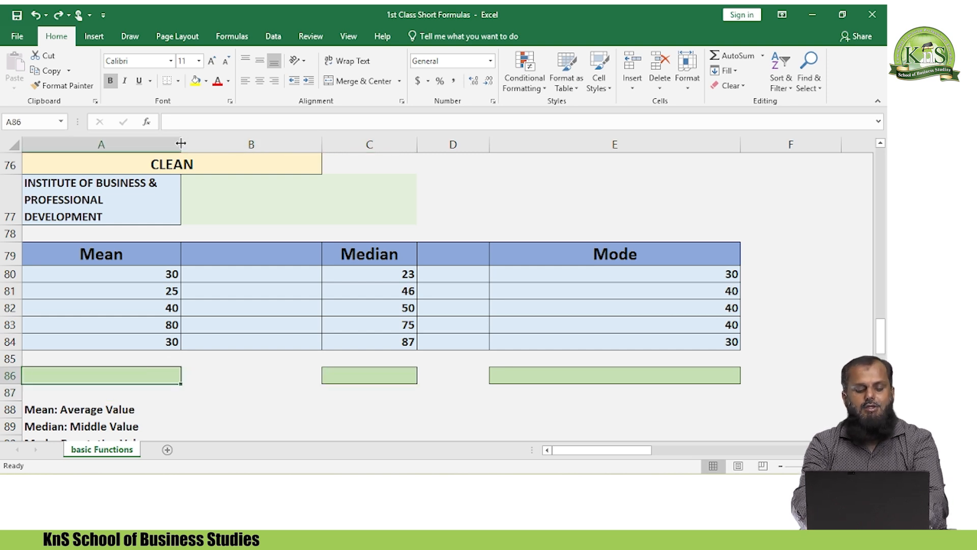
{"action": "type", "text": "=average"}
{"action": "key", "text": "Tab"}
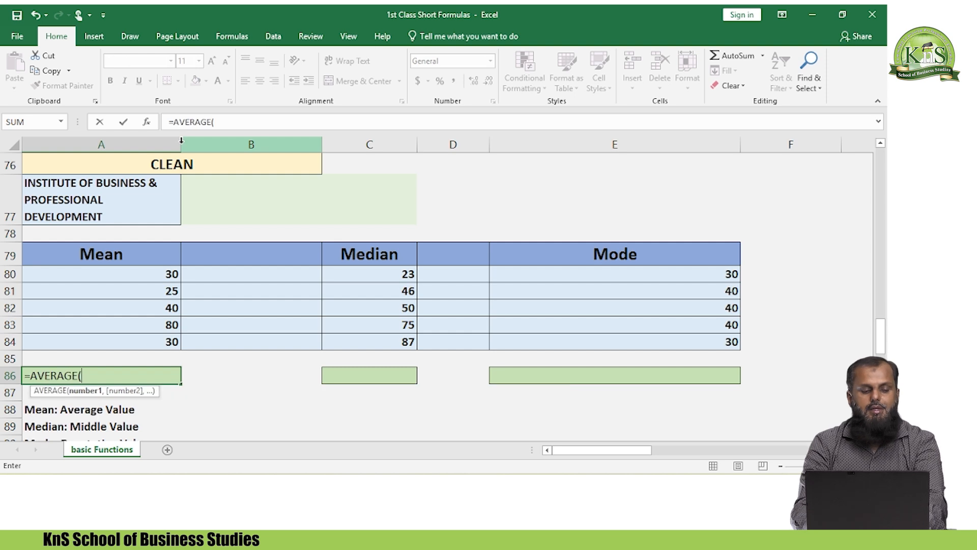
{"action": "key", "text": "Up"}
{"action": "key", "text": "Up"}
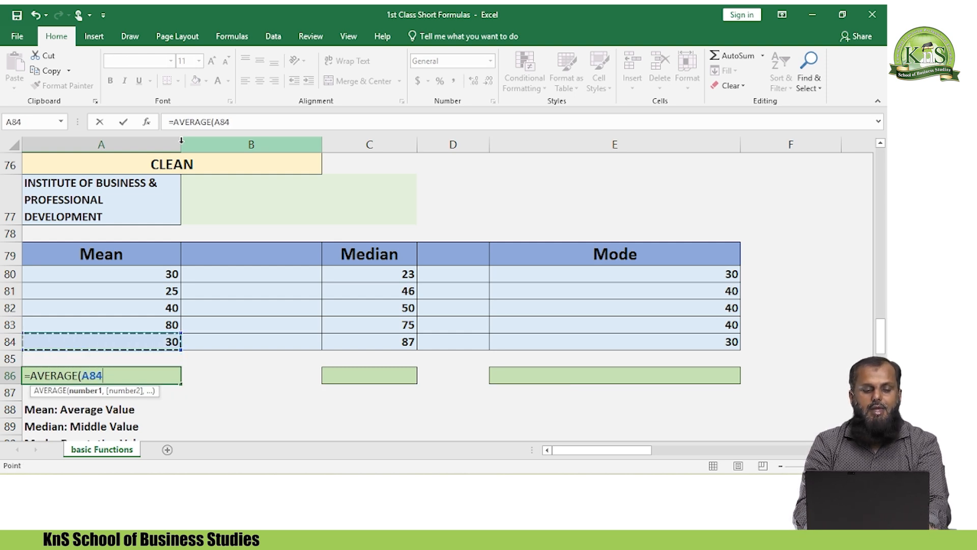
{"action": "key", "text": "shift+Up"}
{"action": "key", "text": "shift+Up"}
{"action": "key", "text": "shift+Up"}
{"action": "key", "text": "shift+Up"}
{"action": "key", "text": "Return"}
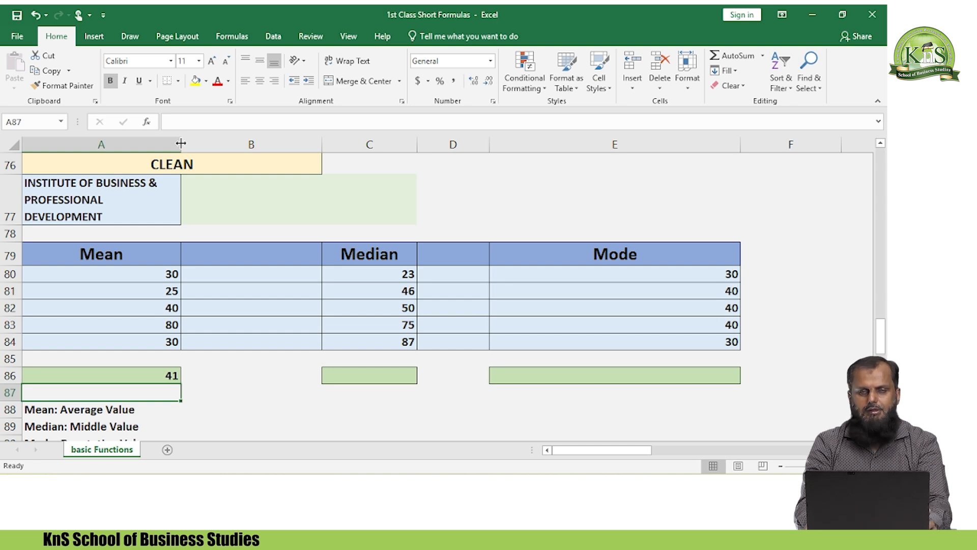
Step: Review the definitions of mean, median and mode written in A88:A90 below the table
{"action": "key", "text": "Right"}
{"action": "key", "text": "Right"}
{"action": "key", "text": "Right"}
{"action": "key", "text": "Up"}
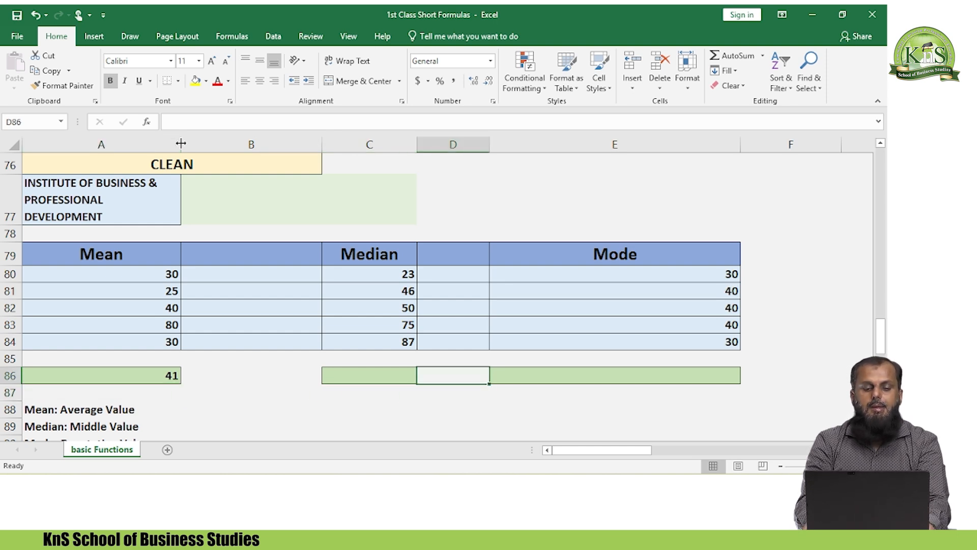
{"action": "key", "text": "Left"}
{"action": "key", "text": "Left"}
{"action": "key", "text": "Right"}
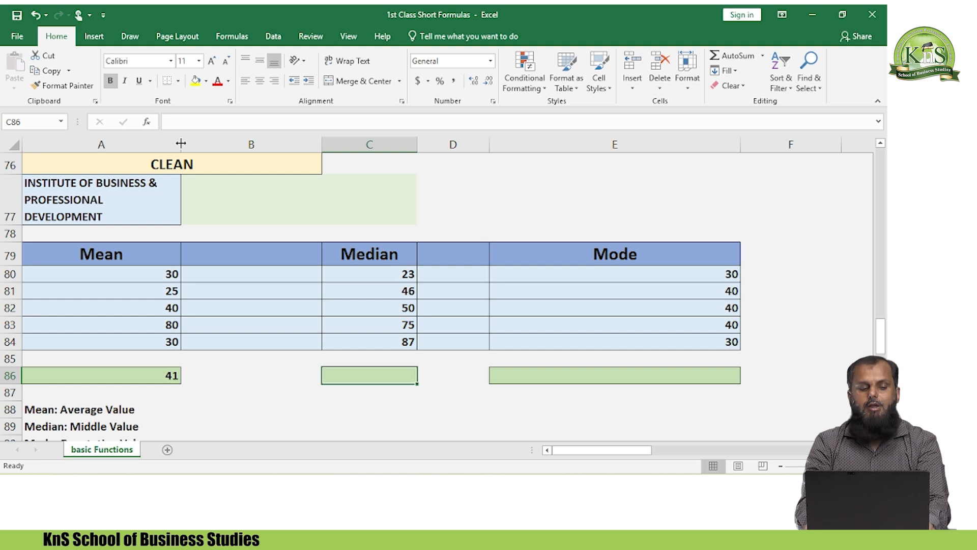
{"action": "key", "text": "Down"}
{"action": "key", "text": "Down"}
{"action": "key", "text": "Down"}
{"action": "key", "text": "Down"}
{"action": "key", "text": "Down"}
{"action": "key", "text": "Left"}
{"action": "key", "text": "Left"}
{"action": "key", "text": "Up"}
{"action": "key", "text": "Up"}
{"action": "key", "text": "Right"}
{"action": "key", "text": "Right"}
{"action": "key", "text": "Up"}
{"action": "key", "text": "Up"}
{"action": "key", "text": "Up"}
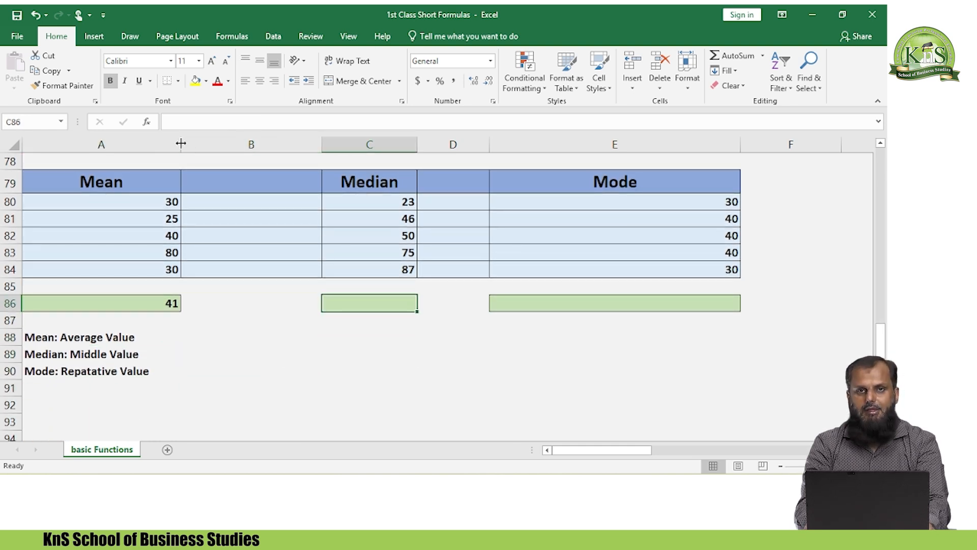
Step: Examine the values in C80:C84 under Median to find the middle one
{"action": "key", "text": "Up"}
{"action": "key", "text": "Up"}
{"action": "key", "text": "Up"}
{"action": "key", "text": "Up"}
{"action": "key", "text": "Up"}
{"action": "key", "text": "Up"}
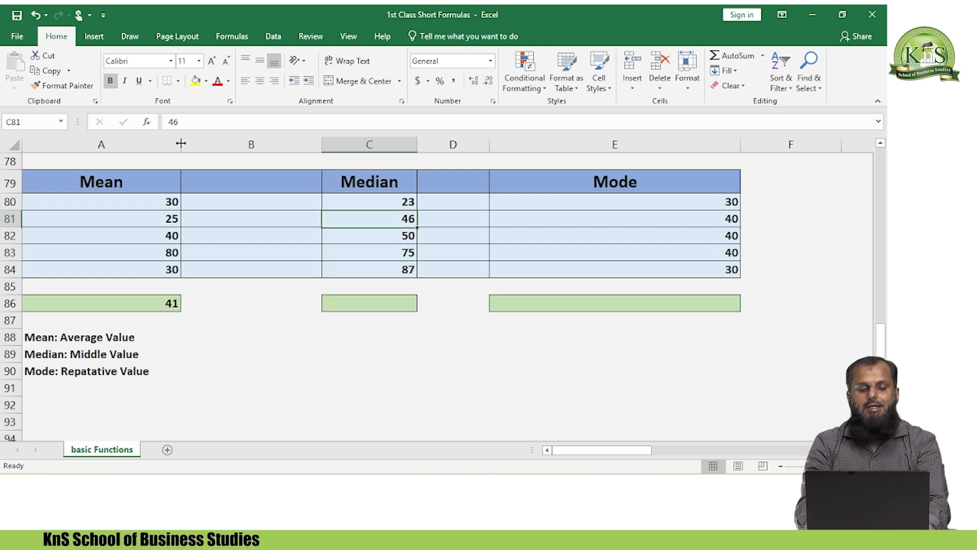
{"action": "key", "text": "Down"}
{"action": "key", "text": "Down"}
{"action": "key", "text": "Down"}
{"action": "key", "text": "Down"}
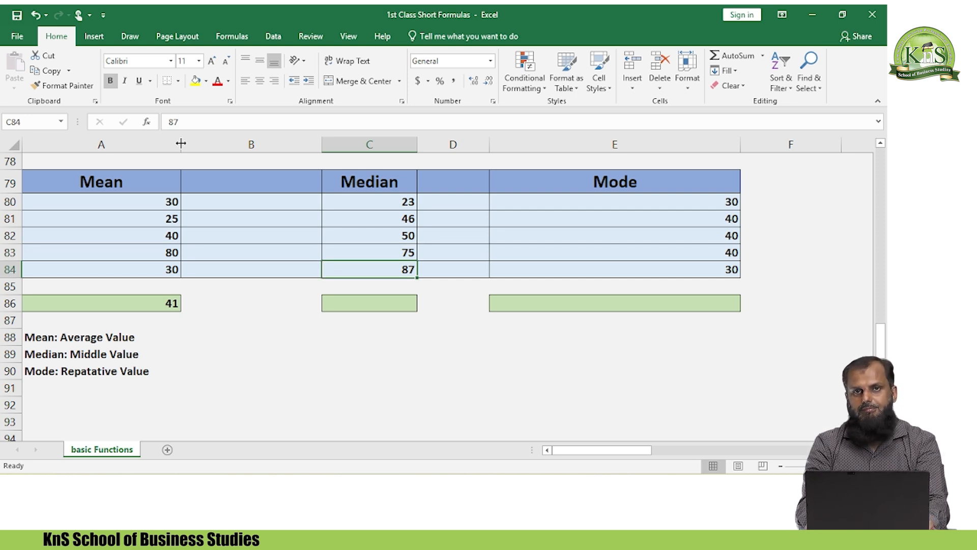
{"action": "key", "text": "Up"}
{"action": "key", "text": "Up"}
{"action": "key", "text": "Up"}
{"action": "key", "text": "Up"}
{"action": "key", "text": "Down"}
{"action": "key", "text": "Down"}
{"action": "key", "text": "Down"}
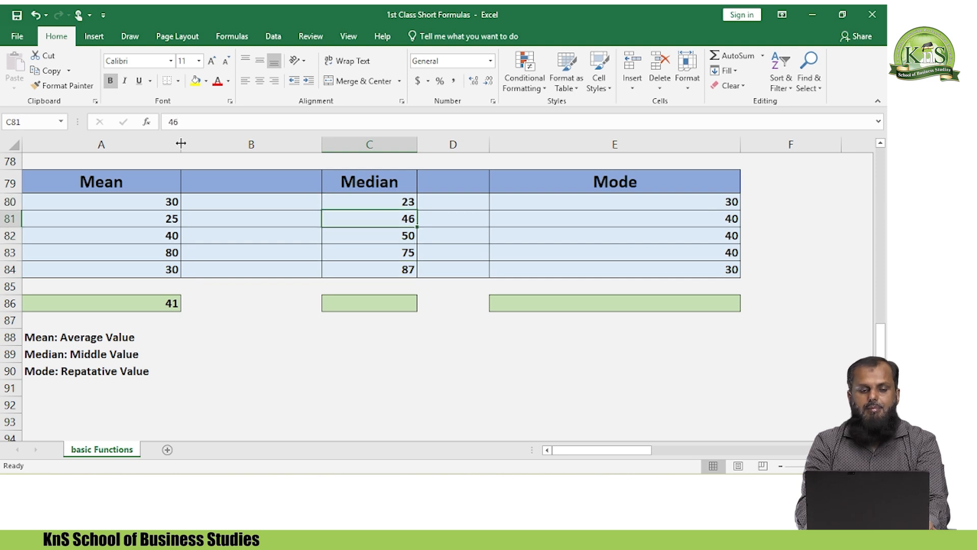
{"action": "key", "text": "Up"}
{"action": "key", "text": "Down"}
{"action": "key", "text": "Down"}
{"action": "key", "text": "Up"}
{"action": "key", "text": "Up"}
{"action": "key", "text": "Up"}
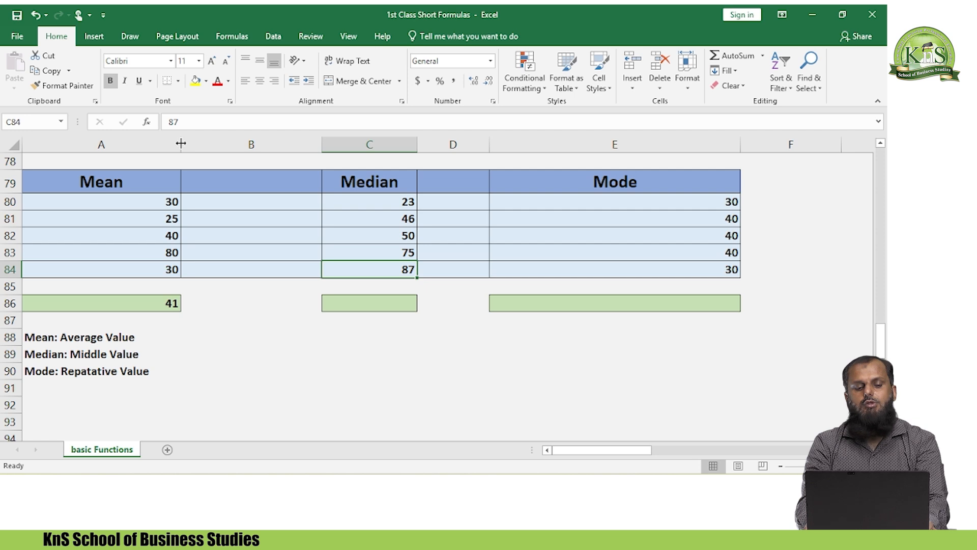
{"action": "key", "text": "Down"}
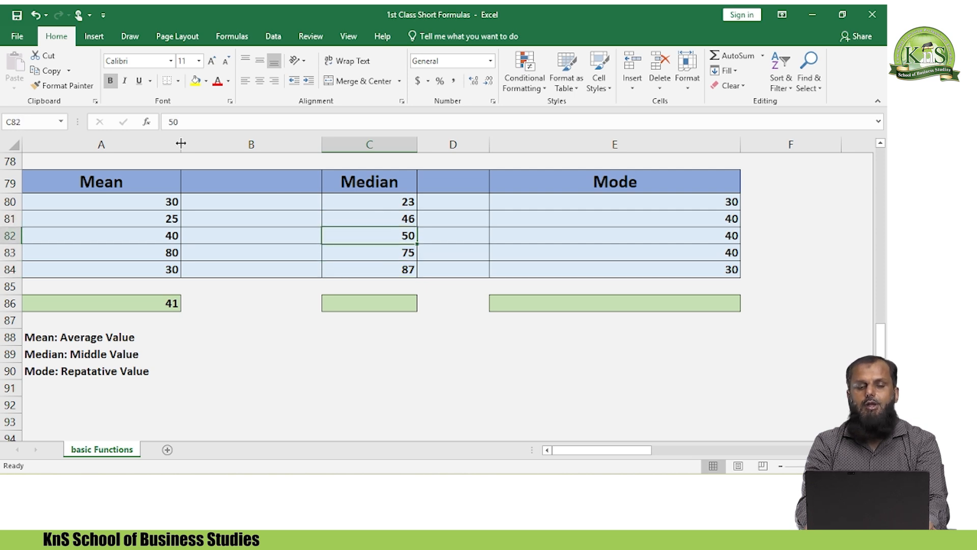
Step: Enter the formula =MEDIAN(C80:C84) in cell C86 under the Median column
{"action": "key", "text": "Down"}
{"action": "key", "text": "Down"}
{"action": "key", "text": "Down"}
{"action": "key", "text": "Down"}
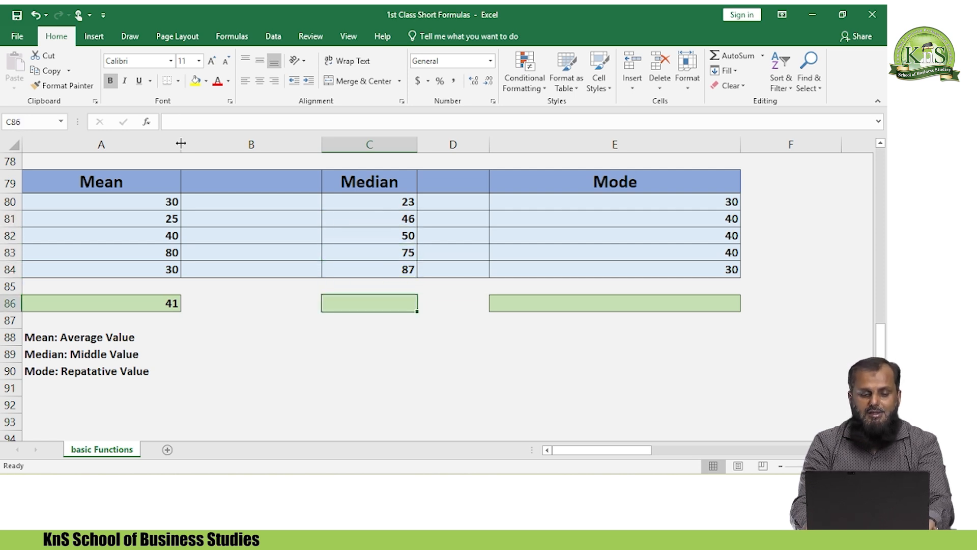
{"action": "type", "text": "=media"}
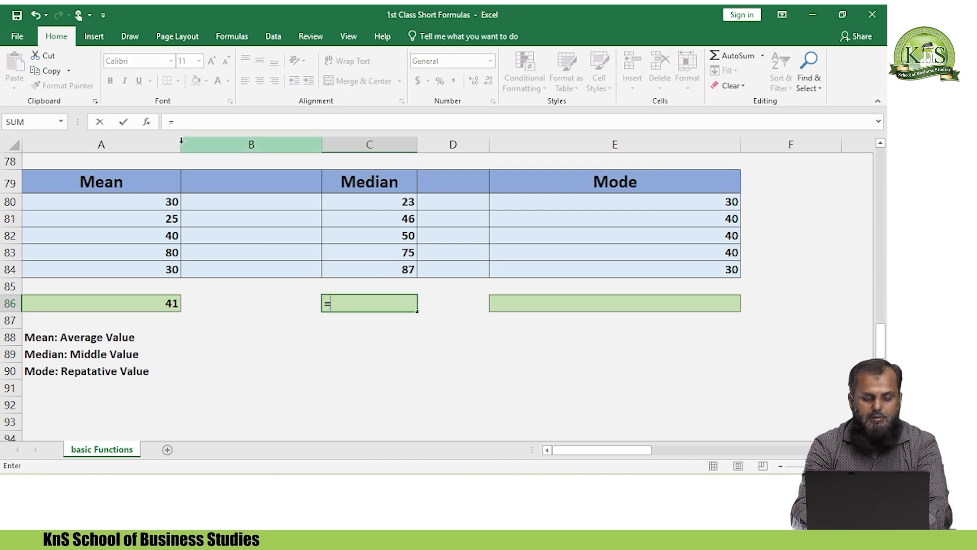
{"action": "key", "text": "BackSpace"}
{"action": "type", "text": "an"}
{"action": "key", "text": "Tab"}
{"action": "key", "text": "Up"}
{"action": "key", "text": "Up"}
{"action": "key", "text": "shift+Up"}
{"action": "key", "text": "shift+Up"}
{"action": "key", "text": "shift+Up"}
{"action": "key", "text": "Return"}
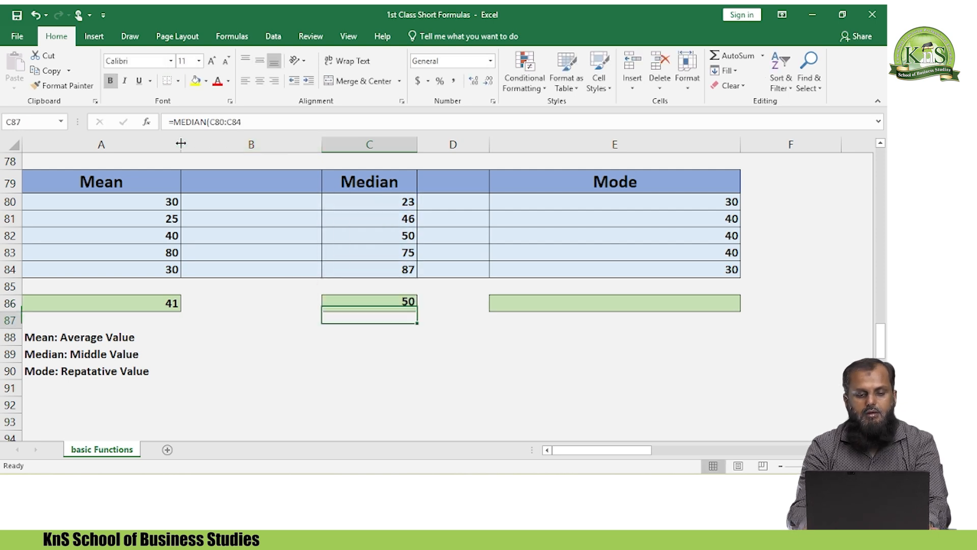
{"action": "key", "text": "Up"}
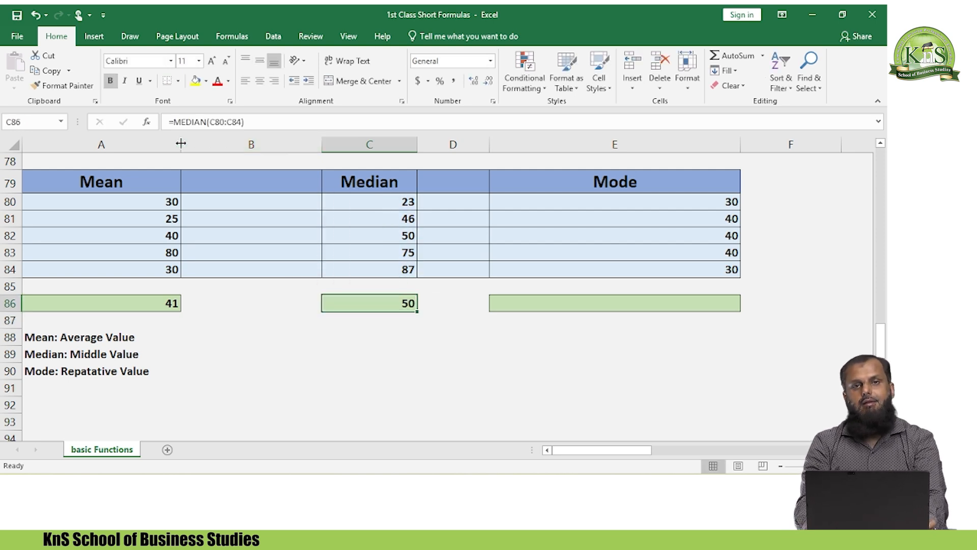
Step: Compare the median result in C86 with the ordered values in C80:C84
{"action": "key", "text": "Up"}
{"action": "key", "text": "Up"}
{"action": "key", "text": "Up"}
{"action": "key", "text": "Up"}
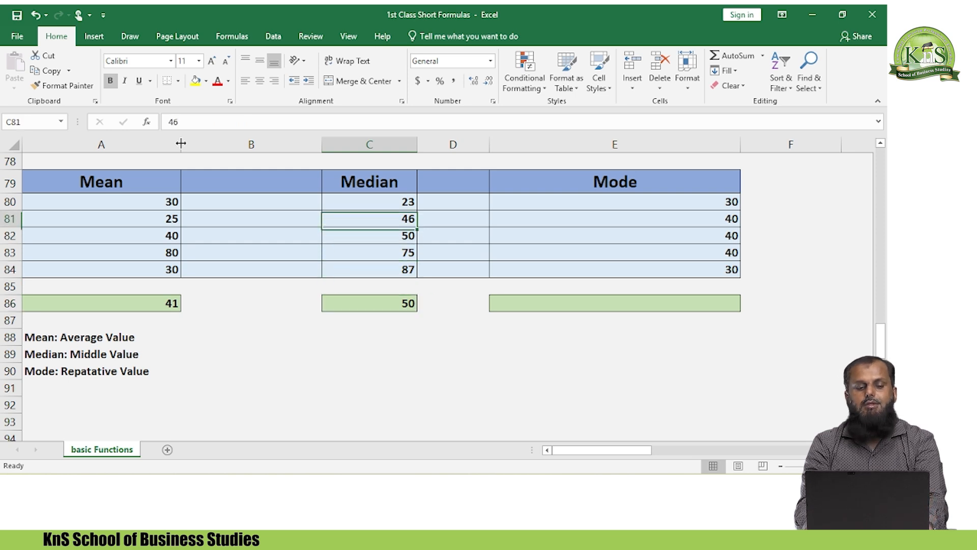
{"action": "key", "text": "Up"}
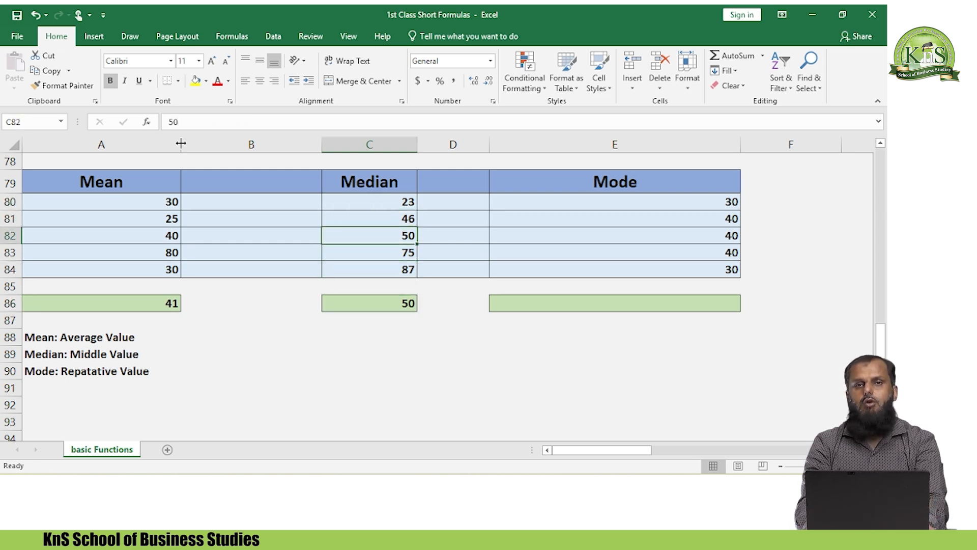
{"action": "key", "text": "Down"}
{"action": "key", "text": "Up"}
{"action": "key", "text": "Up"}
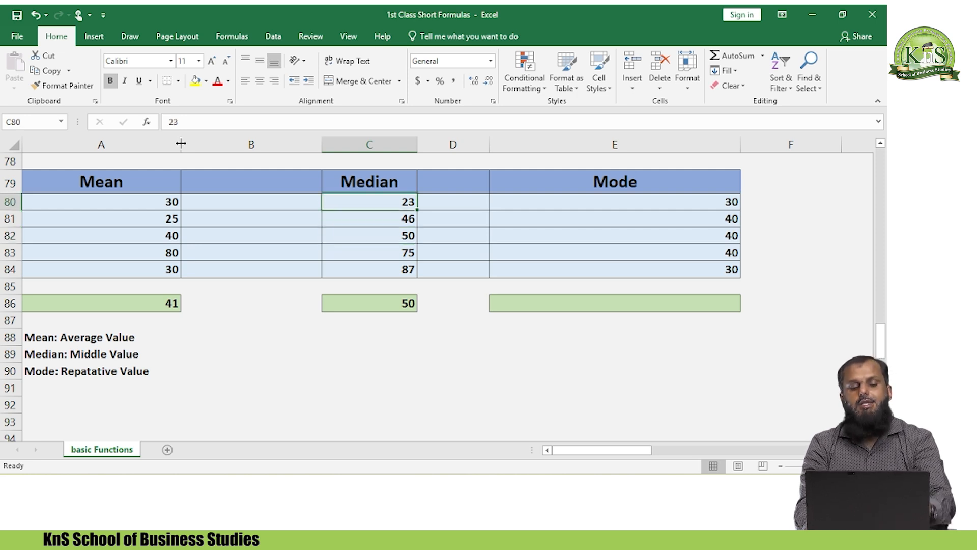
Step: Replace the values in C80:C84 with 45, 25, 12, 43 and 5
{"action": "key", "text": "Down"}
{"action": "key", "text": "Up"}
{"action": "key", "text": "Down"}
{"action": "key", "text": "Up"}
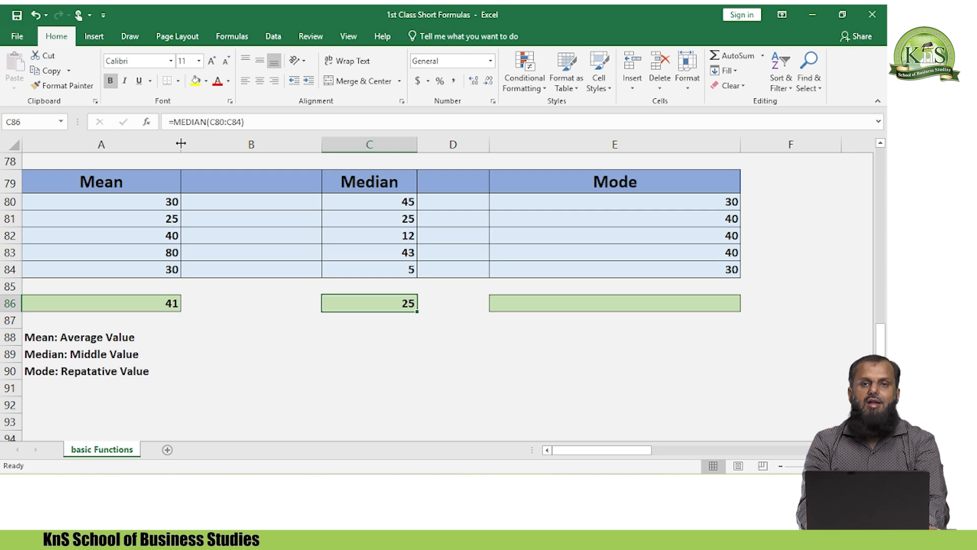
Step: Check the unordered values in C80:C84 against the MEDIAN formula's result in C86
{"action": "key", "text": "Up"}
{"action": "key", "text": "Up"}
{"action": "key", "text": "Up"}
{"action": "key", "text": "Up"}
{"action": "key", "text": "Up"}
{"action": "key", "text": "Up"}
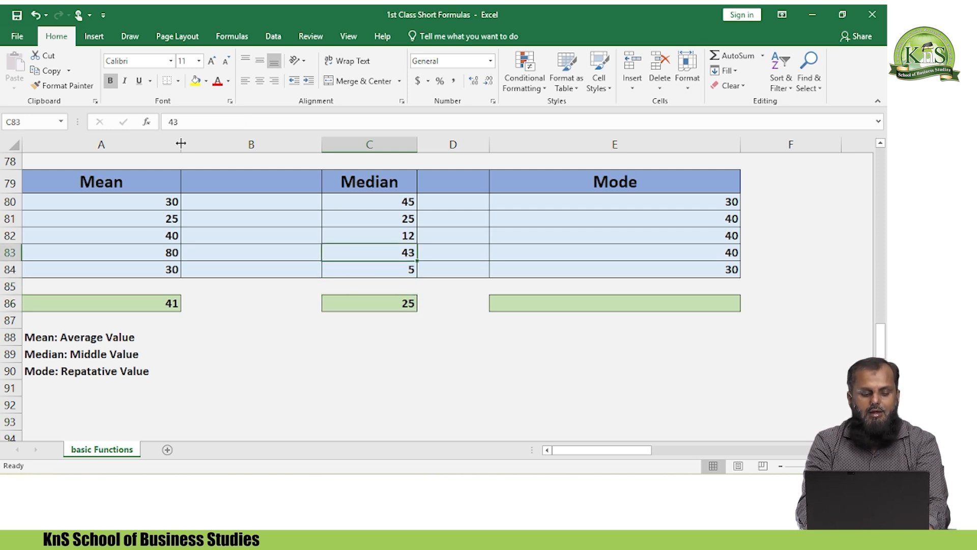
{"action": "key", "text": "Down"}
{"action": "key", "text": "Down"}
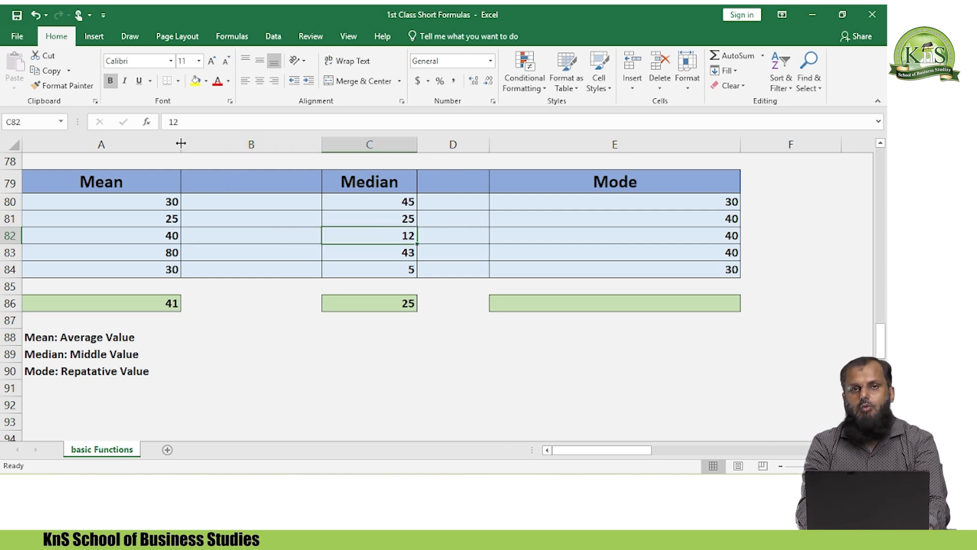
{"action": "key", "text": "Down"}
{"action": "key", "text": "Down"}
{"action": "key", "text": "Down"}
{"action": "key", "text": "Down"}
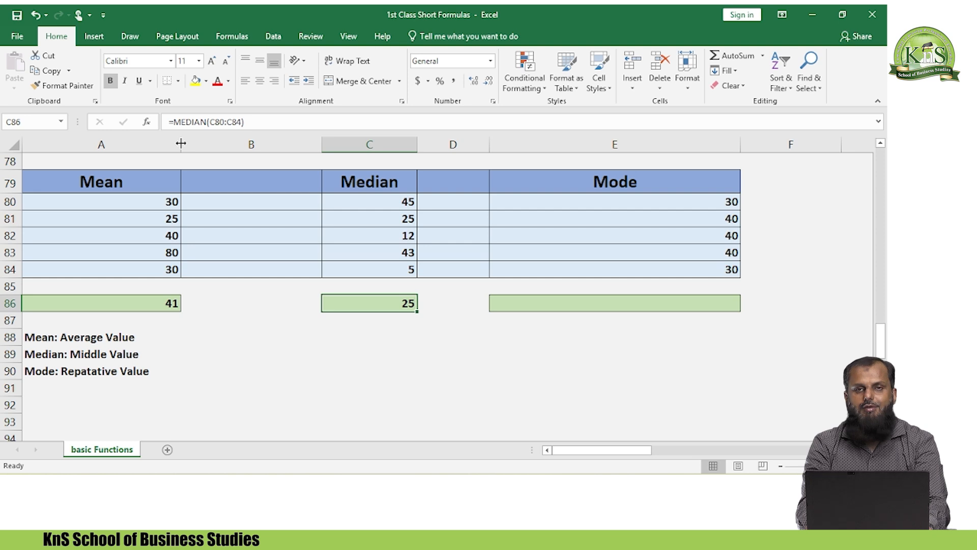
Step: Sort the values in C80:C84 under the Median heading from smallest to largest
{"action": "key", "text": "Up"}
{"action": "key", "text": "Up"}
{"action": "key", "text": "Up"}
{"action": "key", "text": "Up"}
{"action": "key", "text": "Up"}
{"action": "key", "text": "Up"}
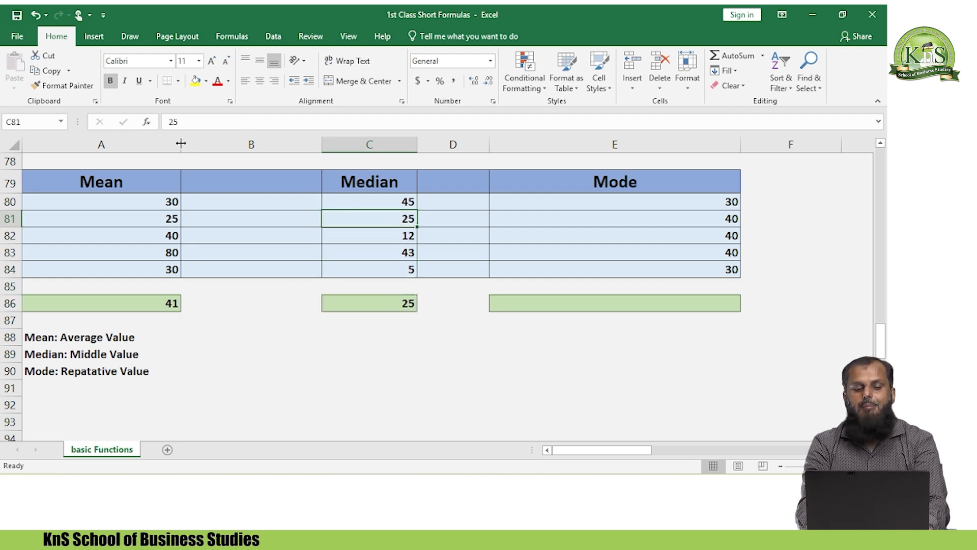
{"action": "key", "text": "shift+Down"}
{"action": "key", "text": "shift+Down"}
{"action": "key", "text": "shift+Down"}
{"action": "key", "text": "shift+Down"}
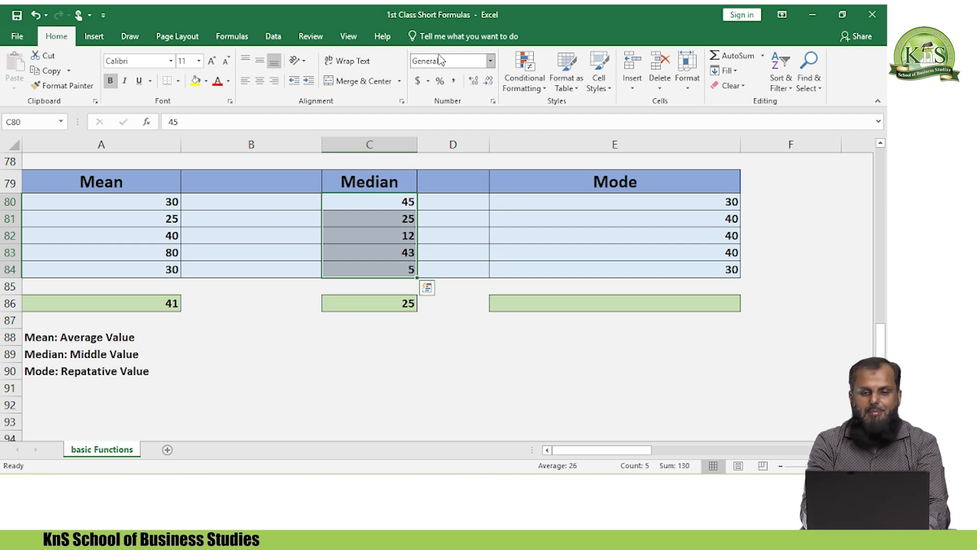
{"action": "left_click", "coordinate": [737, 76]}
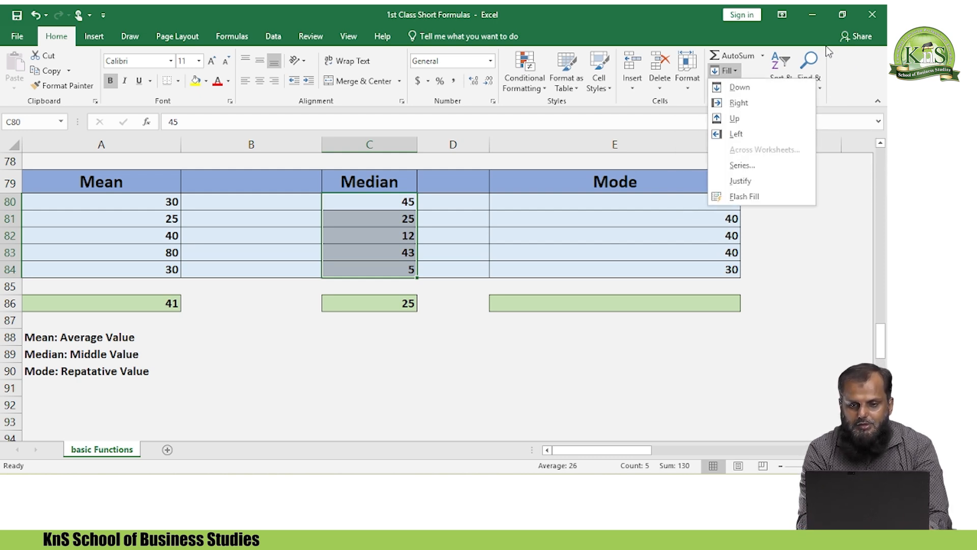
{"action": "left_click", "coordinate": [850, 62]}
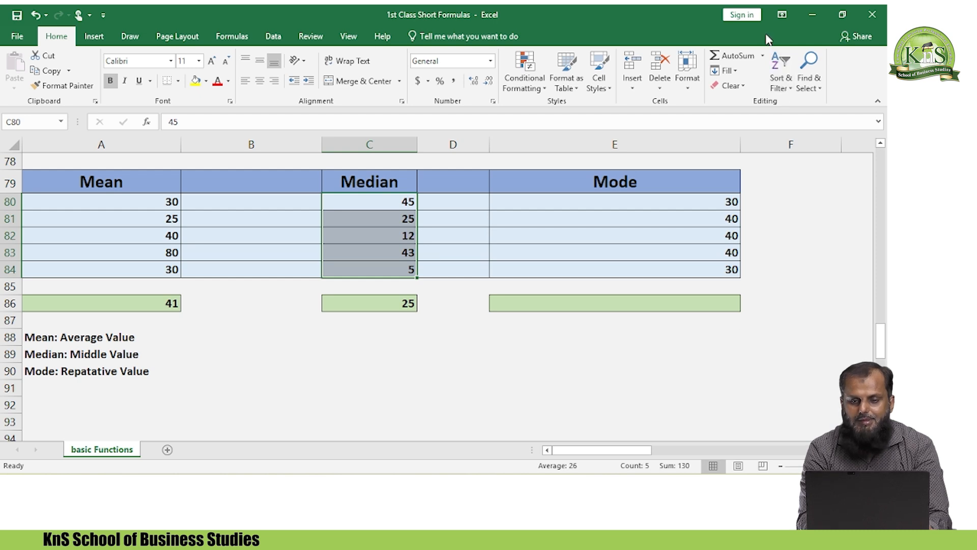
{"action": "left_click", "coordinate": [790, 73]}
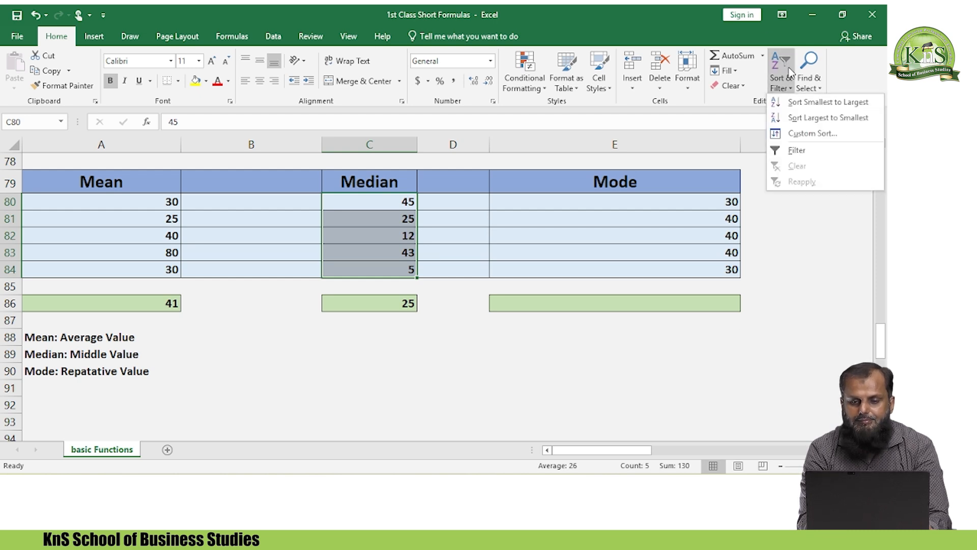
{"action": "left_click", "coordinate": [800, 103]}
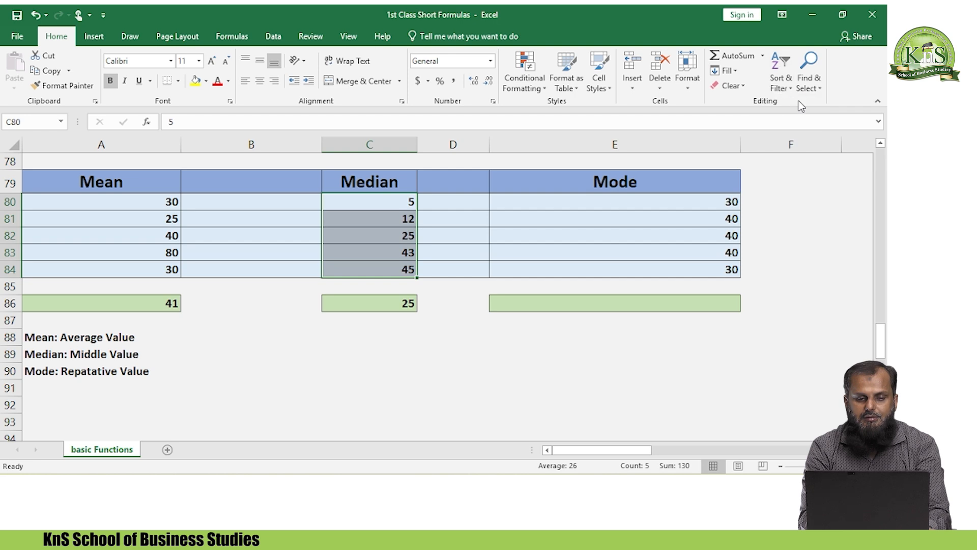
Step: Compare the middle value of the sorted Median list in C80:C84 with the MEDIAN formula's result in C86
{"action": "left_click", "coordinate": [390, 240]}
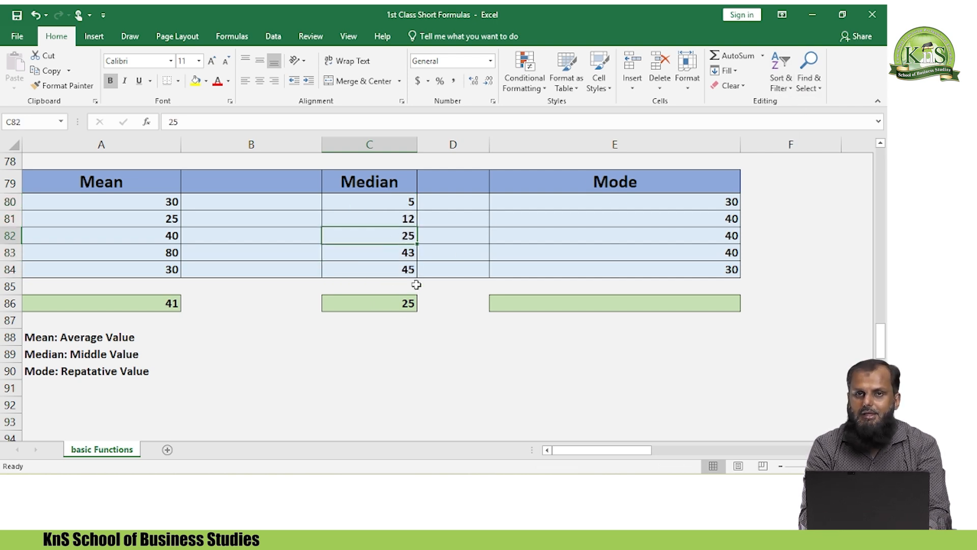
{"action": "left_click", "coordinate": [400, 303]}
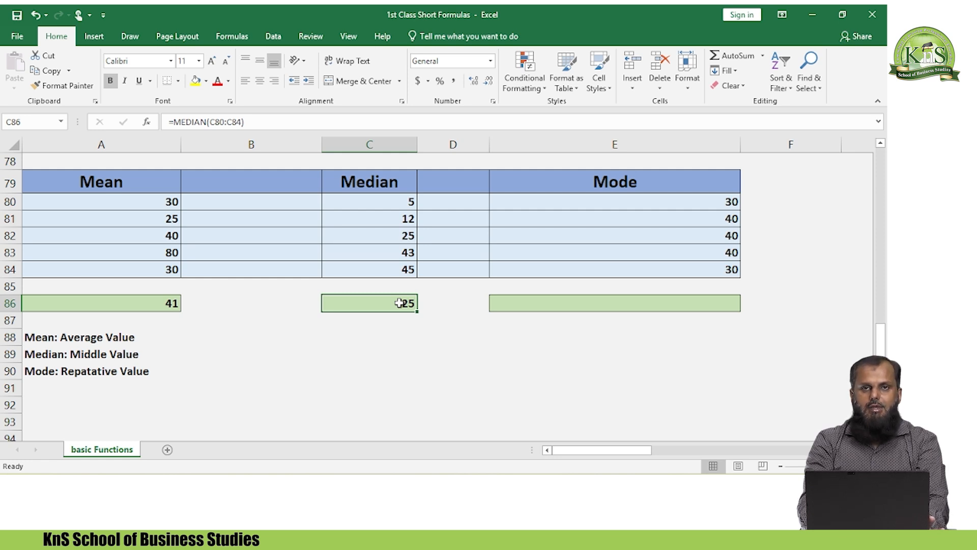
{"action": "key", "text": "Down"}
{"action": "key", "text": "Up"}
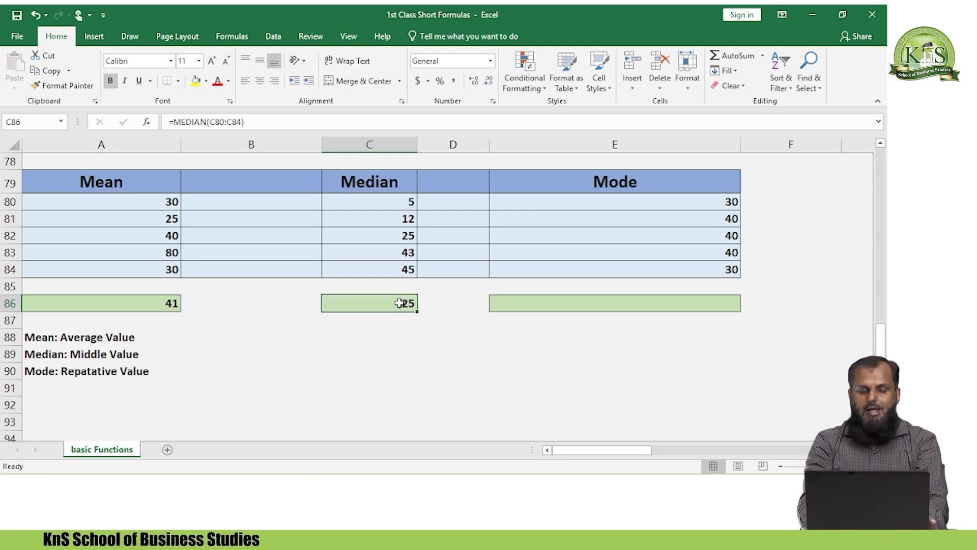
{"action": "key", "text": "Right"}
{"action": "key", "text": "Left"}
{"action": "key", "text": "Up"}
{"action": "key", "text": "Up"}
{"action": "key", "text": "Up"}
{"action": "key", "text": "Up"}
{"action": "key", "text": "Up"}
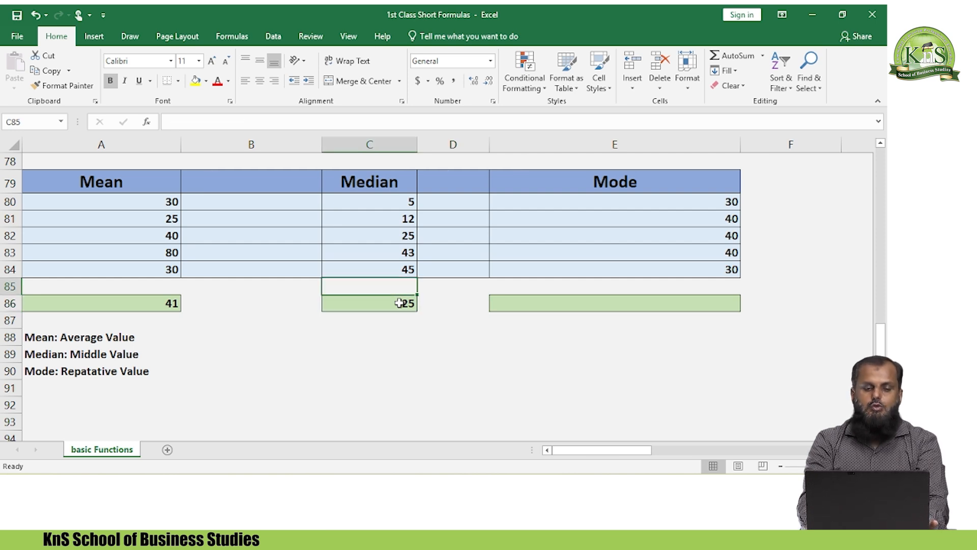
{"action": "key", "text": "Down"}
{"action": "key", "text": "Down"}
{"action": "key", "text": "Up"}
{"action": "key", "text": "Up"}
{"action": "key", "text": "Up"}
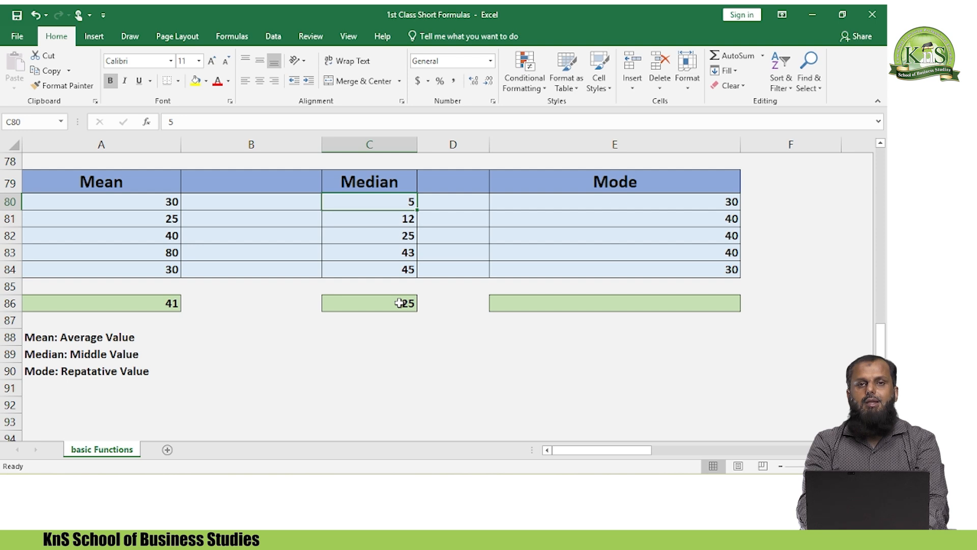
{"action": "key", "text": "Down"}
{"action": "key", "text": "Down"}
{"action": "key", "text": "Down"}
{"action": "key", "text": "Down"}
{"action": "key", "text": "Down"}
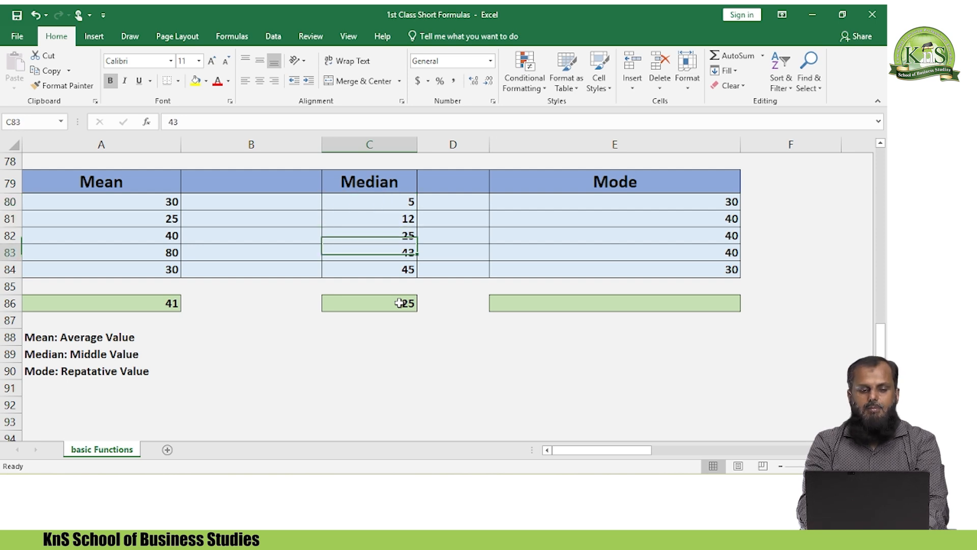
Step: Examine the Mode column's heading, the values in E80:E84 and the result cell E86 alongside the Mean and Median columns
{"action": "key", "text": "Right"}
{"action": "key", "text": "Right"}
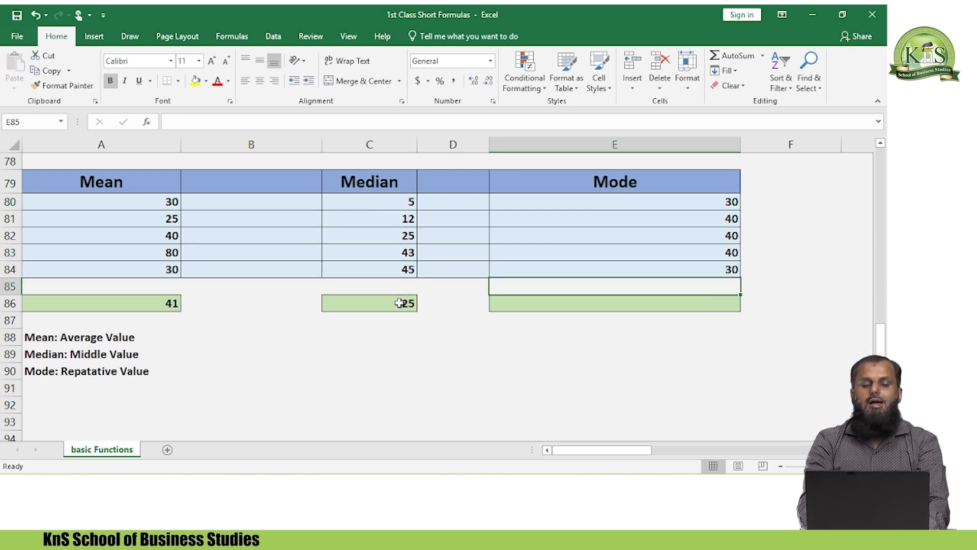
{"action": "key", "text": "Down"}
{"action": "key", "text": "Down"}
{"action": "key", "text": "Up"}
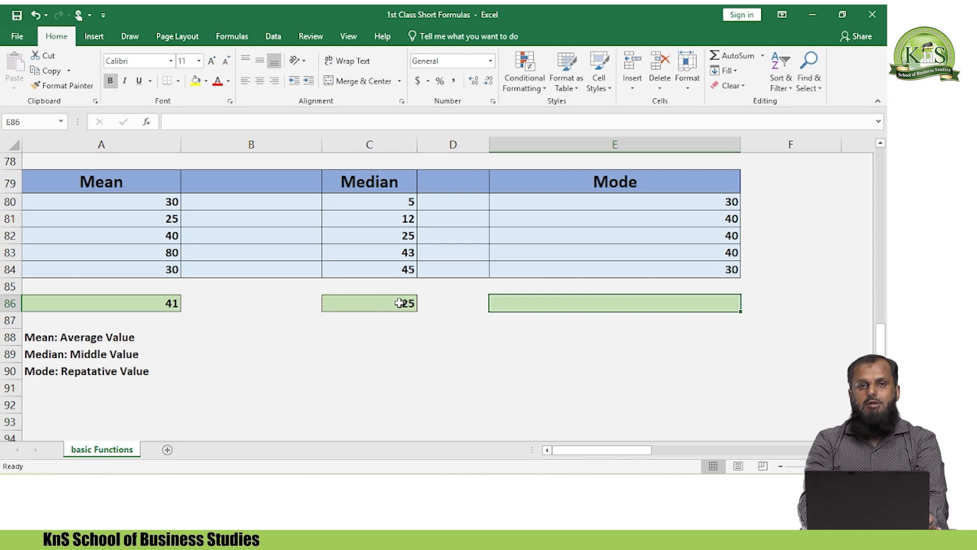
{"action": "key", "text": "Down"}
{"action": "key", "text": "Up"}
{"action": "key", "text": "Down"}
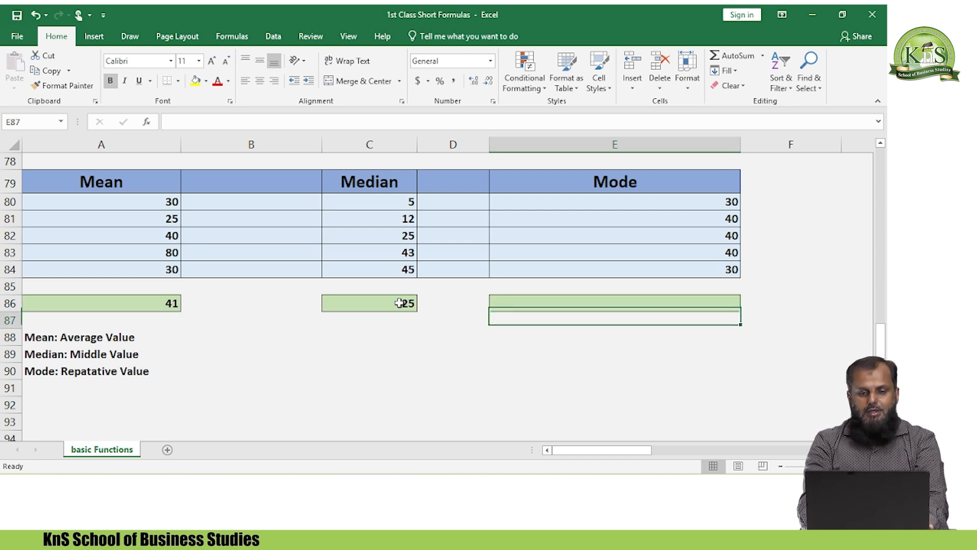
{"action": "key", "text": "Left"}
{"action": "key", "text": "Up"}
{"action": "key", "text": "Right"}
{"action": "key", "text": "Up"}
{"action": "key", "text": "Up"}
{"action": "key", "text": "Up"}
{"action": "key", "text": "Up"}
{"action": "key", "text": "Up"}
{"action": "key", "text": "Up"}
{"action": "key", "text": "Up"}
{"action": "key", "text": "Up"}
{"action": "key", "text": "Up"}
{"action": "key", "text": "Down"}
{"action": "key", "text": "Down"}
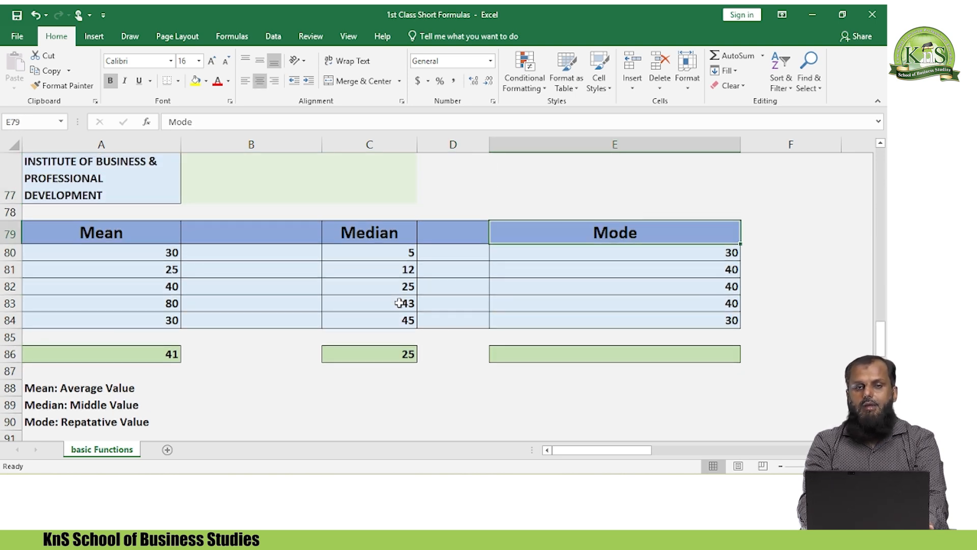
{"action": "key", "text": "Left"}
{"action": "key", "text": "Left"}
{"action": "key", "text": "Left"}
{"action": "key", "text": "Right"}
{"action": "key", "text": "Right"}
{"action": "key", "text": "Right"}
{"action": "key", "text": "Down"}
{"action": "key", "text": "Down"}
{"action": "key", "text": "Down"}
{"action": "key", "text": "Down"}
{"action": "key", "text": "Down"}
{"action": "key", "text": "Down"}
{"action": "key", "text": "Down"}
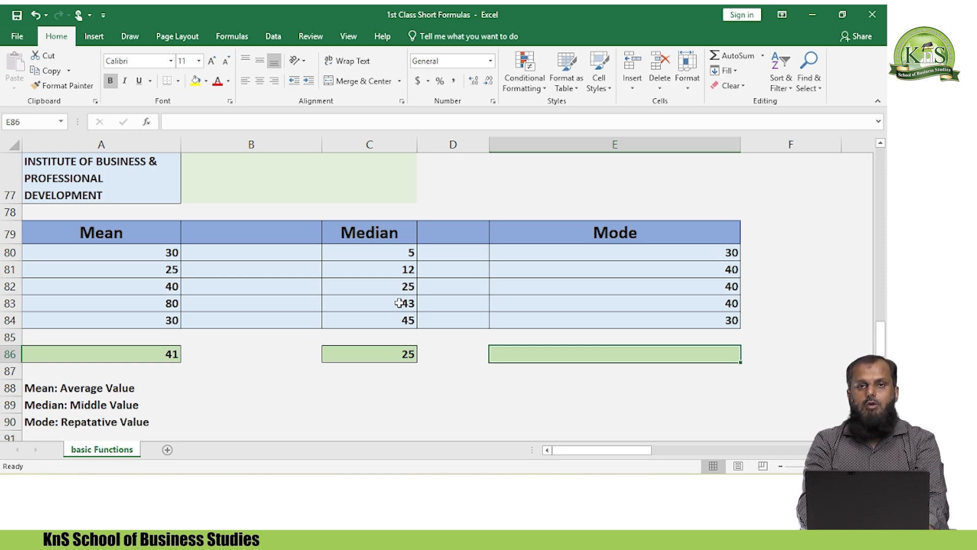
Step: Enter the formula =MODE.MULT(E80:E84) in cell E86 under the Mode column
{"action": "key", "text": "Down"}
{"action": "key", "text": "Up"}
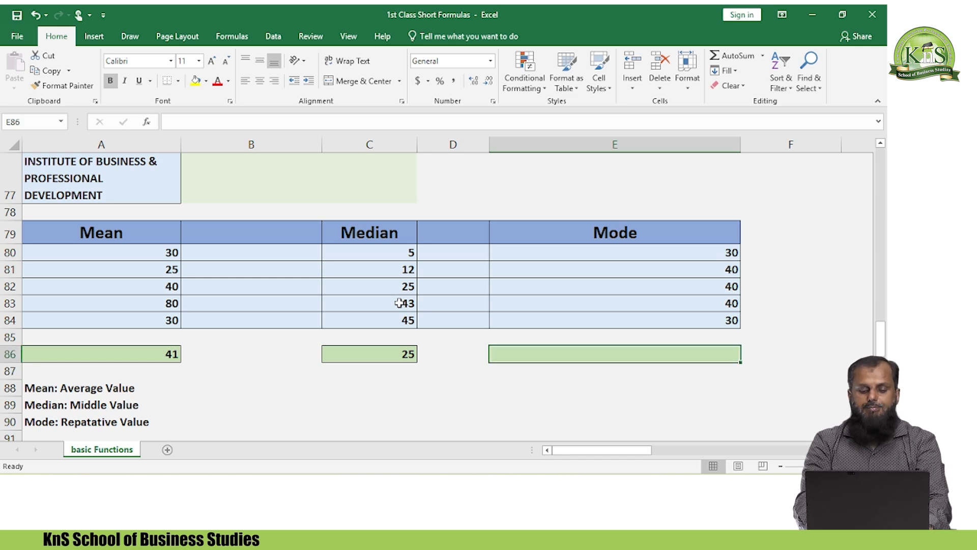
{"action": "type", "text": "=mode"}
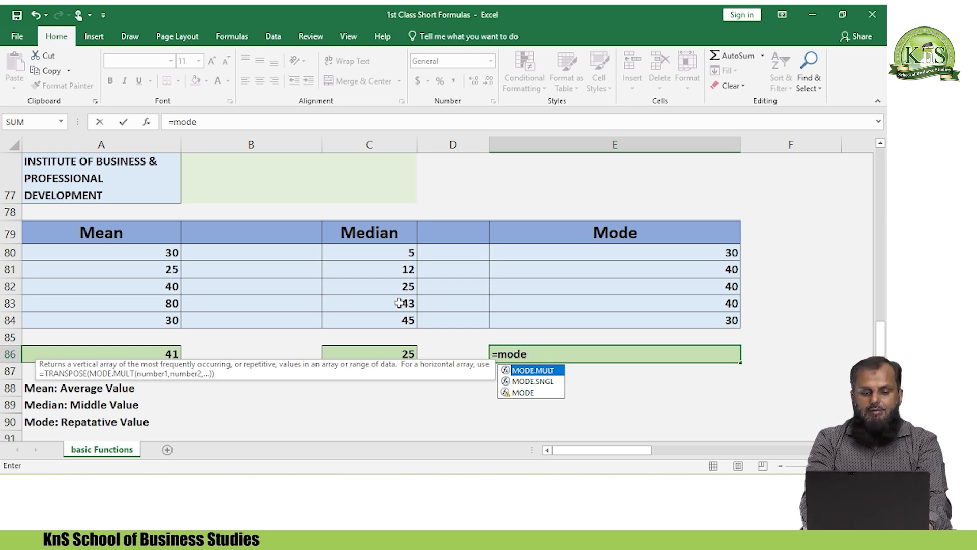
{"action": "key", "text": "Tab"}
{"action": "key", "text": "Up"}
{"action": "key", "text": "Up"}
{"action": "key", "text": "Up"}
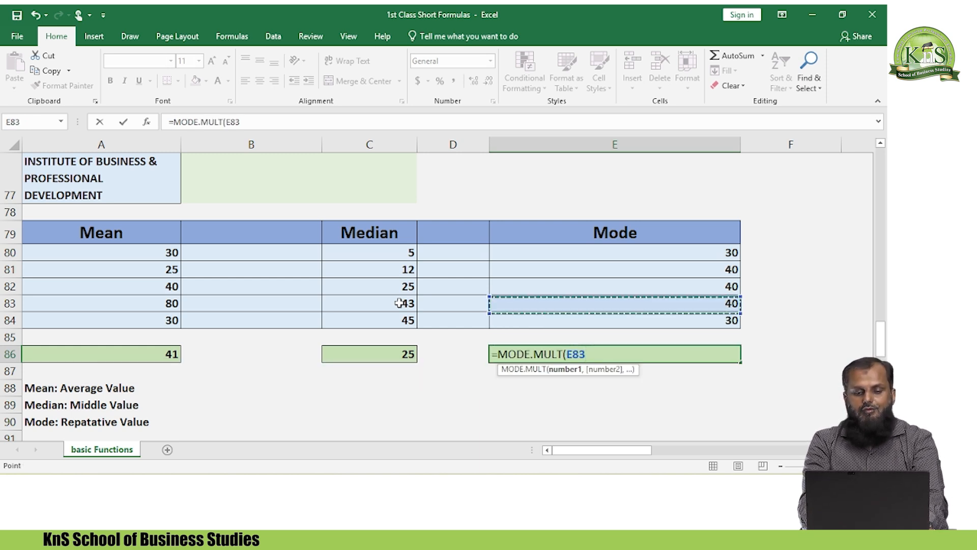
{"action": "key", "text": "Down"}
{"action": "key", "text": "shift+Up"}
{"action": "key", "text": "shift+Up"}
{"action": "key", "text": "shift+Up"}
{"action": "key", "text": "shift+Up"}
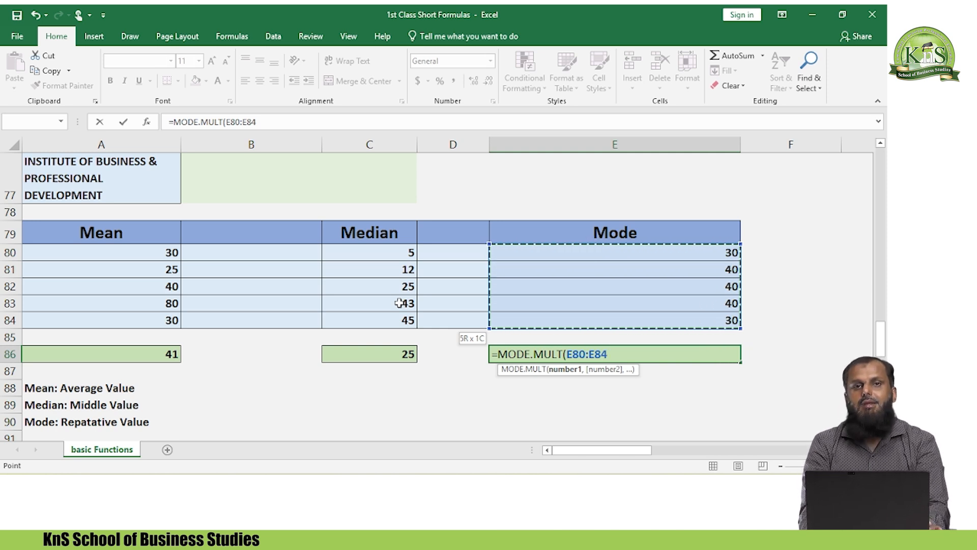
{"action": "key", "text": "Return"}
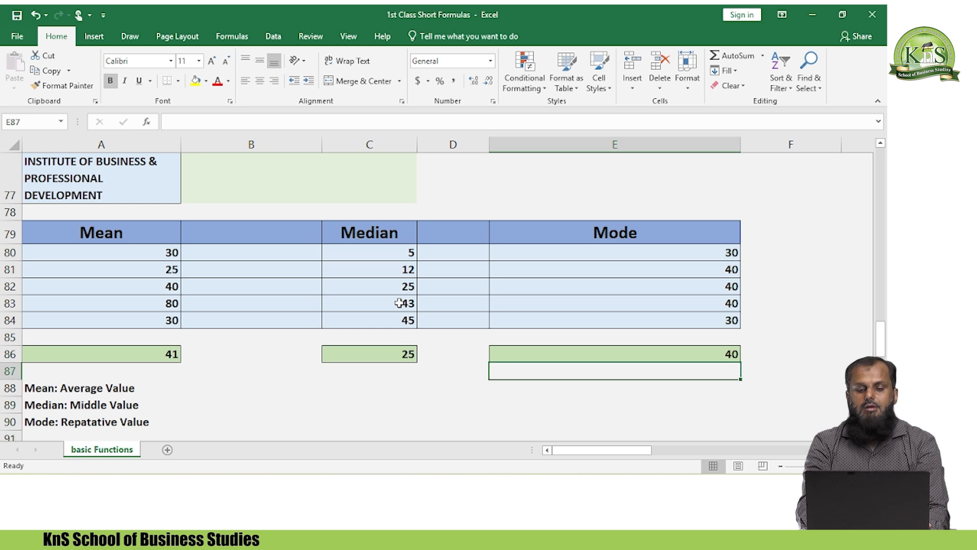
Step: Replace the value in cell E81 of the Mode column with 45
{"action": "key", "text": "Up"}
{"action": "key", "text": "Up"}
{"action": "key", "text": "Up"}
{"action": "key", "text": "Up"}
{"action": "key", "text": "Up"}
{"action": "key", "text": "Up"}
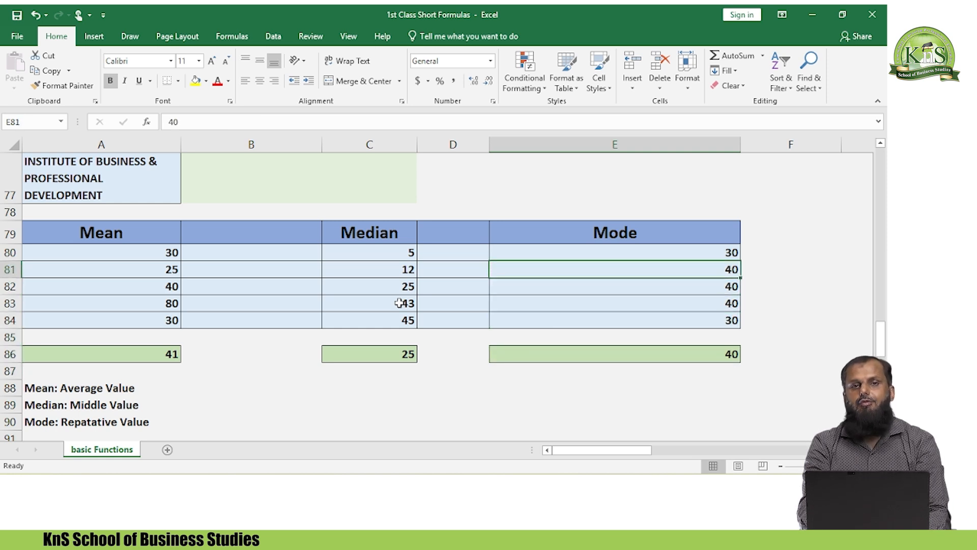
{"action": "key", "text": "Down"}
{"action": "key", "text": "Down"}
{"action": "key", "text": "Up"}
{"action": "key", "text": "Up"}
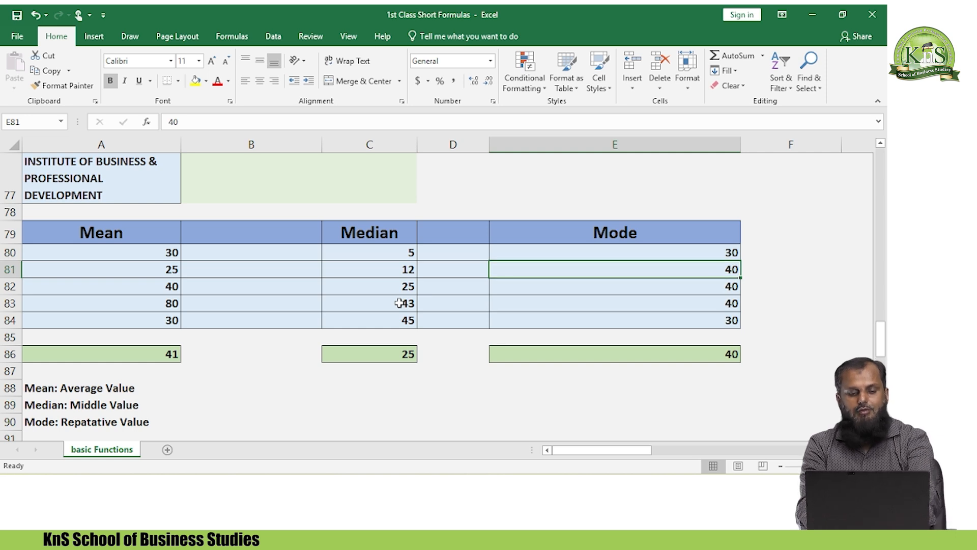
{"action": "type", "text": "45"}
{"action": "key", "text": "Return"}
Step: Check the repeated values in E80:E84 against the mode result in E86, and review the median result in C86
{"action": "key", "text": "Down"}
{"action": "key", "text": "Up"}
{"action": "key", "text": "Down"}
{"action": "key", "text": "Down"}
{"action": "key", "text": "Up"}
{"action": "key", "text": "Up"}
{"action": "key", "text": "Up"}
{"action": "key", "text": "Up"}
{"action": "key", "text": "Up"}
{"action": "key", "text": "Up"}
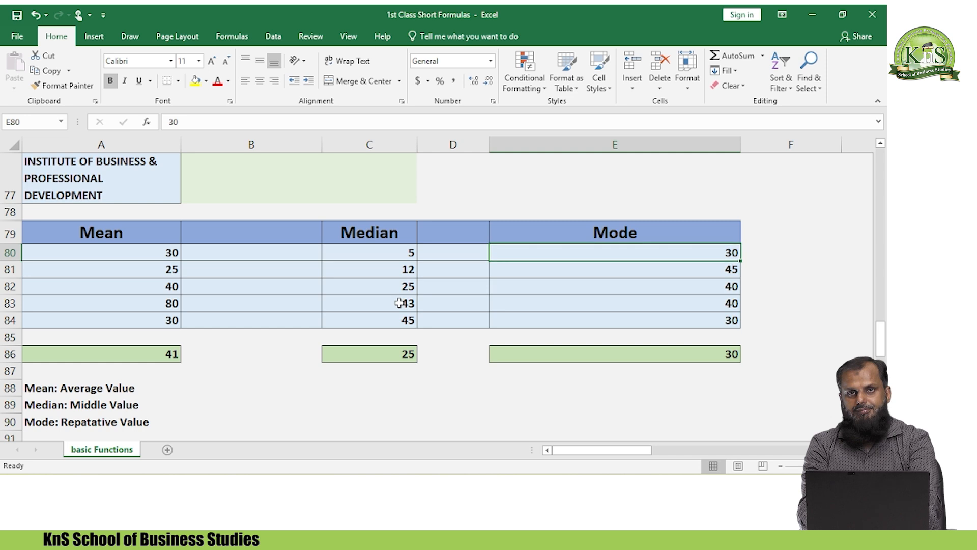
{"action": "key", "text": "Down"}
{"action": "key", "text": "Down"}
{"action": "key", "text": "Down"}
{"action": "key", "text": "Down"}
{"action": "key", "text": "Down"}
{"action": "key", "text": "Down"}
{"action": "key", "text": "Down"}
{"action": "key", "text": "Down"}
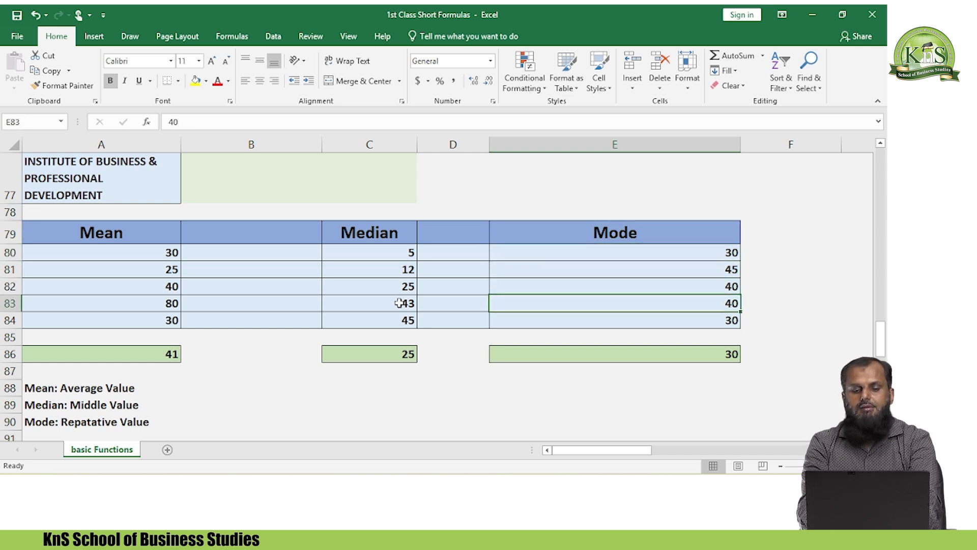
{"action": "key", "text": "Left"}
{"action": "key", "text": "Left"}
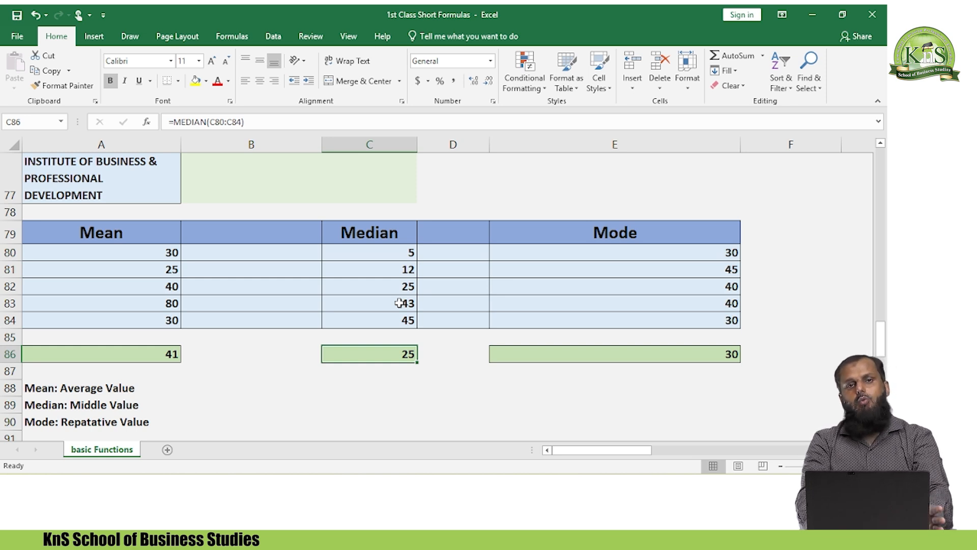
{"action": "key", "text": "Return"}
{"action": "key", "text": "Up"}
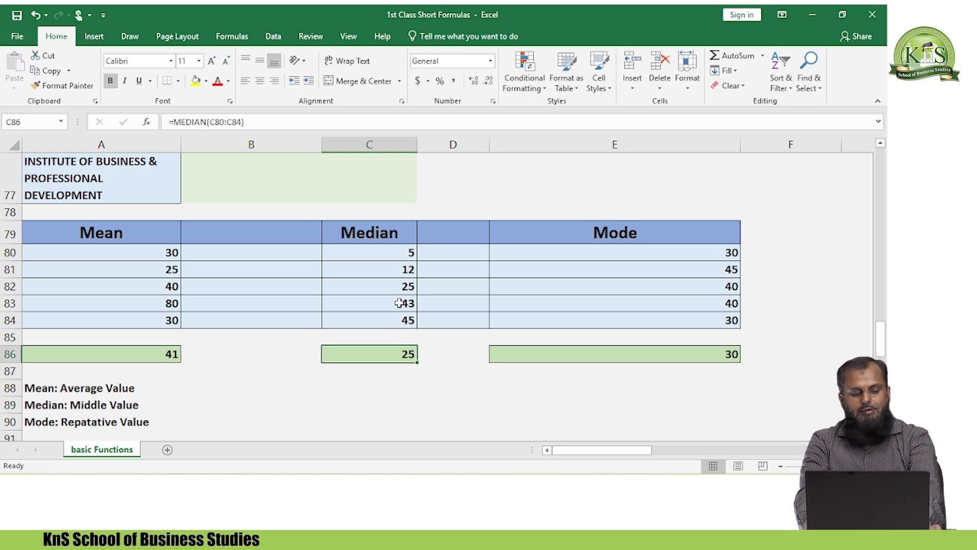
Step: Switch to the open Excel workbook "31 Powerful Excel Formulas"
{"action": "key", "text": "alt+Tab"}
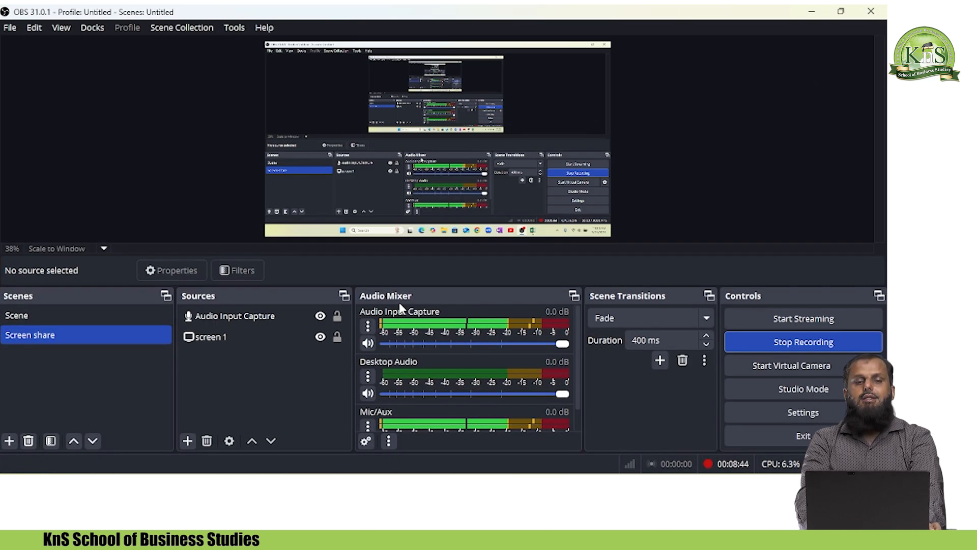
{"action": "key", "text": "alt+Tab"}
{"action": "key", "text": "alt+Tab"}
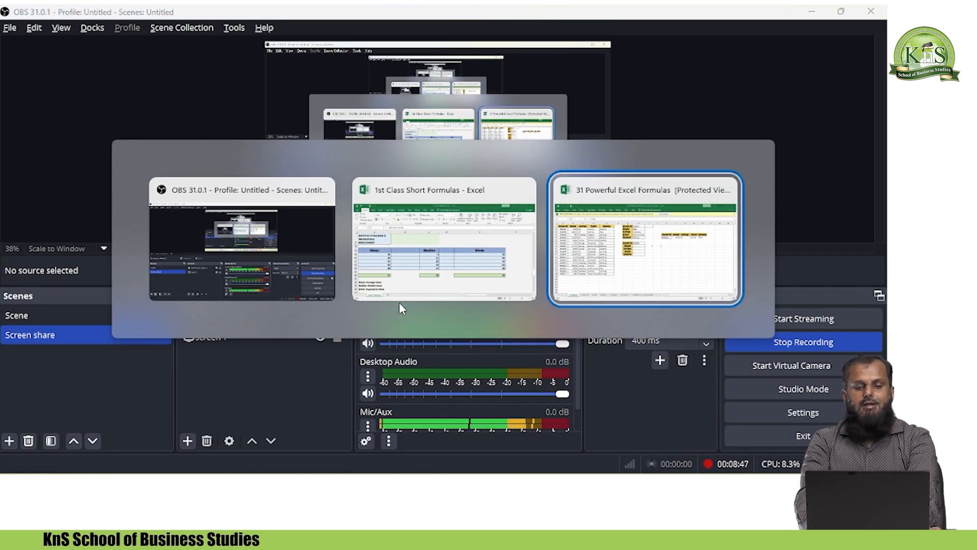
{"action": "key", "text": "ctrl+Left"}
{"action": "key", "text": "ctrl+Left"}
{"action": "key", "text": "ctrl+Left"}
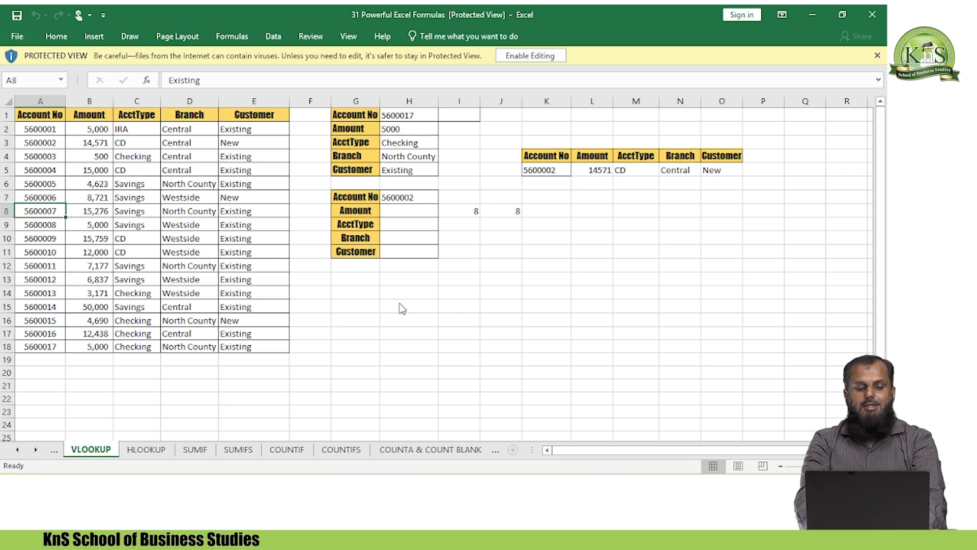
Step: Go to the Index sheet and enable editing for the protected workbook
{"action": "key", "text": "ctrl+Page_Up"}
{"action": "key", "text": "ctrl+Page_Up"}
{"action": "key", "text": "ctrl+Page_Up"}
{"action": "key", "text": "ctrl+Page_Up"}
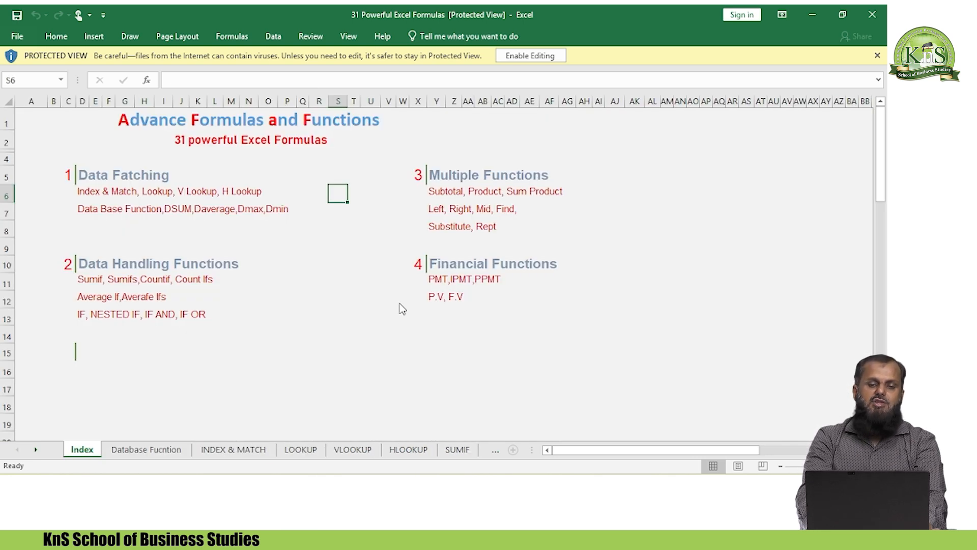
{"action": "left_click", "coordinate": [534, 55]}
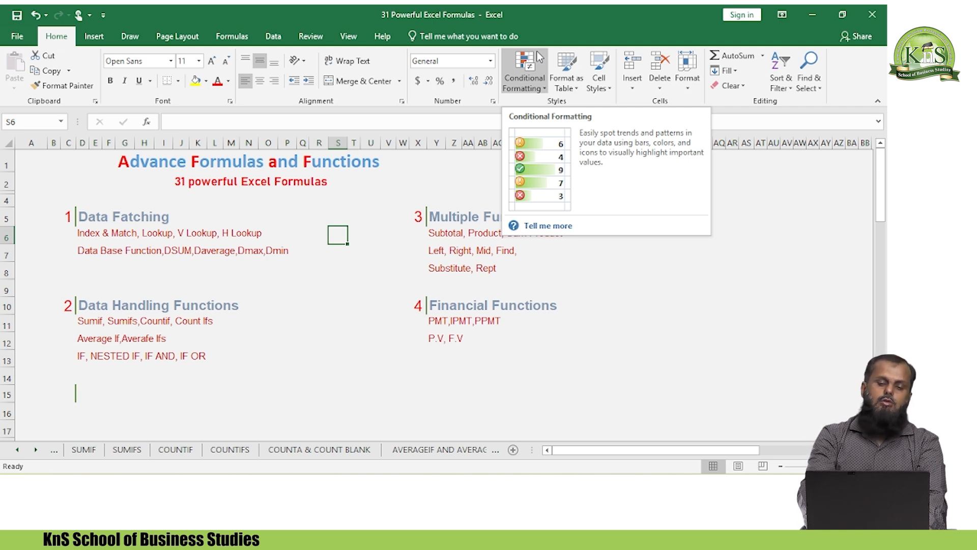
{"action": "left_click", "coordinate": [373, 288]}
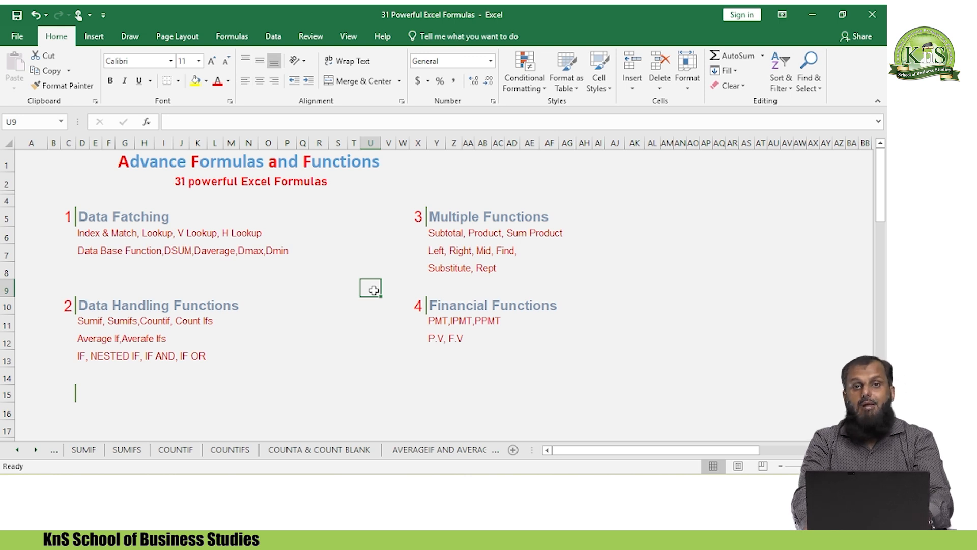
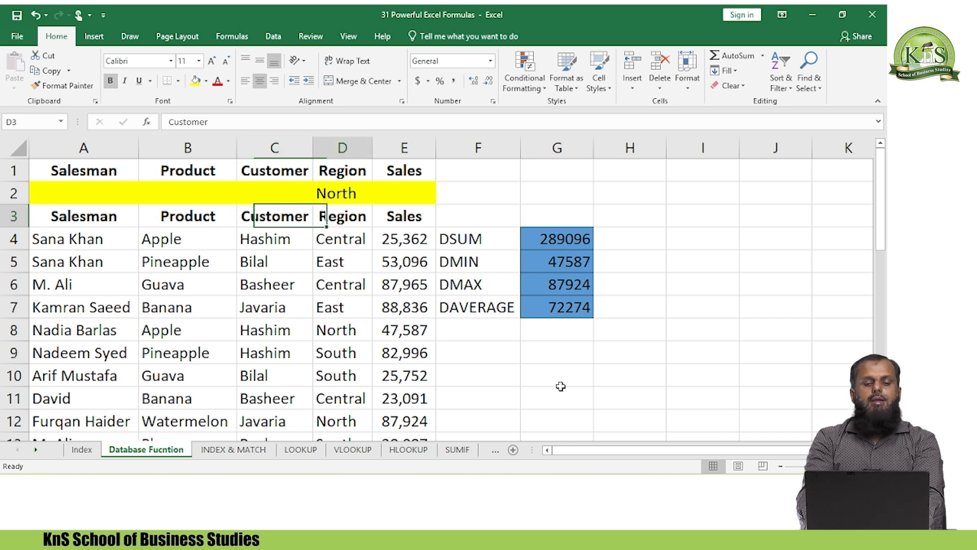
Step: Select the full sales table A3:E33 on the Database Fucntion sheet, from the Salesman heading through the last Sales record
{"action": "key", "text": "Down"}
{"action": "key", "text": "Down"}
{"action": "key", "text": "Left"}
{"action": "key", "text": "Left"}
{"action": "key", "text": "Up"}
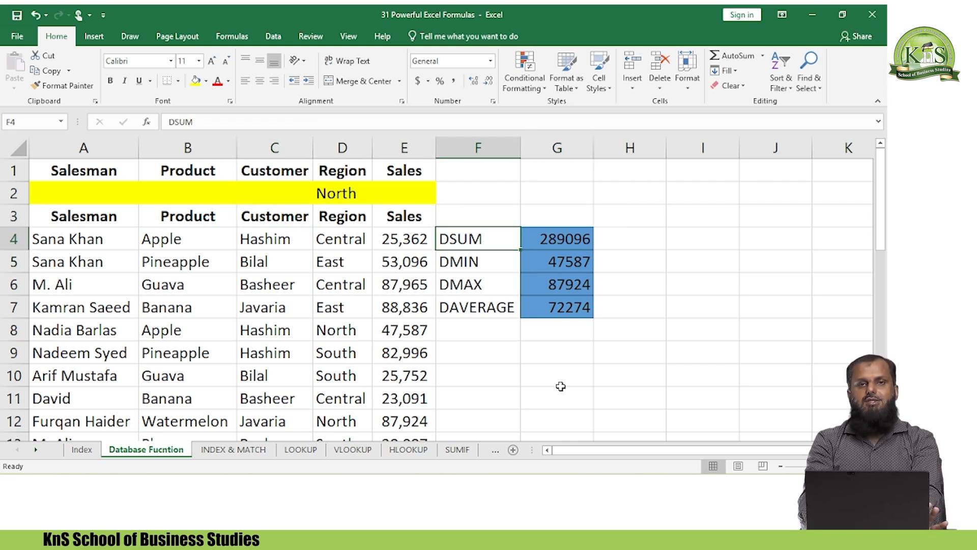
{"action": "key", "text": "Left"}
{"action": "key", "text": "Left"}
{"action": "key", "text": "Left"}
{"action": "key", "text": "Left"}
{"action": "key", "text": "Left"}
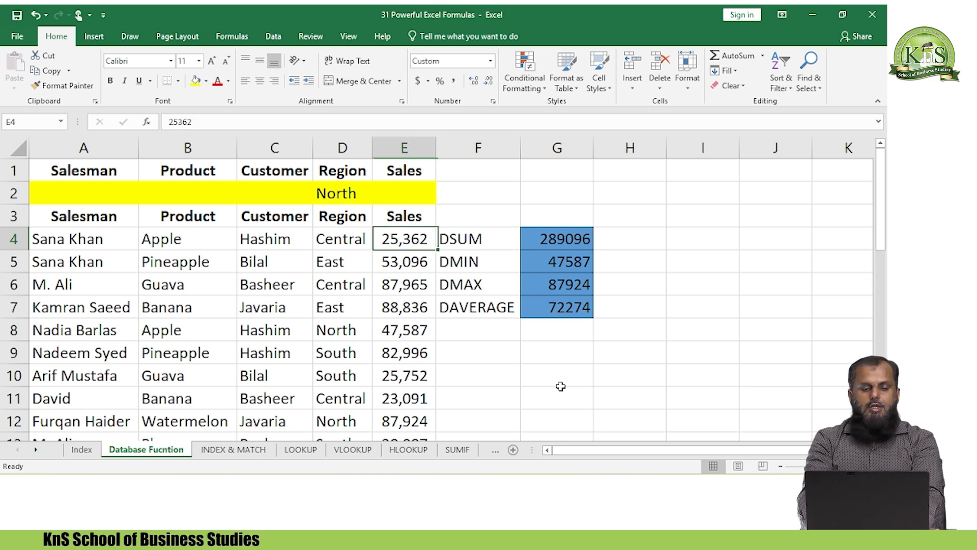
{"action": "key", "text": "Up"}
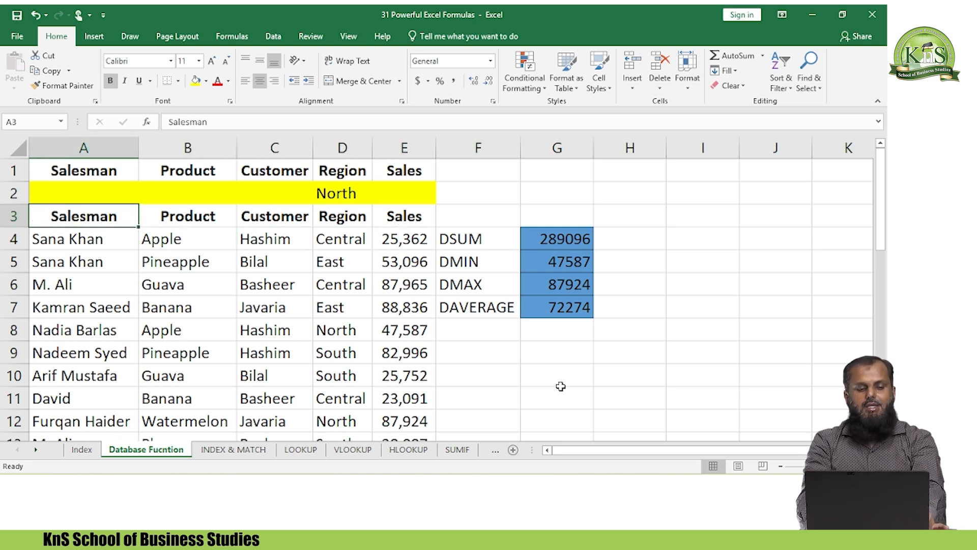
{"action": "key", "text": "ctrl+shift+Right"}
{"action": "key", "text": "ctrl+shift+Down"}
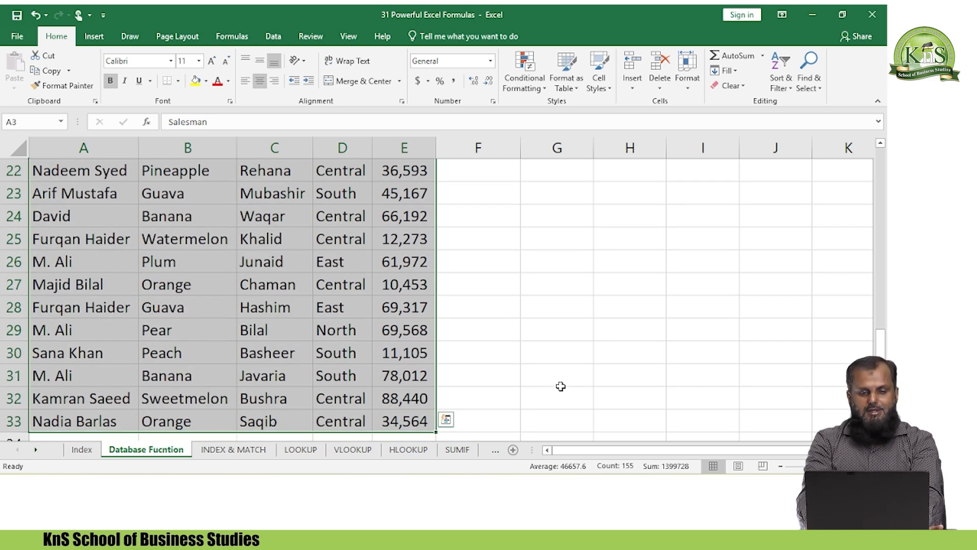
{"action": "key", "text": "ctrl+Home"}
{"action": "key", "text": "Down"}
{"action": "key", "text": "Down"}
{"action": "key", "text": "Down"}
{"action": "key", "text": "Right"}
{"action": "key", "text": "Right"}
{"action": "key", "text": "Right"}
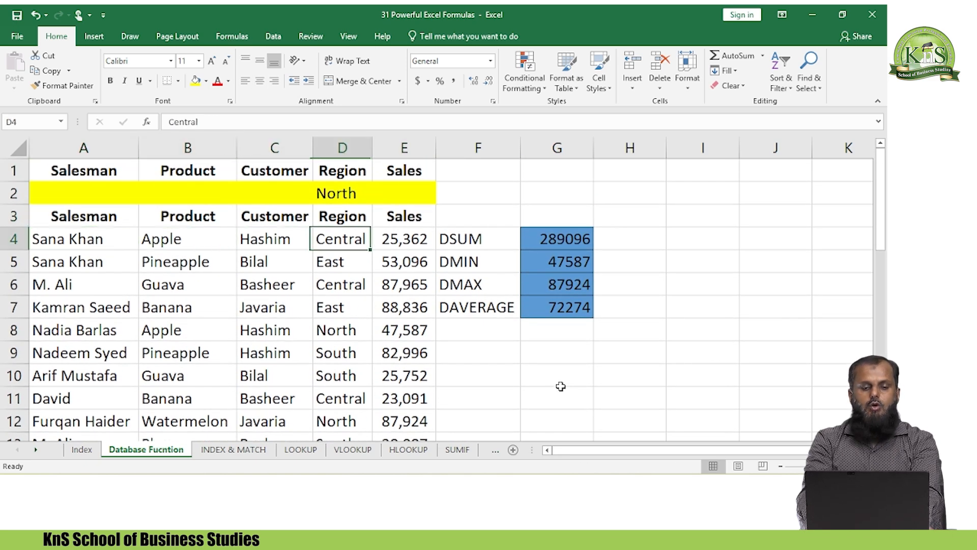
{"action": "key", "text": "Right"}
{"action": "key", "text": "Right"}
{"action": "key", "text": "Right"}
{"action": "key", "text": "ctrl+Down"}
{"action": "key", "text": "ctrl+Down"}
{"action": "key", "text": "Up"}
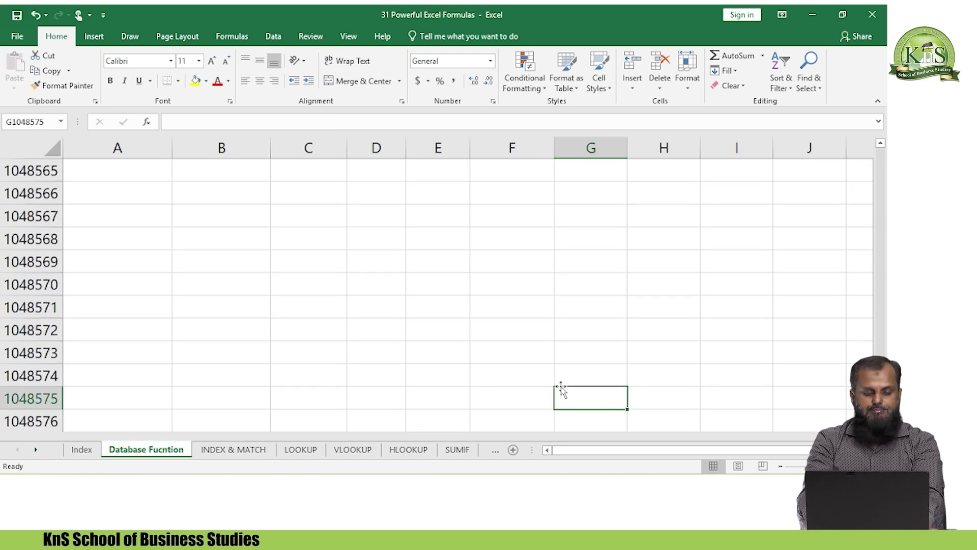
{"action": "key", "text": "ctrl+Up"}
{"action": "key", "text": "Up"}
{"action": "key", "text": "Up"}
{"action": "key", "text": "Up"}
{"action": "key", "text": "Up"}
{"action": "key", "text": "Up"}
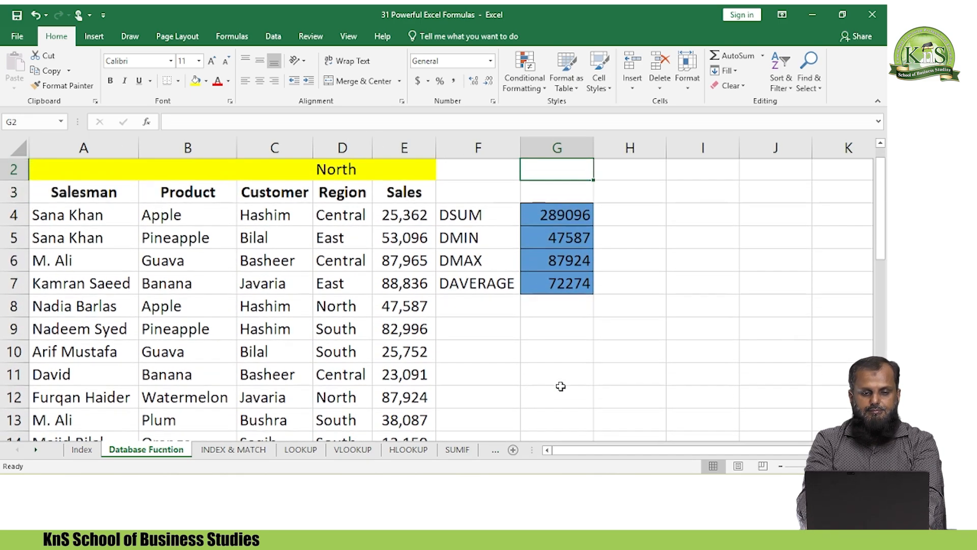
Step: Clear the North criterion under the Region heading in cell D2
{"action": "key", "text": "Down"}
{"action": "key", "text": "Left"}
{"action": "key", "text": "Left"}
{"action": "key", "text": "Left"}
{"action": "key", "text": "Up"}
{"action": "key", "text": "Delete"}
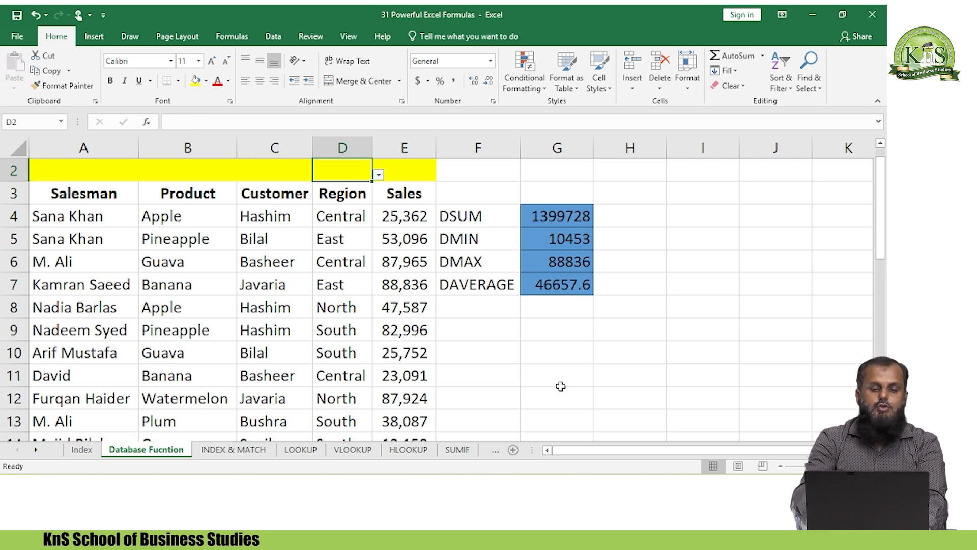
{"action": "key", "text": "Up"}
{"action": "key", "text": "Down"}
{"action": "key", "text": "Down"}
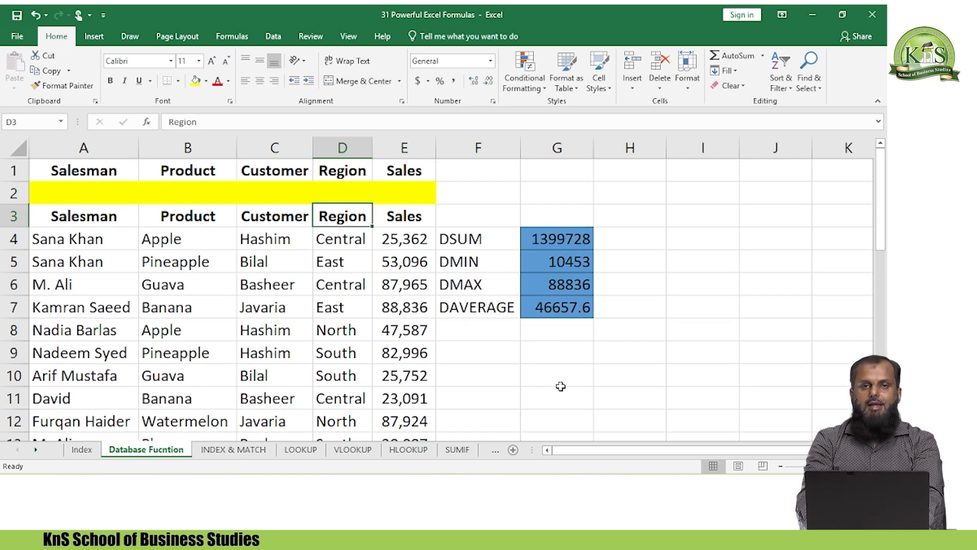
Step: Inspect the DSUM formula in cell G4 and leave it unedited
{"action": "key", "text": "Right"}
{"action": "key", "text": "Right"}
{"action": "key", "text": "Right"}
{"action": "key", "text": "Right"}
{"action": "key", "text": "Down"}
{"action": "key", "text": "Left"}
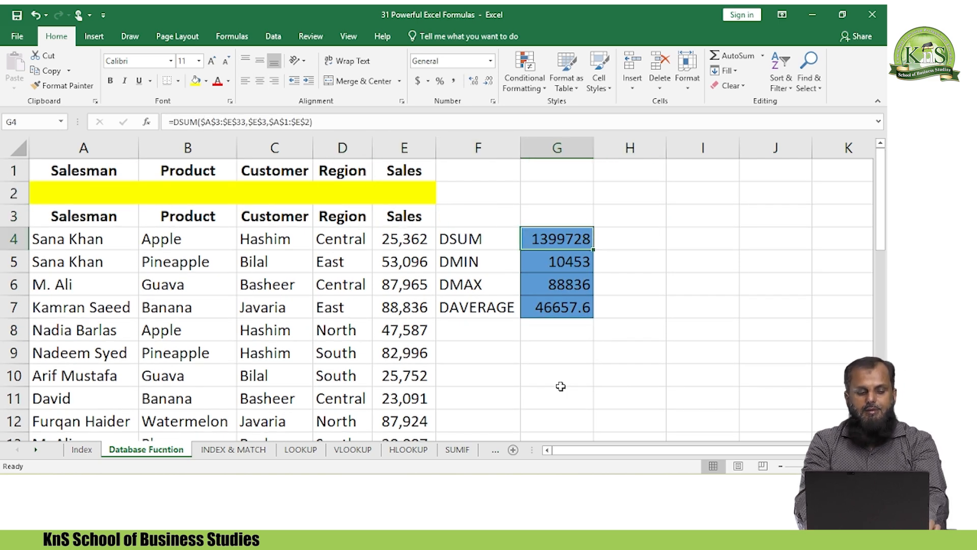
{"action": "key", "text": "F2"}
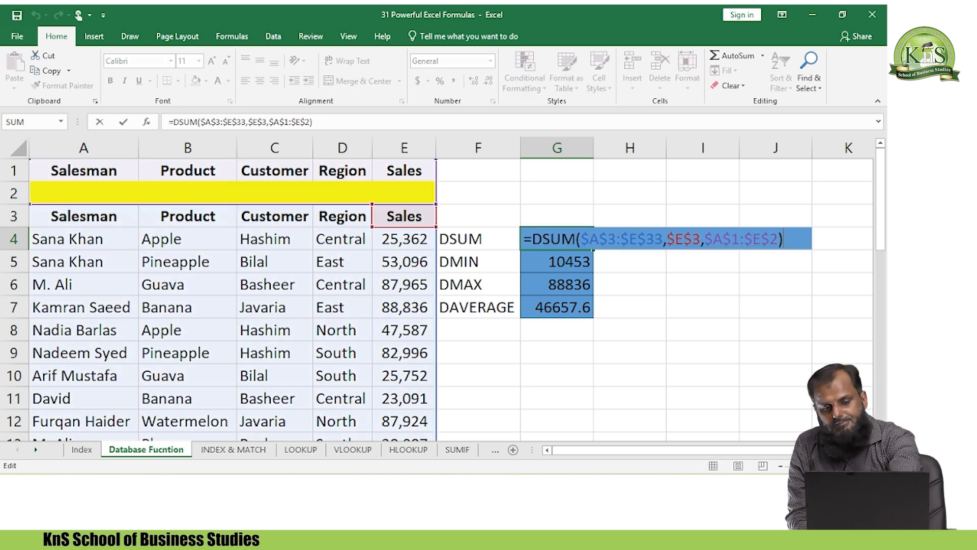
{"action": "key", "text": "Escape"}
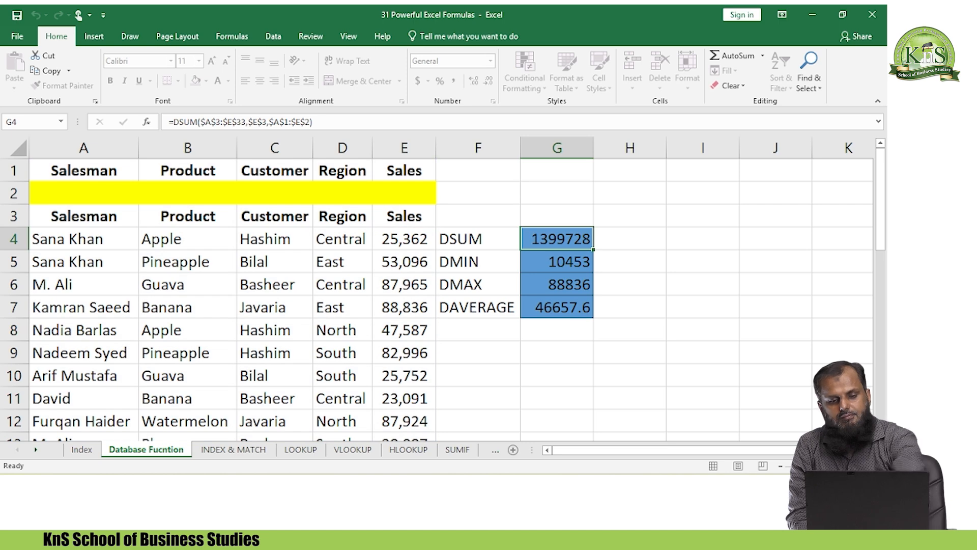
Step: Examine the G4 formula's database, field and criteria arguments against the ranges they reference in the sheet
{"action": "scroll", "coordinate": [438, 288], "scroll_direction": "up", "scroll_amount": 6}
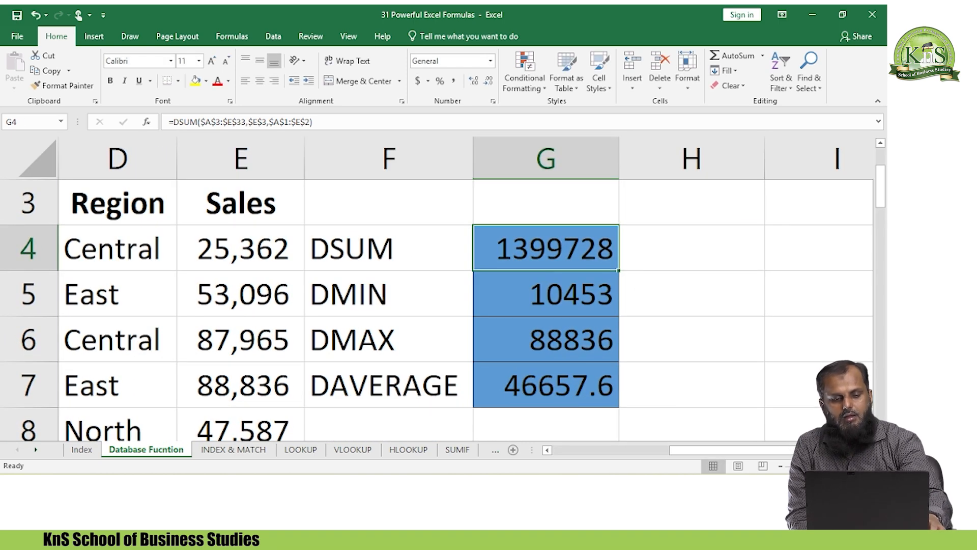
{"action": "key", "text": "F2"}
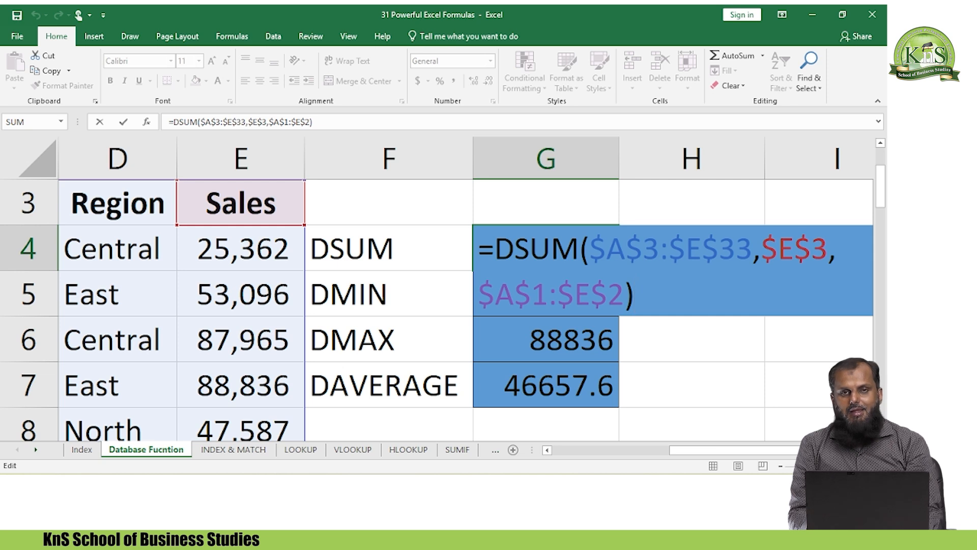
{"action": "left_click", "coordinate": [636, 253]}
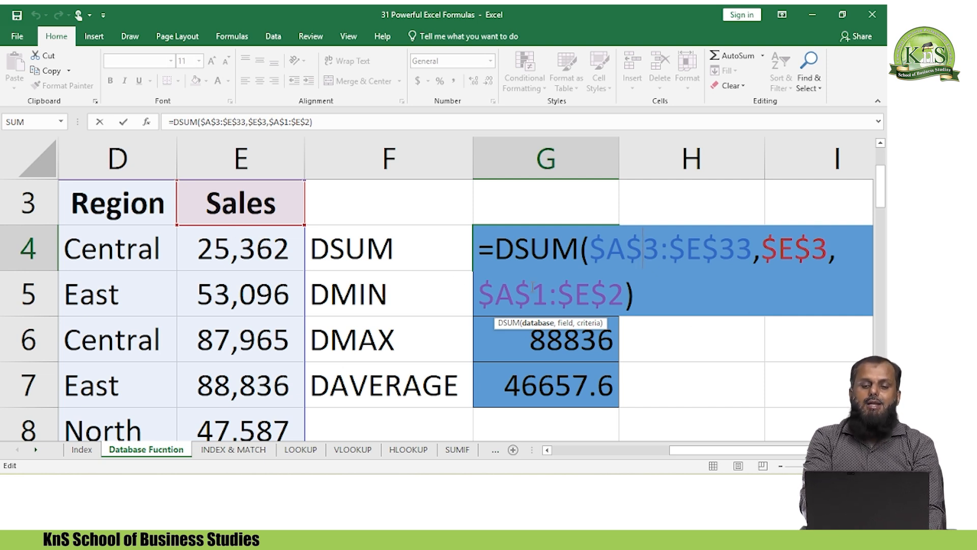
{"action": "scroll", "coordinate": [884, 167], "scroll_direction": "up", "scroll_amount": 1}
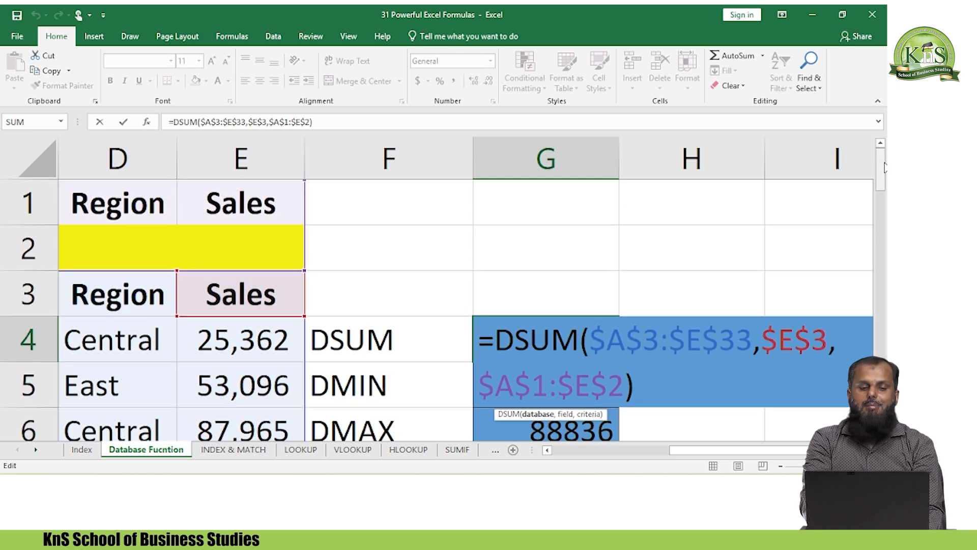
{"action": "left_click", "coordinate": [624, 451]}
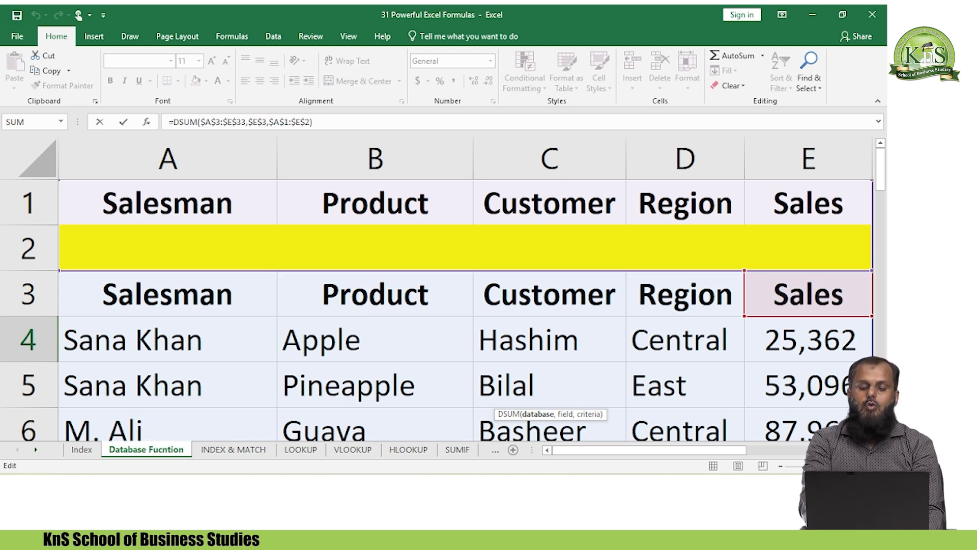
{"action": "scroll", "coordinate": [465, 291], "scroll_direction": "right", "scroll_amount": 3}
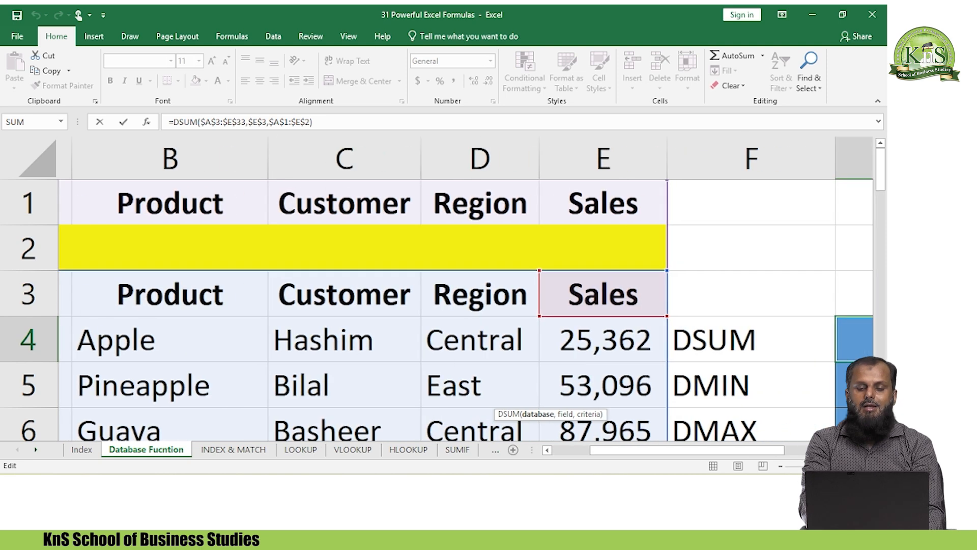
{"action": "key", "text": "Return"}
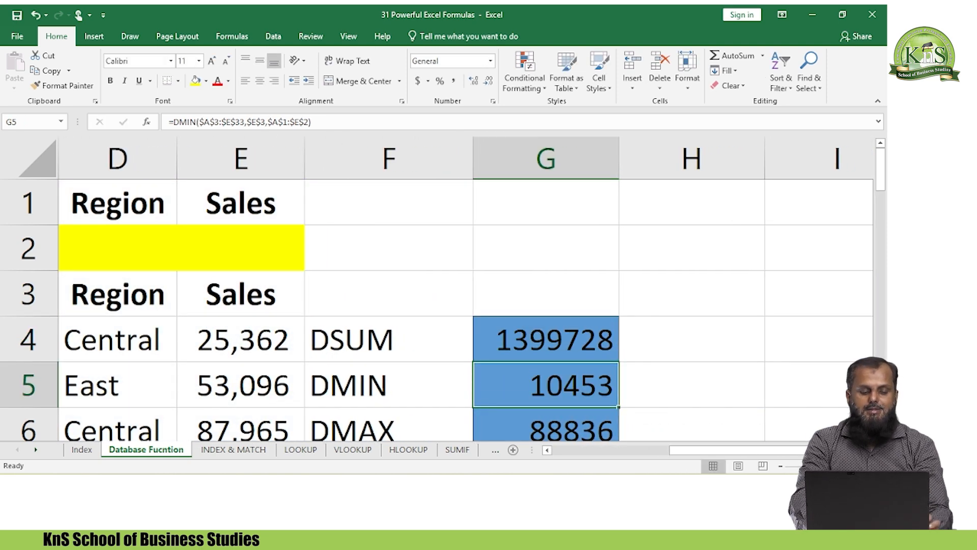
Step: Clear the DSUM formula from cell G4
{"action": "scroll", "coordinate": [642, 367], "scroll_direction": "down", "scroll_amount": 1}
{"action": "left_click_drag", "start_coordinate": [546, 293], "coordinate": [546, 340]}
{"action": "key", "text": "shift+Down"}
{"action": "key", "text": "shift+Down"}
{"action": "key", "text": "shift+Down"}
{"action": "key", "text": "shift+Up"}
{"action": "key", "text": "BackSpace"}
{"action": "key", "text": "Down"}
{"action": "key", "text": "Up"}
Step: Clear the DMIN, DMAX and DAVERAGE formulas from cells G5, G6 and G7
{"action": "key", "text": "Down"}
{"action": "key", "text": "shift+Down"}
{"action": "key", "text": "shift+Down"}
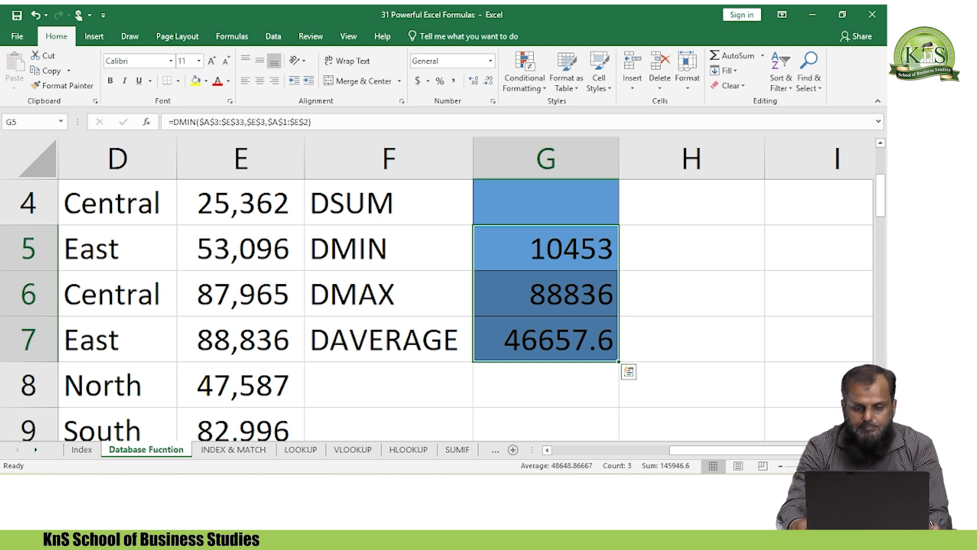
{"action": "key", "text": "BackSpace"}
{"action": "key", "text": "Down"}
{"action": "key", "text": "Delete"}
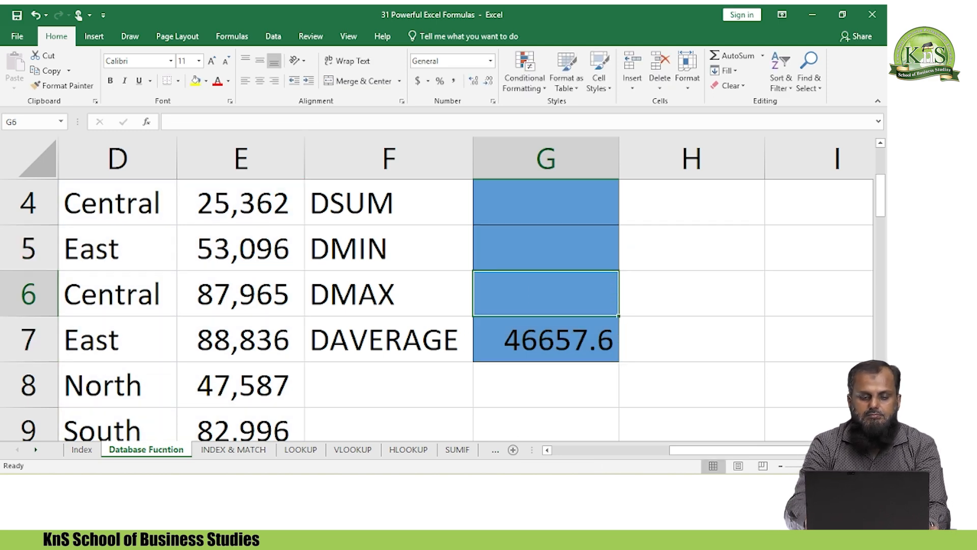
{"action": "key", "text": "Down"}
{"action": "key", "text": "BackSpace"}
{"action": "key", "text": "Left"}
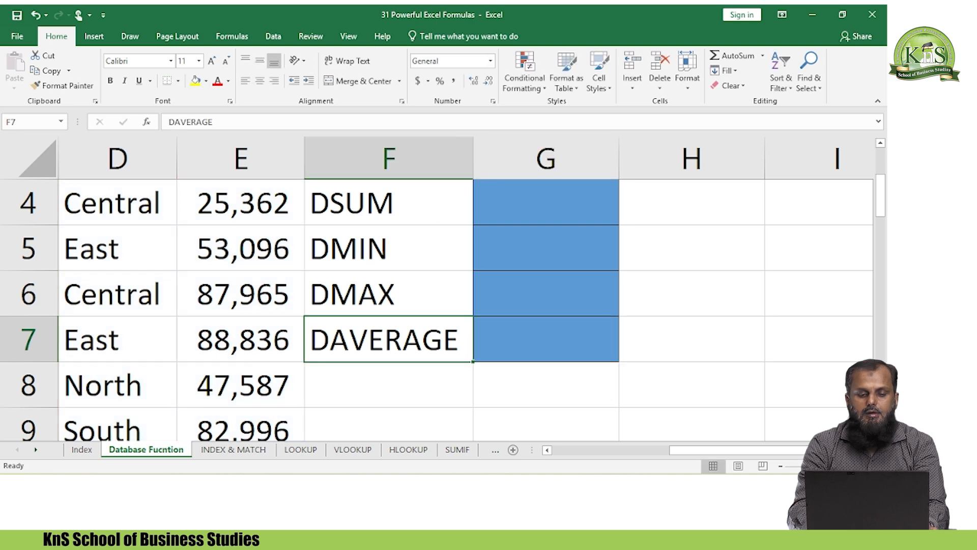
{"action": "key", "text": "Right"}
{"action": "key", "text": "shift+Up"}
{"action": "key", "text": "Up"}
{"action": "key", "text": "Up"}
{"action": "key", "text": "Up"}
{"action": "key", "text": "Up"}
{"action": "key", "text": "Up"}
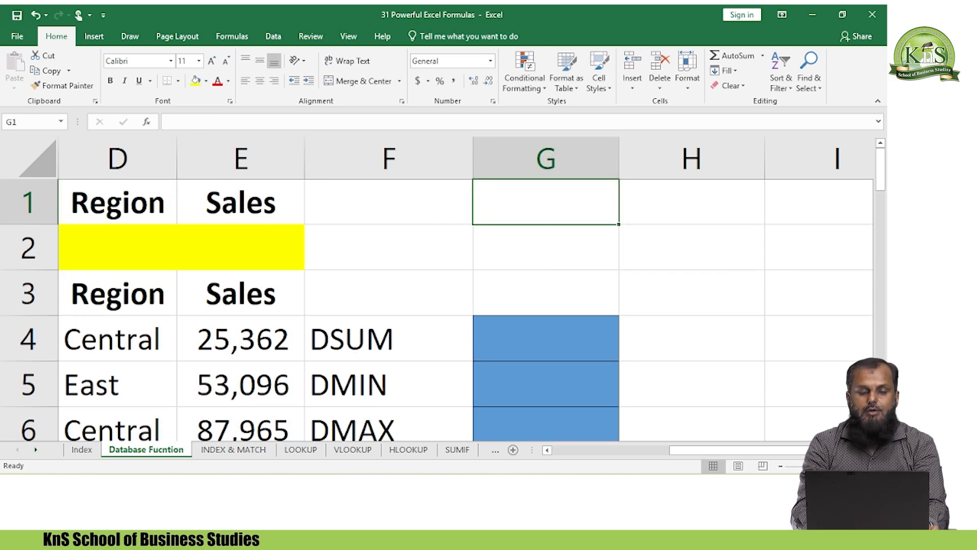
{"action": "key", "text": "Down"}
{"action": "key", "text": "Down"}
{"action": "key", "text": "Down"}
{"action": "key", "text": "Down"}
{"action": "scroll", "coordinate": [438, 285], "scroll_direction": "down", "scroll_amount": 5}
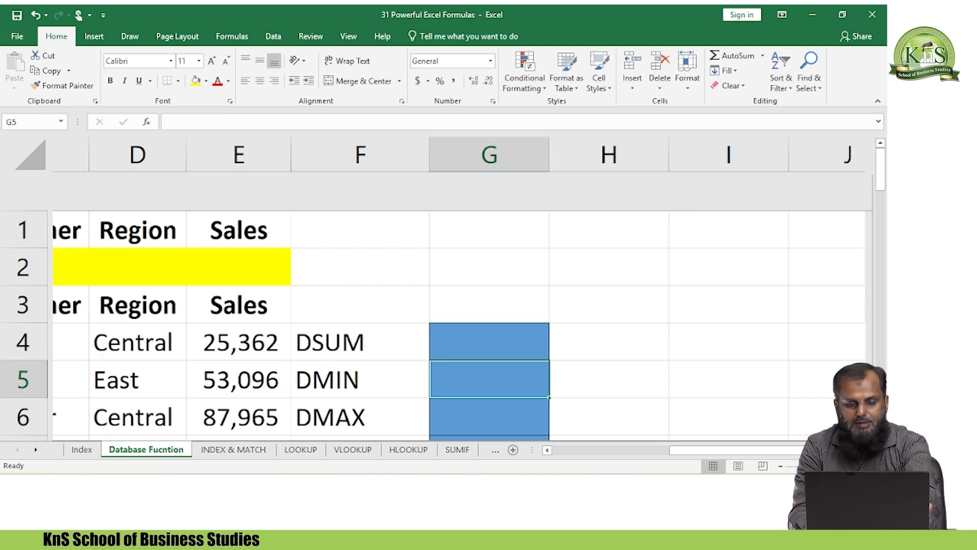
{"action": "key", "text": "Left"}
{"action": "key", "text": "Left"}
{"action": "key", "text": "Left"}
{"action": "key", "text": "Left"}
{"action": "key", "text": "Left"}
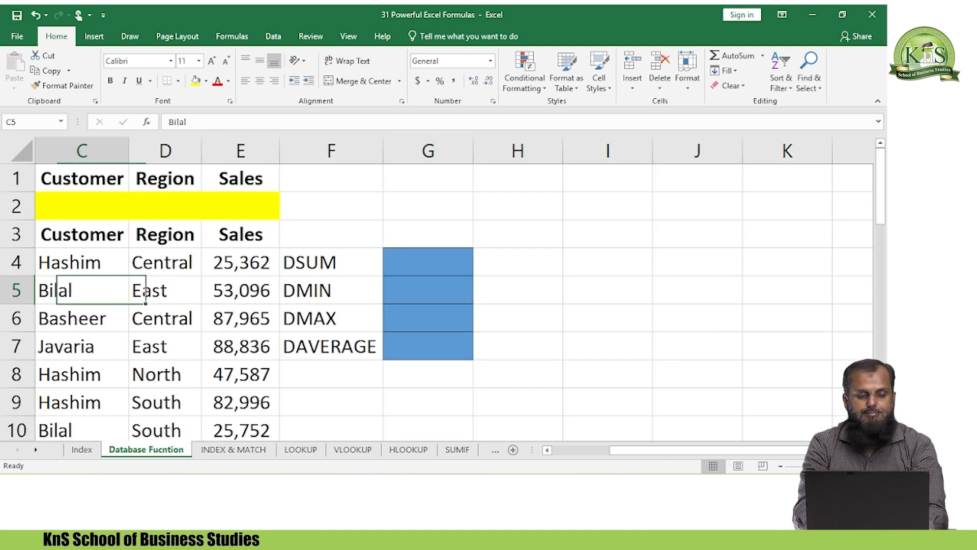
Step: Start a DSUM formula in the empty cell G4 beside the DSUM label
{"action": "key", "text": "Right"}
{"action": "key", "text": "Right"}
{"action": "key", "text": "Right"}
{"action": "key", "text": "Right"}
{"action": "key", "text": "Right"}
{"action": "key", "text": "Up"}
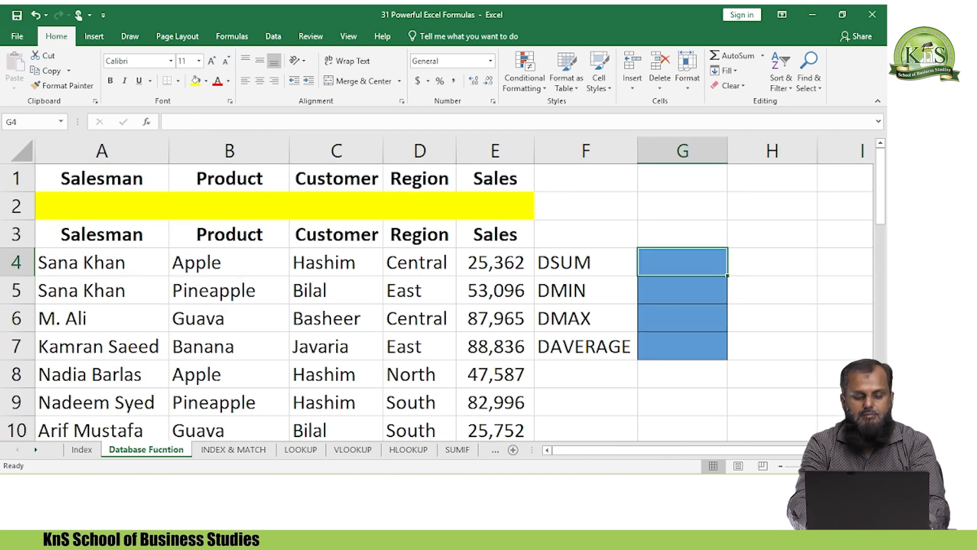
{"action": "type", "text": "=sum"}
{"action": "key", "text": "Tab"}
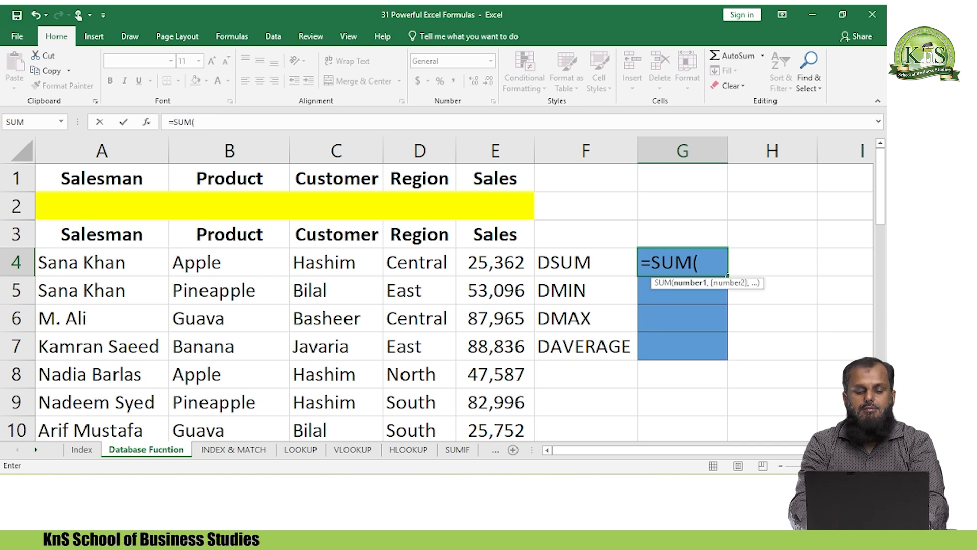
{"action": "key", "text": "BackSpace"}
{"action": "key", "text": "BackSpace"}
{"action": "key", "text": "BackSpace"}
{"action": "key", "text": "BackSpace"}
{"action": "type", "text": "dsum"}
{"action": "key", "text": "Tab"}
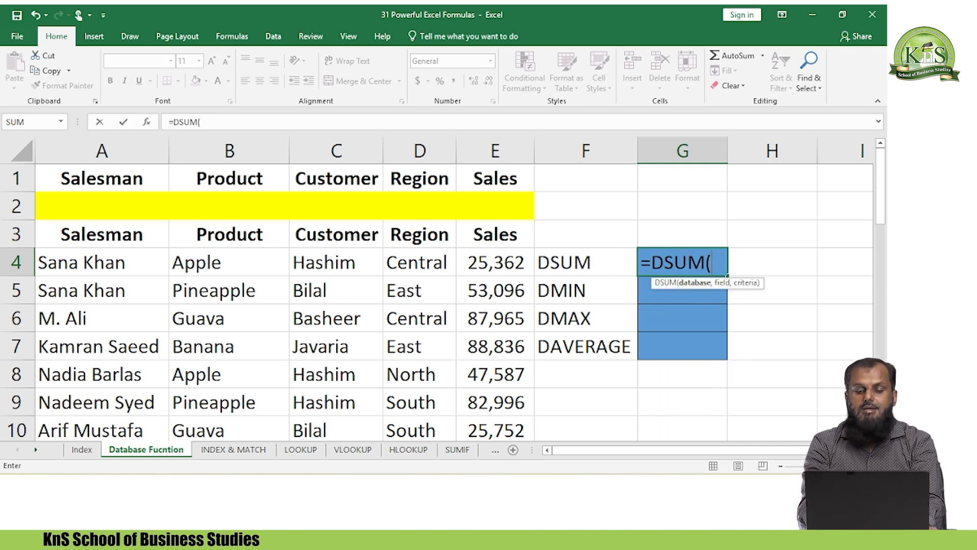
Step: Set the DSUM formula's database argument to the table with its headings as the absolute range $A$3:$E$33
{"action": "key", "text": "Left"}
{"action": "key", "text": "Left"}
{"action": "key", "text": "Left"}
{"action": "key", "text": "Left"}
{"action": "key", "text": "Left"}
{"action": "key", "text": "Left"}
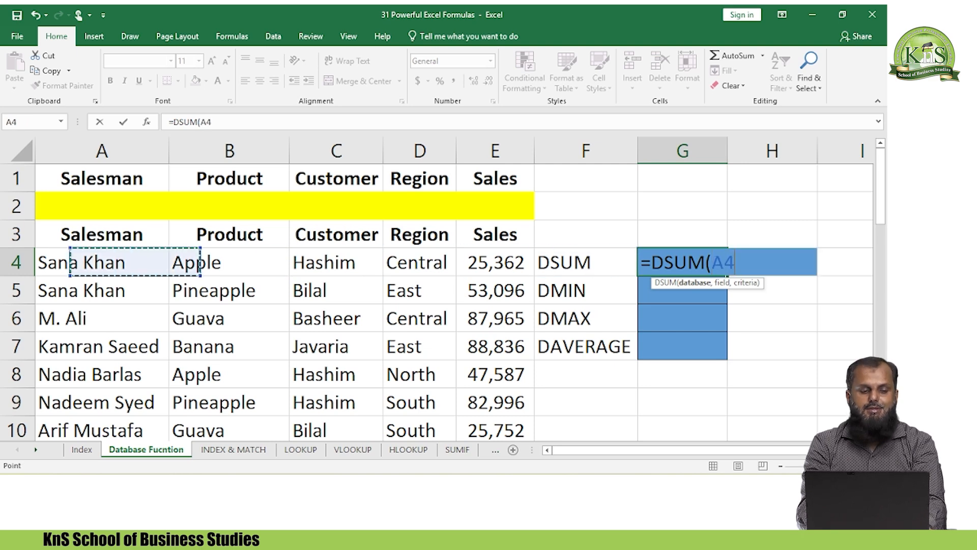
{"action": "key", "text": "Up"}
{"action": "key", "text": "ctrl+shift+Right"}
{"action": "key", "text": "ctrl+shift+Down"}
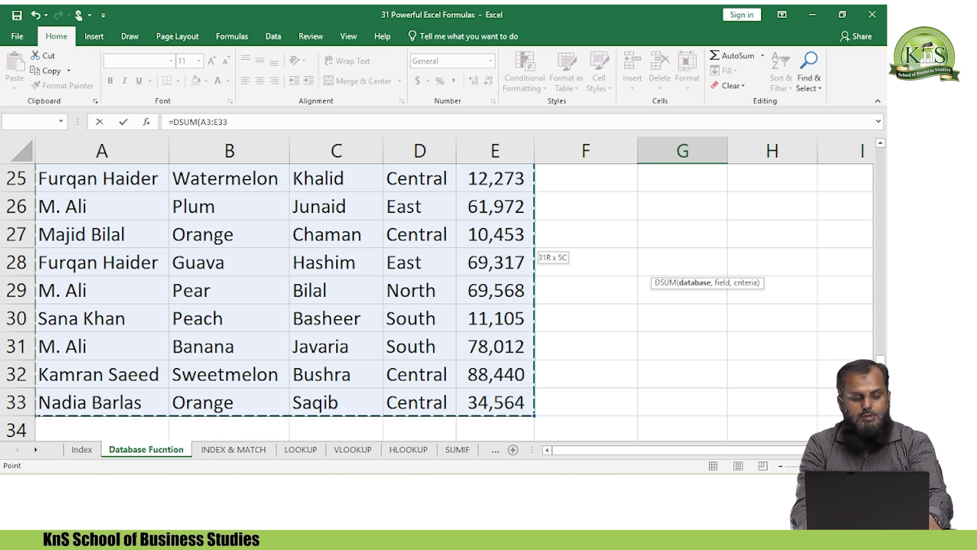
{"action": "key", "text": "F4"}
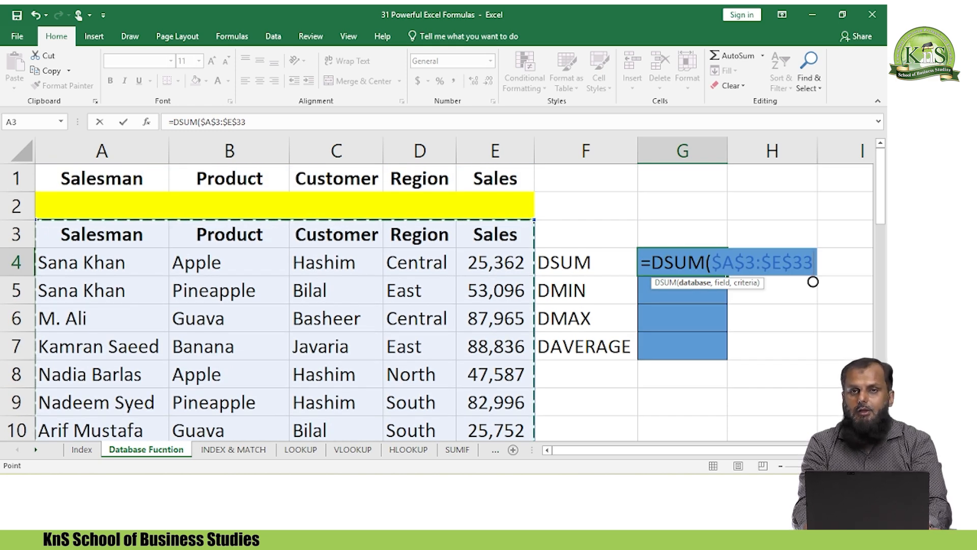
{"action": "type", "text": ","}
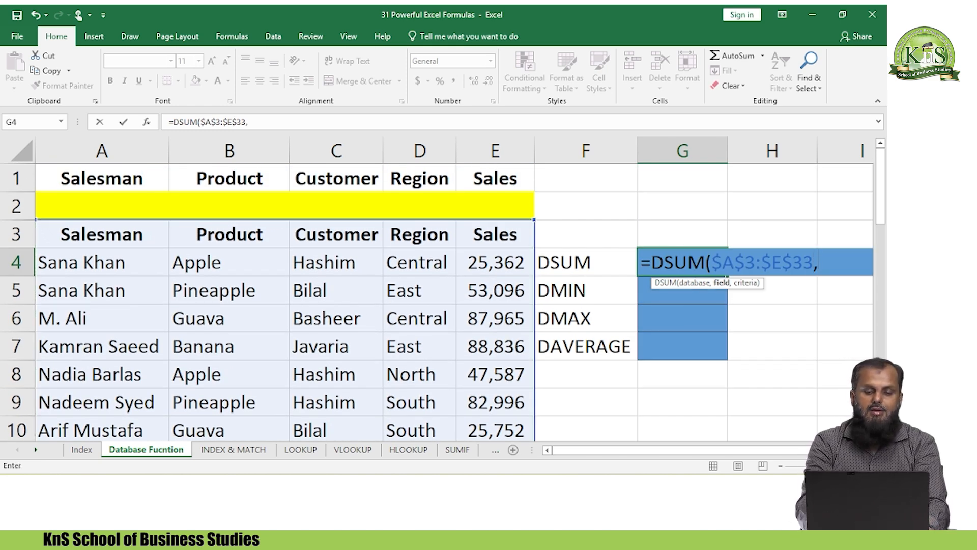
Step: Set the DSUM formula's field argument to the Sales heading as the absolute reference $E$3
{"action": "left_click", "coordinate": [504, 236]}
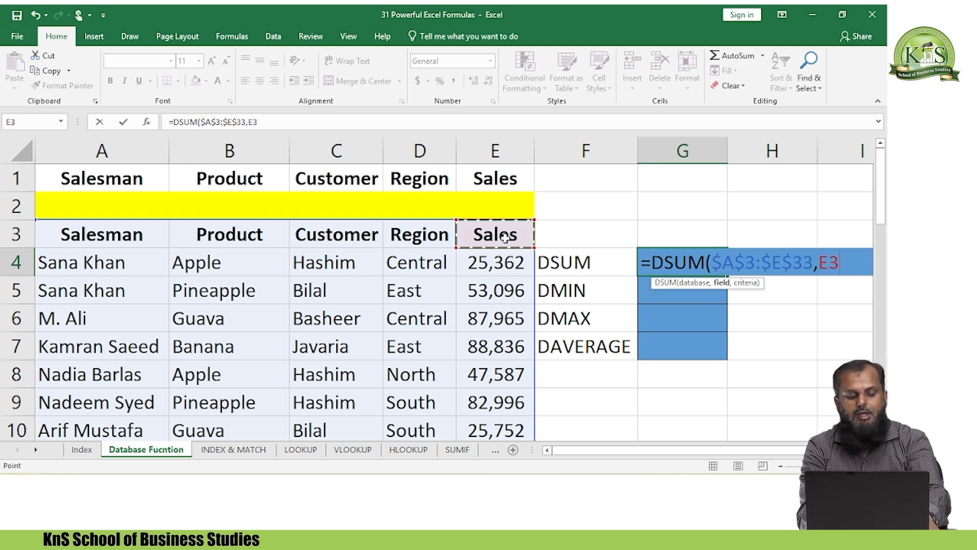
{"action": "key", "text": "F4"}
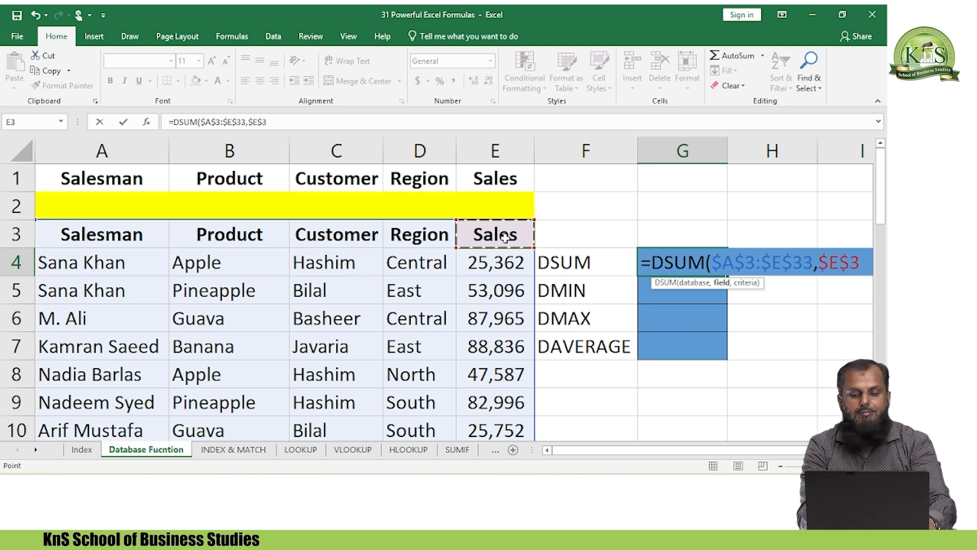
{"action": "type", "text": ","}
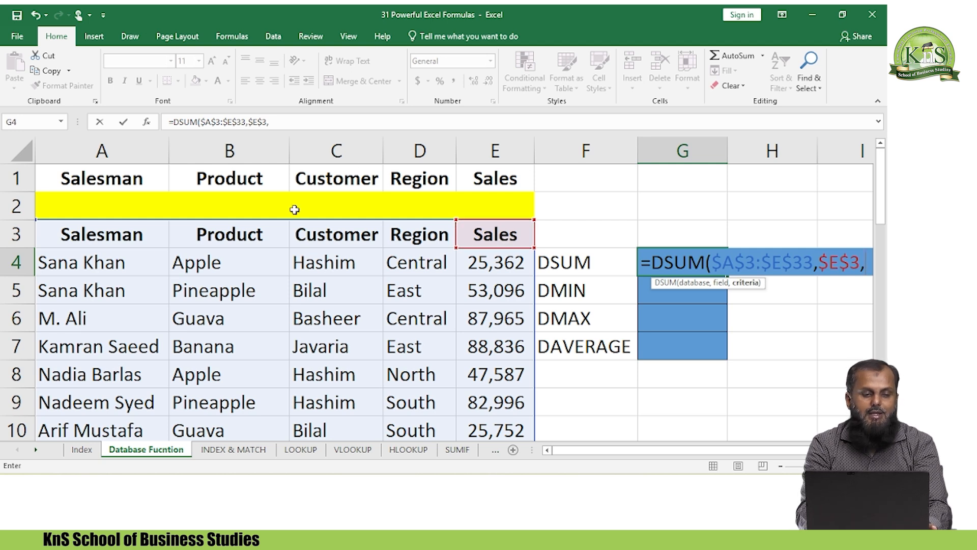
Step: Set the DSUM formula's criteria argument to the range A1:E2 and complete the formula in G4
{"action": "left_click", "coordinate": [97, 186]}
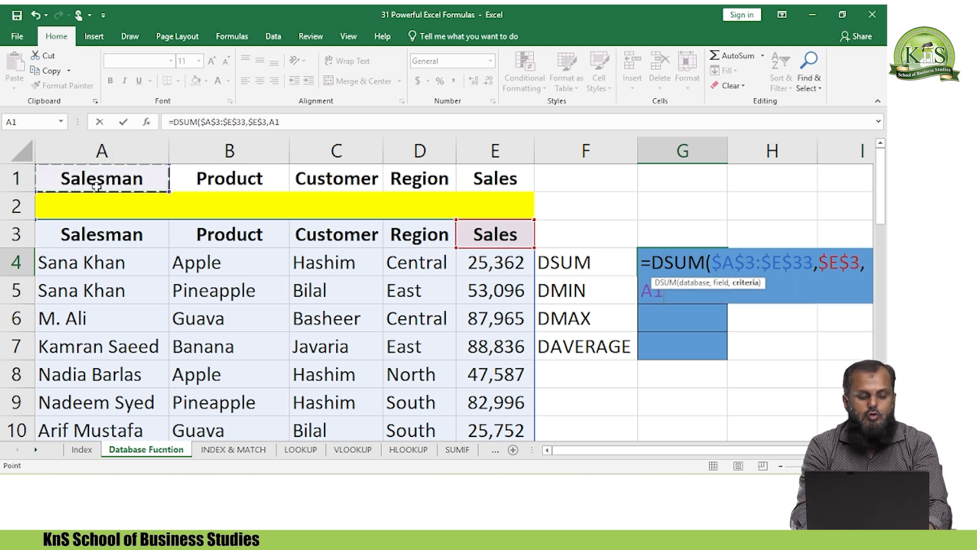
{"action": "key", "text": "shift+Right"}
{"action": "key", "text": "shift+Right"}
{"action": "key", "text": "shift+Right"}
{"action": "key", "text": "shift+Right"}
{"action": "key", "text": "shift+Down"}
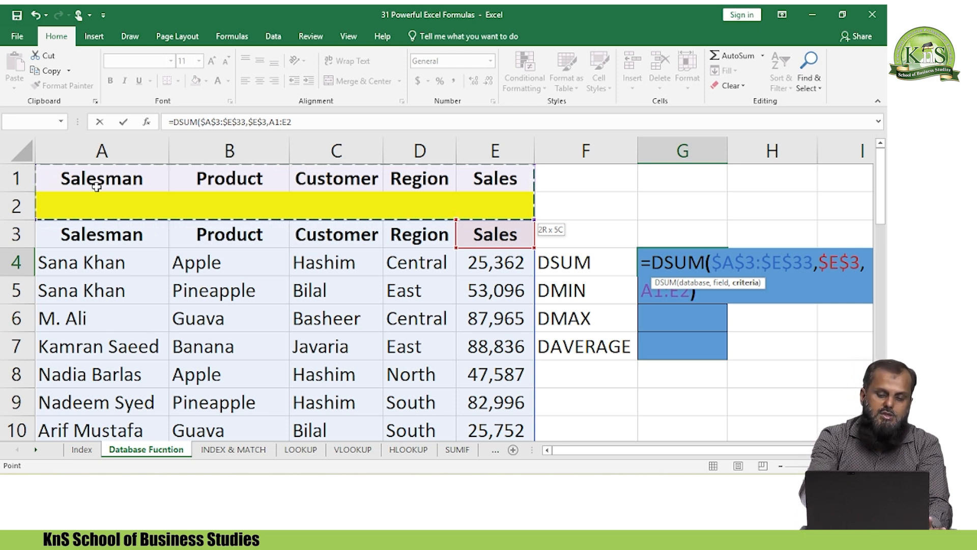
{"action": "type", "text": ")"}
{"action": "key", "text": "Return"}
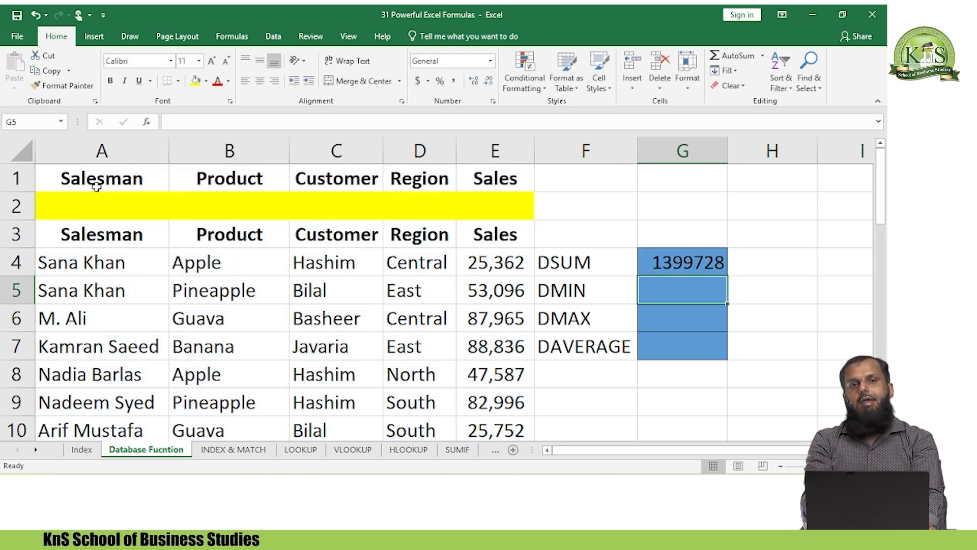
Step: Examine the yellow criteria cells in row 2 beneath the Salesman, Product, Customer and Region headings
{"action": "key", "text": "Left"}
{"action": "key", "text": "Left"}
{"action": "key", "text": "Left"}
{"action": "key", "text": "Up"}
{"action": "key", "text": "Up"}
{"action": "key", "text": "Up"}
{"action": "key", "text": "Left"}
{"action": "key", "text": "Left"}
{"action": "key", "text": "Left"}
{"action": "key", "text": "Right"}
{"action": "key", "text": "Right"}
{"action": "key", "text": "Right"}
{"action": "key", "text": "Right"}
{"action": "key", "text": "Left"}
{"action": "key", "text": "Left"}
{"action": "key", "text": "Left"}
{"action": "key", "text": "Left"}
{"action": "key", "text": "Right"}
{"action": "key", "text": "Right"}
{"action": "key", "text": "Right"}
{"action": "key", "text": "Left"}
{"action": "key", "text": "Left"}
{"action": "key", "text": "Left"}
{"action": "key", "text": "Right"}
{"action": "key", "text": "Right"}
{"action": "key", "text": "Right"}
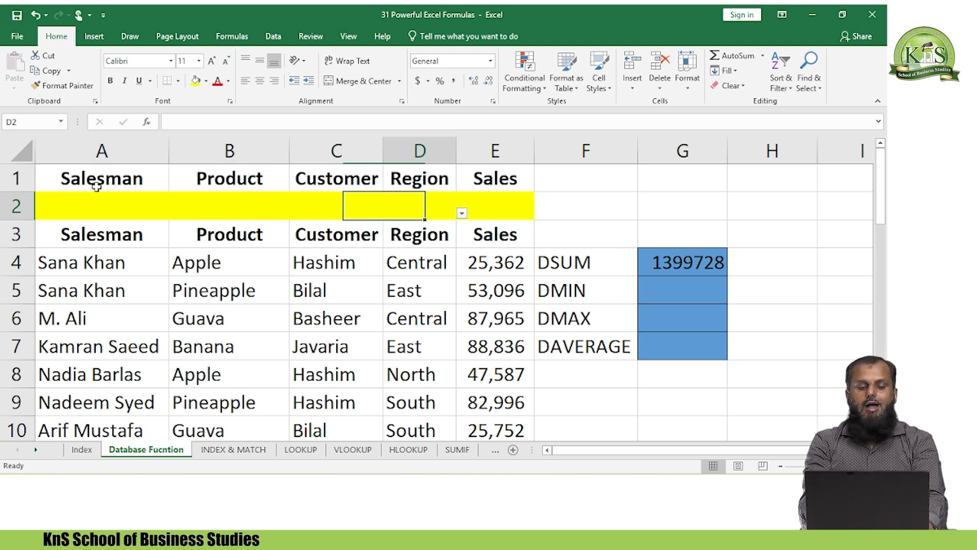
Step: Check the total of the Sales column by selecting its values from E4 down to E33
{"action": "key", "text": "Right"}
{"action": "key", "text": "Down"}
{"action": "key", "text": "Down"}
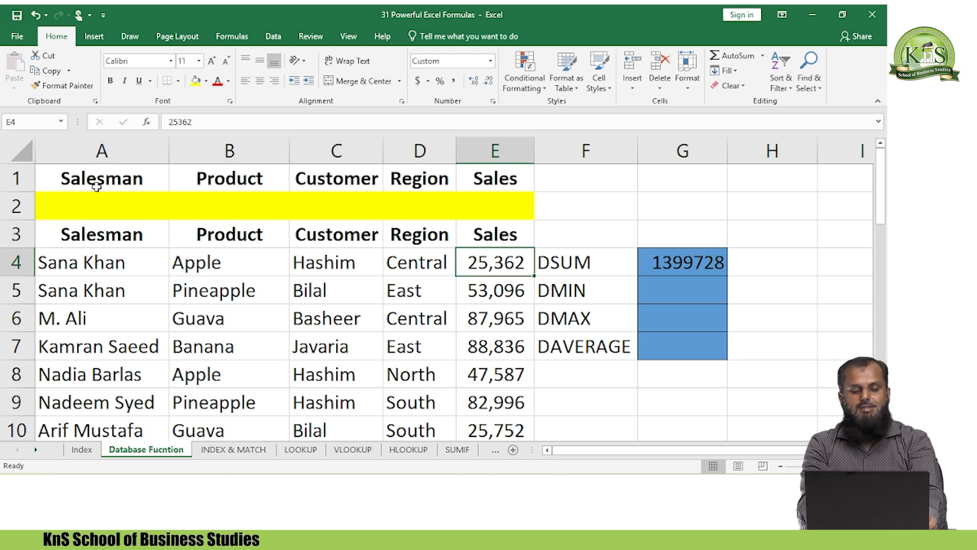
{"action": "key", "text": "ctrl+shift+Down"}
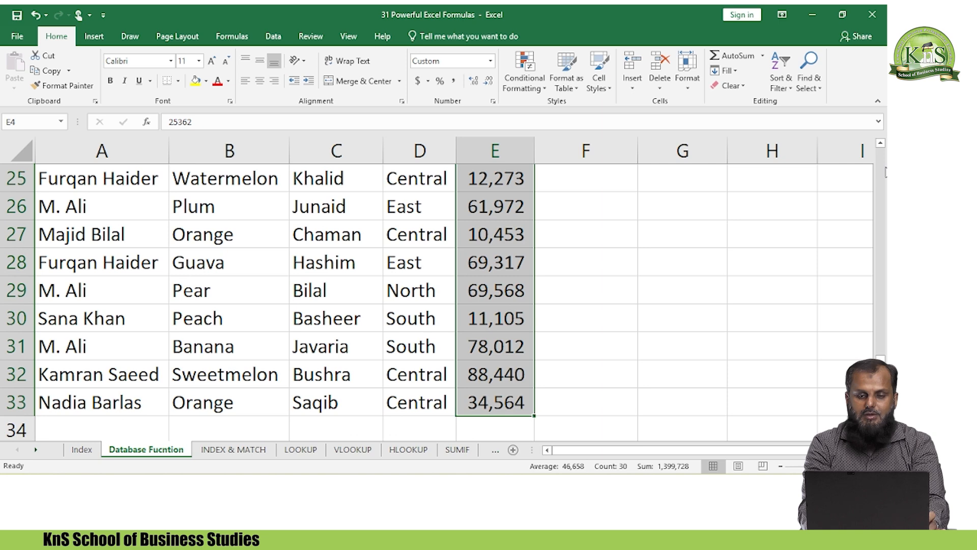
{"action": "scroll", "coordinate": [886, 172], "scroll_direction": "up", "scroll_amount": 8}
Step: Fill the DSUM formula from G4 down through G7 with its criteria range still relative
{"action": "left_click", "coordinate": [659, 301]}
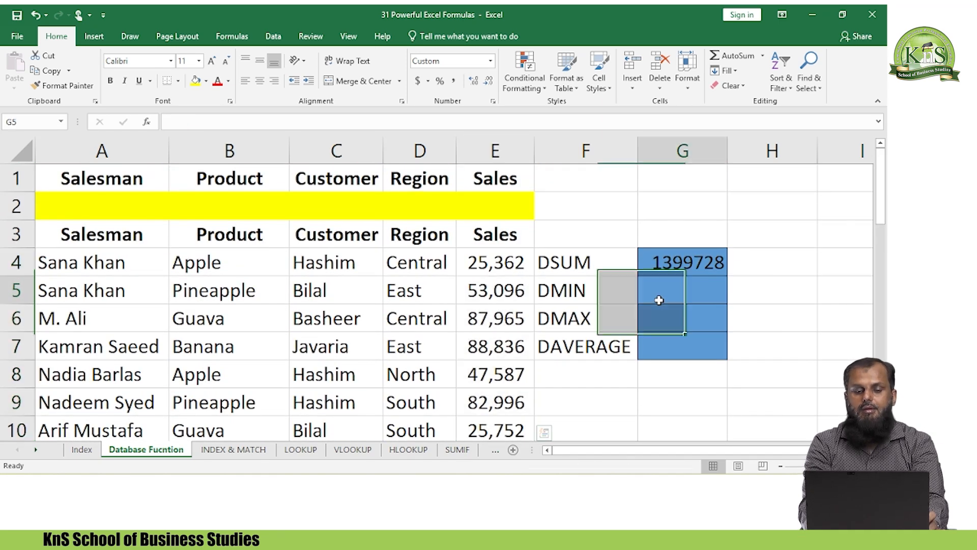
{"action": "key", "text": "Up"}
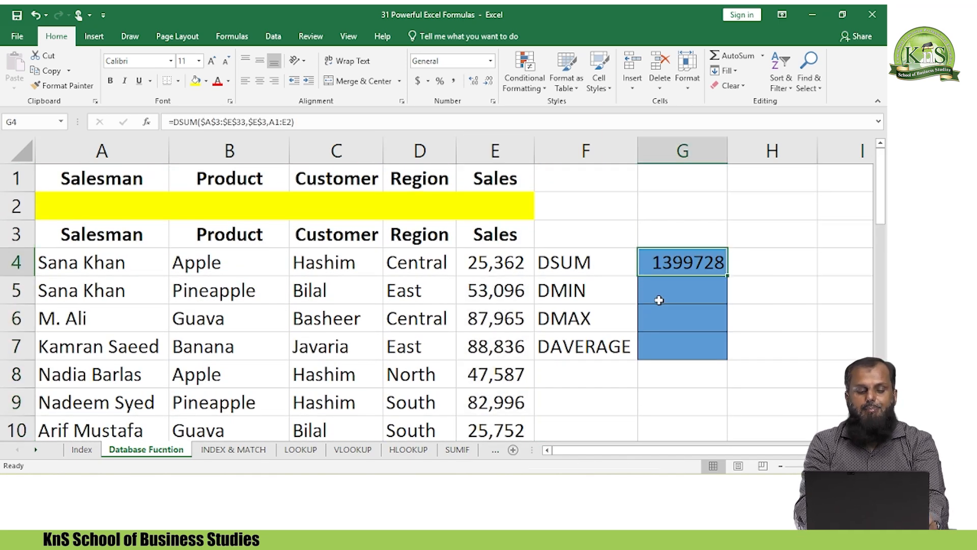
{"action": "key", "text": "shift+Down"}
{"action": "key", "text": "shift+Down"}
{"action": "key", "text": "shift+Down"}
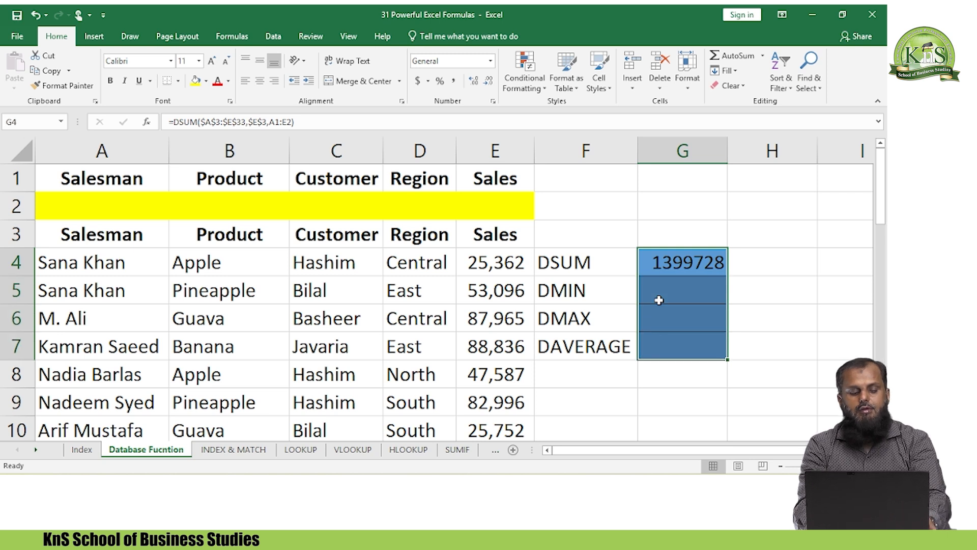
{"action": "key", "text": "ctrl+d"}
{"action": "key", "text": "Return"}
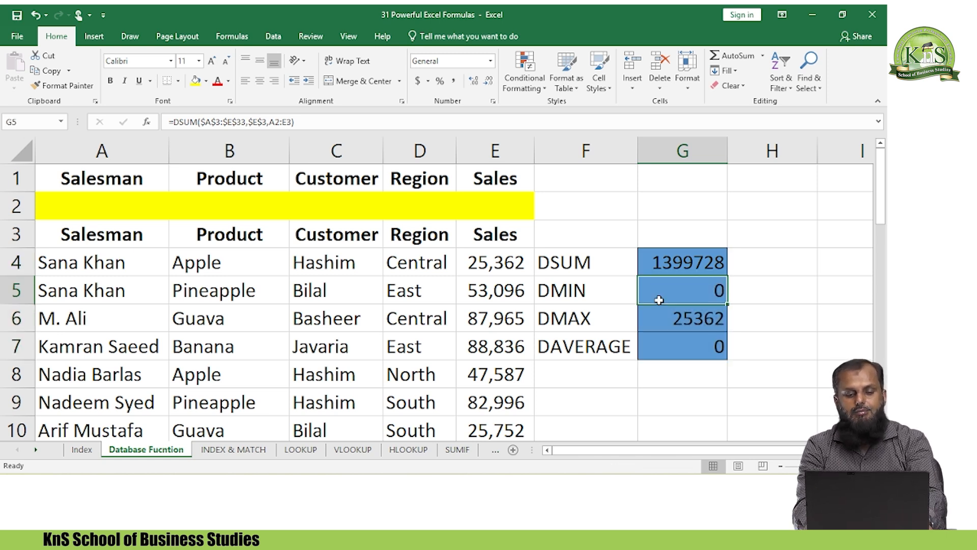
Step: Change the function name in G5's copied formula from DSUM to DMIN
{"action": "key", "text": "F2"}
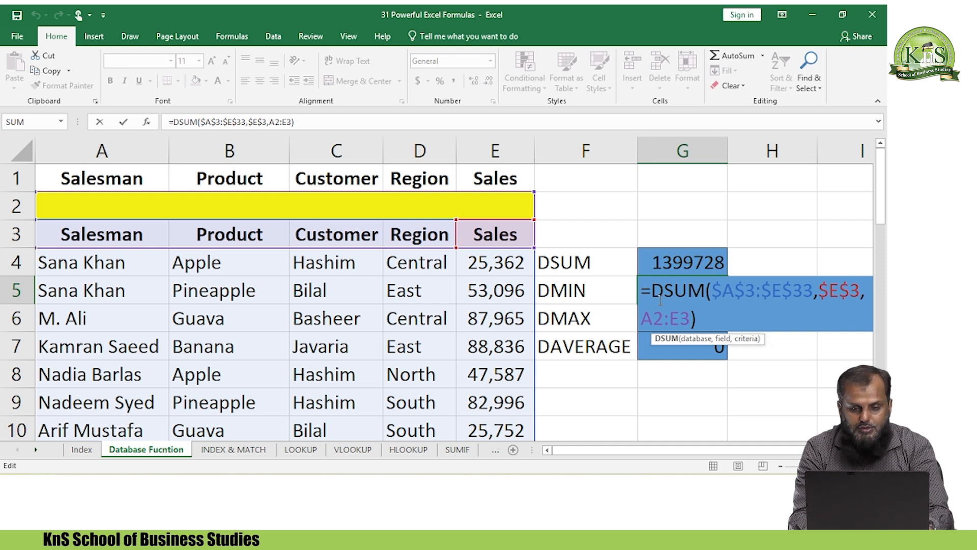
{"action": "key", "text": "Right"}
{"action": "key", "text": "Left"}
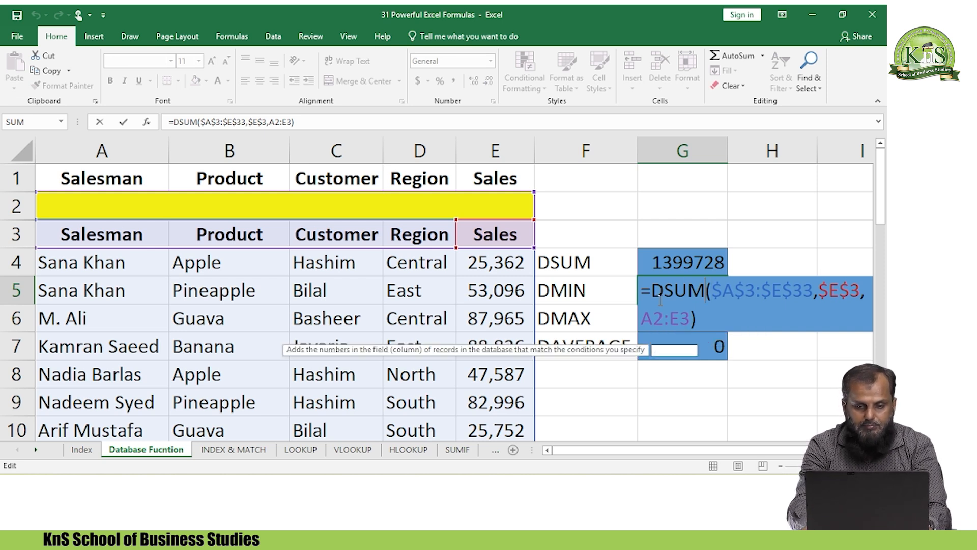
{"action": "key", "text": "BackSpace"}
{"action": "key", "text": "BackSpace"}
{"action": "key", "text": "BackSpace"}
{"action": "type", "text": "ave"}
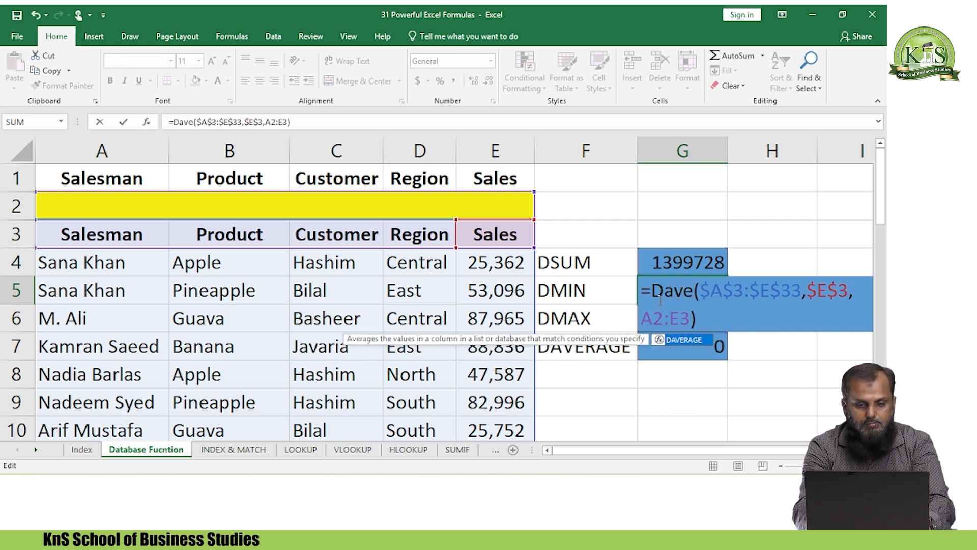
{"action": "key", "text": "BackSpace"}
{"action": "key", "text": "BackSpace"}
{"action": "key", "text": "BackSpace"}
{"action": "type", "text": "MIN"}
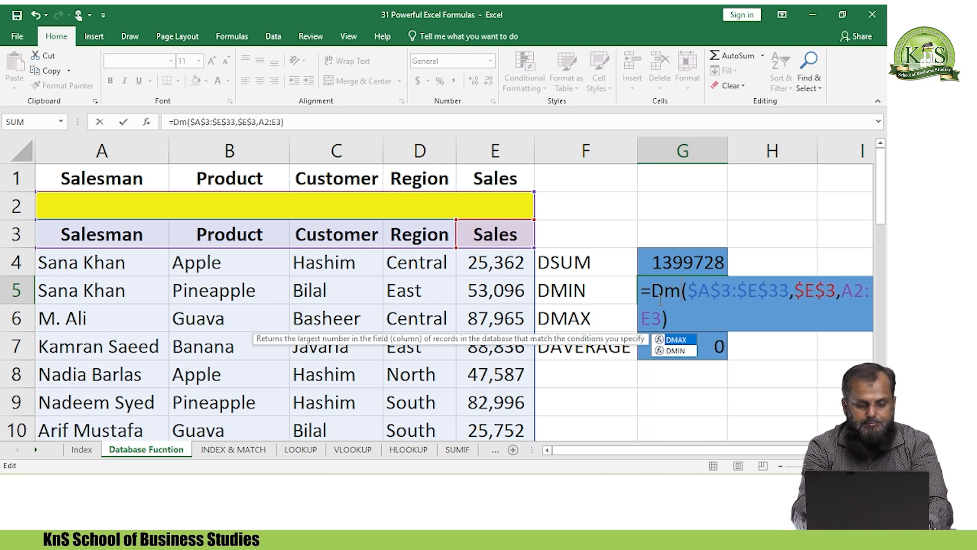
{"action": "key", "text": "Return"}
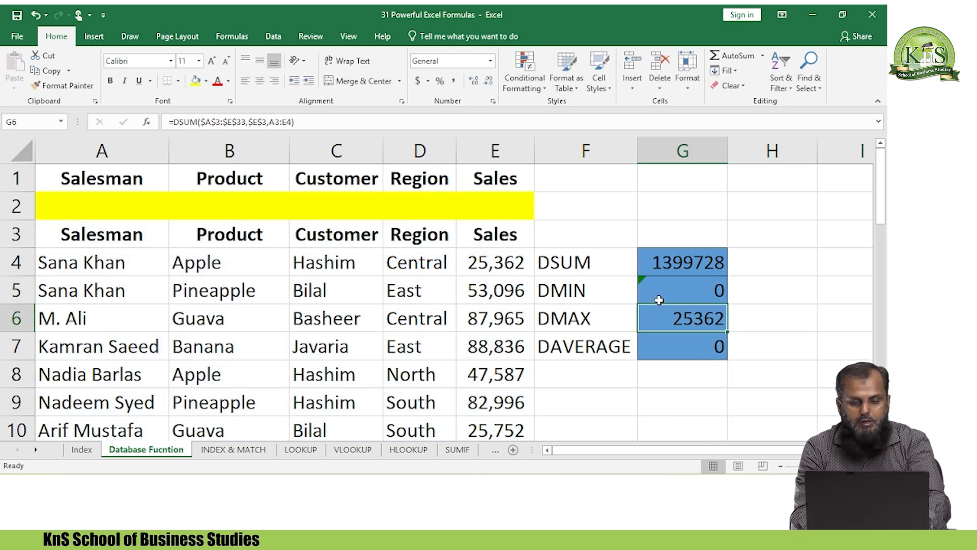
Step: Change the function name in G6's copied formula from DSUM to DMAX
{"action": "key", "text": "F2"}
{"action": "key", "text": "Left"}
{"action": "key", "text": "Left"}
{"action": "key", "text": "Left"}
{"action": "key", "text": "Left"}
{"action": "key", "text": "Left"}
{"action": "key", "text": "Left"}
{"action": "key", "text": "Left"}
{"action": "key", "text": "Left"}
{"action": "key", "text": "Left"}
{"action": "key", "text": "Left"}
{"action": "key", "text": "Left"}
{"action": "key", "text": "Left"}
{"action": "key", "text": "Left"}
{"action": "key", "text": "Left"}
{"action": "key", "text": "Left"}
{"action": "key", "text": "Left"}
{"action": "key", "text": "Left"}
{"action": "key", "text": "Left"}
{"action": "key", "text": "Left"}
{"action": "key", "text": "Left"}
{"action": "key", "text": "Left"}
{"action": "key", "text": "shift+Left"}
{"action": "key", "text": "shift+Left"}
{"action": "key", "text": "shift+Left"}
{"action": "type", "text": "max"}
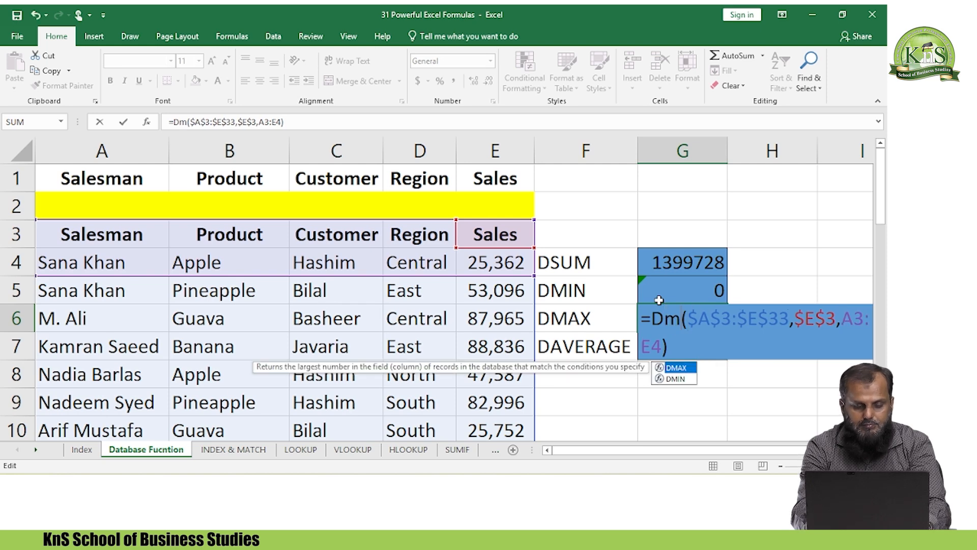
{"action": "key", "text": "Return"}
Step: Inspect the database, field and criteria references in the DMIN formula in G5
{"action": "key", "text": "Down"}
{"action": "key", "text": "Left"}
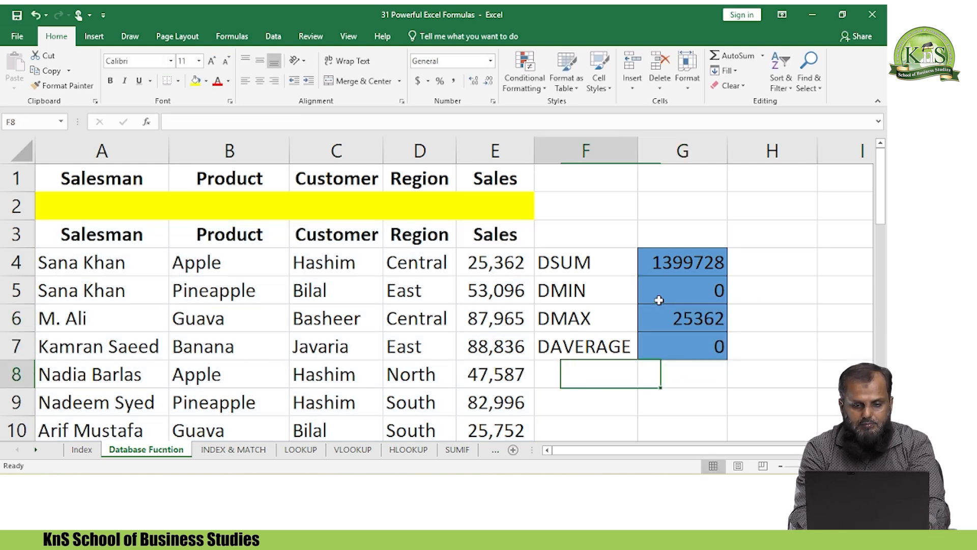
{"action": "key", "text": "Up"}
{"action": "key", "text": "Up"}
{"action": "key", "text": "Up"}
{"action": "key", "text": "Right"}
{"action": "key", "text": "F2"}
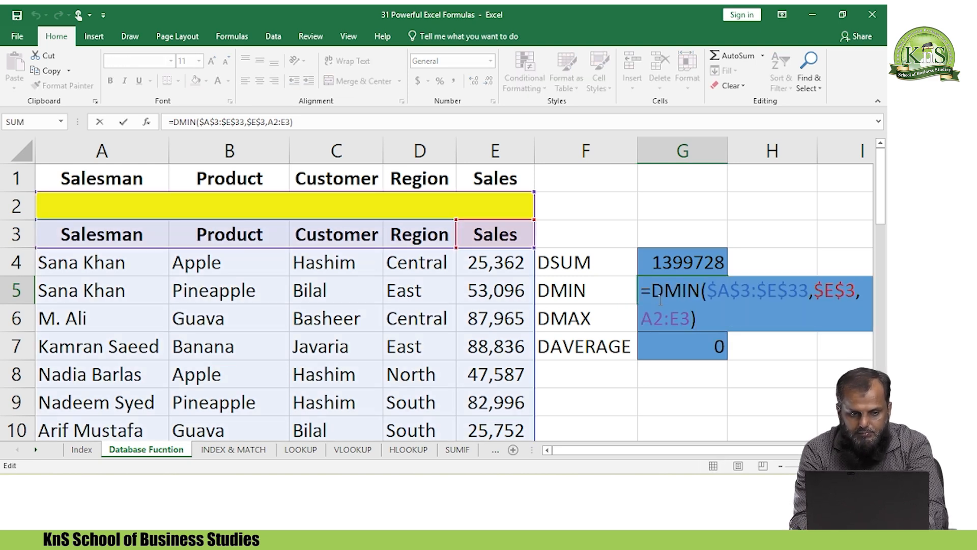
{"action": "key", "text": "Return"}
{"action": "key", "text": "Up"}
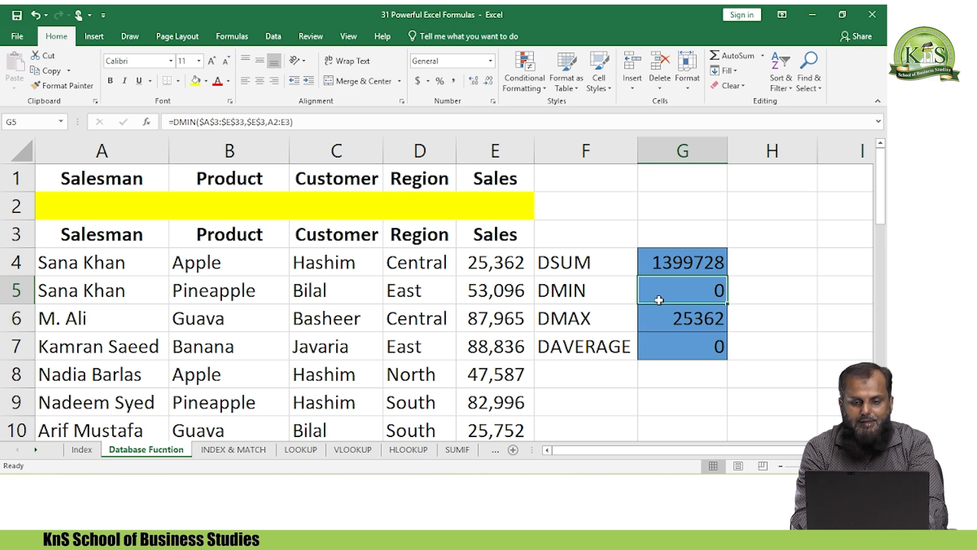
Step: Make the criteria range in G4's DSUM formula absolute as $A$1:$E$2
{"action": "key", "text": "Up"}
{"action": "key", "text": "F2"}
{"action": "key", "text": "Left"}
{"action": "key", "text": "shift+Left"}
{"action": "key", "text": "shift+Left"}
{"action": "key", "text": "shift+Left"}
{"action": "key", "text": "shift+Left"}
{"action": "key", "text": "shift+Left"}
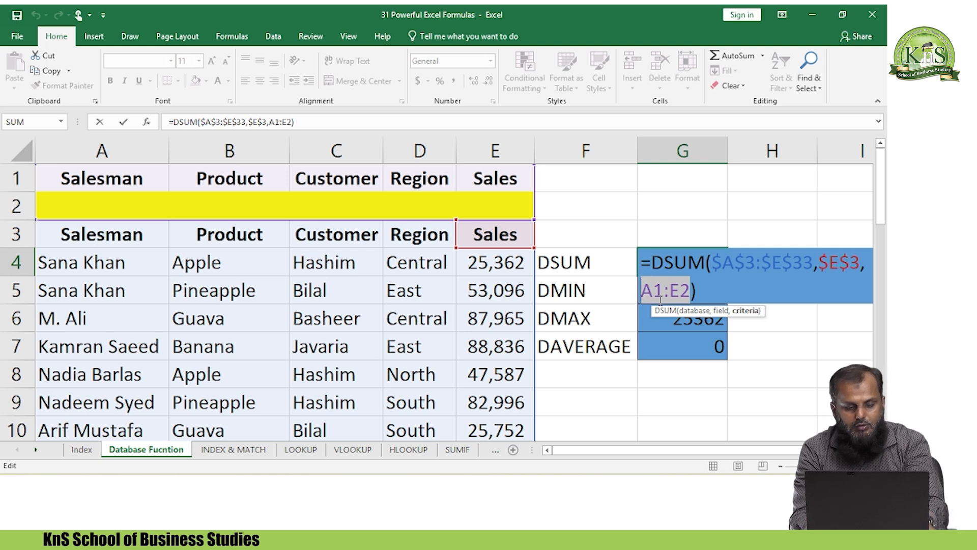
{"action": "key", "text": "F4"}
{"action": "key", "text": "Return"}
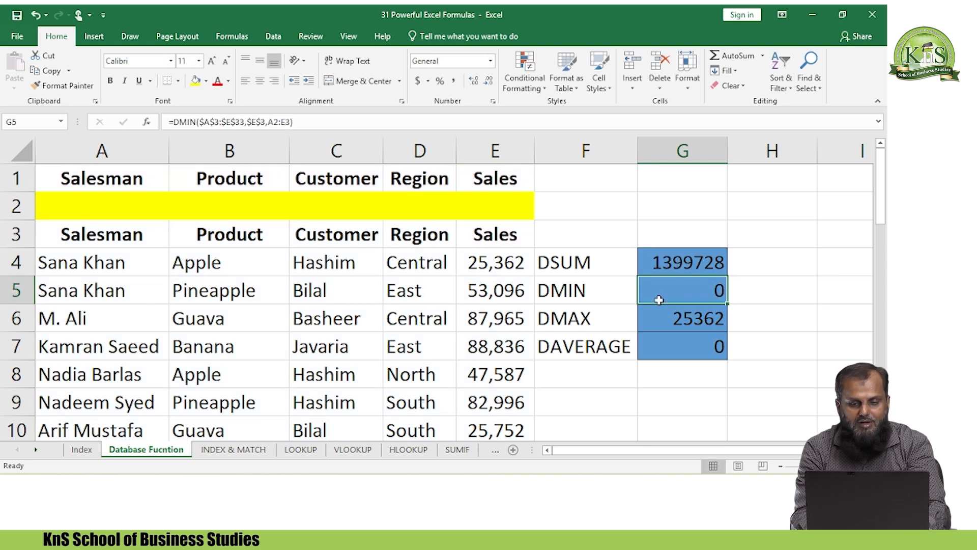
Step: Fill the DSUM formula with all-absolute references from G4 down through G7
{"action": "key", "text": "Up"}
{"action": "key", "text": "shift+Down"}
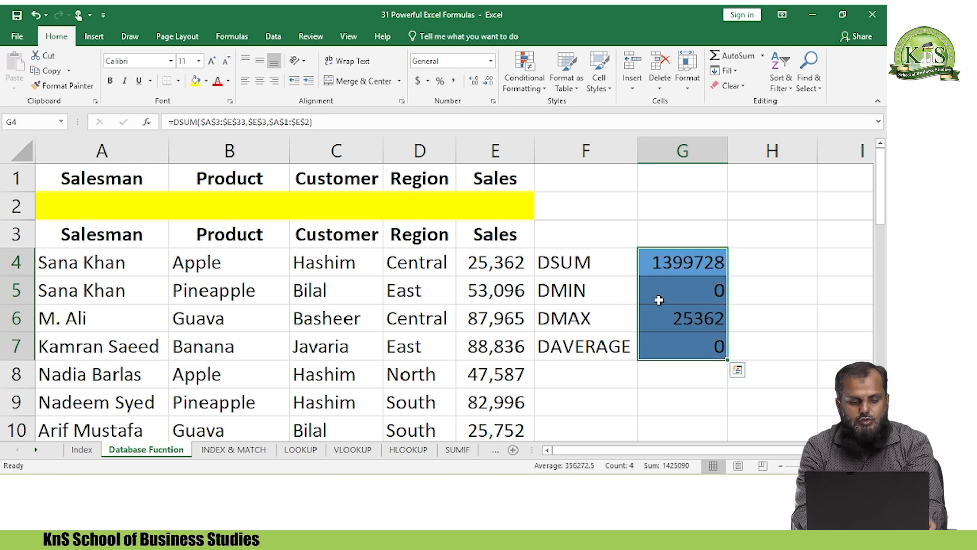
{"action": "key", "text": "ctrl+d"}
{"action": "key", "text": "ctrl+q"}
{"action": "key", "text": "Escape"}
{"action": "key", "text": "Return"}
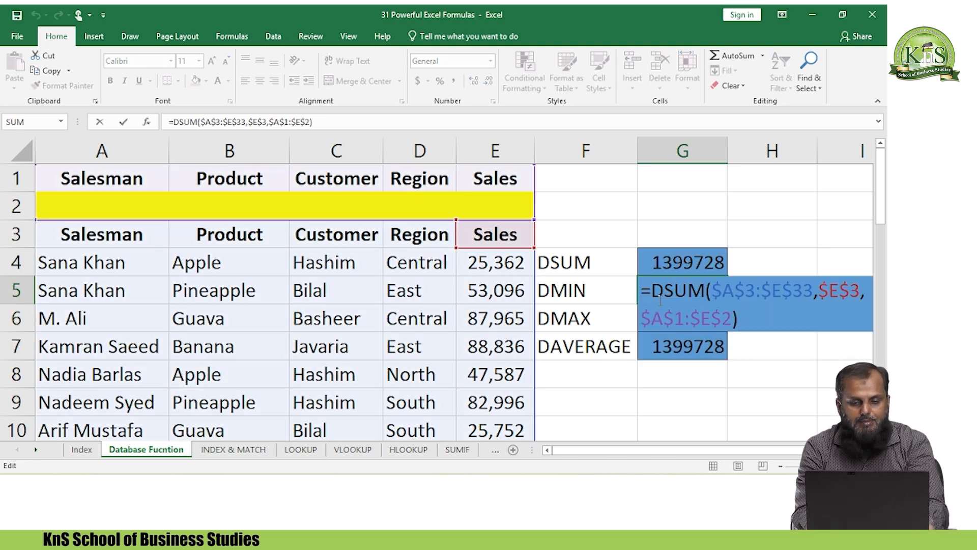
Step: Replace DSUM with DMIN in the formula beside the DMIN label, keeping the absolute ranges
{"action": "key", "text": "F2"}
{"action": "double_click", "coordinate": [660, 301]}
{"action": "type", "text": "D"}
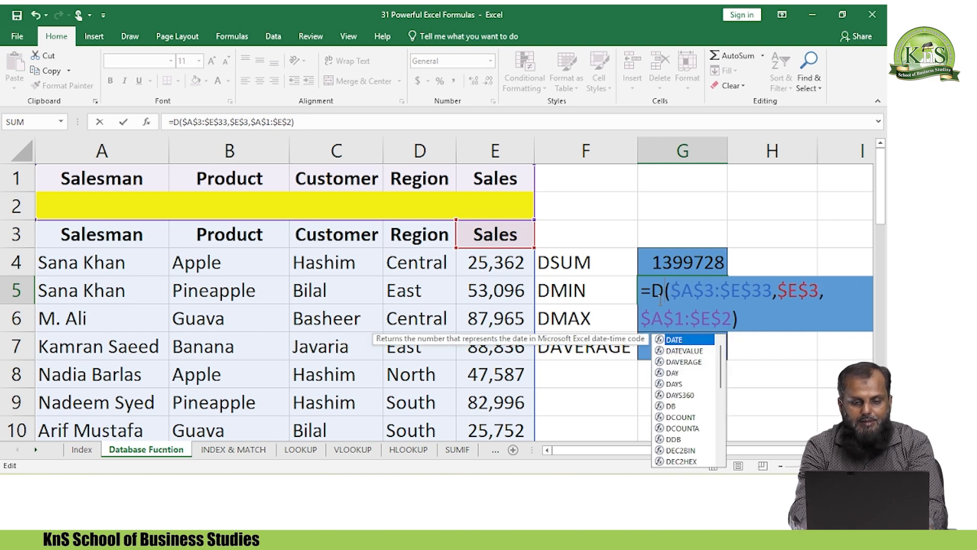
{"action": "type", "text": "min"}
{"action": "key", "text": "Return"}
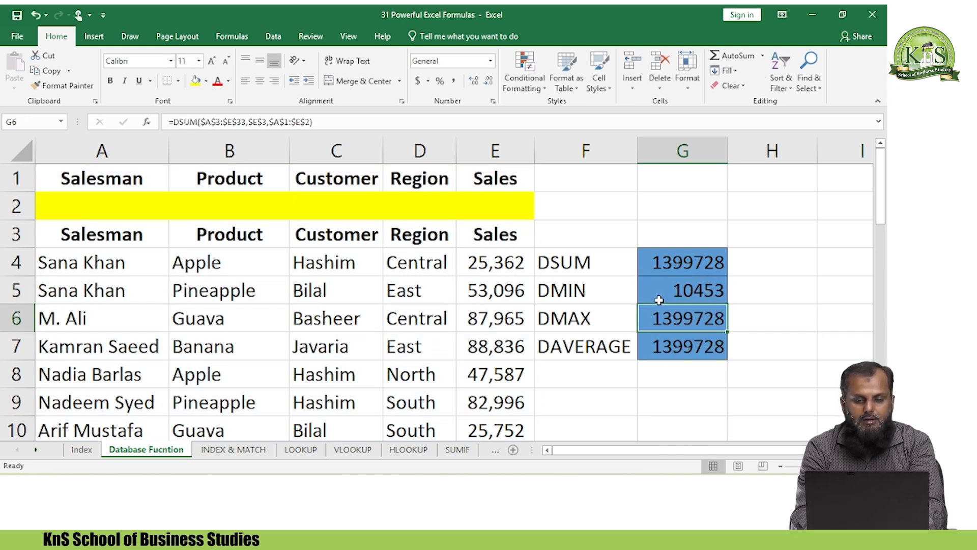
Step: Replace DSUM with DMAX in the formula beside the DMAX label, keeping the absolute ranges
{"action": "key", "text": "F2"}
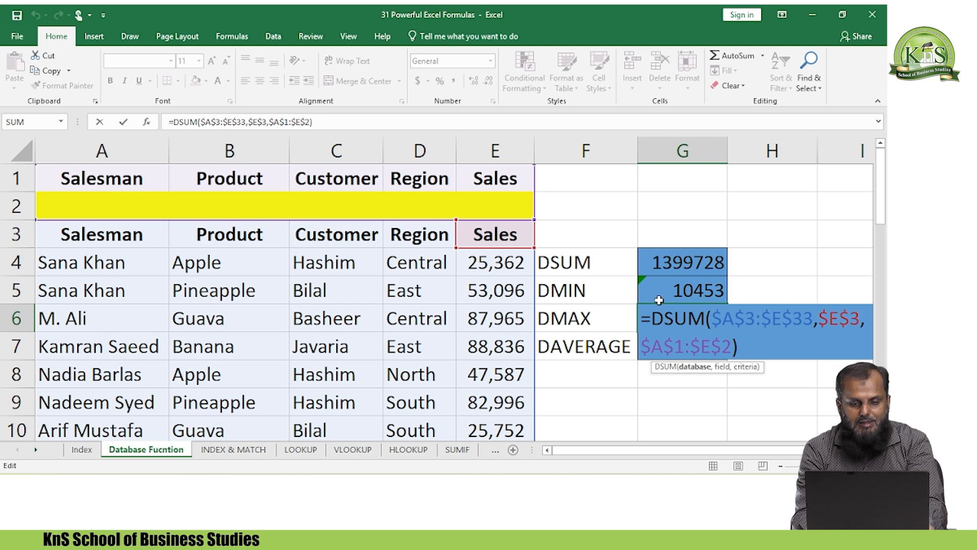
{"action": "key", "text": "shift+Left"}
{"action": "key", "text": "shift+Left"}
{"action": "type", "text": "max"}
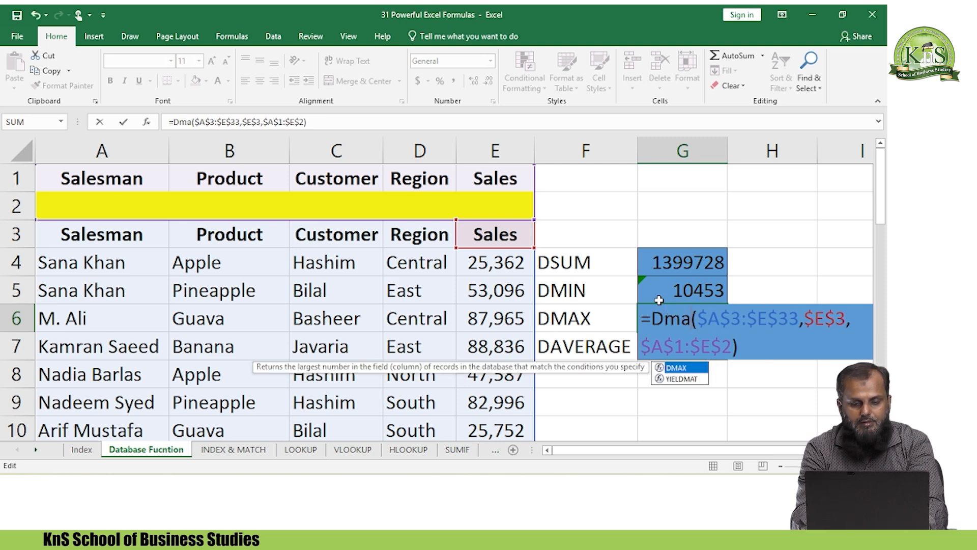
{"action": "key", "text": "Return"}
{"action": "key", "text": "Return"}
{"action": "key", "text": "Up"}
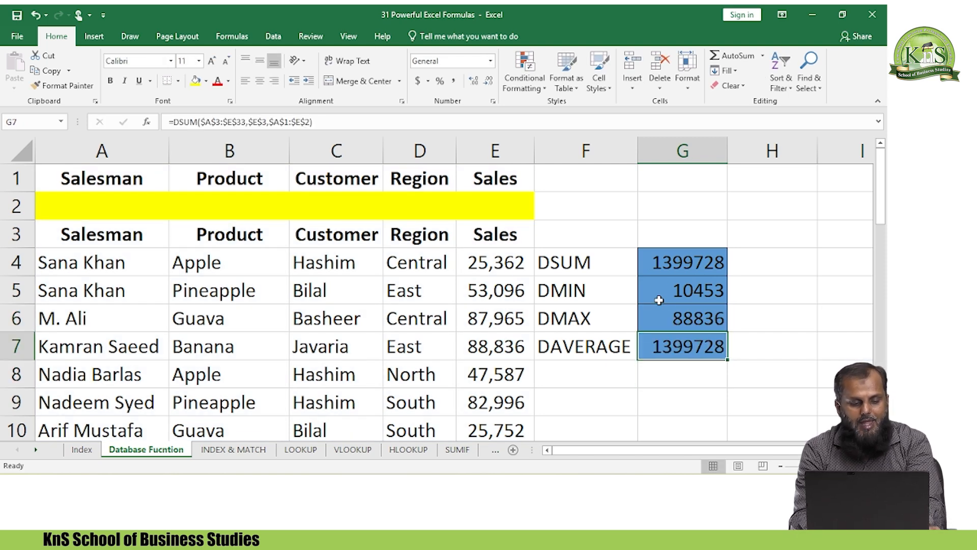
Step: Replace DSUM with DAVERAGE in the formula in G7, keeping the absolute ranges
{"action": "key", "text": "F2"}
{"action": "key", "text": "Left"}
{"action": "key", "text": "Left"}
{"action": "key", "text": "Left"}
{"action": "key", "text": "Left"}
{"action": "key", "text": "Left"}
{"action": "key", "text": "Left"}
{"action": "key", "text": "Left"}
{"action": "key", "text": "Left"}
{"action": "key", "text": "Left"}
{"action": "key", "text": "Left"}
{"action": "key", "text": "Left"}
{"action": "key", "text": "Left"}
{"action": "key", "text": "Left"}
{"action": "key", "text": "Left"}
{"action": "key", "text": "Left"}
{"action": "key", "text": "Left"}
{"action": "key", "text": "Left"}
{"action": "key", "text": "Left"}
{"action": "key", "text": "Left"}
{"action": "key", "text": "Left"}
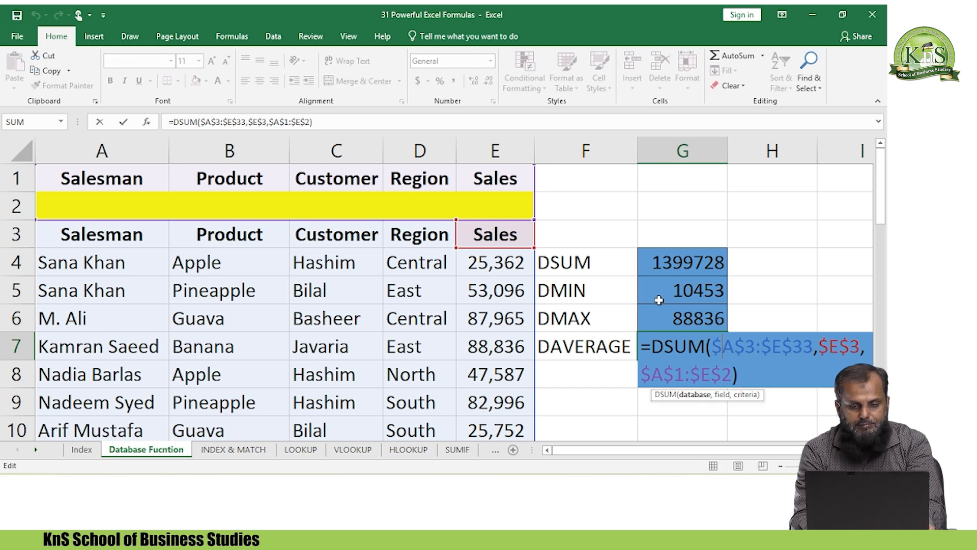
{"action": "key", "text": "BackSpace"}
{"action": "key", "text": "BackSpace"}
{"action": "key", "text": "BackSpace"}
{"action": "type", "text": "aver"}
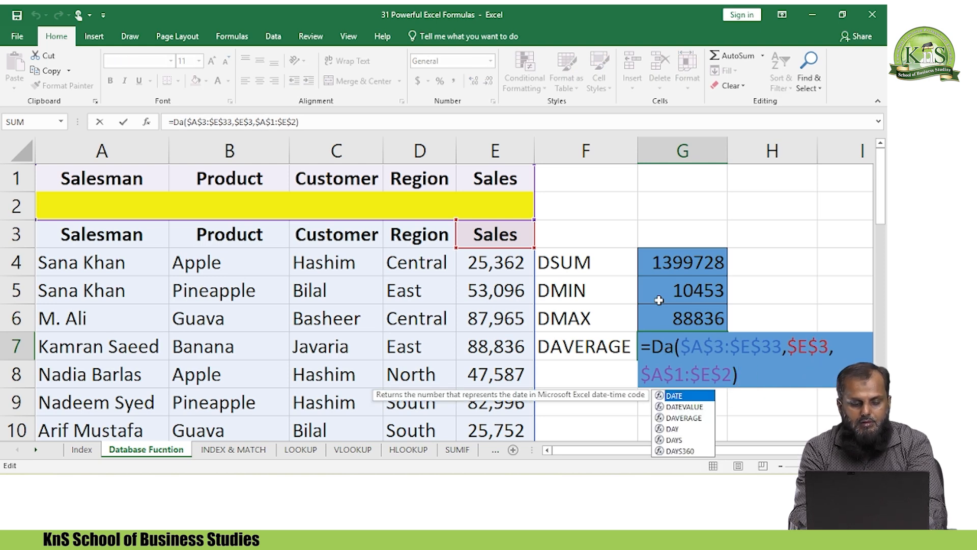
{"action": "type", "text": "age"}
{"action": "key", "text": "Return"}
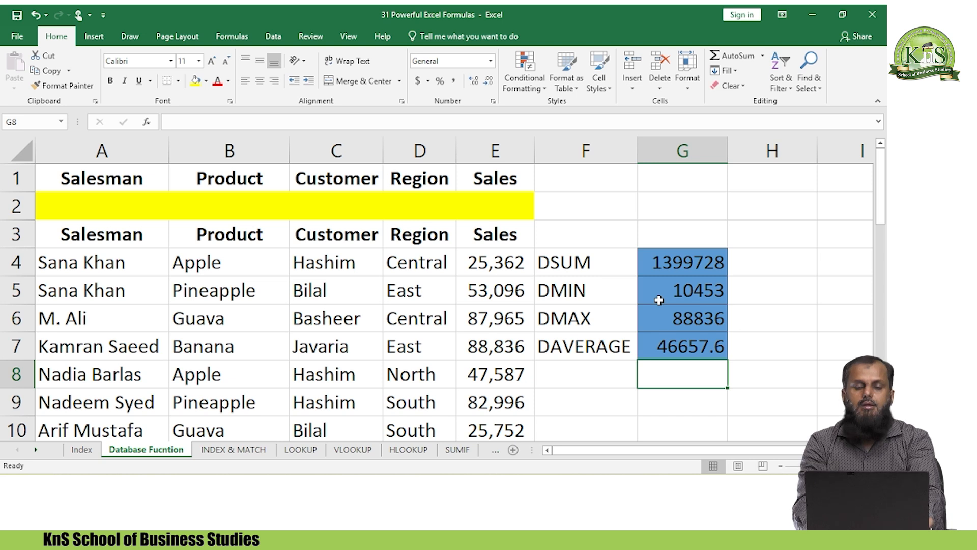
Step: Examine the formula cells in column G and the empty yellow criteria cells from Region back to Salesman in row 2
{"action": "key", "text": "Up"}
{"action": "key", "text": "Up"}
{"action": "key", "text": "Up"}
{"action": "key", "text": "Up"}
{"action": "key", "text": "Up"}
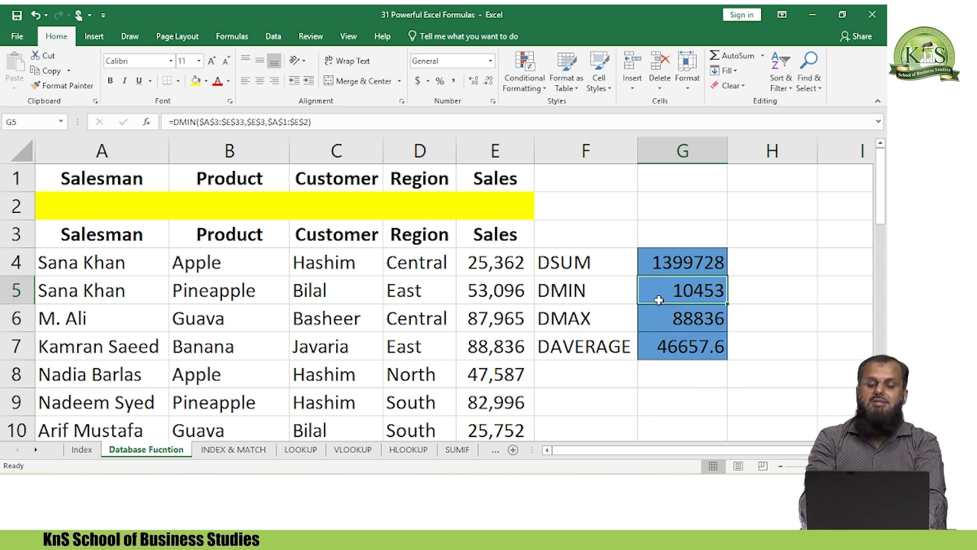
{"action": "key", "text": "Left"}
{"action": "key", "text": "Right"}
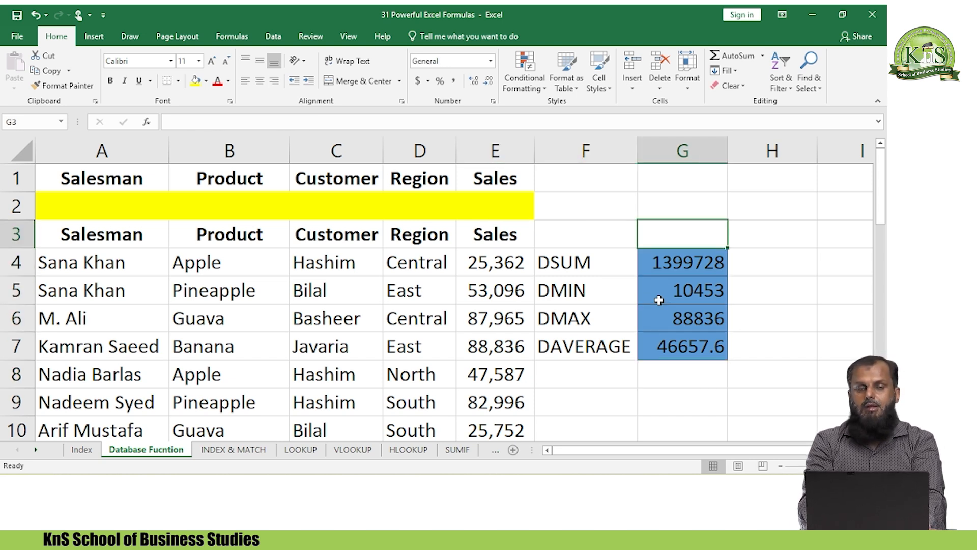
{"action": "key", "text": "Left"}
{"action": "key", "text": "Left"}
{"action": "key", "text": "Left"}
{"action": "key", "text": "Up"}
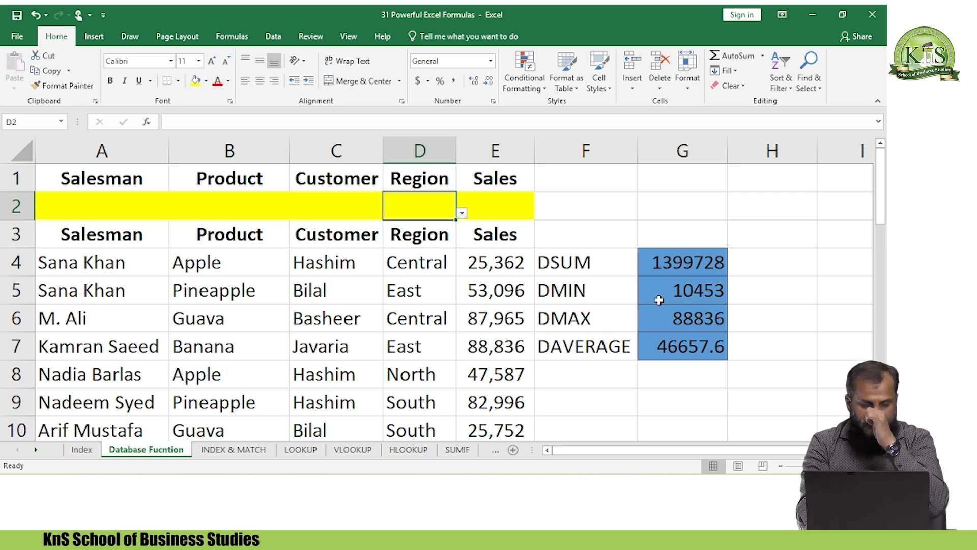
{"action": "key", "text": "Left"}
{"action": "key", "text": "Left"}
{"action": "key", "text": "Left"}
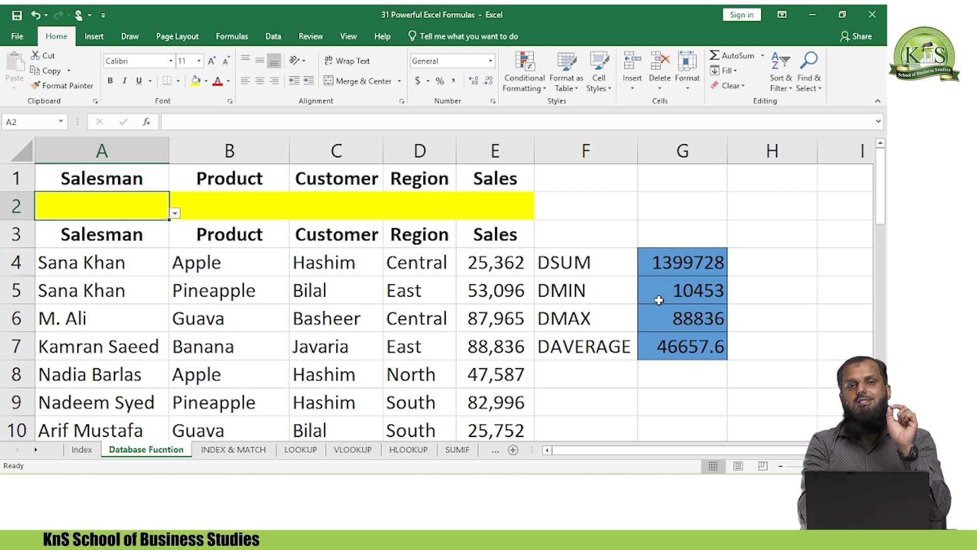
Step: Review the DSUM, DMAX and DAVERAGE formulas in column G with no criteria set
{"action": "key", "text": "Right"}
{"action": "key", "text": "Right"}
{"action": "key", "text": "Right"}
{"action": "key", "text": "Right"}
{"action": "key", "text": "Right"}
{"action": "key", "text": "Down"}
{"action": "key", "text": "Down"}
{"action": "key", "text": "Right"}
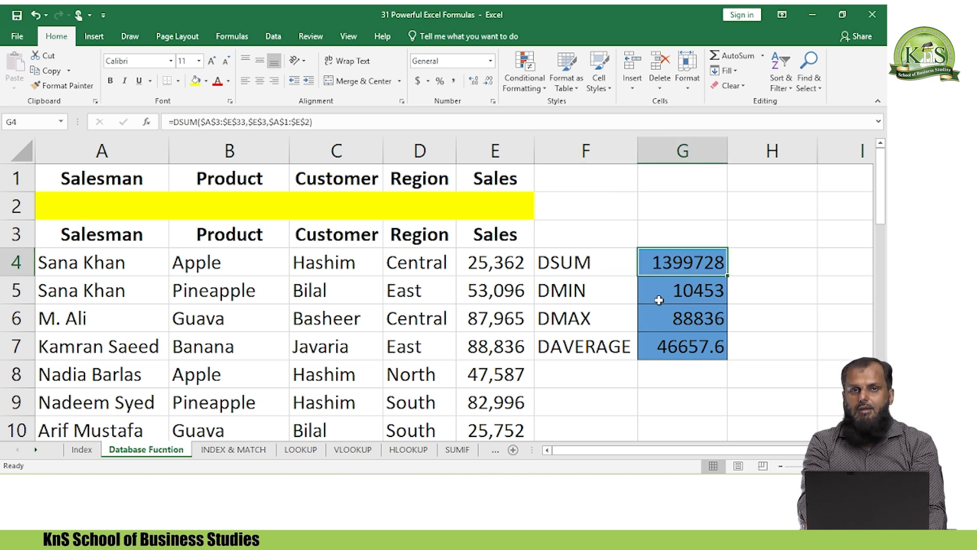
{"action": "key", "text": "Return"}
{"action": "key", "text": "Return"}
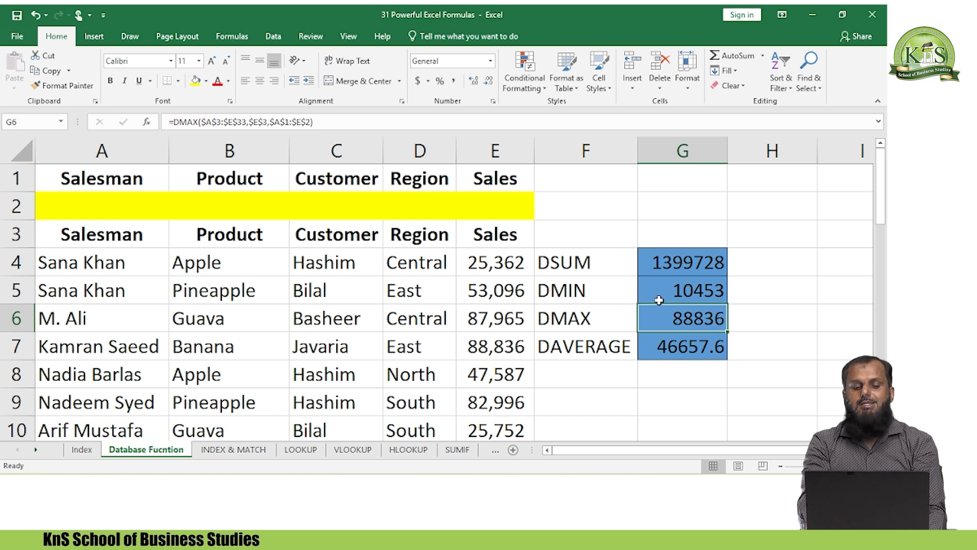
{"action": "key", "text": "Left"}
{"action": "key", "text": "Down"}
{"action": "key", "text": "Right"}
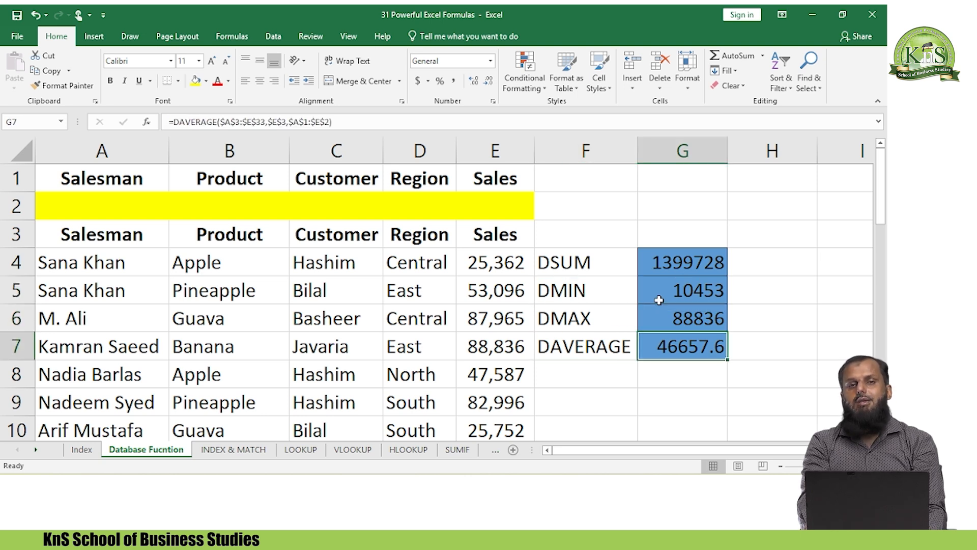
Step: Look through the first salesman entries in column A of the data table
{"action": "key", "text": "Left"}
{"action": "key", "text": "Left"}
{"action": "key", "text": "ctrl+Left"}
{"action": "key", "text": "Up"}
{"action": "key", "text": "ctrl+Home"}
{"action": "key", "text": "Down"}
{"action": "key", "text": "Down"}
{"action": "key", "text": "Down"}
{"action": "key", "text": "Down"}
{"action": "key", "text": "Up"}
{"action": "key", "text": "Up"}
{"action": "key", "text": "Down"}
{"action": "key", "text": "Down"}
{"action": "key", "text": "Down"}
{"action": "key", "text": "Down"}
{"action": "key", "text": "Up"}
{"action": "key", "text": "Up"}
{"action": "key", "text": "Up"}
{"action": "key", "text": "Up"}
{"action": "key", "text": "Up"}
Step: Set the Salesman criterion in A2 to the first salesman in its list
{"action": "key", "text": "alt+Down"}
{"action": "key", "text": "Down"}
{"action": "key", "text": "Down"}
{"action": "key", "text": "Down"}
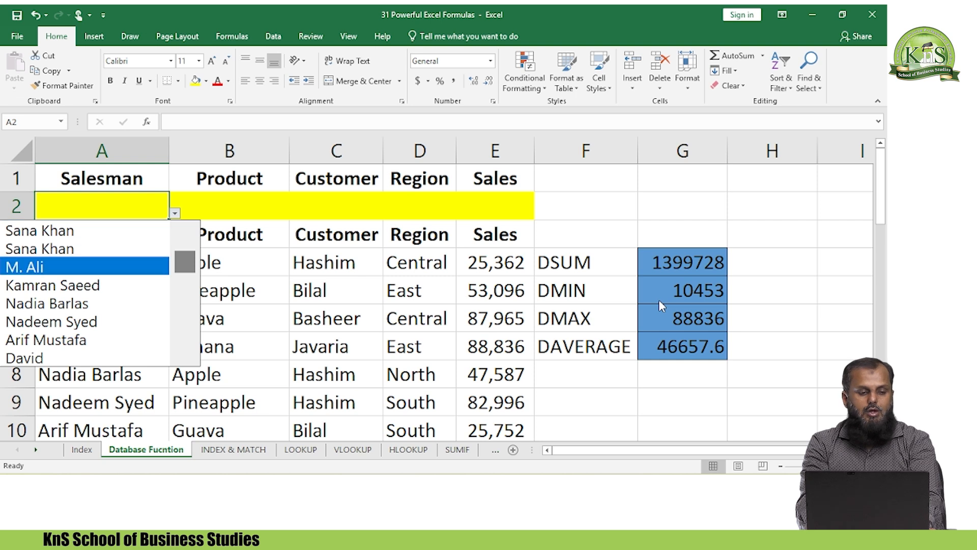
{"action": "key", "text": "Up"}
{"action": "key", "text": "Up"}
{"action": "key", "text": "Down"}
{"action": "key", "text": "Down"}
{"action": "key", "text": "Down"}
{"action": "key", "text": "Down"}
{"action": "key", "text": "Up"}
{"action": "key", "text": "Up"}
{"action": "key", "text": "Up"}
{"action": "key", "text": "Up"}
{"action": "key", "text": "Return"}
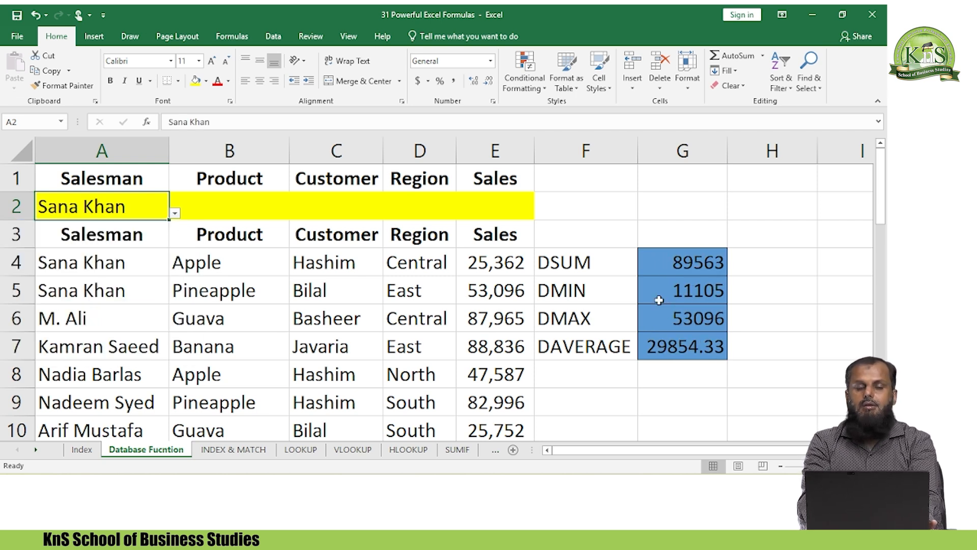
Step: Check the DSUM and DMIN results in G4 and G5 for the salesman chosen in A2
{"action": "key", "text": "Down"}
{"action": "key", "text": "Up"}
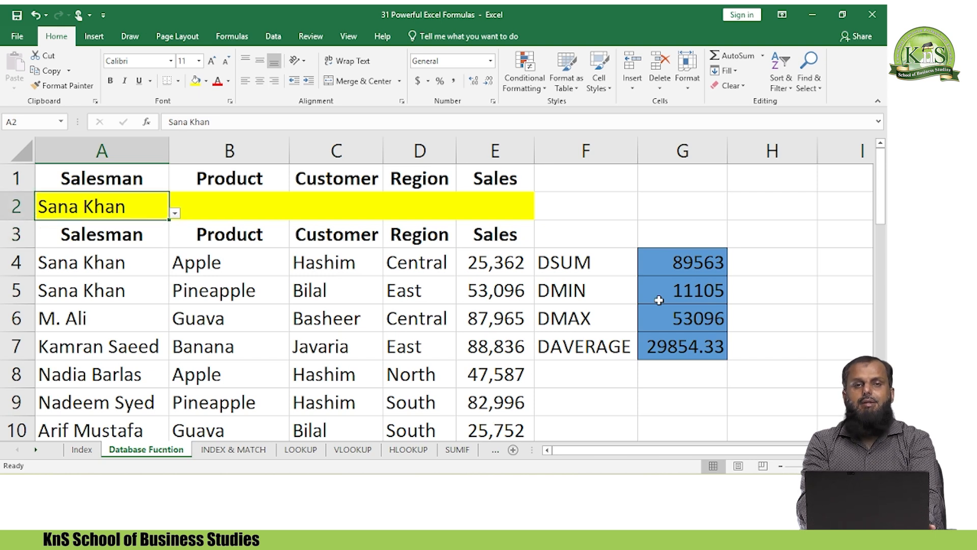
{"action": "key", "text": "Right"}
{"action": "key", "text": "Right"}
{"action": "key", "text": "Right"}
{"action": "key", "text": "Right"}
{"action": "key", "text": "Right"}
{"action": "key", "text": "Right"}
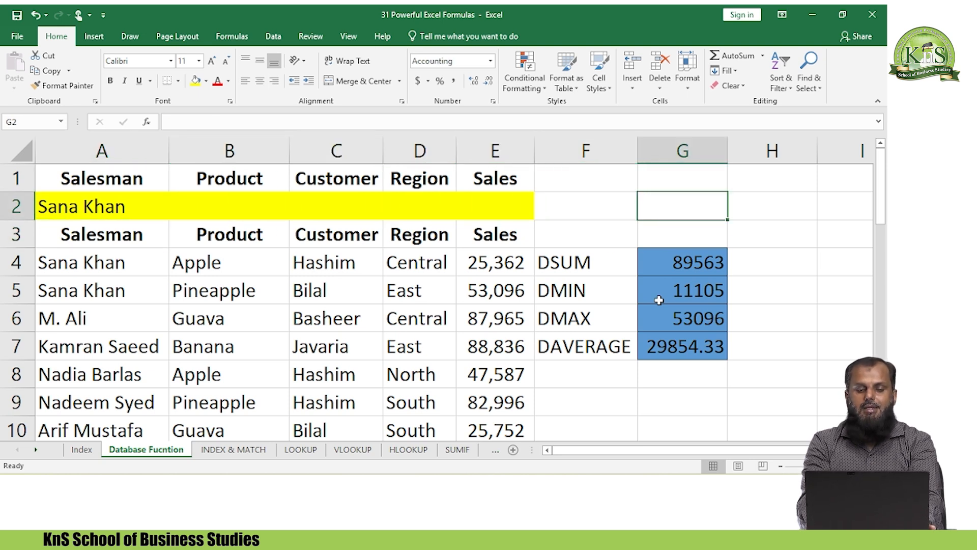
{"action": "key", "text": "Down"}
{"action": "key", "text": "Down"}
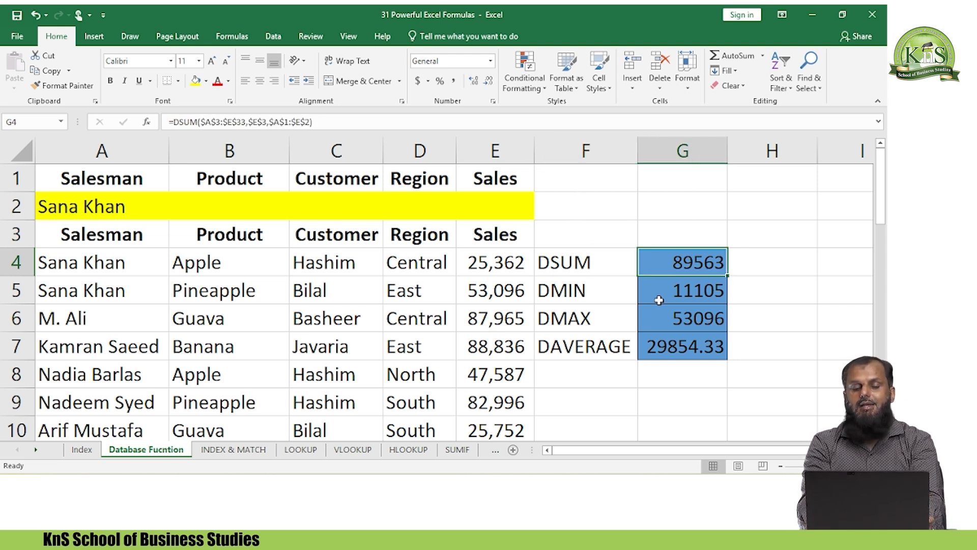
{"action": "key", "text": "Down"}
{"action": "key", "text": "Left"}
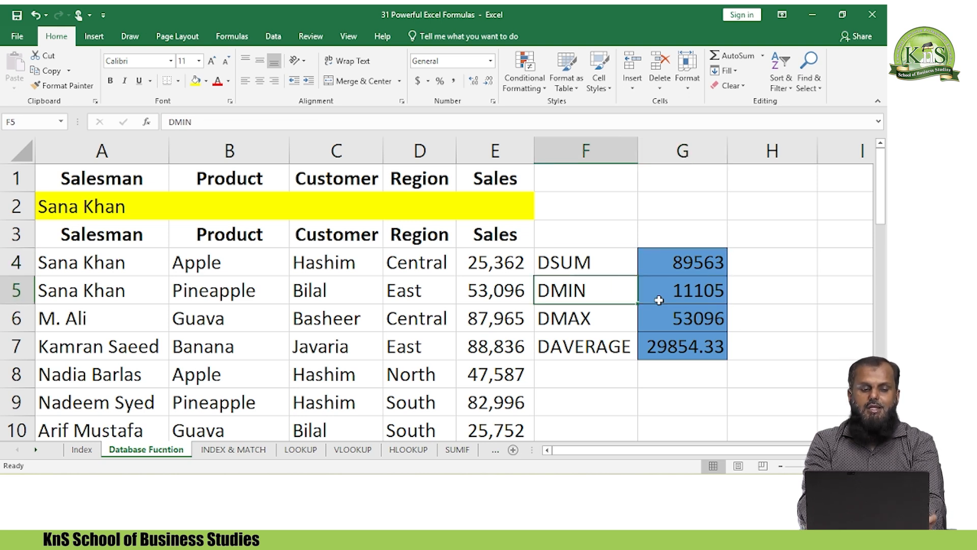
{"action": "key", "text": "Left"}
{"action": "key", "text": "Left"}
{"action": "key", "text": "Right"}
{"action": "key", "text": "Right"}
{"action": "key", "text": "Up"}
{"action": "key", "text": "Down"}
{"action": "key", "text": "Right"}
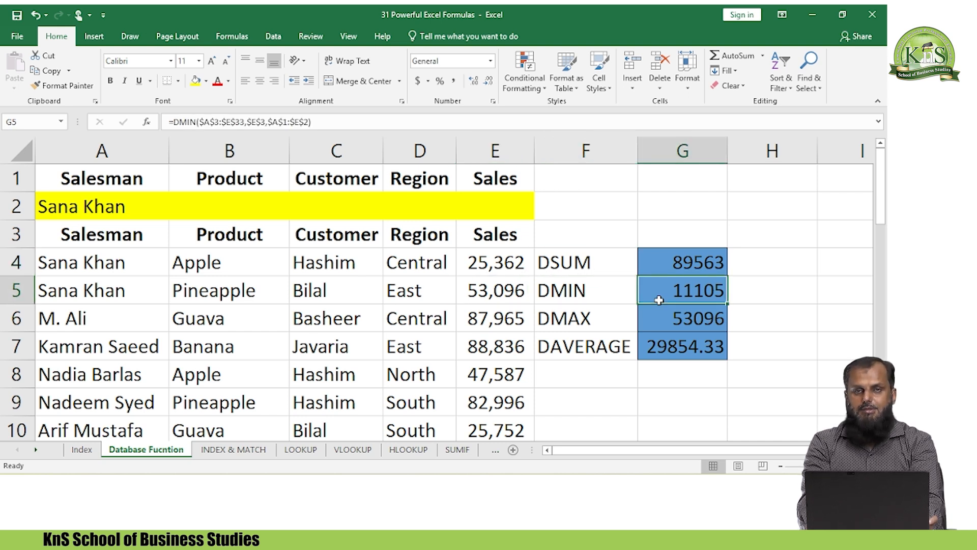
Step: Check the DMAX and DAVERAGE results in G6 and G7 for the salesman chosen in A2
{"action": "key", "text": "Down"}
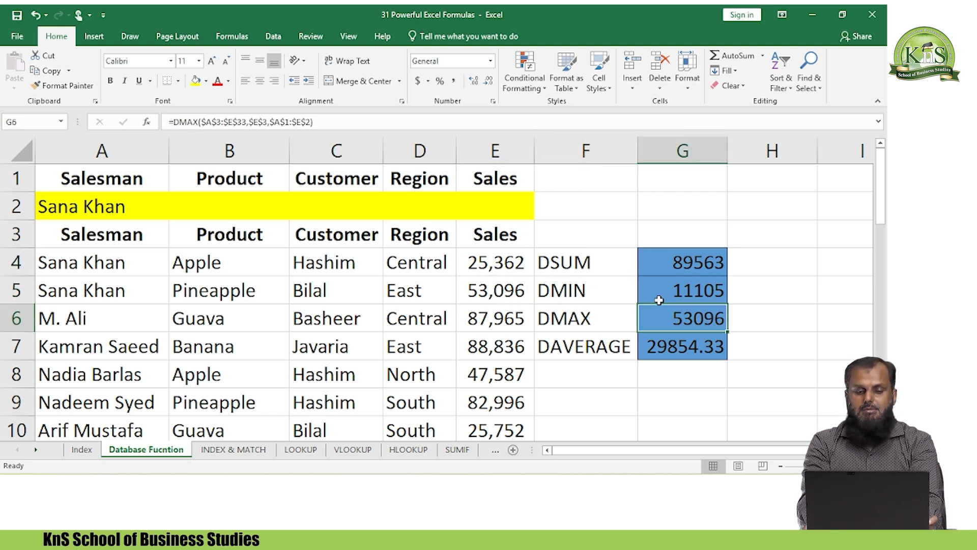
{"action": "key", "text": "Down"}
{"action": "key", "text": "Left"}
{"action": "key", "text": "Up"}
{"action": "key", "text": "Up"}
{"action": "key", "text": "Up"}
{"action": "key", "text": "Right"}
{"action": "key", "text": "Down"}
{"action": "key", "text": "Down"}
{"action": "key", "text": "Down"}
{"action": "key", "text": "Down"}
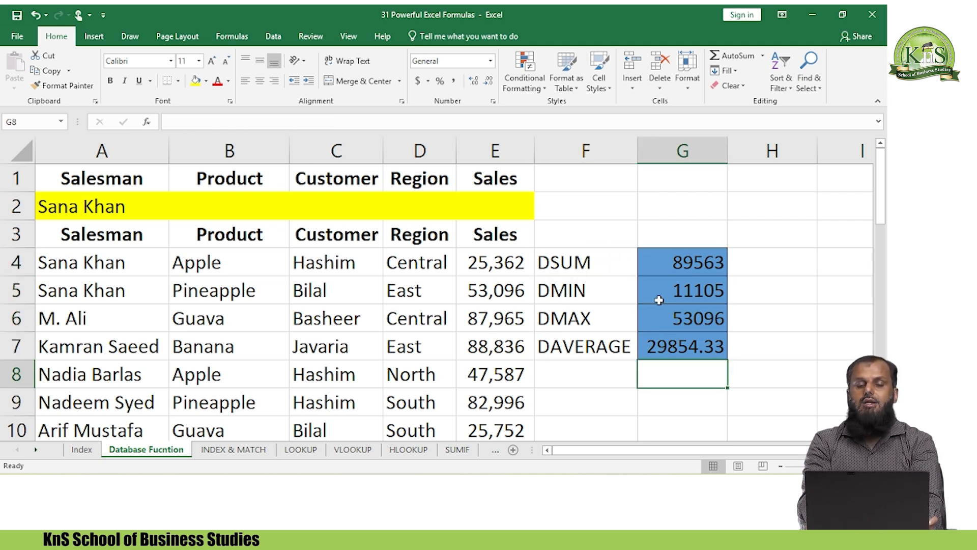
{"action": "key", "text": "Up"}
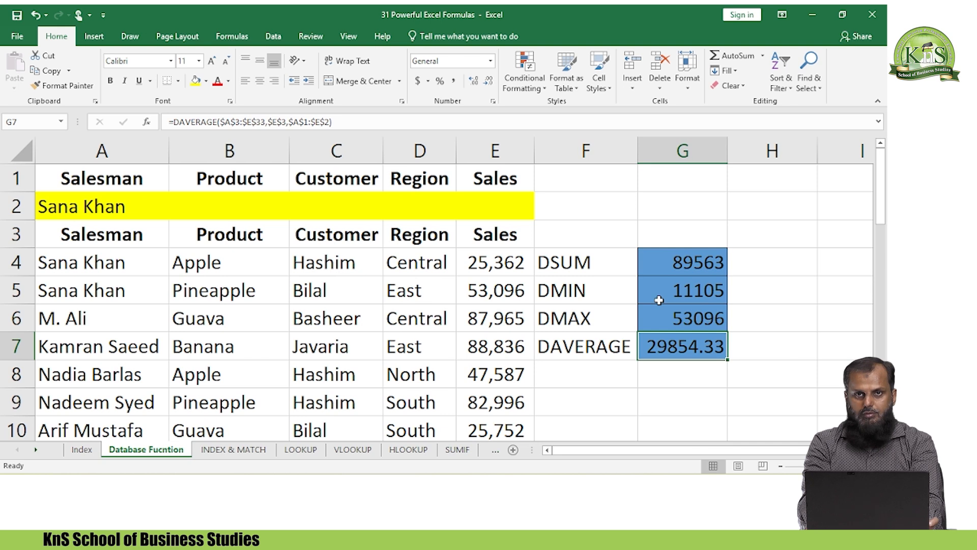
Step: Change the Salesman criterion in A2 to the fifth entry in its list, the salesman from row 8
{"action": "key", "text": "Left"}
{"action": "key", "text": "Up"}
{"action": "key", "text": "Up"}
{"action": "key", "text": "Up"}
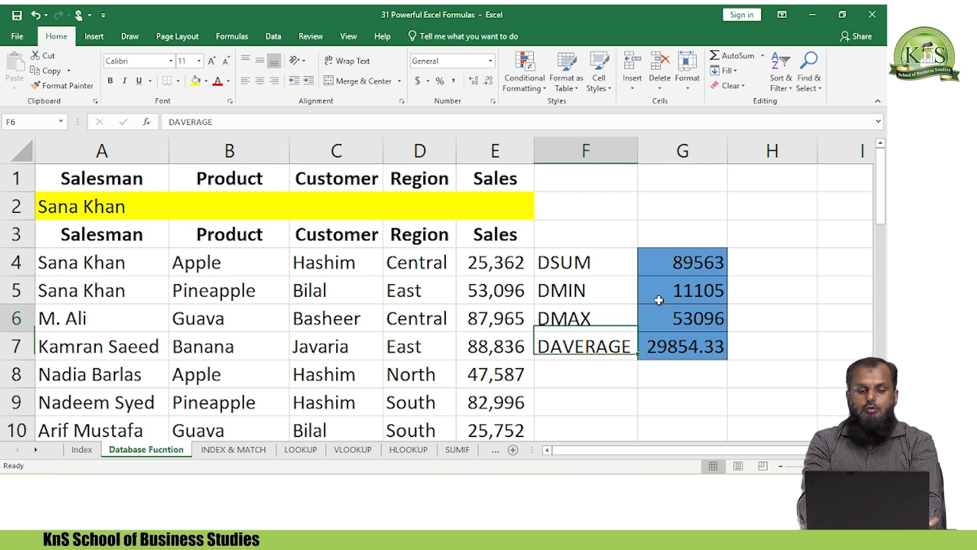
{"action": "key", "text": "Up"}
{"action": "key", "text": "Up"}
{"action": "key", "text": "Left"}
{"action": "key", "text": "ctrl+Left"}
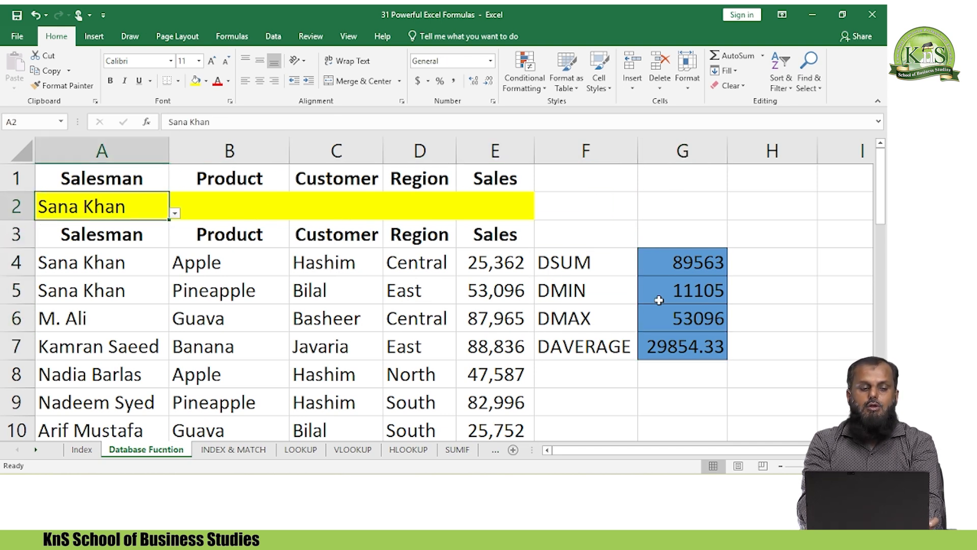
{"action": "key", "text": "Down"}
{"action": "key", "text": "Down"}
{"action": "key", "text": "Down"}
{"action": "key", "text": "Down"}
{"action": "key", "text": "Up"}
{"action": "key", "text": "Up"}
{"action": "key", "text": "Up"}
{"action": "key", "text": "Up"}
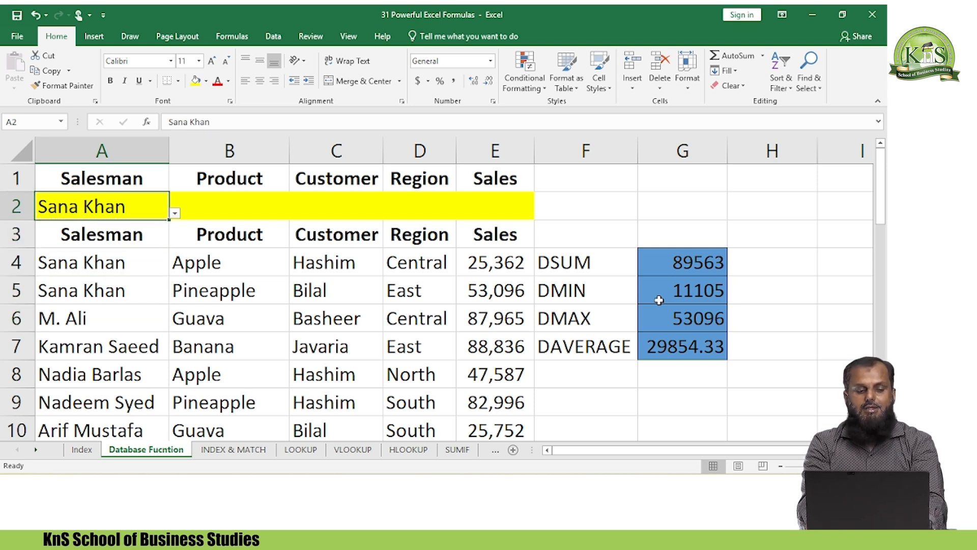
{"action": "key", "text": "alt+Down"}
{"action": "key", "text": "Down"}
{"action": "key", "text": "Down"}
{"action": "key", "text": "Down"}
{"action": "key", "text": "Down"}
{"action": "key", "text": "Down"}
{"action": "key", "text": "Up"}
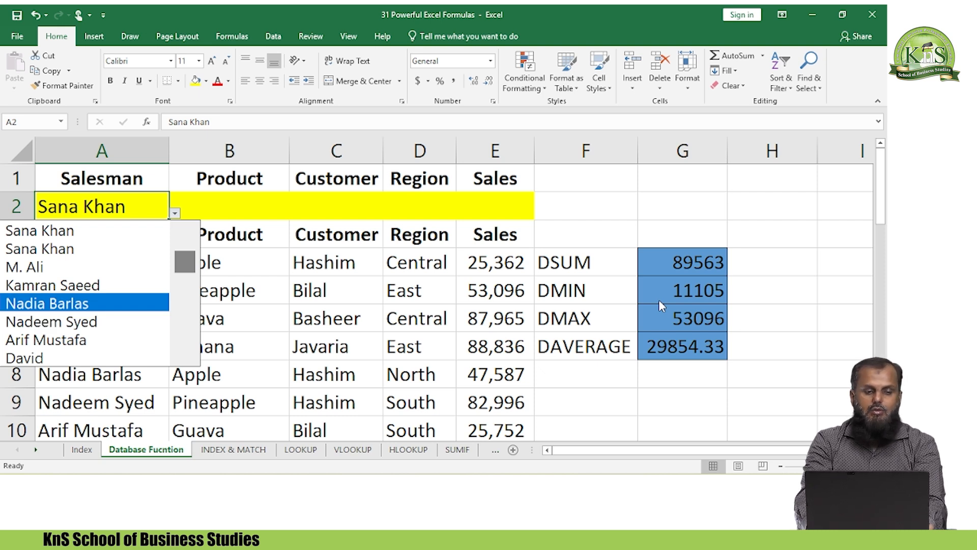
{"action": "key", "text": "Return"}
Step: Review the recalculated DSUM and DMIN results beside their labels for the newly chosen salesman
{"action": "key", "text": "Right"}
{"action": "key", "text": "Right"}
{"action": "key", "text": "Right"}
{"action": "key", "text": "Right"}
{"action": "key", "text": "Right"}
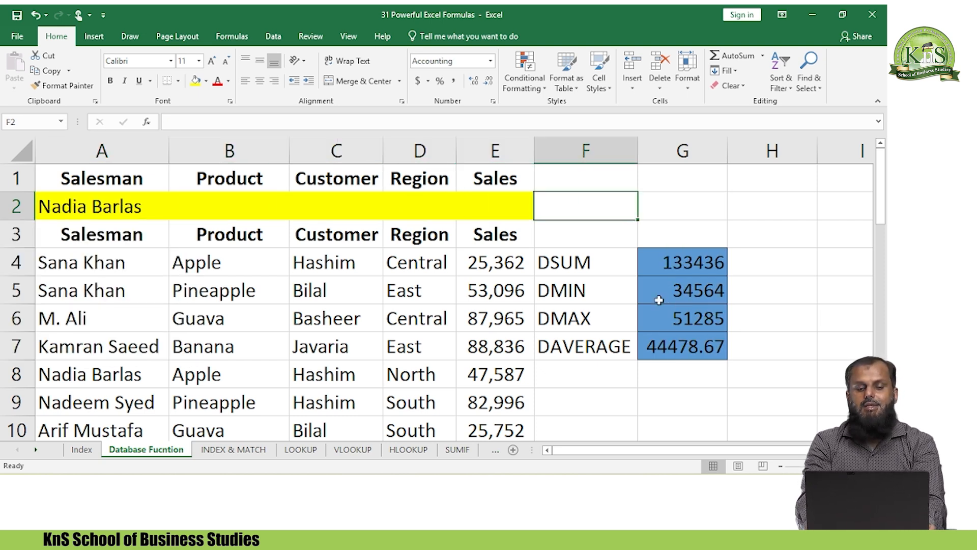
{"action": "key", "text": "Right"}
{"action": "key", "text": "Down"}
{"action": "key", "text": "Down"}
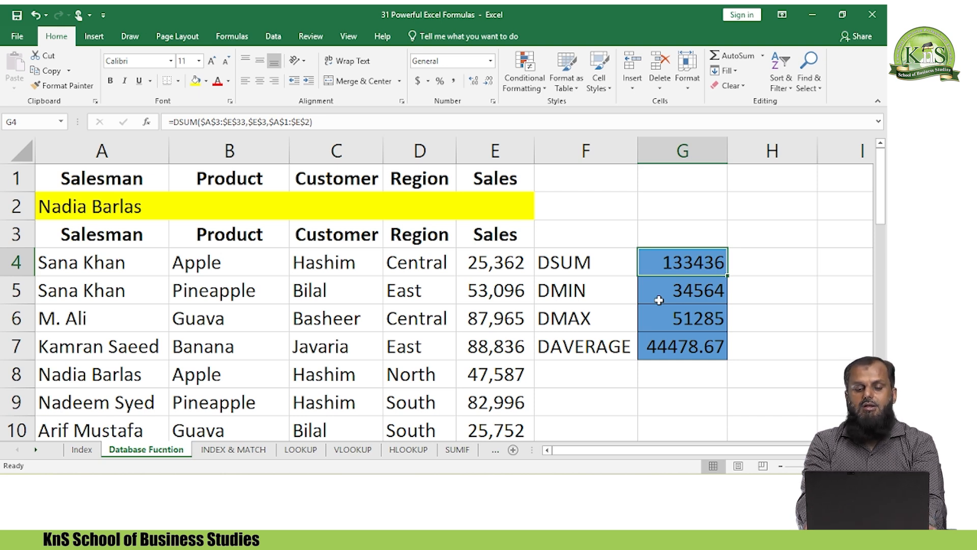
{"action": "key", "text": "Down"}
{"action": "key", "text": "Down"}
{"action": "key", "text": "Left"}
{"action": "key", "text": "Left"}
{"action": "key", "text": "Up"}
{"action": "key", "text": "Right"}
{"action": "key", "text": "Right"}
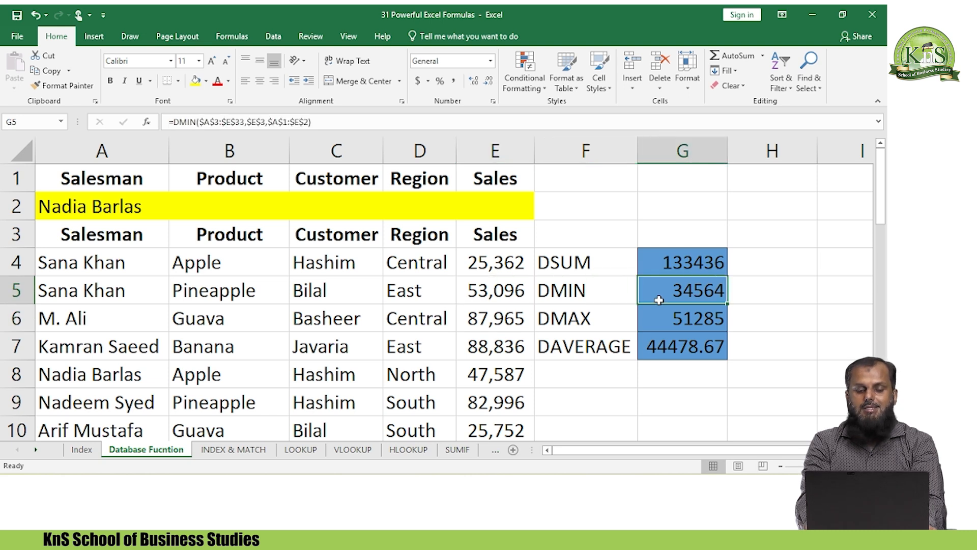
Step: Review the recalculated DMAX and DAVERAGE results for the newly chosen salesman
{"action": "key", "text": "Down"}
{"action": "key", "text": "Down"}
{"action": "key", "text": "Down"}
{"action": "key", "text": "Up"}
{"action": "key", "text": "Left"}
{"action": "key", "text": "Right"}
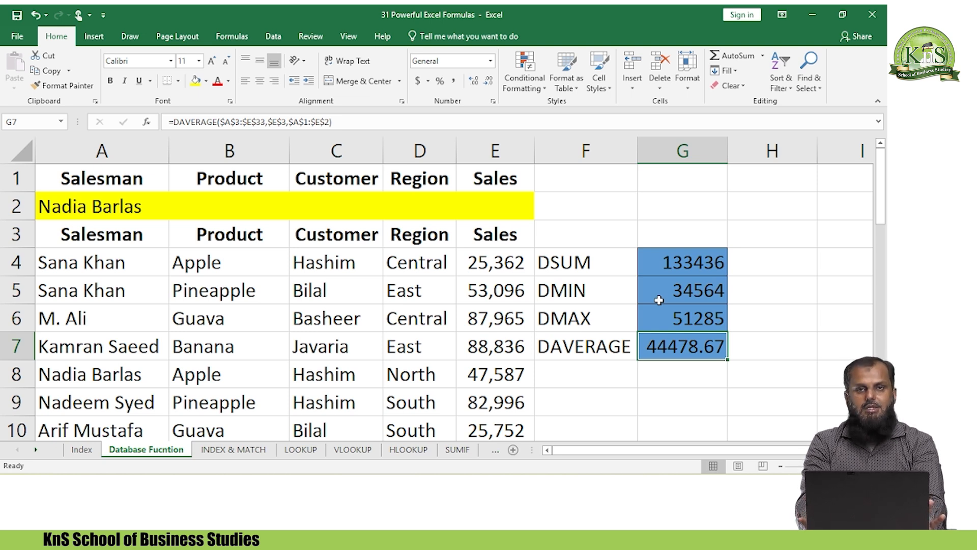
{"action": "key", "text": "Down"}
{"action": "key", "text": "Left"}
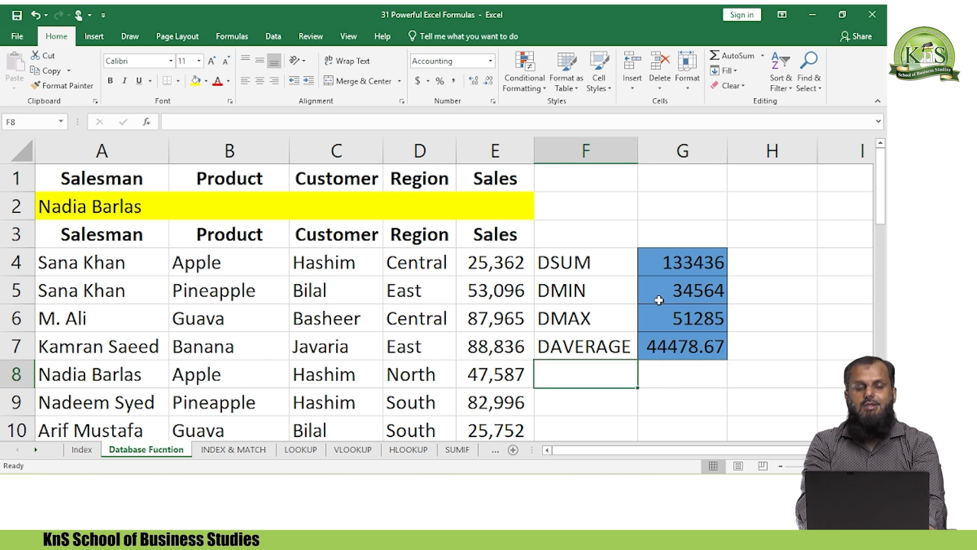
Step: Set the Product criterion in B2 to Apple, keeping the chosen salesman in A2
{"action": "key", "text": "Up"}
{"action": "key", "text": "Left"}
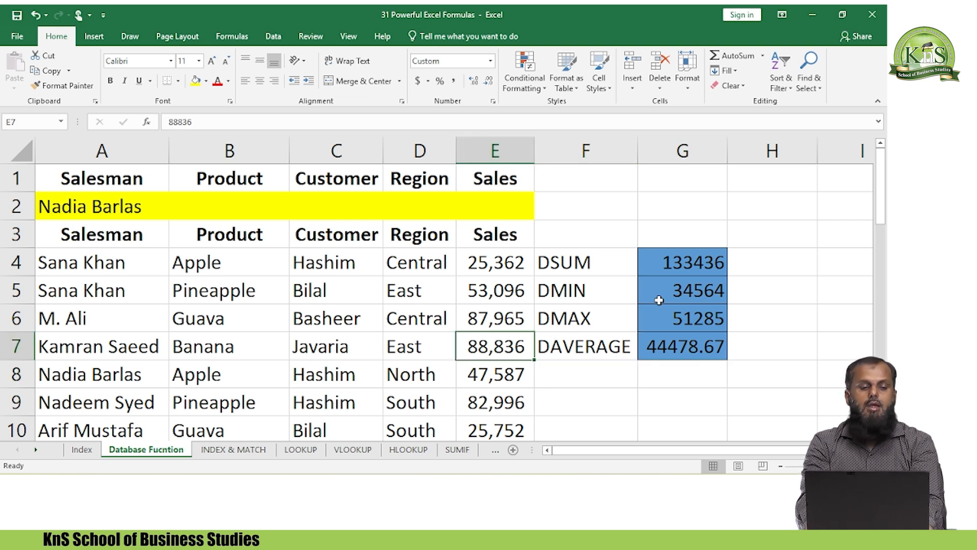
{"action": "key", "text": "Left"}
{"action": "key", "text": "Left"}
{"action": "key", "text": "Left"}
{"action": "key", "text": "Left"}
{"action": "key", "text": "Up"}
{"action": "key", "text": "Up"}
{"action": "key", "text": "Up"}
{"action": "key", "text": "Up"}
{"action": "key", "text": "Up"}
{"action": "key", "text": "Down"}
{"action": "key", "text": "Up"}
{"action": "key", "text": "Right"}
{"action": "key", "text": "Left"}
{"action": "key", "text": "Right"}
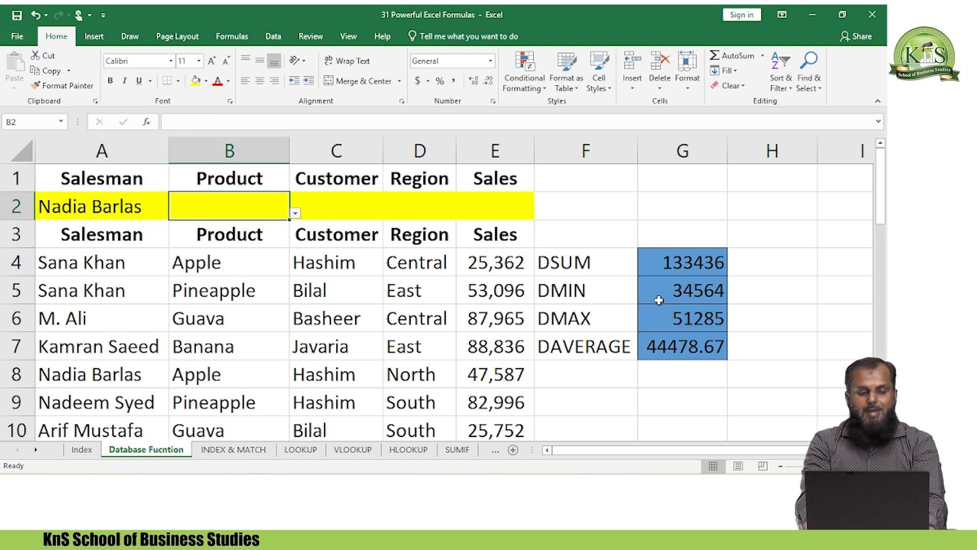
{"action": "key", "text": "alt+Down"}
{"action": "key", "text": "Down"}
{"action": "key", "text": "Down"}
{"action": "key", "text": "Up"}
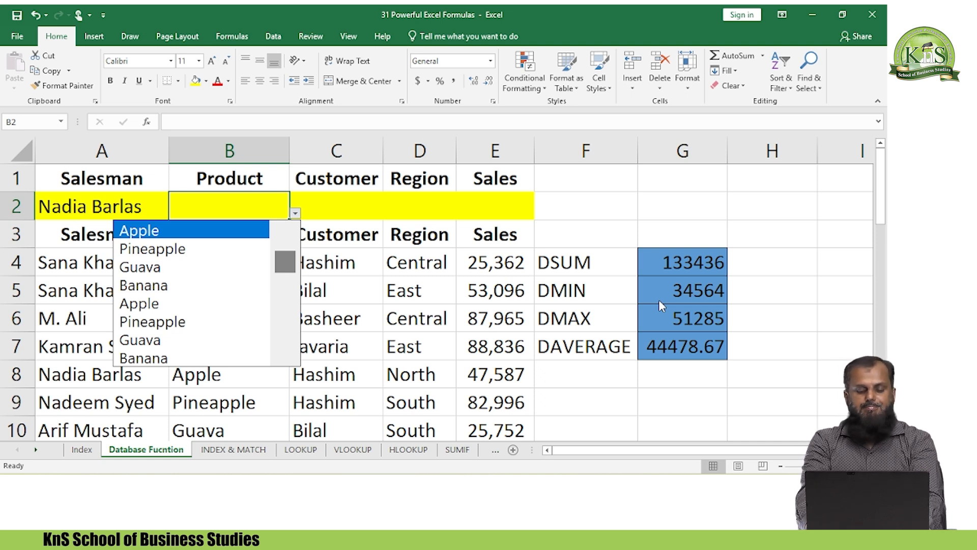
{"action": "key", "text": "Return"}
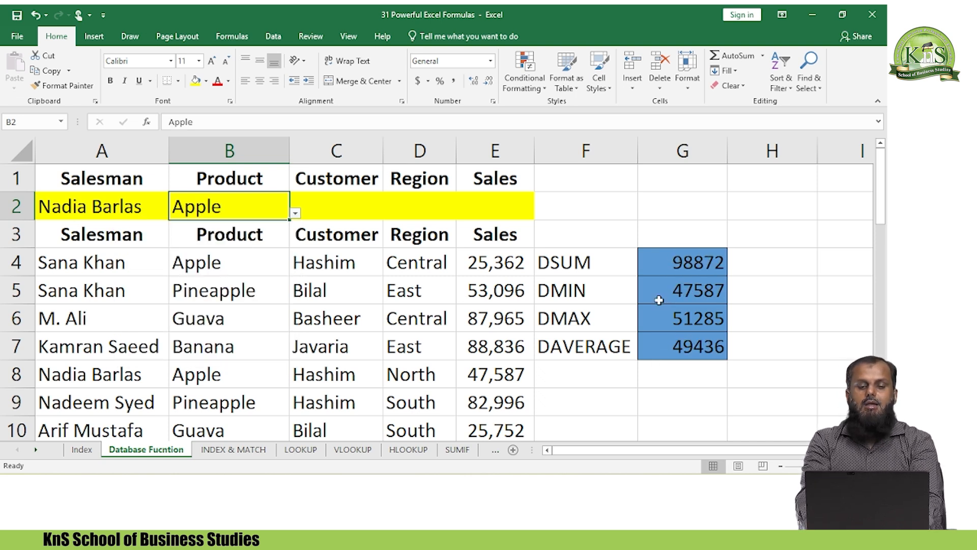
Step: Check the DSUM result in G4 against the Salesman and Product criteria in A2 and B2
{"action": "key", "text": "Right"}
{"action": "key", "text": "Right"}
{"action": "key", "text": "Right"}
{"action": "key", "text": "Right"}
{"action": "key", "text": "Right"}
{"action": "key", "text": "Down"}
{"action": "key", "text": "Down"}
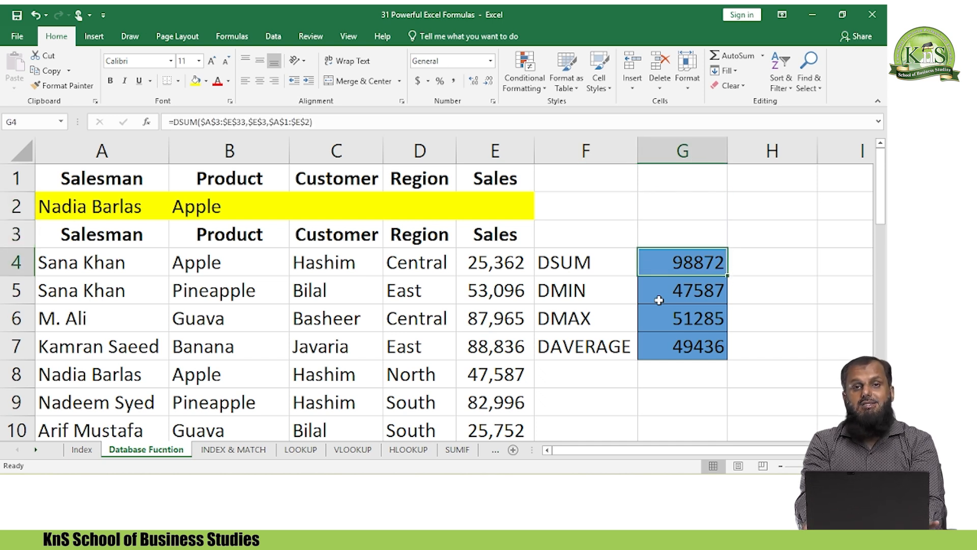
{"action": "key", "text": "Left"}
{"action": "key", "text": "Left"}
{"action": "key", "text": "Left"}
{"action": "key", "text": "Left"}
{"action": "key", "text": "Left"}
{"action": "key", "text": "Left"}
{"action": "key", "text": "Up"}
{"action": "key", "text": "Up"}
{"action": "key", "text": "Right"}
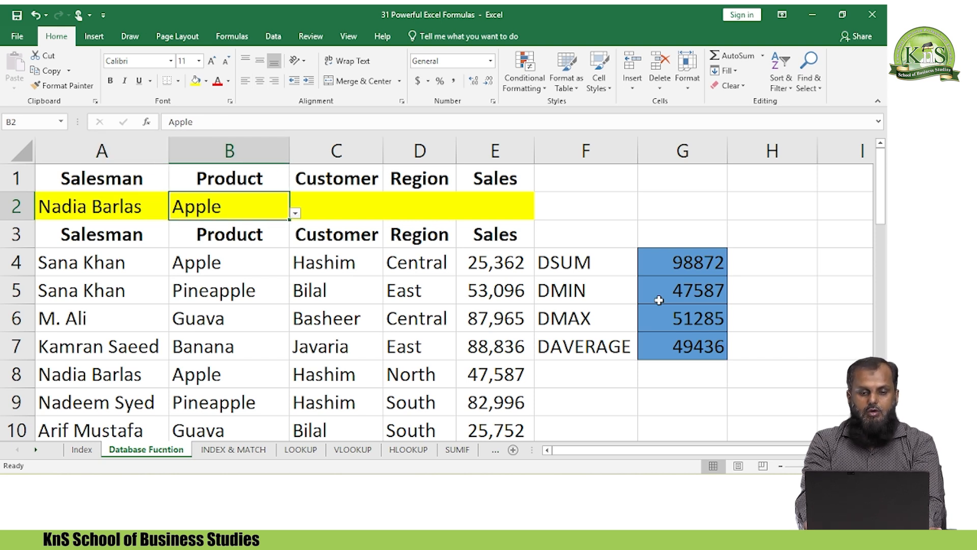
Step: Review the database function results in column G for the chosen salesman's Apple sales
{"action": "key", "text": "Right"}
{"action": "key", "text": "Right"}
{"action": "key", "text": "Right"}
{"action": "key", "text": "Right"}
{"action": "key", "text": "Right"}
{"action": "key", "text": "Down"}
{"action": "key", "text": "Down"}
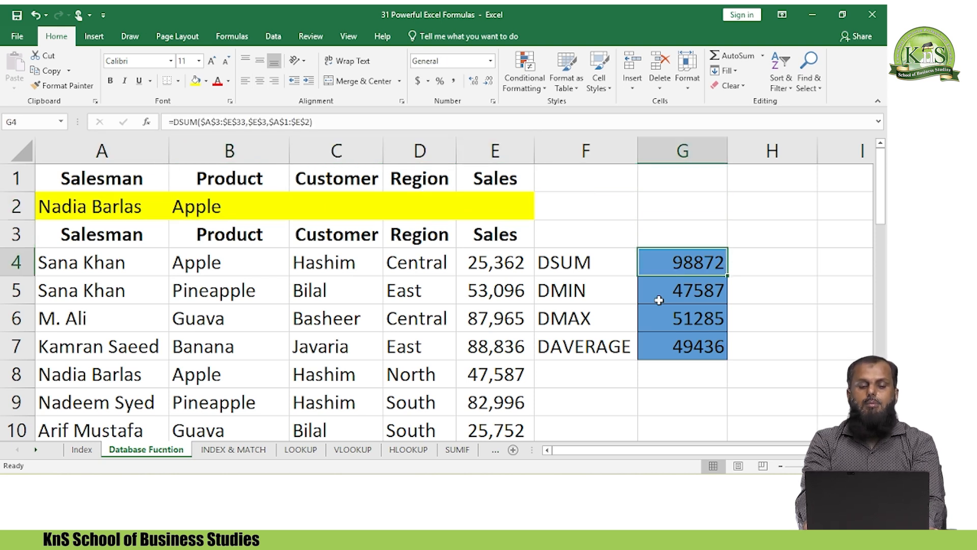
{"action": "key", "text": "Down"}
{"action": "key", "text": "Down"}
{"action": "key", "text": "Down"}
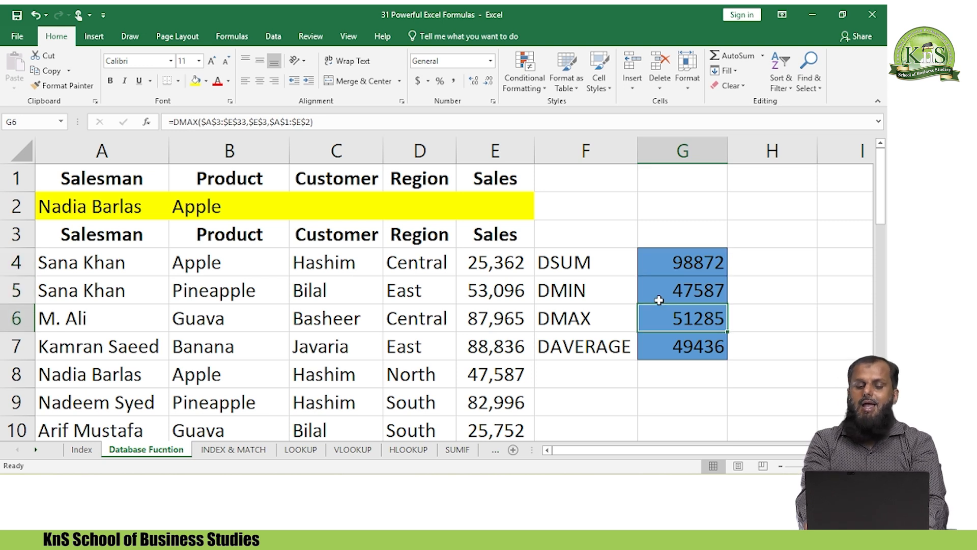
{"action": "key", "text": "Up"}
{"action": "key", "text": "Up"}
{"action": "key", "text": "Up"}
{"action": "key", "text": "Up"}
{"action": "key", "text": "Up"}
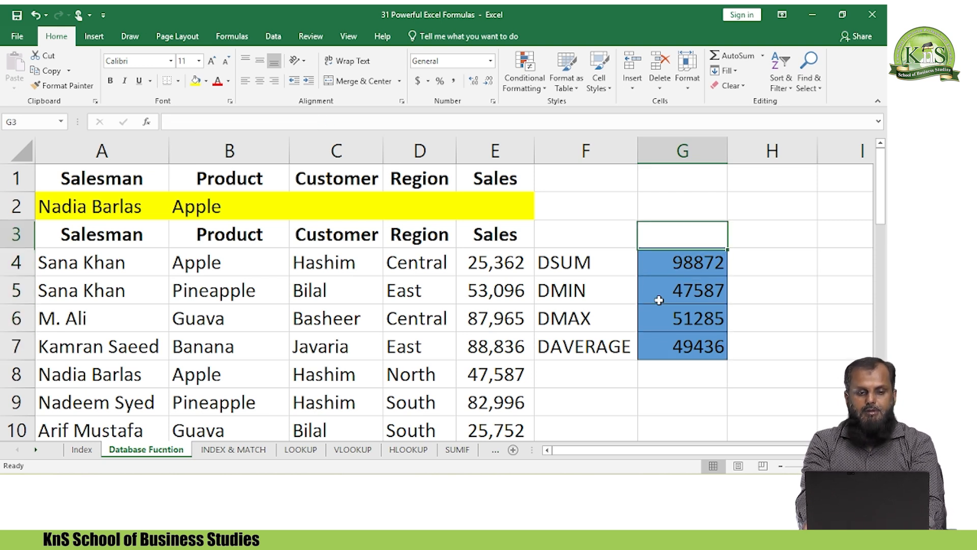
Step: Clear the Product criterion in B2
{"action": "key", "text": "Left"}
{"action": "key", "text": "Left"}
{"action": "key", "text": "Left"}
{"action": "key", "text": "Left"}
{"action": "key", "text": "Left"}
{"action": "key", "text": "Left"}
{"action": "key", "text": "Up"}
{"action": "key", "text": "Right"}
{"action": "key", "text": "Down"}
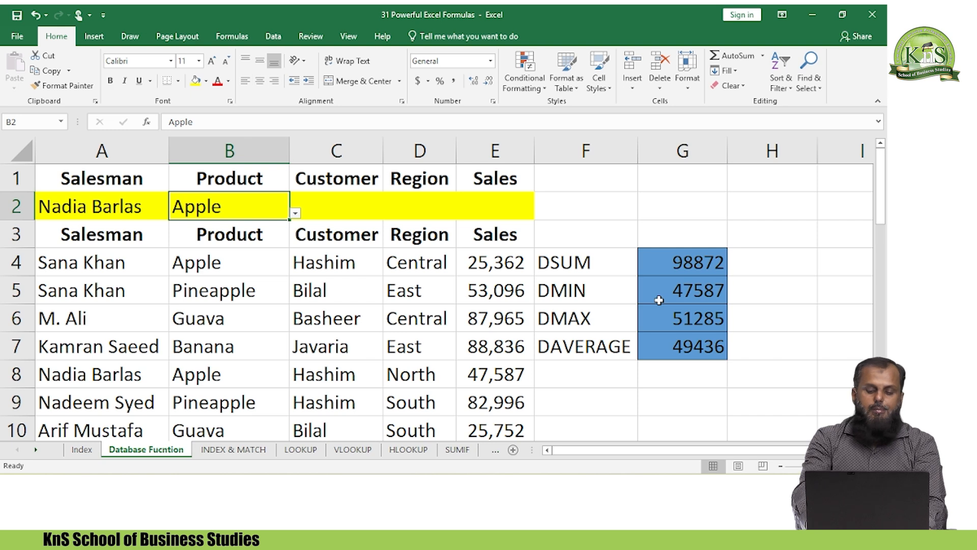
{"action": "key", "text": "Delete"}
Step: Set the Region criterion in D2 to Central
{"action": "key", "text": "Right"}
{"action": "key", "text": "Right"}
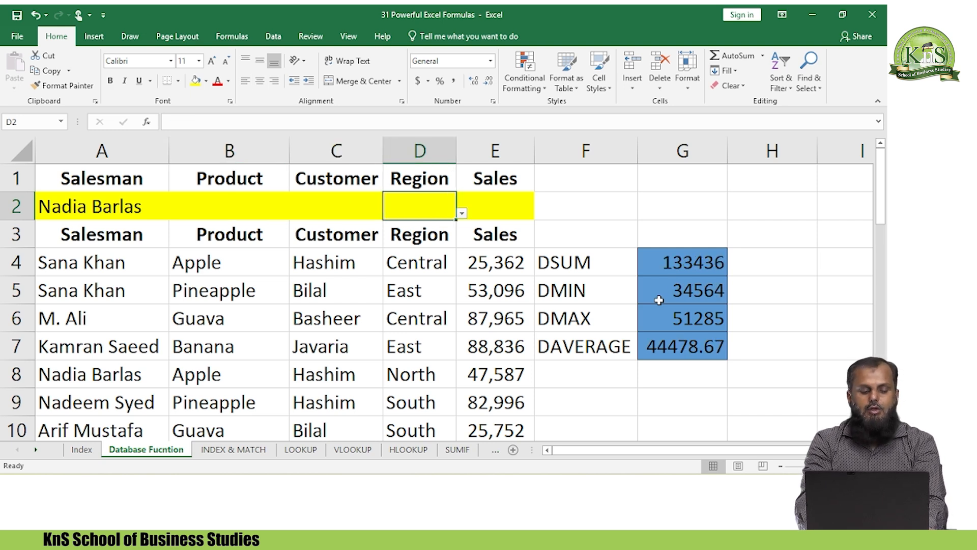
{"action": "key", "text": "alt+Down"}
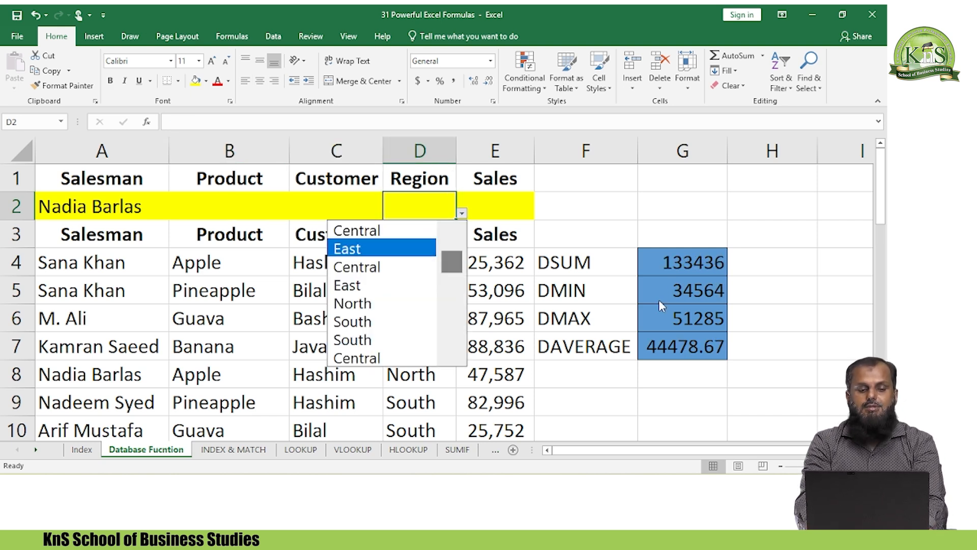
{"action": "key", "text": "Return"}
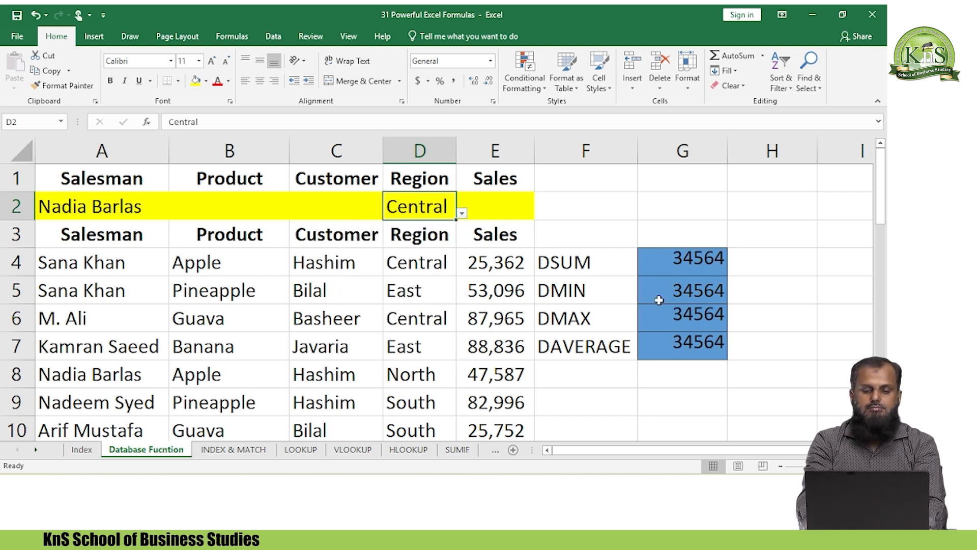
Step: Review the recalculated DSUM, DMIN, DMAX and DAVERAGE results for the chosen salesman in the Central region
{"action": "key", "text": "Right"}
{"action": "key", "text": "Right"}
{"action": "key", "text": "Right"}
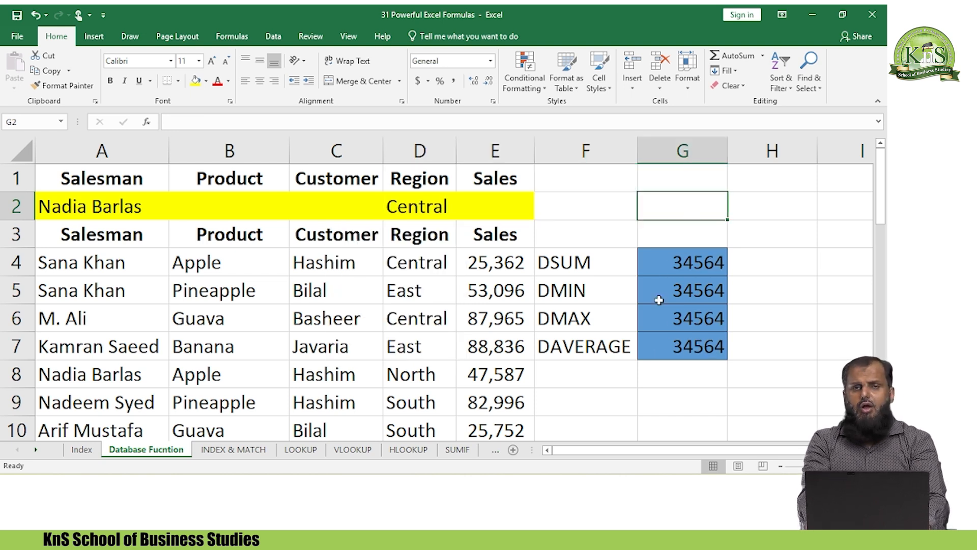
{"action": "key", "text": "Down"}
{"action": "key", "text": "Down"}
{"action": "key", "text": "Down"}
{"action": "key", "text": "Down"}
{"action": "key", "text": "Down"}
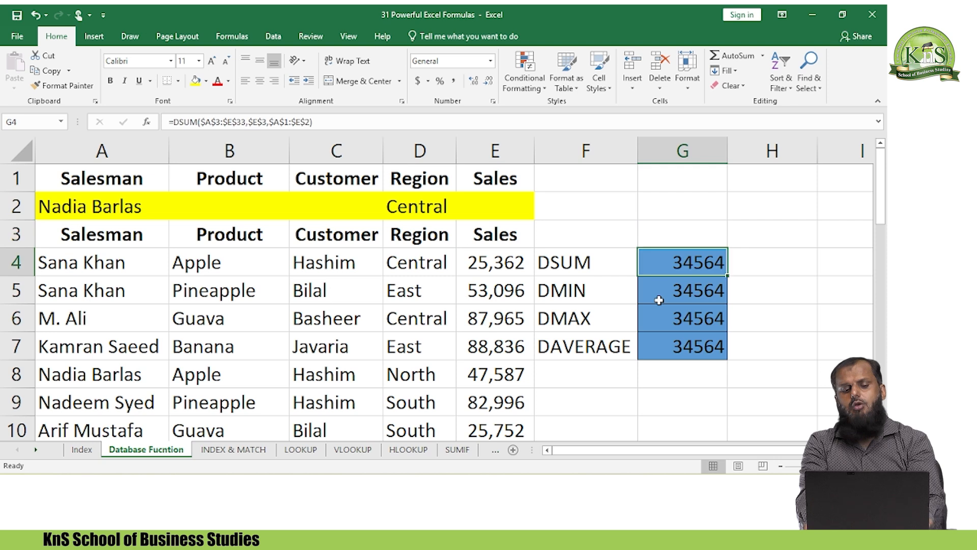
{"action": "key", "text": "Up"}
{"action": "key", "text": "Up"}
{"action": "key", "text": "Up"}
{"action": "key", "text": "Left"}
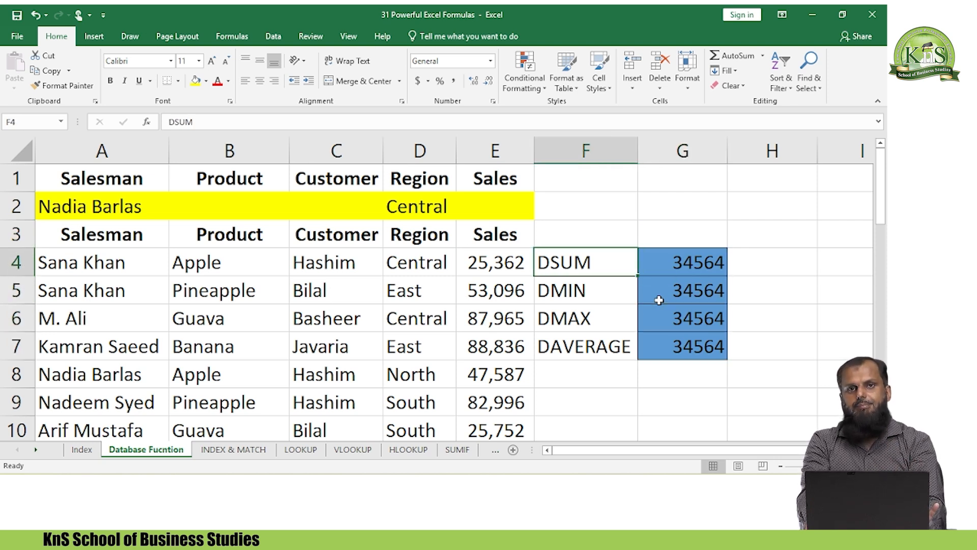
Step: Change the Region criterion in D2 to East for the salesman already chosen in A2
{"action": "key", "text": "Left"}
{"action": "key", "text": "Up"}
{"action": "key", "text": "Up"}
{"action": "key", "text": "Left"}
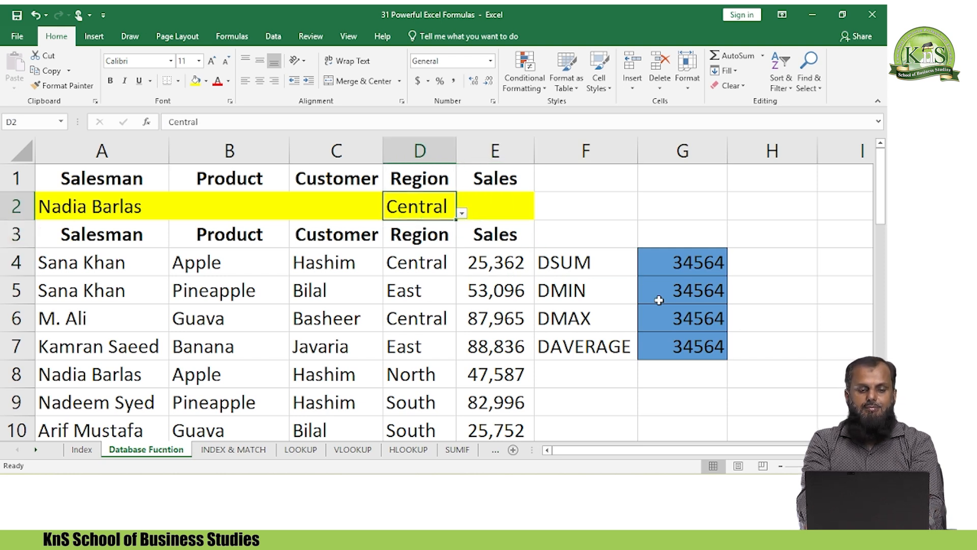
{"action": "key", "text": "alt+Down"}
{"action": "key", "text": "Down"}
{"action": "key", "text": "Down"}
{"action": "key", "text": "Down"}
{"action": "key", "text": "Up"}
{"action": "key", "text": "Up"}
{"action": "key", "text": "Return"}
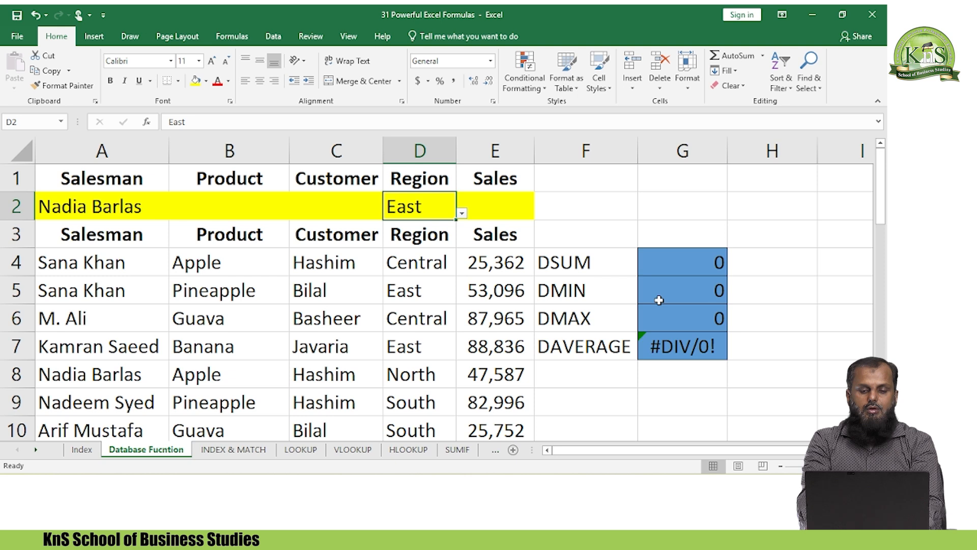
Step: Change the Region criterion in D2 to North
{"action": "key", "text": "alt+Down"}
{"action": "key", "text": "Down"}
{"action": "key", "text": "Down"}
{"action": "key", "text": "Down"}
{"action": "key", "text": "Down"}
{"action": "key", "text": "Down"}
{"action": "key", "text": "Up"}
{"action": "key", "text": "Up"}
{"action": "key", "text": "Return"}
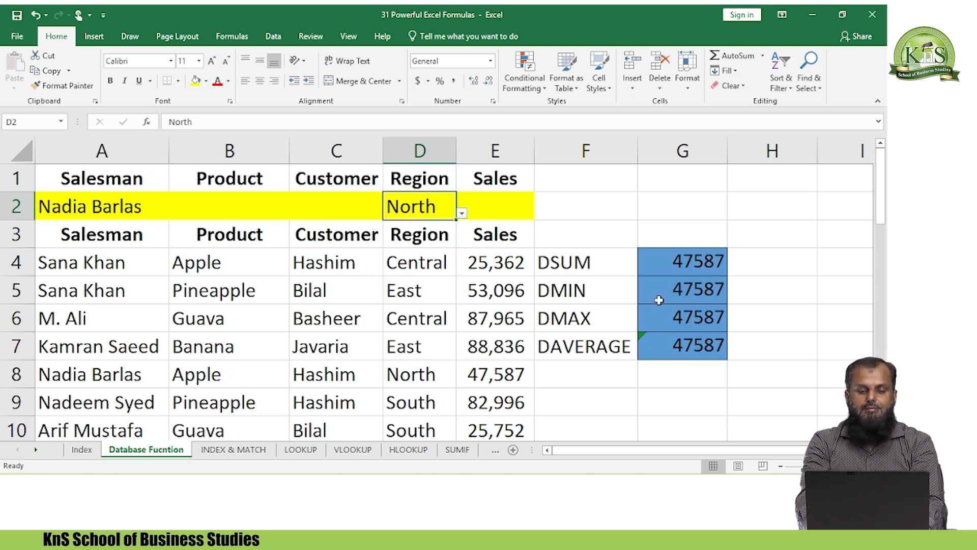
Step: Change the Region criterion in D2 to South
{"action": "key", "text": "alt+Down"}
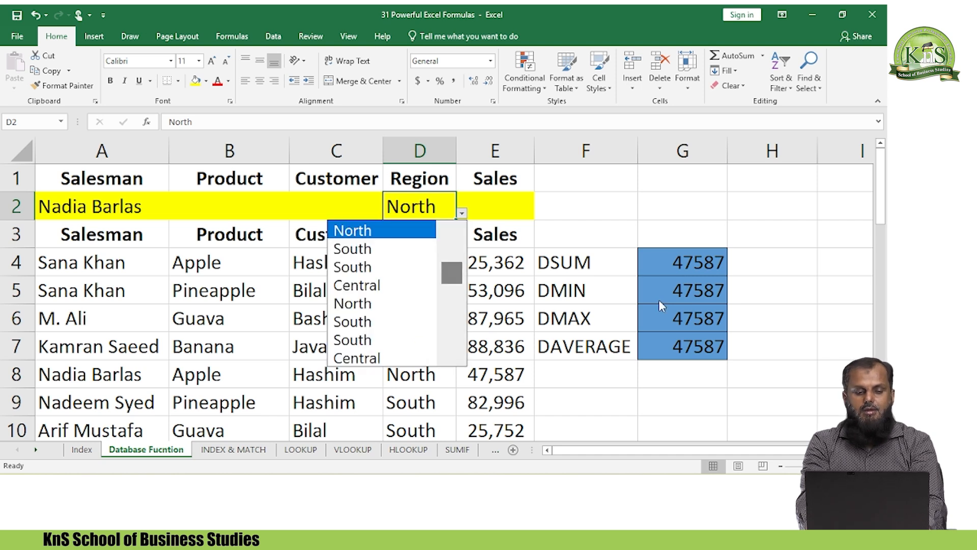
{"action": "key", "text": "Down"}
{"action": "key", "text": "Down"}
{"action": "key", "text": "Down"}
{"action": "key", "text": "Down"}
{"action": "key", "text": "Down"}
{"action": "key", "text": "Down"}
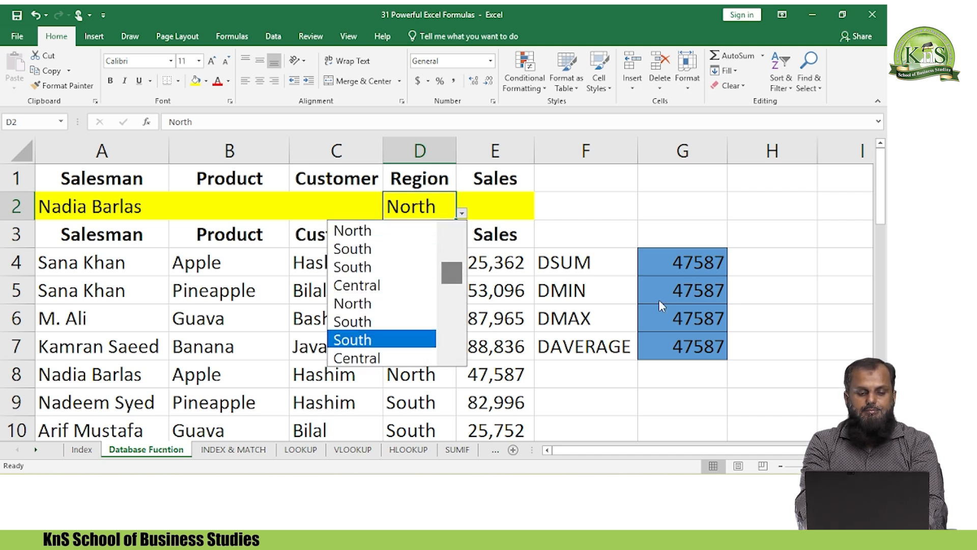
{"action": "key", "text": "Return"}
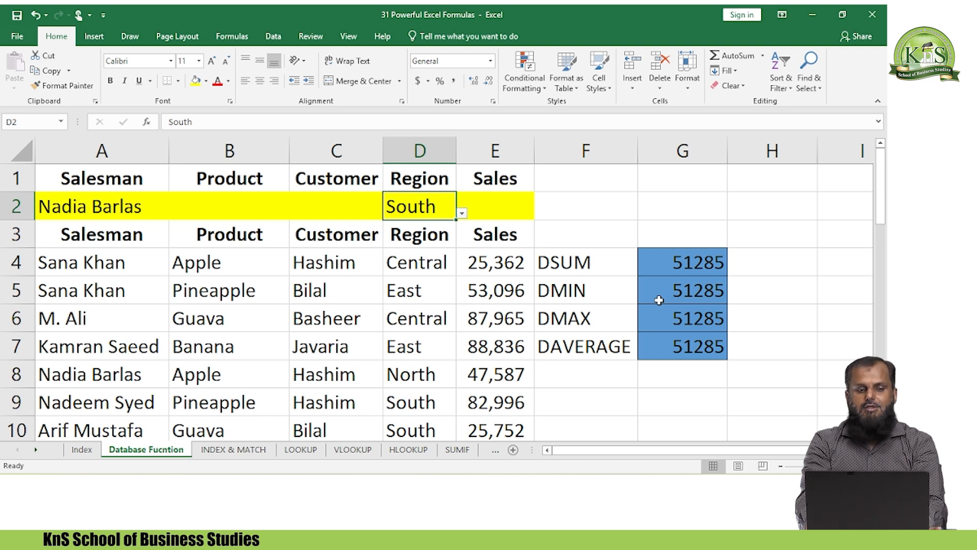
Step: Change the Salesman criterion in A2 to a different salesman further down its list
{"action": "key", "text": "Left"}
{"action": "key", "text": "Left"}
{"action": "key", "text": "Left"}
{"action": "key", "text": "alt+Down"}
{"action": "key", "text": "Down"}
{"action": "key", "text": "Down"}
{"action": "key", "text": "Down"}
{"action": "key", "text": "Down"}
{"action": "key", "text": "Down"}
{"action": "key", "text": "Up"}
{"action": "key", "text": "Down"}
{"action": "key", "text": "Up"}
{"action": "key", "text": "Return"}
Step: Set the Region criterion in D2 to Central for the newly chosen salesman
{"action": "key", "text": "Right"}
{"action": "key", "text": "Right"}
{"action": "key", "text": "Right"}
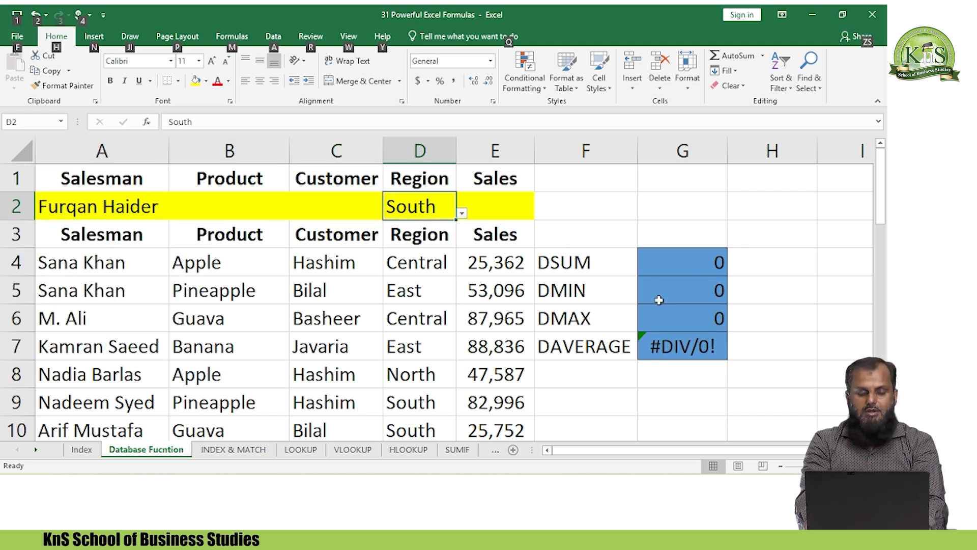
{"action": "key", "text": "alt+Down"}
{"action": "key", "text": "Down"}
{"action": "key", "text": "Down"}
{"action": "key", "text": "Return"}
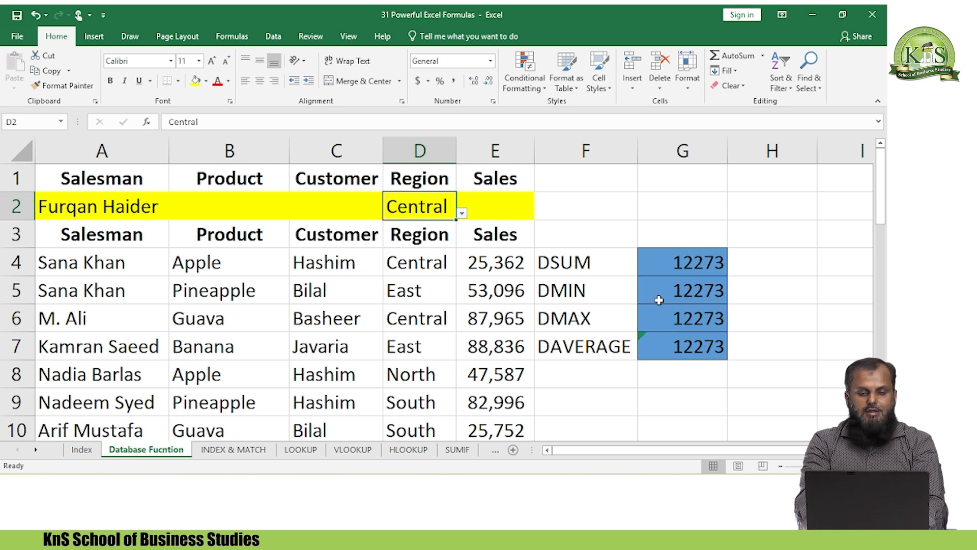
Step: Change the Region criterion in D2 to East for the new salesman
{"action": "key", "text": "alt+Down"}
{"action": "key", "text": "Down"}
{"action": "key", "text": "Down"}
{"action": "key", "text": "Down"}
{"action": "key", "text": "Down"}
{"action": "key", "text": "Up"}
{"action": "key", "text": "Return"}
{"action": "key", "text": "Down"}
{"action": "key", "text": "Up"}
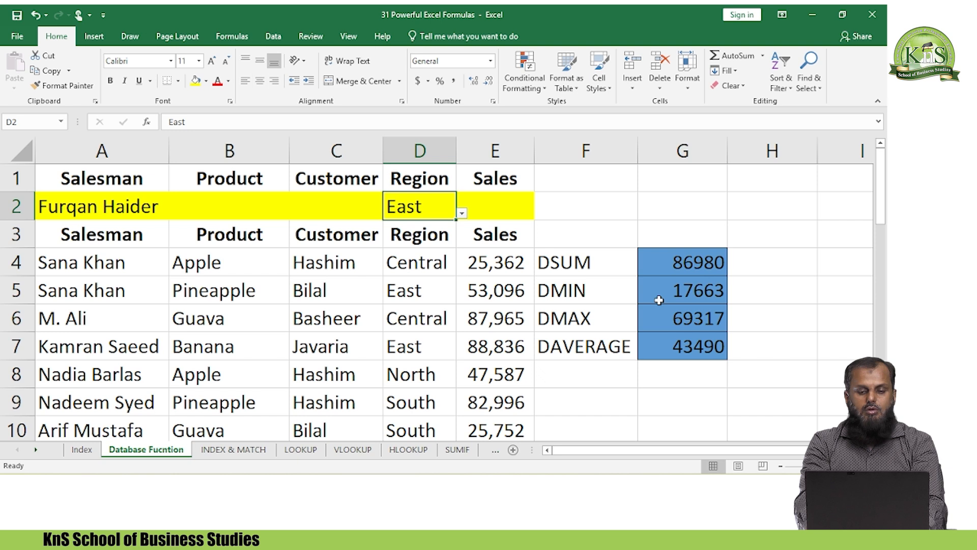
Step: Review the database function results in column G for the new salesman and East region, returning to D2
{"action": "key", "text": "Right"}
{"action": "key", "text": "Right"}
{"action": "key", "text": "Right"}
{"action": "key", "text": "Down"}
{"action": "key", "text": "Down"}
{"action": "key", "text": "Down"}
{"action": "key", "text": "Down"}
{"action": "key", "text": "Down"}
{"action": "key", "text": "Down"}
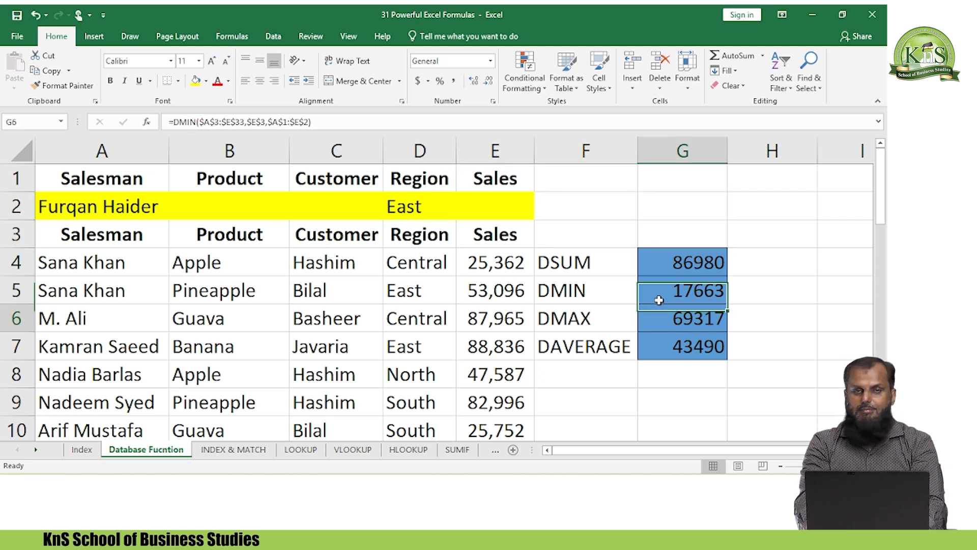
{"action": "key", "text": "Up"}
{"action": "key", "text": "Up"}
{"action": "key", "text": "Up"}
{"action": "key", "text": "Left"}
{"action": "key", "text": "Left"}
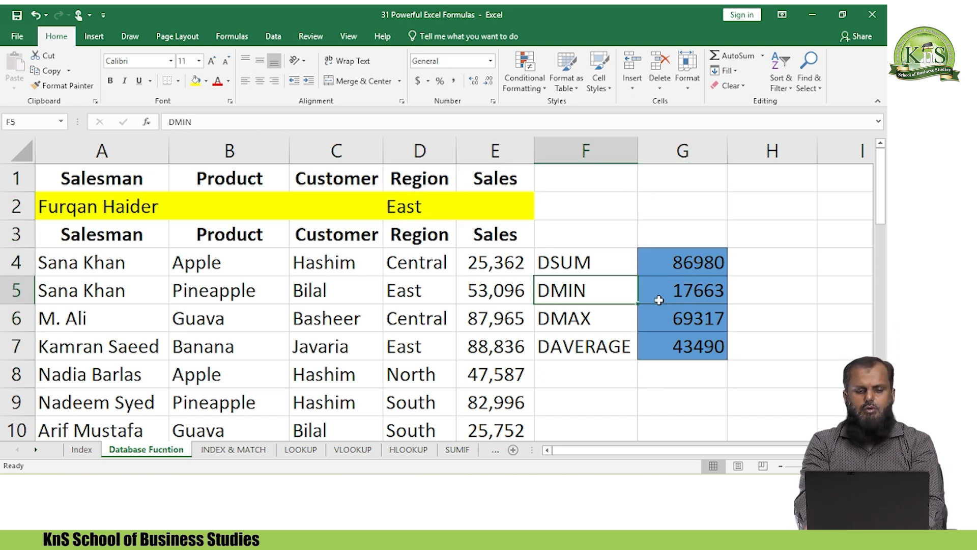
{"action": "key", "text": "Up"}
{"action": "key", "text": "Up"}
{"action": "key", "text": "Up"}
{"action": "key", "text": "Up"}
{"action": "key", "text": "Left"}
{"action": "key", "text": "Down"}
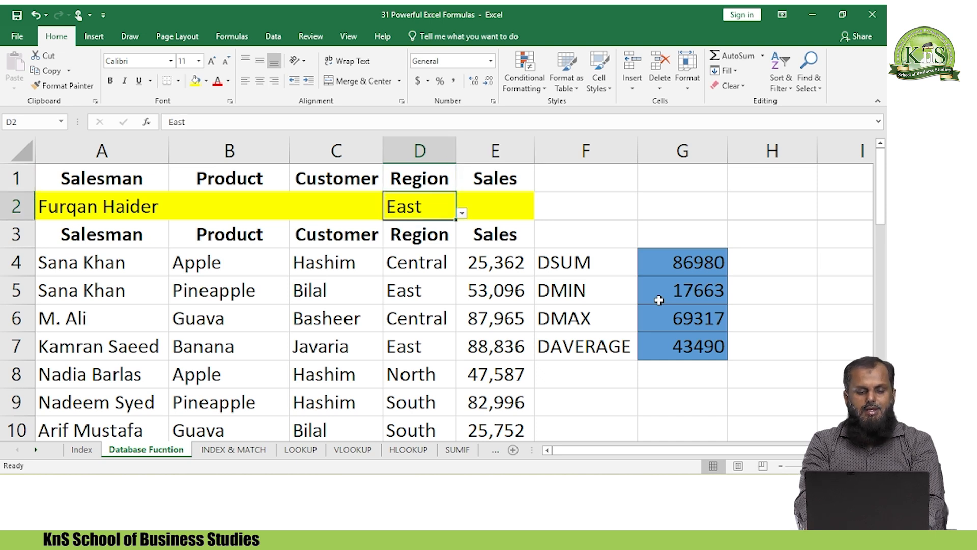
Step: Change the Region criterion in D2 to North for the current salesman
{"action": "key", "text": "alt+Down"}
{"action": "key", "text": "Down"}
{"action": "key", "text": "Down"}
{"action": "key", "text": "Down"}
{"action": "key", "text": "Down"}
{"action": "key", "text": "Down"}
{"action": "key", "text": "Down"}
{"action": "key", "text": "Down"}
{"action": "key", "text": "Down"}
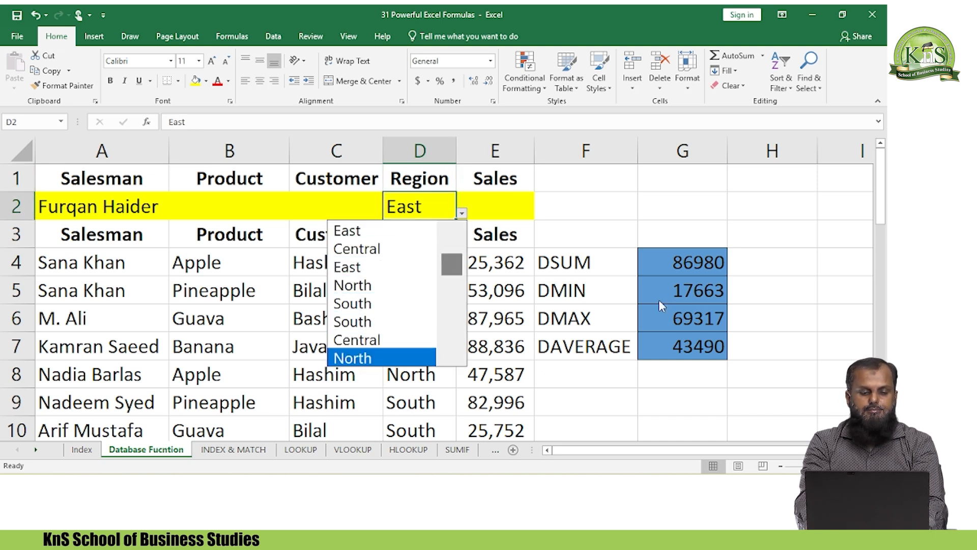
{"action": "key", "text": "Return"}
{"action": "key", "text": "Return"}
Step: Change the Region criterion in D2 to Central for the same salesman
{"action": "key", "text": "Up"}
{"action": "key", "text": "alt+Down"}
{"action": "key", "text": "Down"}
{"action": "key", "text": "Down"}
{"action": "key", "text": "Down"}
{"action": "key", "text": "Down"}
{"action": "key", "text": "Down"}
{"action": "key", "text": "Down"}
{"action": "key", "text": "Up"}
{"action": "key", "text": "Up"}
{"action": "key", "text": "Up"}
{"action": "key", "text": "Up"}
{"action": "key", "text": "Up"}
{"action": "key", "text": "Up"}
{"action": "key", "text": "Up"}
{"action": "key", "text": "Up"}
{"action": "key", "text": "Up"}
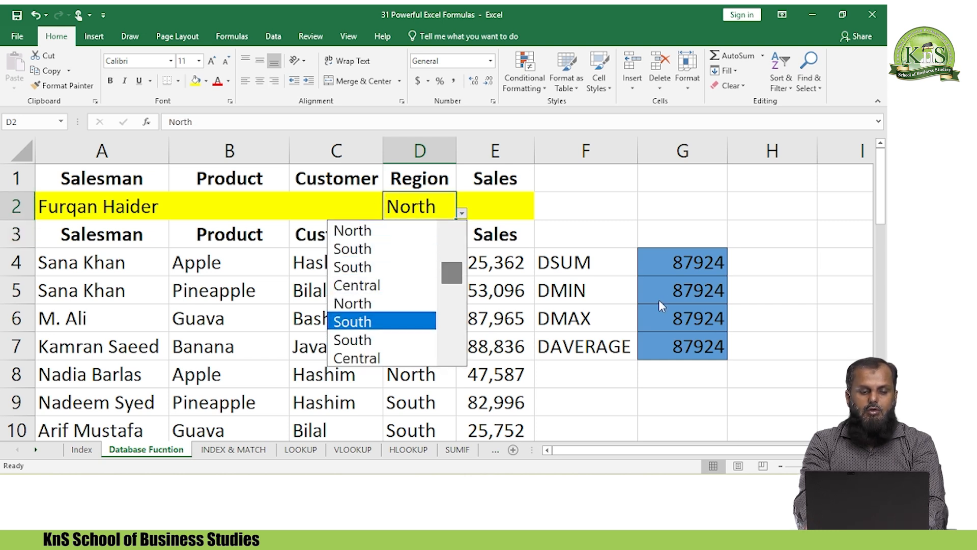
{"action": "key", "text": "Up"}
{"action": "key", "text": "Return"}
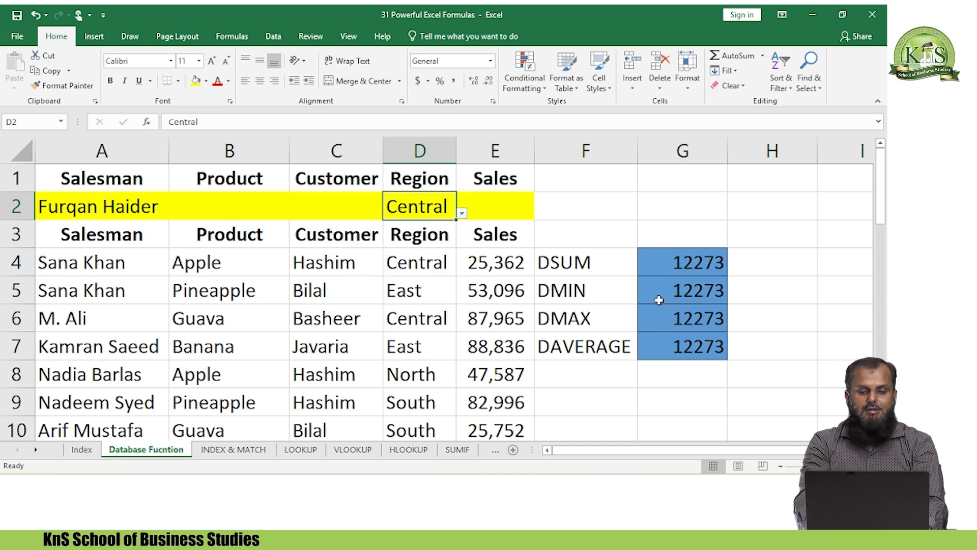
{"action": "key", "text": "Return"}
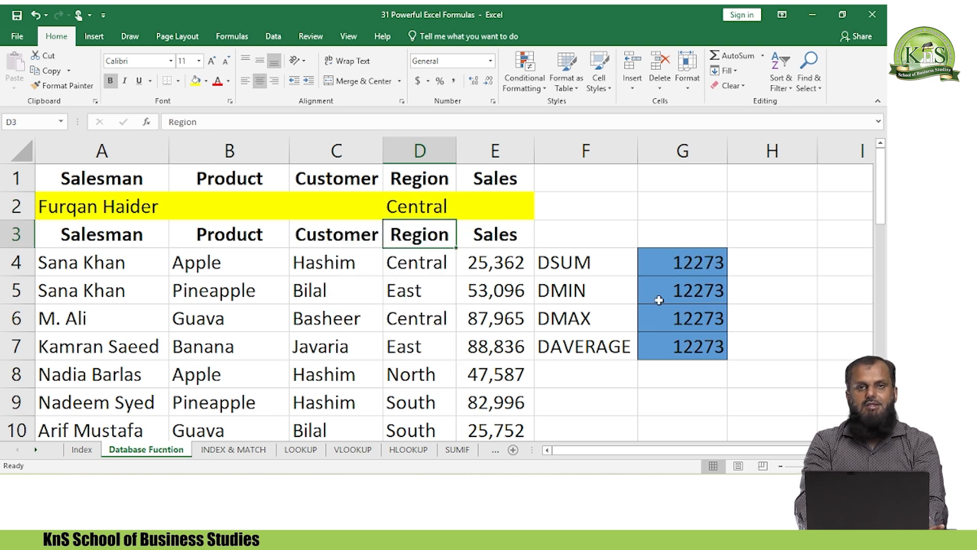
Step: Review the DSUM, DMIN, DMAX and DAVERAGE results and their labels against the salesman and Central region criteria
{"action": "key", "text": "Left"}
{"action": "key", "text": "Left"}
{"action": "key", "text": "Left"}
{"action": "key", "text": "Up"}
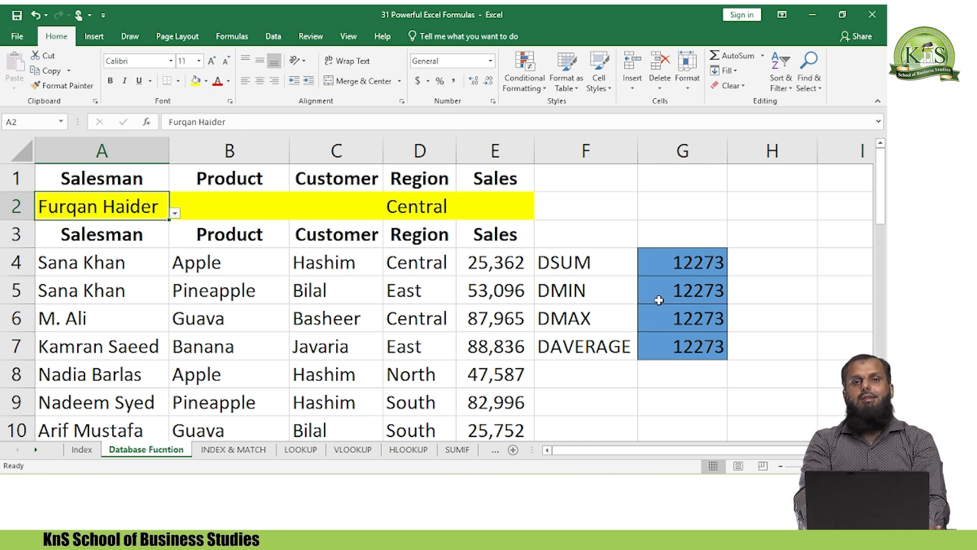
{"action": "key", "text": "Down"}
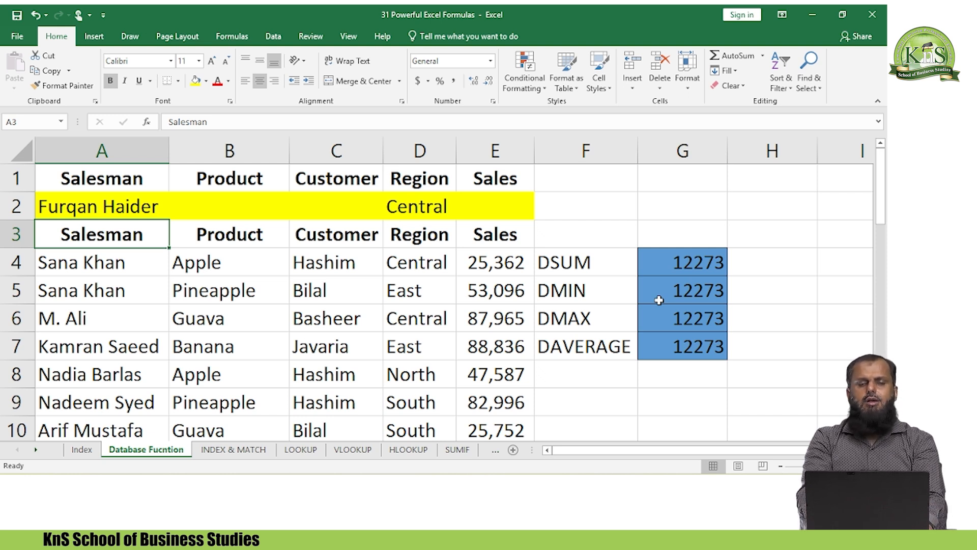
{"action": "key", "text": "Right"}
{"action": "key", "text": "Right"}
{"action": "key", "text": "Down"}
{"action": "key", "text": "Right"}
{"action": "key", "text": "Right"}
{"action": "key", "text": "Right"}
{"action": "key", "text": "Down"}
{"action": "key", "text": "Right"}
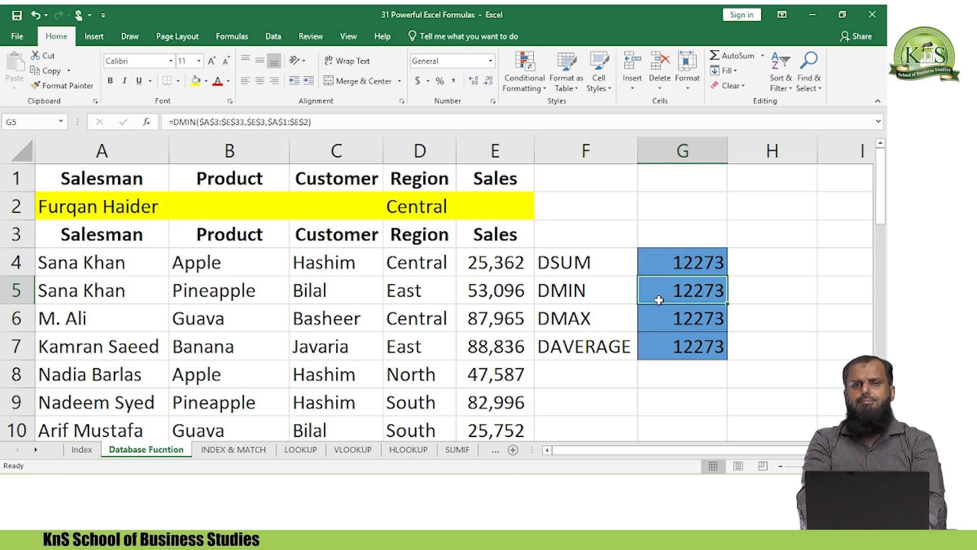
{"action": "key", "text": "Up"}
{"action": "key", "text": "Left"}
{"action": "key", "text": "Left"}
{"action": "key", "text": "Down"}
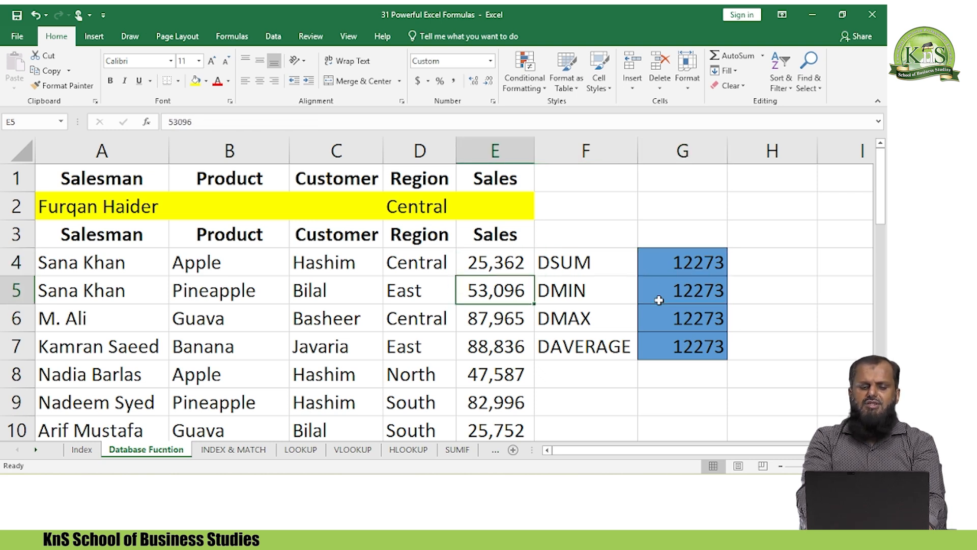
{"action": "key", "text": "Right"}
{"action": "key", "text": "Right"}
{"action": "key", "text": "Down"}
{"action": "key", "text": "Up"}
{"action": "key", "text": "Up"}
{"action": "key", "text": "Down"}
{"action": "key", "text": "Down"}
{"action": "key", "text": "Left"}
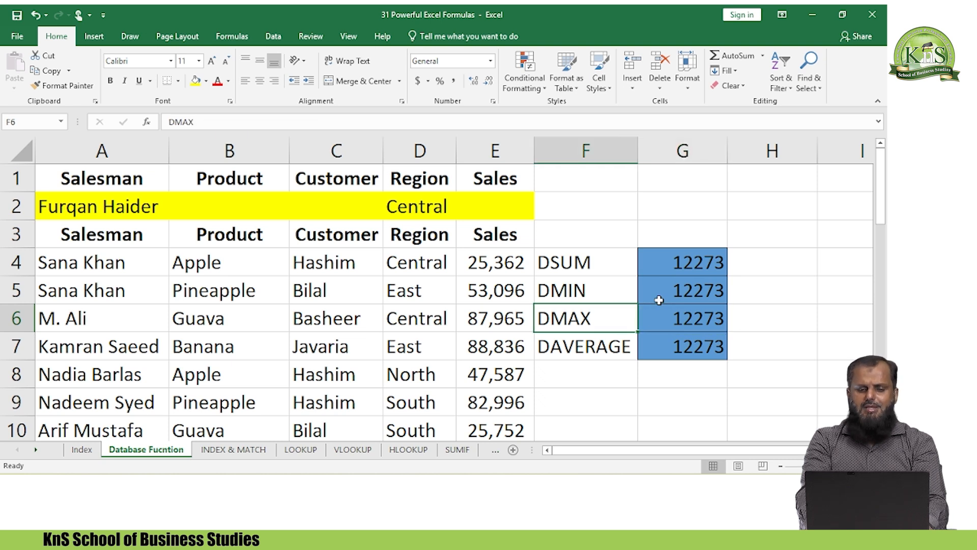
{"action": "key", "text": "Down"}
{"action": "key", "text": "Up"}
{"action": "key", "text": "Up"}
{"action": "key", "text": "Up"}
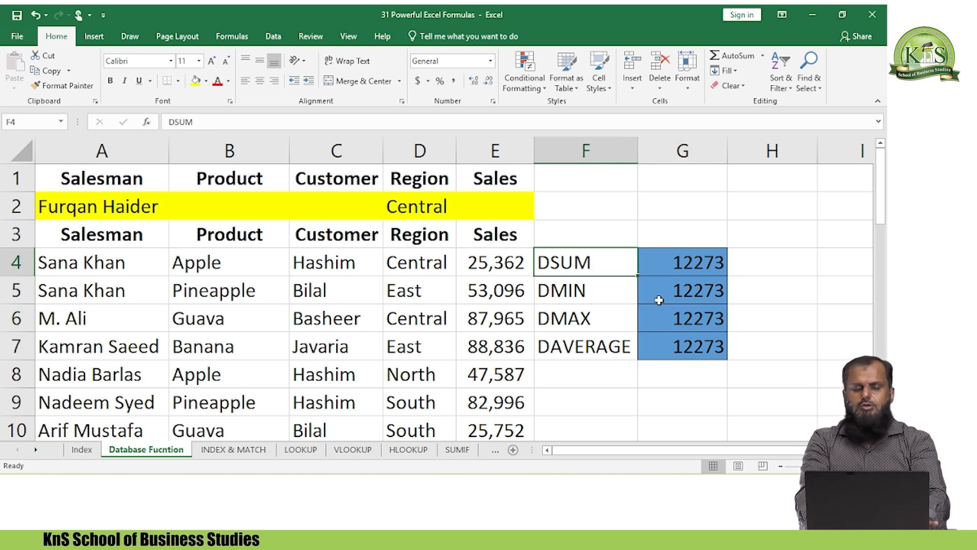
{"action": "key", "text": "Down"}
{"action": "key", "text": "Down"}
{"action": "key", "text": "Left"}
{"action": "key", "text": "Left"}
{"action": "key", "text": "Left"}
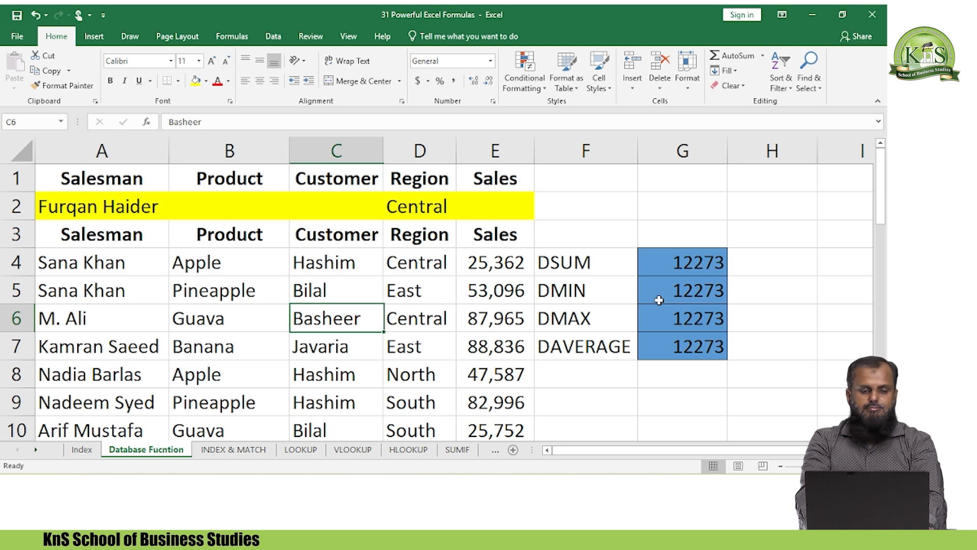
Step: Clear the Region criterion in D2 and the Salesman criterion in A2
{"action": "key", "text": "Up"}
{"action": "key", "text": "Up"}
{"action": "key", "text": "Up"}
{"action": "key", "text": "Up"}
{"action": "key", "text": "Right"}
{"action": "key", "text": "Right"}
{"action": "key", "text": "Left"}
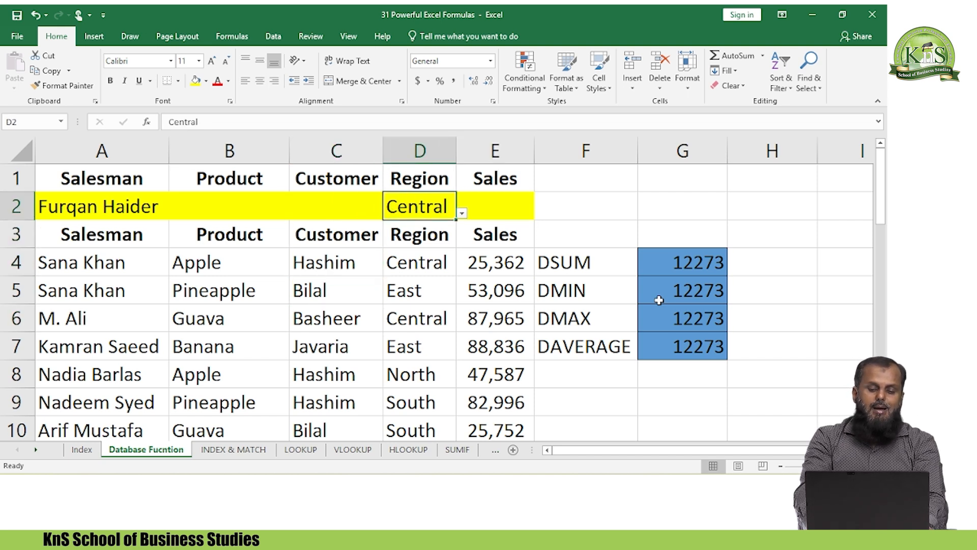
{"action": "key", "text": "Delete"}
{"action": "key", "text": "Left"}
{"action": "key", "text": "Left"}
{"action": "key", "text": "Left"}
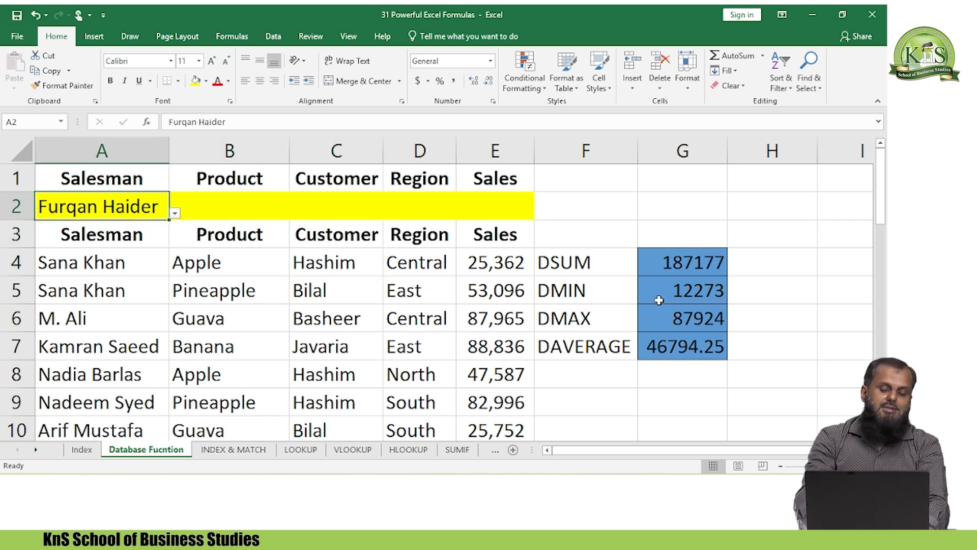
{"action": "key", "text": "Delete"}
Step: Enter >25000 as the Sales criterion in E2
{"action": "key", "text": "Right"}
{"action": "key", "text": "Right"}
{"action": "key", "text": "Right"}
{"action": "key", "text": "Right"}
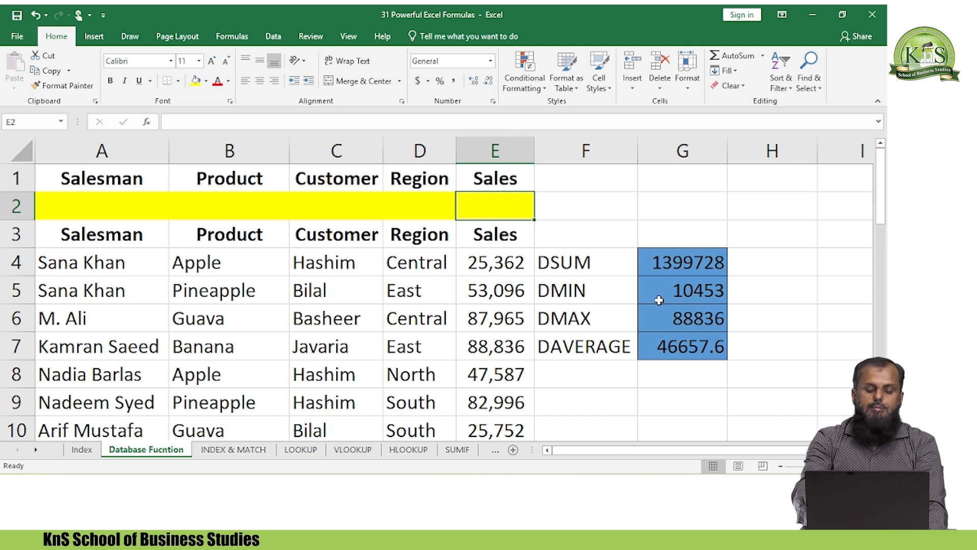
{"action": "type", "text": ">"}
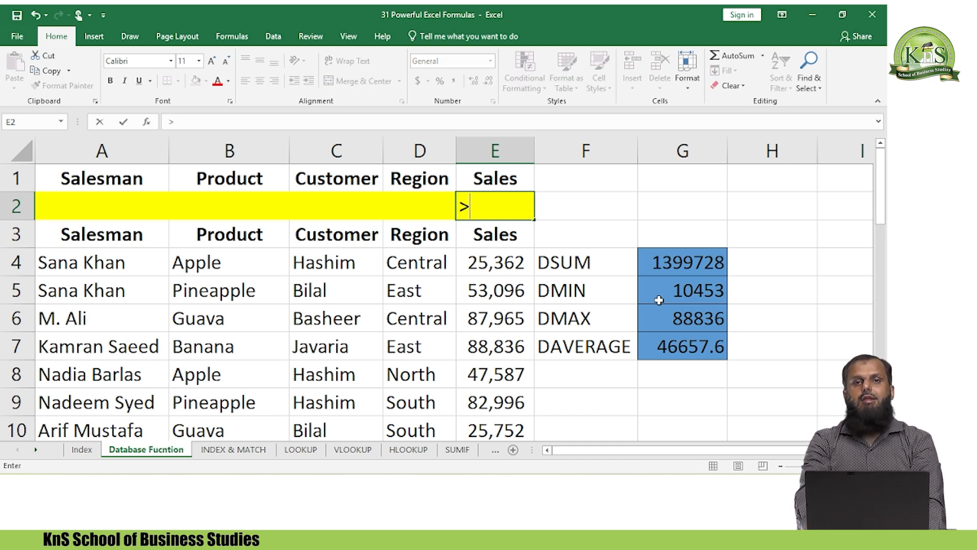
{"action": "type", "text": "2"}
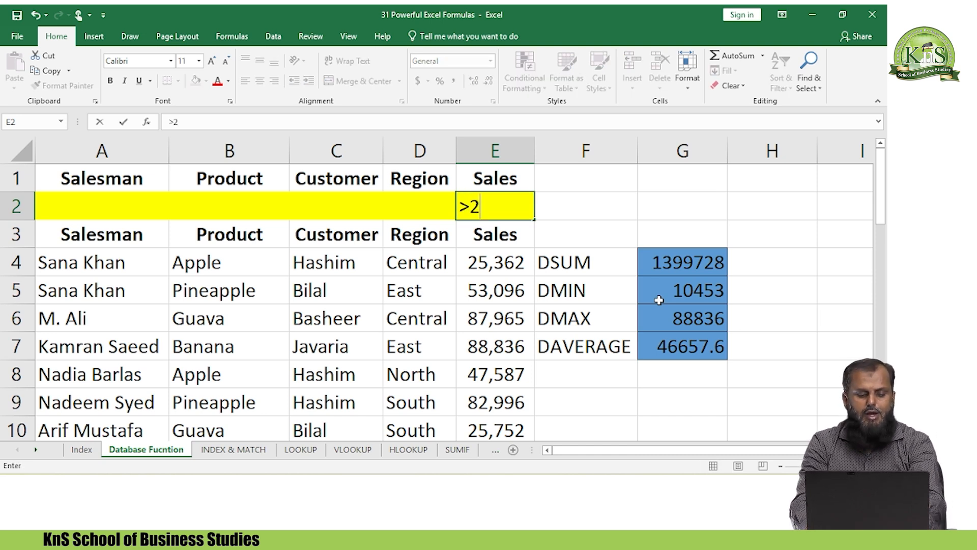
{"action": "type", "text": "5000"}
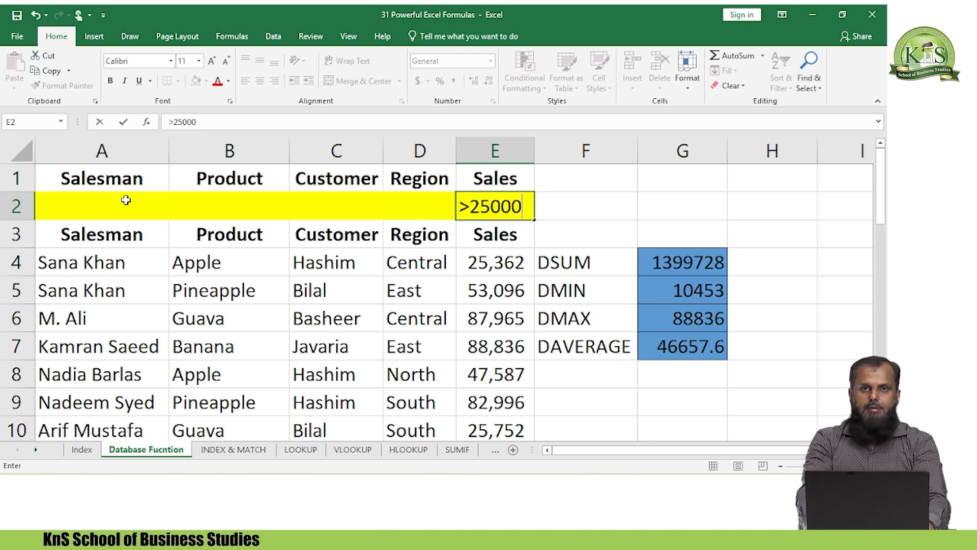
{"action": "key", "text": "Return"}
Step: Review the database function results and formulas in G4:G7 for sales above 25000, comparing them with the criterion in E2
{"action": "key", "text": "Down"}
{"action": "key", "text": "Down"}
{"action": "key", "text": "Right"}
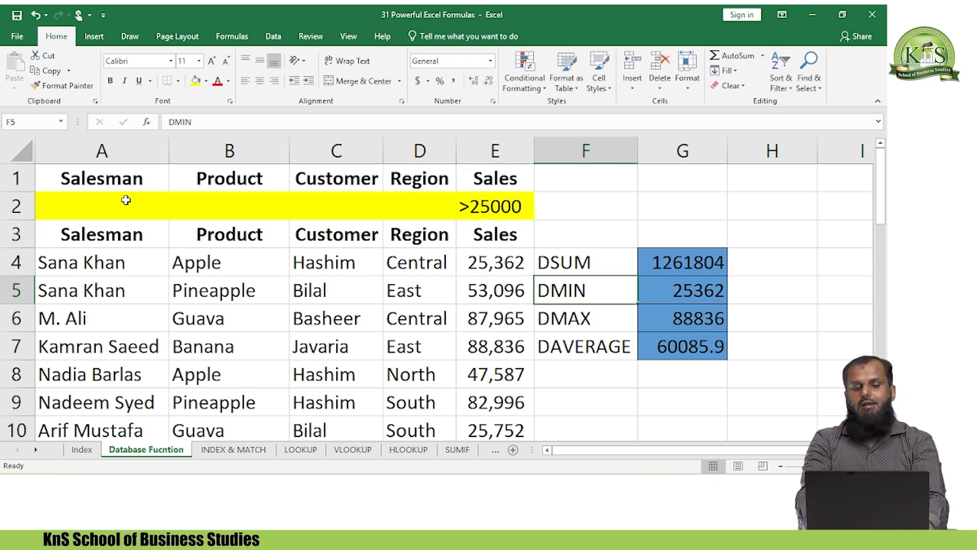
{"action": "key", "text": "Right"}
{"action": "key", "text": "Up"}
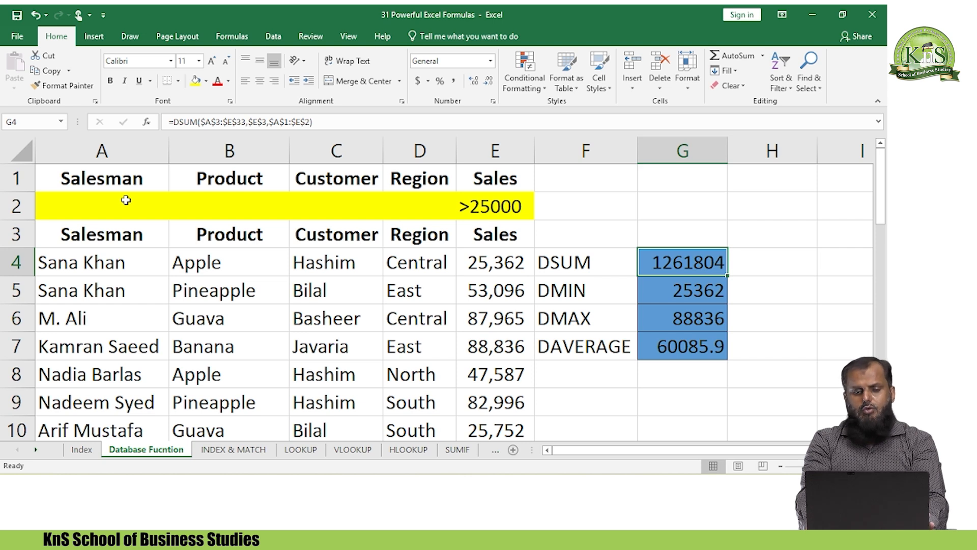
{"action": "key", "text": "Left"}
{"action": "key", "text": "Left"}
{"action": "key", "text": "Down"}
{"action": "key", "text": "Up"}
{"action": "key", "text": "Up"}
{"action": "key", "text": "Up"}
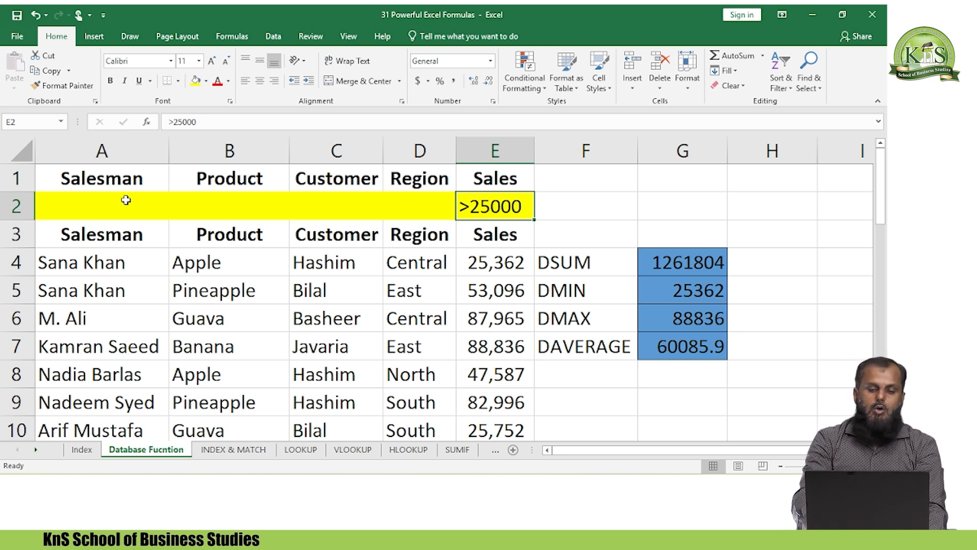
{"action": "key", "text": "Right"}
{"action": "key", "text": "Right"}
{"action": "key", "text": "Down"}
{"action": "key", "text": "Down"}
{"action": "key", "text": "Down"}
{"action": "key", "text": "Down"}
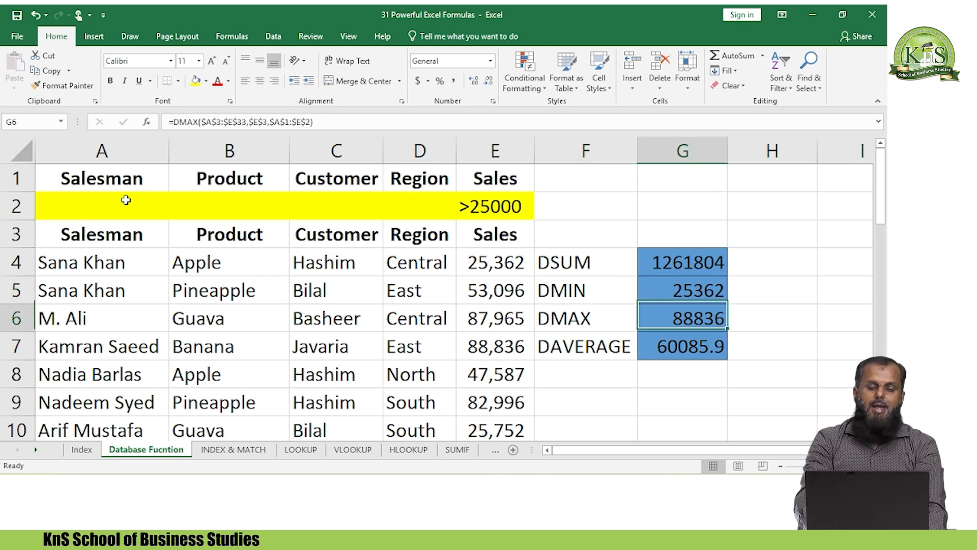
{"action": "key", "text": "Down"}
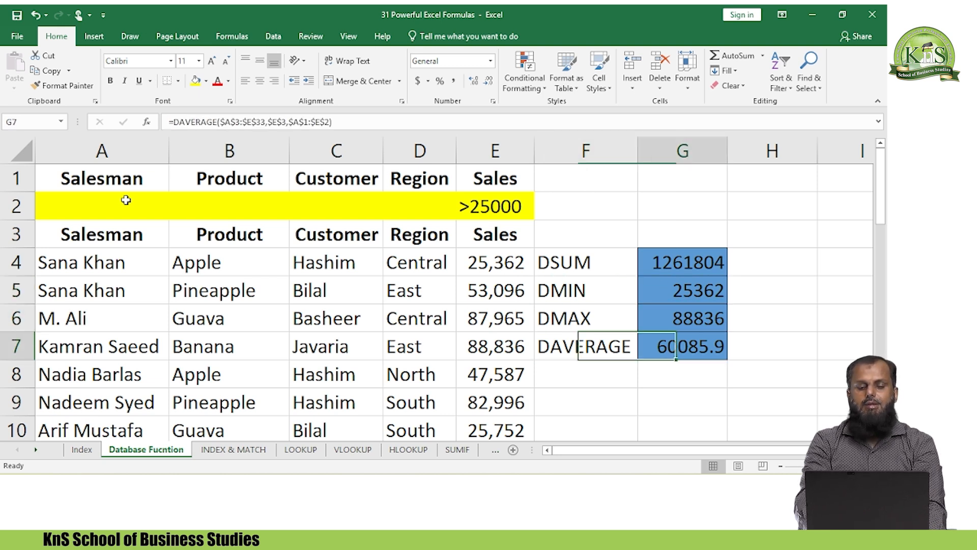
{"action": "key", "text": "Up"}
{"action": "key", "text": "Up"}
{"action": "key", "text": "Up"}
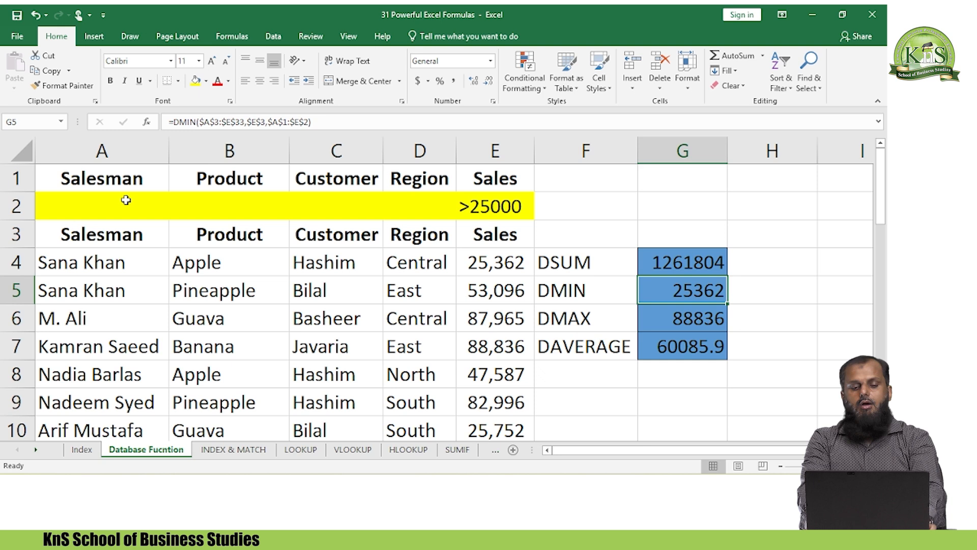
Step: Set the Salesman criterion in A2 to the second entry in its list, keeping the >25000 Sales criterion
{"action": "key", "text": "Left"}
{"action": "key", "text": "Left"}
{"action": "key", "text": "Up"}
{"action": "key", "text": "Up"}
{"action": "key", "text": "Left"}
{"action": "key", "text": "Left"}
{"action": "key", "text": "Left"}
{"action": "key", "text": "Left"}
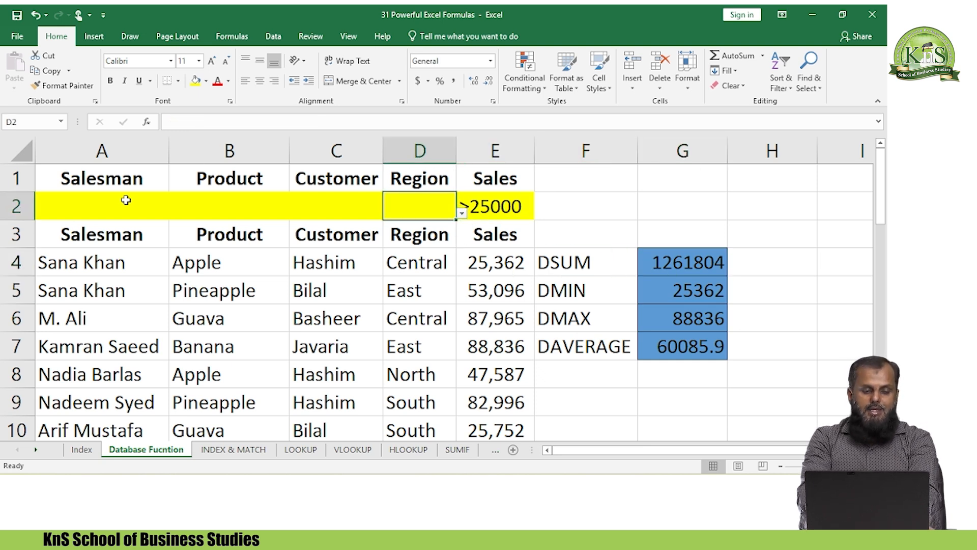
{"action": "key", "text": "alt+Down"}
{"action": "key", "text": "Down"}
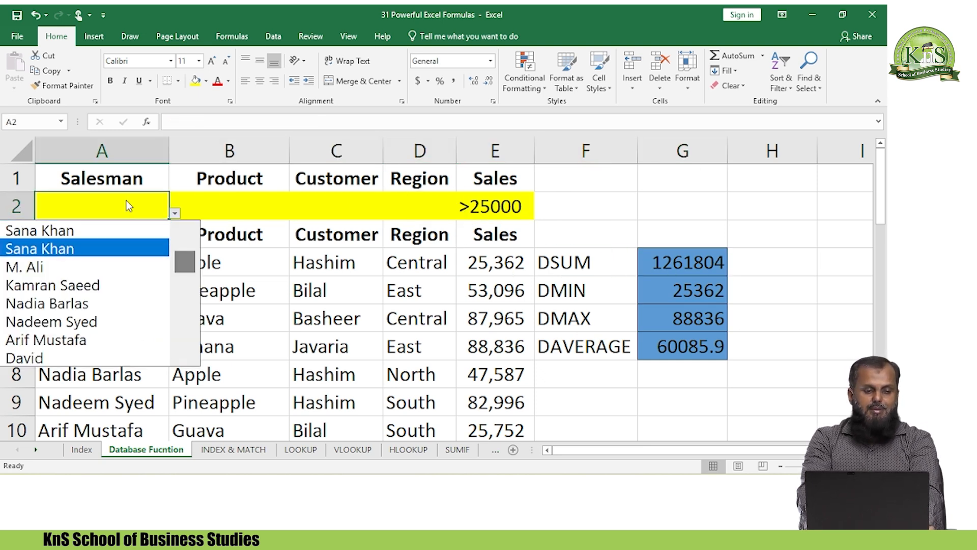
{"action": "key", "text": "Return"}
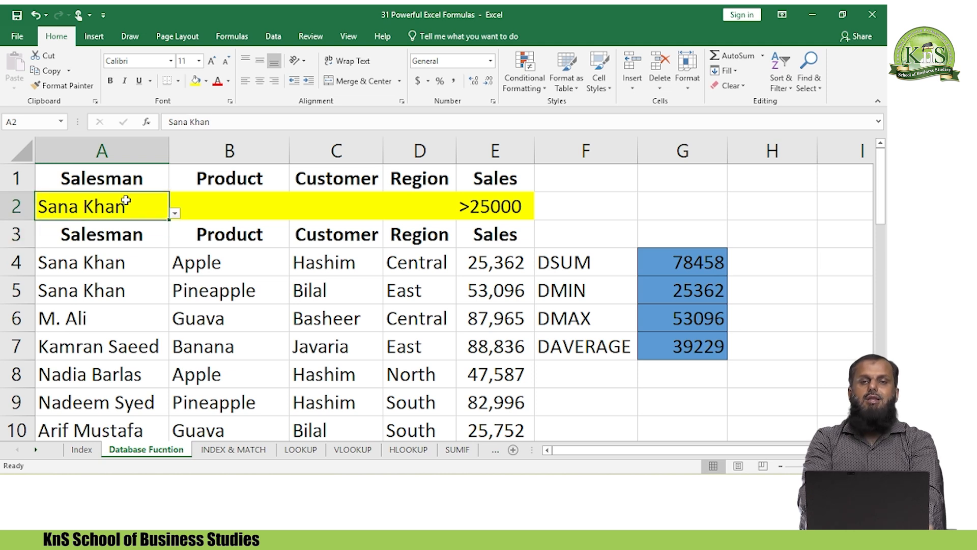
Step: Clear the Sales criterion in E2, leaving only the Salesman criterion in A2
{"action": "key", "text": "Right"}
{"action": "key", "text": "Right"}
{"action": "key", "text": "Right"}
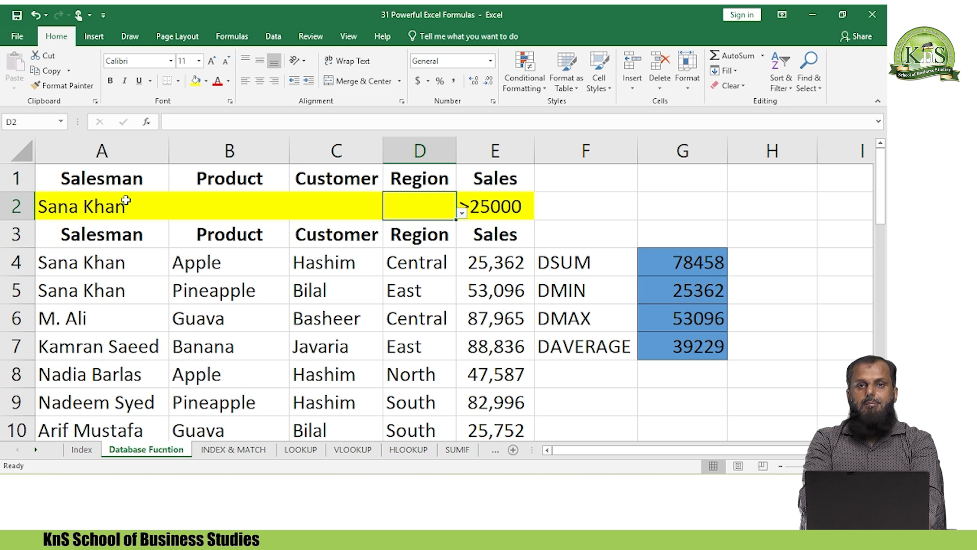
{"action": "key", "text": "Right"}
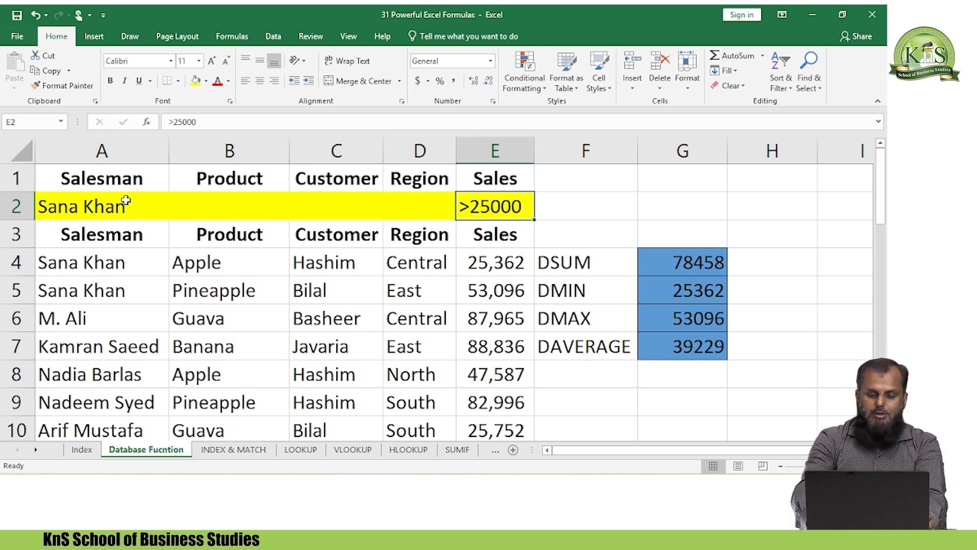
{"action": "key", "text": "Delete"}
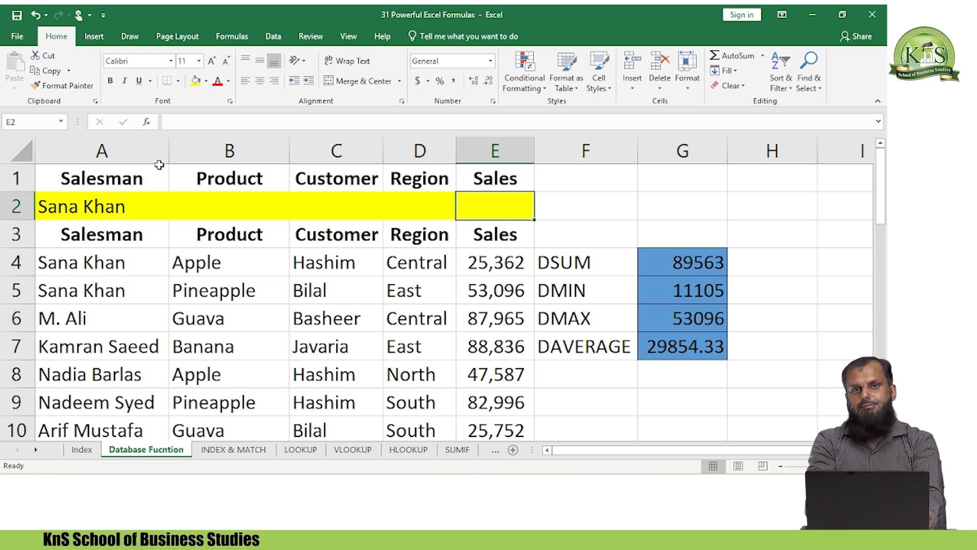
Step: Clear all remaining criteria from the criteria row A2:E2
{"action": "left_click", "coordinate": [670, 270]}
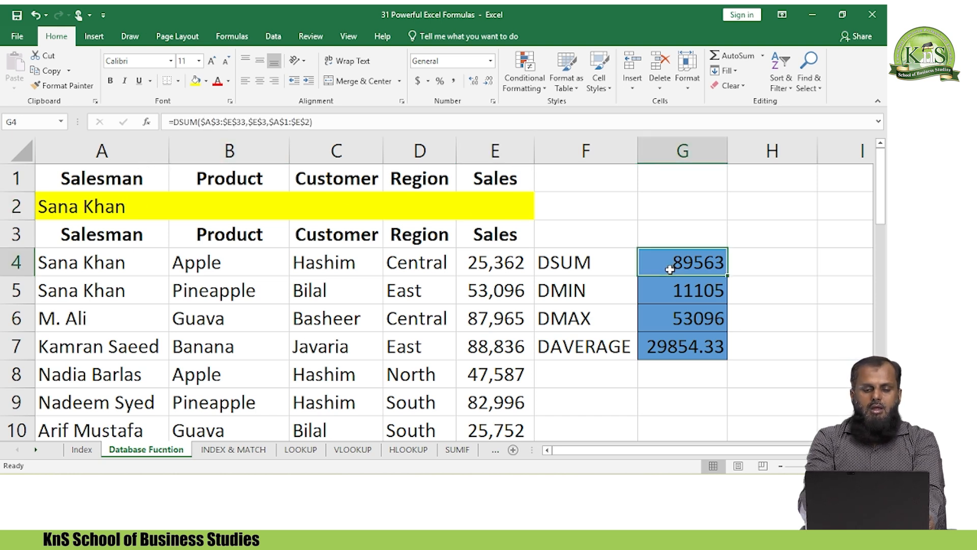
{"action": "key", "text": "Return"}
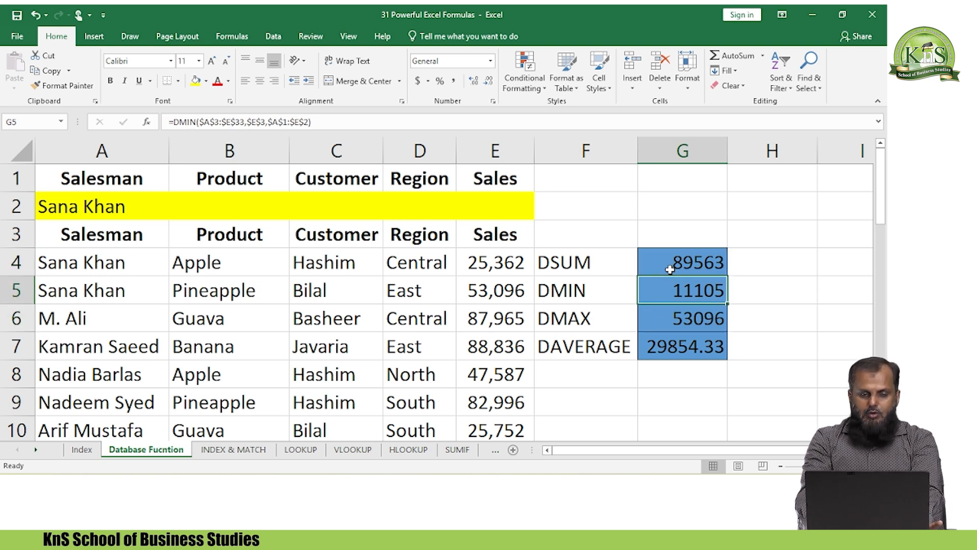
{"action": "key", "text": "Home"}
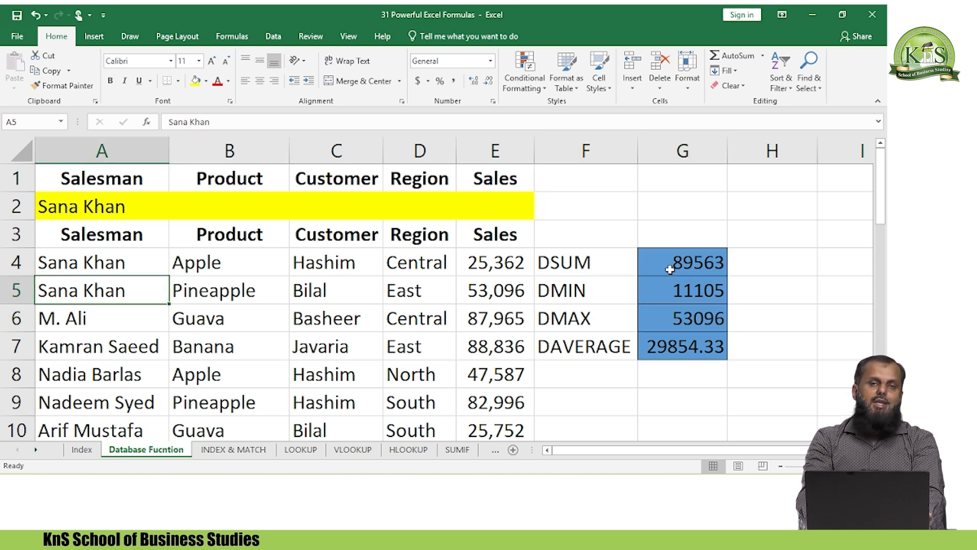
{"action": "key", "text": "Up"}
{"action": "key", "text": "Up"}
{"action": "key", "text": "Up"}
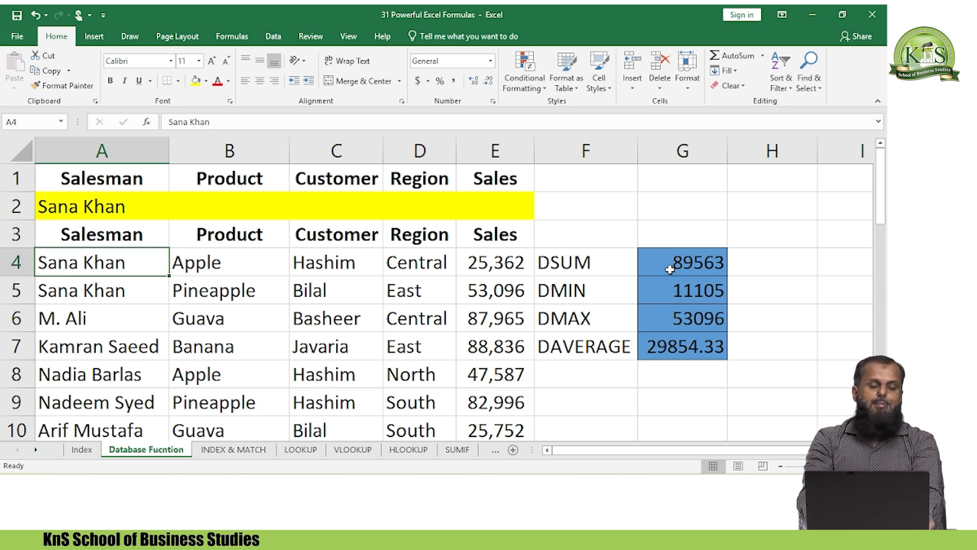
{"action": "key", "text": "shift+Right"}
{"action": "key", "text": "shift+Right"}
{"action": "key", "text": "shift+Right"}
{"action": "key", "text": "shift+Right"}
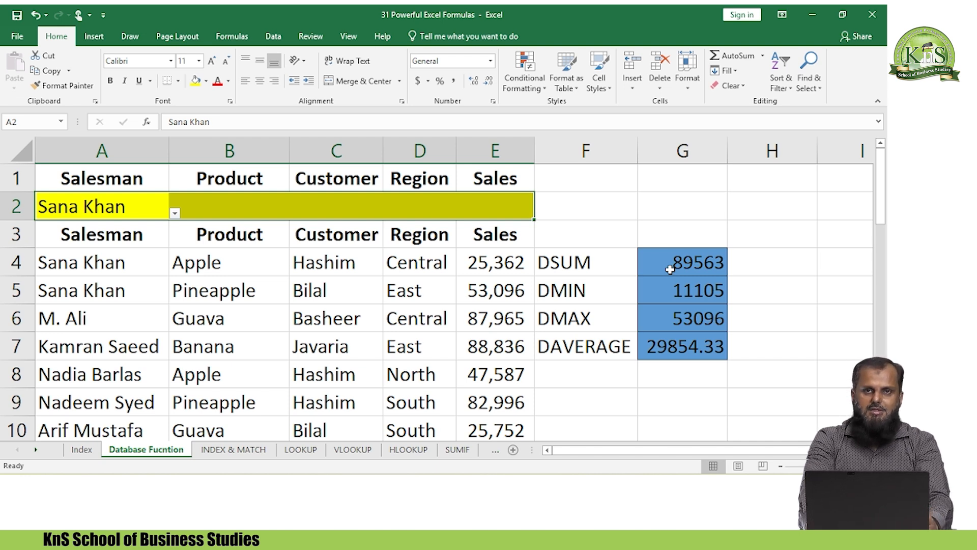
{"action": "key", "text": "Delete"}
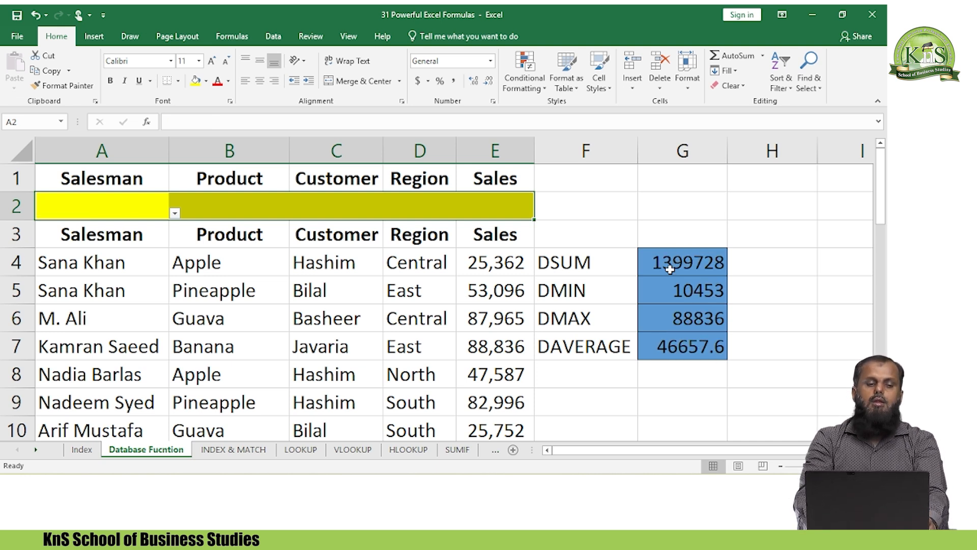
Step: Examine the drop-down list attached to the empty Salesman criterion cell A2
{"action": "key", "text": "Down"}
{"action": "key", "text": "Down"}
{"action": "key", "text": "Up"}
{"action": "key", "text": "Up"}
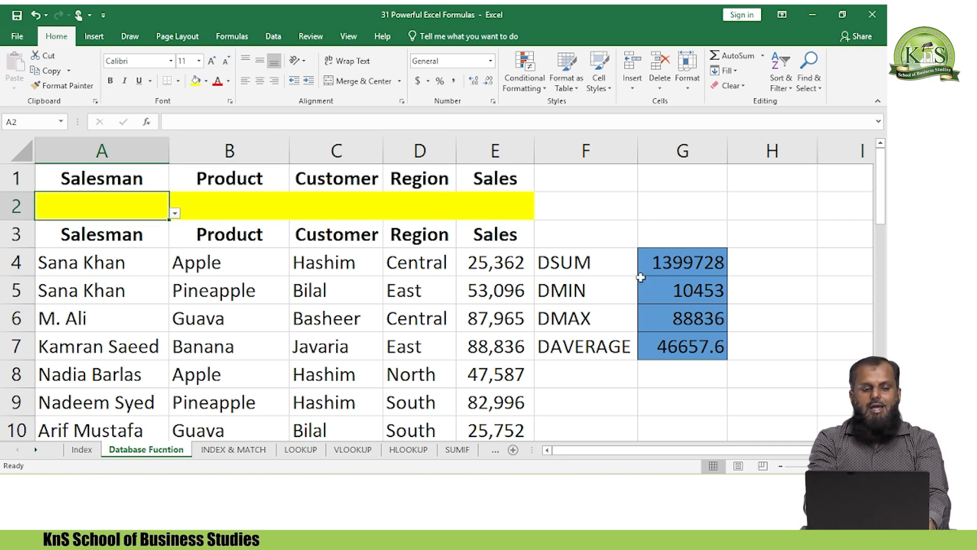
{"action": "left_click", "coordinate": [173, 213]}
{"action": "left_click", "coordinate": [139, 209]}
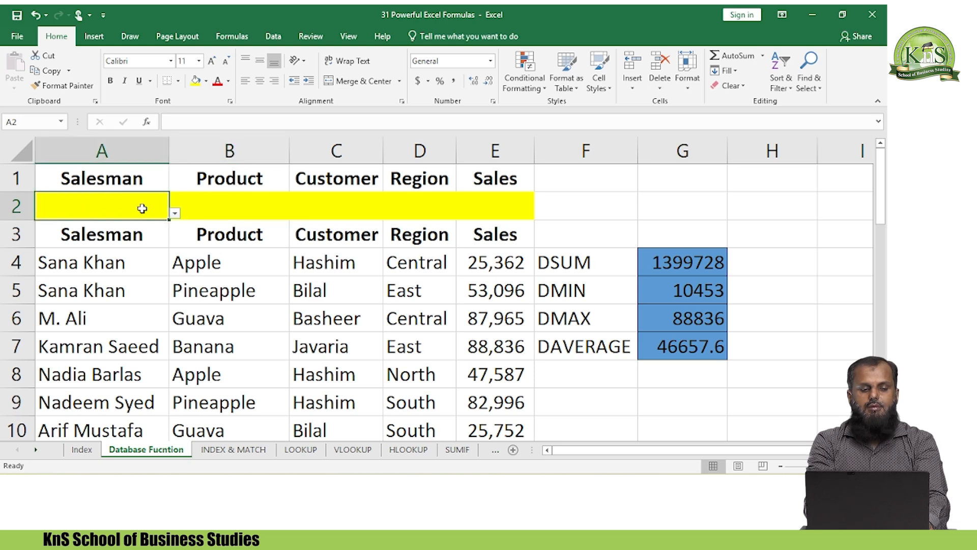
{"action": "left_click", "coordinate": [174, 212]}
{"action": "key", "text": "Escape"}
Step: Examine the Product column from the empty criterion cell B2 down through the last table records and back
{"action": "left_click", "coordinate": [229, 216]}
{"action": "key", "text": "ctrl+Down"}
{"action": "key", "text": "ctrl+Down"}
{"action": "key", "text": "Up"}
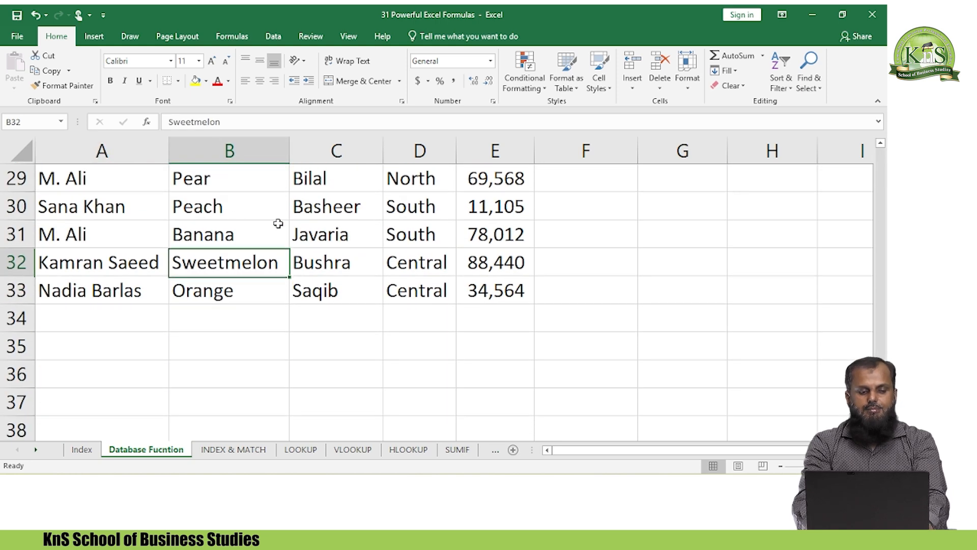
{"action": "key", "text": "ctrl+Up"}
{"action": "key", "text": "Down"}
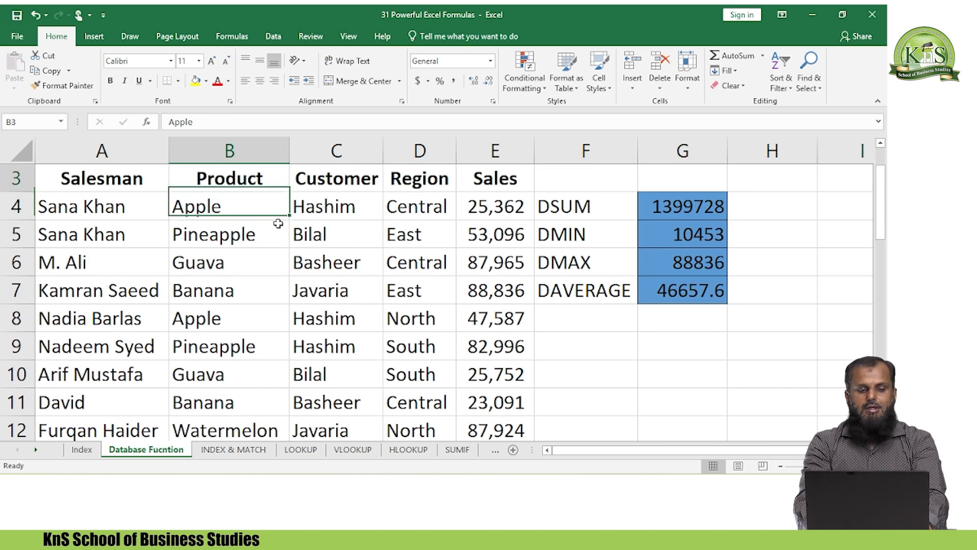
{"action": "key", "text": "Up"}
{"action": "key", "text": "Up"}
{"action": "key", "text": "Up"}
{"action": "key", "text": "Down"}
Step: Examine the drop-down lists of the Product, Customer and Region criteria in B2:D2 without choosing an entry
{"action": "key", "text": "alt+Down"}
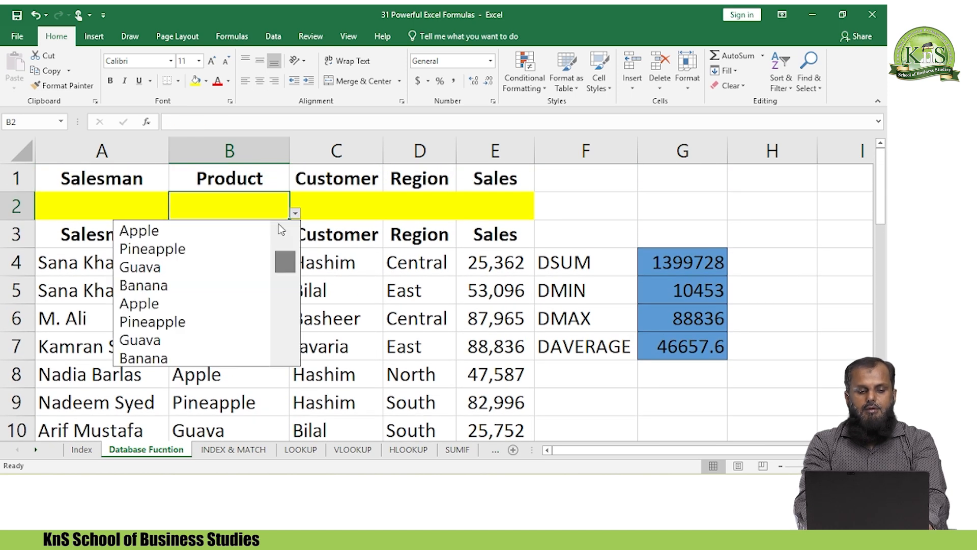
{"action": "type", "text": "`"}
{"action": "key", "text": "Return"}
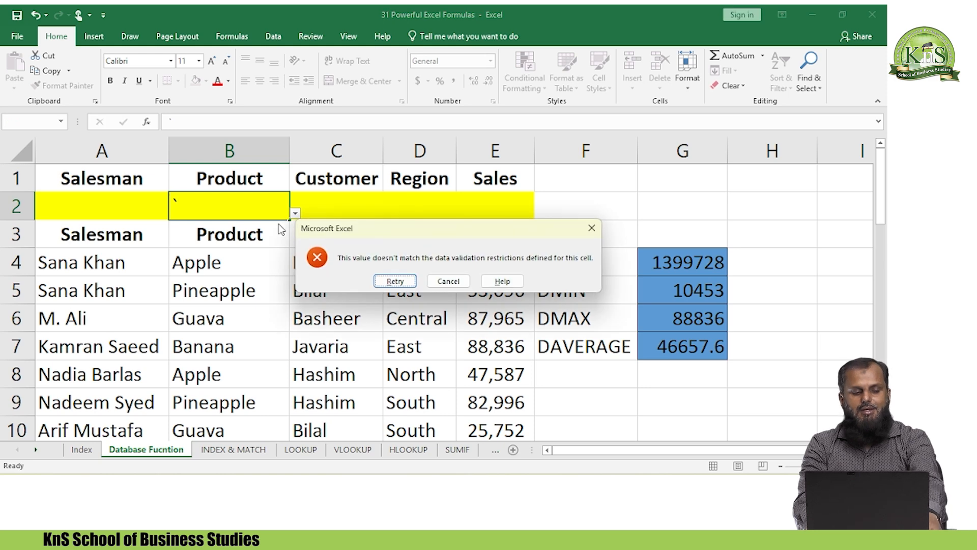
{"action": "key", "text": "Escape"}
{"action": "key", "text": "Right"}
{"action": "key", "text": "alt+Down"}
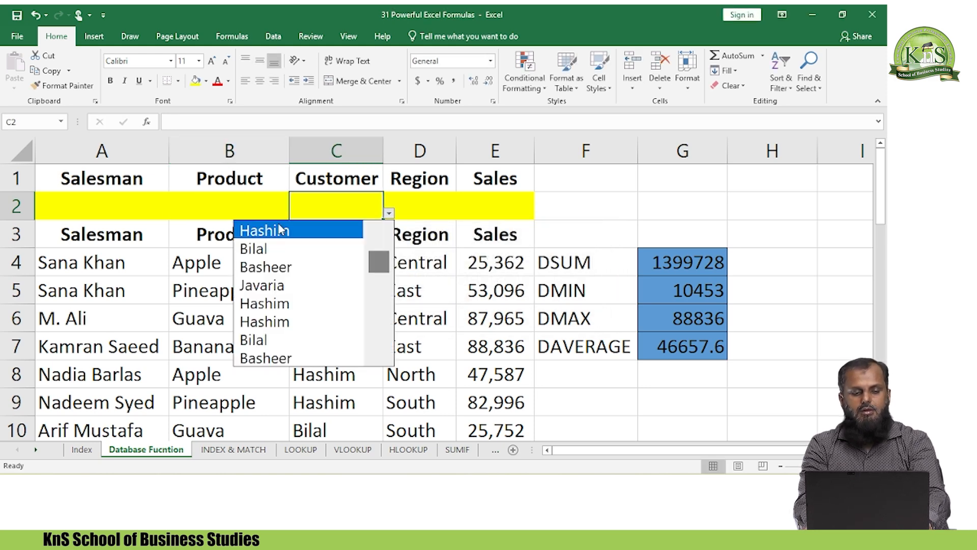
{"action": "key", "text": "Escape"}
{"action": "key", "text": "Right"}
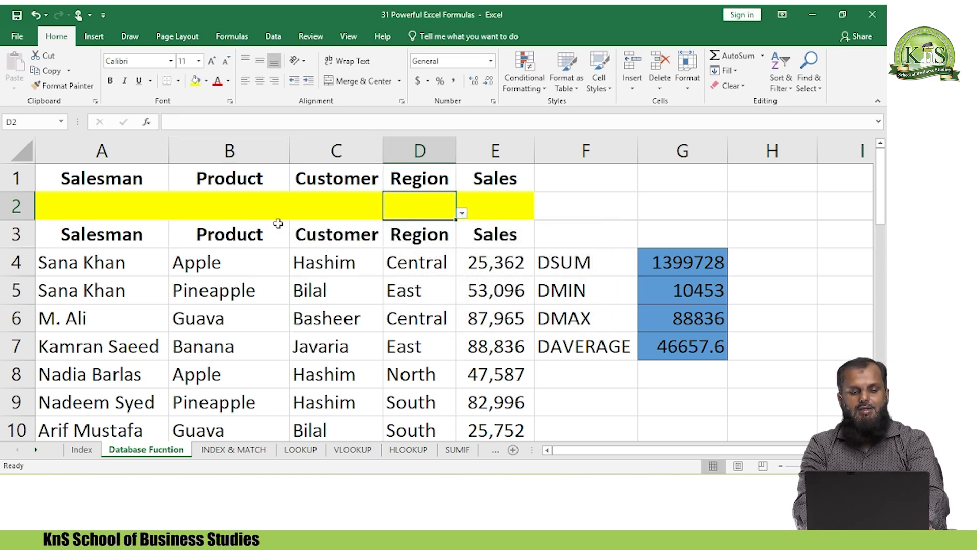
{"action": "key", "text": "alt+Down"}
{"action": "key", "text": "Down"}
{"action": "key", "text": "Down"}
{"action": "key", "text": "Down"}
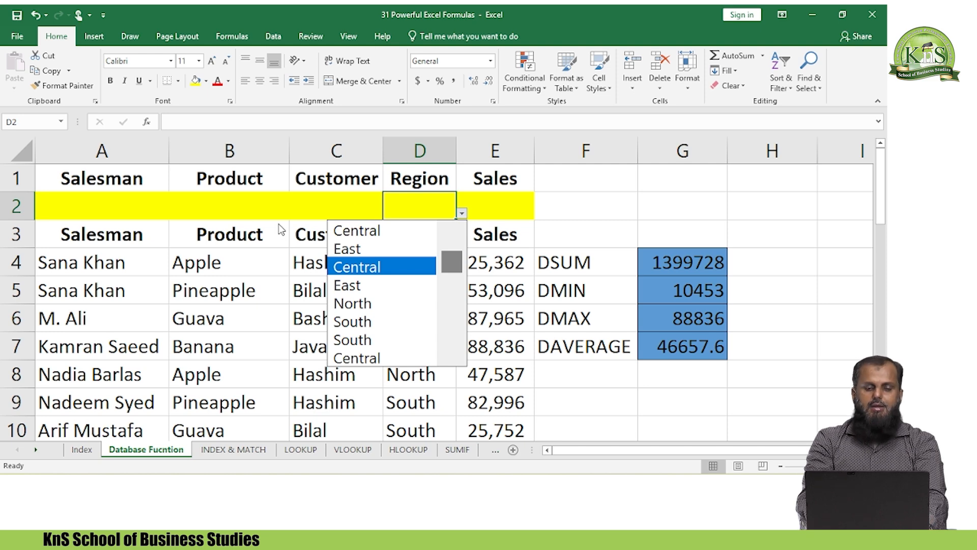
{"action": "key", "text": "Down"}
{"action": "key", "text": "Escape"}
Step: Enter the label "DropDown List" in cell I2
{"action": "key", "text": "Right"}
{"action": "key", "text": "Right"}
{"action": "key", "text": "Right"}
{"action": "key", "text": "Right"}
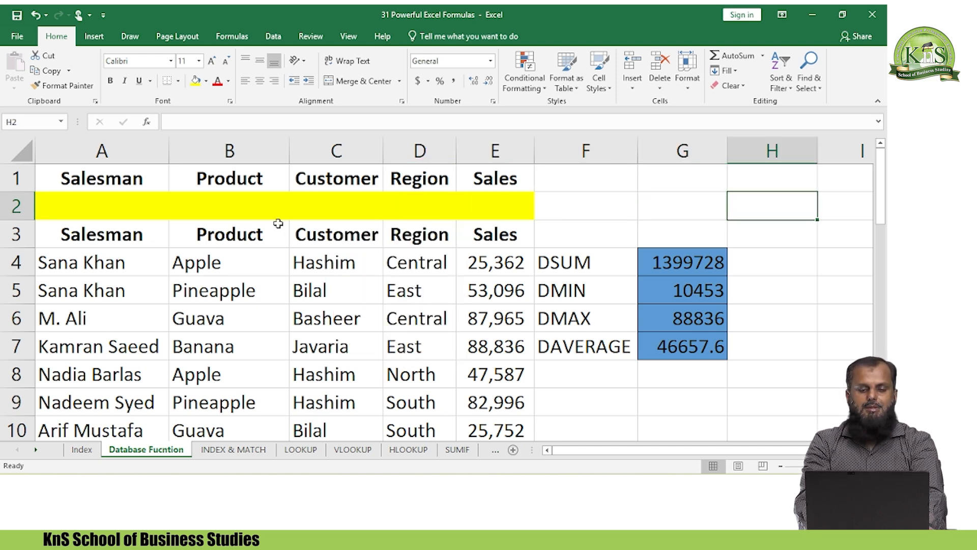
{"action": "key", "text": "Right"}
{"action": "key", "text": "Right"}
{"action": "key", "text": "Left"}
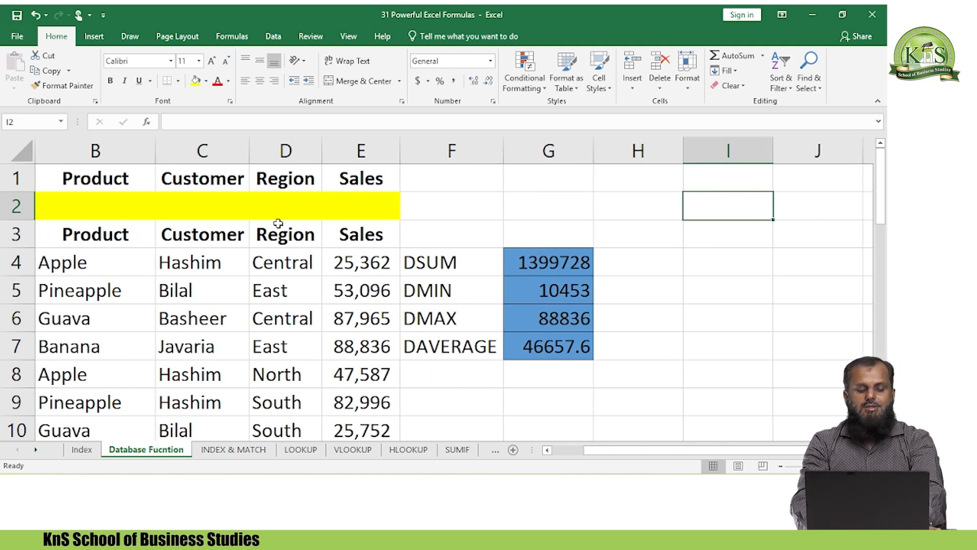
{"action": "type", "text": "Srop"}
{"action": "key", "text": "BackSpace"}
{"action": "key", "text": "BackSpace"}
{"action": "key", "text": "BackSpace"}
{"action": "key", "text": "BackSpace"}
{"action": "key", "text": "BackSpace"}
{"action": "type", "text": "Dri"}
{"action": "key", "text": "BackSpace"}
{"action": "type", "text": "opD"}
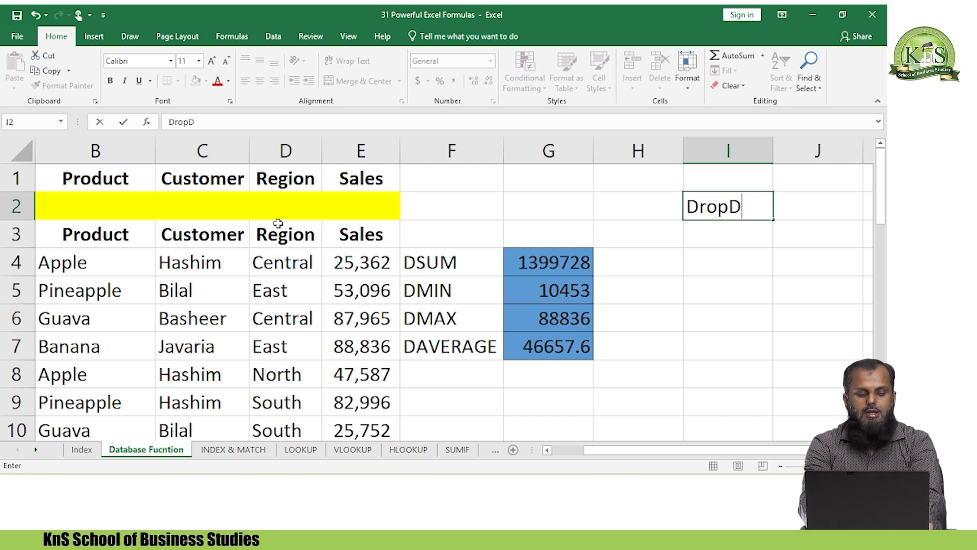
{"action": "type", "text": "own Loa"}
{"action": "key", "text": "BackSpace"}
{"action": "key", "text": "BackSpace"}
{"action": "type", "text": "ist"}
{"action": "key", "text": "Return"}
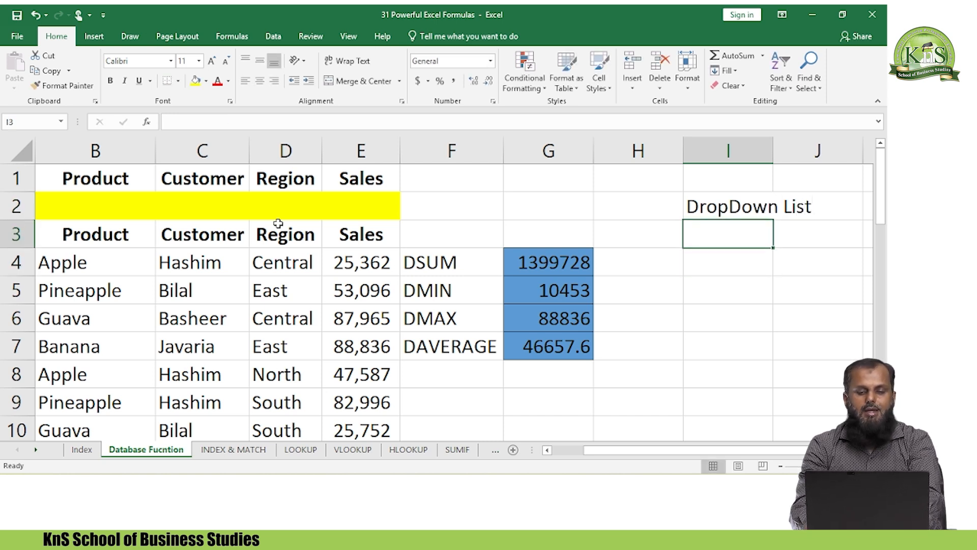
Step: Merge and center I1:K1 and enter the heading "Data Validation" in it
{"action": "scroll", "coordinate": [278, 223], "scroll_direction": "right", "scroll_amount": 2}
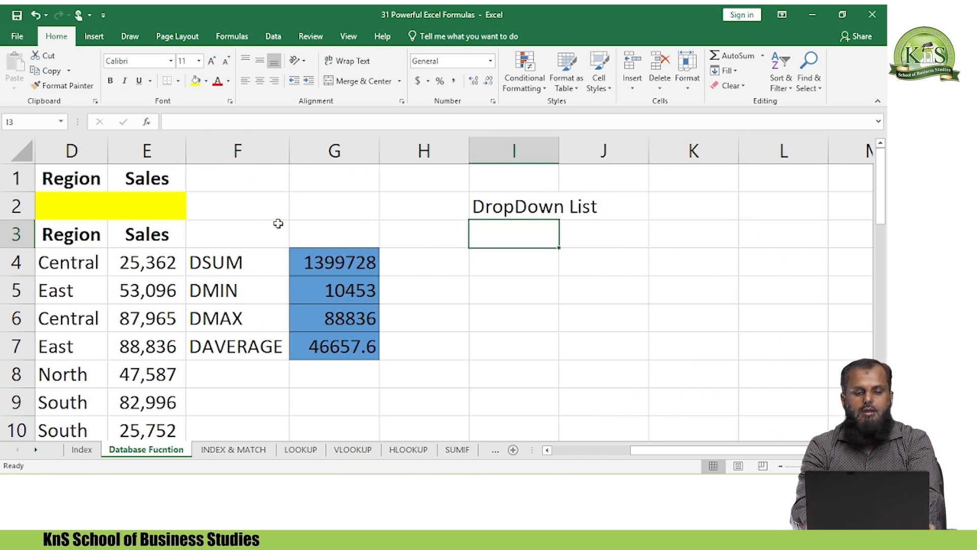
{"action": "key", "text": "Up"}
{"action": "key", "text": "Up"}
{"action": "key", "text": "shift+Right"}
{"action": "key", "text": "shift+Right"}
{"action": "type", "text": "hmc"}
{"action": "key", "text": "Escape"}
{"action": "key", "text": "alt+h"}
{"action": "type", "text": "mc"}
{"action": "type", "text": "Dat"}
{"action": "type", "text": "a V"}
{"action": "type", "text": "idation"}
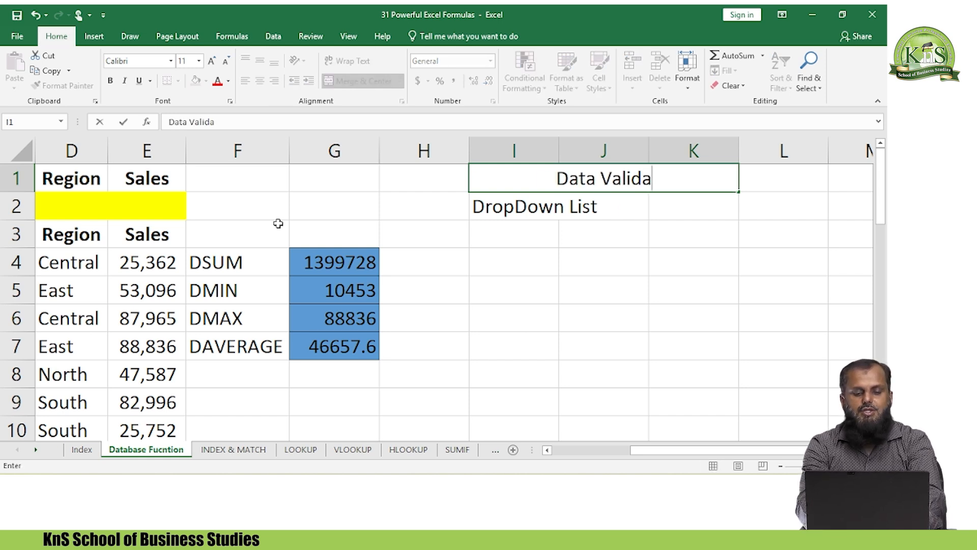
{"action": "key", "text": "Return"}
Step: Merge and center the "DropDown List" label across I2:J2
{"action": "key", "text": "Down"}
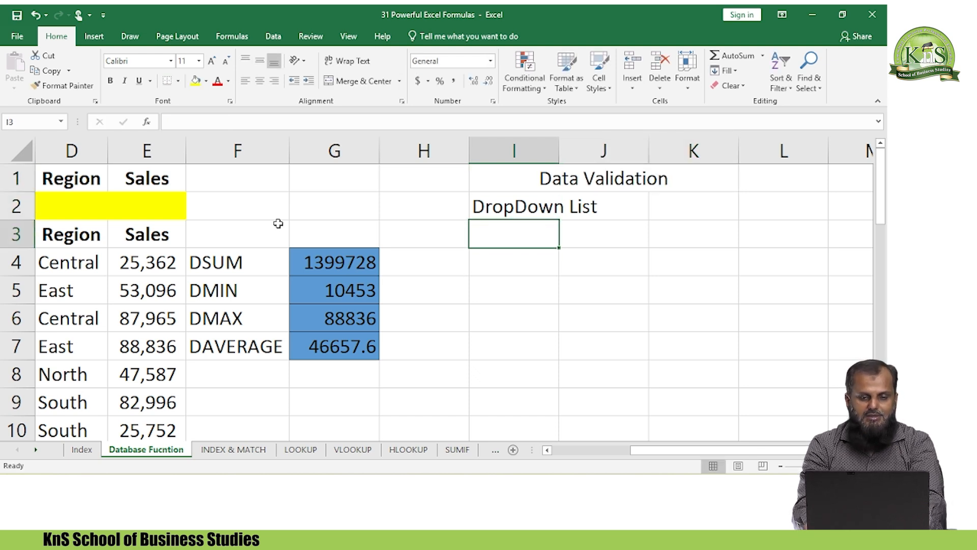
{"action": "key", "text": "Up"}
{"action": "key", "text": "shift+Right"}
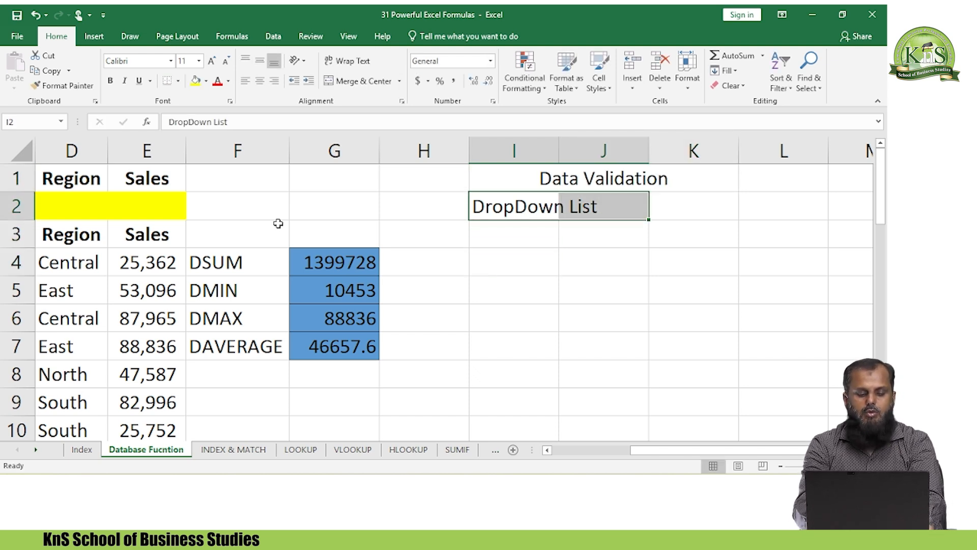
{"action": "key", "text": "alt+h"}
{"action": "key", "text": "m"}
{"action": "key", "text": "c"}
{"action": "key", "text": "Up"}
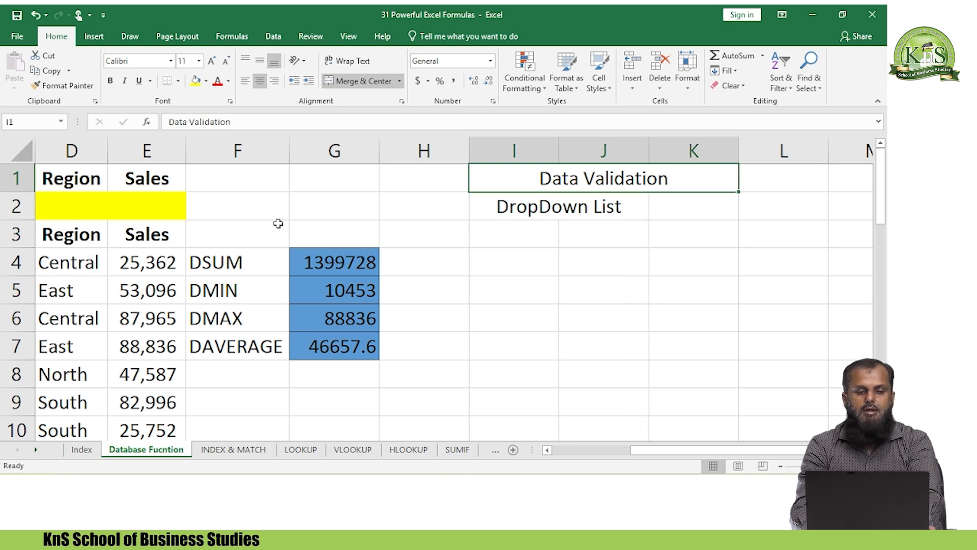
Step: Fill the merged "Data Validation" heading in I1:K1 with yellow
{"action": "key", "text": "Down"}
{"action": "key", "text": "Left"}
{"action": "key", "text": "Up"}
{"action": "key", "text": "Right"}
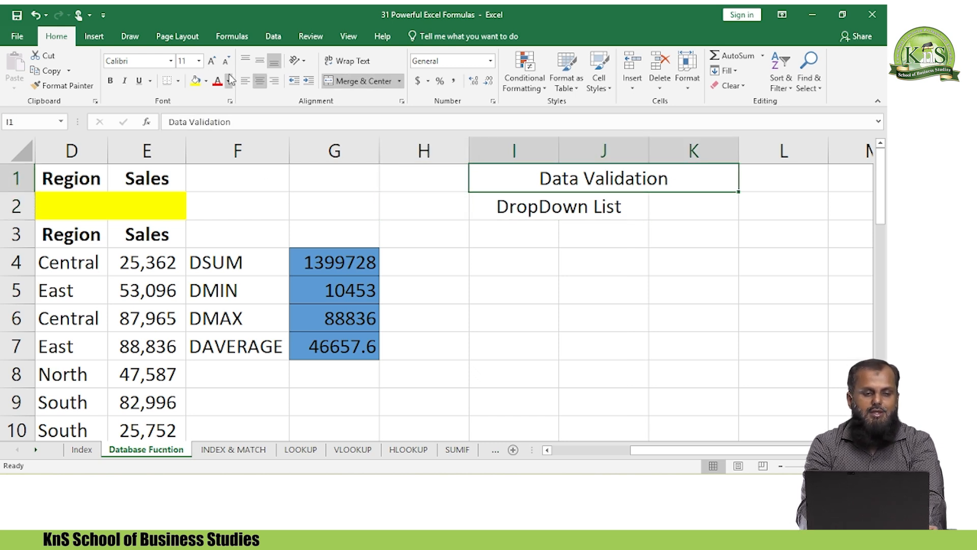
{"action": "left_click", "coordinate": [193, 81]}
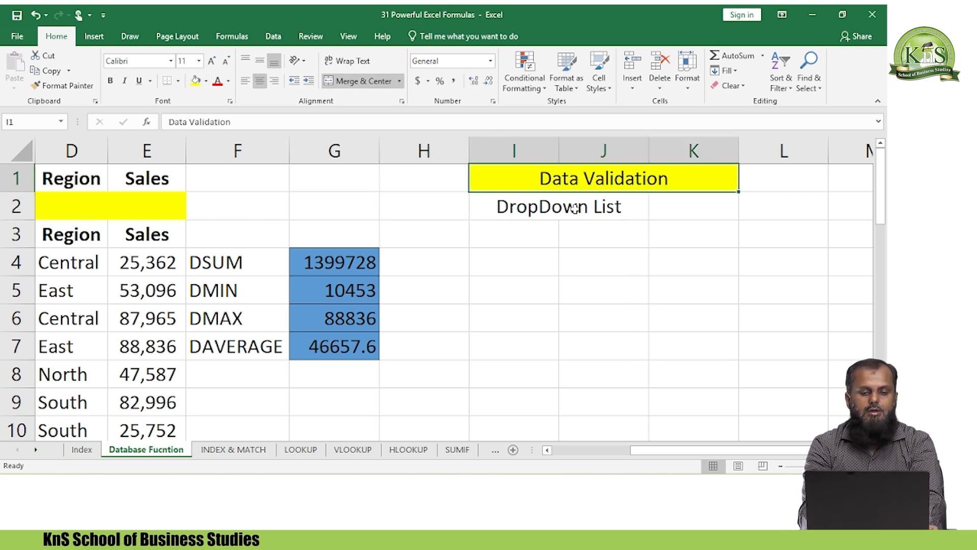
{"action": "key", "text": "Down"}
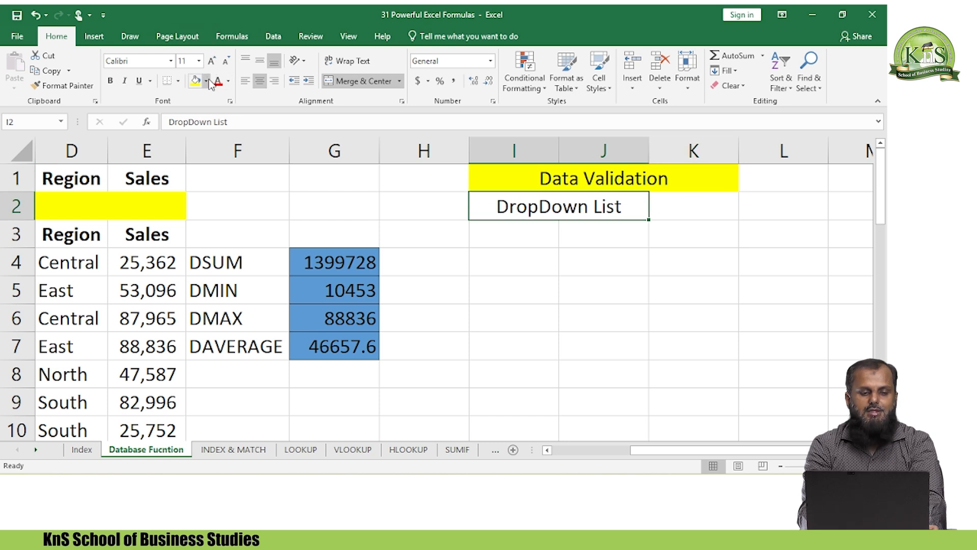
Step: Examine the Salesman names in column A from the table header in row 3 down to row 17
{"action": "left_click_drag", "start_coordinate": [510, 262], "coordinate": [534, 238]}
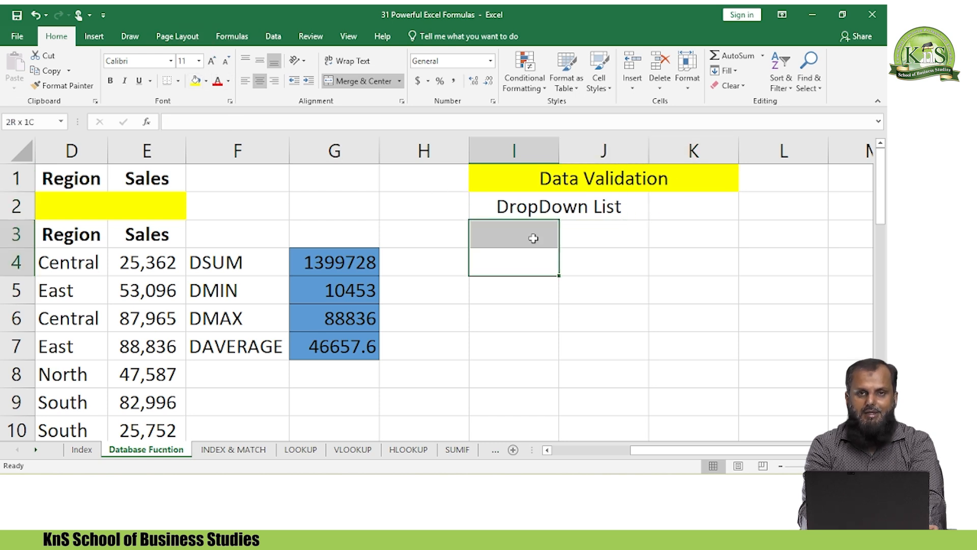
{"action": "left_click", "coordinate": [533, 238]}
{"action": "key", "text": "Left"}
{"action": "key", "text": "Left"}
{"action": "key", "text": "Left"}
{"action": "key", "text": "Left"}
{"action": "key", "text": "Left"}
{"action": "key", "text": "Left"}
{"action": "key", "text": "Left"}
{"action": "key", "text": "Left"}
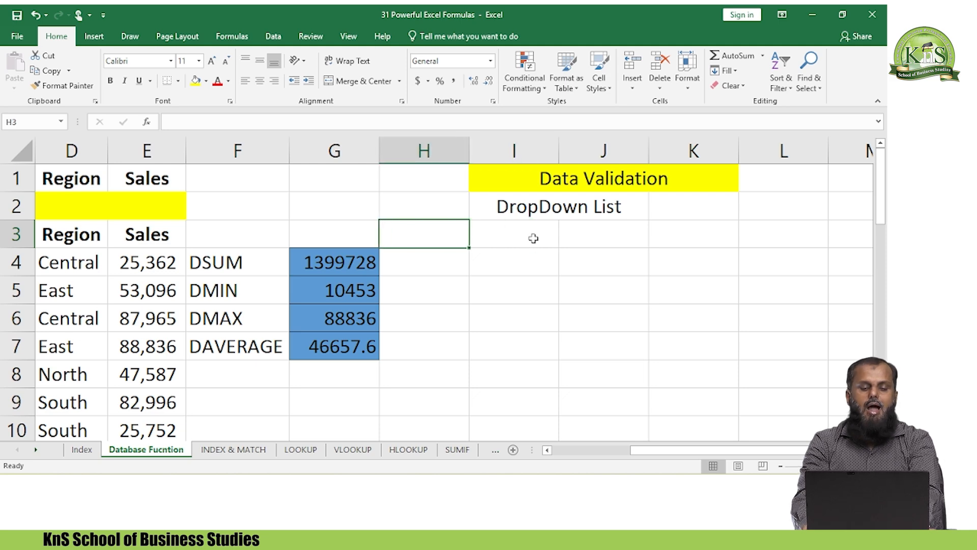
{"action": "key", "text": "Down"}
{"action": "key", "text": "Down"}
{"action": "key", "text": "Up"}
{"action": "key", "text": "Up"}
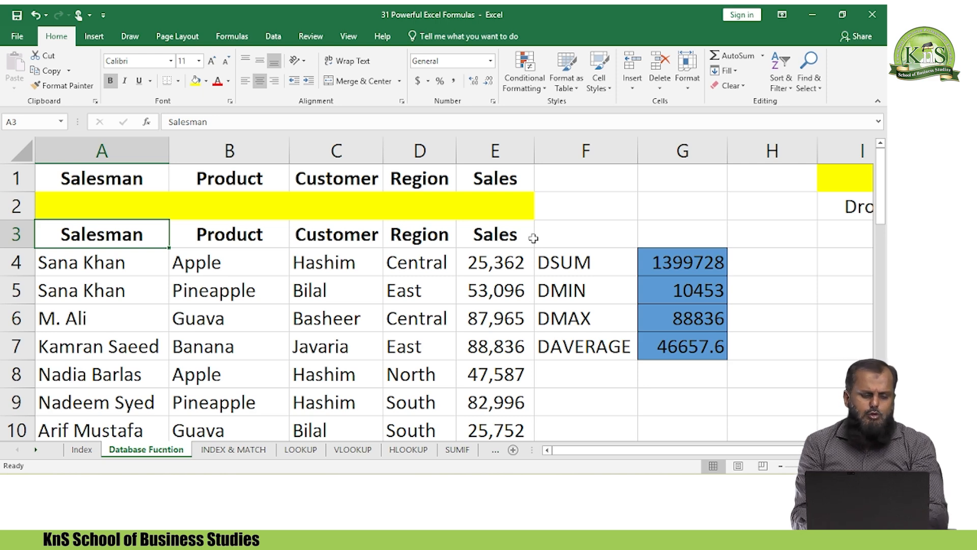
{"action": "key", "text": "Down"}
{"action": "key", "text": "Down"}
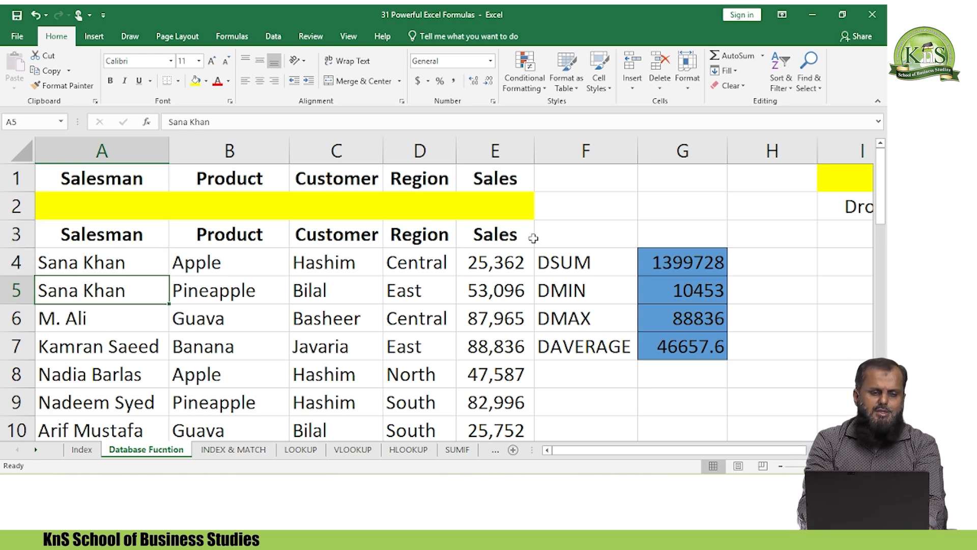
{"action": "key", "text": "Up"}
{"action": "key", "text": "Down"}
{"action": "key", "text": "Down"}
{"action": "key", "text": "Down"}
{"action": "key", "text": "Down"}
{"action": "key", "text": "Down"}
{"action": "key", "text": "Down"}
{"action": "key", "text": "Down"}
{"action": "key", "text": "Down"}
{"action": "key", "text": "Down"}
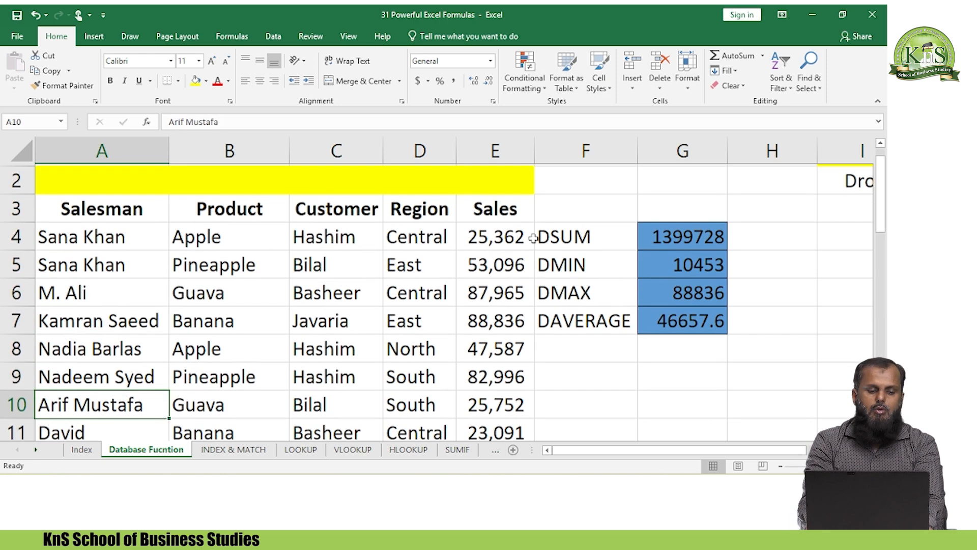
{"action": "key", "text": "Up"}
{"action": "key", "text": "Up"}
{"action": "key", "text": "Up"}
{"action": "key", "text": "Up"}
{"action": "key", "text": "Down"}
{"action": "key", "text": "Down"}
{"action": "key", "text": "Down"}
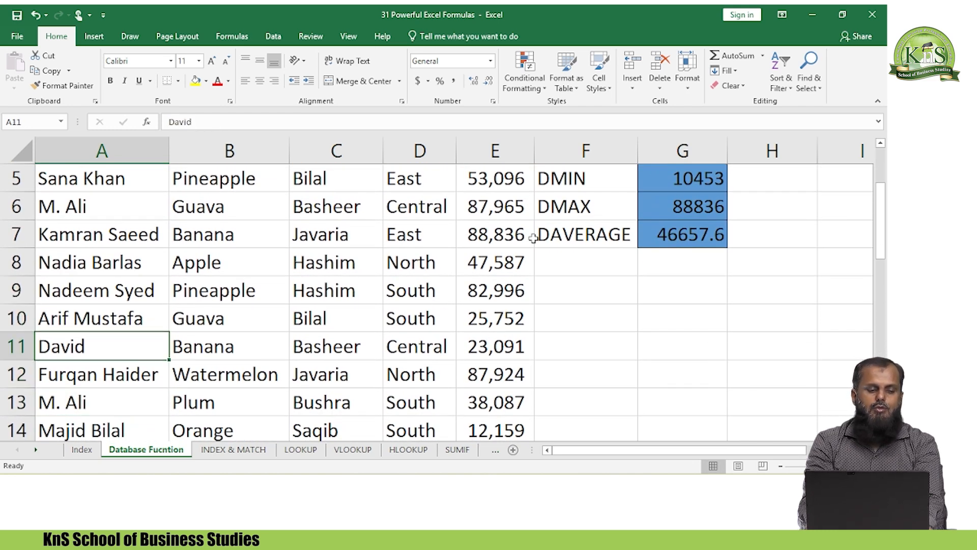
{"action": "key", "text": "Down"}
{"action": "key", "text": "Down"}
{"action": "key", "text": "Down"}
{"action": "key", "text": "Down"}
{"action": "key", "text": "Down"}
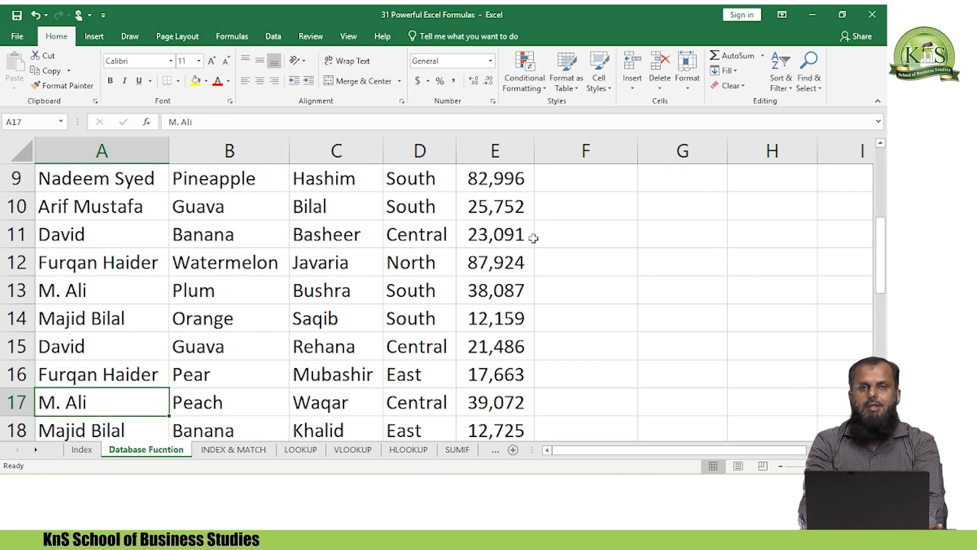
Step: Compare the Salesman criteria header and empty criterion cell in A1:A2 with the first Salesman record in A4
{"action": "key", "text": "Up"}
{"action": "key", "text": "Up"}
{"action": "key", "text": "Up"}
{"action": "key", "text": "Up"}
{"action": "key", "text": "Up"}
{"action": "key", "text": "Up"}
{"action": "key", "text": "Up"}
{"action": "key", "text": "Up"}
{"action": "key", "text": "Up"}
{"action": "key", "text": "Up"}
{"action": "key", "text": "Up"}
{"action": "key", "text": "Up"}
{"action": "key", "text": "Up"}
{"action": "key", "text": "Up"}
{"action": "key", "text": "Up"}
{"action": "key", "text": "Up"}
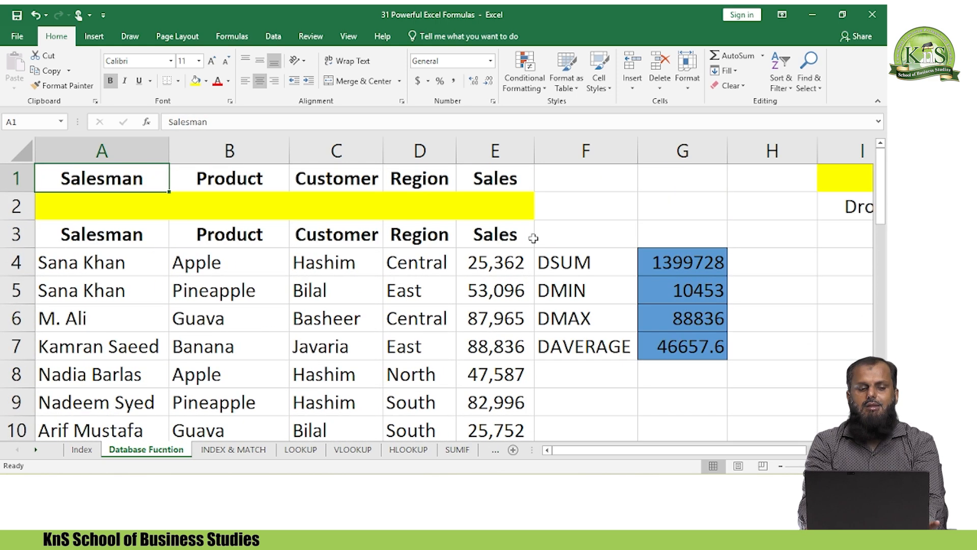
{"action": "key", "text": "Down"}
{"action": "key", "text": "Down"}
{"action": "key", "text": "Down"}
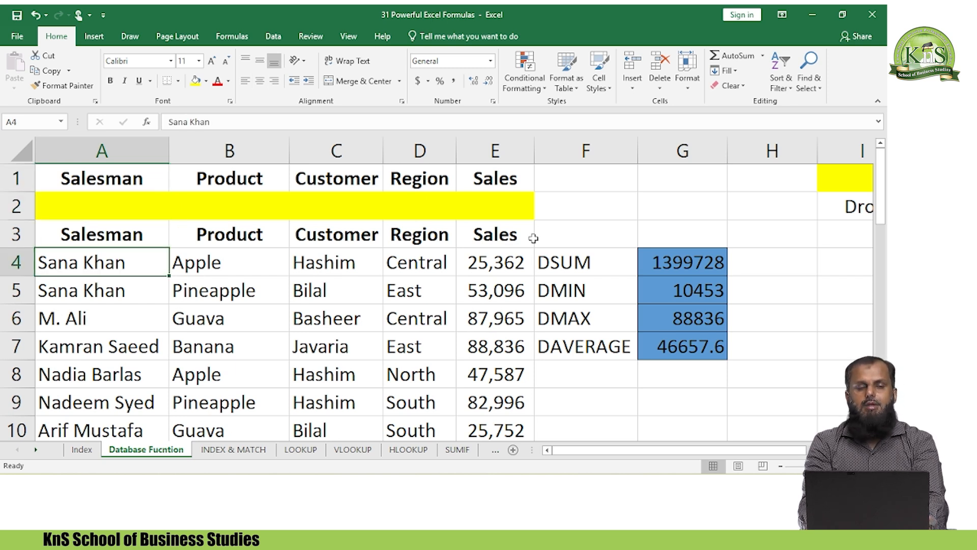
{"action": "key", "text": "Right"}
{"action": "key", "text": "Left"}
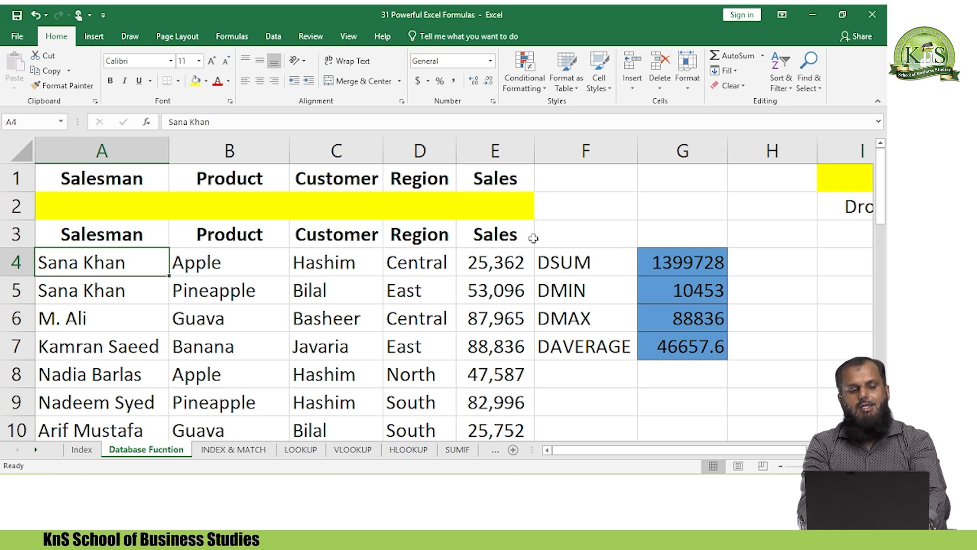
{"action": "key", "text": "Up"}
{"action": "key", "text": "Up"}
{"action": "key", "text": "Down"}
{"action": "key", "text": "Down"}
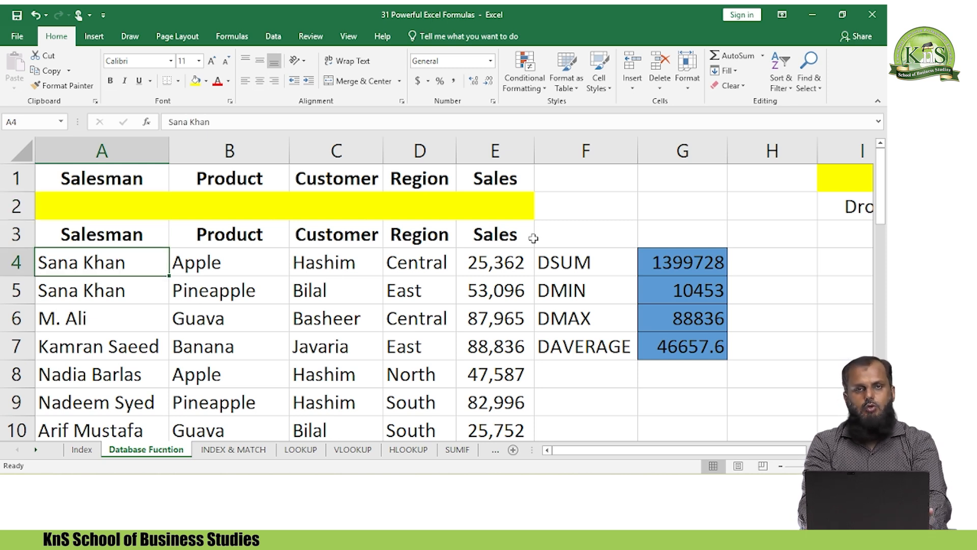
Step: Browse the Salesman drop-down list in criterion cell A2 and close it without choosing a name
{"action": "key", "text": "Up"}
{"action": "key", "text": "Up"}
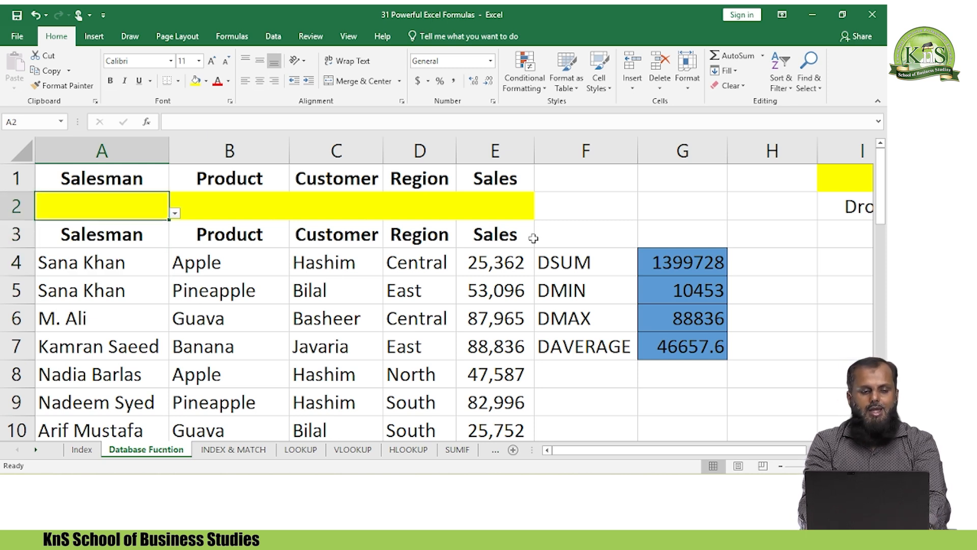
{"action": "key", "text": "alt"}
{"action": "key", "text": "alt+Down"}
{"action": "key", "text": "Down"}
{"action": "key", "text": "Down"}
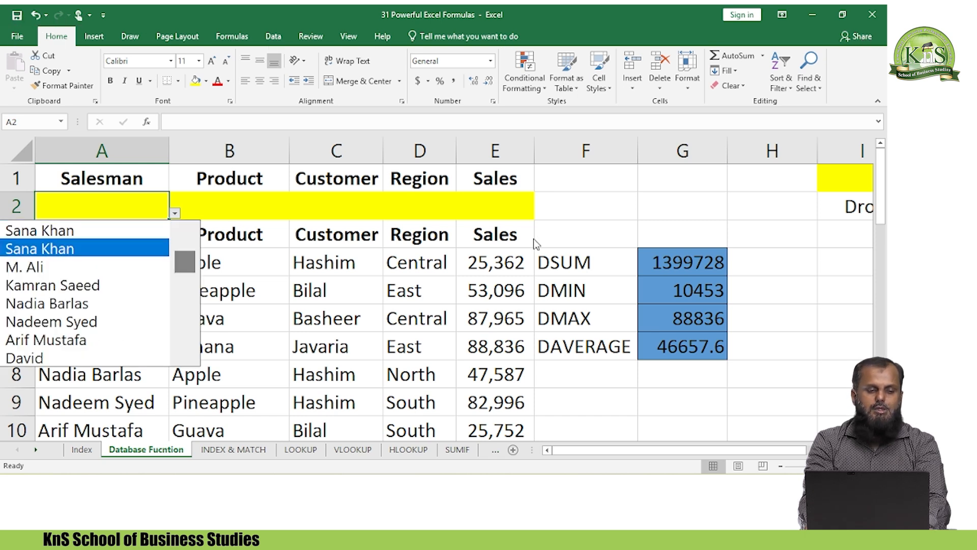
{"action": "key", "text": "Down"}
{"action": "key", "text": "Down"}
{"action": "key", "text": "Down"}
{"action": "key", "text": "Down"}
{"action": "key", "text": "Down"}
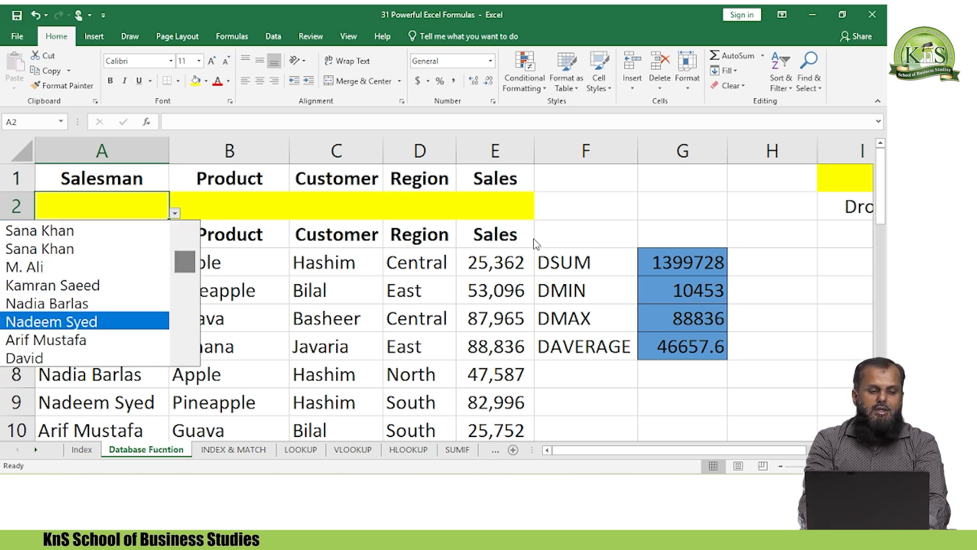
{"action": "key", "text": "Up"}
{"action": "key", "text": "Down"}
{"action": "key", "text": "Down"}
{"action": "key", "text": "Down"}
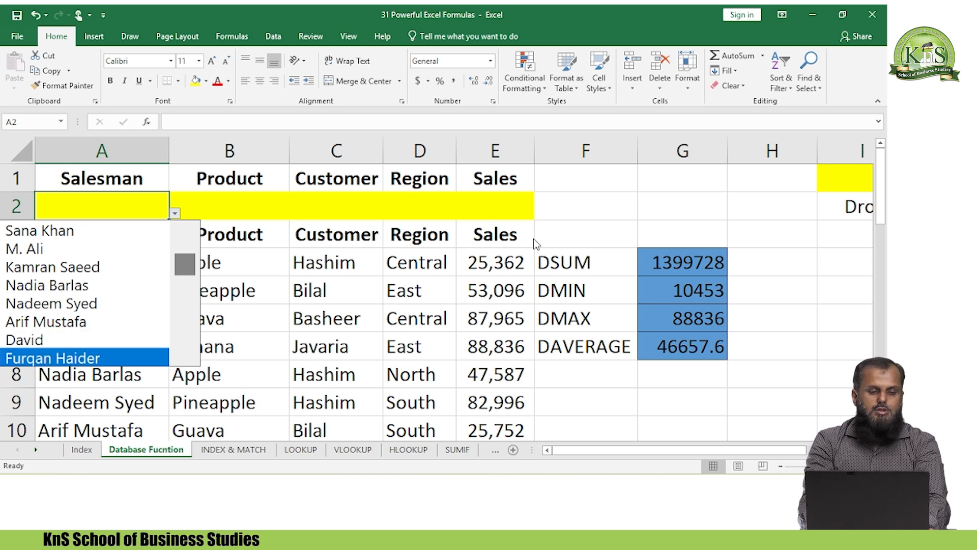
{"action": "key", "text": "Down"}
{"action": "key", "text": "Up"}
{"action": "key", "text": "Up"}
{"action": "key", "text": "Up"}
{"action": "key", "text": "Up"}
{"action": "key", "text": "Up"}
{"action": "key", "text": "Up"}
{"action": "key", "text": "Up"}
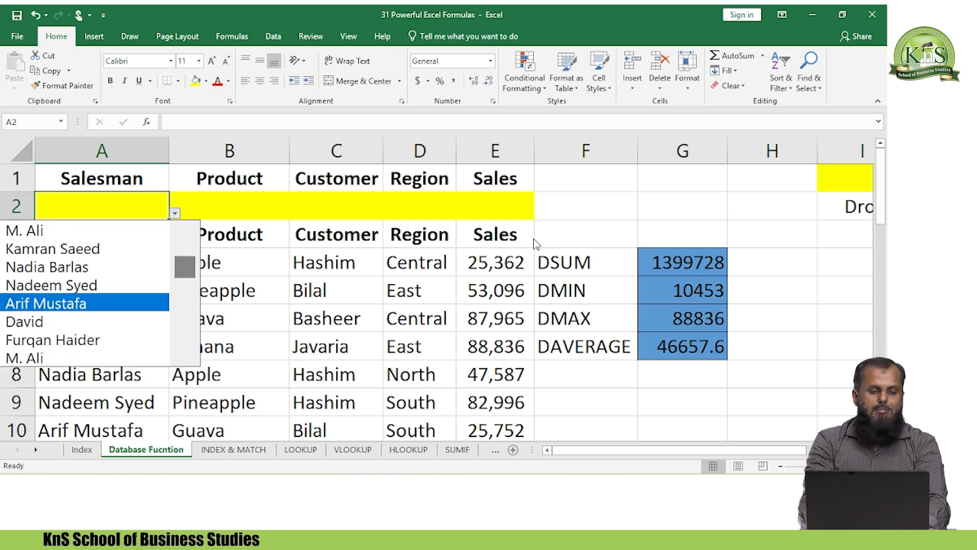
{"action": "key", "text": "Down"}
{"action": "key", "text": "Down"}
{"action": "key", "text": "Down"}
{"action": "key", "text": "Down"}
{"action": "key", "text": "Down"}
{"action": "key", "text": "Down"}
{"action": "key", "text": "Down"}
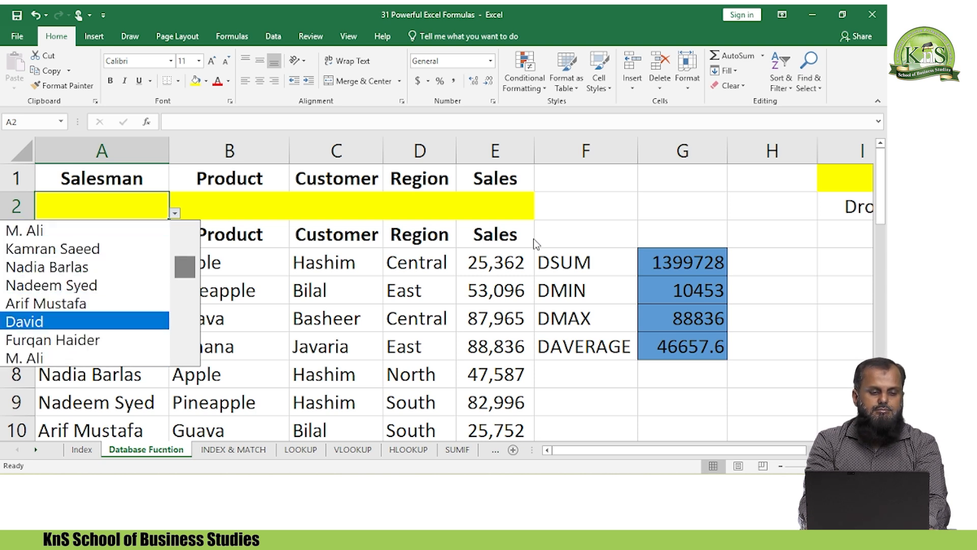
{"action": "key", "text": "Up"}
{"action": "key", "text": "Up"}
{"action": "key", "text": "Up"}
{"action": "key", "text": "Up"}
{"action": "key", "text": "Up"}
{"action": "key", "text": "Up"}
{"action": "key", "text": "Up"}
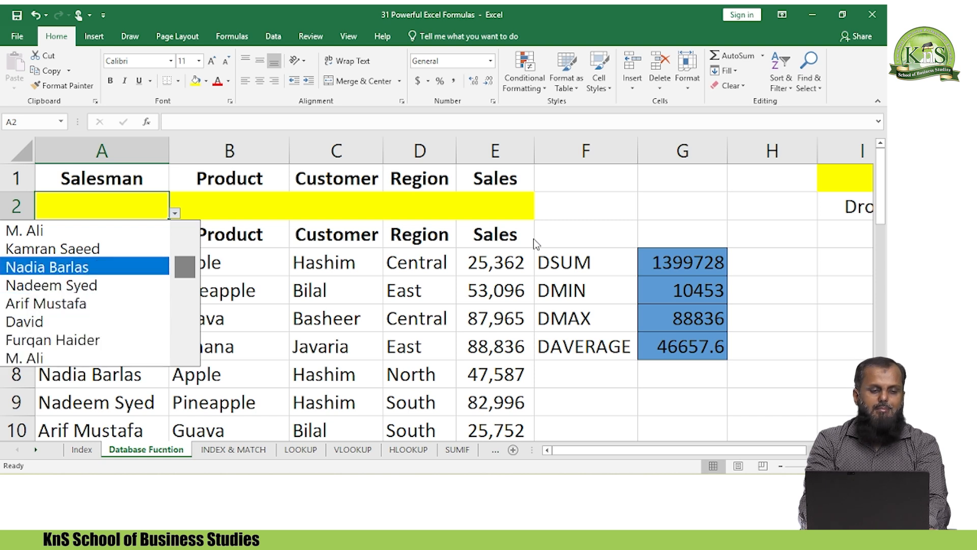
{"action": "key", "text": "Down"}
{"action": "key", "text": "Down"}
{"action": "key", "text": "Down"}
{"action": "key", "text": "Down"}
{"action": "key", "text": "Down"}
{"action": "key", "text": "Down"}
{"action": "key", "text": "Down"}
{"action": "key", "text": "Down"}
{"action": "key", "text": "Down"}
{"action": "key", "text": "Down"}
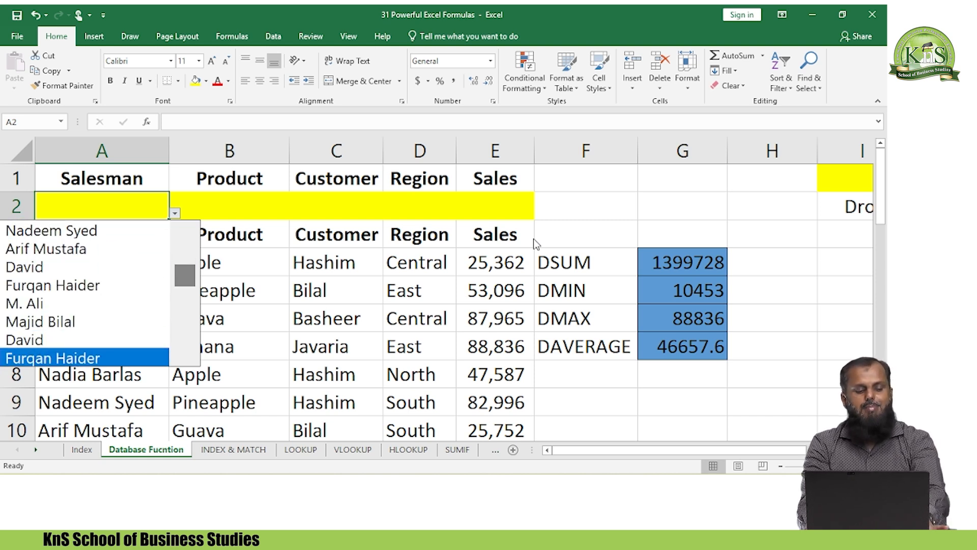
{"action": "key", "text": "Escape"}
Step: Check the first Salesman entries in A4:A6 of the table as the source of the drop-down names
{"action": "key", "text": "Down"}
{"action": "key", "text": "Down"}
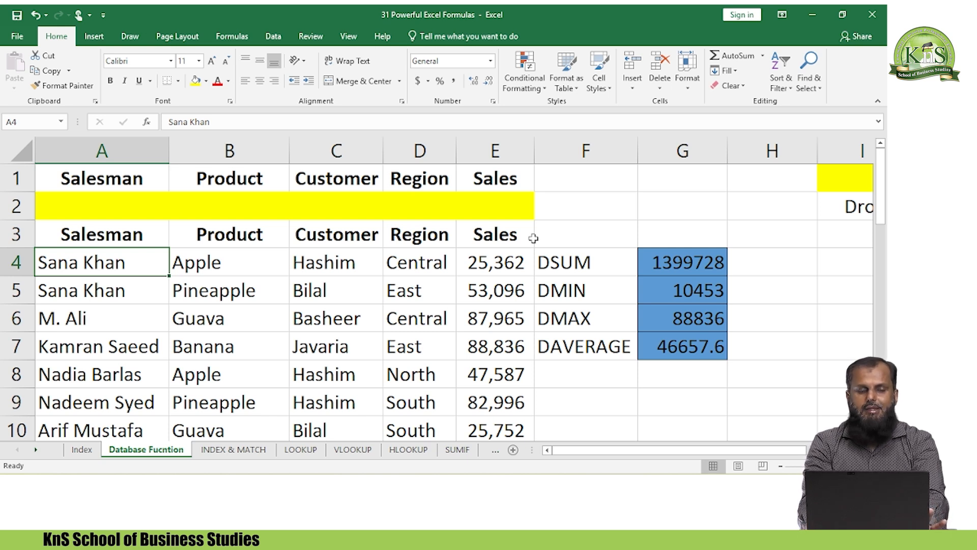
{"action": "key", "text": "Down"}
{"action": "key", "text": "Down"}
{"action": "key", "text": "Up"}
{"action": "key", "text": "Up"}
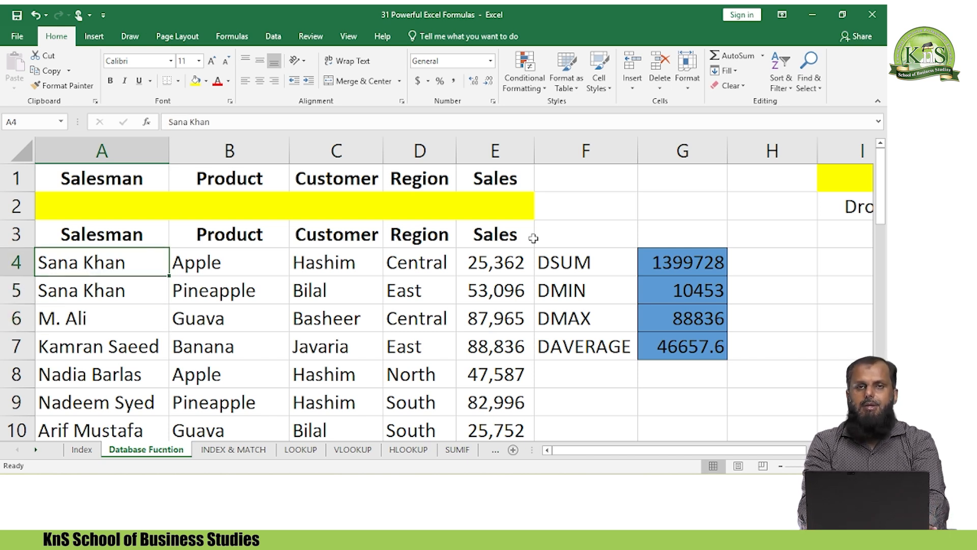
Step: Go along row 5 from the Salesman column across the table toward the data validation area in columns I to K
{"action": "key", "text": "Down"}
{"action": "key", "text": "Right"}
{"action": "key", "text": "Right"}
{"action": "key", "text": "Right"}
{"action": "key", "text": "Right"}
{"action": "key", "text": "Right"}
{"action": "key", "text": "Right"}
{"action": "key", "text": "Right"}
{"action": "key", "text": "Right"}
{"action": "key", "text": "Right"}
{"action": "key", "text": "Right"}
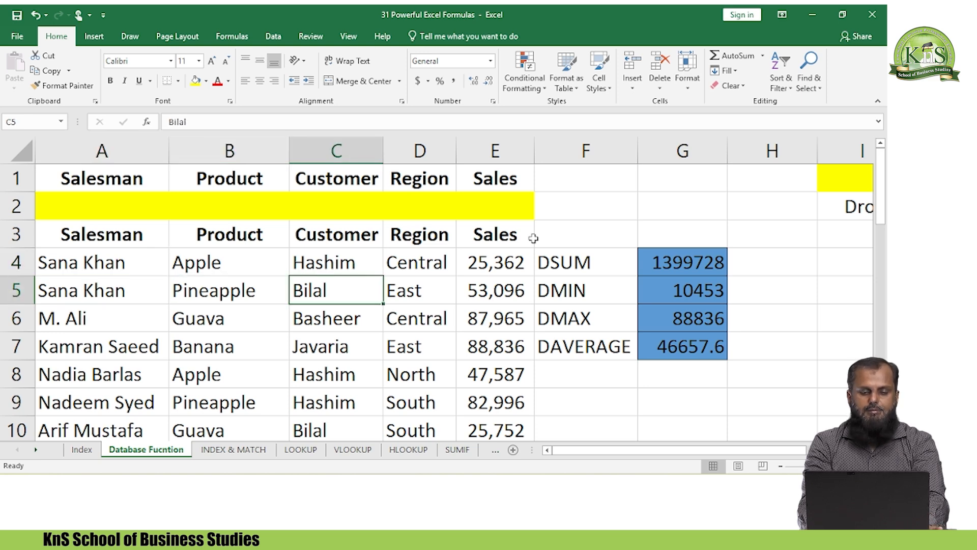
Step: Examine the Data Validation and DropDown List headings and the cells around them beside the sales table
{"action": "key", "text": "Right"}
{"action": "key", "text": "Down"}
{"action": "key", "text": "Up"}
{"action": "key", "text": "Up"}
{"action": "key", "text": "Up"}
{"action": "key", "text": "Left"}
{"action": "key", "text": "Left"}
{"action": "key", "text": "Left"}
{"action": "key", "text": "Up"}
{"action": "key", "text": "Up"}
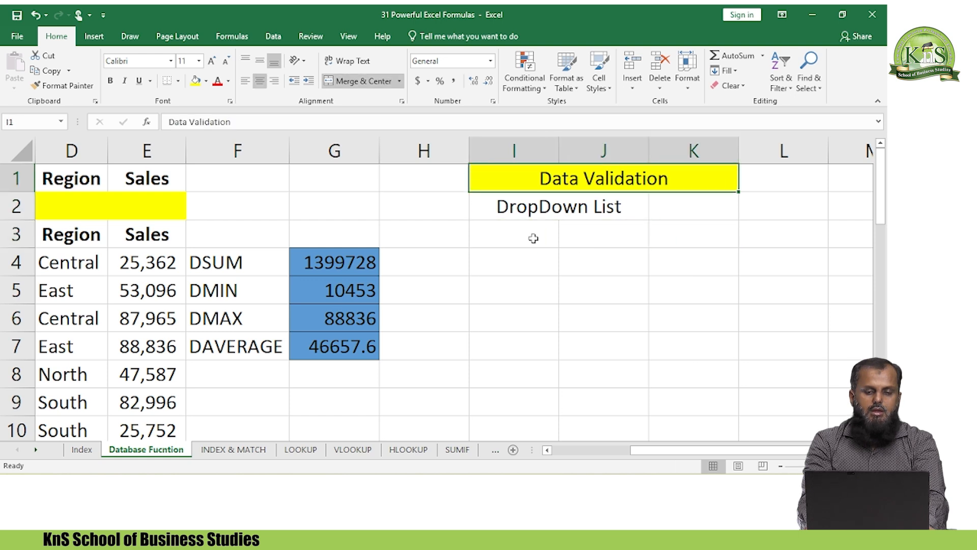
{"action": "key", "text": "Right"}
{"action": "key", "text": "Down"}
{"action": "key", "text": "Left"}
{"action": "key", "text": "Left"}
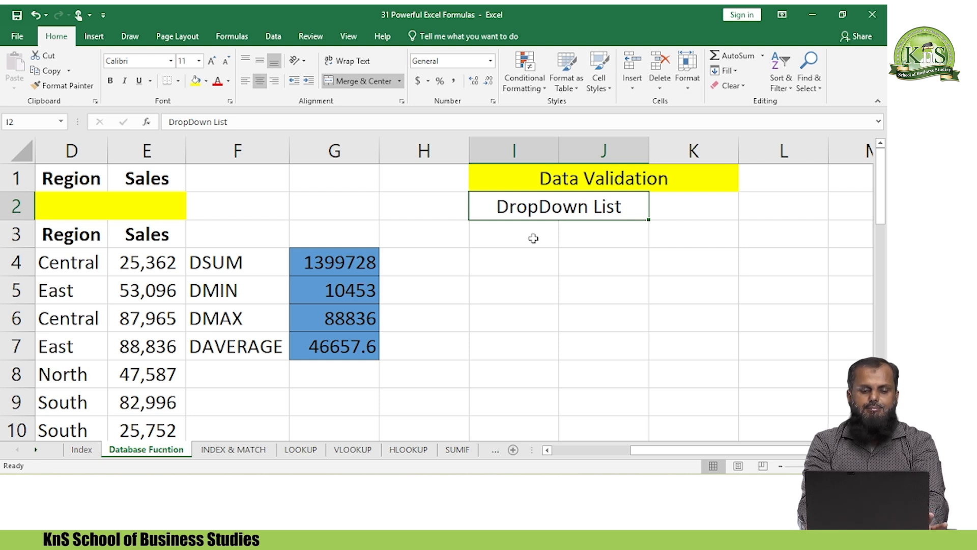
{"action": "key", "text": "Down"}
{"action": "key", "text": "Right"}
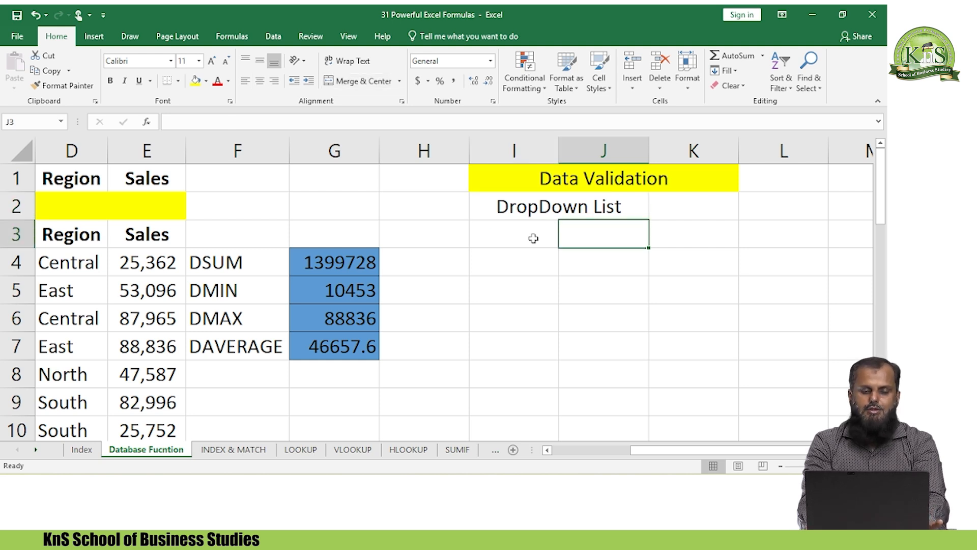
{"action": "key", "text": "Left"}
{"action": "key", "text": "Left"}
{"action": "key", "text": "Left"}
{"action": "key", "text": "Left"}
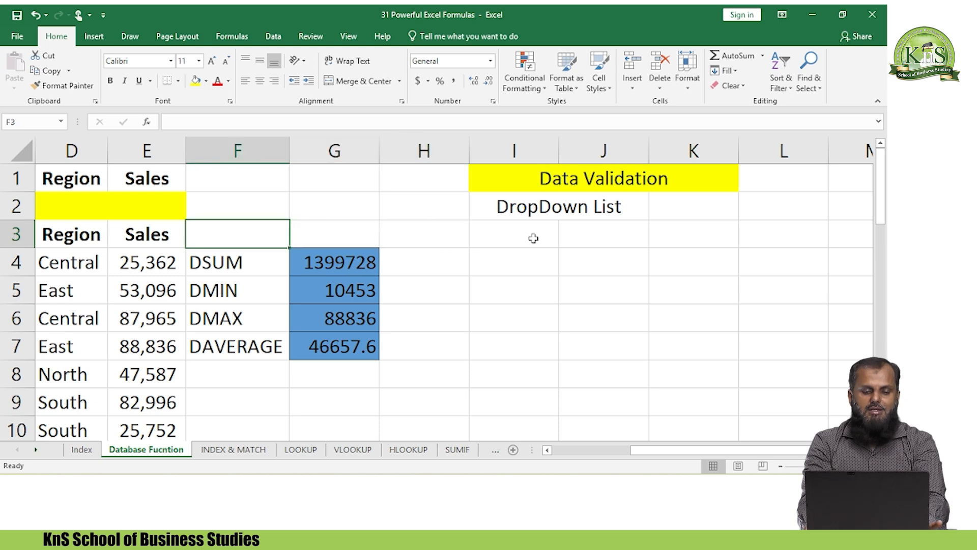
{"action": "key", "text": "Right"}
{"action": "key", "text": "Right"}
{"action": "key", "text": "Right"}
{"action": "key", "text": "Right"}
{"action": "key", "text": "Left"}
{"action": "key", "text": "Left"}
{"action": "key", "text": "Home"}
{"action": "key", "text": "Down"}
{"action": "key", "text": "Up"}
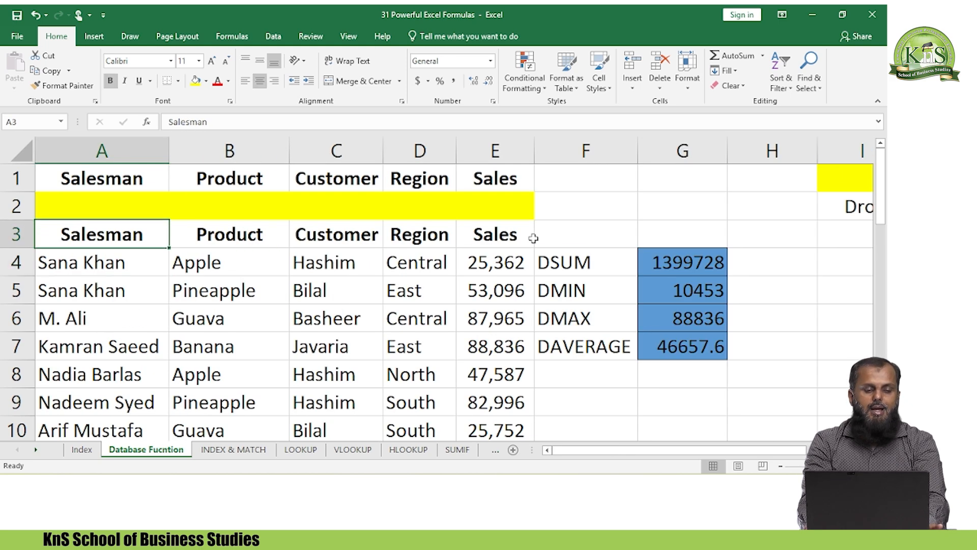
{"action": "key", "text": "shift+Right"}
{"action": "key", "text": "shift+Right"}
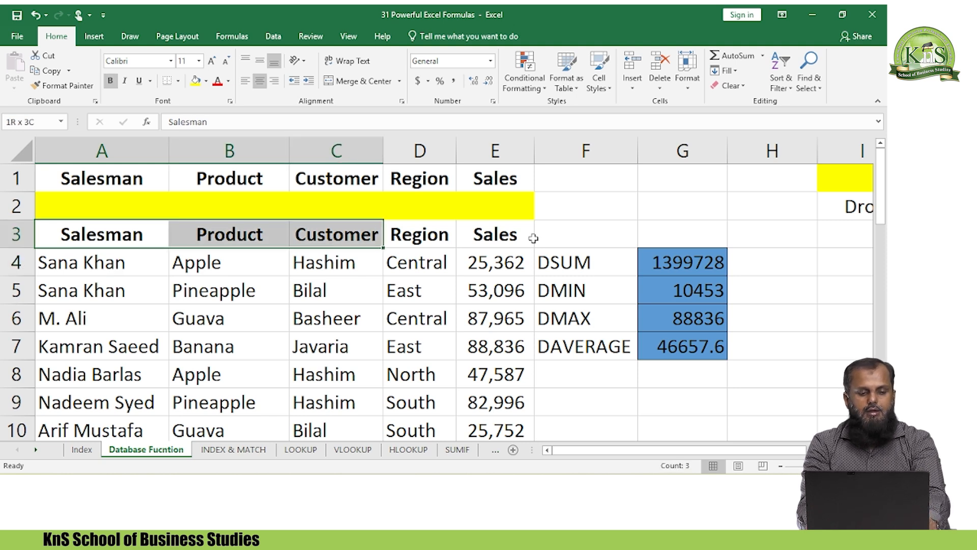
{"action": "key", "text": "shift+Left"}
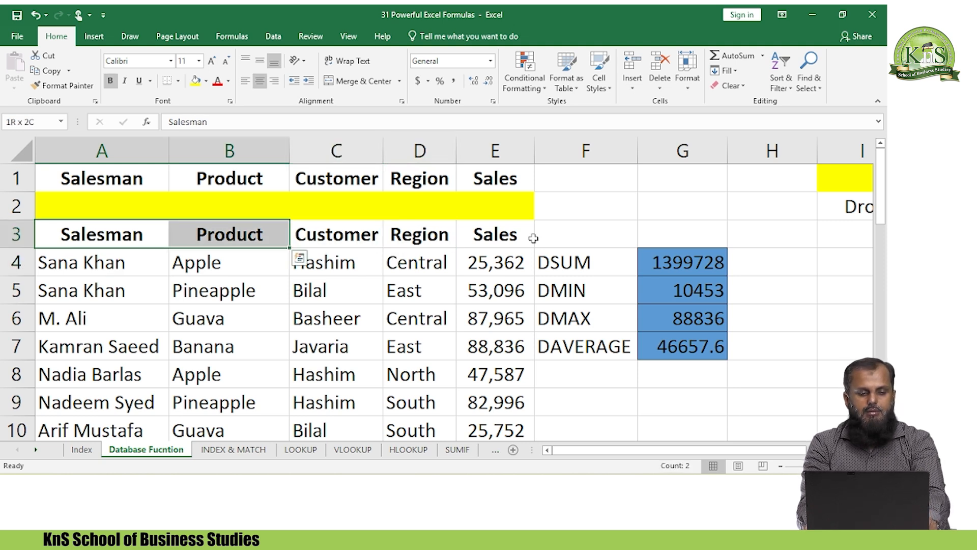
{"action": "left_click", "coordinate": [446, 236], "text": "ctrl"}
{"action": "key", "text": "ctrl+shift+Down"}
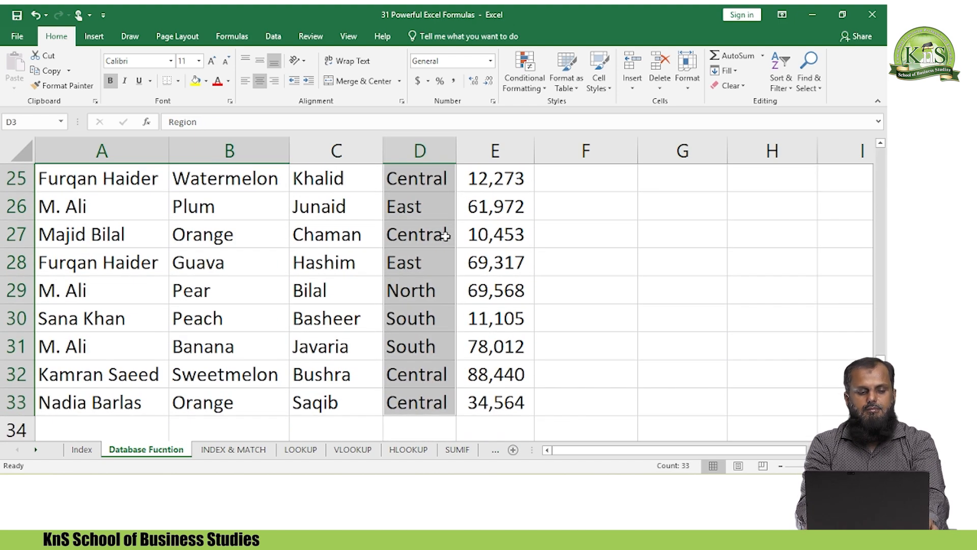
{"action": "key", "text": "ctrl+Home"}
{"action": "key", "text": "Down"}
{"action": "key", "text": "ctrl+shift+Right"}
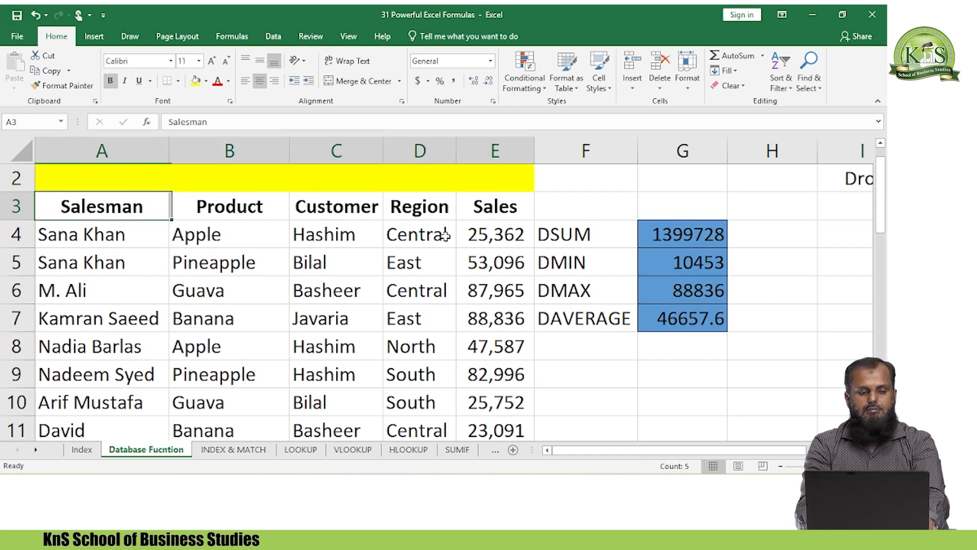
{"action": "key", "text": "ctrl+shift+Down"}
Step: Copy the Salesman and Product columns with their headers from A3:B33 and paste them starting at cell N2
{"action": "key", "text": "ctrl+Home"}
{"action": "key", "text": "Down"}
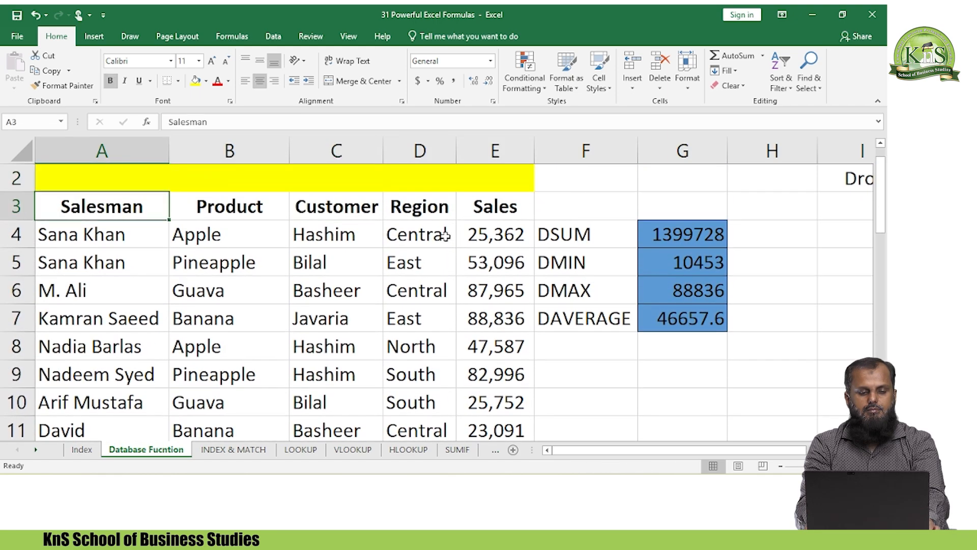
{"action": "key", "text": "shift+Right"}
{"action": "key", "text": "ctrl+shift+Down"}
{"action": "key", "text": "ctrl+c"}
{"action": "key", "text": "Right"}
{"action": "key", "text": "Right"}
{"action": "key", "text": "Right"}
{"action": "key", "text": "Right"}
{"action": "key", "text": "Right"}
{"action": "key", "text": "Right"}
{"action": "key", "text": "Right"}
{"action": "key", "text": "Right"}
{"action": "key", "text": "Right"}
{"action": "key", "text": "Right"}
{"action": "key", "text": "Right"}
{"action": "key", "text": "Right"}
{"action": "key", "text": "Right"}
{"action": "key", "text": "Right"}
{"action": "key", "text": "Right"}
{"action": "key", "text": "Right"}
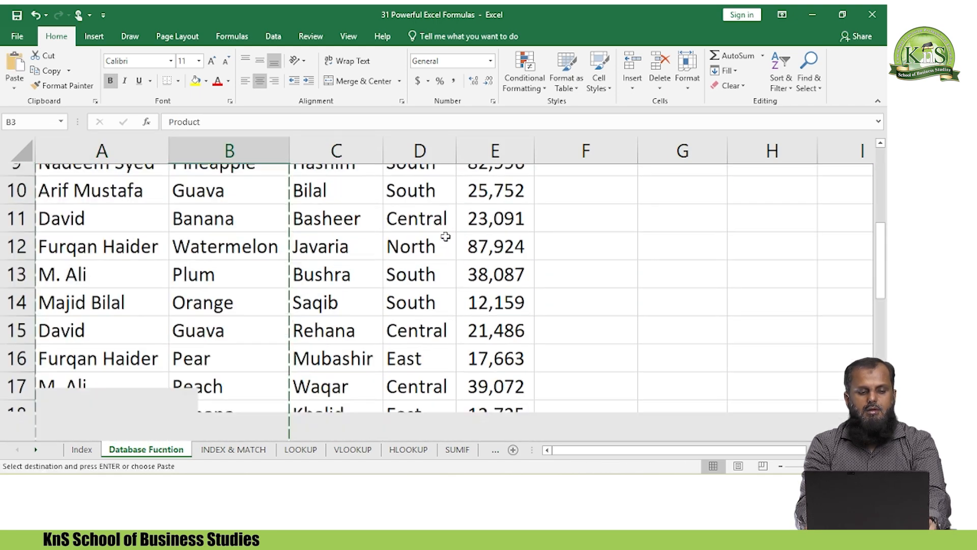
{"action": "key", "text": "Left"}
{"action": "key", "text": "Left"}
{"action": "key", "text": "Left"}
{"action": "key", "text": "Left"}
{"action": "key", "text": "Left"}
{"action": "key", "text": "Left"}
{"action": "key", "text": "Left"}
{"action": "key", "text": "Left"}
{"action": "key", "text": "Left"}
{"action": "key", "text": "Left"}
{"action": "key", "text": "Left"}
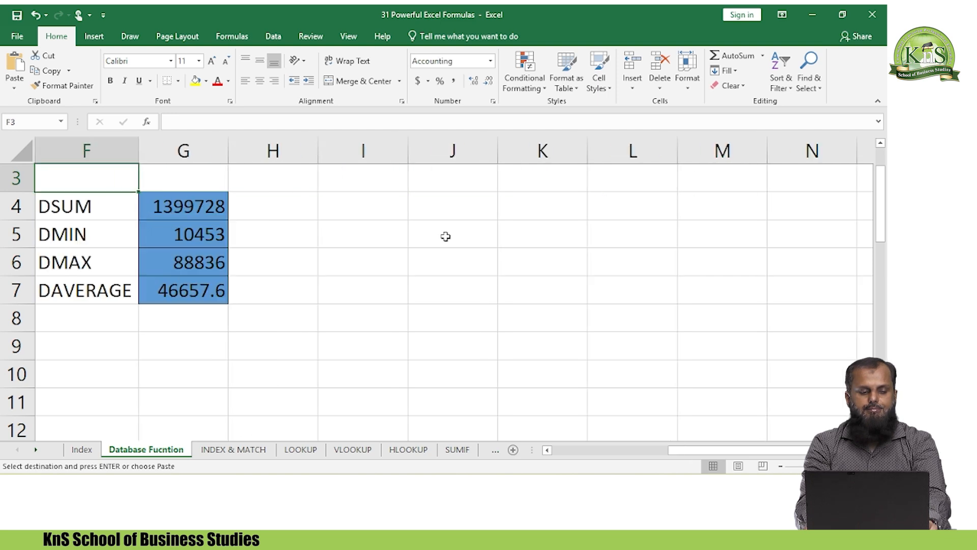
{"action": "key", "text": "Up"}
{"action": "key", "text": "Up"}
{"action": "key", "text": "Right"}
{"action": "key", "text": "Right"}
{"action": "key", "text": "Right"}
{"action": "key", "text": "Right"}
{"action": "key", "text": "Right"}
{"action": "key", "text": "Right"}
{"action": "key", "text": "Right"}
{"action": "key", "text": "Right"}
{"action": "key", "text": "Right"}
{"action": "key", "text": "Right"}
{"action": "key", "text": "Down"}
{"action": "key", "text": "Down"}
{"action": "key", "text": "Left"}
{"action": "key", "text": "Left"}
{"action": "key", "text": "Up"}
{"action": "key", "text": "Return"}
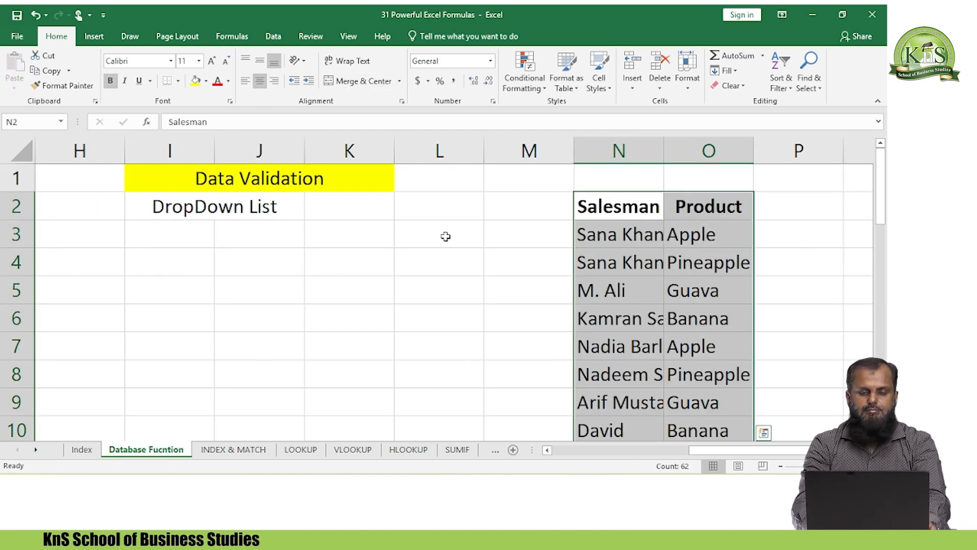
Step: Copy the Region column with its header from D3:D33 and paste it at P2, beside the copied Product column
{"action": "key", "text": "Left"}
{"action": "key", "text": "Home"}
{"action": "key", "text": "Right"}
{"action": "key", "text": "Right"}
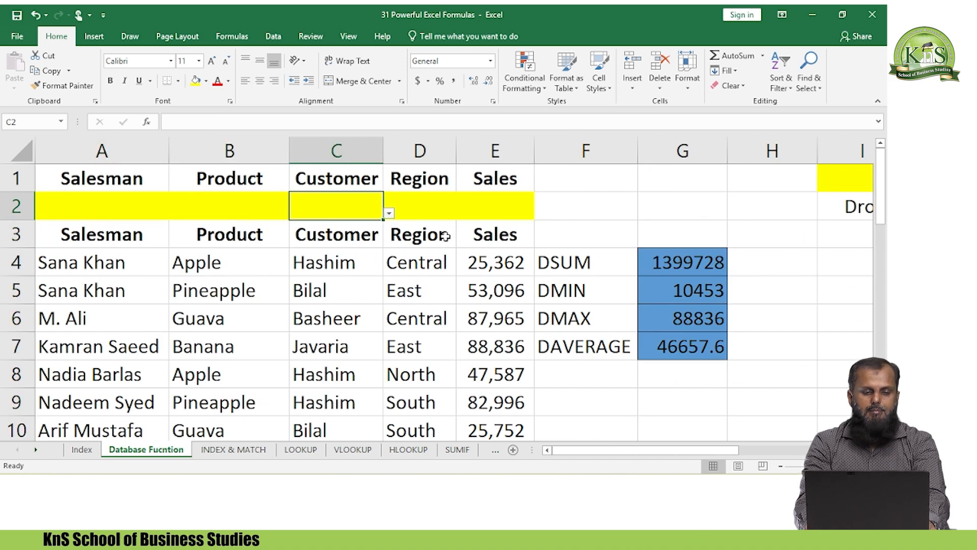
{"action": "key", "text": "Down"}
{"action": "key", "text": "Right"}
{"action": "key", "text": "ctrl+shift+Down"}
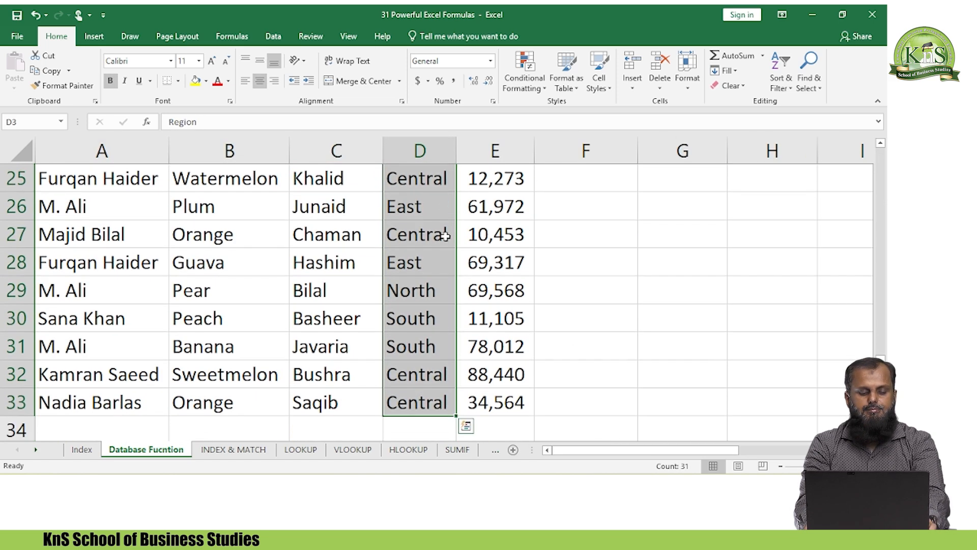
{"action": "key", "text": "ctrl+c"}
{"action": "key", "text": "Right"}
{"action": "key", "text": "Right"}
{"action": "key", "text": "Right"}
{"action": "key", "text": "Right"}
{"action": "key", "text": "Right"}
{"action": "key", "text": "Right"}
{"action": "key", "text": "Right"}
{"action": "key", "text": "Right"}
{"action": "key", "text": "Right"}
{"action": "key", "text": "Right"}
{"action": "key", "text": "Up"}
{"action": "key", "text": "Up"}
{"action": "key", "text": "Right"}
{"action": "key", "text": "Right"}
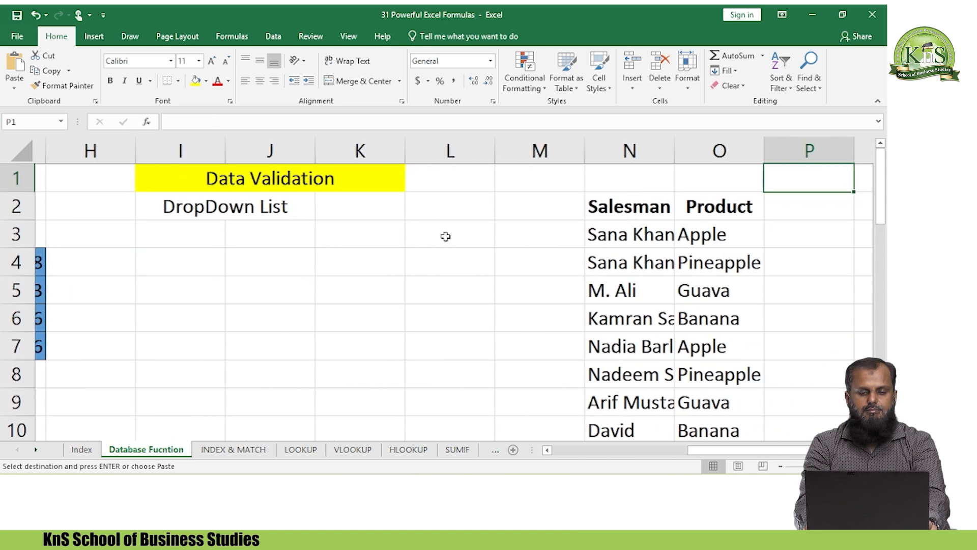
{"action": "key", "text": "Down"}
{"action": "key", "text": "Return"}
Step: AutoFit the widths of columns N to P to the copied Salesman, Product and Region data
{"action": "key", "text": "Left"}
{"action": "key", "text": "Left"}
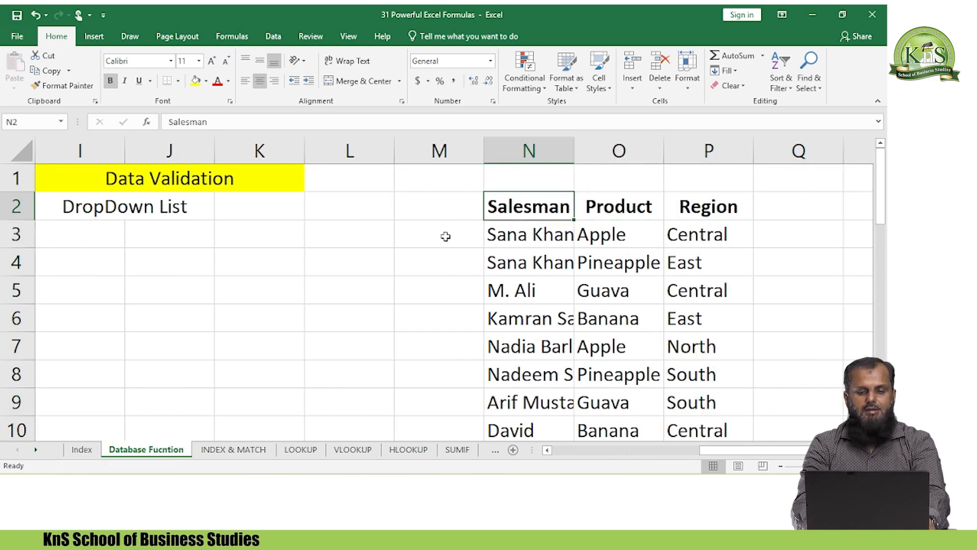
{"action": "key", "text": "ctrl+shift+Right"}
{"action": "key", "text": "ctrl+shift+Down"}
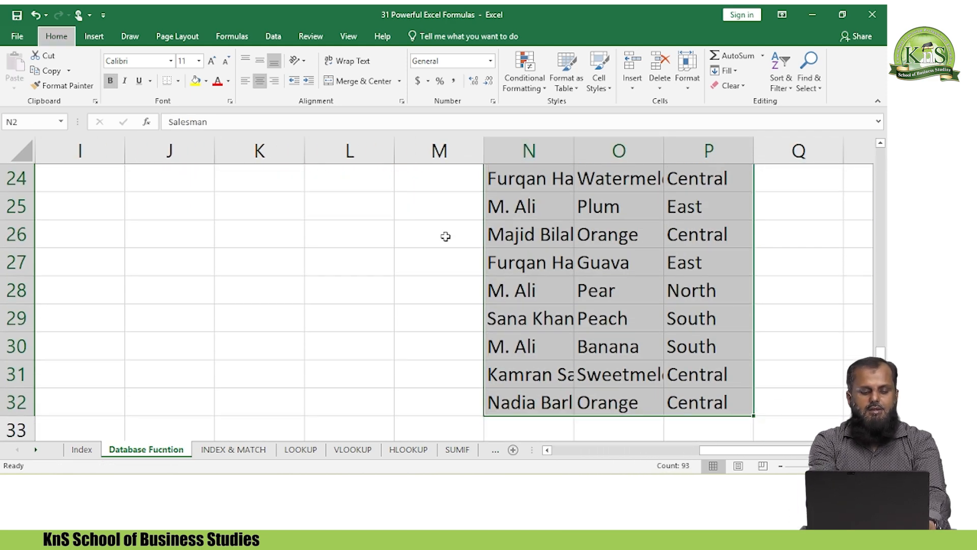
{"action": "key", "text": "alt+h"}
{"action": "key", "text": "o"}
{"action": "key", "text": "i"}
Step: Delete the Salesman, Product and Region headers from N2:P2
{"action": "key", "text": "Down"}
{"action": "key", "text": "Up"}
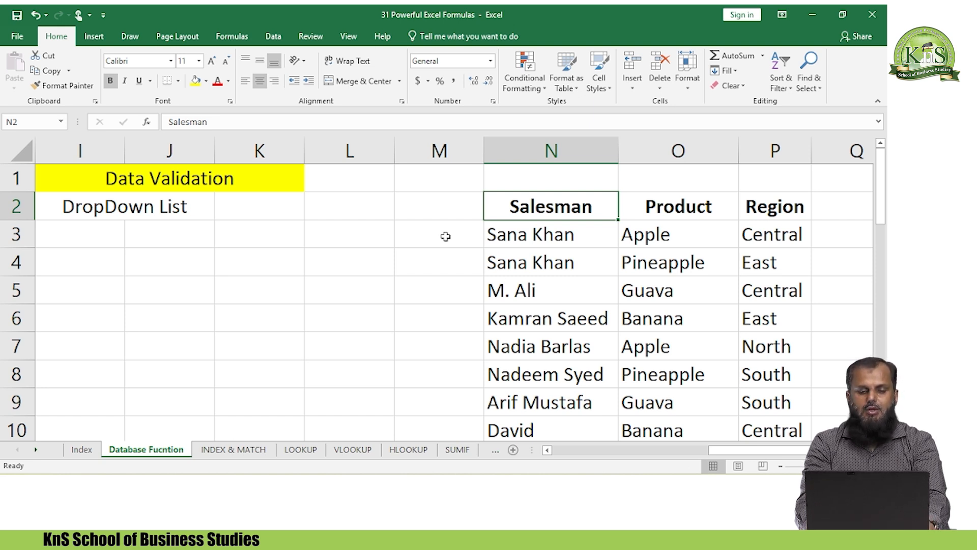
{"action": "key", "text": "shift+Right"}
{"action": "key", "text": "shift+Right"}
{"action": "key", "text": "Delete"}
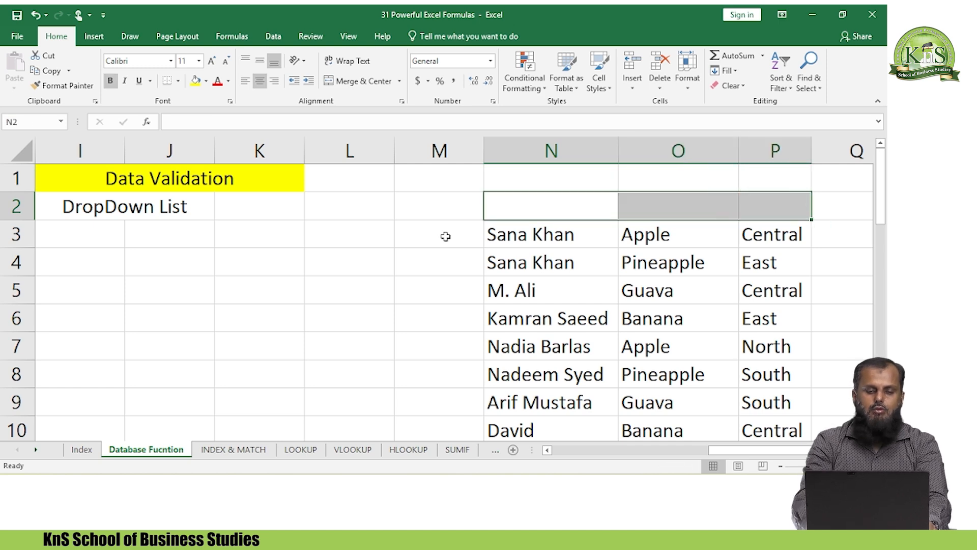
Step: Remove duplicates from the copied lists starting at N3, expanding the selection to compare columns N, O and P together
{"action": "key", "text": "Down"}
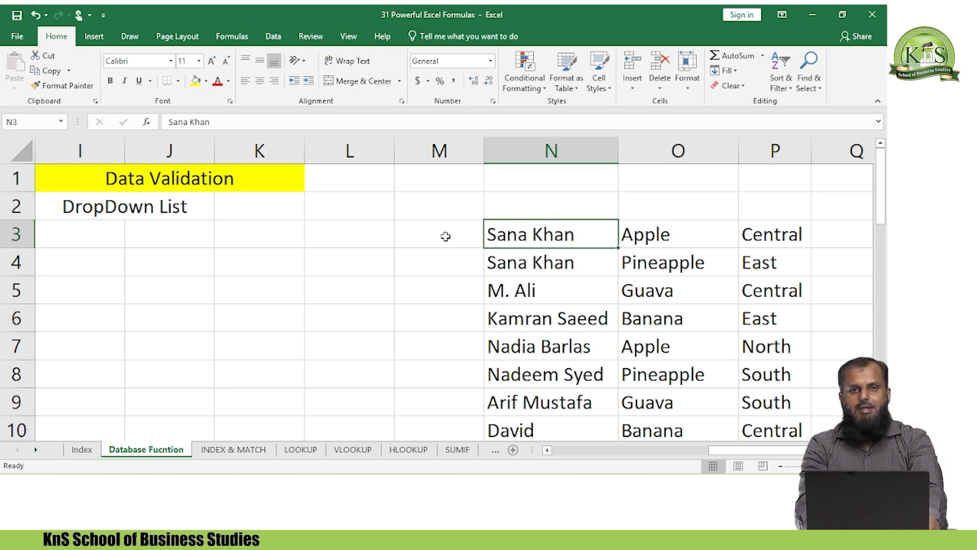
{"action": "key", "text": "ctrl+shift+Down"}
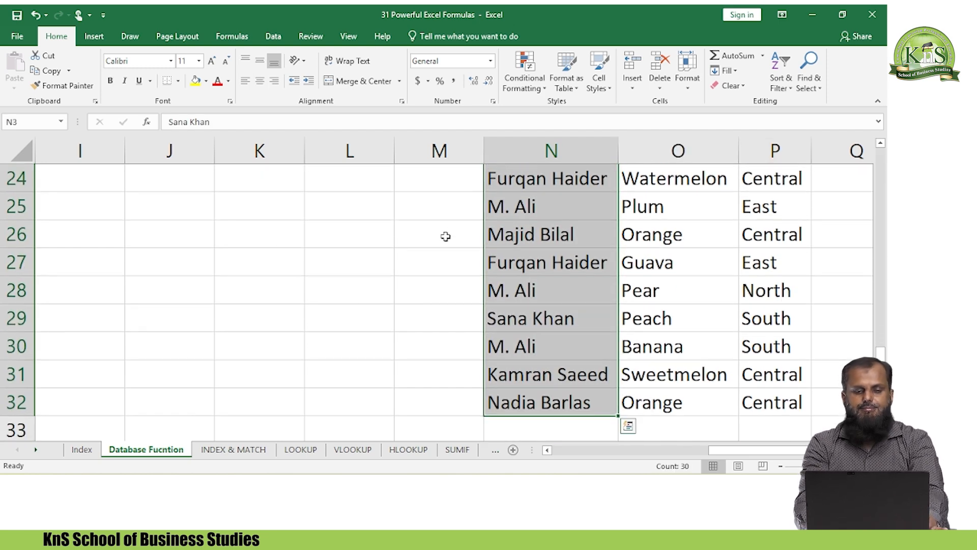
{"action": "left_click", "coordinate": [266, 40]}
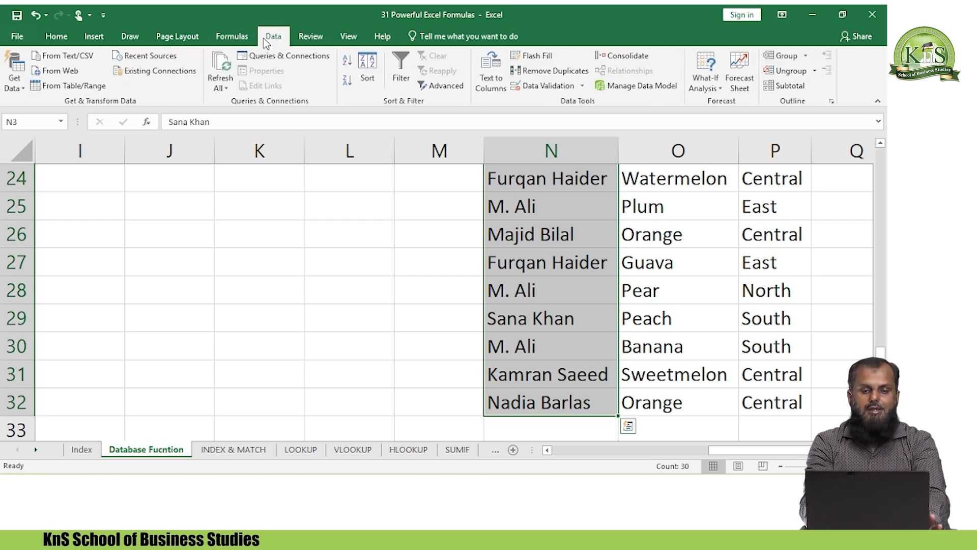
{"action": "left_click", "coordinate": [536, 72]}
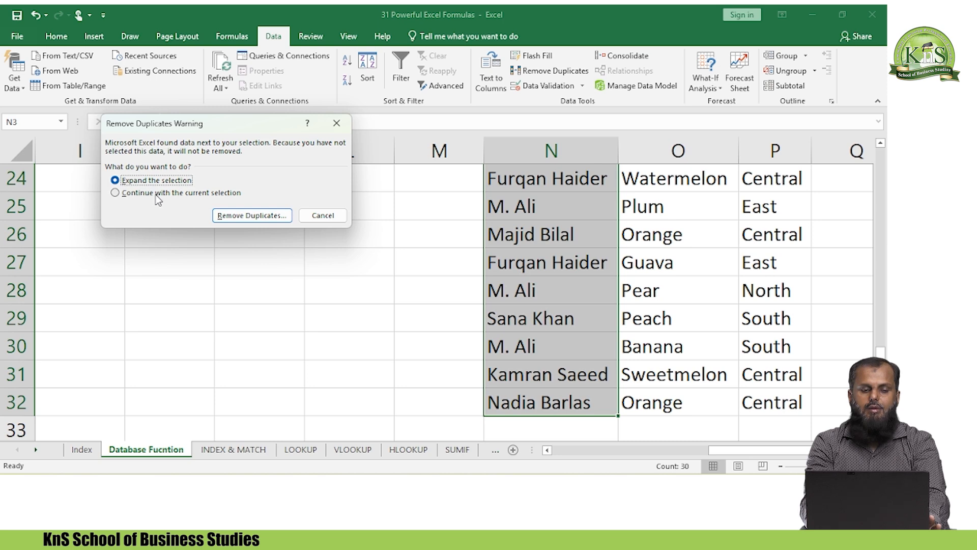
{"action": "left_click", "coordinate": [265, 217]}
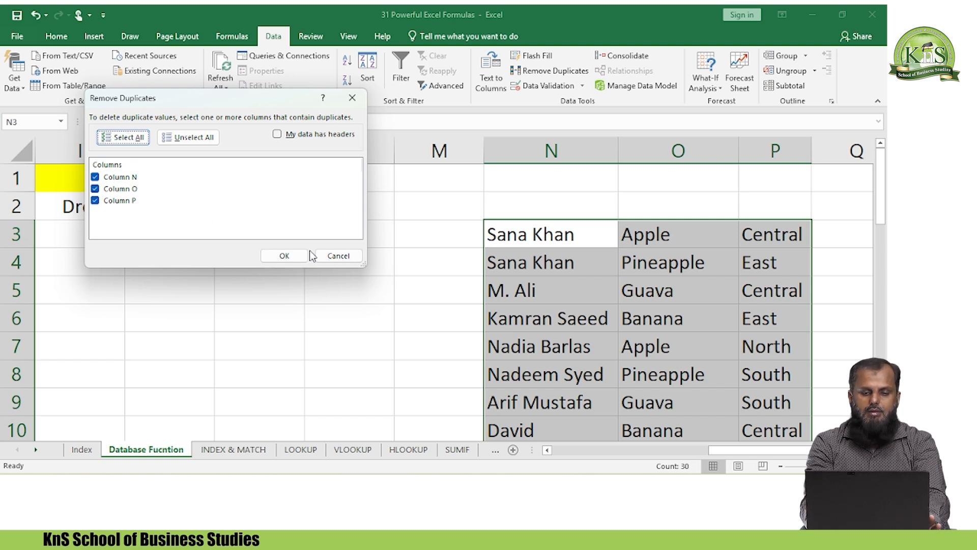
{"action": "left_click", "coordinate": [271, 255]}
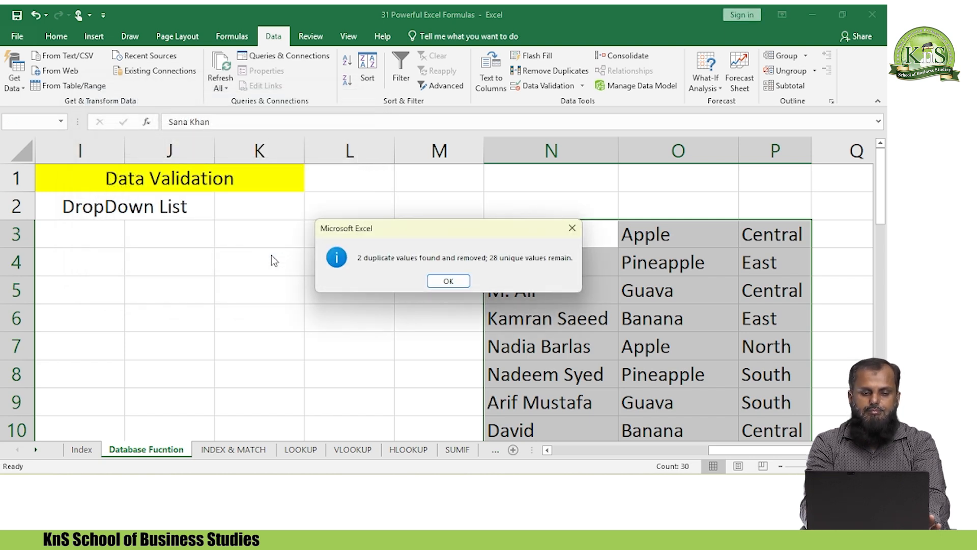
{"action": "left_click", "coordinate": [448, 280]}
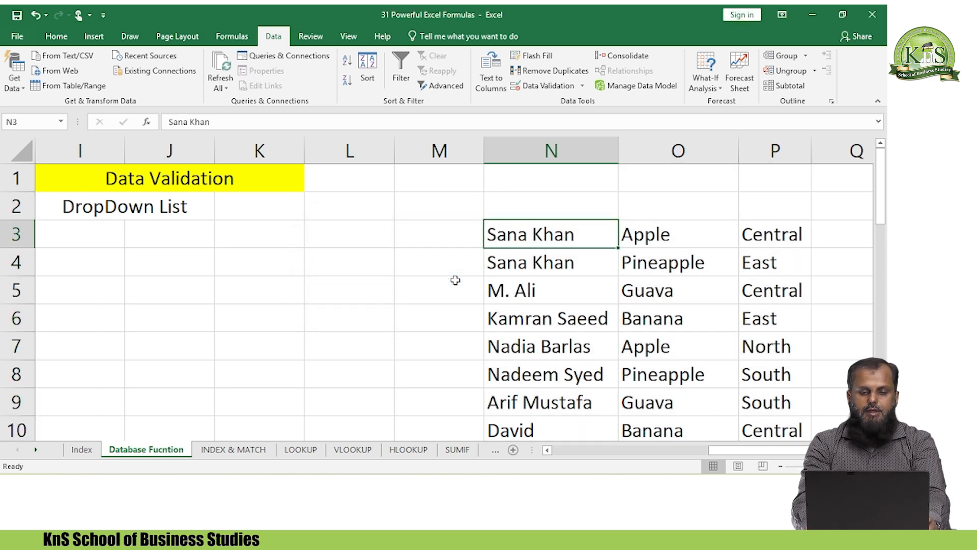
Step: Remove duplicates from the salesman list starting at N3, continuing with the current selection so only column N is affected
{"action": "key", "text": "ctrl+shift+Down"}
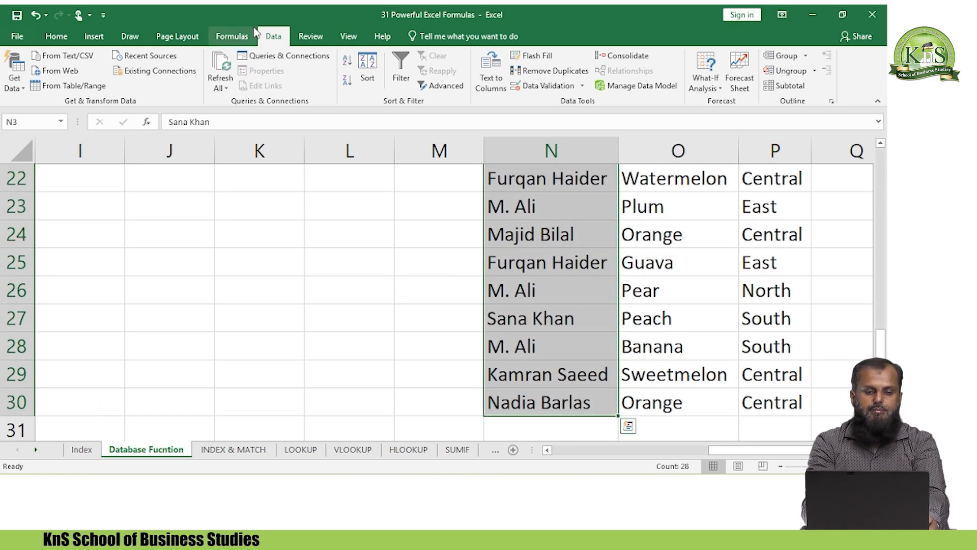
{"action": "left_click", "coordinate": [517, 74]}
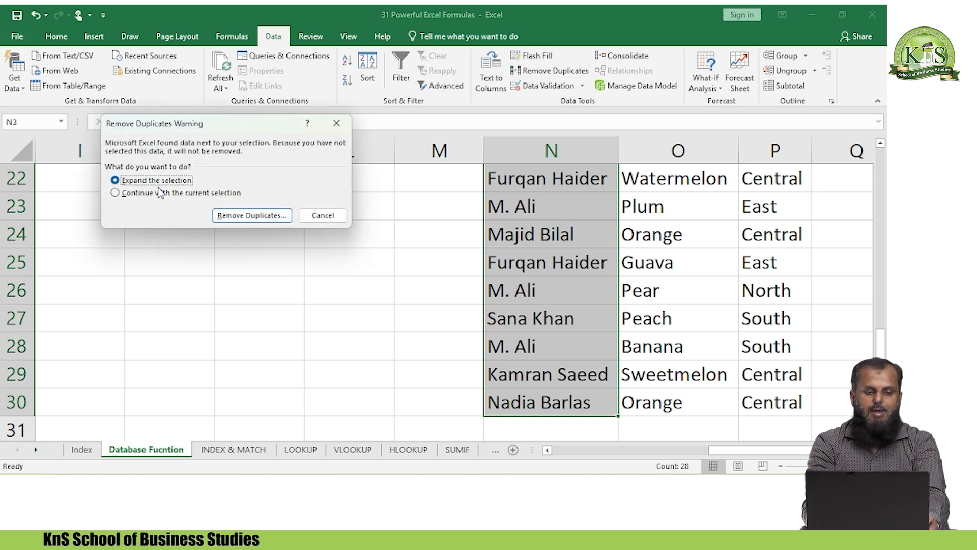
{"action": "left_click", "coordinate": [171, 193]}
{"action": "left_click", "coordinate": [250, 215]}
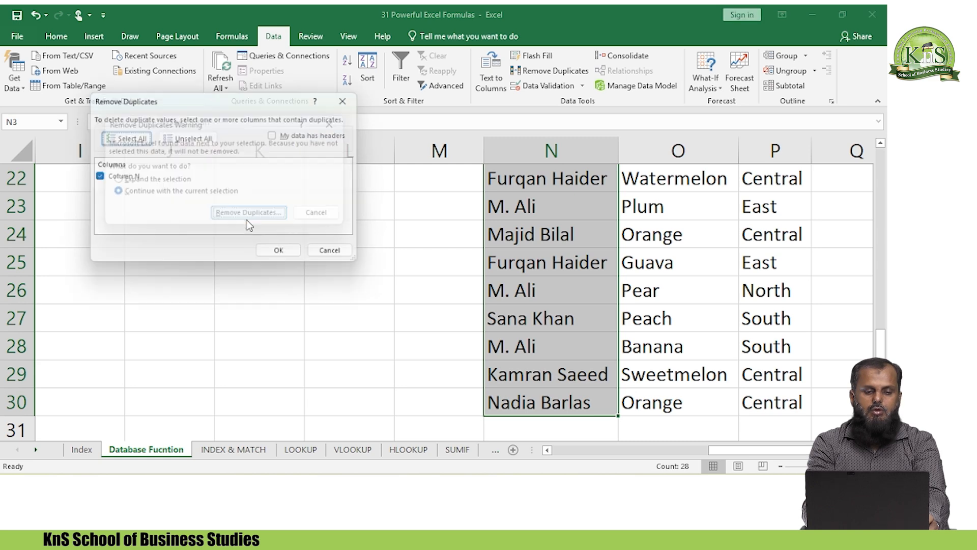
{"action": "left_click", "coordinate": [284, 255]}
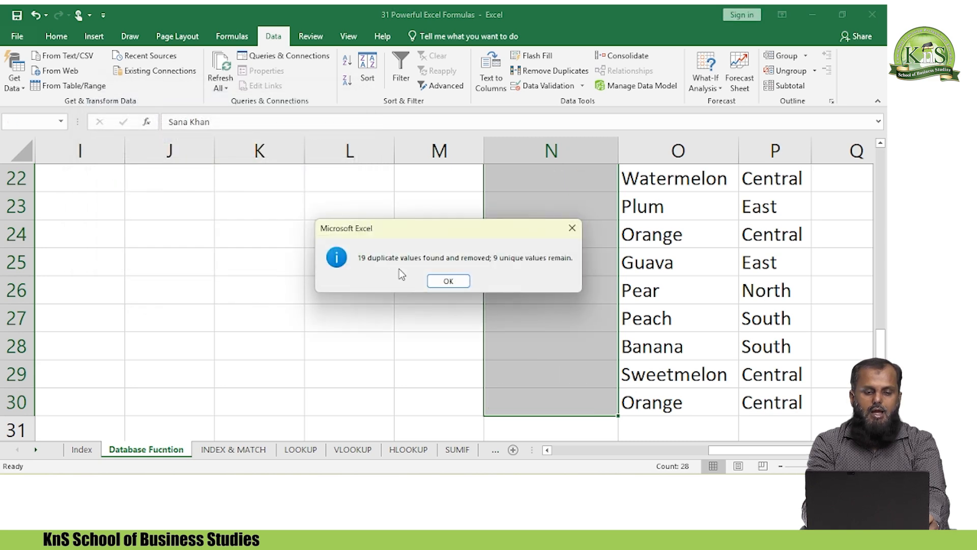
{"action": "left_click", "coordinate": [447, 280]}
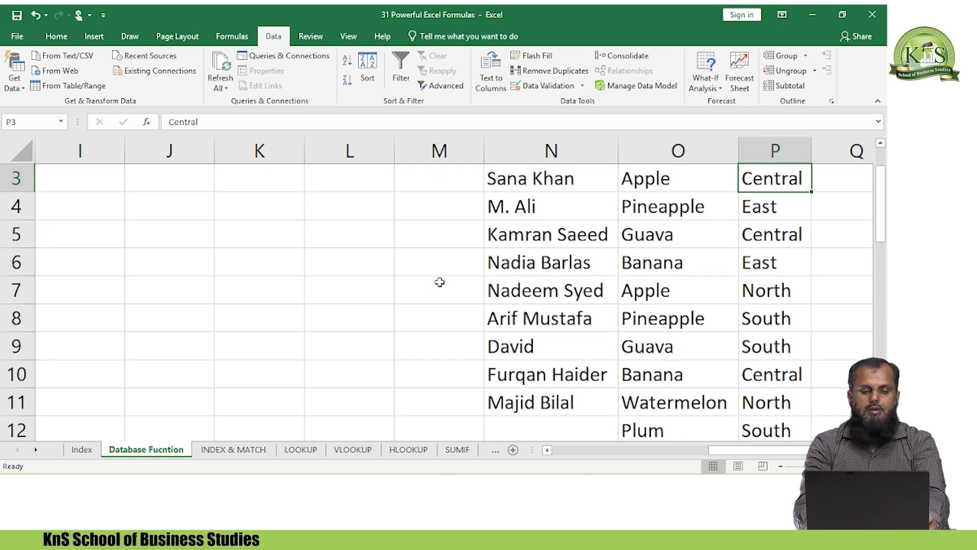
Step: Review the remaining salesman entries in column N from the first to the last
{"action": "scroll", "coordinate": [440, 282], "scroll_direction": "up", "scroll_amount": 1}
{"action": "key", "text": "Left"}
{"action": "key", "text": "Left"}
{"action": "key", "text": "Down"}
{"action": "key", "text": "Down"}
{"action": "key", "text": "Down"}
{"action": "key", "text": "Down"}
{"action": "key", "text": "Down"}
{"action": "key", "text": "Down"}
{"action": "key", "text": "Down"}
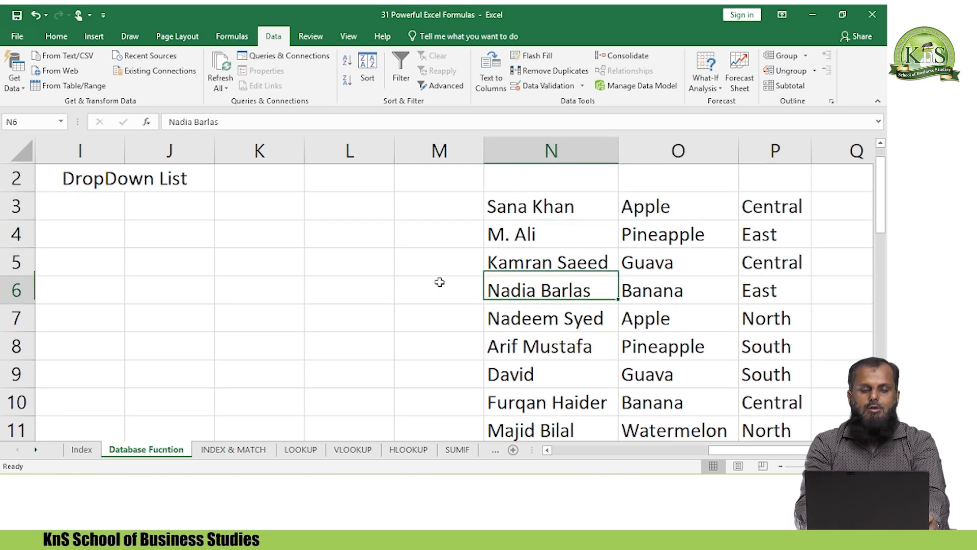
{"action": "key", "text": "Down"}
{"action": "key", "text": "Down"}
{"action": "key", "text": "Up"}
{"action": "key", "text": "Up"}
{"action": "key", "text": "Up"}
{"action": "key", "text": "Up"}
{"action": "key", "text": "Up"}
{"action": "key", "text": "Up"}
{"action": "key", "text": "Up"}
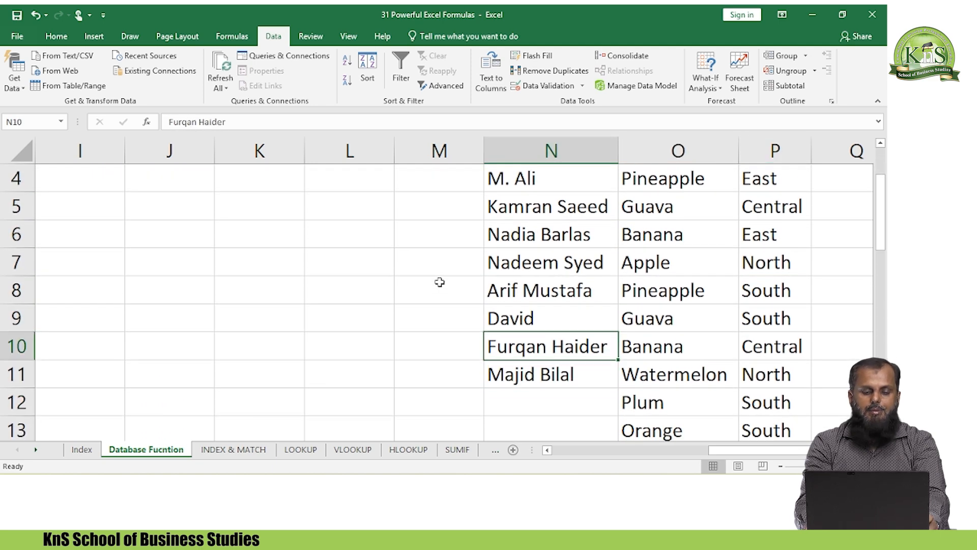
{"action": "key", "text": "Up"}
{"action": "key", "text": "Up"}
{"action": "key", "text": "Up"}
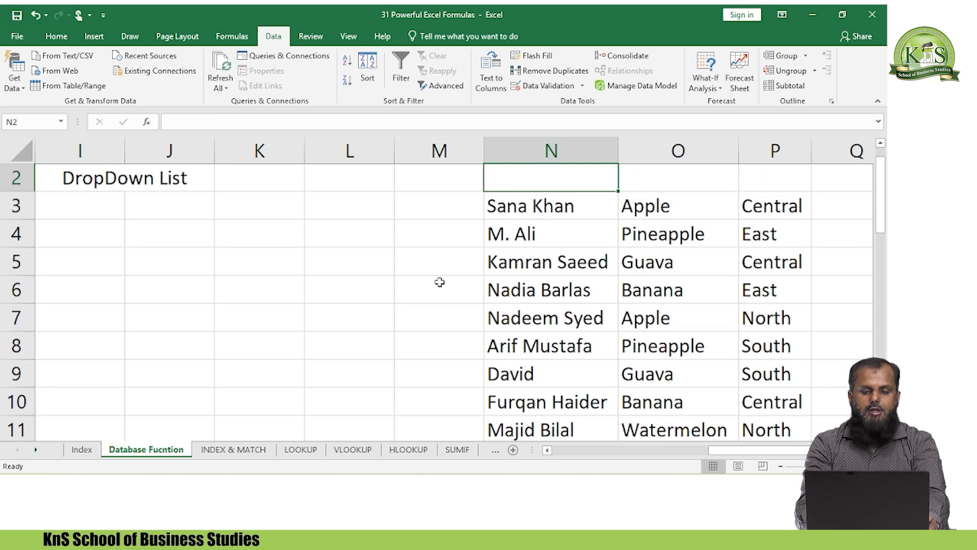
Step: Remove duplicates from the product list starting at O3, continuing with the current selection so only column O is affected
{"action": "key", "text": "Right"}
{"action": "key", "text": "Down"}
{"action": "key", "text": "ctrl+shift+Down"}
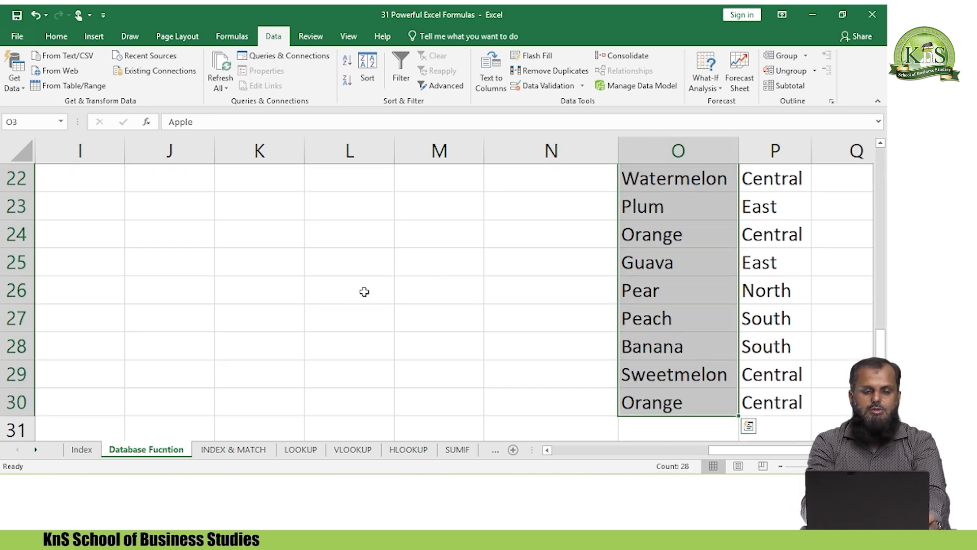
{"action": "left_click", "coordinate": [550, 71]}
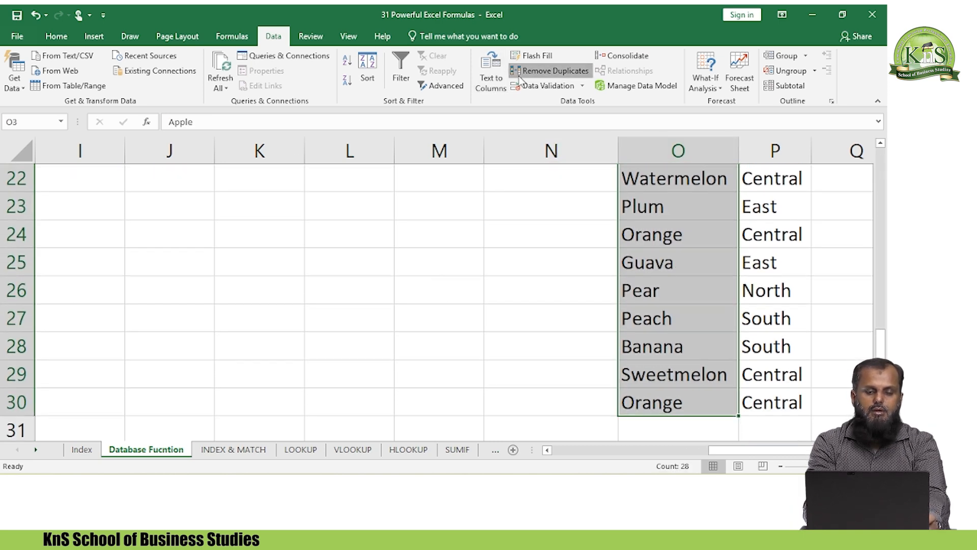
{"action": "left_click", "coordinate": [193, 199]}
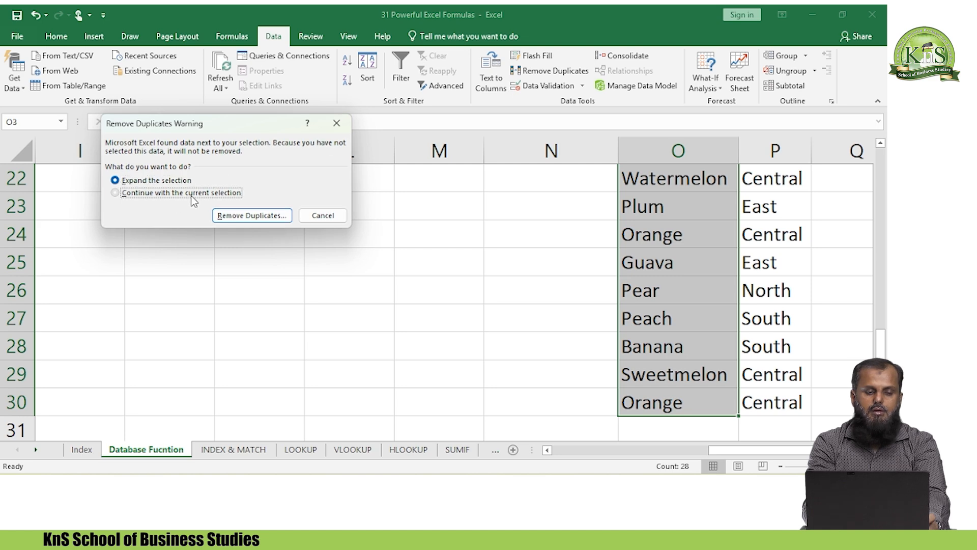
{"action": "left_click", "coordinate": [230, 218]}
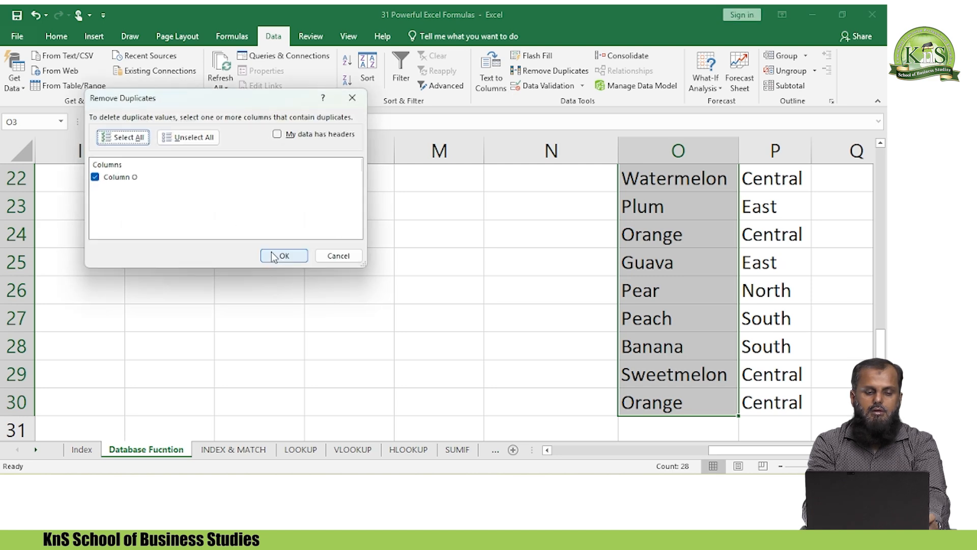
{"action": "left_click", "coordinate": [282, 256]}
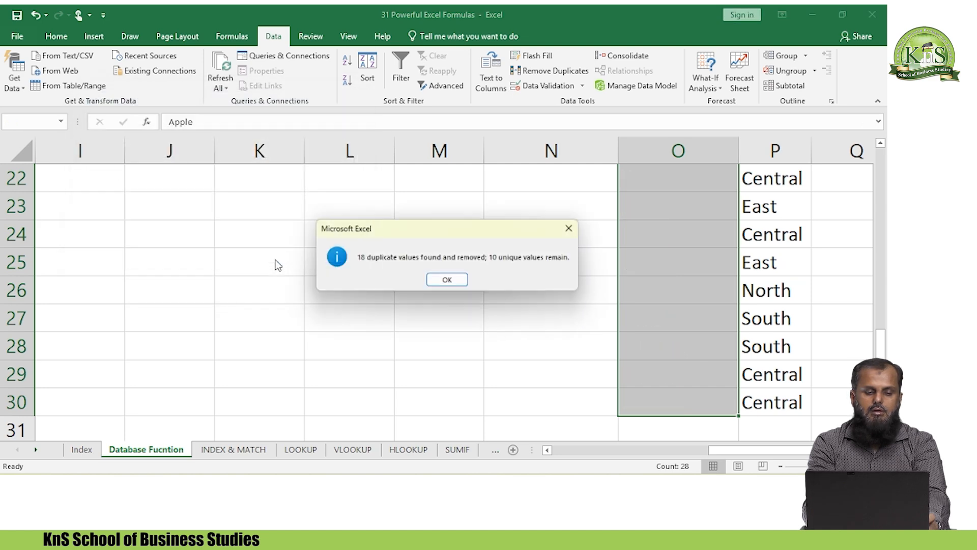
{"action": "left_click", "coordinate": [445, 278]}
Step: Remove duplicates from the region list starting at P3, continuing with the current selection so only column P is affected
{"action": "key", "text": "Right"}
{"action": "key", "text": "Right"}
{"action": "key", "text": "Up"}
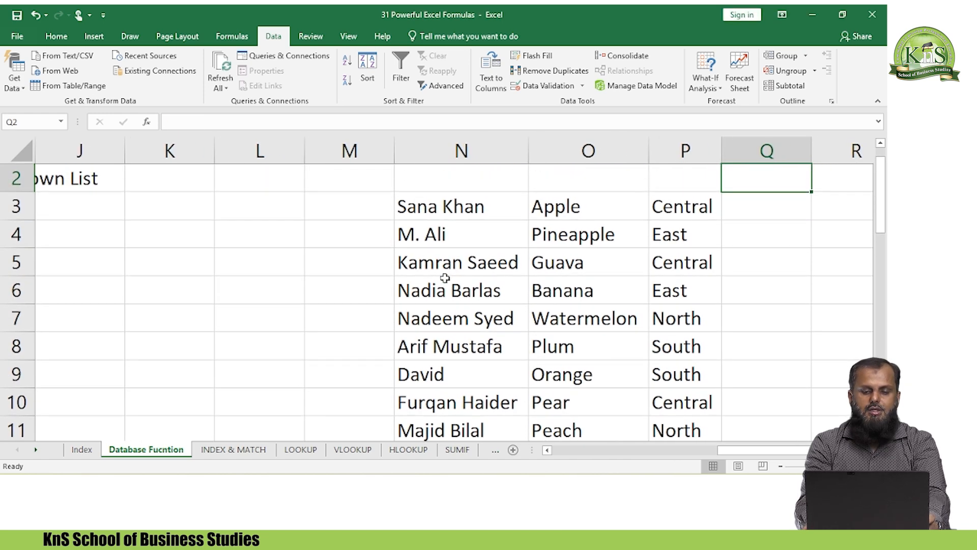
{"action": "key", "text": "Left"}
{"action": "key", "text": "Down"}
{"action": "key", "text": "ctrl+shift+Down"}
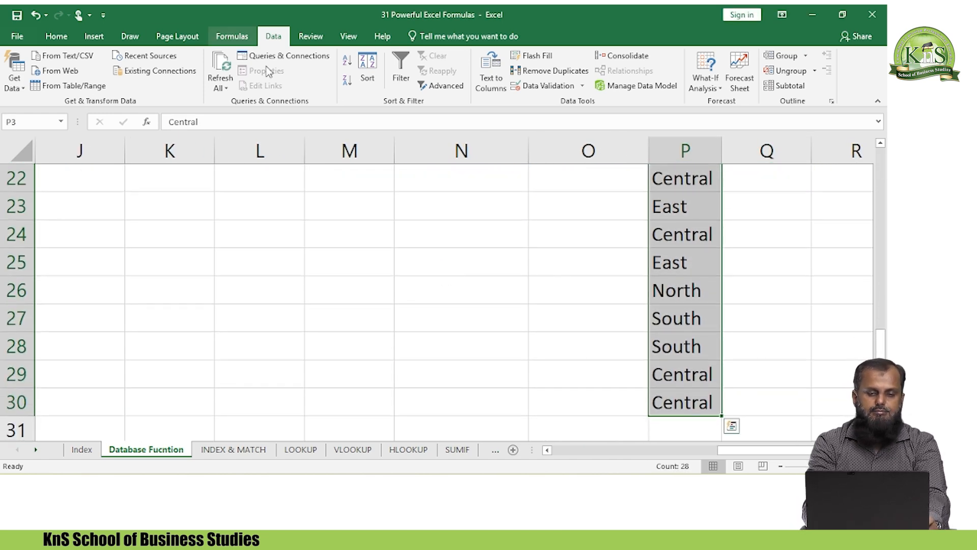
{"action": "left_click", "coordinate": [530, 76]}
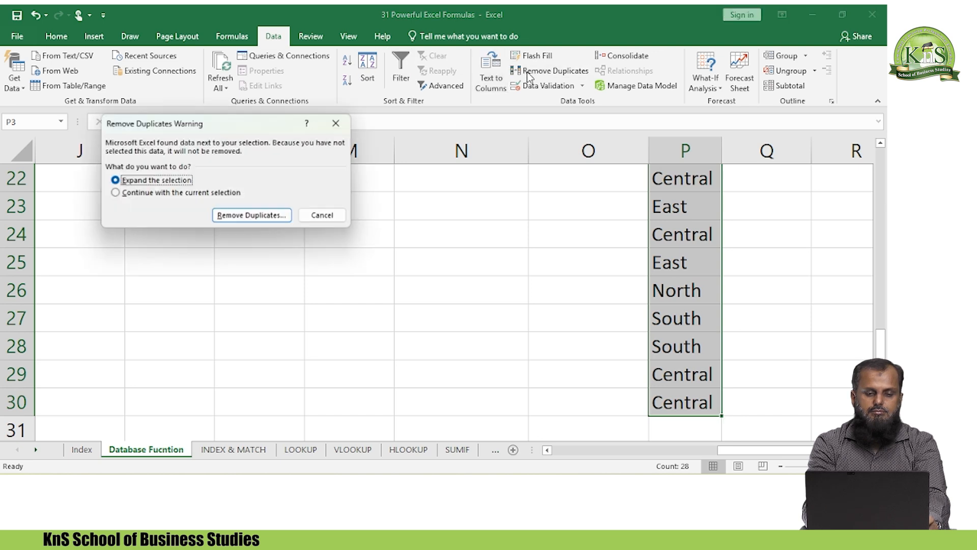
{"action": "left_click", "coordinate": [239, 192]}
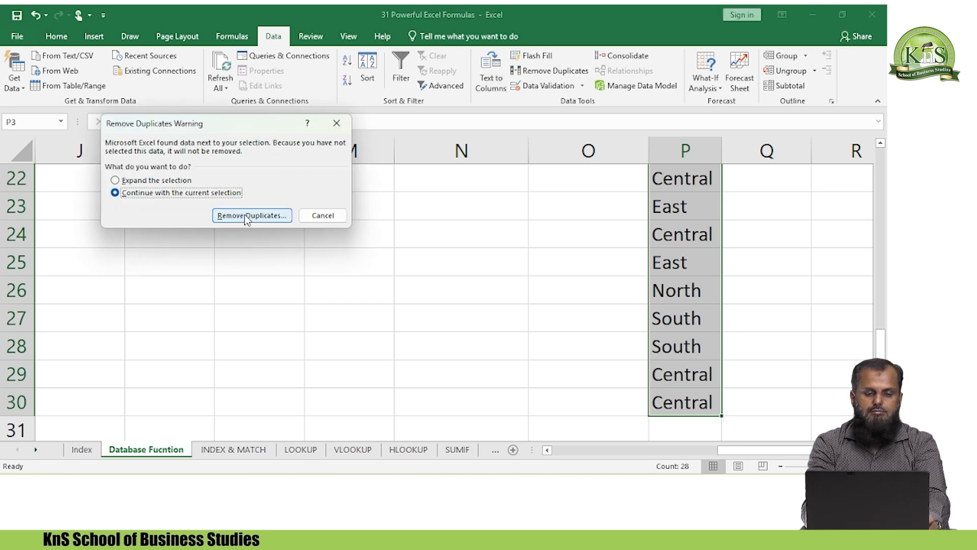
{"action": "left_click", "coordinate": [245, 216]}
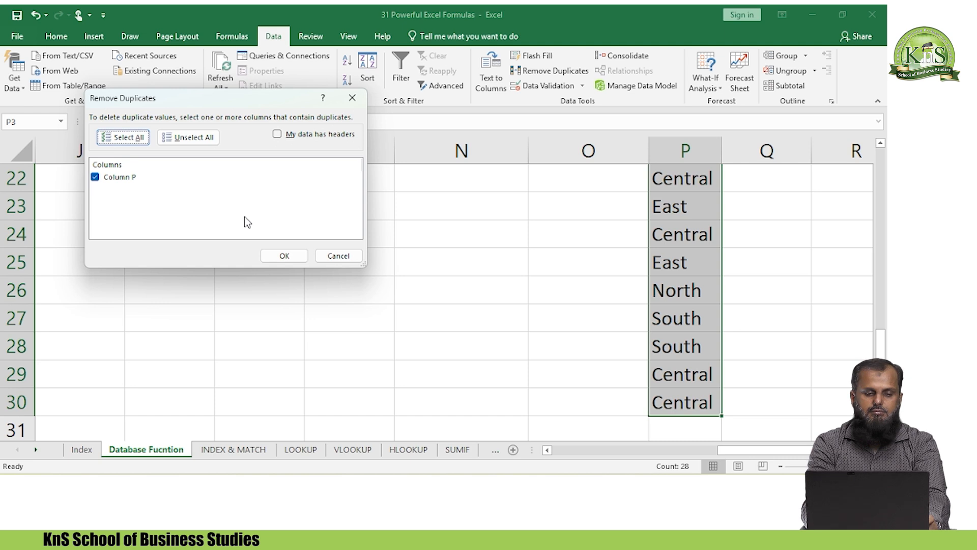
{"action": "left_click", "coordinate": [300, 256]}
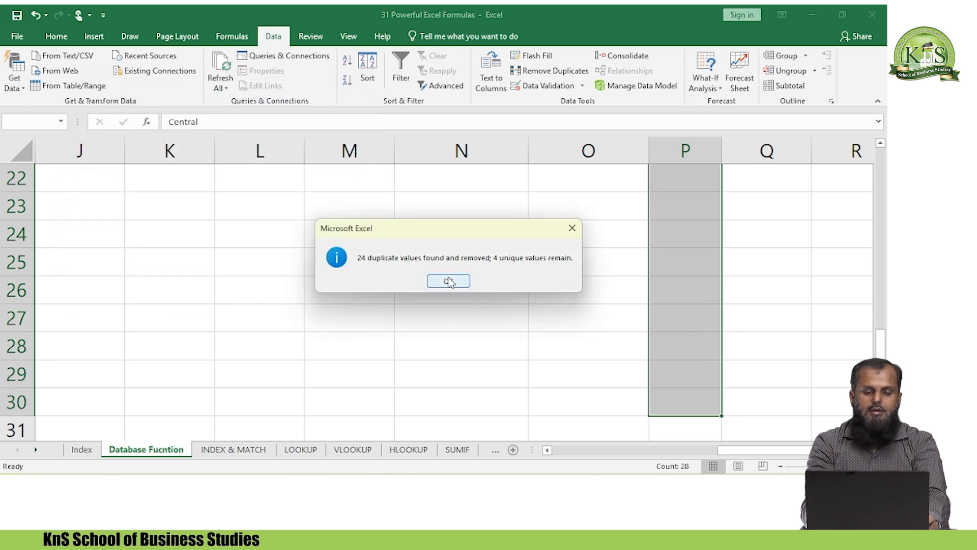
{"action": "left_click", "coordinate": [448, 280]}
Step: Review the deduplicated lists in columns N to P and the empty area under the DropDown List heading
{"action": "key", "text": "ctrl+Up"}
{"action": "key", "text": "Down"}
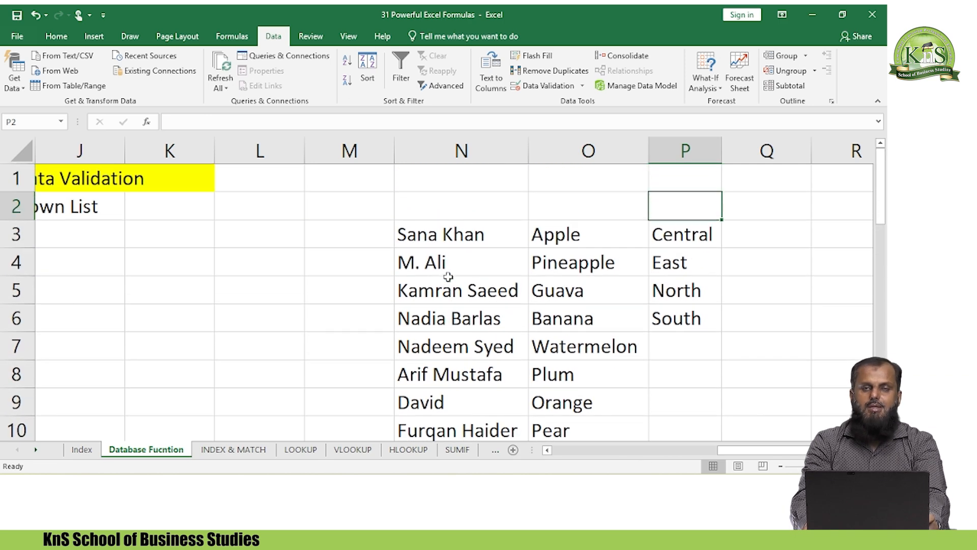
{"action": "key", "text": "Left"}
{"action": "key", "text": "Left"}
{"action": "key", "text": "Left"}
{"action": "key", "text": "Right"}
{"action": "key", "text": "Right"}
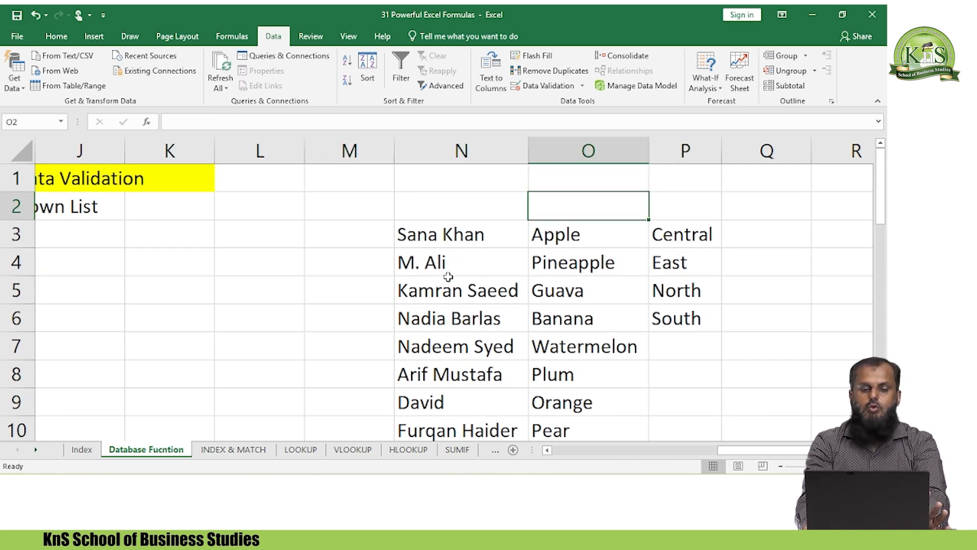
{"action": "key", "text": "Down"}
{"action": "key", "text": "Down"}
{"action": "key", "text": "Left"}
{"action": "key", "text": "Left"}
{"action": "key", "text": "Left"}
{"action": "key", "text": "Left"}
{"action": "key", "text": "Up"}
{"action": "key", "text": "Up"}
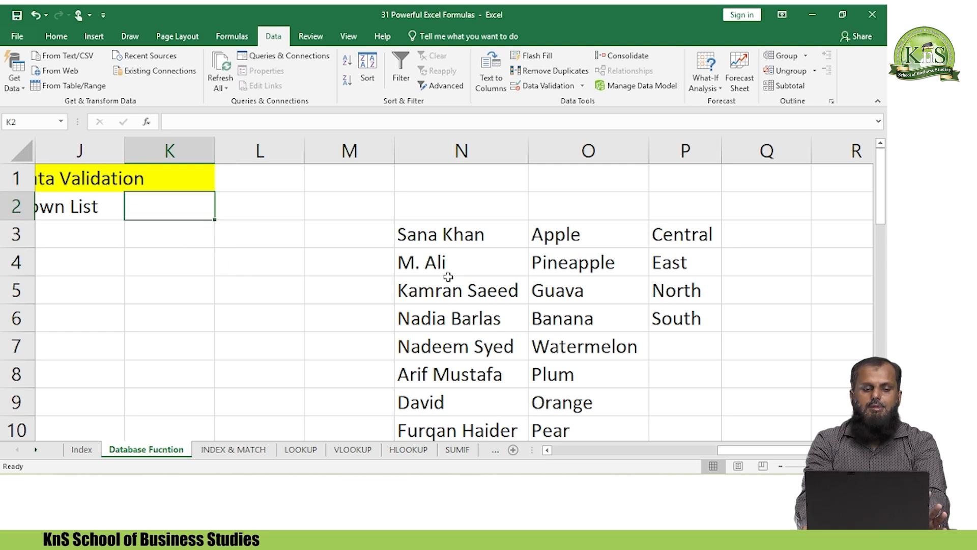
{"action": "key", "text": "Left"}
{"action": "key", "text": "Left"}
{"action": "key", "text": "Left"}
{"action": "key", "text": "Right"}
{"action": "key", "text": "Right"}
{"action": "key", "text": "Right"}
{"action": "key", "text": "Down"}
{"action": "key", "text": "Left"}
{"action": "key", "text": "Left"}
{"action": "key", "text": "Left"}
{"action": "key", "text": "Left"}
{"action": "key", "text": "Left"}
{"action": "key", "text": "Left"}
{"action": "key", "text": "Left"}
{"action": "key", "text": "Left"}
{"action": "key", "text": "Left"}
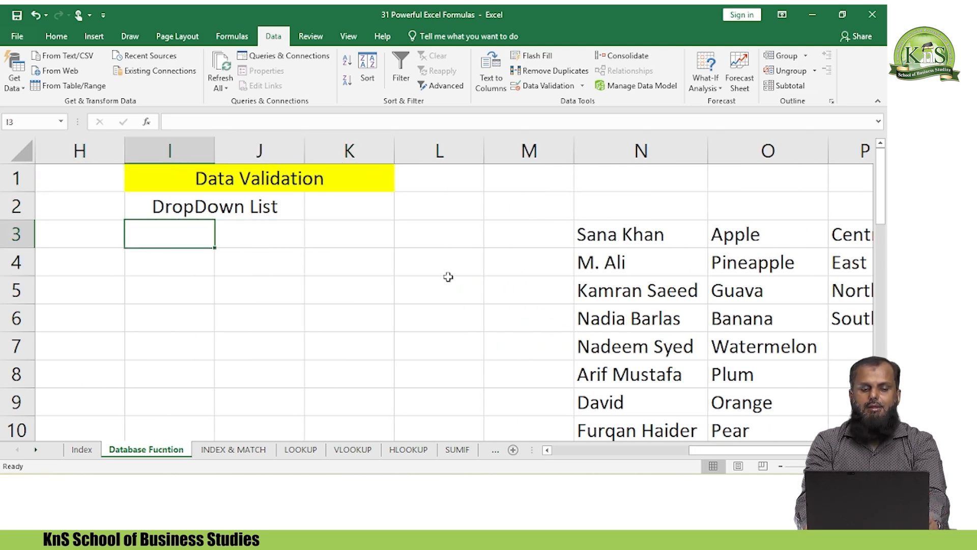
Step: Copy the Salesman and Product headers from A1:B1 to I3:J3 under the DropDown List heading
{"action": "key", "text": "Left"}
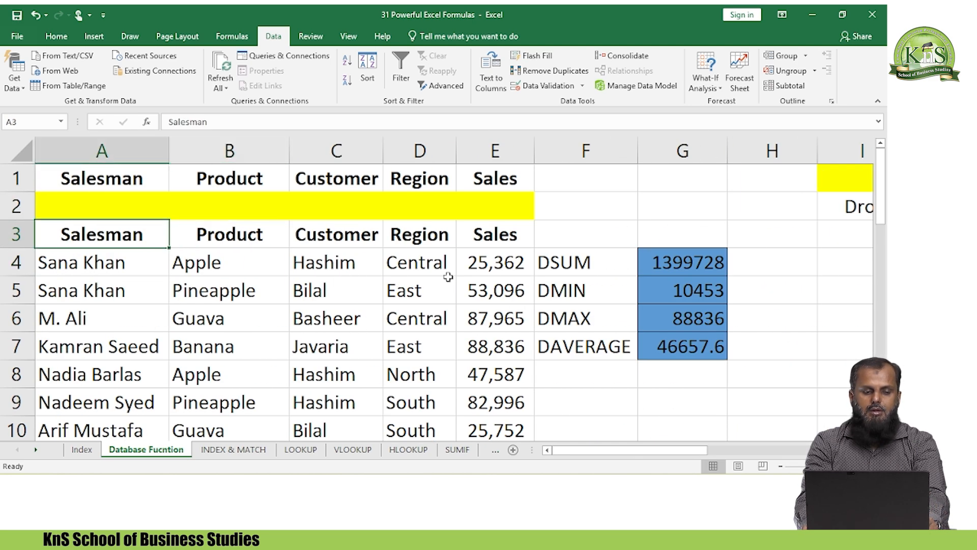
{"action": "key", "text": "Up"}
{"action": "key", "text": "Up"}
{"action": "key", "text": "shift+Right"}
{"action": "key", "text": "shift+Right"}
{"action": "key", "text": "shift+Left"}
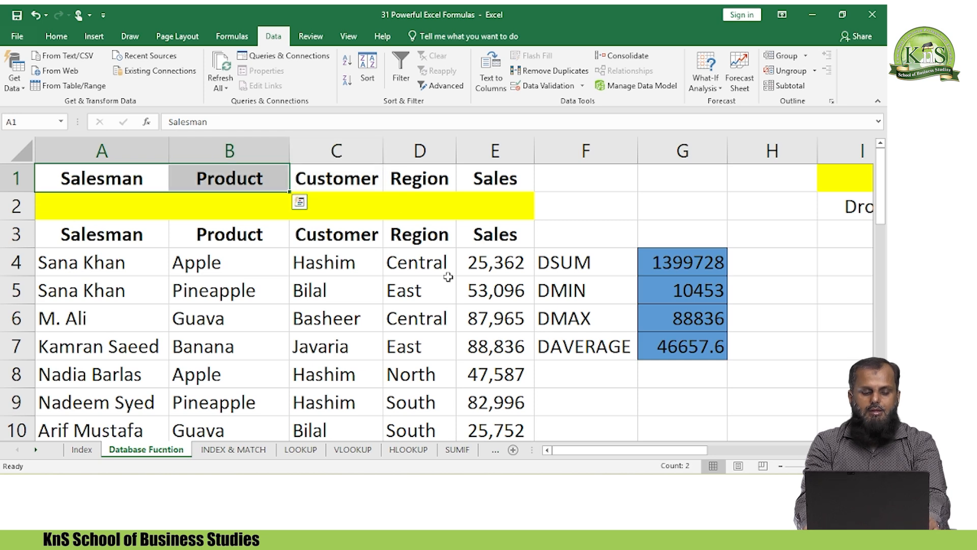
{"action": "key", "text": "ctrl+c"}
{"action": "key", "text": "Right"}
{"action": "key", "text": "Right"}
{"action": "key", "text": "Right"}
{"action": "key", "text": "Right"}
{"action": "key", "text": "Right"}
{"action": "key", "text": "Right"}
{"action": "key", "text": "Right"}
{"action": "key", "text": "Right"}
{"action": "key", "text": "Right"}
{"action": "key", "text": "Right"}
{"action": "key", "text": "Right"}
{"action": "key", "text": "Down"}
{"action": "key", "text": "Down"}
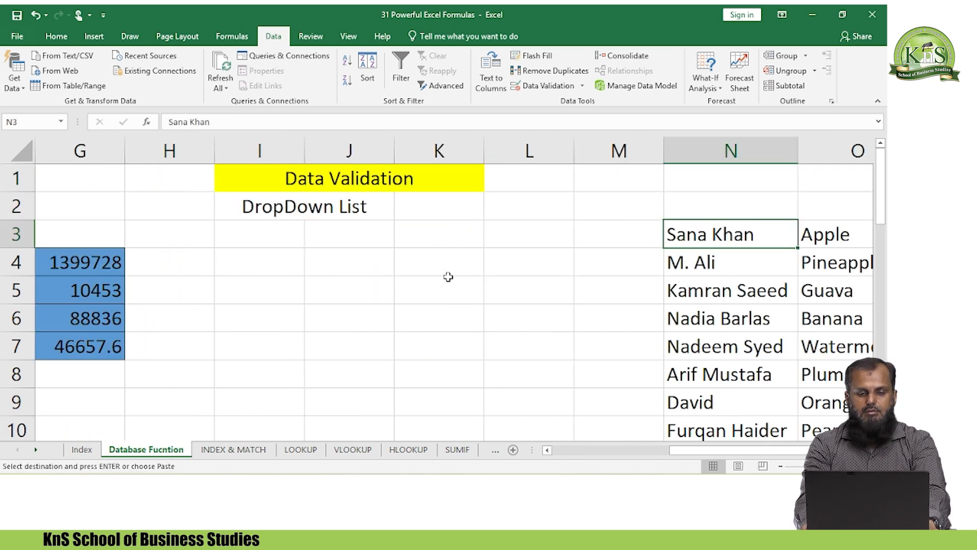
{"action": "key", "text": "Left"}
{"action": "key", "text": "Left"}
{"action": "key", "text": "Left"}
{"action": "key", "text": "Left"}
{"action": "key", "text": "Left"}
{"action": "key", "text": "Return"}
Step: Copy the Region header from D1 to K3, beside the Product header
{"action": "key", "text": "Left"}
{"action": "key", "text": "Left"}
{"action": "key", "text": "Left"}
{"action": "key", "text": "Left"}
{"action": "key", "text": "Left"}
{"action": "key", "text": "Left"}
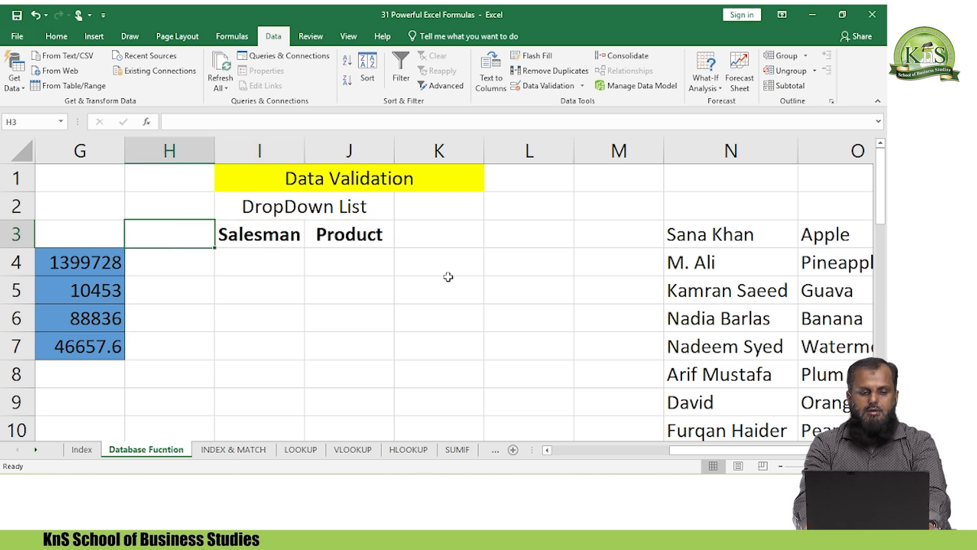
{"action": "key", "text": "Up"}
{"action": "key", "text": "Up"}
{"action": "key", "text": "Right"}
{"action": "key", "text": "ctrl+c"}
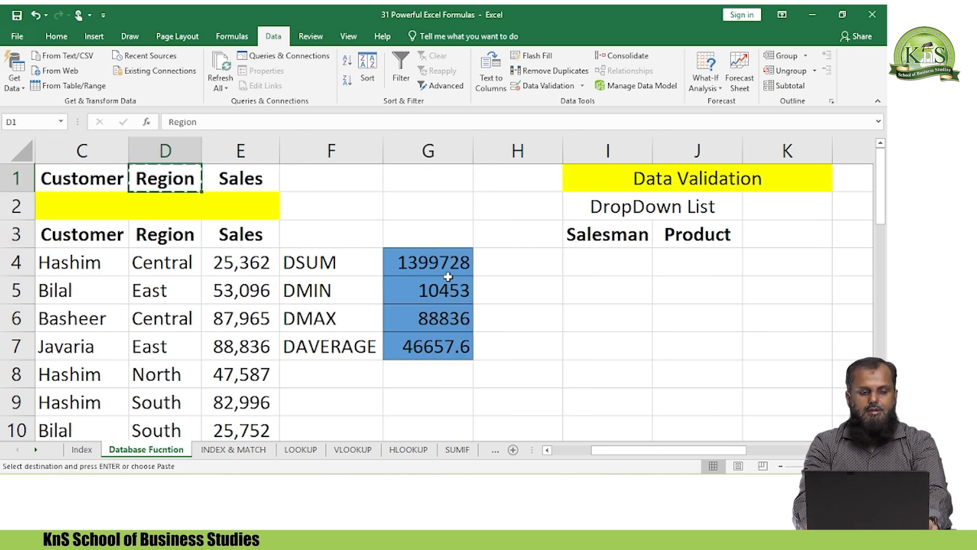
{"action": "key", "text": "Right"}
{"action": "key", "text": "Right"}
{"action": "key", "text": "Right"}
{"action": "key", "text": "Right"}
{"action": "key", "text": "Down"}
{"action": "key", "text": "Down"}
{"action": "key", "text": "Right"}
{"action": "key", "text": "Right"}
{"action": "key", "text": "Right"}
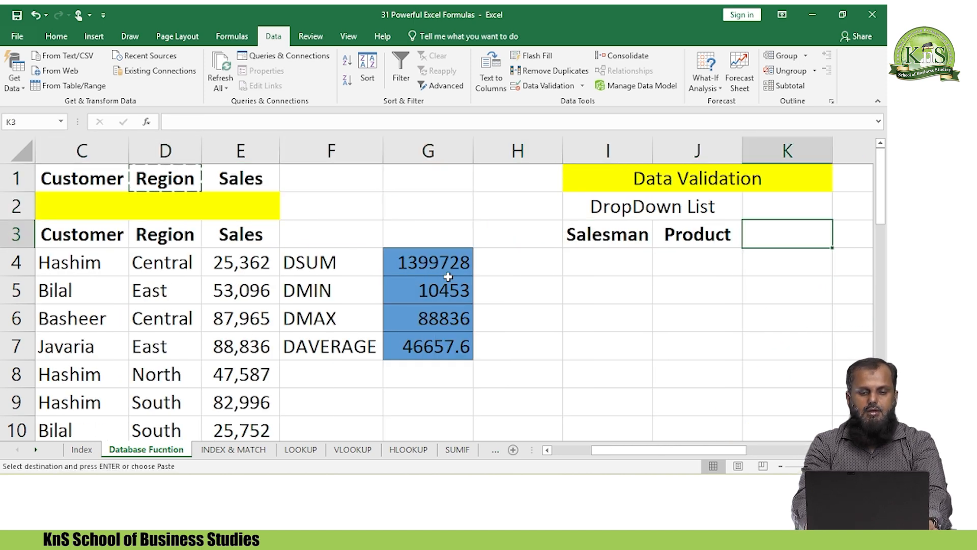
{"action": "key", "text": "Return"}
Step: Examine the existing customer drop-down list in C2 for repeated entries and close it without choosing one
{"action": "key", "text": "Left"}
{"action": "key", "text": "Left"}
{"action": "key", "text": "Left"}
{"action": "key", "text": "Left"}
{"action": "key", "text": "Left"}
{"action": "key", "text": "Left"}
{"action": "key", "text": "Left"}
{"action": "key", "text": "Left"}
{"action": "key", "text": "Up"}
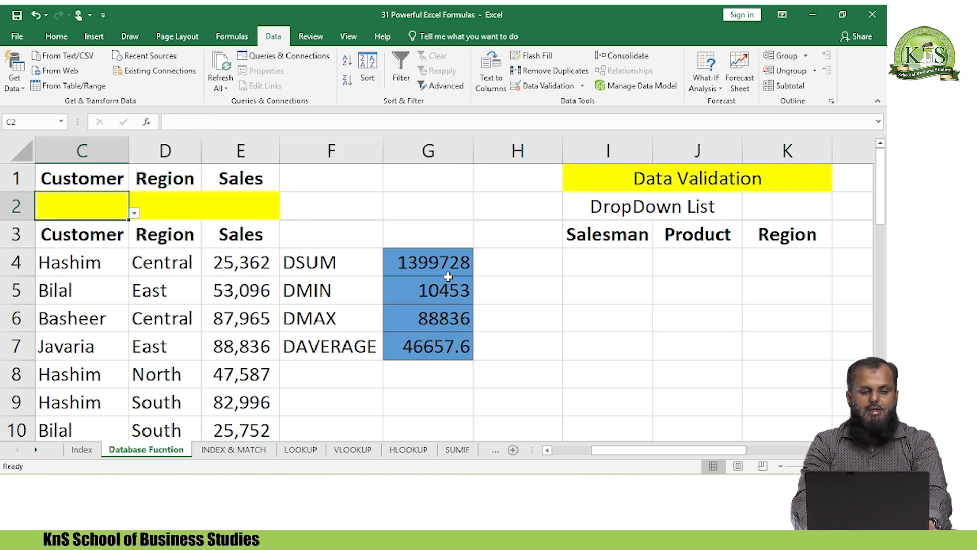
{"action": "key", "text": "alt+Down"}
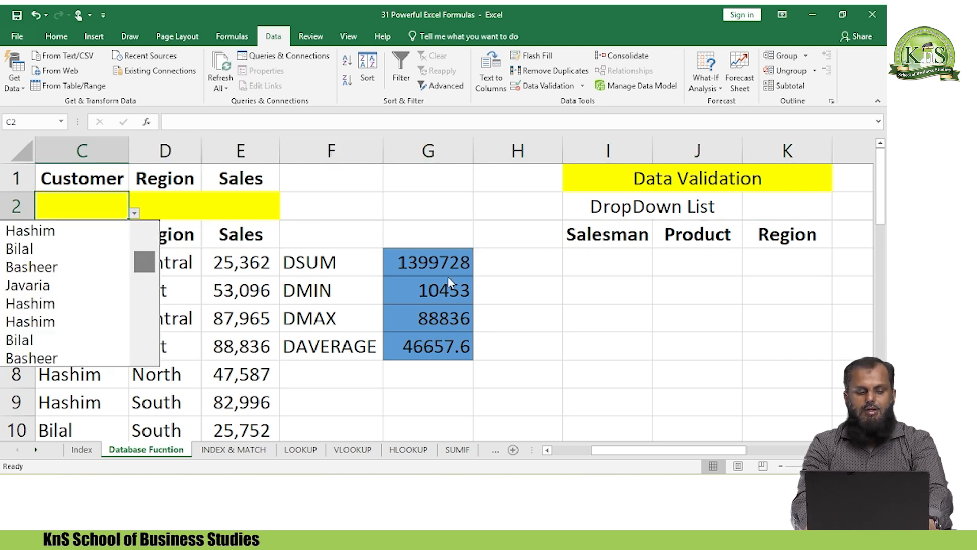
{"action": "key", "text": "Escape"}
{"action": "key", "text": "Right"}
{"action": "key", "text": "Right"}
{"action": "key", "text": "Right"}
{"action": "key", "text": "Right"}
{"action": "key", "text": "Right"}
{"action": "key", "text": "Right"}
{"action": "key", "text": "Right"}
{"action": "key", "text": "Right"}
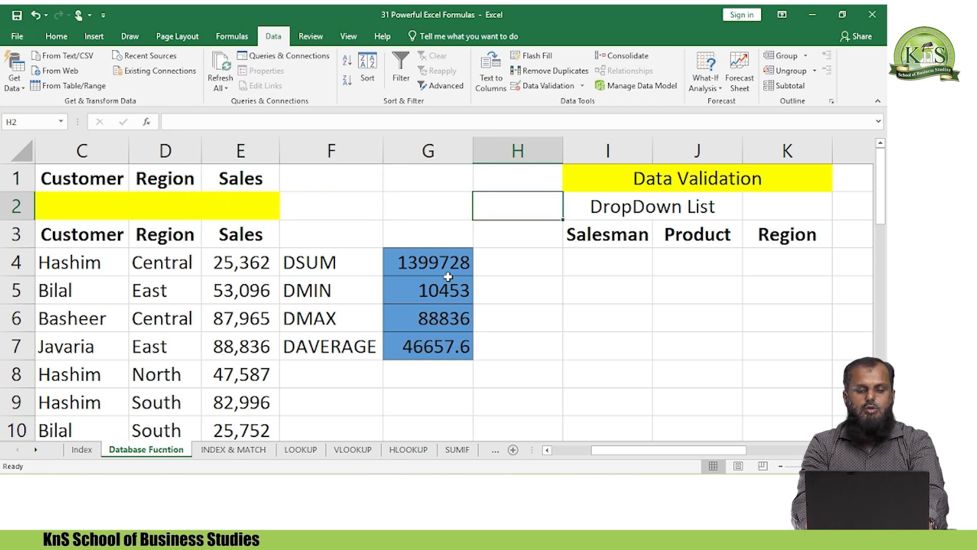
{"action": "key", "text": "Right"}
{"action": "key", "text": "Right"}
{"action": "key", "text": "Right"}
{"action": "key", "text": "Right"}
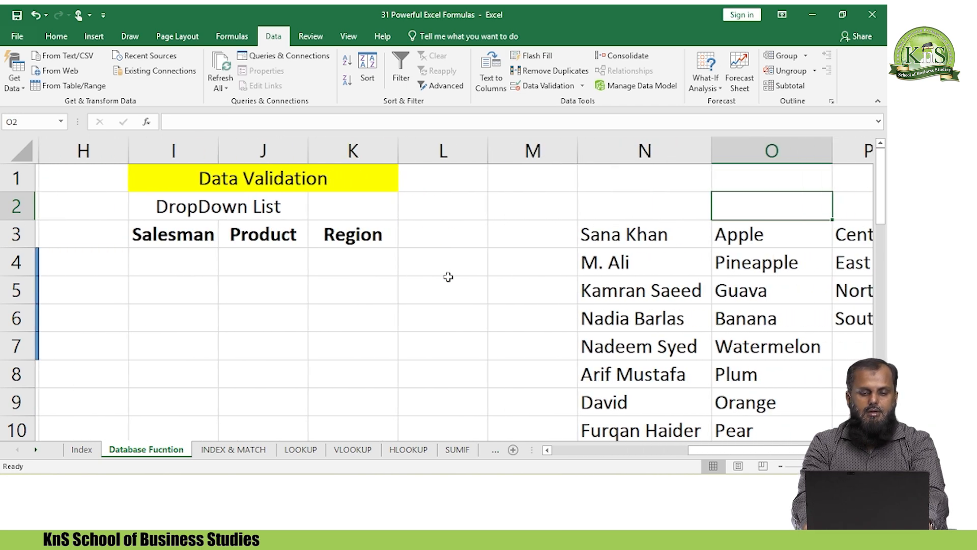
{"action": "key", "text": "Down"}
{"action": "key", "text": "Down"}
{"action": "key", "text": "Left"}
{"action": "key", "text": "Left"}
{"action": "key", "text": "Up"}
{"action": "key", "text": "Right"}
Step: Apply list data validation to I4 under the Salesman header, using =$N$3:$N$11 as the source
{"action": "key", "text": "Left"}
{"action": "key", "text": "Left"}
{"action": "key", "text": "Left"}
{"action": "key", "text": "Left"}
{"action": "key", "text": "Down"}
{"action": "key", "text": "Left"}
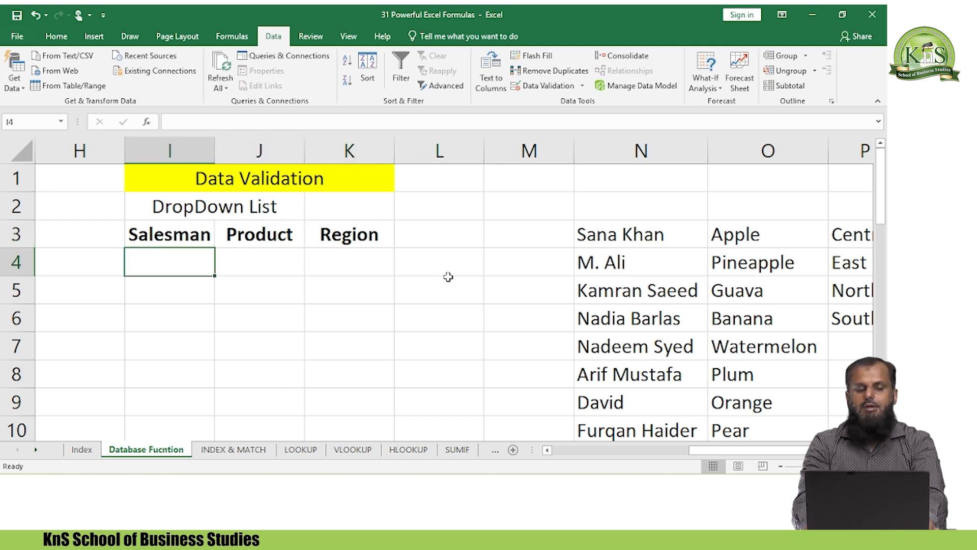
{"action": "key", "text": "Right"}
{"action": "key", "text": "Left"}
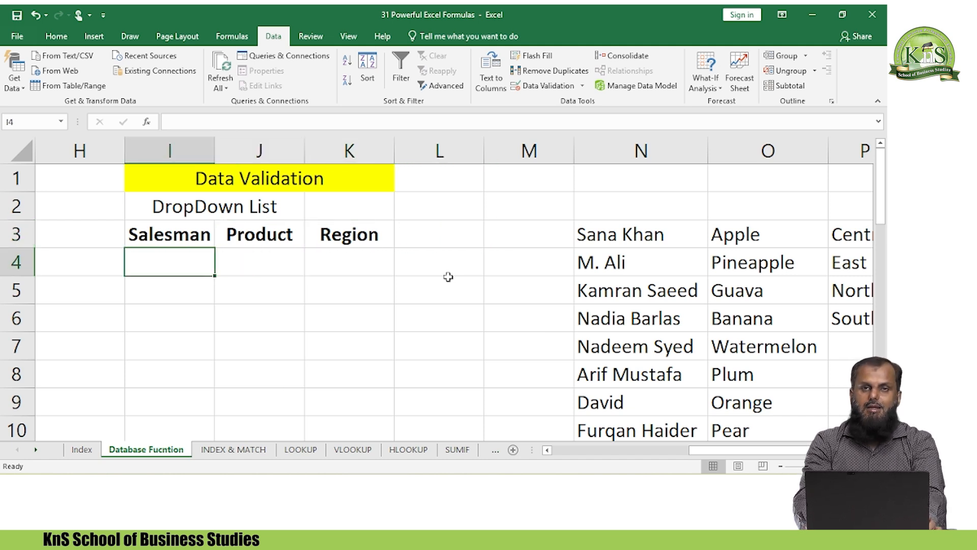
{"action": "left_click", "coordinate": [558, 90]}
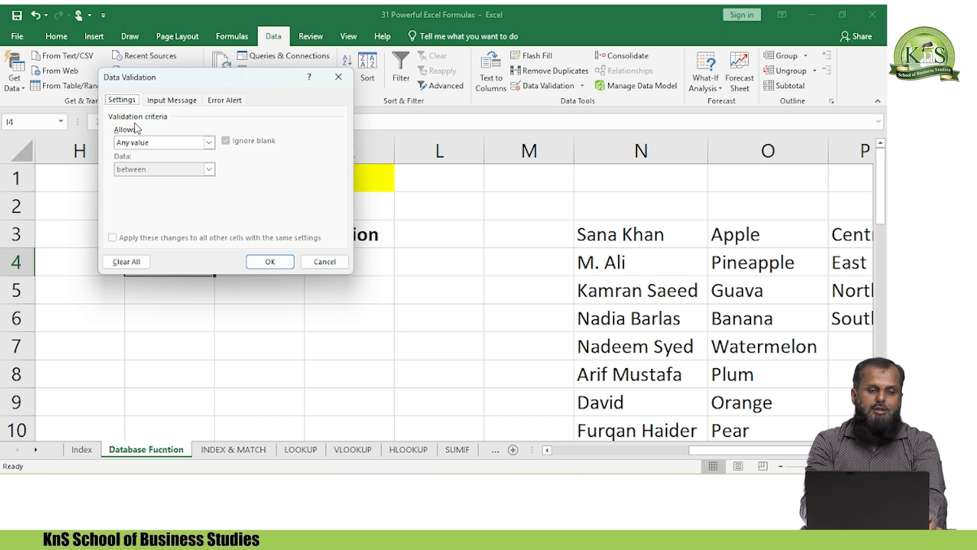
{"action": "left_click", "coordinate": [164, 144]}
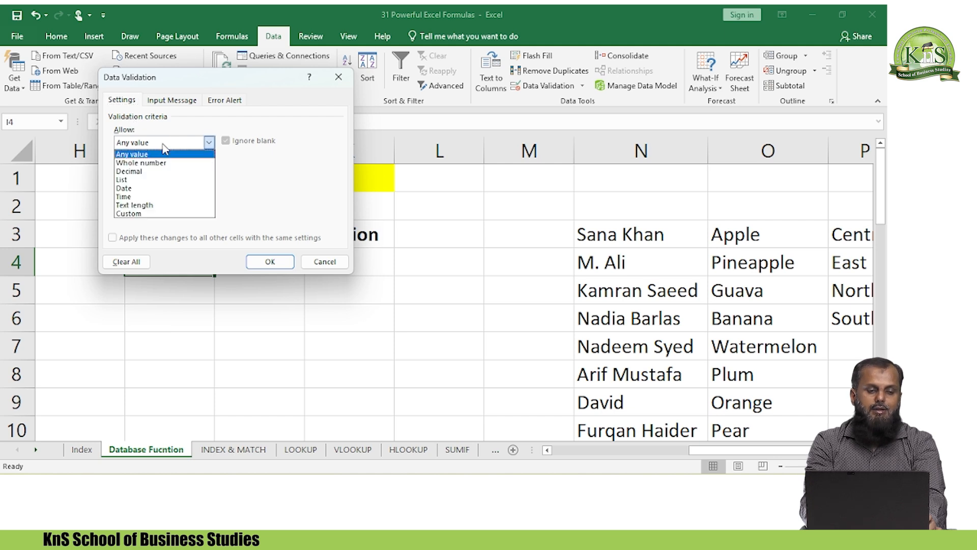
{"action": "left_click", "coordinate": [137, 181]}
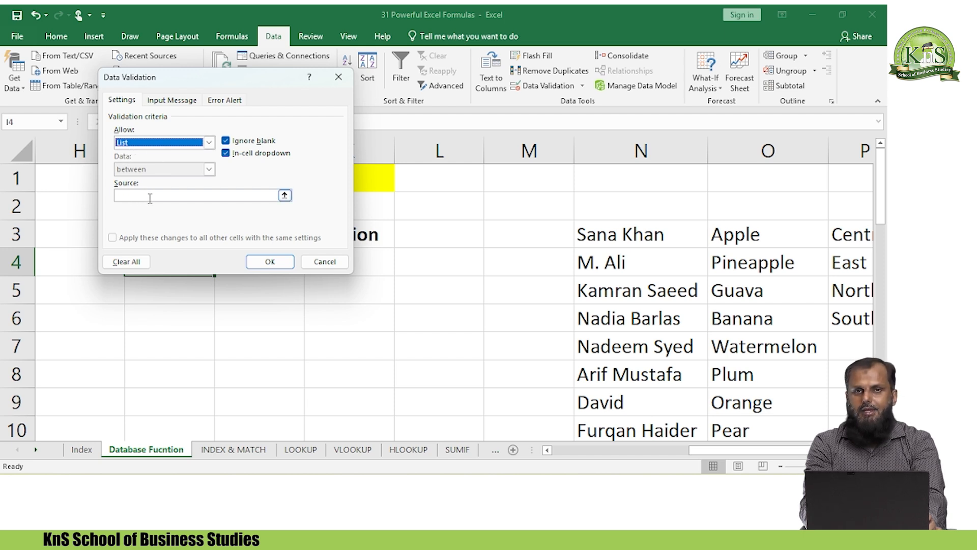
{"action": "left_click", "coordinate": [150, 198]}
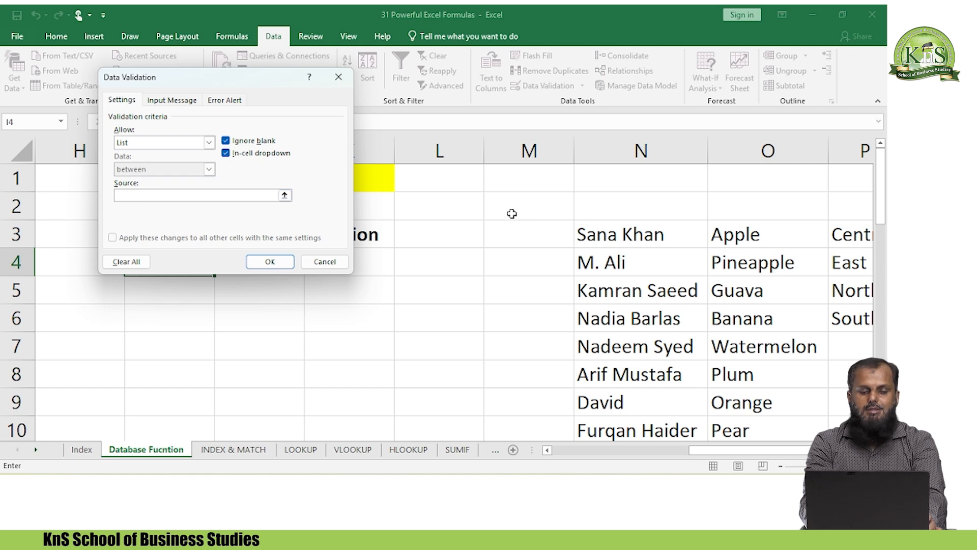
{"action": "left_click", "coordinate": [602, 230]}
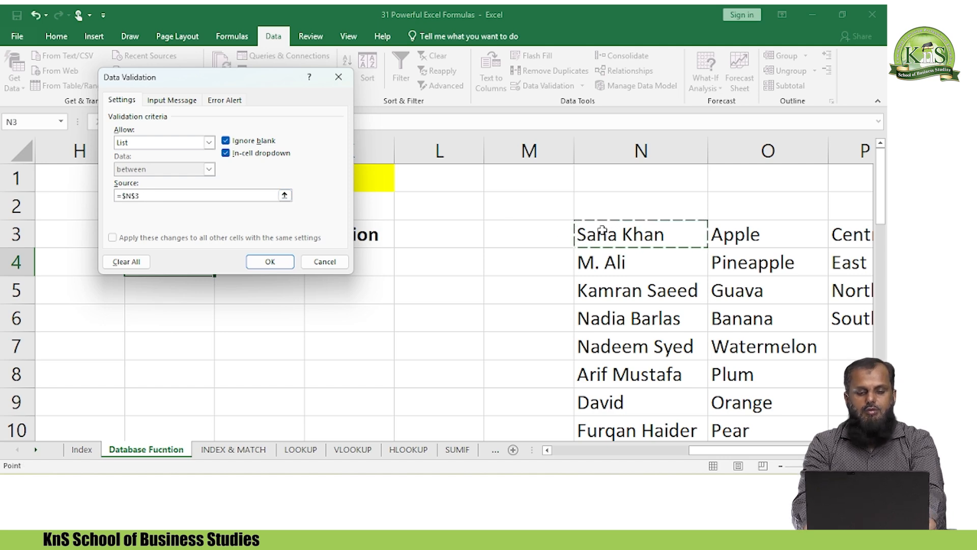
{"action": "key", "text": "ctrl+shift+Down"}
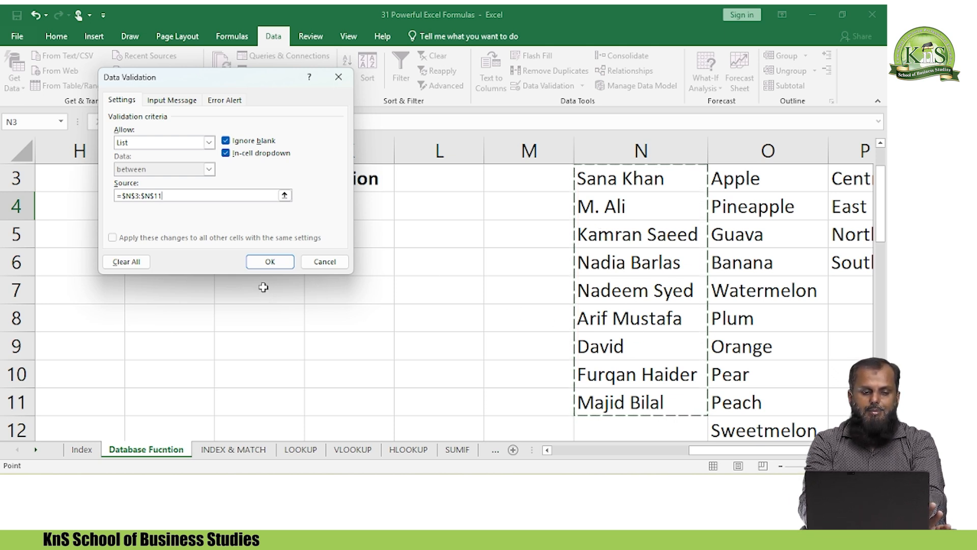
{"action": "left_click", "coordinate": [269, 261]}
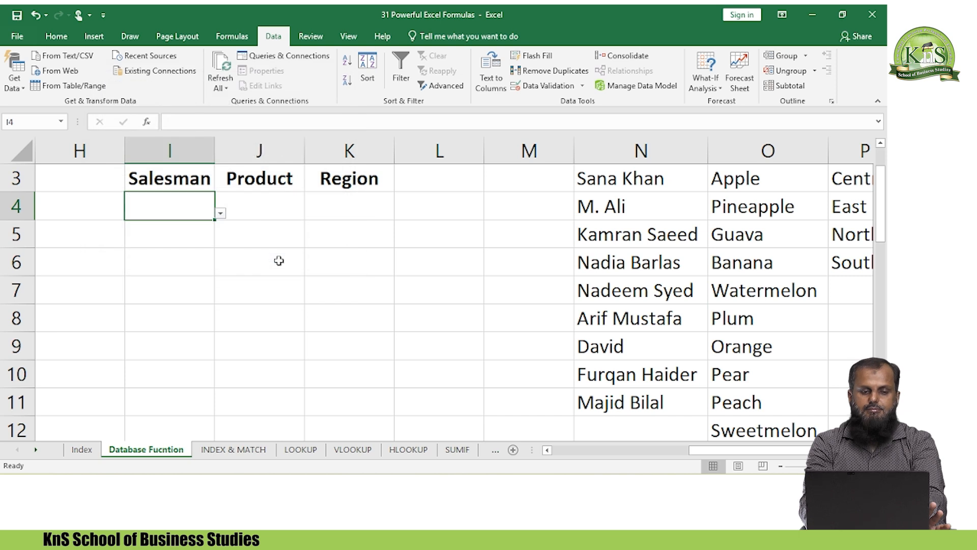
Step: Examine the entries of the Salesman drop-down list in I4 for duplicates and close it without choosing one
{"action": "key", "text": "alt+Down"}
{"action": "key", "text": "Down"}
{"action": "key", "text": "Down"}
{"action": "key", "text": "Down"}
{"action": "key", "text": "Down"}
{"action": "key", "text": "Down"}
{"action": "key", "text": "Down"}
{"action": "key", "text": "Down"}
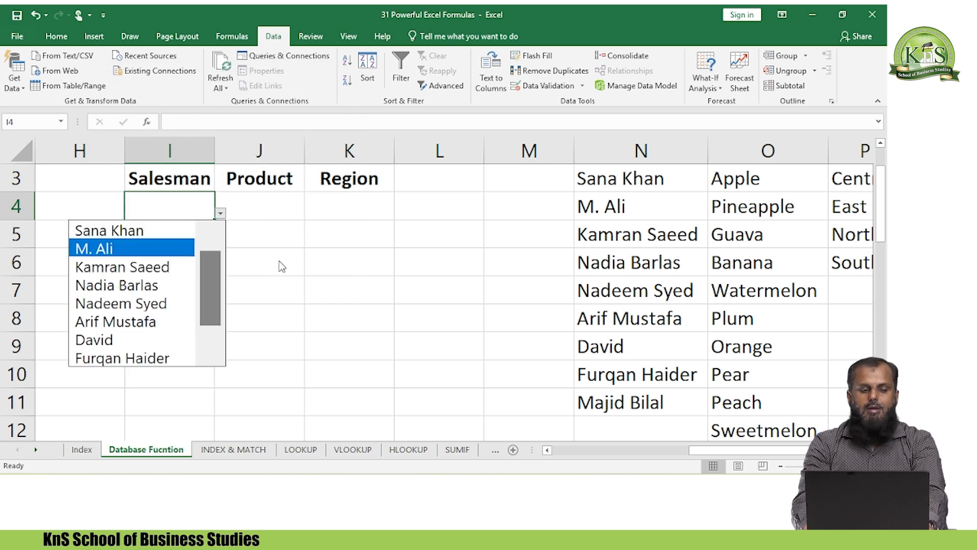
{"action": "key", "text": "Down"}
{"action": "key", "text": "Down"}
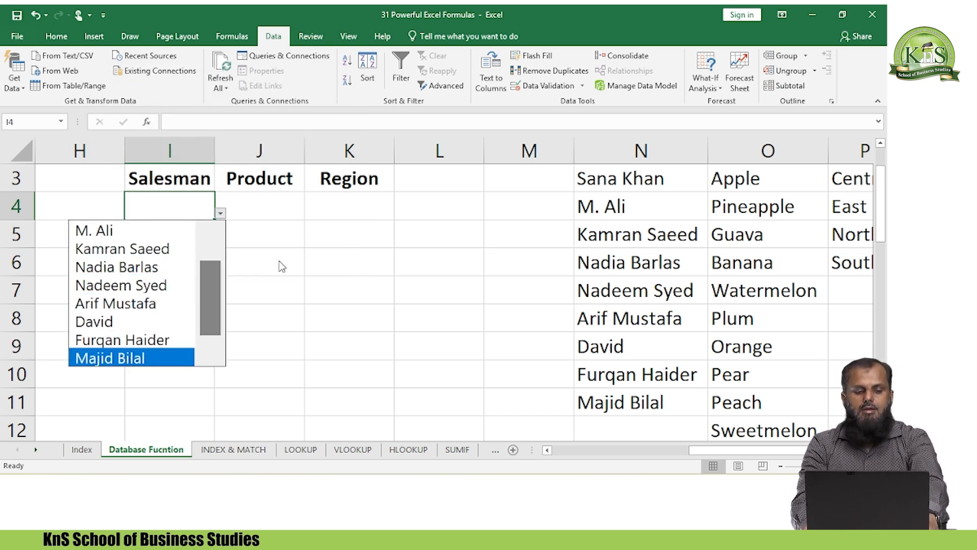
{"action": "key", "text": "Escape"}
Step: Apply list data validation to J4 under the Product header, using =$O$3:$O$12 as the source
{"action": "key", "text": "Right"}
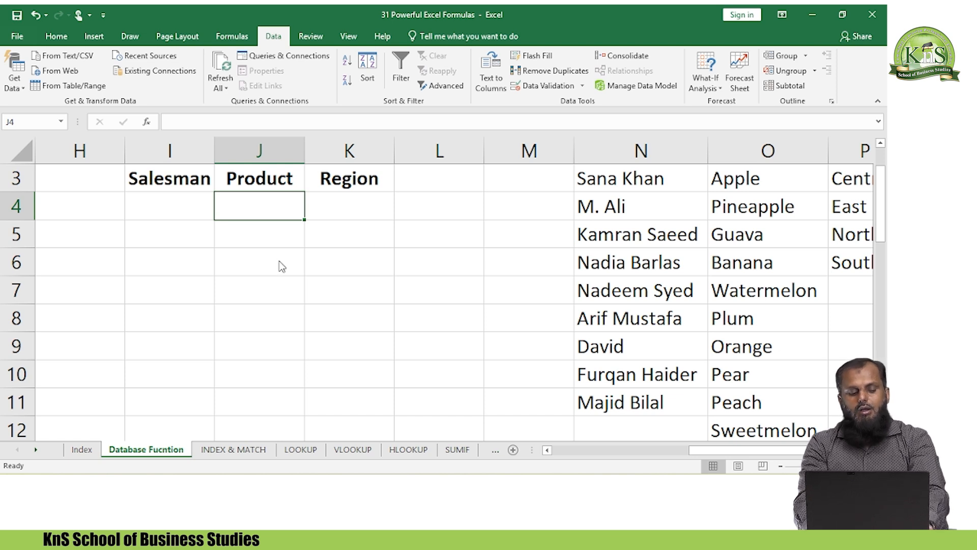
{"action": "key", "text": "alt"}
{"action": "key", "text": "a"}
{"action": "key", "text": "v"}
{"action": "key", "text": "v"}
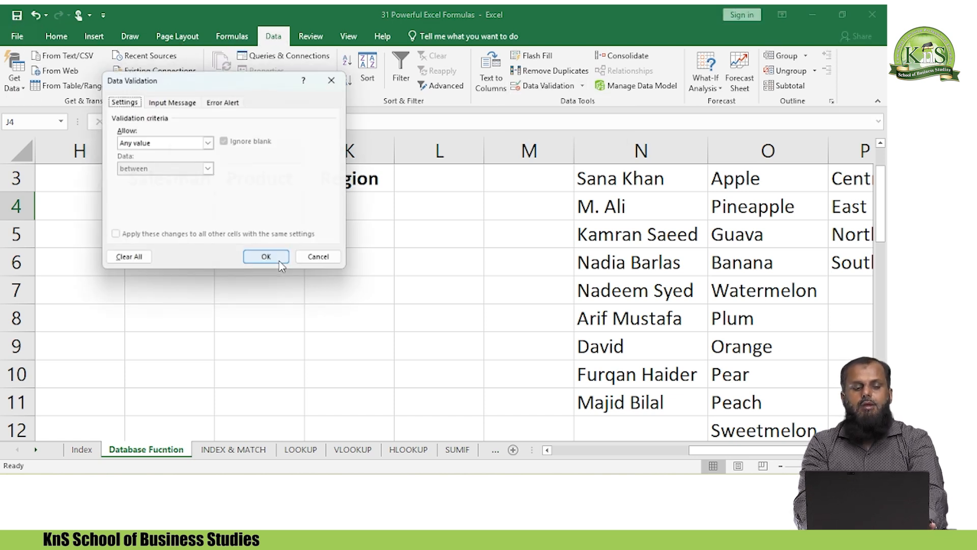
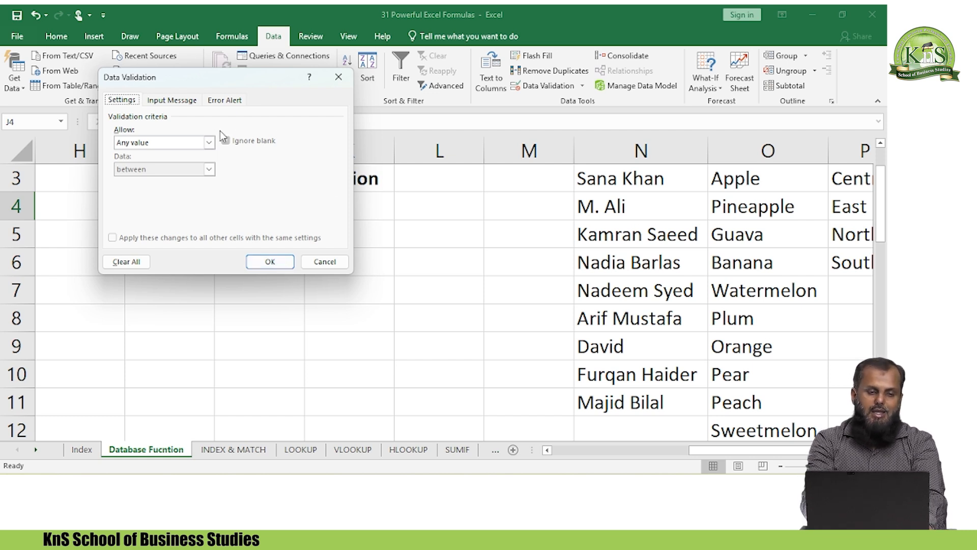
{"action": "left_click", "coordinate": [209, 143]}
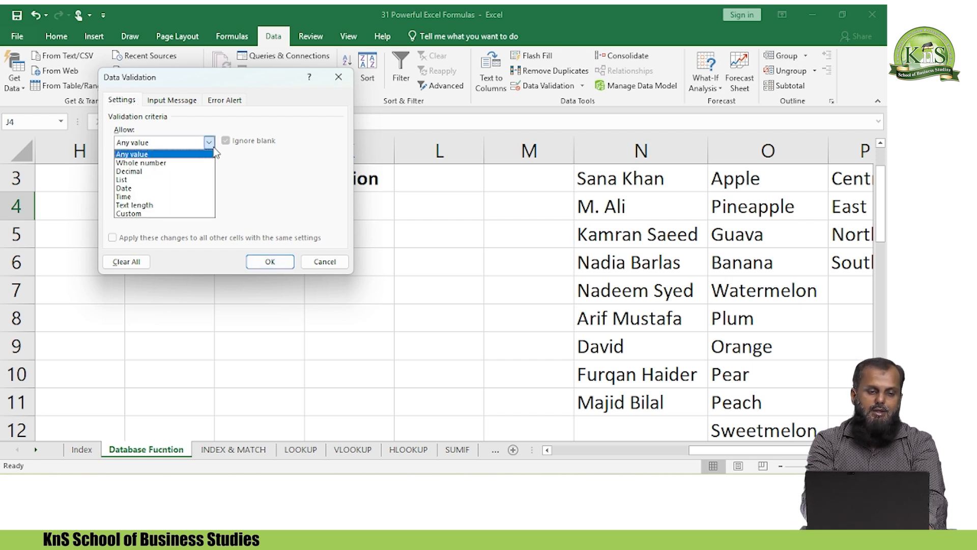
{"action": "left_click", "coordinate": [178, 180]}
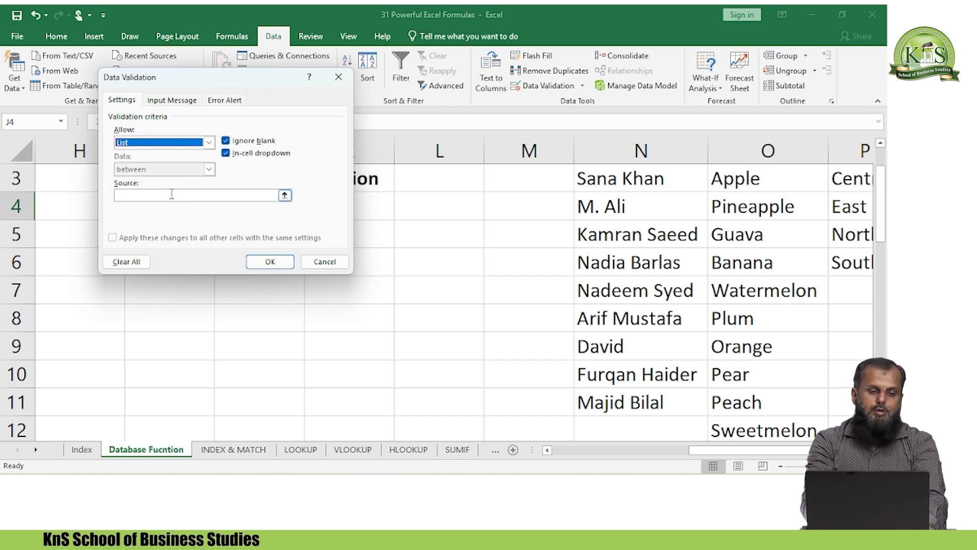
{"action": "left_click", "coordinate": [172, 196]}
{"action": "left_click", "coordinate": [729, 173]}
{"action": "key", "text": "ctrl+shift+Down"}
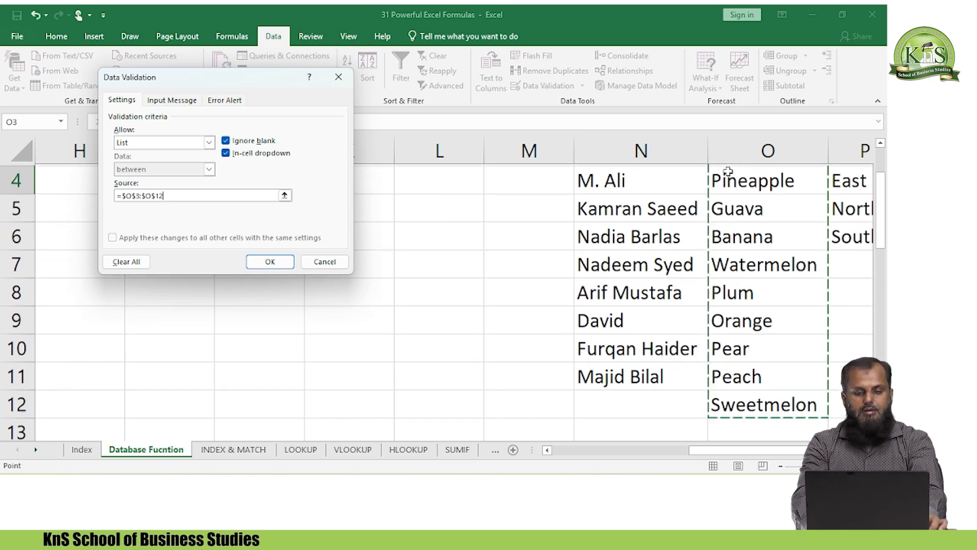
{"action": "key", "text": "Return"}
{"action": "key", "text": "Return"}
Step: Clear all existing data validation settings from K4 under the Region header
{"action": "key", "text": "Up"}
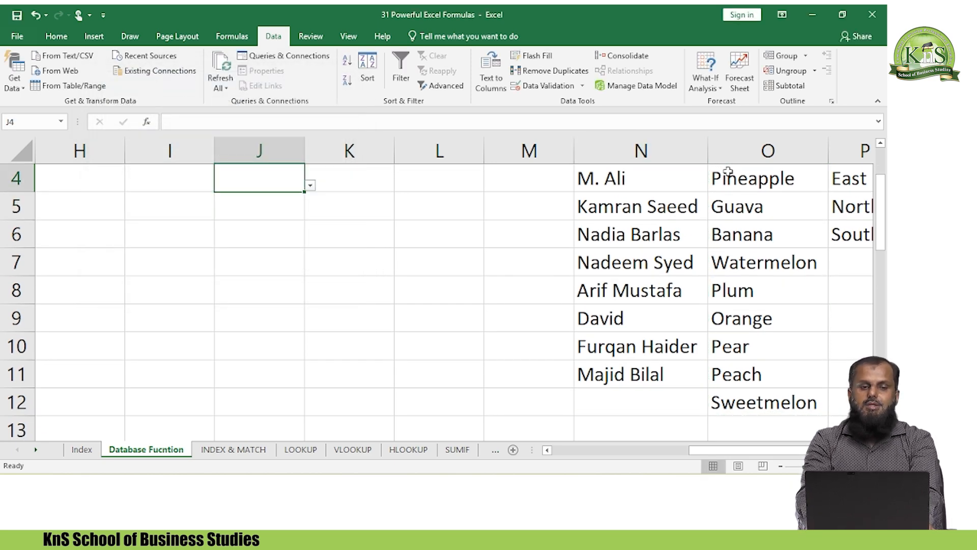
{"action": "key", "text": "Up"}
{"action": "key", "text": "Right"}
{"action": "key", "text": "Down"}
{"action": "key", "text": "Left"}
{"action": "key", "text": "Right"}
{"action": "key", "text": "alt+a"}
{"action": "key", "text": "v"}
{"action": "key", "text": "v"}
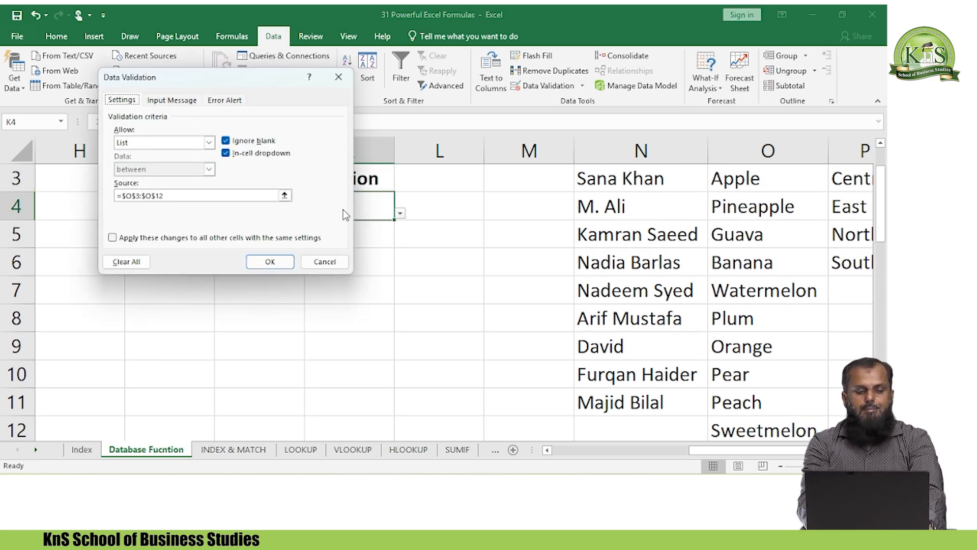
{"action": "left_click", "coordinate": [124, 261]}
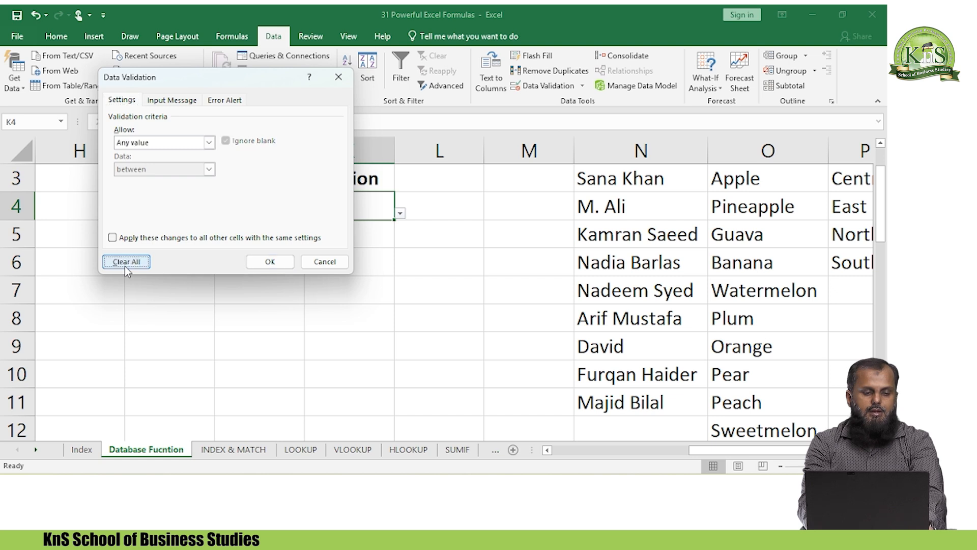
{"action": "left_click", "coordinate": [260, 262]}
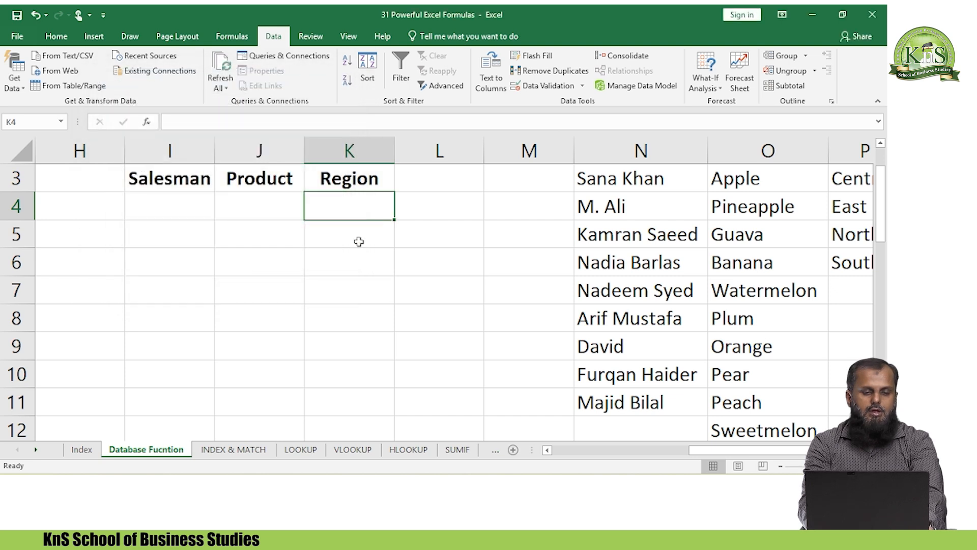
{"action": "key", "text": "Down"}
{"action": "key", "text": "Left"}
{"action": "key", "text": "Up"}
{"action": "key", "text": "Right"}
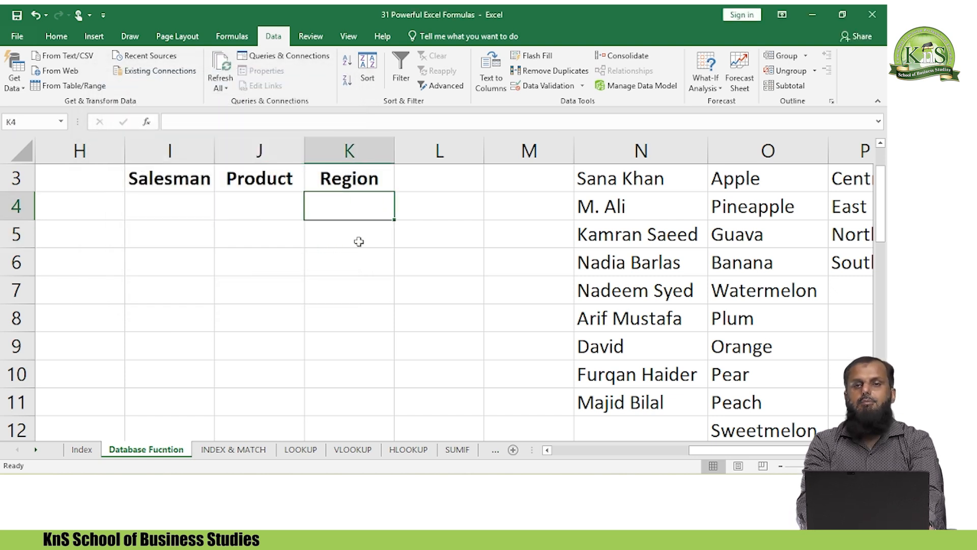
{"action": "key", "text": "Down"}
{"action": "key", "text": "Up"}
{"action": "key", "text": "Left"}
{"action": "key", "text": "Right"}
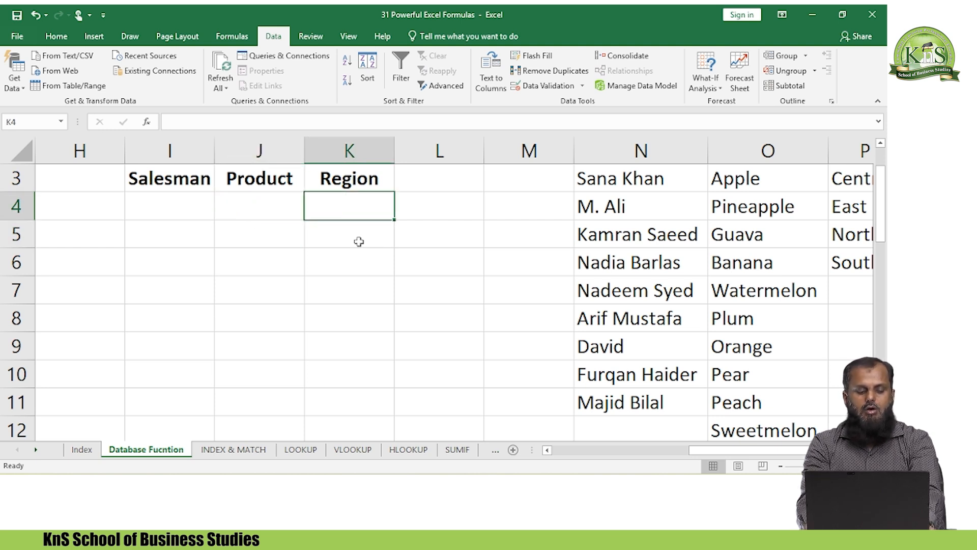
Step: Apply list data validation to K4 under the Region header, using the region list in P3:P6 as the source
{"action": "key", "text": "alt+a"}
{"action": "key", "text": "v"}
{"action": "key", "text": "v"}
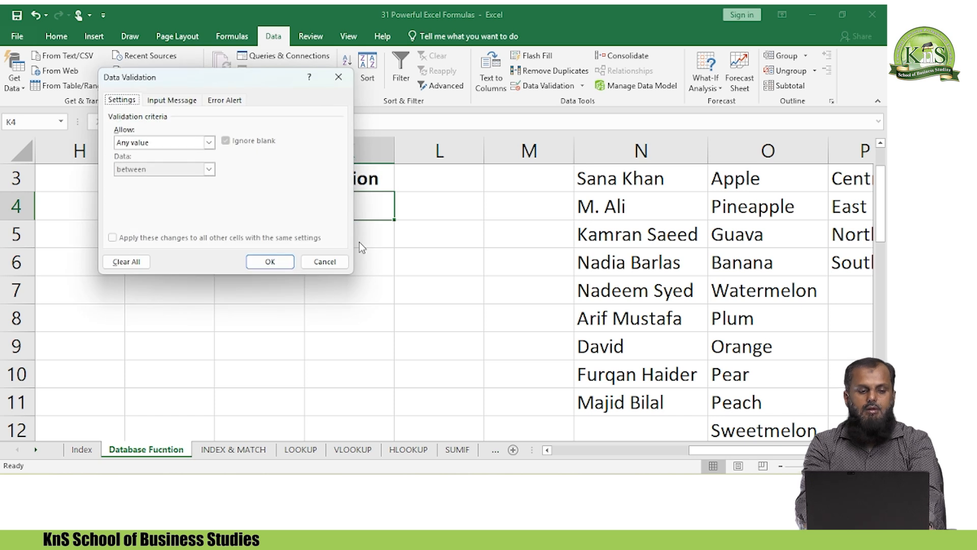
{"action": "left_click", "coordinate": [160, 147]}
{"action": "left_click", "coordinate": [141, 179]}
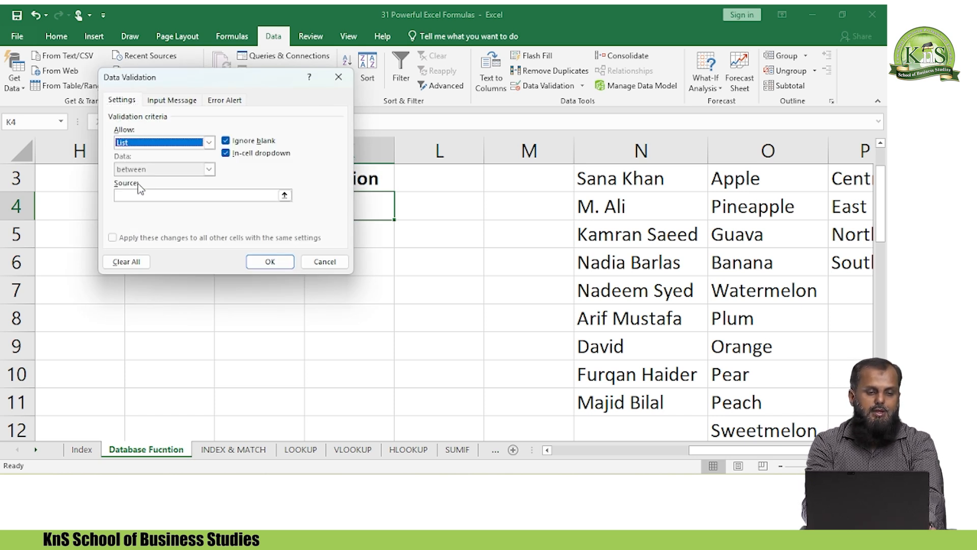
{"action": "left_click", "coordinate": [193, 195]}
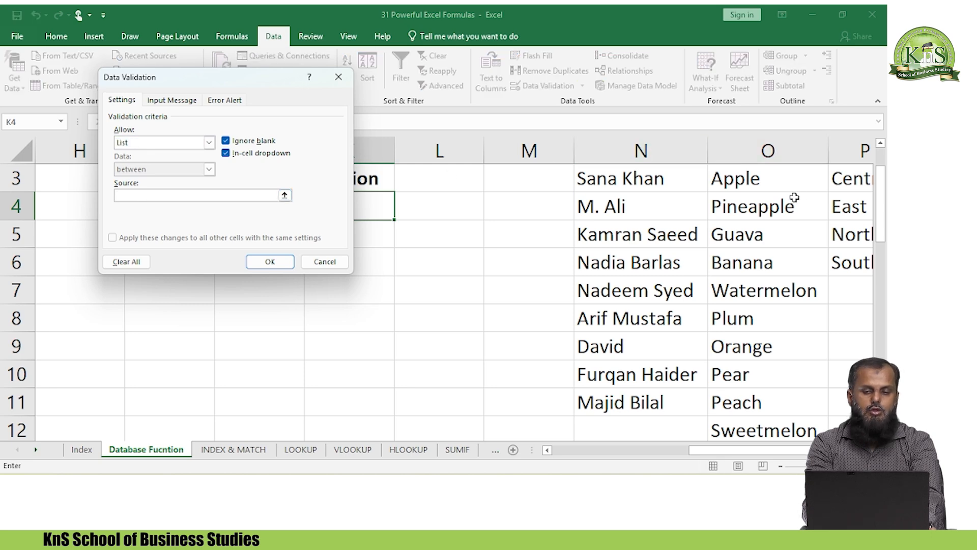
{"action": "left_click", "coordinate": [861, 176]}
{"action": "key", "text": "shift+Down"}
{"action": "key", "text": "shift+Down"}
{"action": "key", "text": "shift+Down"}
{"action": "key", "text": "Return"}
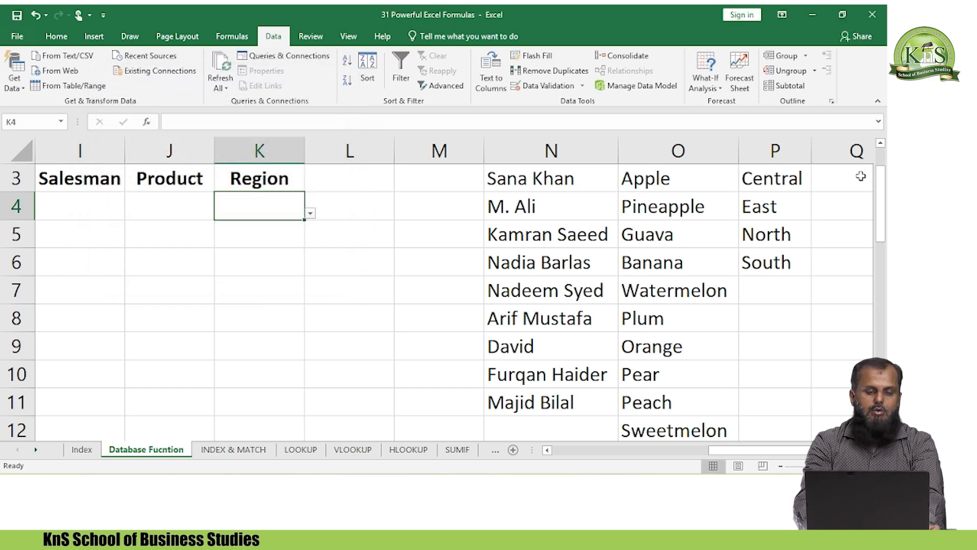
Step: Check the finished Salesman drop-down list in I4 and leave the cell empty
{"action": "key", "text": "Left"}
{"action": "key", "text": "Left"}
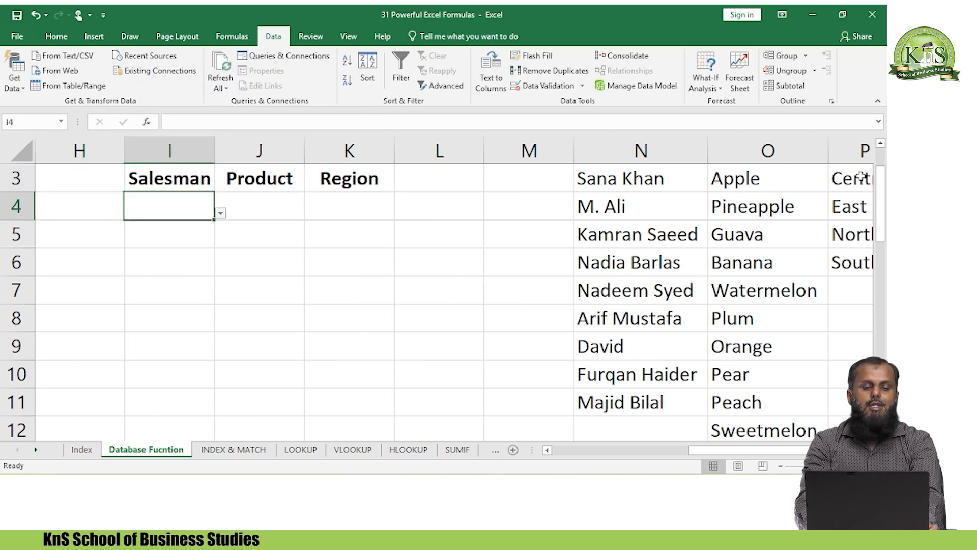
{"action": "key", "text": "alt+Down"}
{"action": "key", "text": "Escape"}
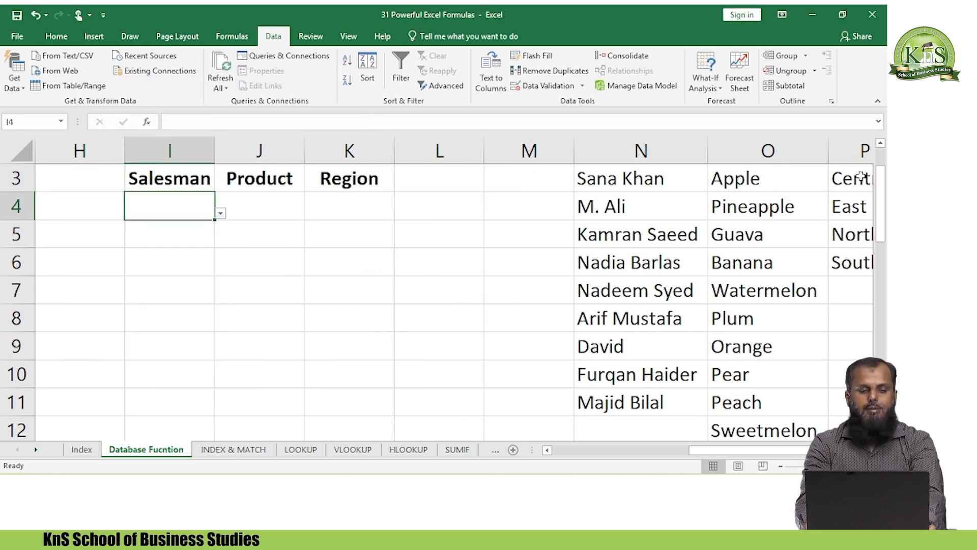
{"action": "key", "text": "Down"}
{"action": "key", "text": "Up"}
{"action": "key", "text": "Left"}
Step: Set the Salesman criterion in A2 to the salesman named in A7, picking from the cell's drop-down list
{"action": "key", "text": "Home"}
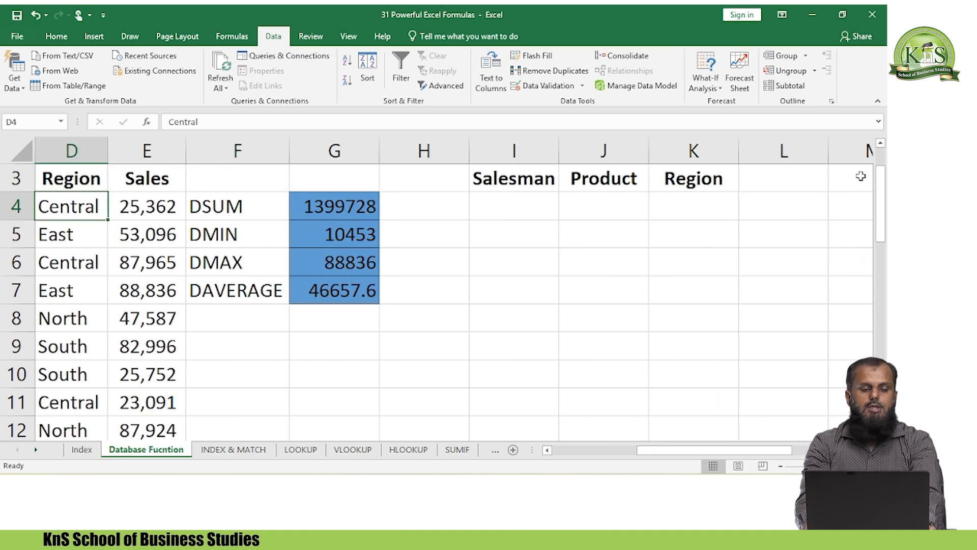
{"action": "key", "text": "Up"}
{"action": "key", "text": "Up"}
{"action": "key", "text": "Up"}
{"action": "key", "text": "Down"}
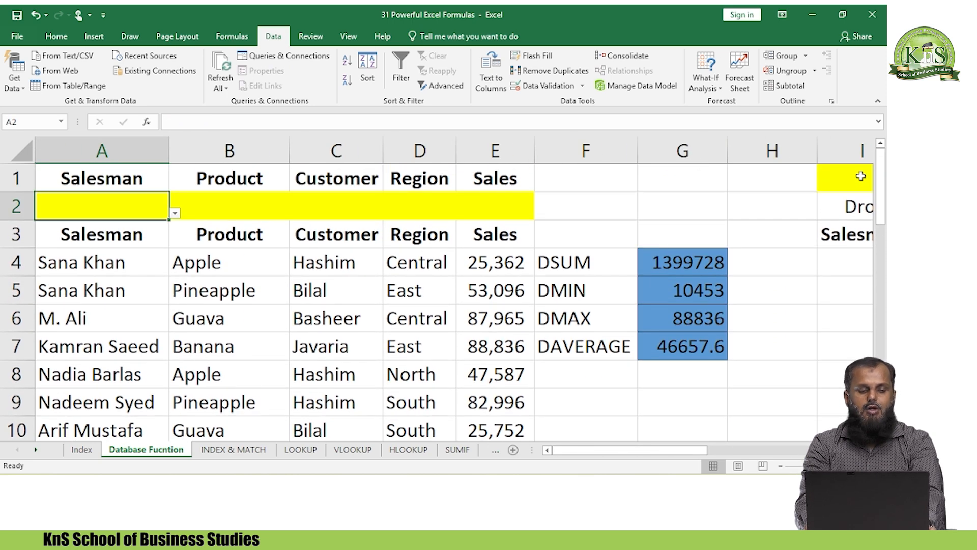
{"action": "key", "text": "alt+Down"}
{"action": "key", "text": "Down"}
{"action": "key", "text": "Down"}
{"action": "key", "text": "Down"}
{"action": "key", "text": "Down"}
{"action": "key", "text": "Return"}
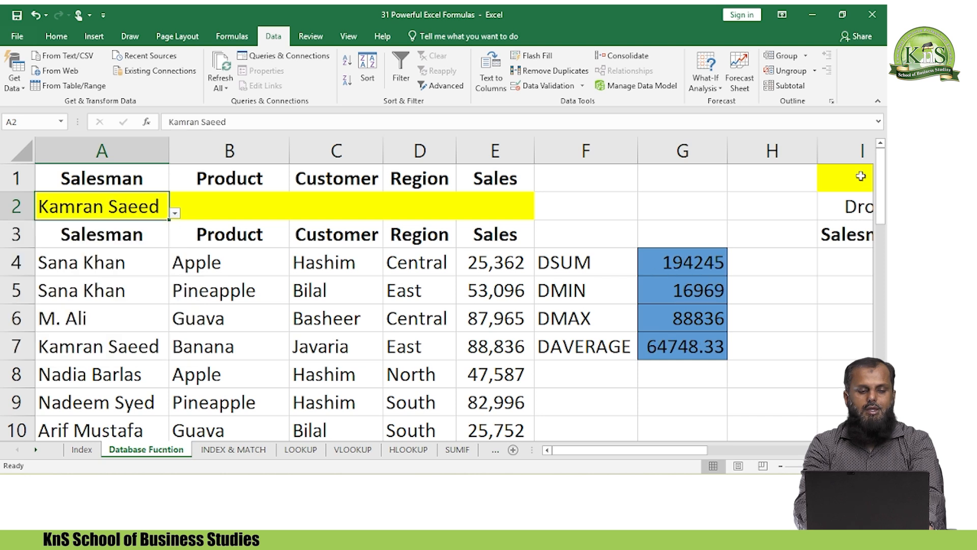
Step: Examine the DSUM, DMIN, DMAX and DAVERAGE results in F4:G7 for the chosen salesman
{"action": "key", "text": "Right"}
{"action": "key", "text": "Right"}
{"action": "key", "text": "Right"}
{"action": "key", "text": "Right"}
{"action": "key", "text": "Right"}
{"action": "key", "text": "Down"}
{"action": "key", "text": "Down"}
{"action": "key", "text": "Right"}
{"action": "key", "text": "Right"}
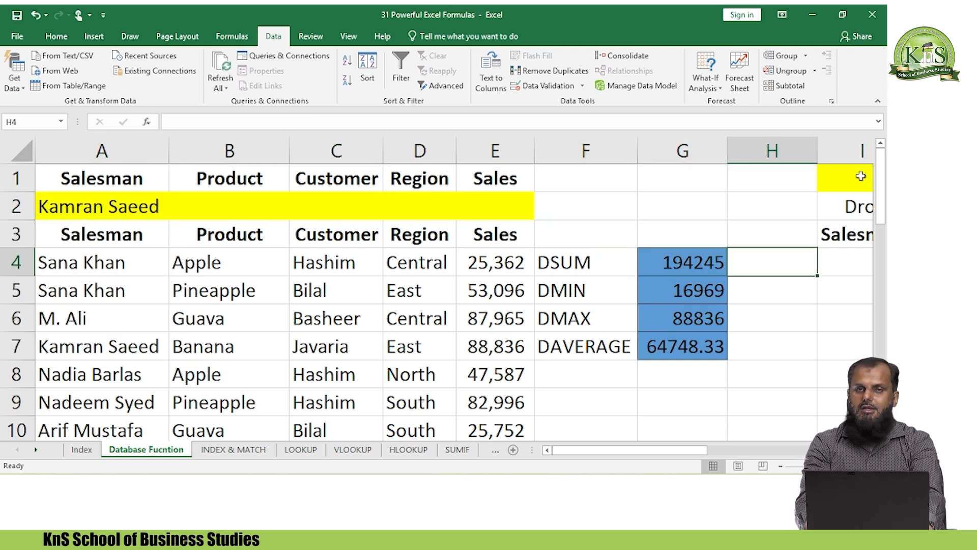
{"action": "key", "text": "Left"}
{"action": "key", "text": "Left"}
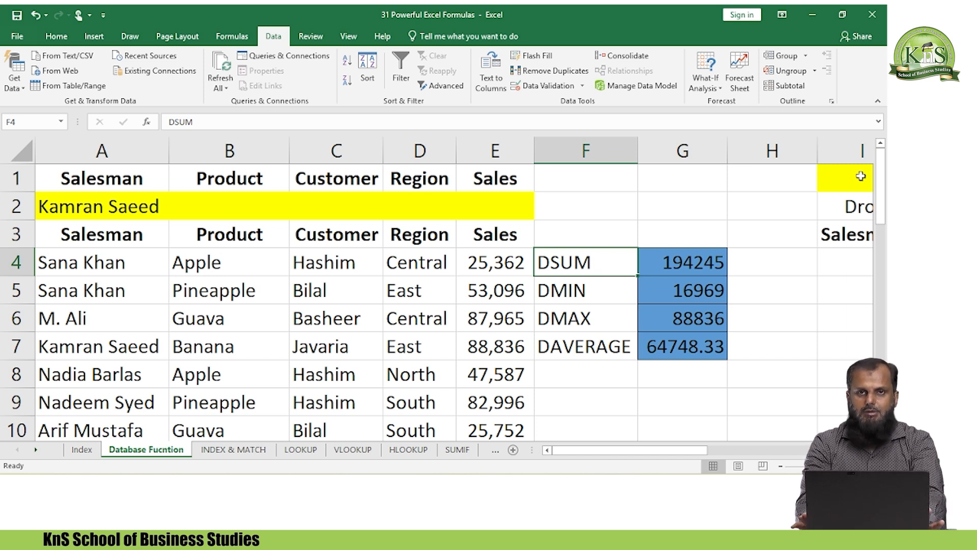
Step: Examine the Product criterion drop-down list in B2 for repeated entries and close it without choosing one
{"action": "key", "text": "Left"}
{"action": "key", "text": "Left"}
{"action": "key", "text": "Up"}
{"action": "key", "text": "Up"}
{"action": "key", "text": "Left"}
{"action": "key", "text": "Left"}
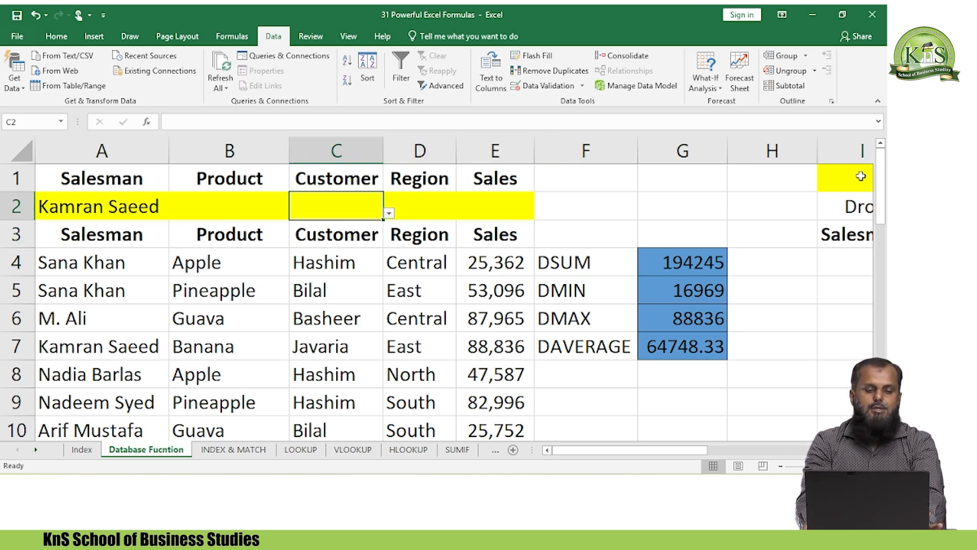
{"action": "key", "text": "alt+Down"}
{"action": "key", "text": "Down"}
{"action": "key", "text": "Down"}
{"action": "key", "text": "Down"}
{"action": "key", "text": "Down"}
{"action": "key", "text": "Down"}
{"action": "key", "text": "Down"}
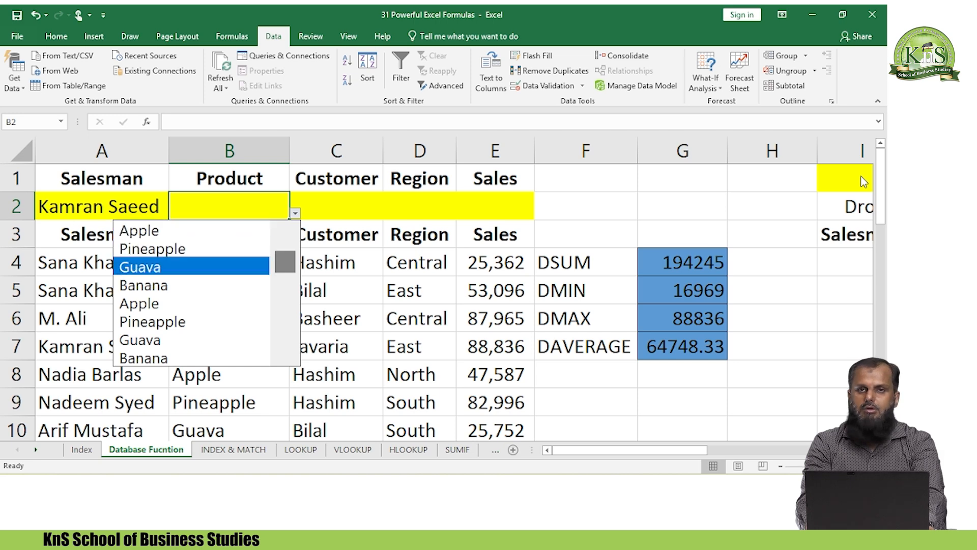
{"action": "key", "text": "Up"}
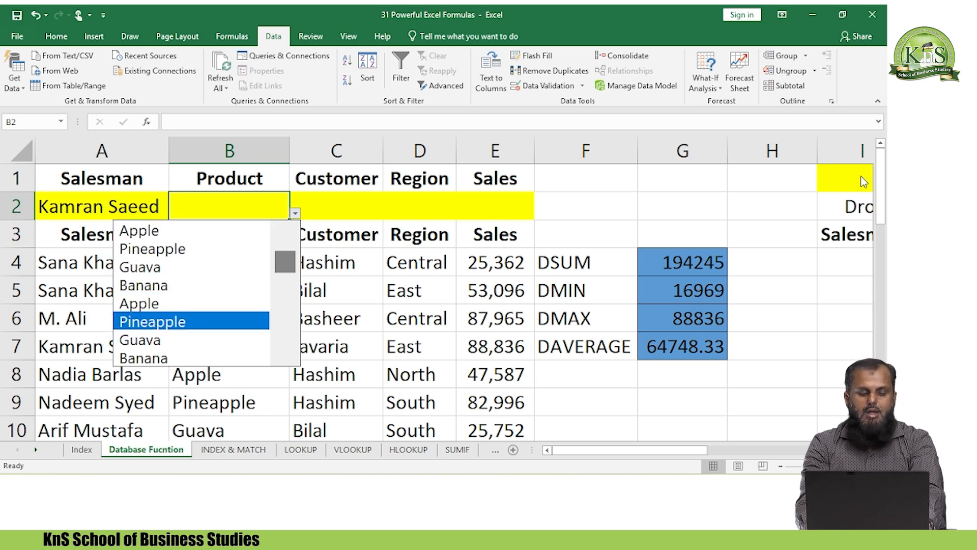
{"action": "key", "text": "Escape"}
Step: Choose the salesman named in N6 from the drop-down list in I4 under the DropDown List heading
{"action": "key", "text": "Right"}
{"action": "key", "text": "Right"}
{"action": "key", "text": "Right"}
{"action": "key", "text": "Right"}
{"action": "key", "text": "Right"}
{"action": "key", "text": "Right"}
{"action": "key", "text": "Right"}
{"action": "key", "text": "Right"}
{"action": "key", "text": "Right"}
{"action": "key", "text": "Right"}
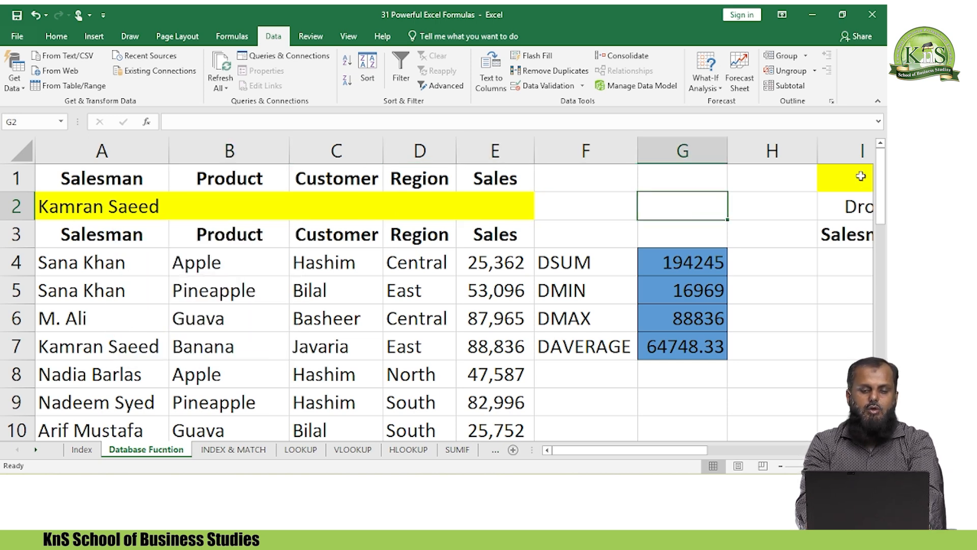
{"action": "key", "text": "Left"}
{"action": "key", "text": "Left"}
{"action": "key", "text": "Left"}
{"action": "key", "text": "Down"}
{"action": "key", "text": "Right"}
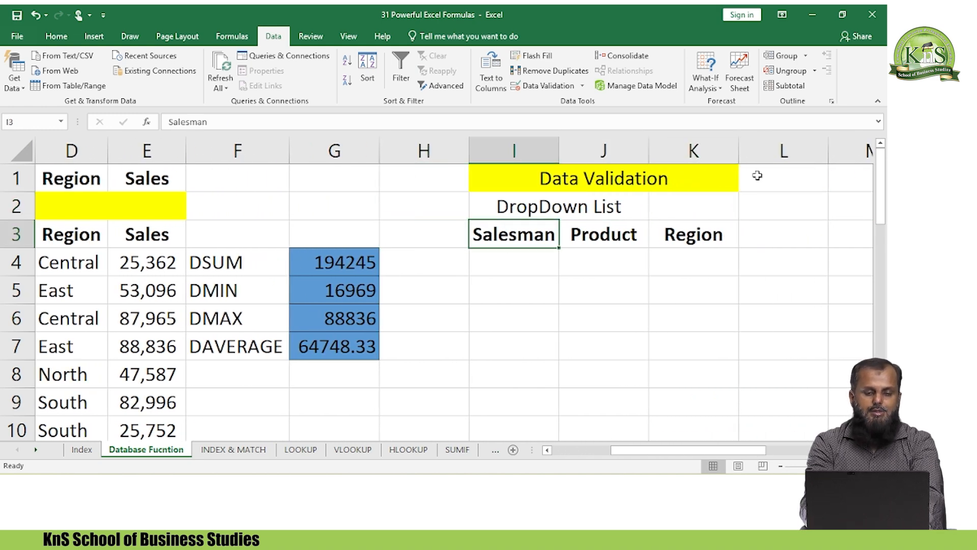
{"action": "left_click", "coordinate": [534, 271]}
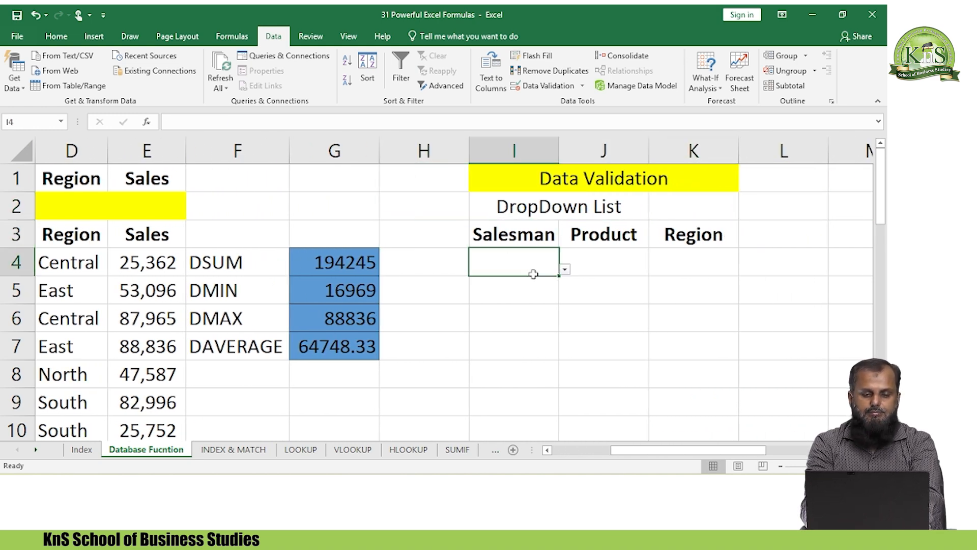
{"action": "left_click", "coordinate": [565, 269]}
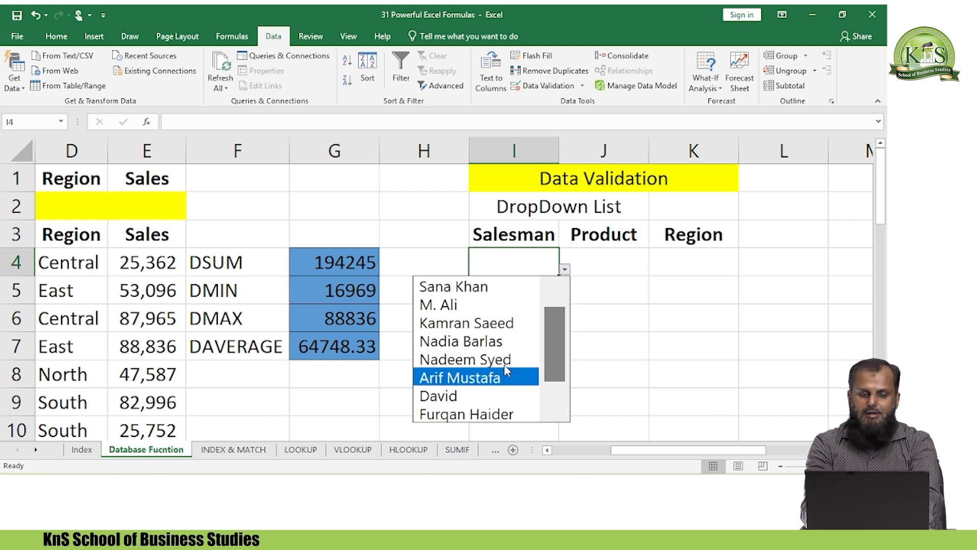
{"action": "left_click", "coordinate": [508, 340]}
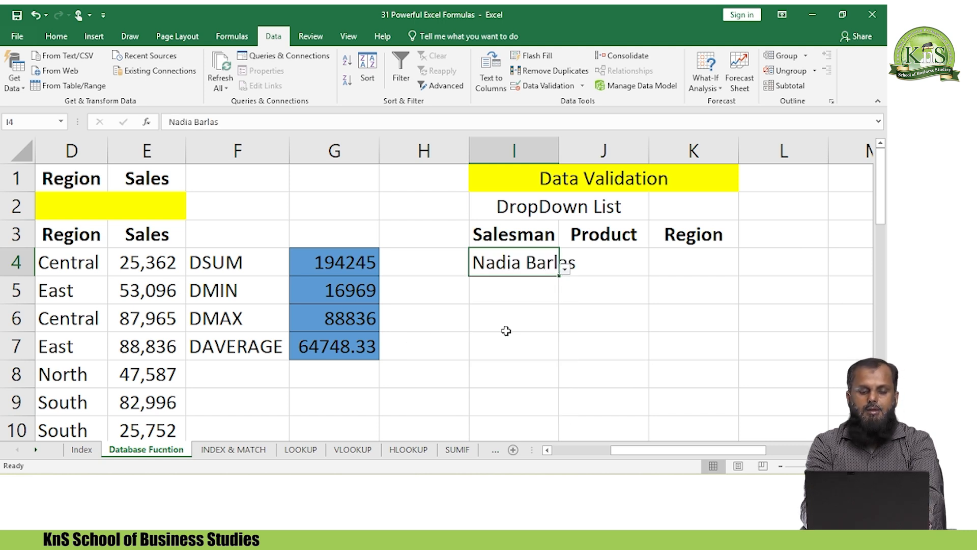
{"action": "key", "text": "Up"}
{"action": "key", "text": "Down"}
{"action": "key", "text": "Down"}
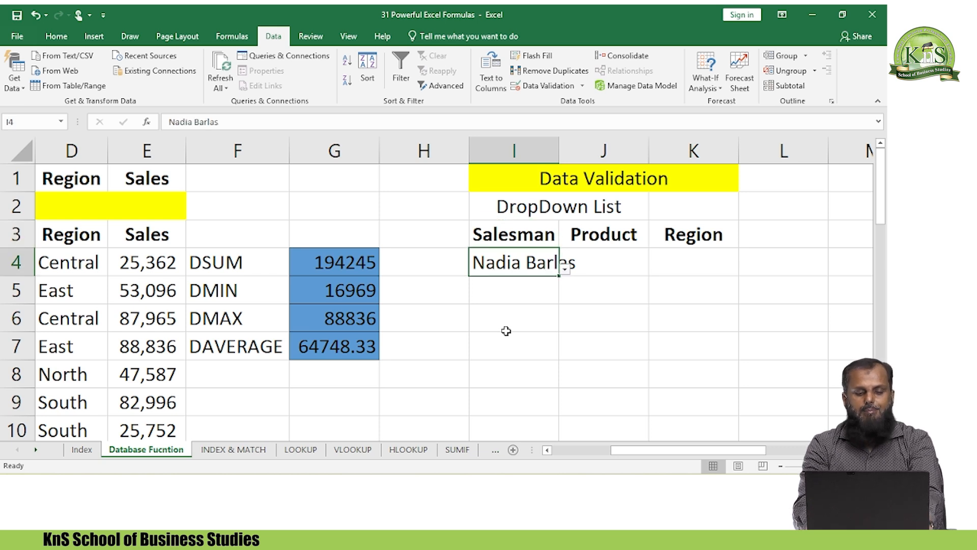
{"action": "key", "text": "Left"}
{"action": "key", "text": "Right"}
{"action": "key", "text": "Up"}
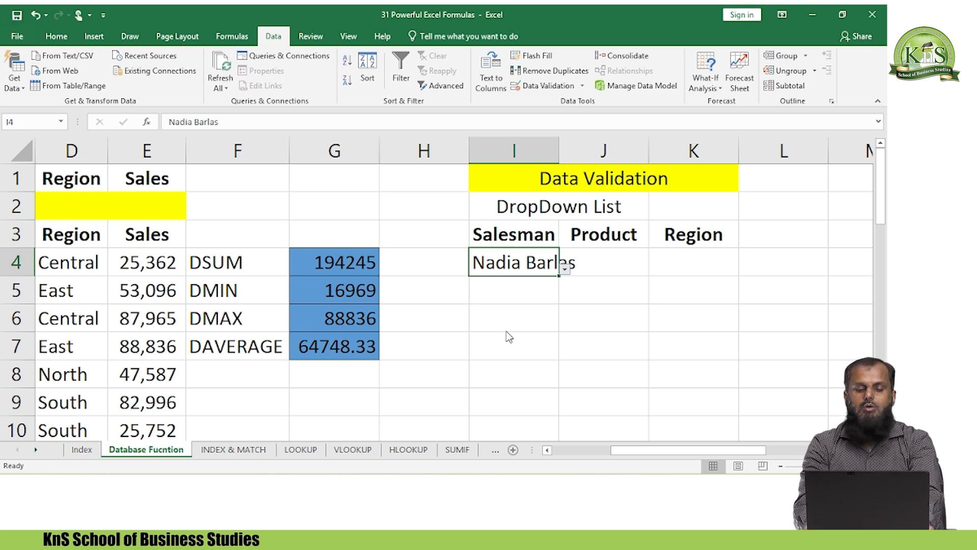
Step: Change the Salesman in I4 to the one named in A9, picking from the cell's drop-down list
{"action": "key", "text": "alt+Down"}
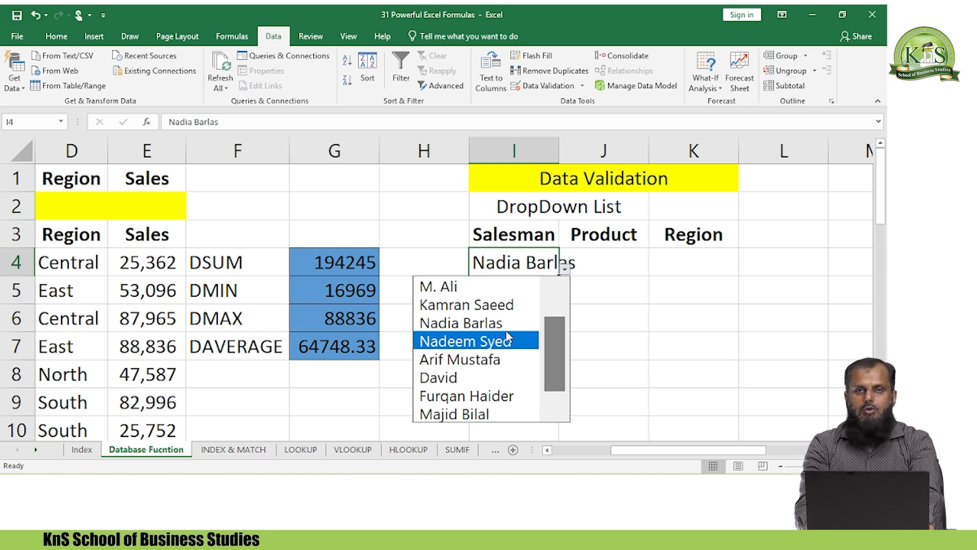
{"action": "key", "text": "Down"}
{"action": "key", "text": "Down"}
{"action": "key", "text": "Down"}
{"action": "key", "text": "Down"}
{"action": "key", "text": "Up"}
{"action": "key", "text": "Up"}
{"action": "key", "text": "Up"}
{"action": "key", "text": "Up"}
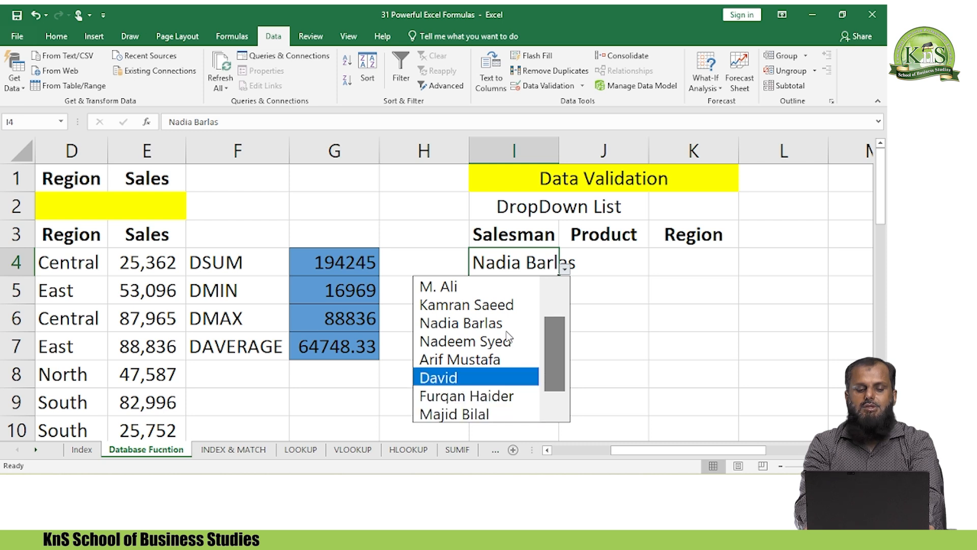
{"action": "key", "text": "Return"}
Step: Choose Watermelon from the Product drop-down list in J4
{"action": "key", "text": "Right"}
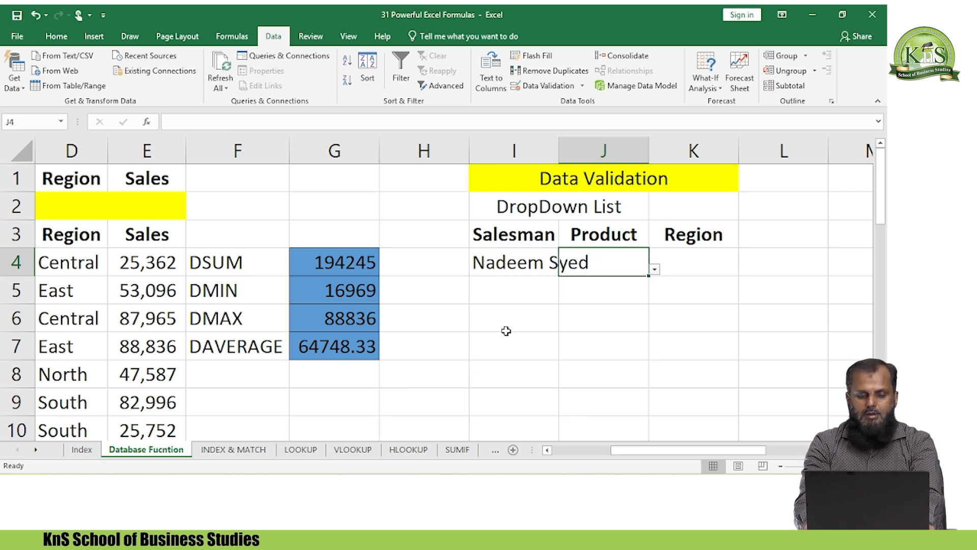
{"action": "key", "text": "alt+Down"}
{"action": "key", "text": "Down"}
{"action": "key", "text": "Down"}
{"action": "key", "text": "Down"}
{"action": "key", "text": "Up"}
{"action": "key", "text": "Up"}
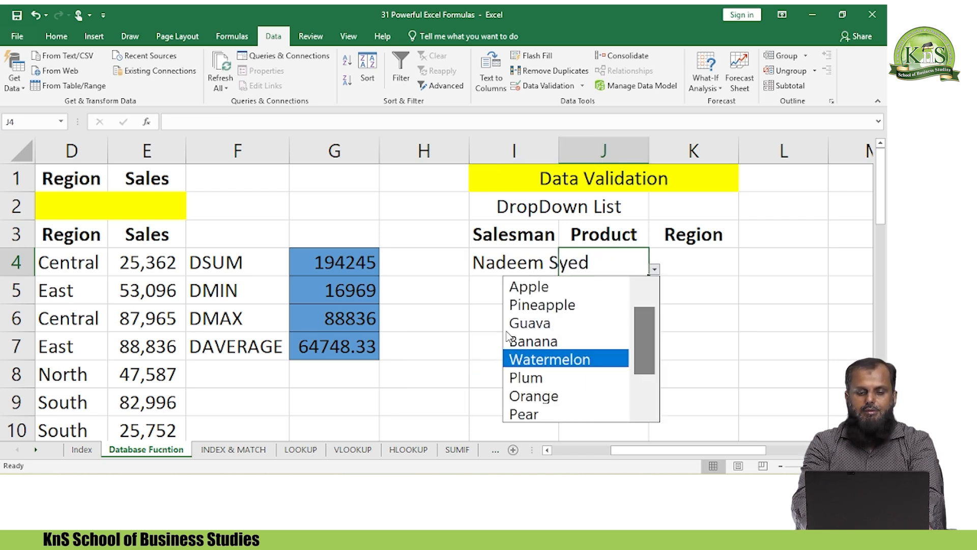
{"action": "key", "text": "Return"}
Step: Choose North from the Region drop-down list in K4
{"action": "key", "text": "Right"}
{"action": "key", "text": "Up"}
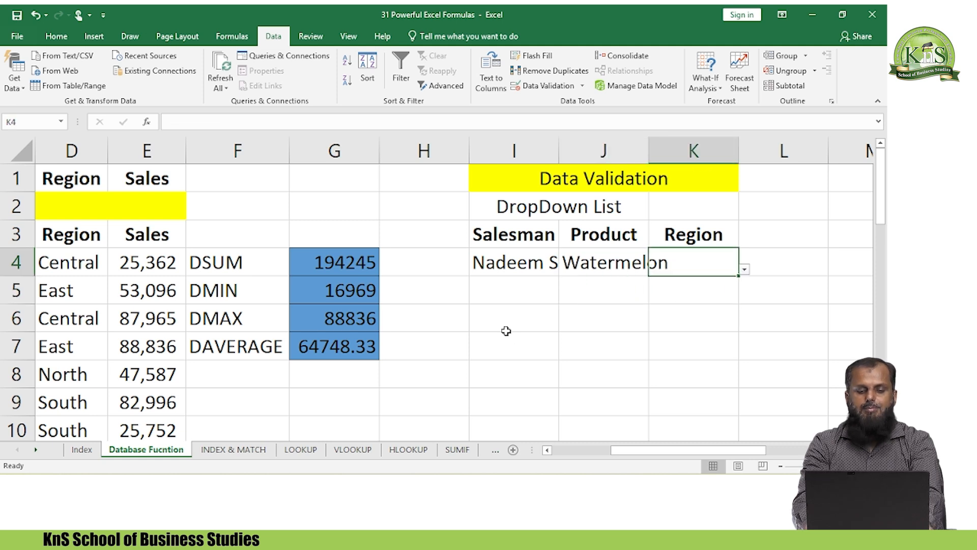
{"action": "key", "text": "alt+Down"}
{"action": "key", "text": "Down"}
{"action": "key", "text": "Down"}
{"action": "key", "text": "Down"}
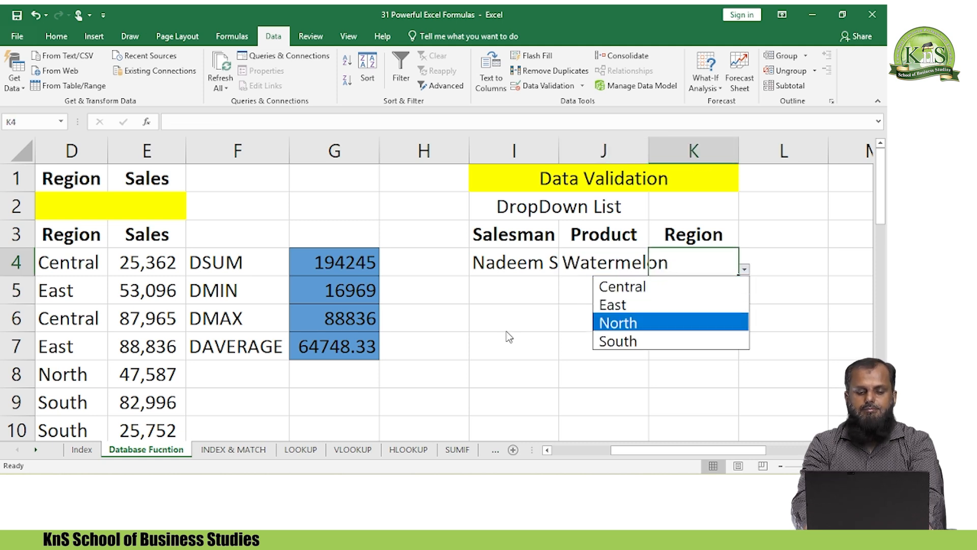
{"action": "key", "text": "Return"}
{"action": "key", "text": "Left"}
{"action": "key", "text": "Left"}
{"action": "key", "text": "Left"}
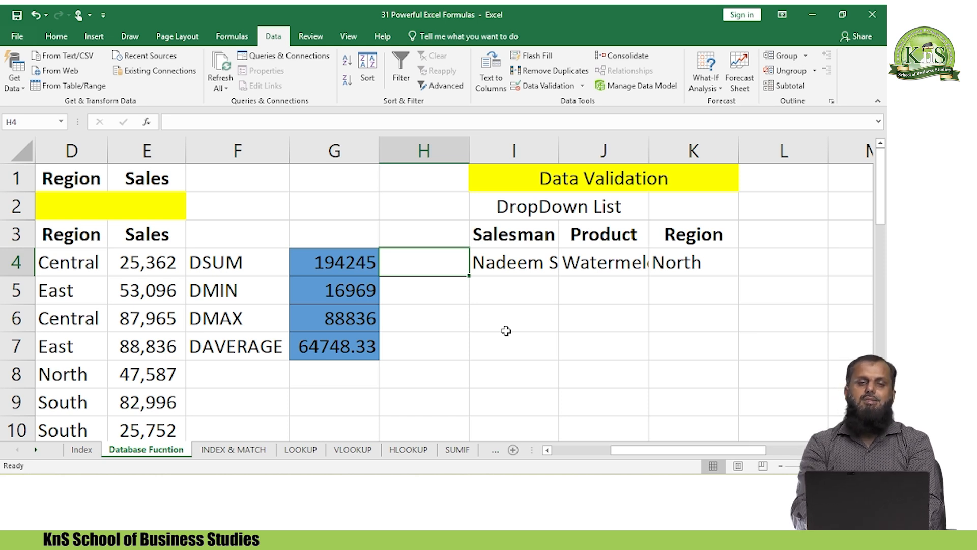
{"action": "key", "text": "Down"}
{"action": "key", "text": "Down"}
{"action": "key", "text": "Down"}
{"action": "key", "text": "Up"}
{"action": "key", "text": "Up"}
{"action": "key", "text": "Up"}
{"action": "key", "text": "Right"}
{"action": "key", "text": "Right"}
{"action": "key", "text": "Down"}
{"action": "key", "text": "Left"}
{"action": "key", "text": "Up"}
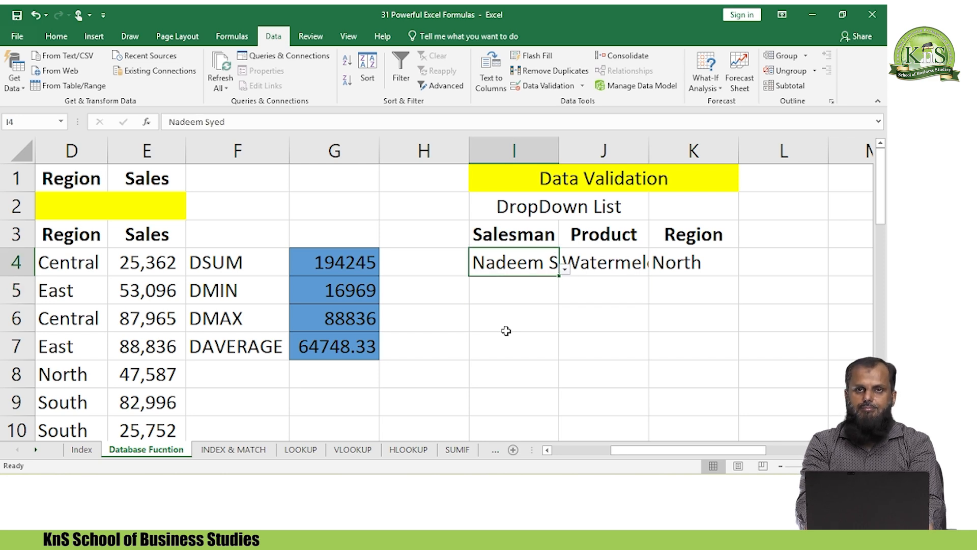
{"action": "key", "text": "Down"}
{"action": "key", "text": "Down"}
{"action": "key", "text": "Right"}
{"action": "key", "text": "Right"}
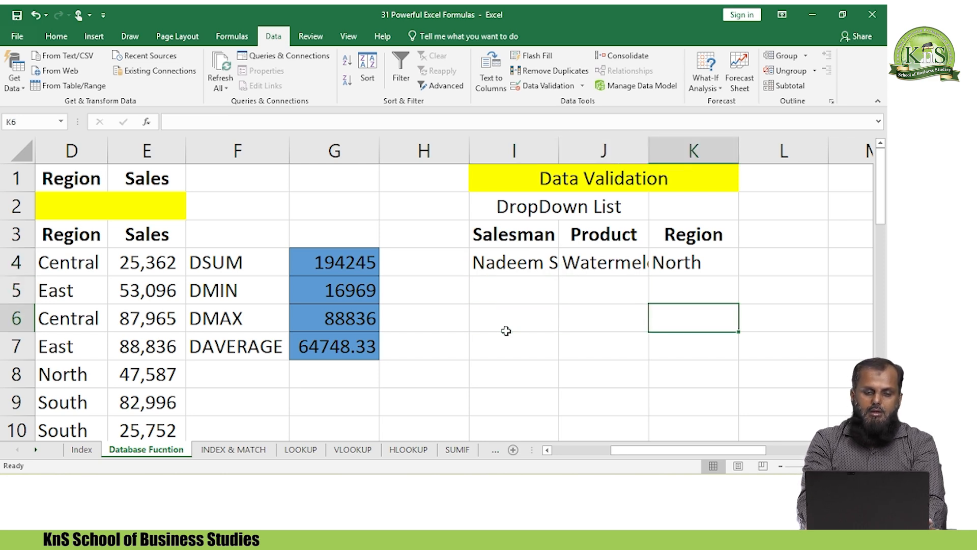
{"action": "key", "text": "Left"}
Step: Switch to the INDEX & MATCH worksheet
{"action": "key", "text": "Home"}
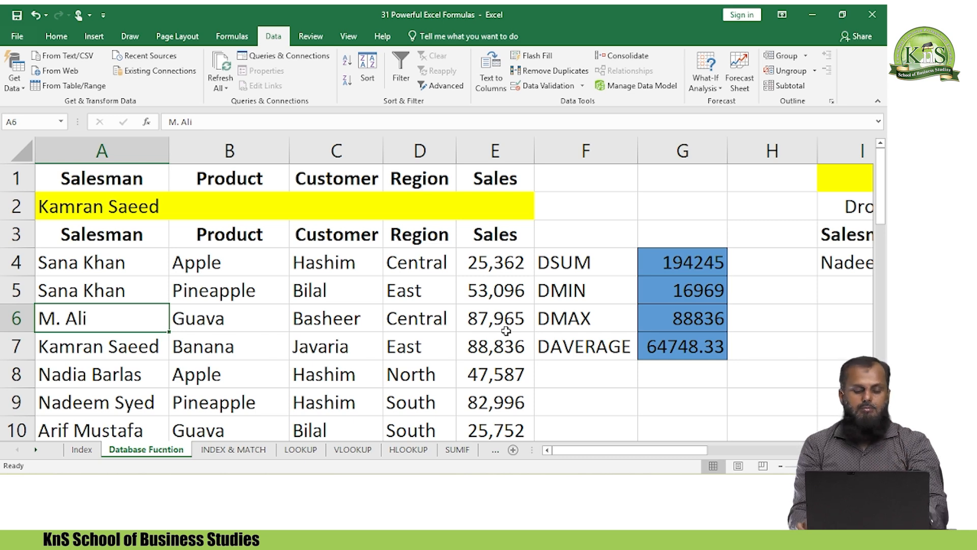
{"action": "key", "text": "ctrl+Page_Down"}
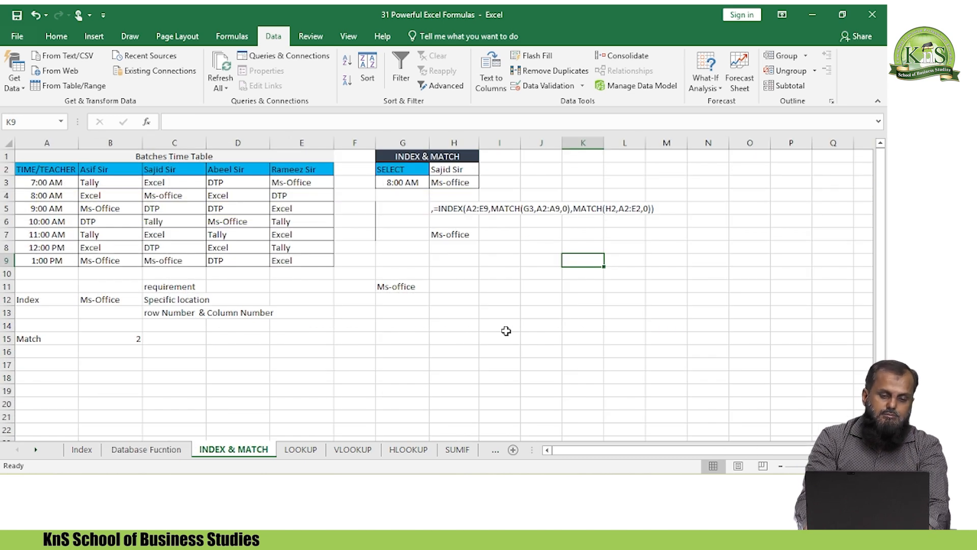
{"action": "key", "text": "Down"}
{"action": "key", "text": "Up"}
{"action": "key", "text": "ctrl+Up"}
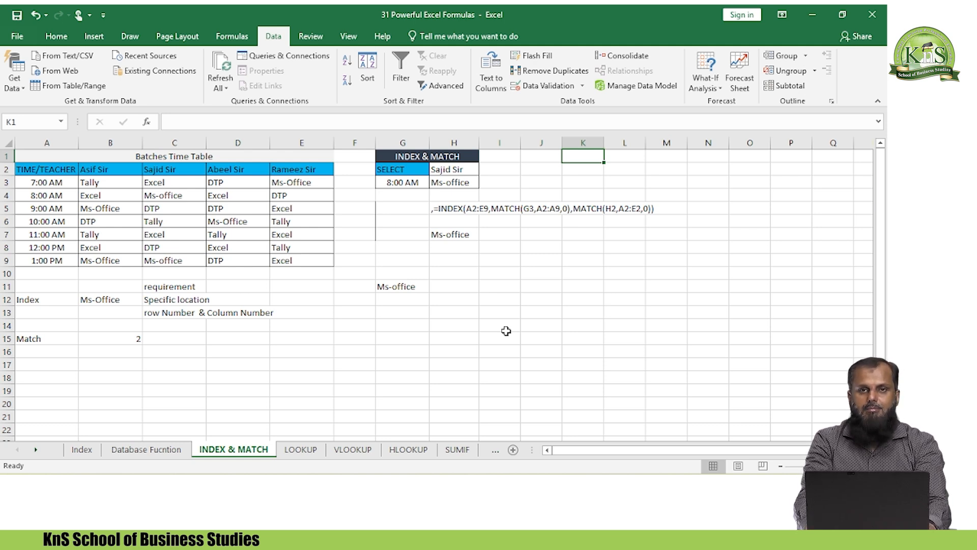
Step: Examine the Batches Time Table in A1:E9, including the teacher headings, the class times and the course in each slot
{"action": "key", "text": "Down"}
{"action": "key", "text": "Down"}
{"action": "key", "text": "Down"}
{"action": "key", "text": "Down"}
{"action": "key", "text": "Down"}
{"action": "key", "text": "Down"}
{"action": "key", "text": "Down"}
{"action": "key", "text": "Down"}
{"action": "key", "text": "Down"}
{"action": "key", "text": "Down"}
{"action": "key", "text": "Down"}
{"action": "key", "text": "Down"}
{"action": "key", "text": "Down"}
{"action": "key", "text": "Down"}
{"action": "key", "text": "Down"}
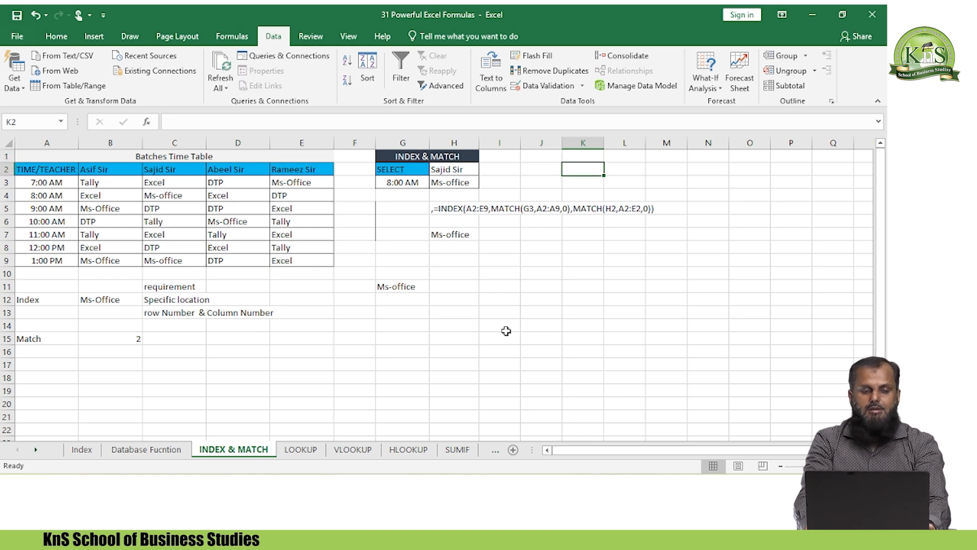
{"action": "key", "text": "Left"}
{"action": "key", "text": "Left"}
{"action": "key", "text": "Left"}
{"action": "key", "text": "Left"}
{"action": "key", "text": "Left"}
{"action": "key", "text": "Left"}
{"action": "key", "text": "Left"}
{"action": "key", "text": "Left"}
{"action": "key", "text": "Left"}
{"action": "key", "text": "Left"}
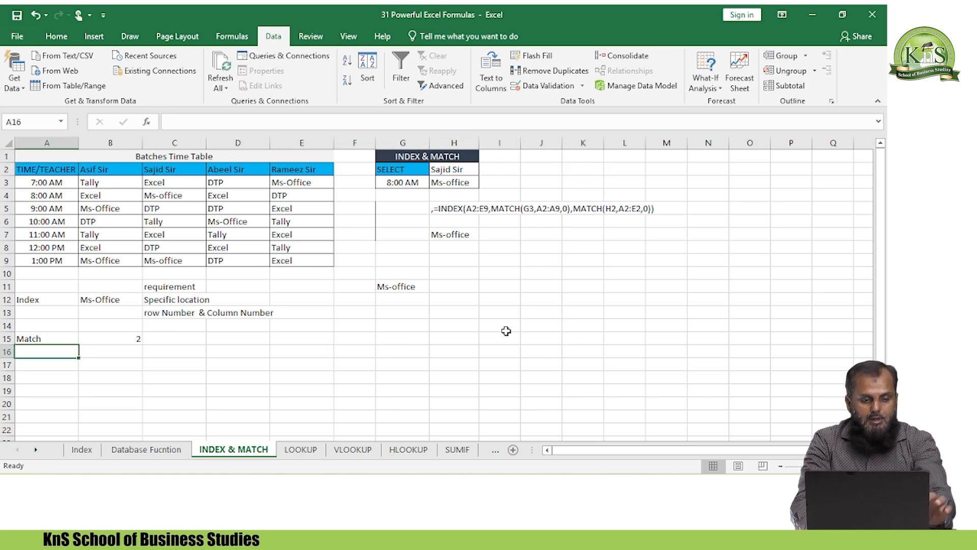
{"action": "scroll", "coordinate": [506, 330], "scroll_direction": "up", "scroll_amount": 8}
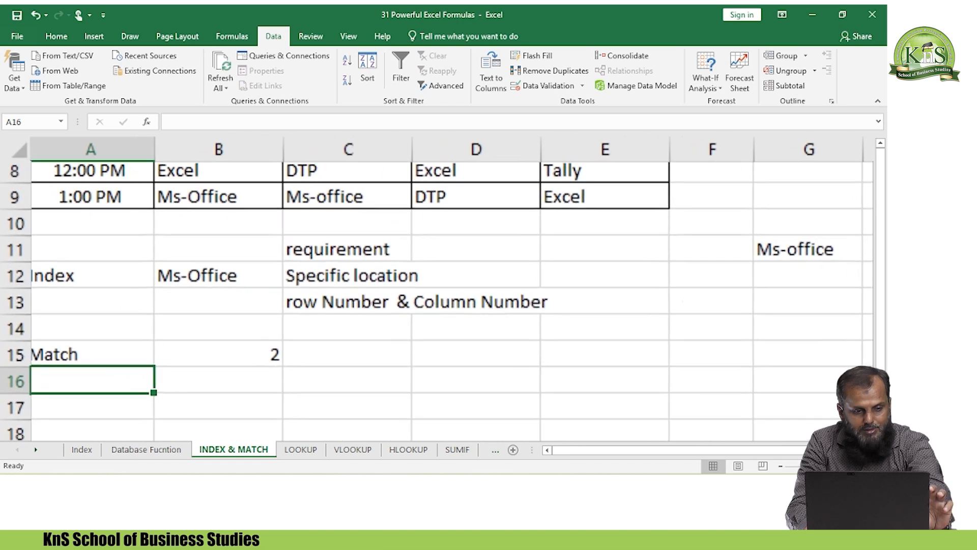
{"action": "key", "text": "Up"}
{"action": "key", "text": "Up"}
{"action": "key", "text": "Up"}
{"action": "key", "text": "Up"}
{"action": "key", "text": "Up"}
{"action": "key", "text": "Up"}
{"action": "key", "text": "Up"}
{"action": "key", "text": "Up"}
{"action": "key", "text": "Up"}
{"action": "key", "text": "Up"}
{"action": "key", "text": "Up"}
{"action": "key", "text": "Up"}
{"action": "key", "text": "Up"}
{"action": "key", "text": "Up"}
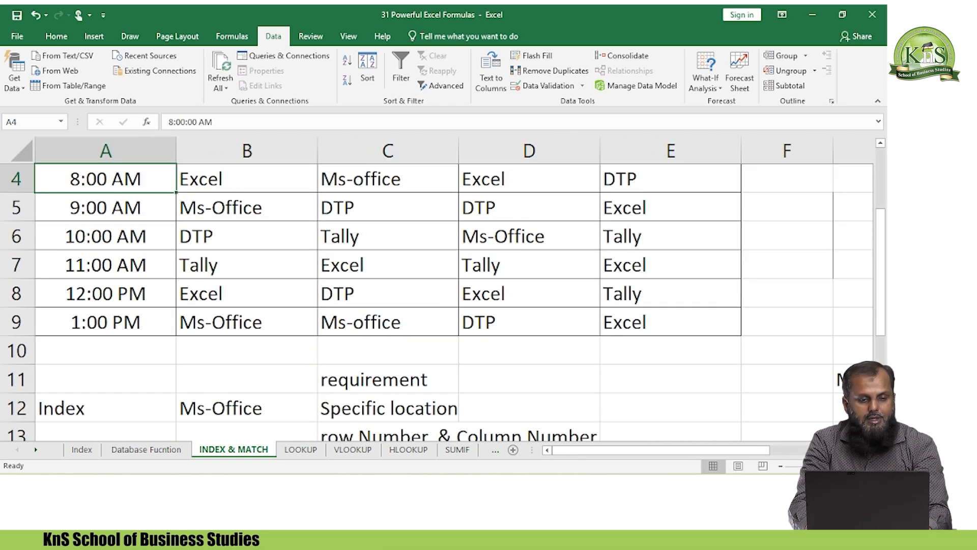
{"action": "key", "text": "Down"}
{"action": "key", "text": "Up"}
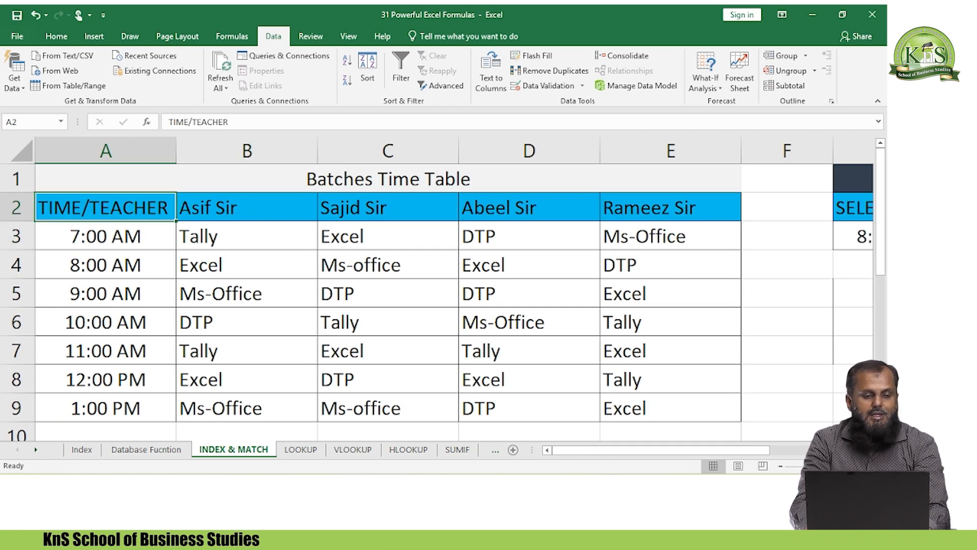
{"action": "key", "text": "Right"}
{"action": "key", "text": "Right"}
{"action": "key", "text": "Right"}
{"action": "key", "text": "Right"}
{"action": "key", "text": "Left"}
{"action": "key", "text": "Home"}
{"action": "key", "text": "Down"}
{"action": "key", "text": "Down"}
{"action": "key", "text": "Up"}
{"action": "key", "text": "Down"}
{"action": "key", "text": "Down"}
{"action": "key", "text": "Down"}
{"action": "key", "text": "Down"}
{"action": "key", "text": "Down"}
{"action": "key", "text": "Up"}
{"action": "key", "text": "Up"}
{"action": "key", "text": "Up"}
{"action": "key", "text": "Down"}
{"action": "key", "text": "Right"}
{"action": "key", "text": "Right"}
{"action": "key", "text": "Up"}
{"action": "key", "text": "Up"}
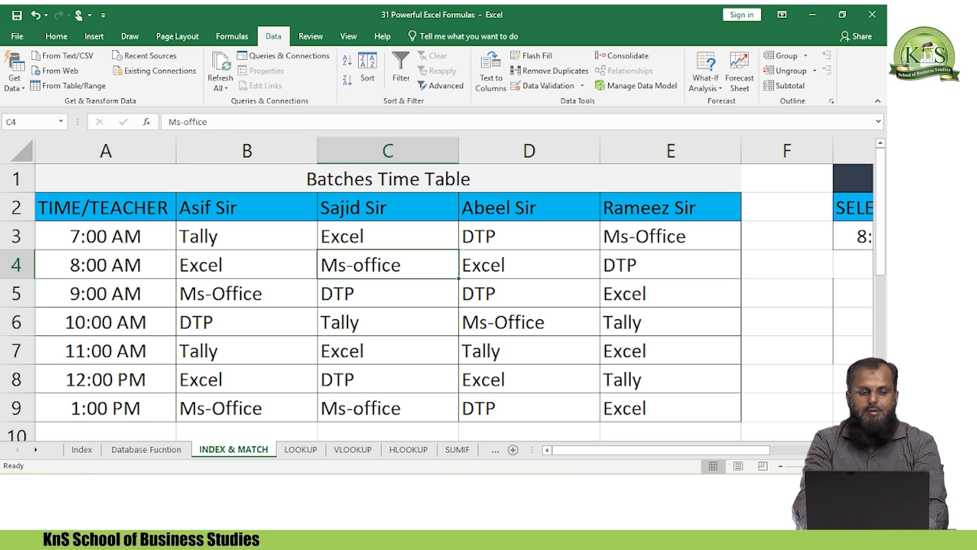
Step: Examine the Index example in row 12 and the requirement notes in C11:C13 below the timetable
{"action": "key", "text": "Down"}
{"action": "key", "text": "Down"}
{"action": "key", "text": "Down"}
{"action": "key", "text": "Down"}
{"action": "key", "text": "Down"}
{"action": "key", "text": "Down"}
{"action": "key", "text": "Down"}
{"action": "key", "text": "Down"}
{"action": "key", "text": "Down"}
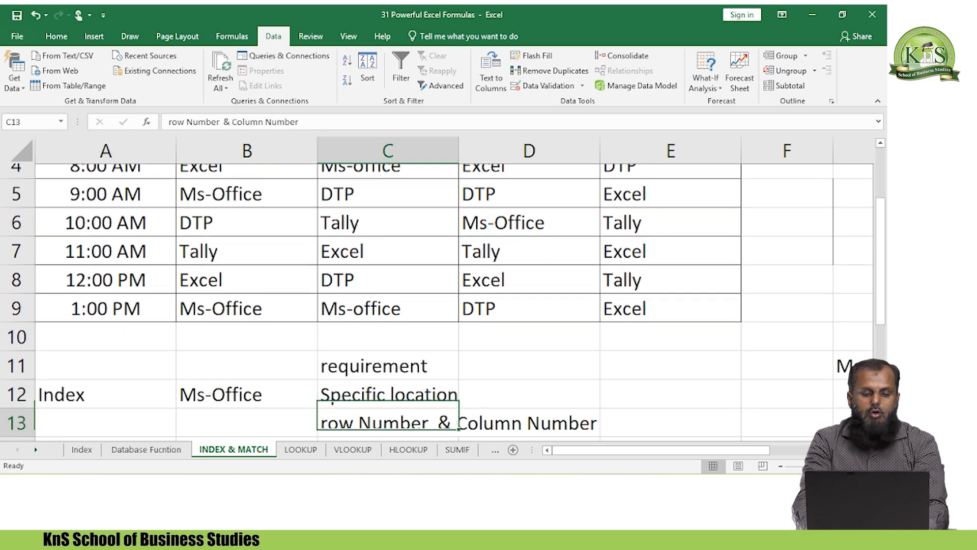
{"action": "key", "text": "Down"}
{"action": "key", "text": "Left"}
{"action": "key", "text": "Left"}
{"action": "key", "text": "Up"}
{"action": "key", "text": "Up"}
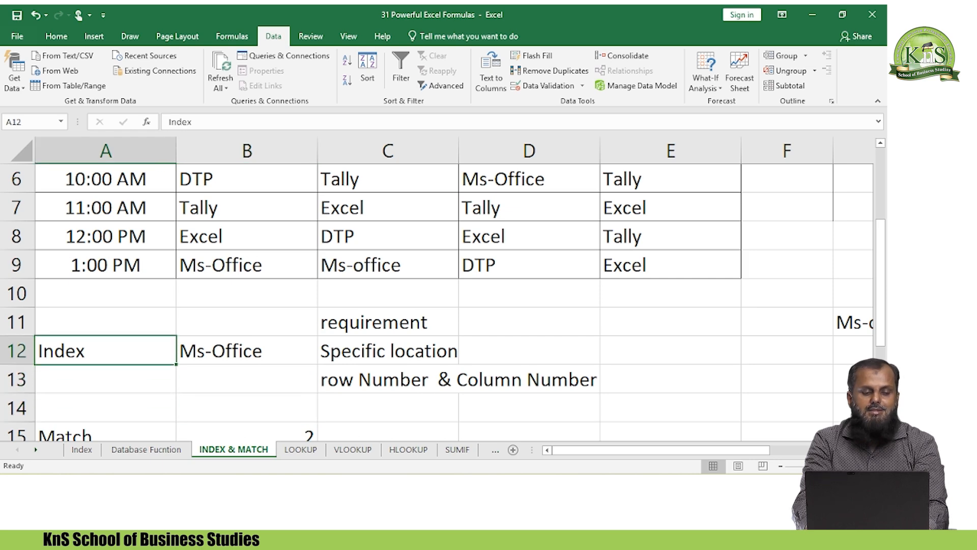
Step: Examine the Match example in row 15, including the MATCH formula in B15
{"action": "key", "text": "Down"}
{"action": "key", "text": "Down"}
{"action": "key", "text": "Down"}
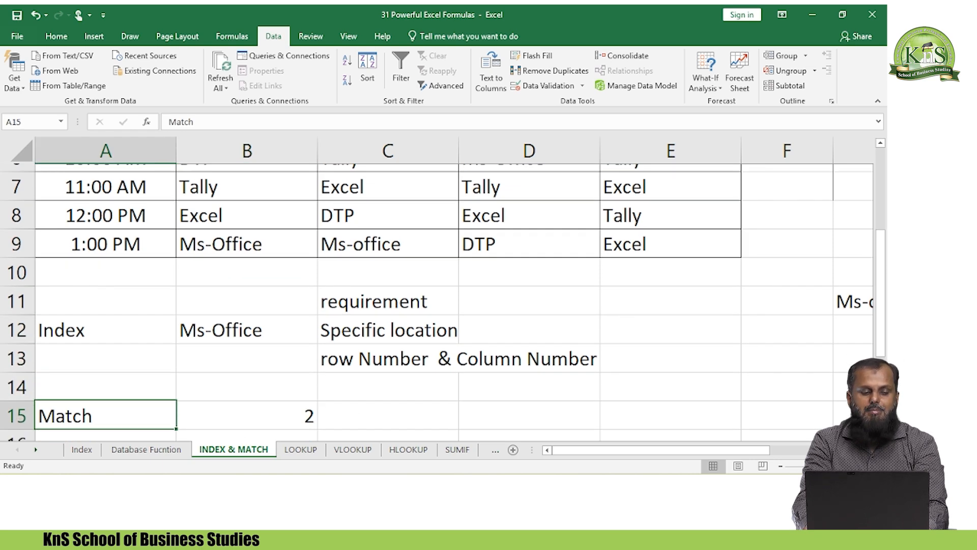
{"action": "key", "text": "Down"}
{"action": "key", "text": "Up"}
{"action": "key", "text": "Right"}
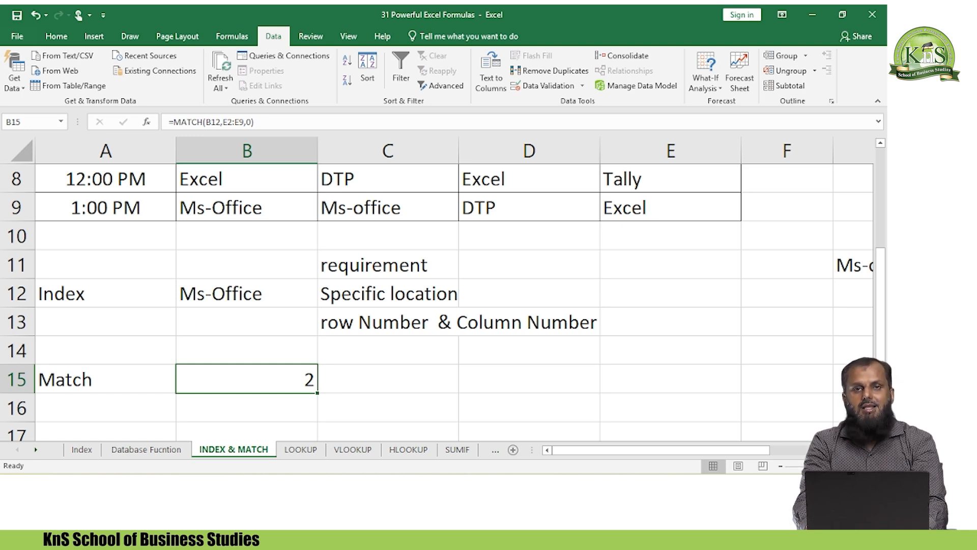
{"action": "key", "text": "Down"}
{"action": "key", "text": "Left"}
{"action": "key", "text": "Up"}
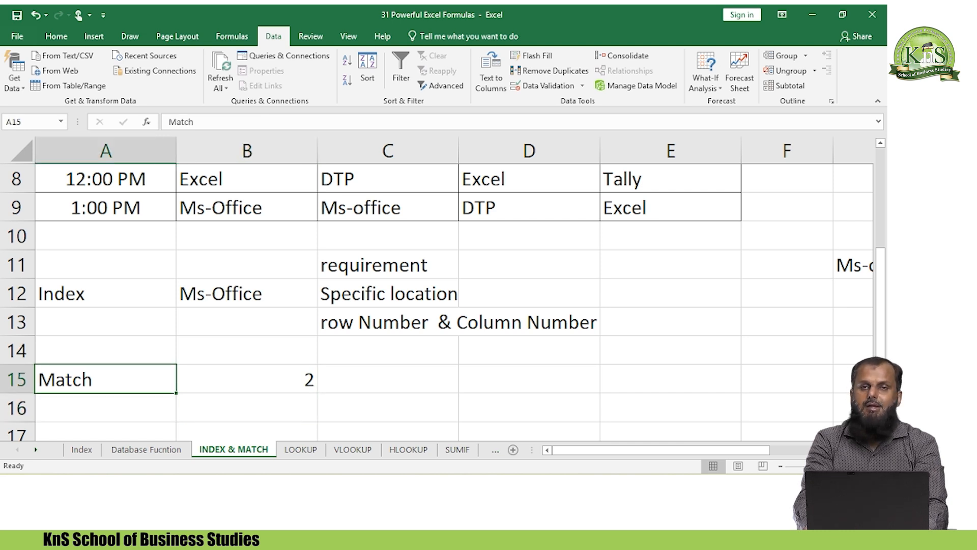
{"action": "key", "text": "Right"}
{"action": "key", "text": "Right"}
{"action": "key", "text": "Left"}
{"action": "key", "text": "Left"}
{"action": "key", "text": "Right"}
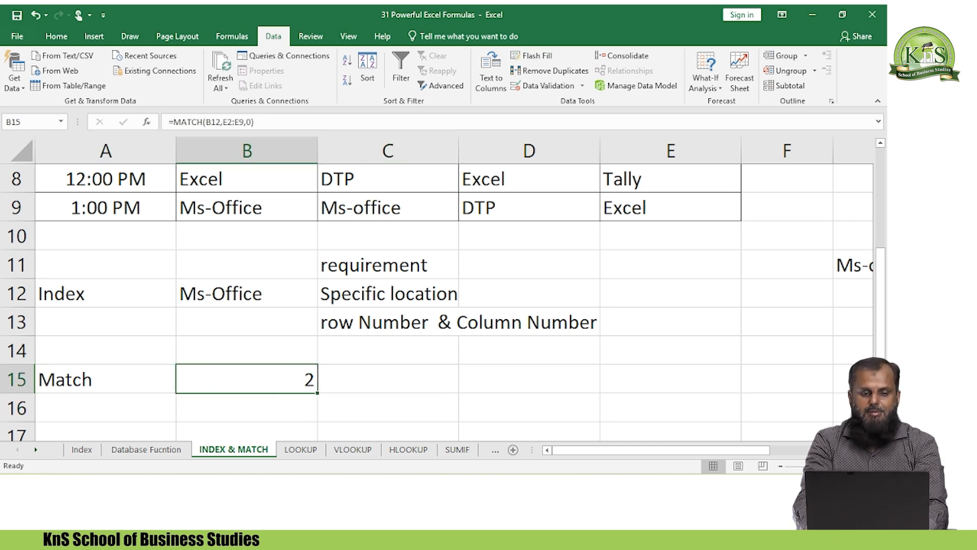
Step: Examine the INDEX formula in B12 together with the notes on specific location, row number and column number
{"action": "key", "text": "Right"}
{"action": "key", "text": "Up"}
{"action": "key", "text": "Up"}
{"action": "key", "text": "Up"}
{"action": "key", "text": "Up"}
{"action": "key", "text": "Up"}
{"action": "key", "text": "Down"}
{"action": "key", "text": "Left"}
{"action": "key", "text": "Down"}
{"action": "key", "text": "Left"}
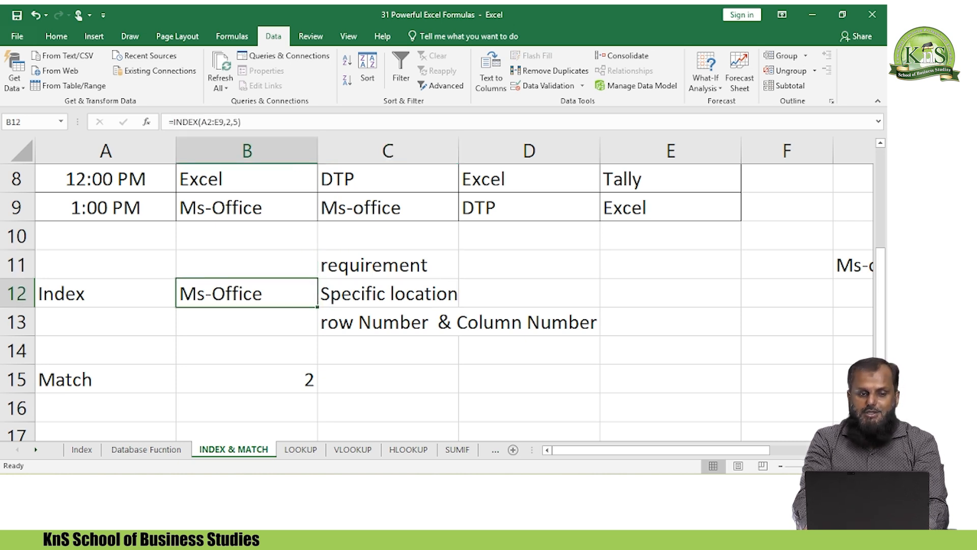
{"action": "key", "text": "Right"}
{"action": "key", "text": "Right"}
{"action": "key", "text": "Down"}
{"action": "key", "text": "Left"}
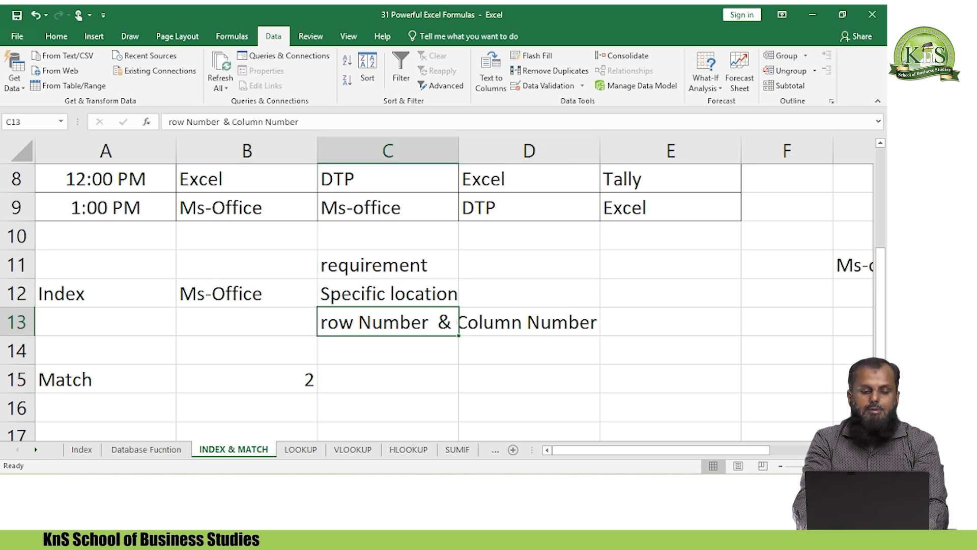
Step: Start a new INDEX function in B12 in place of the existing formula
{"action": "key", "text": "Left"}
{"action": "key", "text": "Left"}
{"action": "key", "text": "Up"}
{"action": "key", "text": "Up"}
{"action": "key", "text": "Up"}
{"action": "key", "text": "Down"}
{"action": "key", "text": "Down"}
{"action": "key", "text": "Right"}
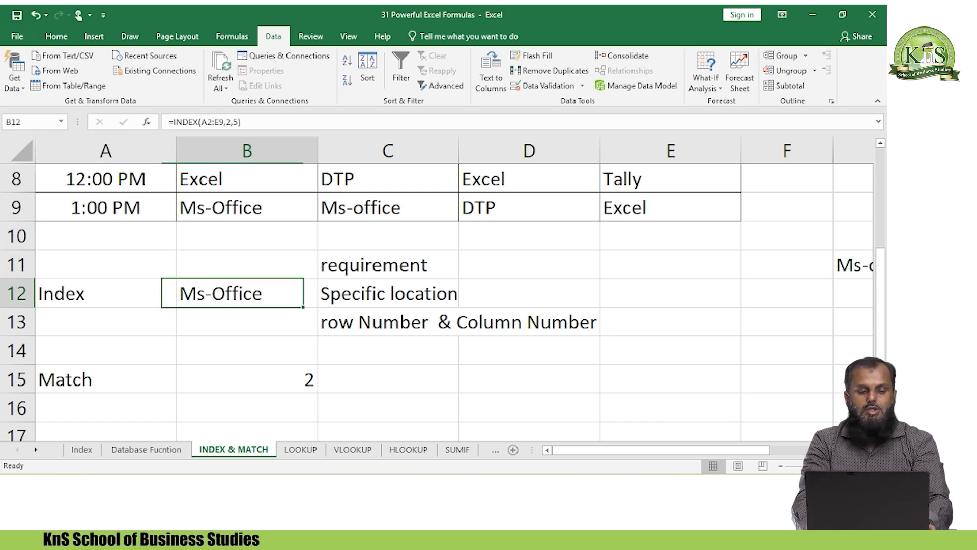
{"action": "key", "text": "F2"}
{"action": "key", "text": "Escape"}
{"action": "type", "text": "=inde"}
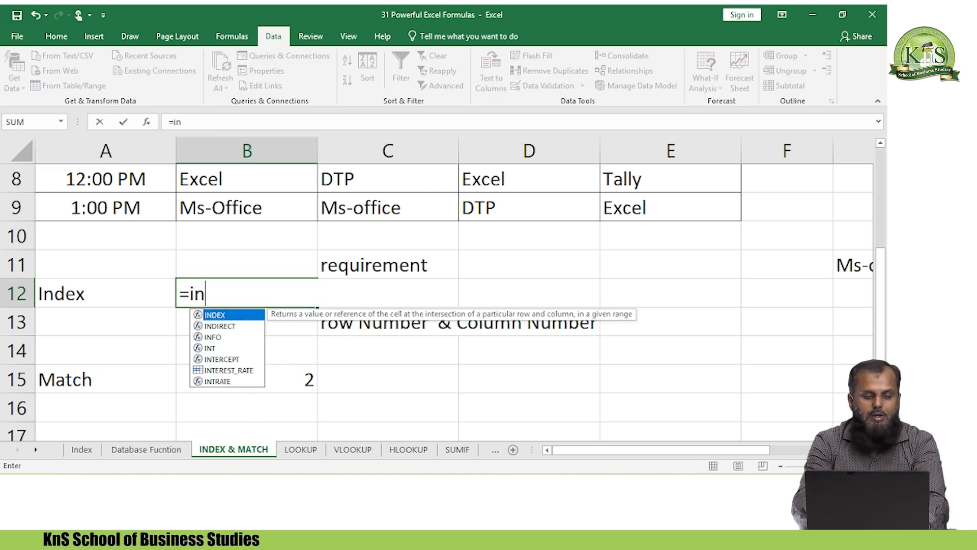
{"action": "key", "text": "Tab"}
Step: Try the timetable range A2:E9, including the teacher heading row, as the INDEX array
{"action": "key", "text": "Left"}
{"action": "key", "text": "Up"}
{"action": "key", "text": "Up"}
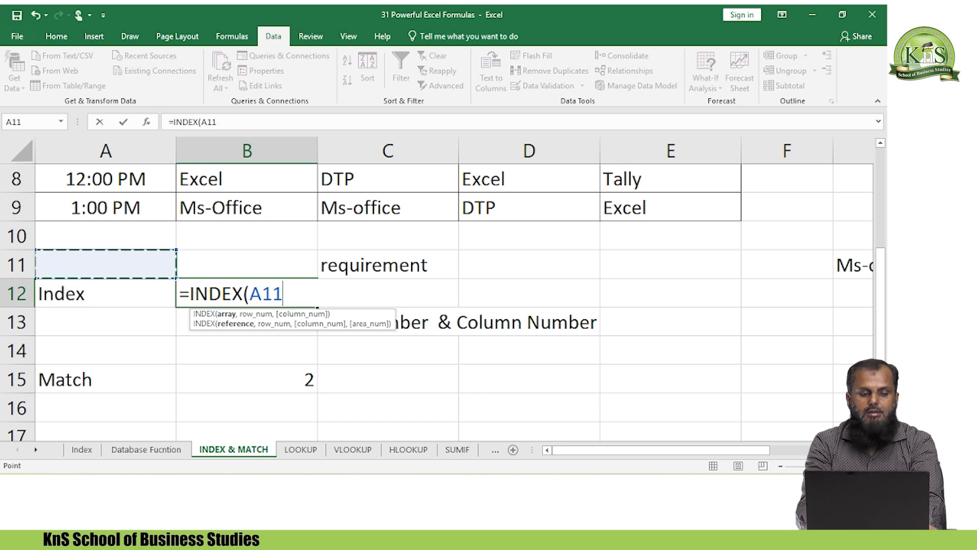
{"action": "key", "text": "Up"}
{"action": "key", "text": "Up"}
{"action": "key", "text": "Up"}
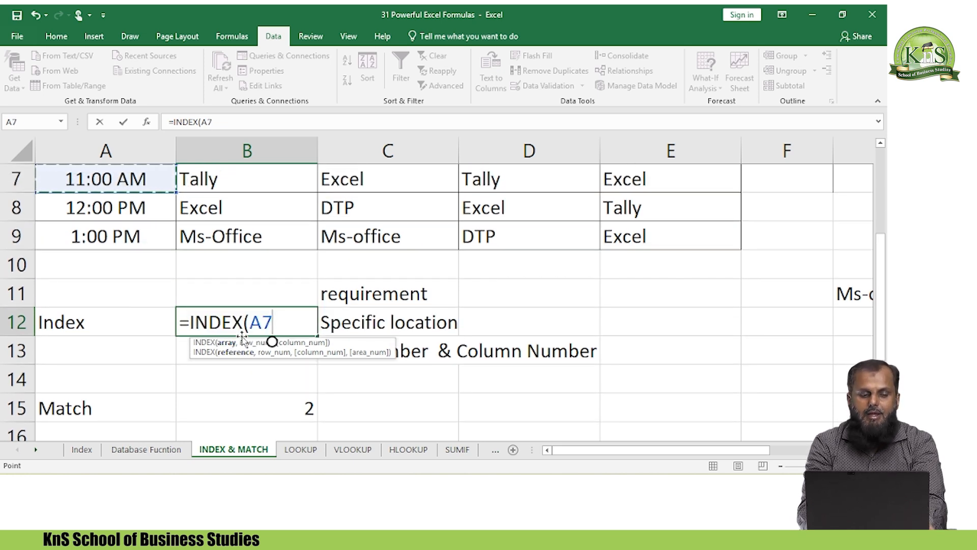
{"action": "key", "text": "Up"}
{"action": "key", "text": "Up"}
{"action": "key", "text": "Up"}
{"action": "key", "text": "Up"}
{"action": "key", "text": "Up"}
{"action": "key", "text": "Up"}
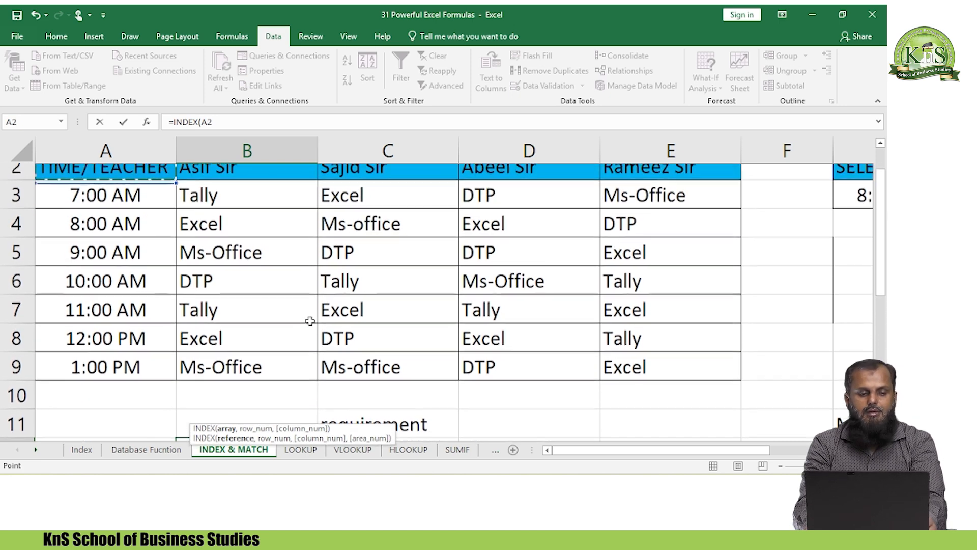
{"action": "key", "text": "Down"}
{"action": "key", "text": "shift+Right"}
{"action": "key", "text": "shift+Right"}
{"action": "key", "text": "shift+Right"}
{"action": "key", "text": "shift+Right"}
{"action": "key", "text": "shift+Down"}
{"action": "key", "text": "shift+Down"}
{"action": "key", "text": "shift+Down"}
{"action": "key", "text": "shift+Down"}
{"action": "key", "text": "shift+Down"}
{"action": "key", "text": "shift+Down"}
{"action": "key", "text": "shift+Down"}
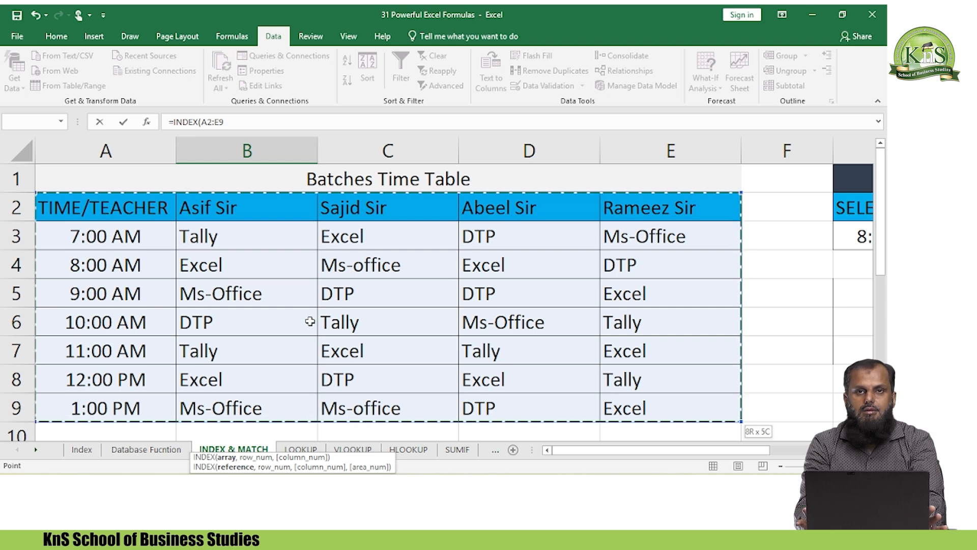
Step: Complete the INDEX formula in B12 with array A3:E9, row number 3 and column number 4
{"action": "key", "text": "Down"}
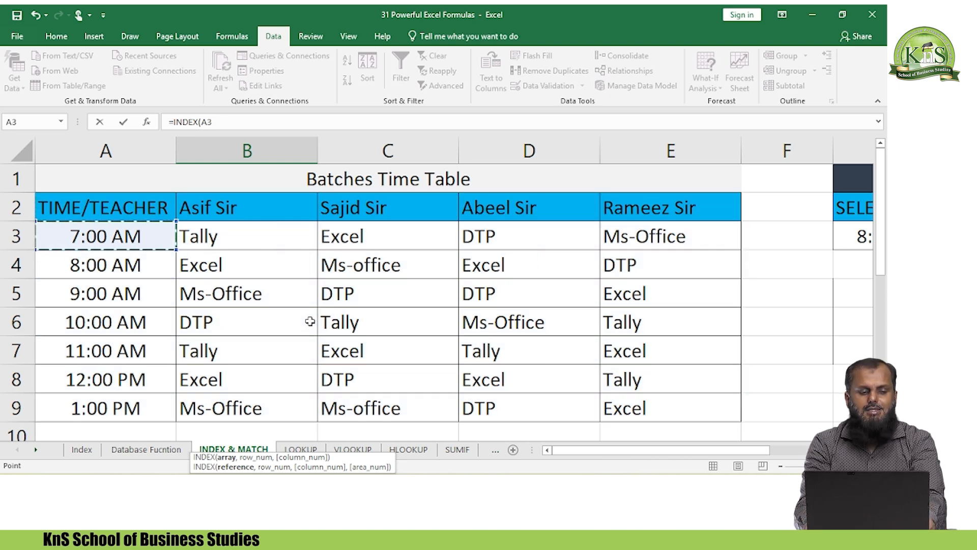
{"action": "key", "text": "shift+Right"}
{"action": "key", "text": "shift+Right"}
{"action": "key", "text": "shift+Right"}
{"action": "key", "text": "shift+Right"}
{"action": "key", "text": "shift+Down"}
{"action": "key", "text": "shift+Down"}
{"action": "key", "text": "shift+Down"}
{"action": "key", "text": "shift+Down"}
{"action": "key", "text": "shift+Down"}
{"action": "key", "text": "shift+Down"}
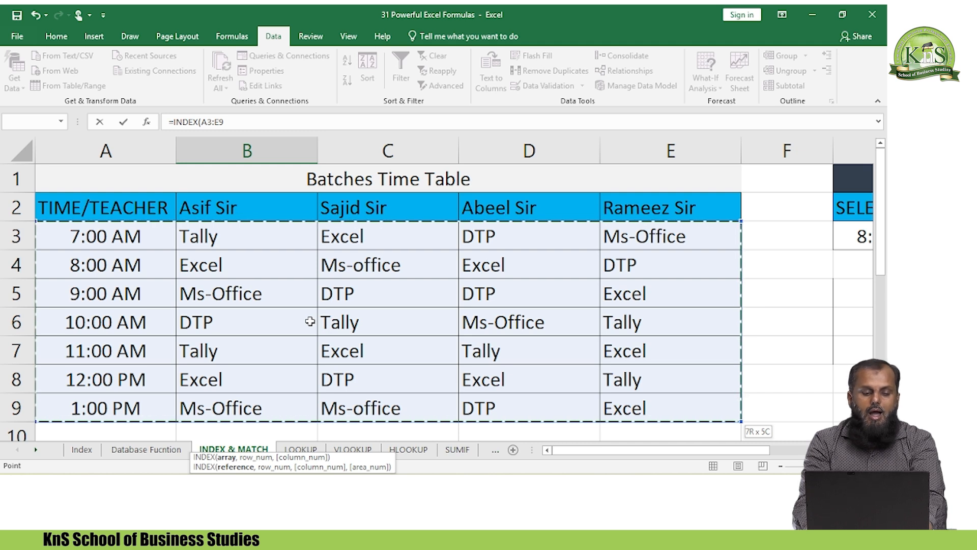
{"action": "type", "text": ","}
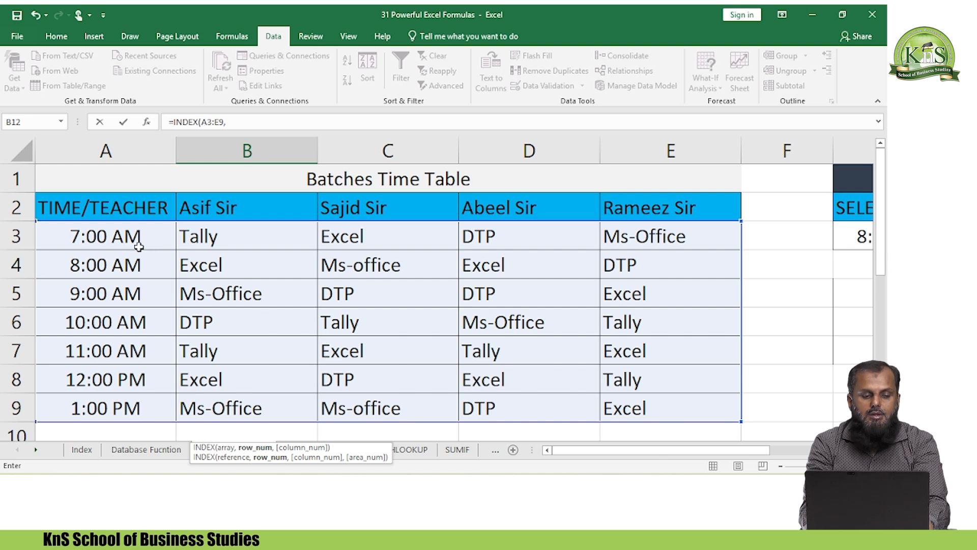
{"action": "type", "text": "3,4"}
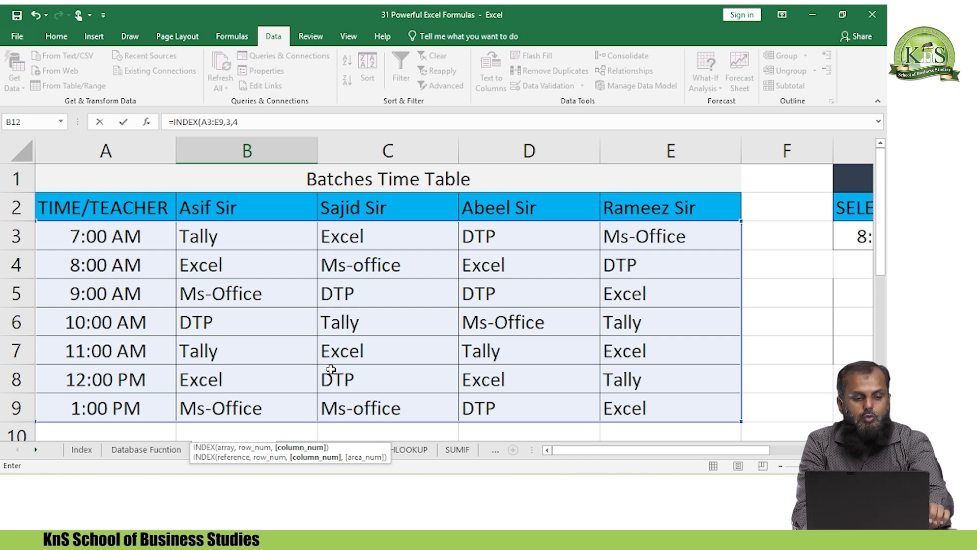
Step: Fill the 9:00 AM row of the timetable, A5:E5, with yellow
{"action": "left_click", "coordinate": [70, 294]}
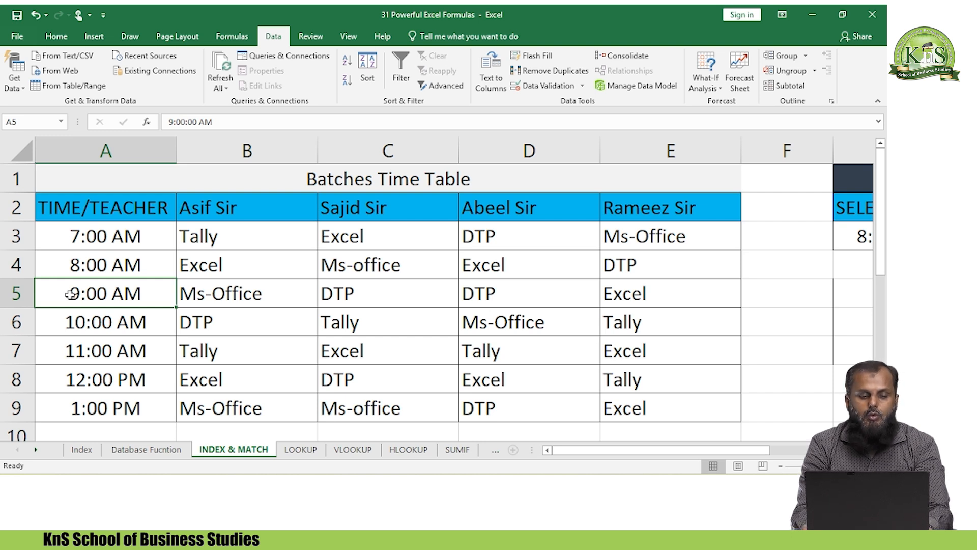
{"action": "key", "text": "shift+Right"}
{"action": "key", "text": "shift+Right"}
{"action": "key", "text": "shift+Right"}
{"action": "key", "text": "shift+Right"}
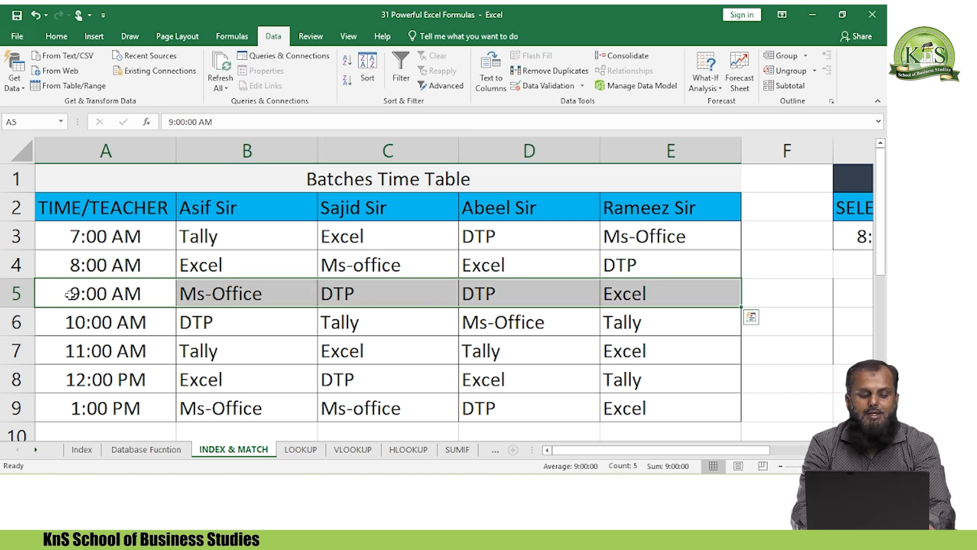
{"action": "key", "text": "alt+h"}
{"action": "key", "text": "h"}
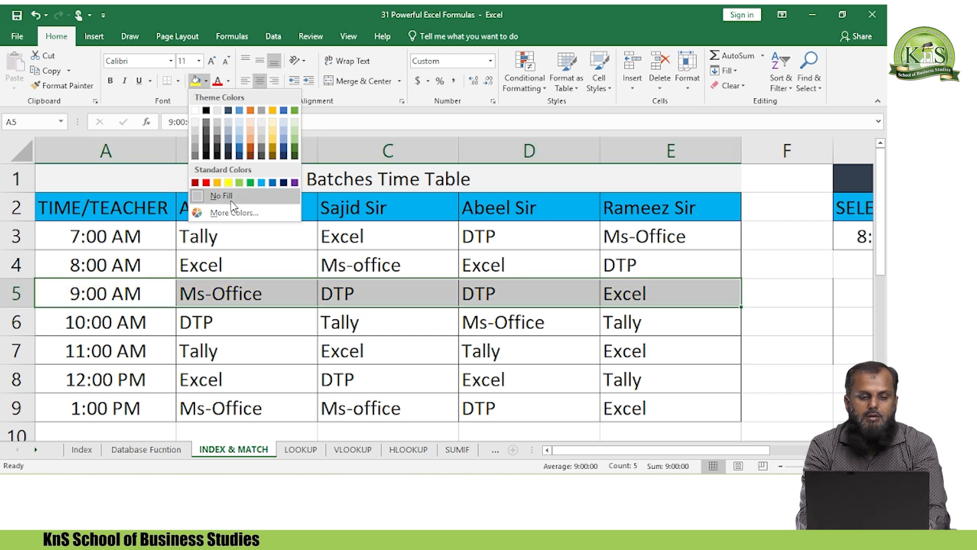
{"action": "left_click", "coordinate": [228, 182]}
Step: Examine the cells across the highlighted 9:00 AM row, counting the columns from A to E
{"action": "left_click", "coordinate": [218, 283]}
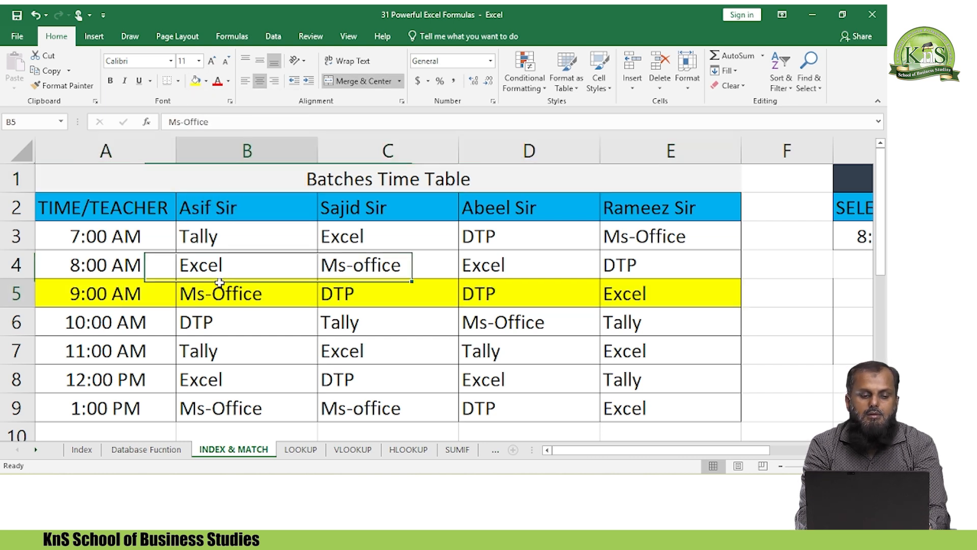
{"action": "key", "text": "Left"}
{"action": "key", "text": "Right"}
{"action": "key", "text": "Right"}
{"action": "key", "text": "Right"}
{"action": "key", "text": "Right"}
{"action": "key", "text": "Right"}
{"action": "key", "text": "Left"}
{"action": "key", "text": "Left"}
{"action": "key", "text": "Left"}
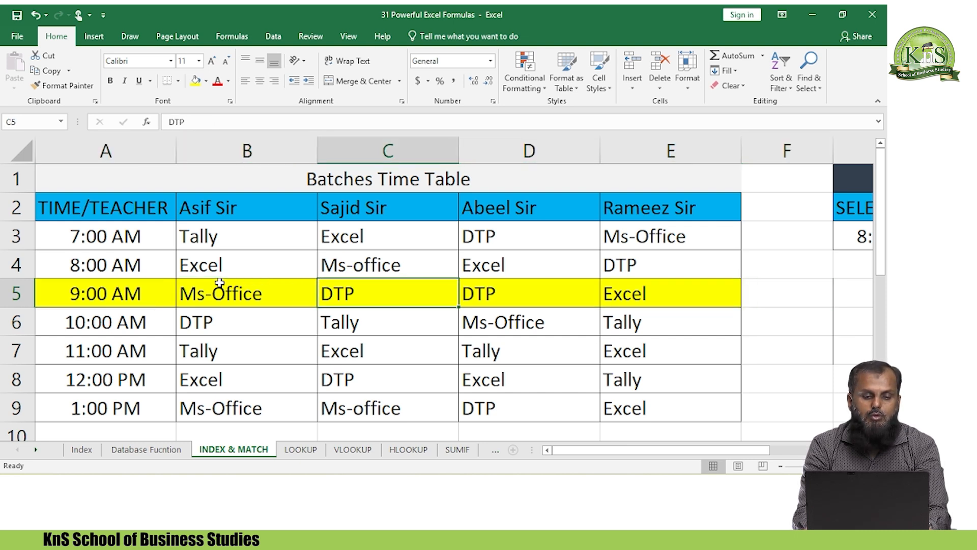
Step: Fill the fourth timetable column, D3:D9, with blue
{"action": "key", "text": "Left"}
{"action": "key", "text": "Left"}
{"action": "key", "text": "Up"}
{"action": "key", "text": "Down"}
{"action": "key", "text": "Up"}
{"action": "key", "text": "Right"}
{"action": "key", "text": "Right"}
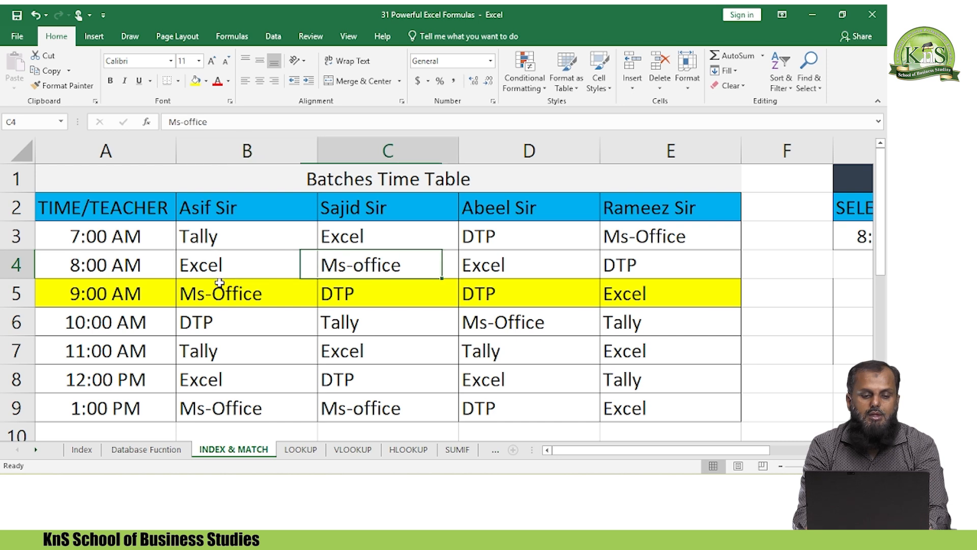
{"action": "key", "text": "Right"}
{"action": "key", "text": "Up"}
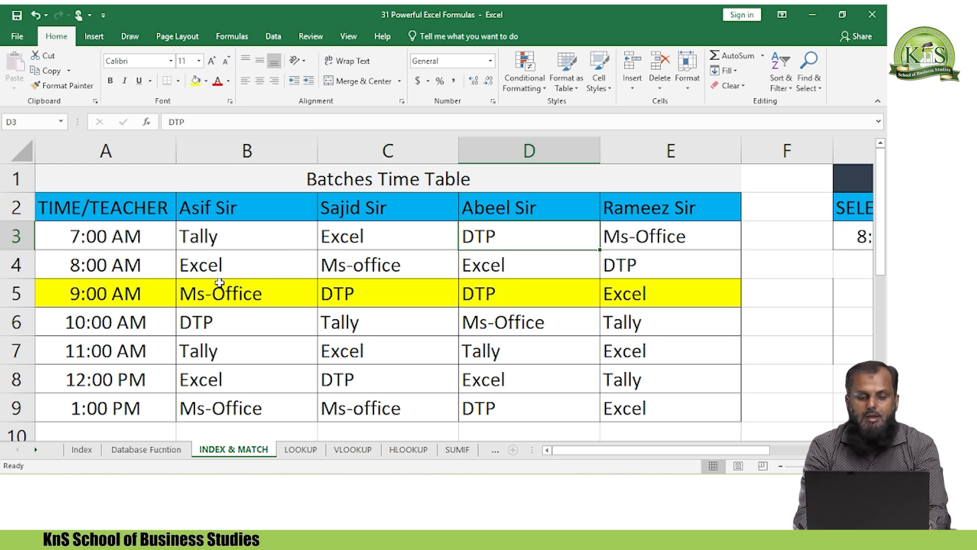
{"action": "key", "text": "shift+Down"}
{"action": "key", "text": "shift+Down"}
{"action": "key", "text": "shift+Down"}
{"action": "key", "text": "shift+Down"}
{"action": "key", "text": "shift+Down"}
{"action": "key", "text": "shift+Down"}
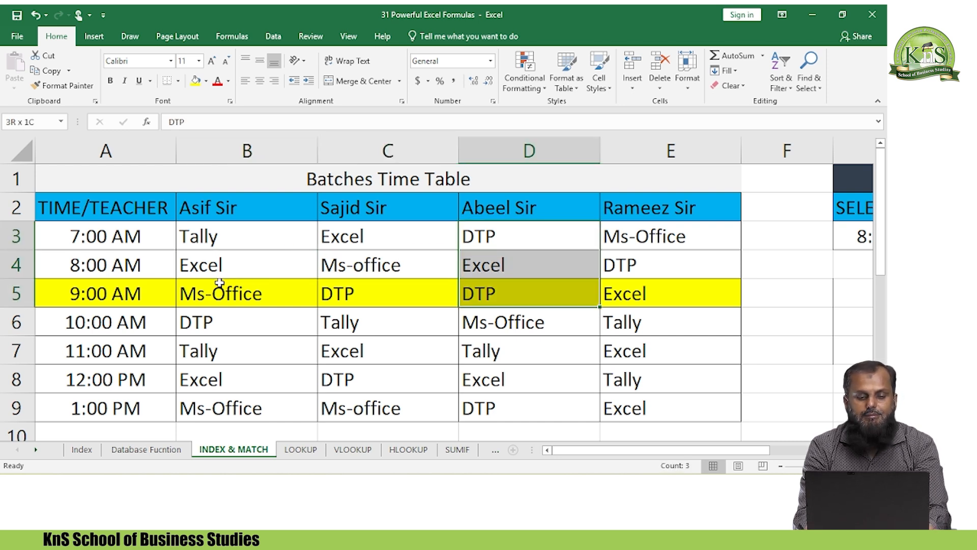
{"action": "key", "text": "alt"}
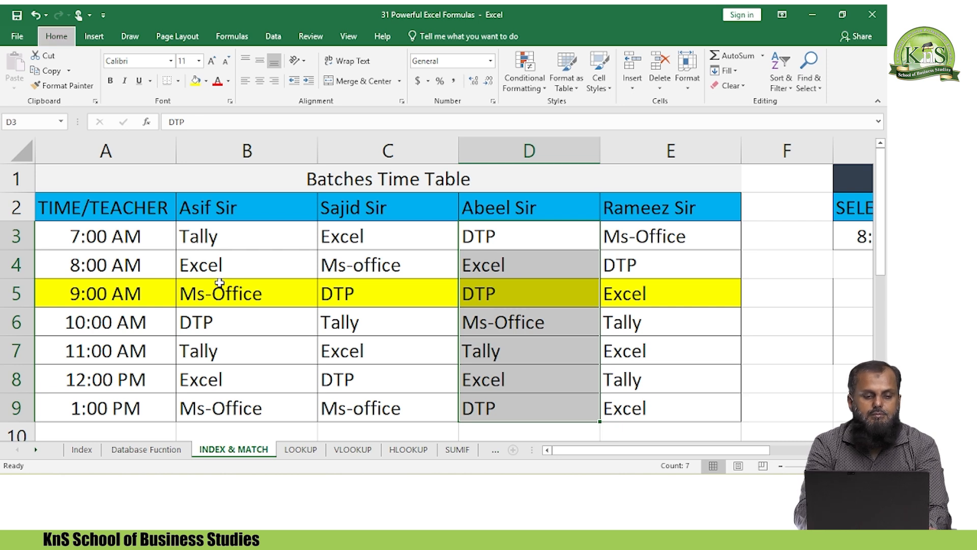
{"action": "key", "text": "h"}
{"action": "key", "text": "h"}
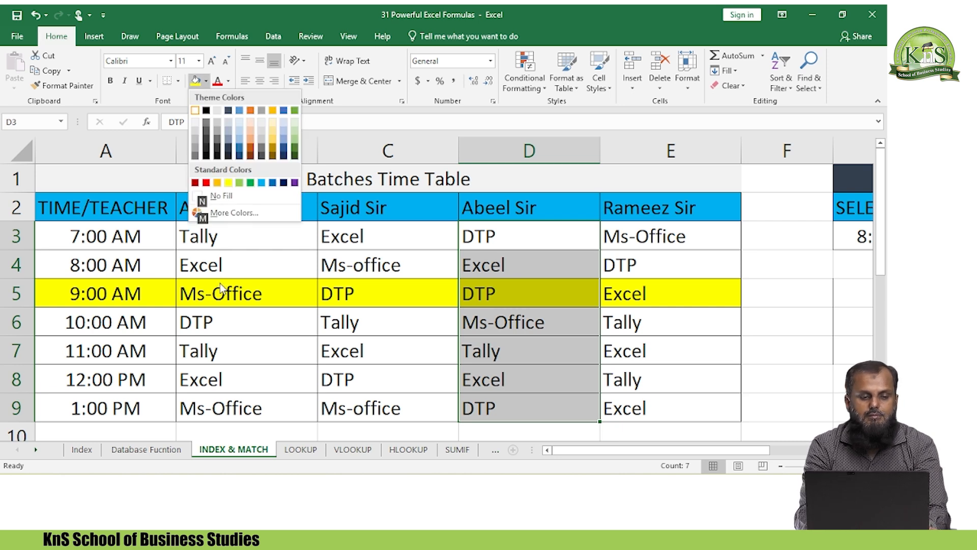
{"action": "left_click", "coordinate": [239, 111]}
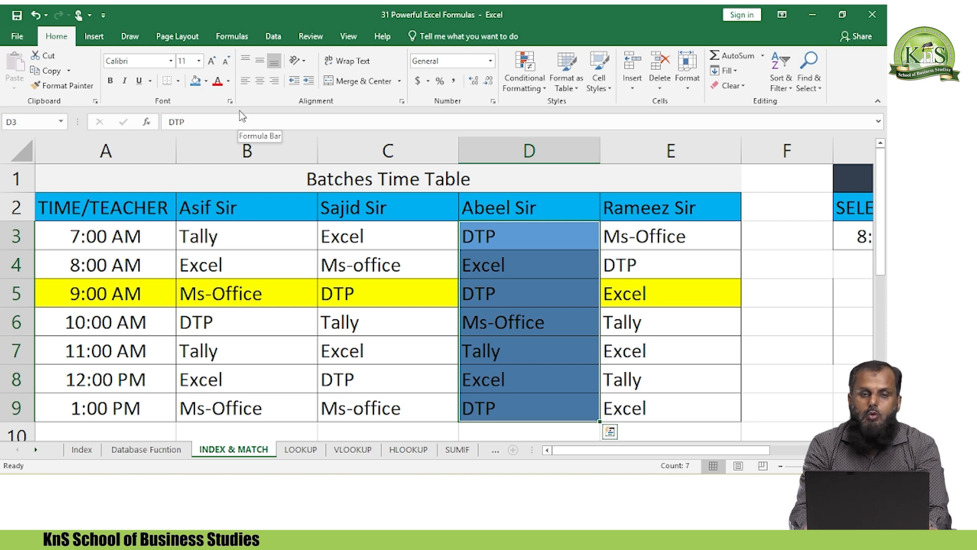
Step: Examine the intersection of the highlighted row and column at D5 and compare it with the INDEX formula in B12
{"action": "key", "text": "Down"}
{"action": "key", "text": "Down"}
{"action": "key", "text": "Down"}
{"action": "key", "text": "Left"}
{"action": "key", "text": "Up"}
{"action": "key", "text": "Right"}
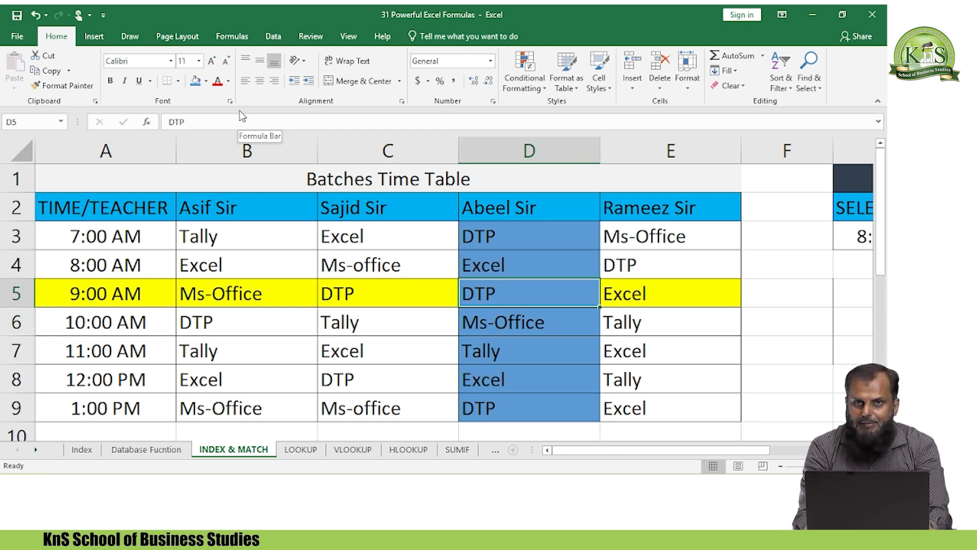
{"action": "key", "text": "Down"}
{"action": "key", "text": "Down"}
{"action": "key", "text": "Down"}
{"action": "key", "text": "Down"}
{"action": "key", "text": "Down"}
{"action": "key", "text": "Down"}
{"action": "key", "text": "Down"}
{"action": "key", "text": "Down"}
{"action": "key", "text": "Down"}
{"action": "key", "text": "Down"}
{"action": "key", "text": "Left"}
{"action": "key", "text": "Left"}
{"action": "key", "text": "Left"}
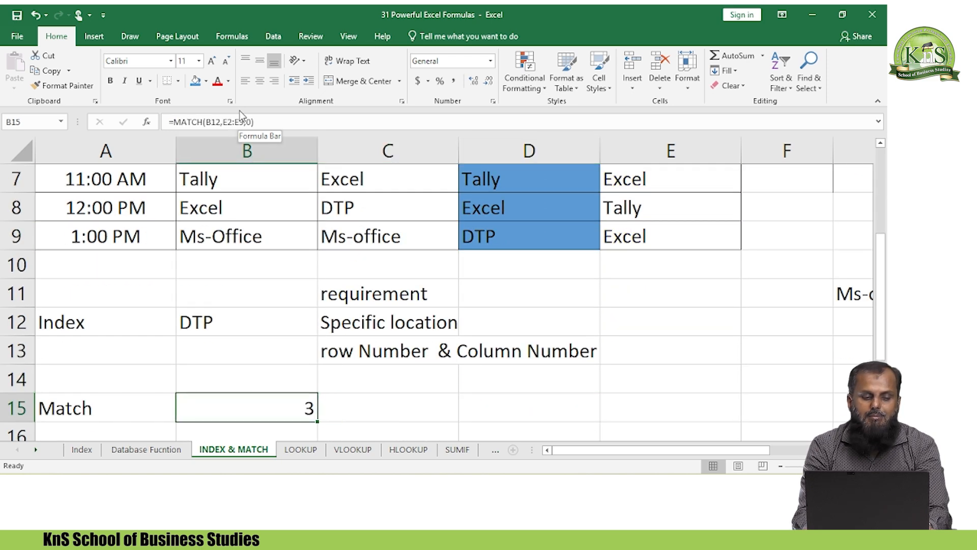
{"action": "key", "text": "Up"}
{"action": "key", "text": "Up"}
{"action": "key", "text": "Up"}
{"action": "key", "text": "Right"}
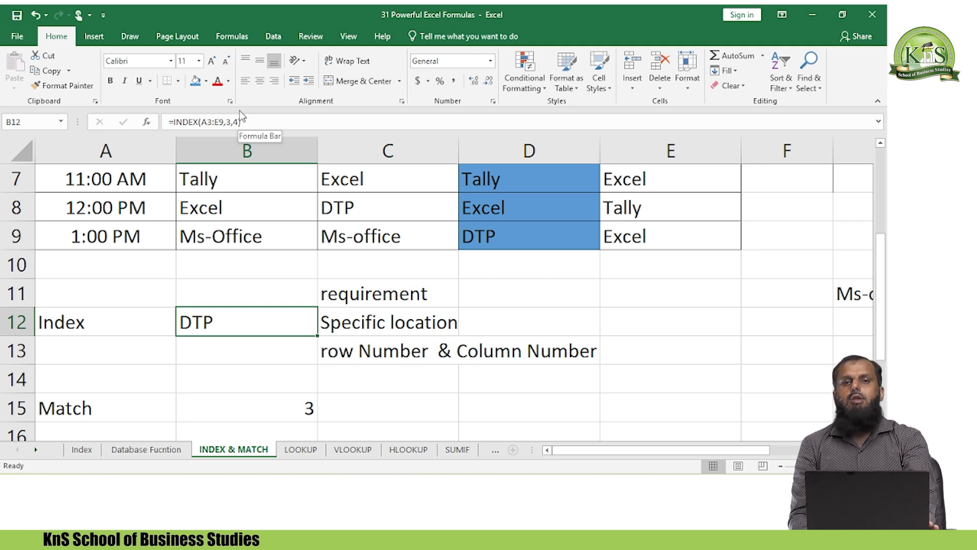
{"action": "key", "text": "Down"}
{"action": "key", "text": "Up"}
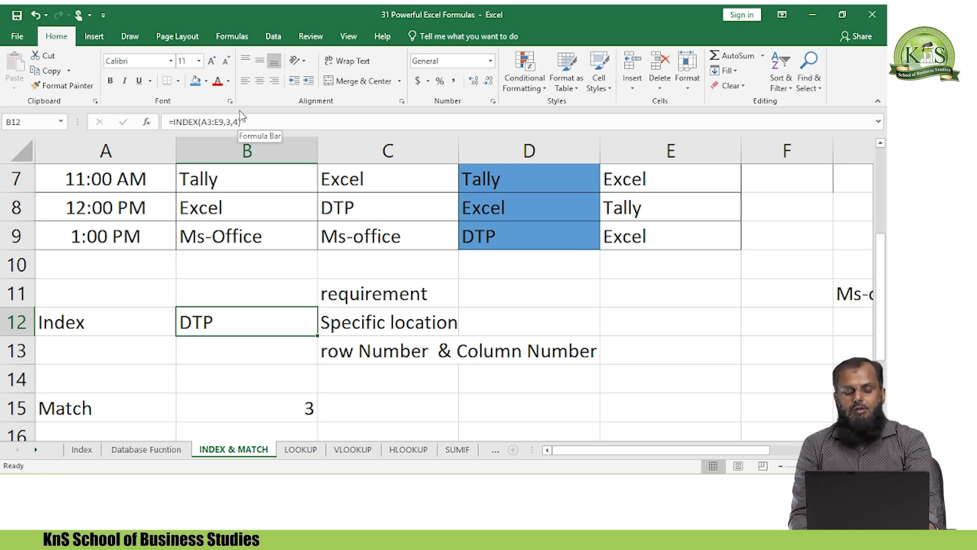
Step: Undo the blue column fill and the yellow row fill in the timetable
{"action": "key", "text": "Up"}
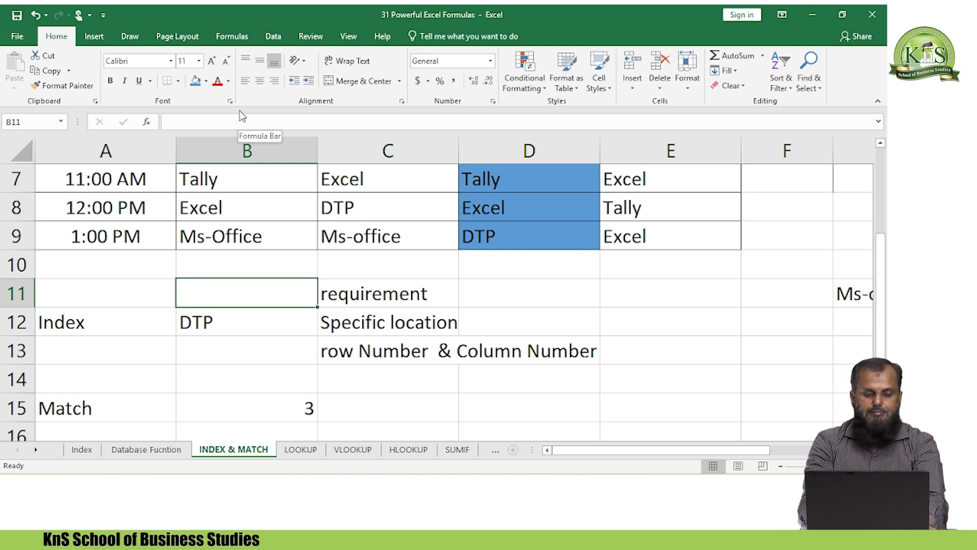
{"action": "key", "text": "ctrl+z"}
{"action": "key", "text": "ctrl+z"}
{"action": "key", "text": "Down"}
{"action": "key", "text": "Up"}
{"action": "key", "text": "Up"}
{"action": "key", "text": "Up"}
{"action": "key", "text": "Up"}
{"action": "key", "text": "Up"}
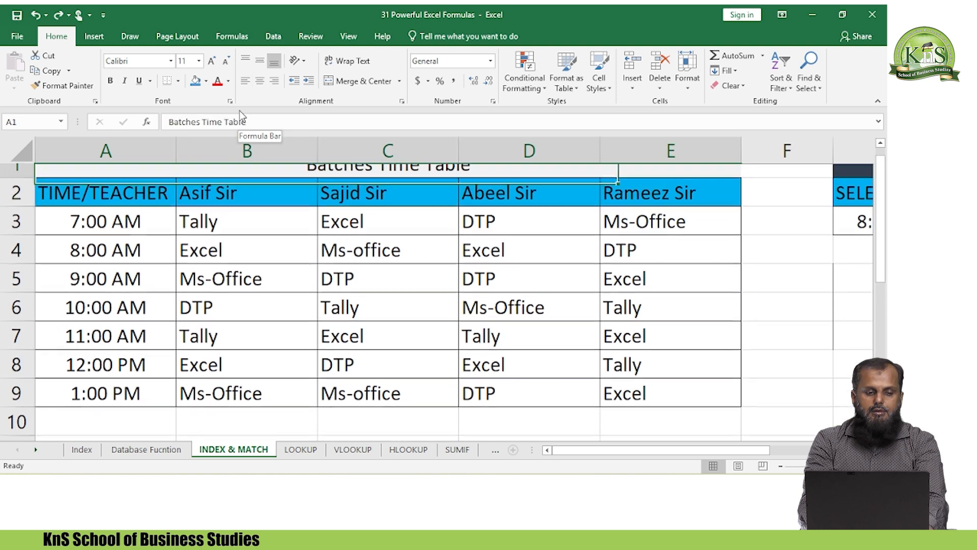
Step: Start a new INDEX formula in B12 with the timetable range A3:E9 as its array
{"action": "key", "text": "Down"}
{"action": "key", "text": "Down"}
{"action": "key", "text": "Down"}
{"action": "key", "text": "Down"}
{"action": "key", "text": "Down"}
{"action": "key", "text": "Down"}
{"action": "key", "text": "Down"}
{"action": "key", "text": "Down"}
{"action": "key", "text": "Down"}
{"action": "key", "text": "Down"}
{"action": "key", "text": "Down"}
{"action": "key", "text": "Down"}
{"action": "key", "text": "Down"}
{"action": "key", "text": "Down"}
{"action": "key", "text": "Down"}
{"action": "key", "text": "Down"}
{"action": "key", "text": "Down"}
{"action": "key", "text": "Right"}
{"action": "key", "text": "Up"}
{"action": "key", "text": "Up"}
{"action": "key", "text": "Up"}
{"action": "key", "text": "Up"}
{"action": "key", "text": "Up"}
{"action": "key", "text": "Up"}
{"action": "key", "text": "Up"}
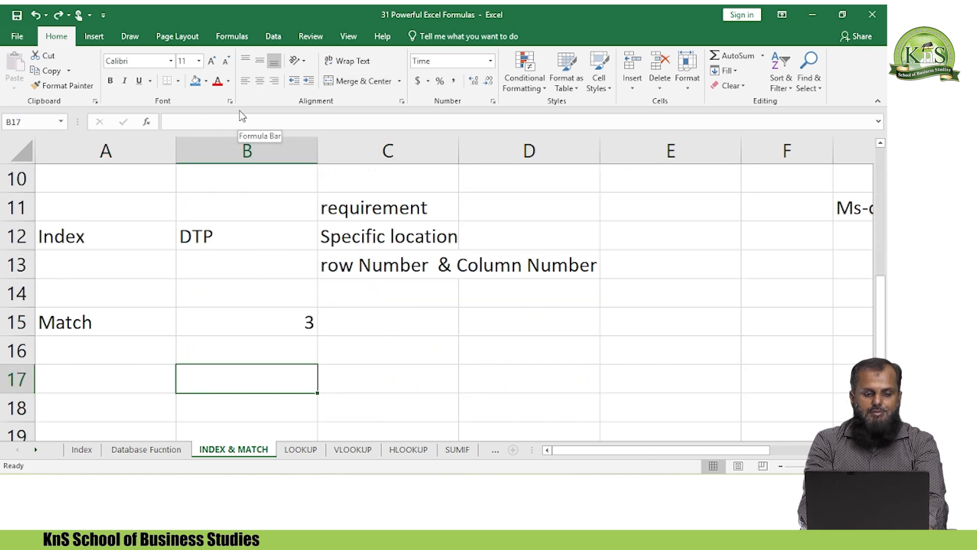
{"action": "key", "text": "Down"}
{"action": "type", "text": "=inde"}
{"action": "key", "text": "Tab"}
{"action": "key", "text": "Left"}
{"action": "key", "text": "Up"}
{"action": "key", "text": "Up"}
{"action": "key", "text": "Up"}
{"action": "key", "text": "Up"}
{"action": "key", "text": "Up"}
{"action": "key", "text": "Up"}
{"action": "key", "text": "Up"}
{"action": "key", "text": "Up"}
{"action": "key", "text": "Up"}
{"action": "key", "text": "Up"}
{"action": "key", "text": "Up"}
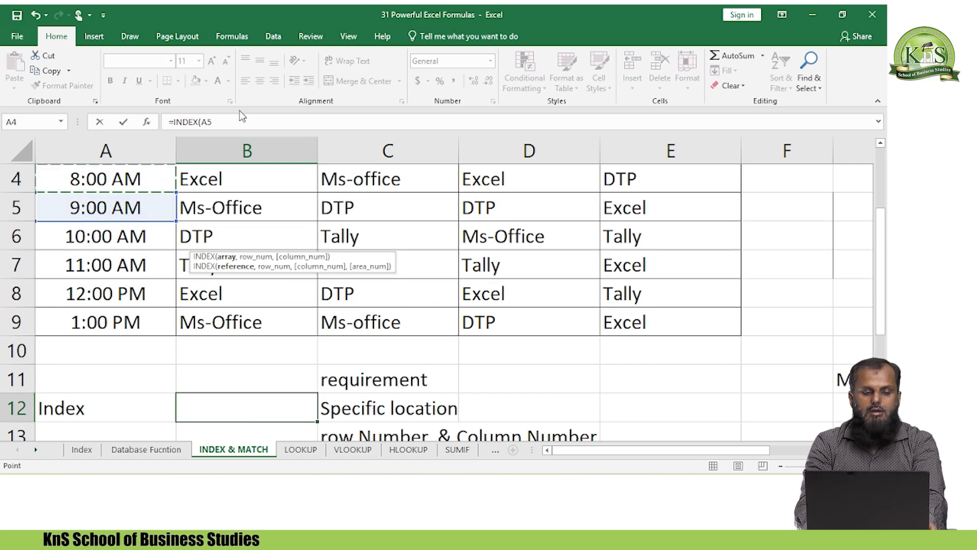
{"action": "key", "text": "Down"}
{"action": "key", "text": "Down"}
{"action": "key", "text": "Down"}
{"action": "key", "text": "Up"}
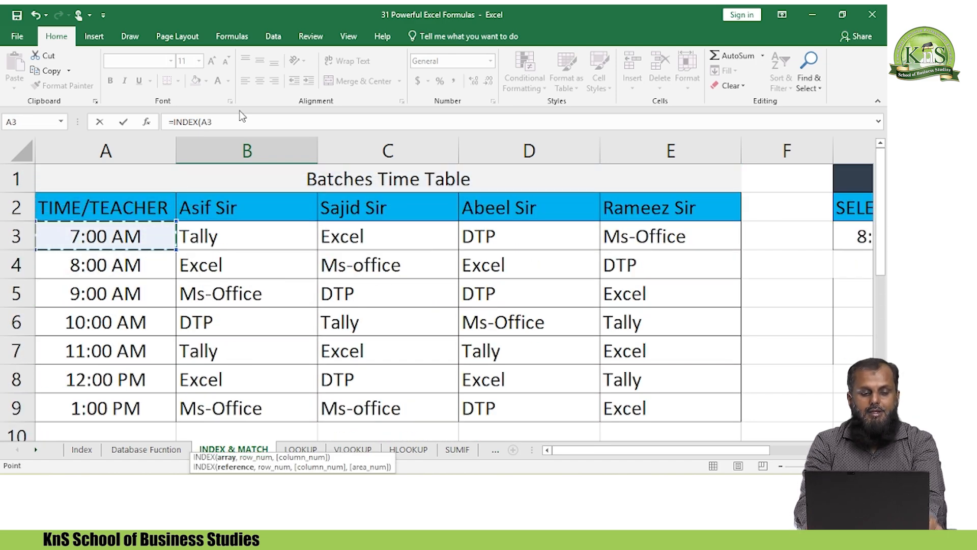
{"action": "key", "text": "ctrl+shift+Right"}
{"action": "key", "text": "ctrl+shift+Down"}
{"action": "type", "text": ","}
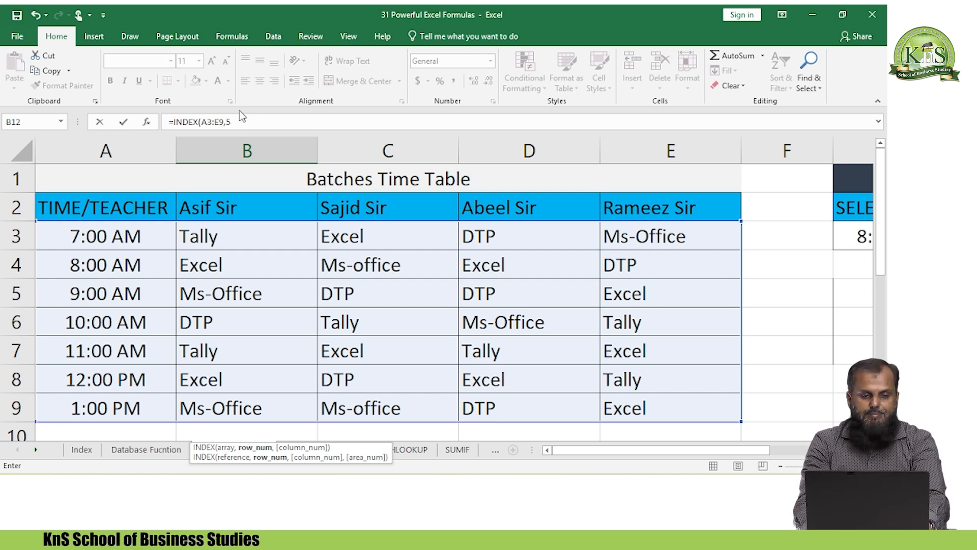
Step: Complete the B12 INDEX formula with row number 5 and column number 5
{"action": "type", "text": "5,5"}
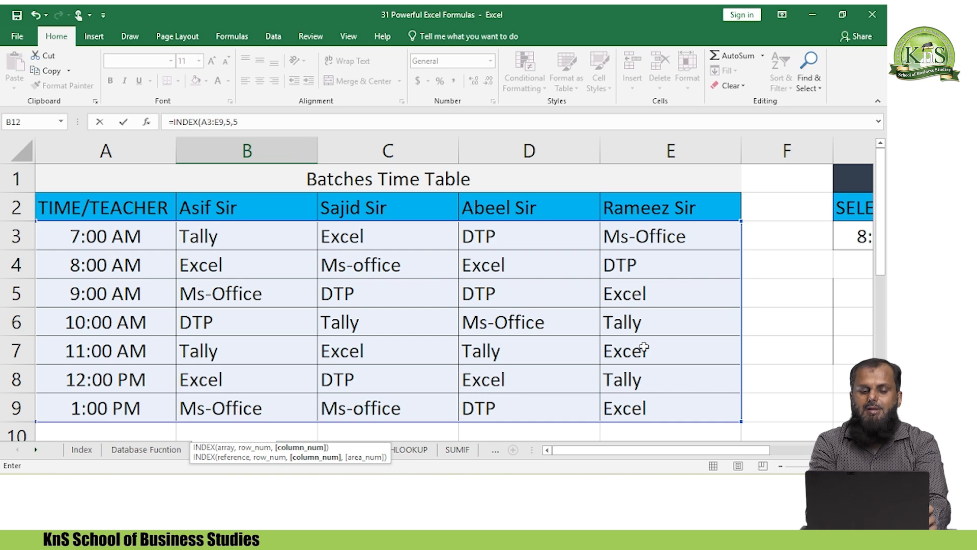
{"action": "key", "text": "Return"}
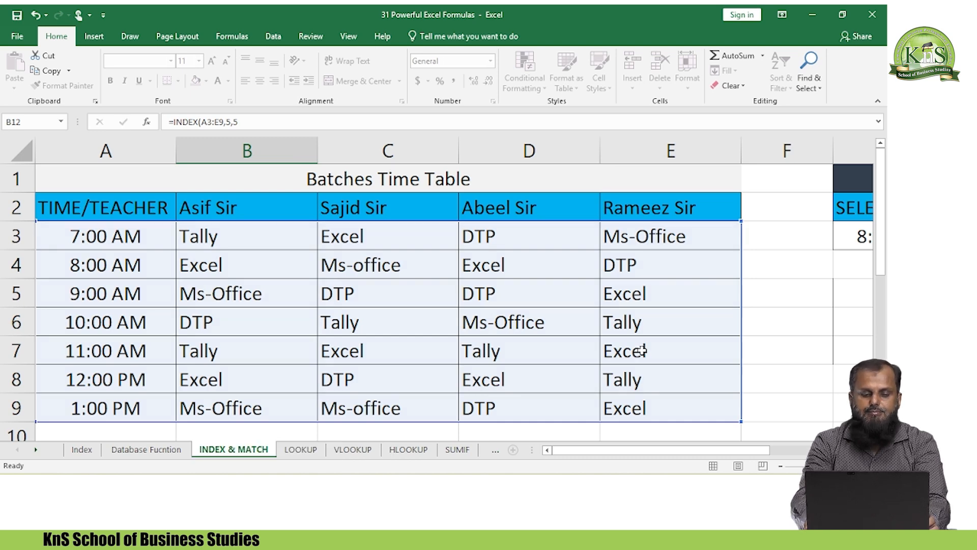
{"action": "key", "text": "Up"}
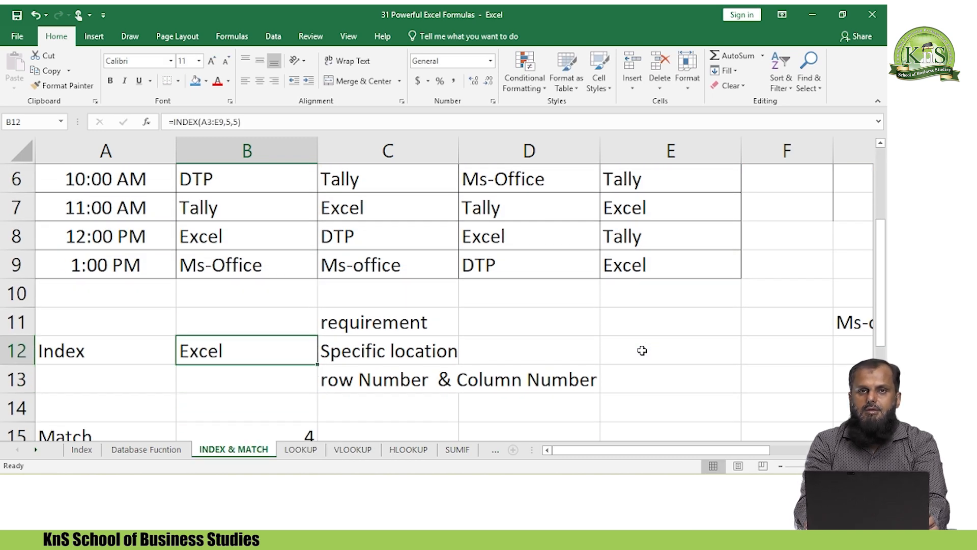
Step: Review the requirement notes in C11:C13 against the INDEX result in B12
{"action": "key", "text": "Right"}
{"action": "key", "text": "Right"}
{"action": "key", "text": "Up"}
{"action": "key", "text": "Left"}
{"action": "key", "text": "Left"}
{"action": "key", "text": "Down"}
{"action": "key", "text": "Right"}
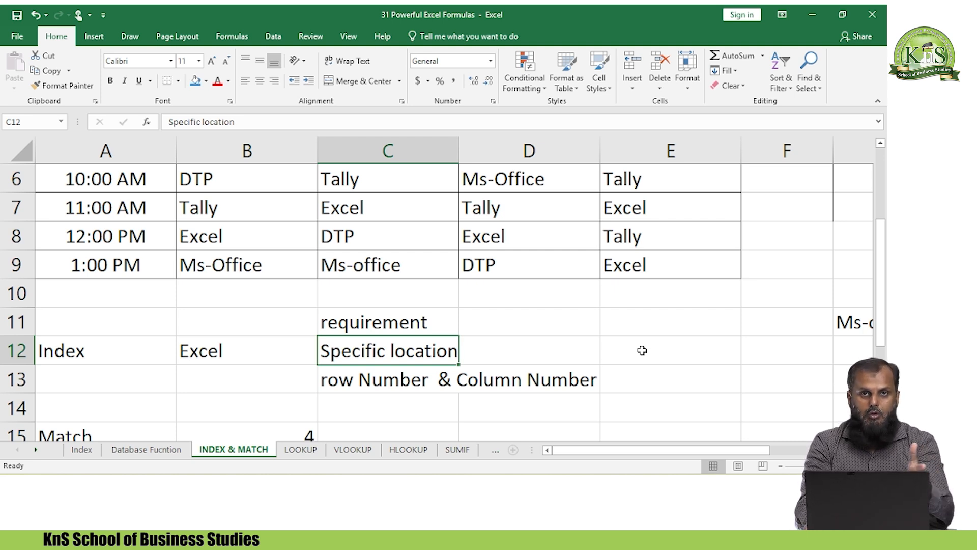
{"action": "key", "text": "Down"}
{"action": "key", "text": "Down"}
{"action": "key", "text": "Left"}
{"action": "key", "text": "Up"}
{"action": "key", "text": "Left"}
{"action": "key", "text": "Right"}
{"action": "key", "text": "Right"}
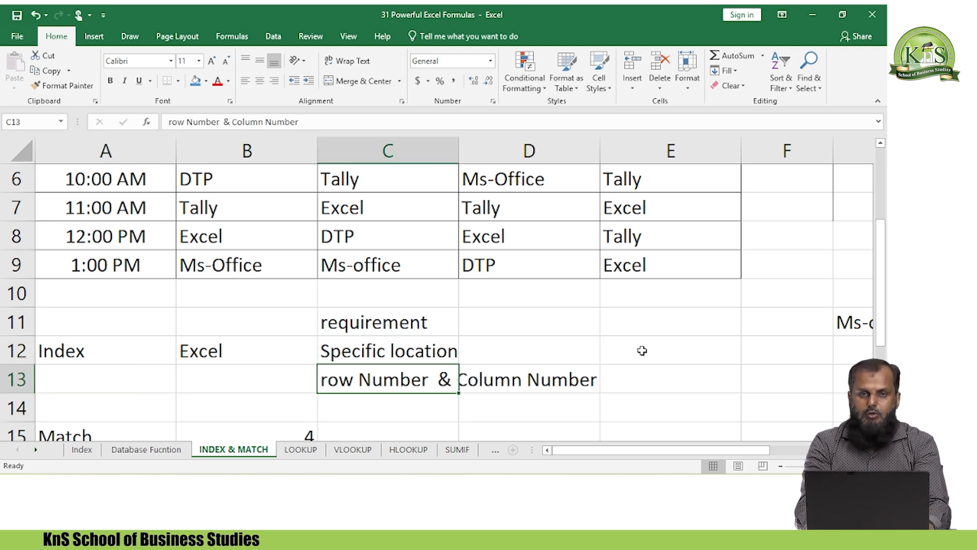
{"action": "key", "text": "Down"}
{"action": "key", "text": "Up"}
{"action": "key", "text": "Up"}
{"action": "key", "text": "Left"}
{"action": "key", "text": "Left"}
{"action": "key", "text": "Right"}
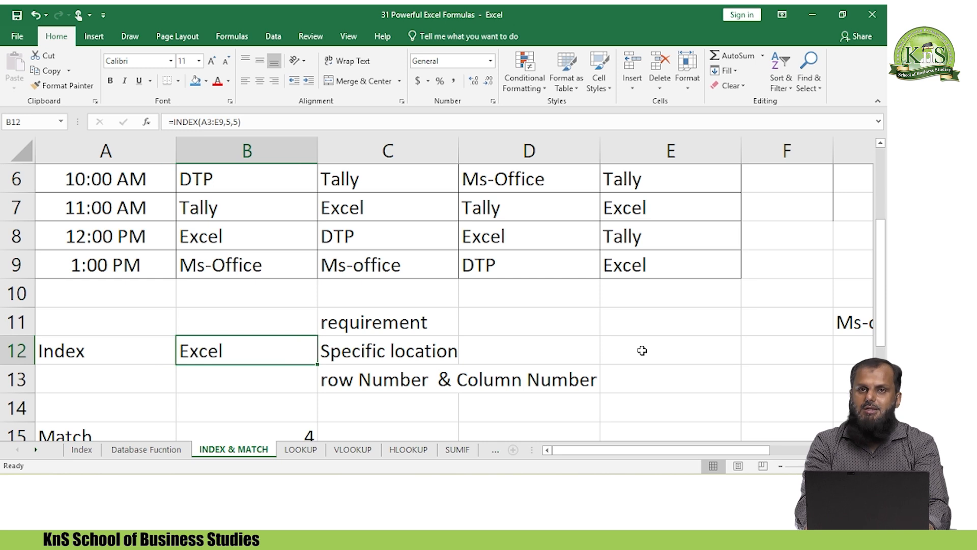
Step: Start a new MATCH formula in B15 with B12 as the lookup value
{"action": "key", "text": "Down"}
{"action": "key", "text": "Down"}
{"action": "key", "text": "Down"}
{"action": "key", "text": "Down"}
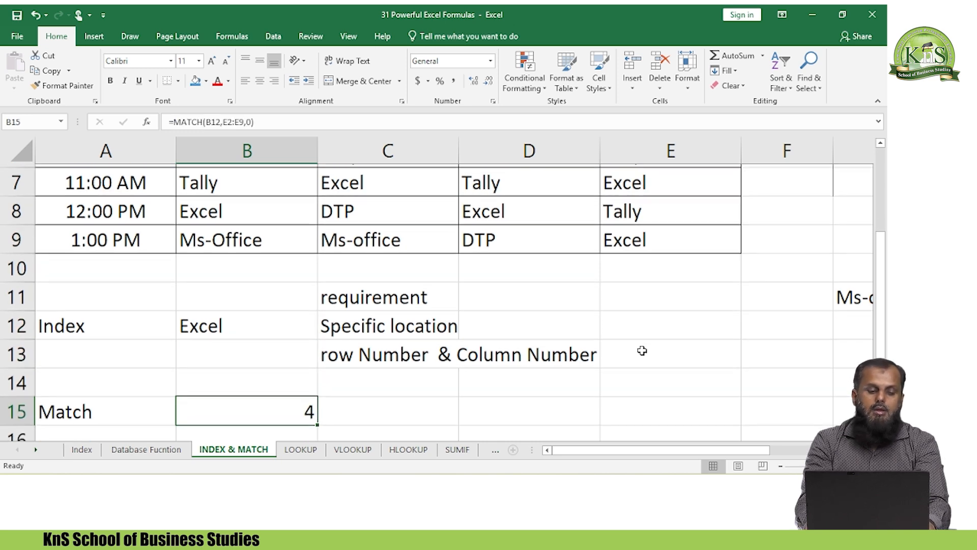
{"action": "key", "text": "Left"}
{"action": "key", "text": "Up"}
{"action": "key", "text": "Right"}
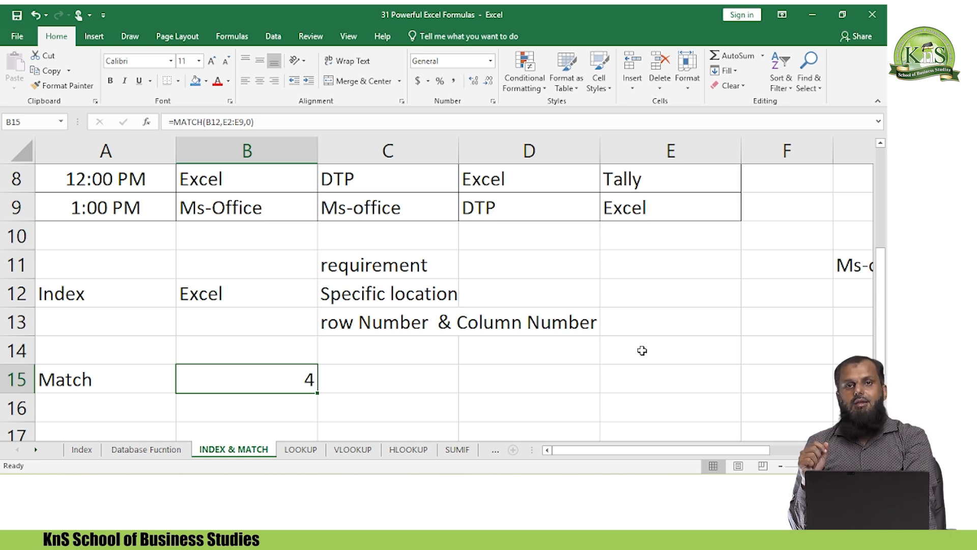
{"action": "type", "text": "=match"}
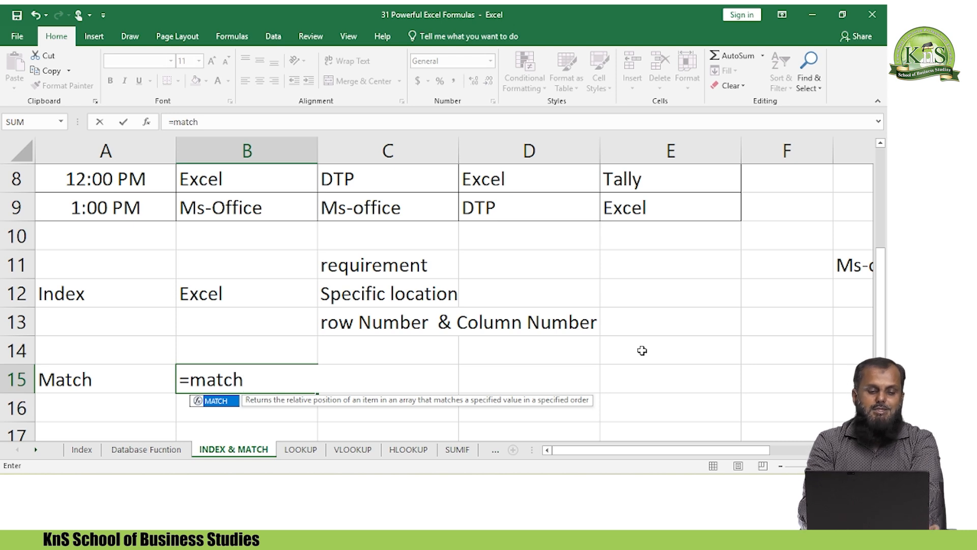
{"action": "key", "text": "Tab"}
{"action": "key", "text": "Left"}
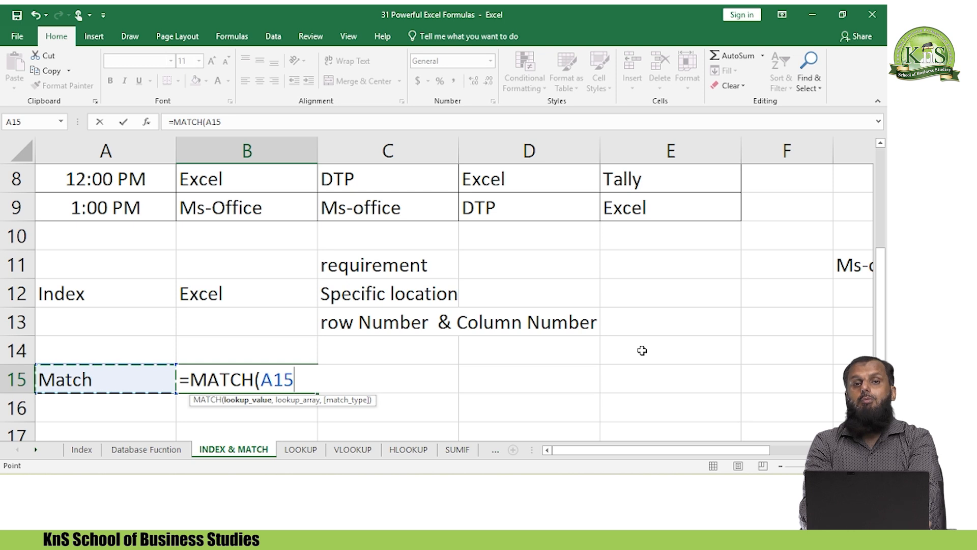
{"action": "key", "text": "Up"}
{"action": "key", "text": "Up"}
{"action": "key", "text": "Up"}
{"action": "key", "text": "Right"}
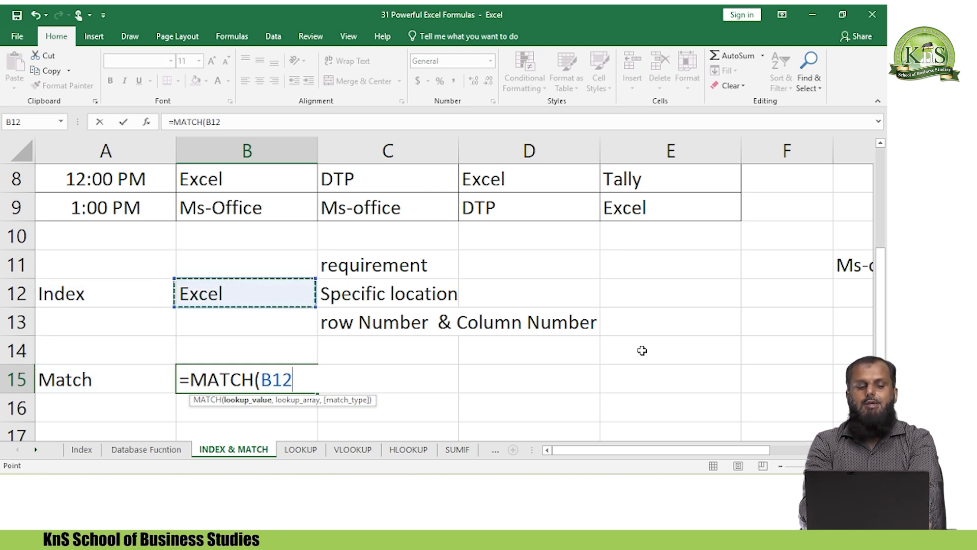
{"action": "type", "text": ","}
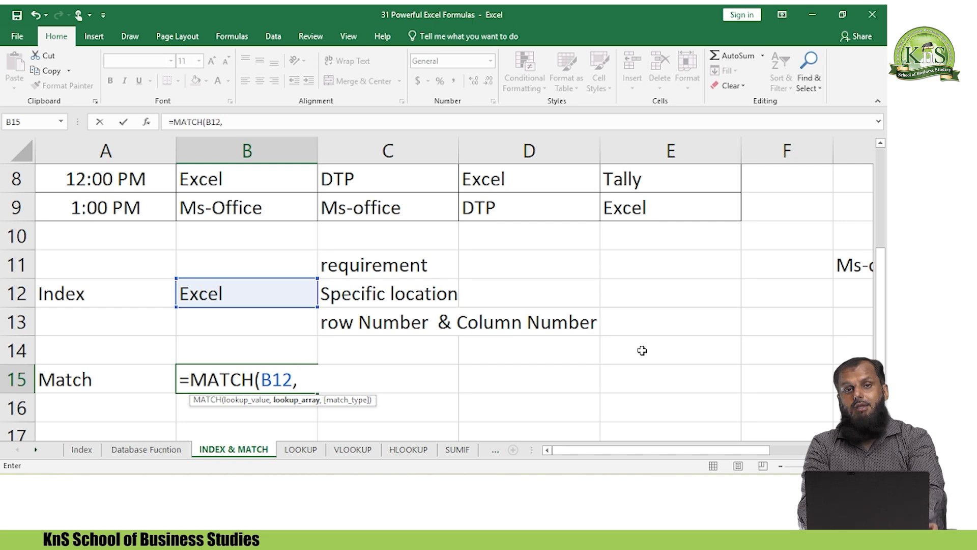
Step: Set the MATCH lookup array to the last timetable column, E3:E9
{"action": "key", "text": "Up"}
{"action": "key", "text": "Up"}
{"action": "key", "text": "Up"}
{"action": "key", "text": "Up"}
{"action": "key", "text": "Up"}
{"action": "key", "text": "Up"}
{"action": "key", "text": "Up"}
{"action": "key", "text": "Up"}
{"action": "key", "text": "Up"}
{"action": "key", "text": "Up"}
{"action": "key", "text": "Up"}
{"action": "key", "text": "Up"}
{"action": "key", "text": "Up"}
{"action": "key", "text": "Right"}
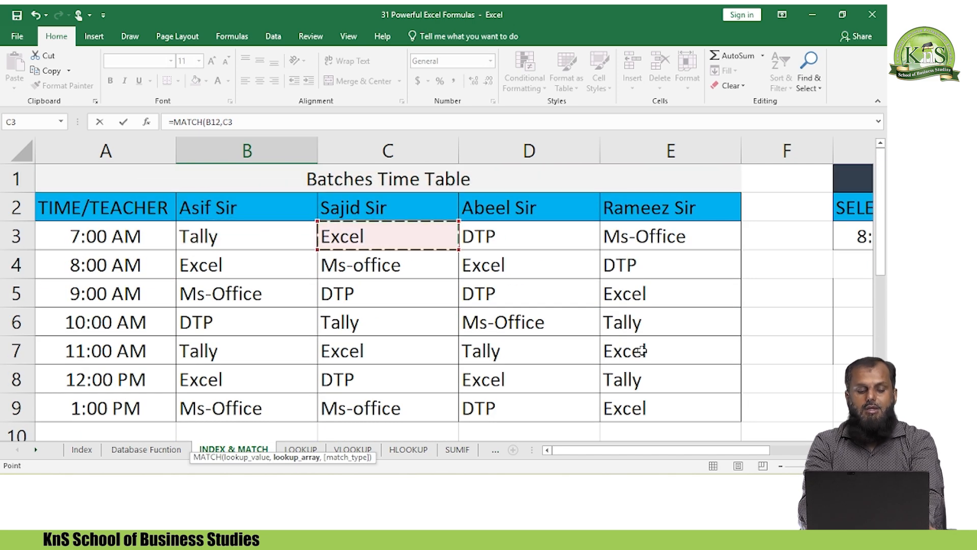
{"action": "key", "text": "Down"}
{"action": "key", "text": "Down"}
{"action": "key", "text": "Up"}
{"action": "key", "text": "Up"}
{"action": "key", "text": "Down"}
{"action": "key", "text": "Down"}
{"action": "key", "text": "Down"}
{"action": "key", "text": "Down"}
{"action": "key", "text": "Down"}
{"action": "key", "text": "Up"}
{"action": "key", "text": "Left"}
{"action": "key", "text": "Down"}
{"action": "key", "text": "Up"}
{"action": "key", "text": "Up"}
{"action": "key", "text": "Up"}
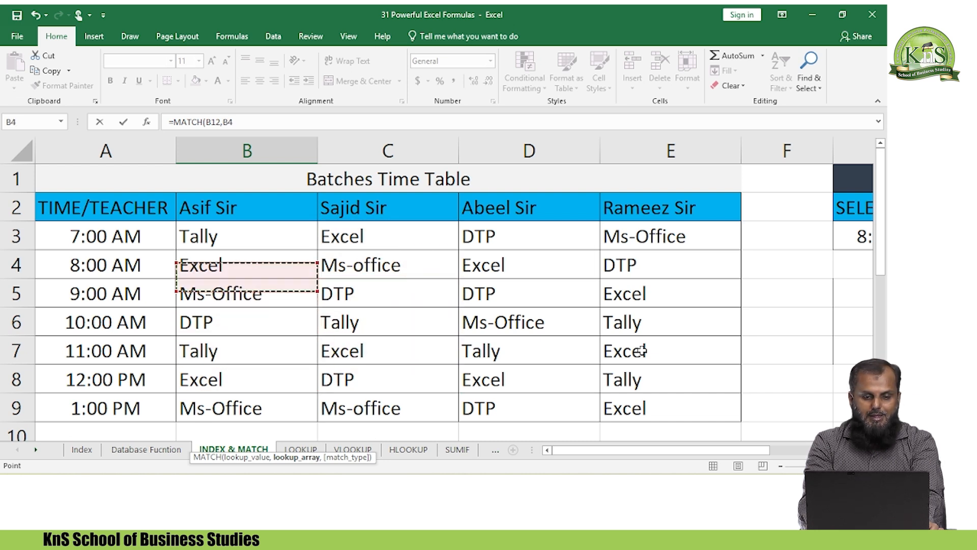
{"action": "key", "text": "Up"}
{"action": "key", "text": "Right"}
{"action": "key", "text": "Right"}
{"action": "key", "text": "Down"}
{"action": "key", "text": "Right"}
{"action": "key", "text": "Down"}
{"action": "key", "text": "Down"}
{"action": "key", "text": "Down"}
{"action": "key", "text": "Up"}
{"action": "key", "text": "Up"}
{"action": "key", "text": "Up"}
{"action": "key", "text": "Up"}
{"action": "key", "text": "Up"}
{"action": "key", "text": "shift+Down"}
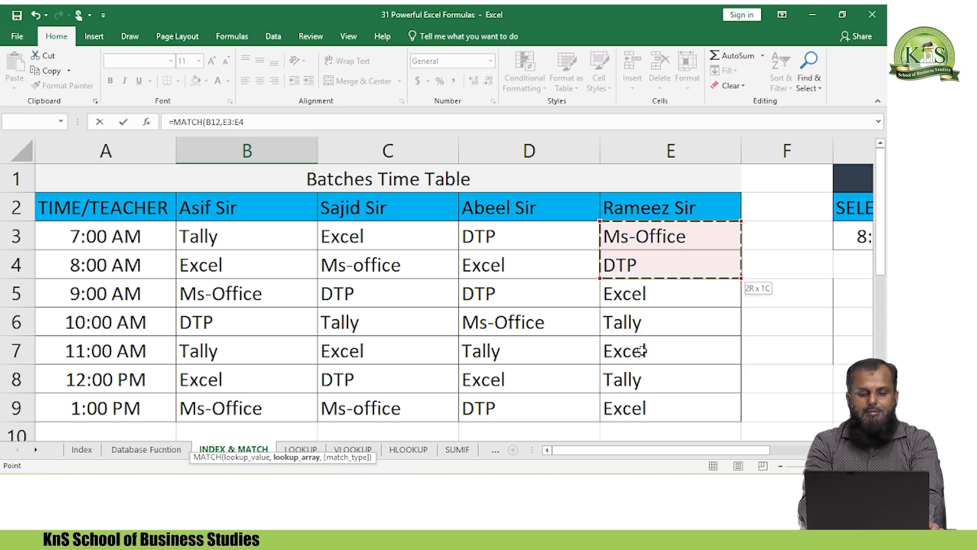
{"action": "key", "text": "ctrl+shift+Down"}
{"action": "type", "text": ","}
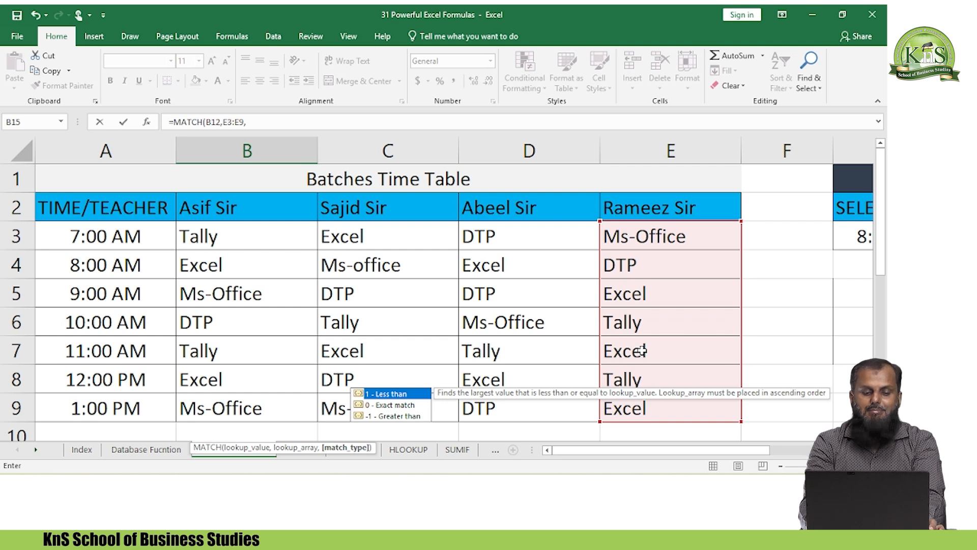
Step: Complete the B15 MATCH formula with match type 0, Exact match
{"action": "key", "text": "Down"}
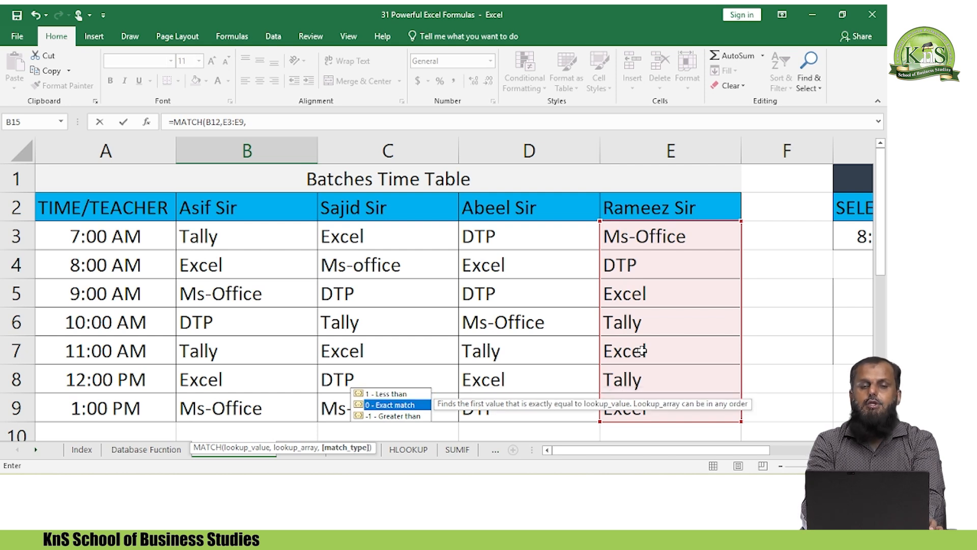
{"action": "key", "text": "Tab"}
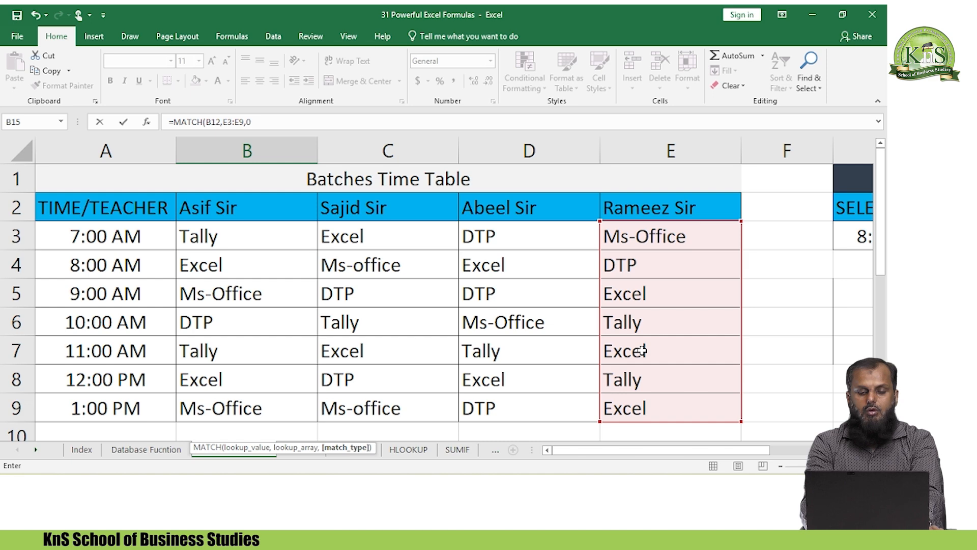
{"action": "key", "text": "Return"}
{"action": "key", "text": "Up"}
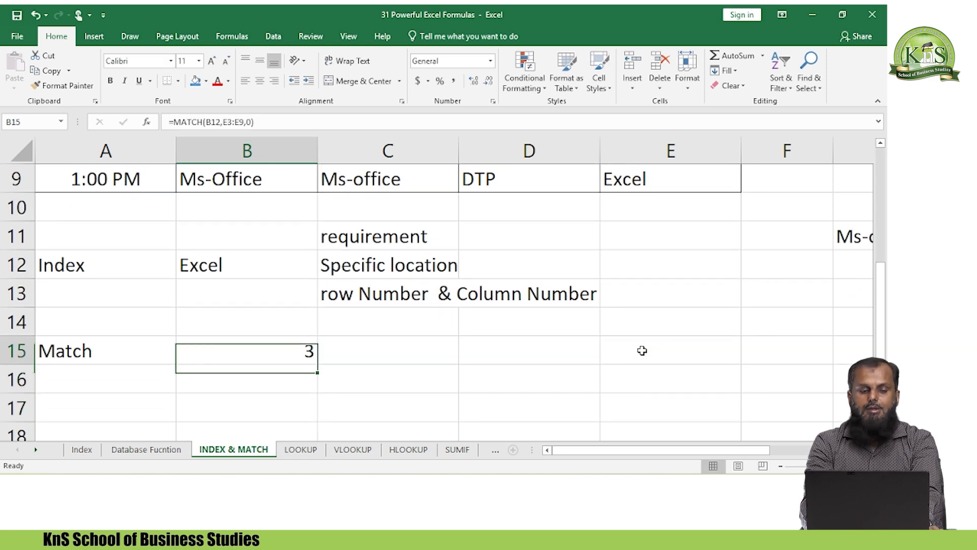
Step: Examine the entries down timetable column E to trace the position that MATCH in B15 refers to
{"action": "key", "text": "Right"}
{"action": "key", "text": "Right"}
{"action": "key", "text": "Up"}
{"action": "key", "text": "Up"}
{"action": "key", "text": "Up"}
{"action": "key", "text": "Up"}
{"action": "key", "text": "Up"}
{"action": "key", "text": "Up"}
{"action": "key", "text": "Up"}
{"action": "key", "text": "Up"}
{"action": "key", "text": "Up"}
{"action": "key", "text": "Up"}
{"action": "key", "text": "Up"}
{"action": "key", "text": "Up"}
{"action": "key", "text": "Up"}
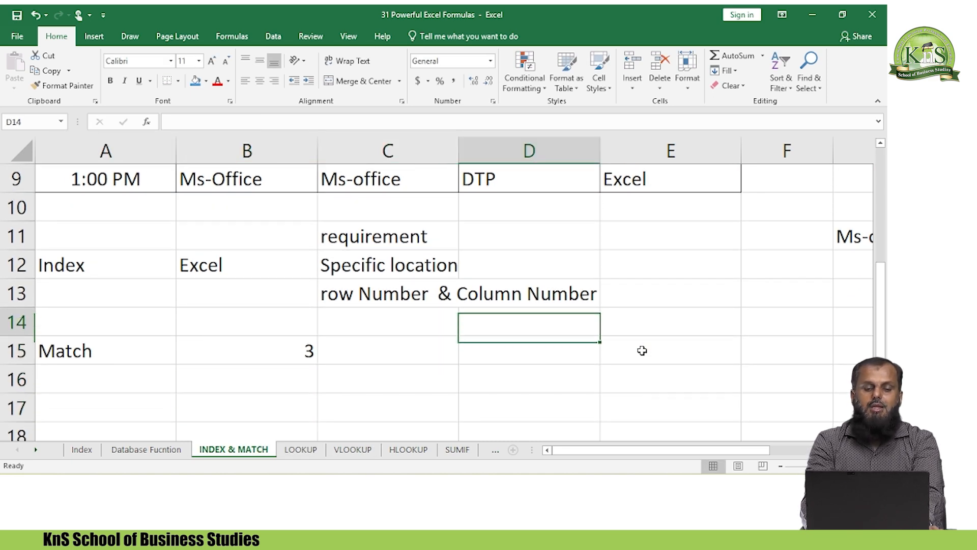
{"action": "key", "text": "Right"}
{"action": "key", "text": "Down"}
{"action": "key", "text": "Down"}
{"action": "key", "text": "Down"}
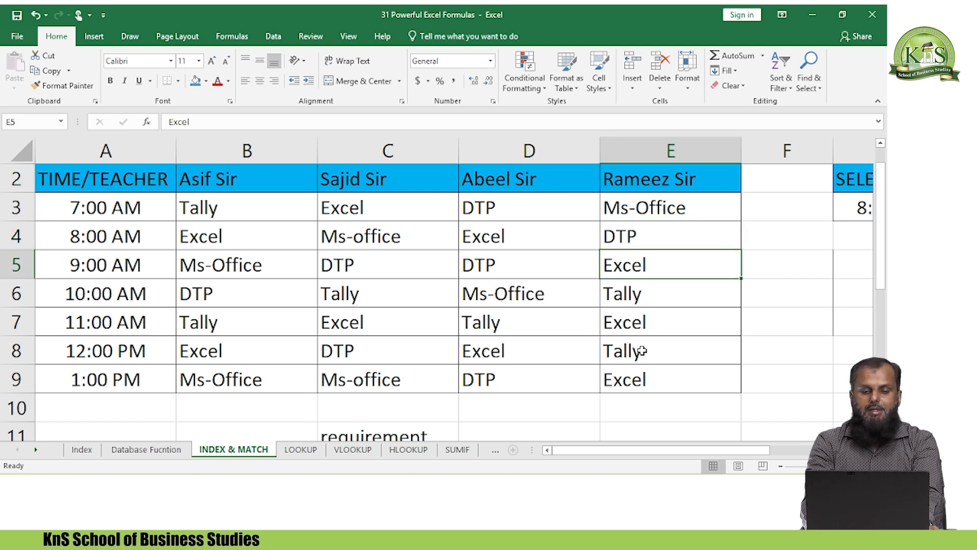
{"action": "key", "text": "Down"}
{"action": "key", "text": "Down"}
{"action": "key", "text": "Down"}
{"action": "key", "text": "Down"}
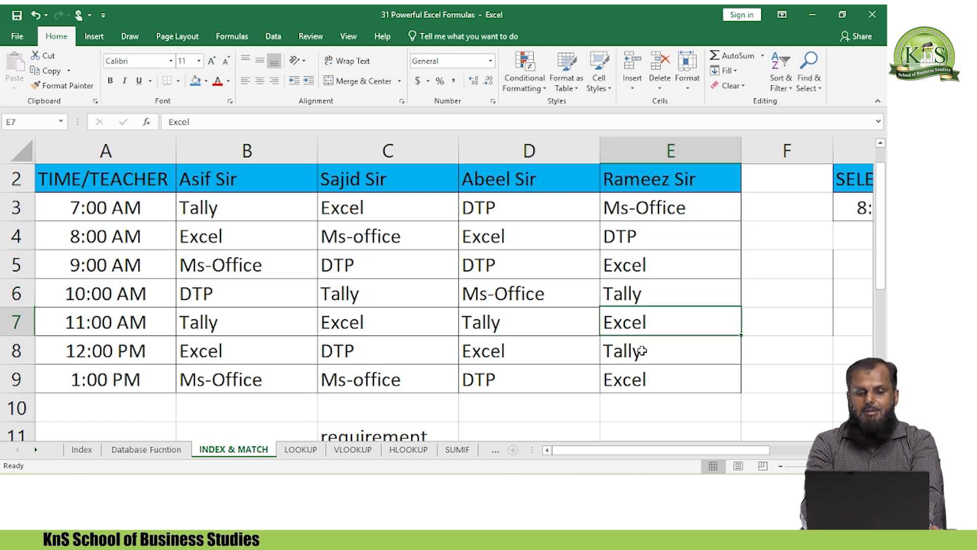
Step: Examine the subject entries from E3 to E9 to locate the repeated Excel entries in timetable column E
{"action": "key", "text": "Up"}
{"action": "key", "text": "Up"}
{"action": "key", "text": "Up"}
{"action": "key", "text": "Up"}
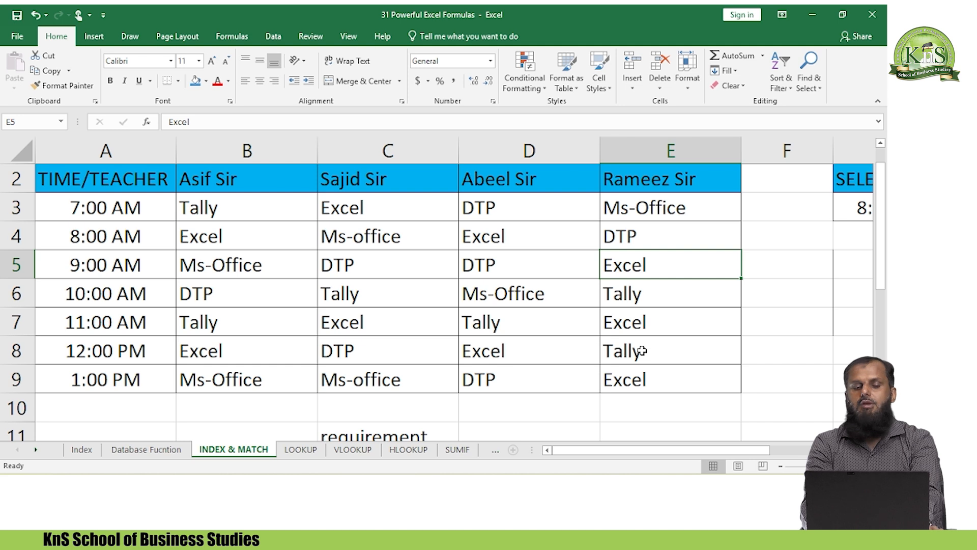
{"action": "key", "text": "Down"}
{"action": "key", "text": "Down"}
{"action": "key", "text": "Down"}
{"action": "key", "text": "Down"}
{"action": "key", "text": "Up"}
{"action": "key", "text": "Up"}
{"action": "key", "text": "Up"}
{"action": "key", "text": "Up"}
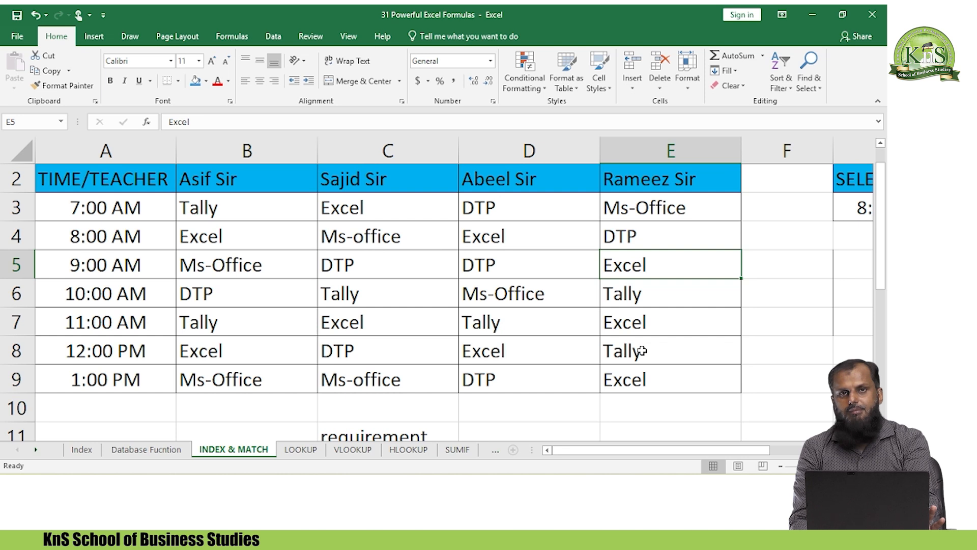
{"action": "key", "text": "Down"}
{"action": "key", "text": "Down"}
{"action": "key", "text": "Down"}
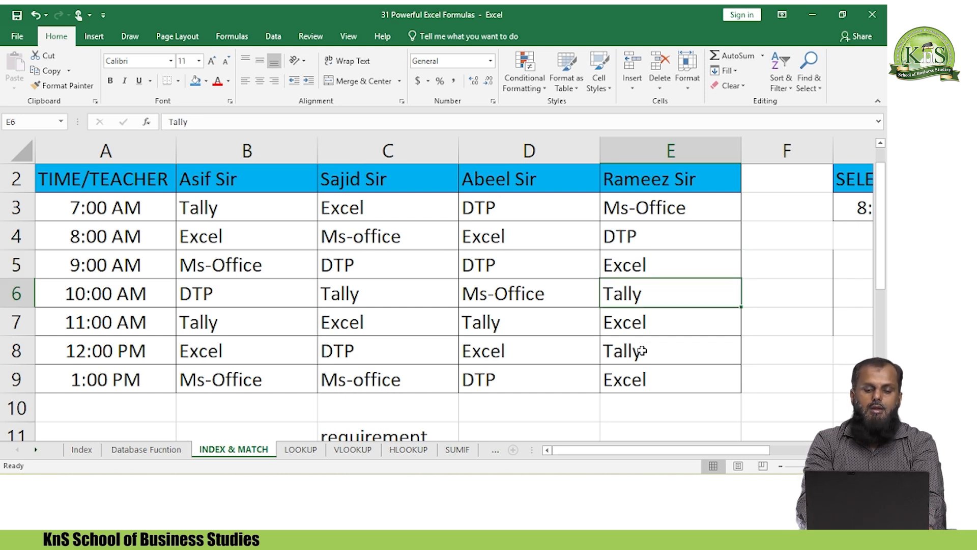
Step: Change the 9:00 AM entry in timetable cell E5 to Tally
{"action": "key", "text": "Left"}
{"action": "key", "text": "Left"}
{"action": "key", "text": "Up"}
{"action": "key", "text": "Up"}
{"action": "key", "text": "Up"}
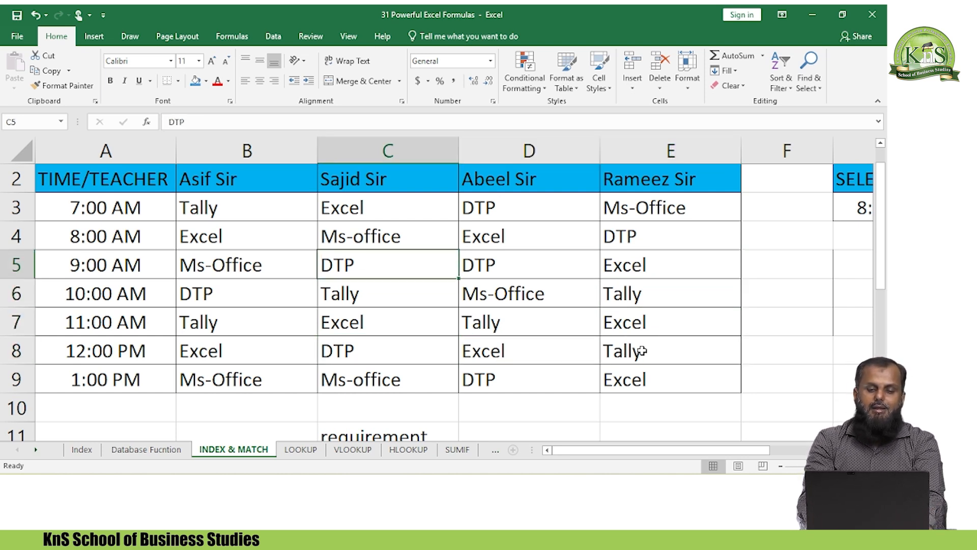
{"action": "key", "text": "Right"}
{"action": "key", "text": "Right"}
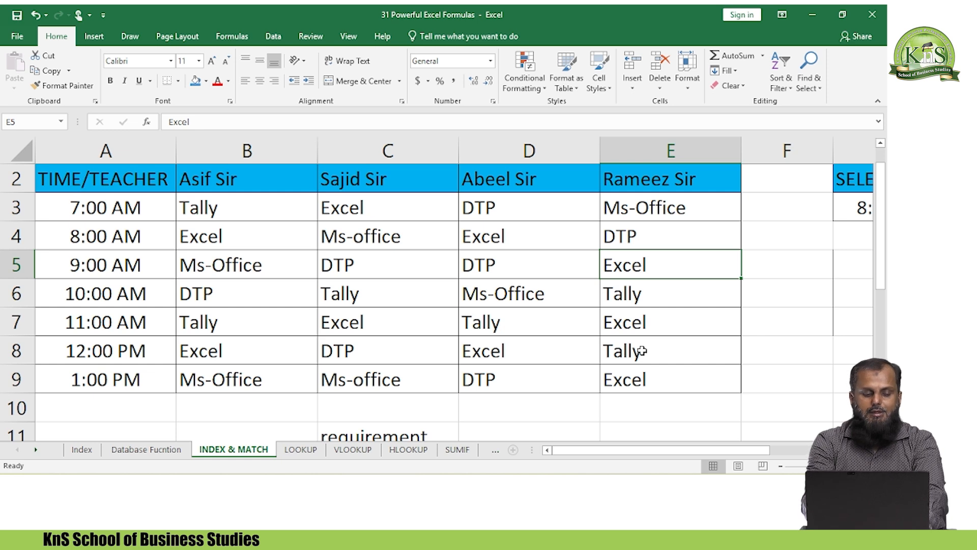
{"action": "type", "text": "Tally"}
{"action": "key", "text": "Right"}
{"action": "key", "text": "Left"}
{"action": "key", "text": "Left"}
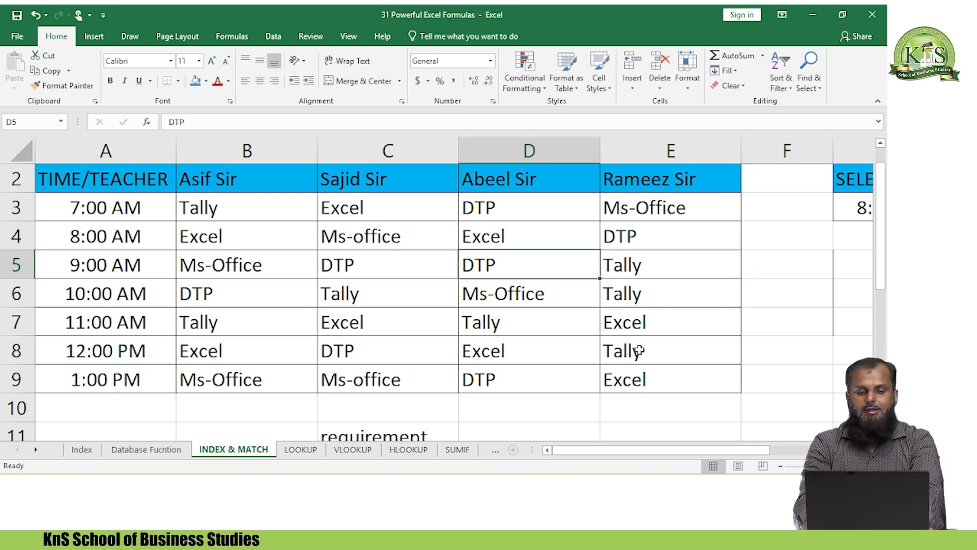
Step: Change the 8:00 AM entry in timetable cell E4 to Excel
{"action": "key", "text": "Up"}
{"action": "key", "text": "Right"}
{"action": "type", "text": "E"}
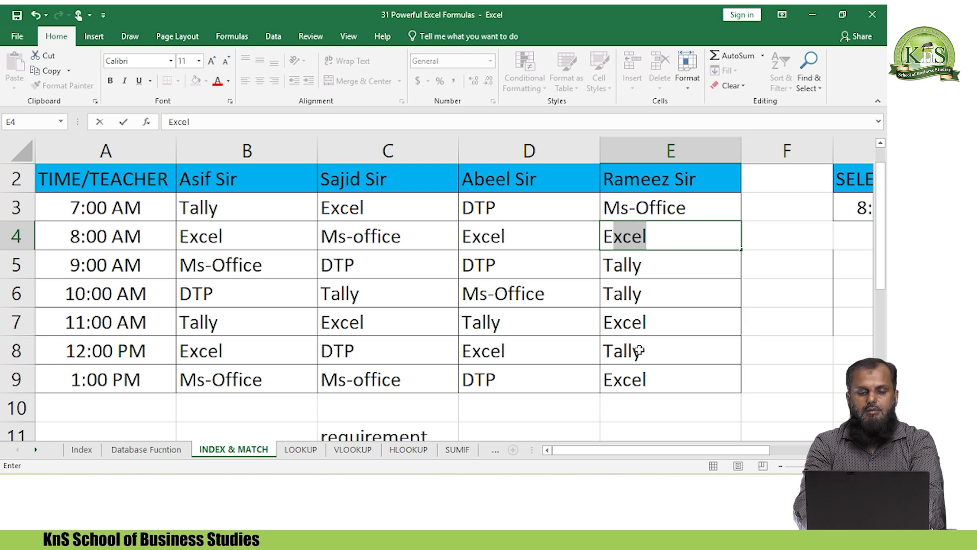
{"action": "key", "text": "Return"}
Step: Review the recalculated MATCH formula in B15 and the INDEX formula in B12 that supplies its lookup value
{"action": "key", "text": "Down"}
{"action": "key", "text": "Down"}
{"action": "key", "text": "Down"}
{"action": "key", "text": "Down"}
{"action": "key", "text": "Down"}
{"action": "key", "text": "Down"}
{"action": "key", "text": "Down"}
{"action": "key", "text": "Down"}
{"action": "key", "text": "Down"}
{"action": "key", "text": "Down"}
{"action": "key", "text": "Down"}
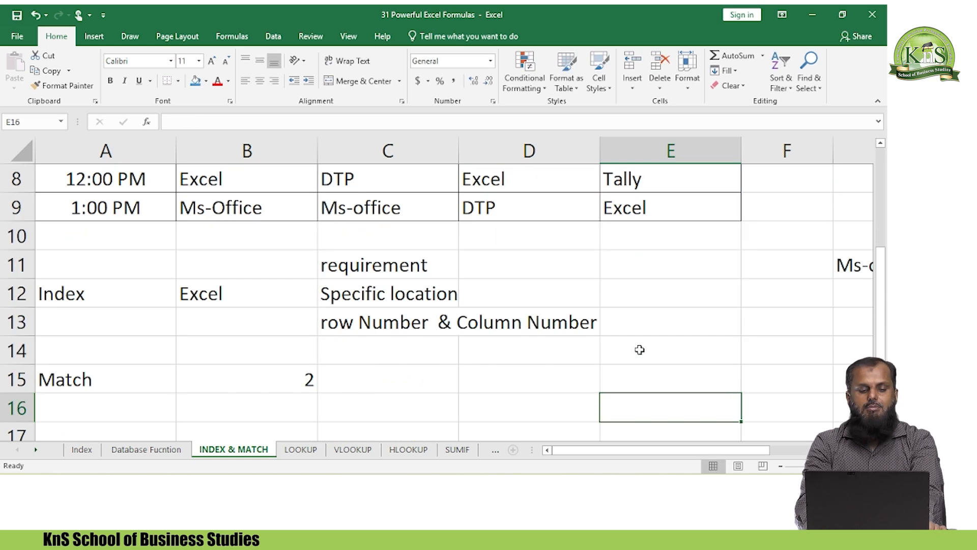
{"action": "key", "text": "Down"}
{"action": "key", "text": "Left"}
{"action": "key", "text": "Left"}
{"action": "key", "text": "Up"}
{"action": "key", "text": "Up"}
{"action": "key", "text": "Left"}
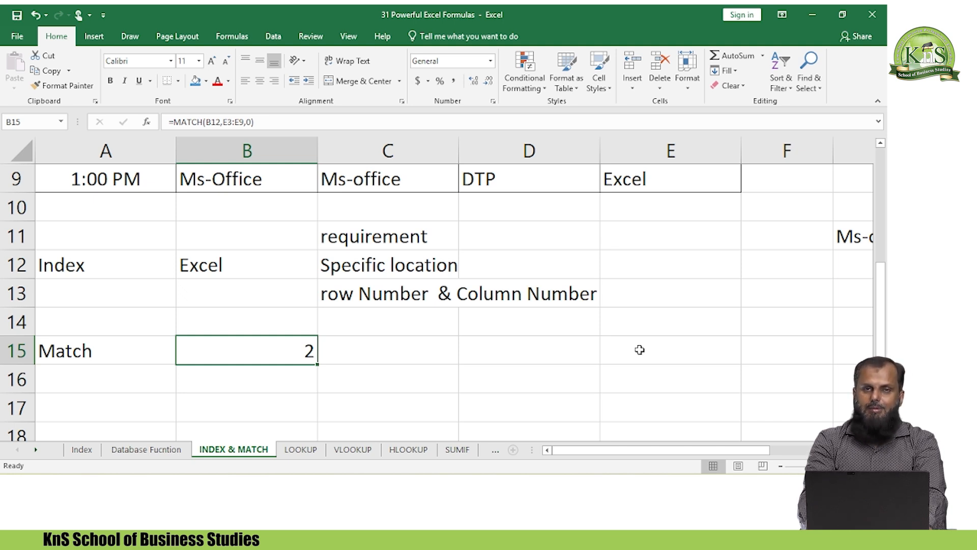
{"action": "key", "text": "Up"}
{"action": "key", "text": "Up"}
{"action": "key", "text": "Up"}
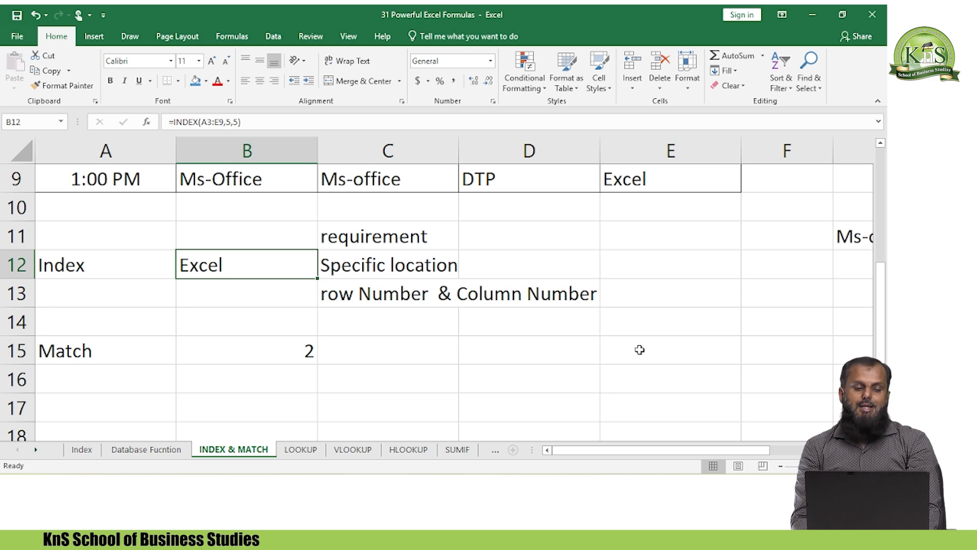
Step: Examine timetable column E from top to bottom, and compare it with the MATCH formula in B15
{"action": "key", "text": "Right"}
{"action": "key", "text": "Right"}
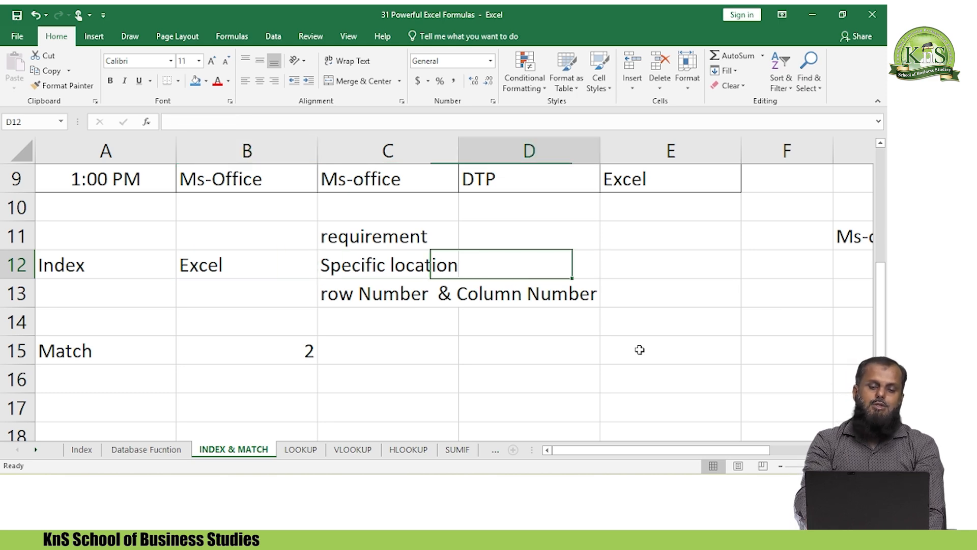
{"action": "key", "text": "Up"}
{"action": "key", "text": "Up"}
{"action": "key", "text": "Up"}
{"action": "key", "text": "Right"}
{"action": "key", "text": "Right"}
{"action": "key", "text": "Up"}
{"action": "key", "text": "Up"}
{"action": "key", "text": "Up"}
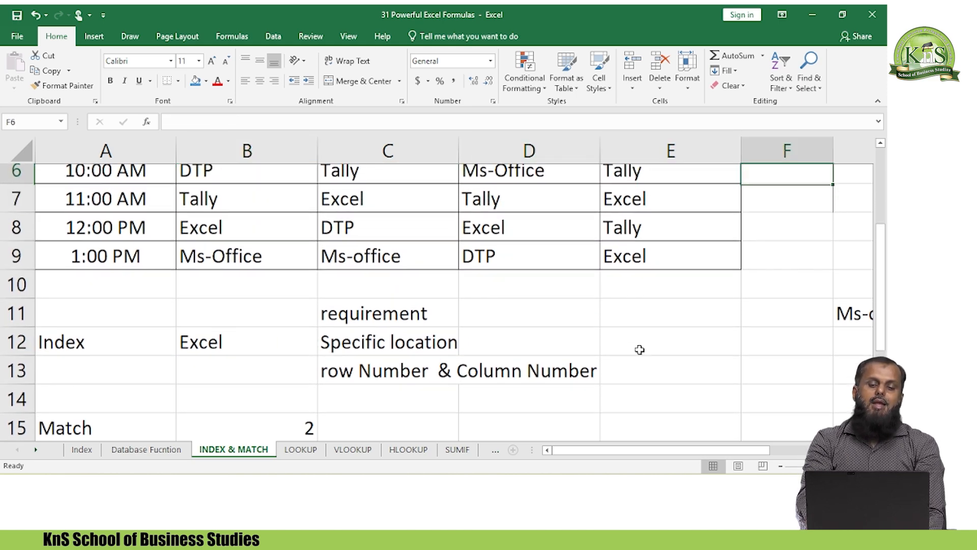
{"action": "key", "text": "Up"}
{"action": "key", "text": "Left"}
{"action": "key", "text": "Up"}
{"action": "key", "text": "Down"}
{"action": "key", "text": "Down"}
{"action": "key", "text": "Down"}
{"action": "key", "text": "Down"}
{"action": "key", "text": "Down"}
{"action": "key", "text": "Down"}
{"action": "key", "text": "Down"}
{"action": "key", "text": "Down"}
{"action": "key", "text": "Down"}
{"action": "key", "text": "Down"}
{"action": "key", "text": "Down"}
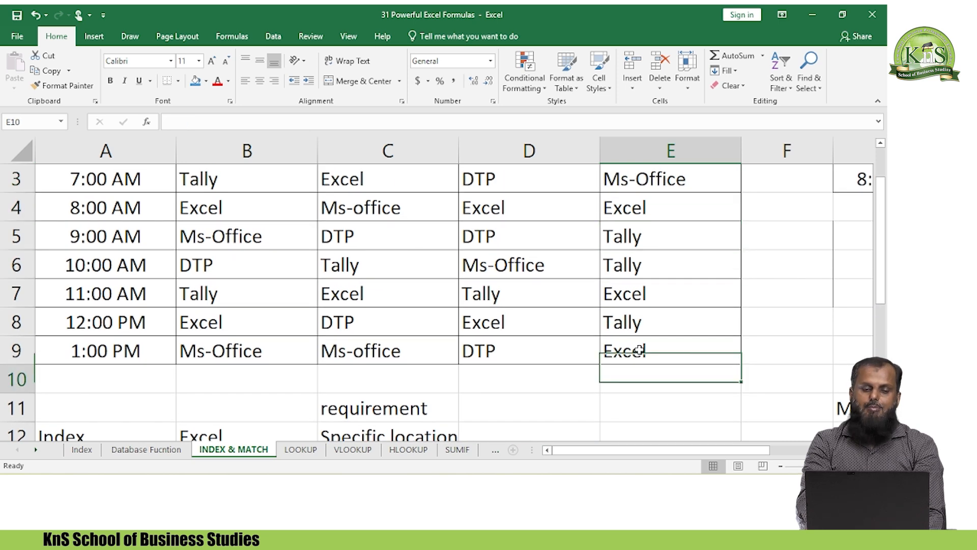
{"action": "key", "text": "Left"}
{"action": "key", "text": "Left"}
{"action": "key", "text": "Left"}
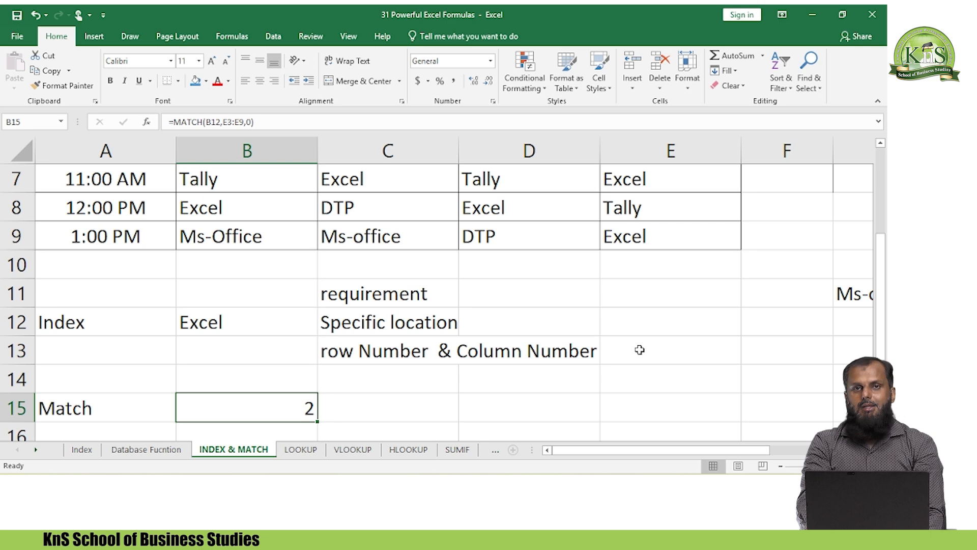
Step: Trace the Excel entries in column E again to find which one the MATCH position in B15 refers to
{"action": "key", "text": "Up"}
{"action": "key", "text": "Up"}
{"action": "key", "text": "Up"}
{"action": "key", "text": "Up"}
{"action": "key", "text": "Up"}
{"action": "key", "text": "Up"}
{"action": "key", "text": "Up"}
{"action": "key", "text": "Up"}
{"action": "key", "text": "Up"}
{"action": "key", "text": "Up"}
{"action": "key", "text": "Up"}
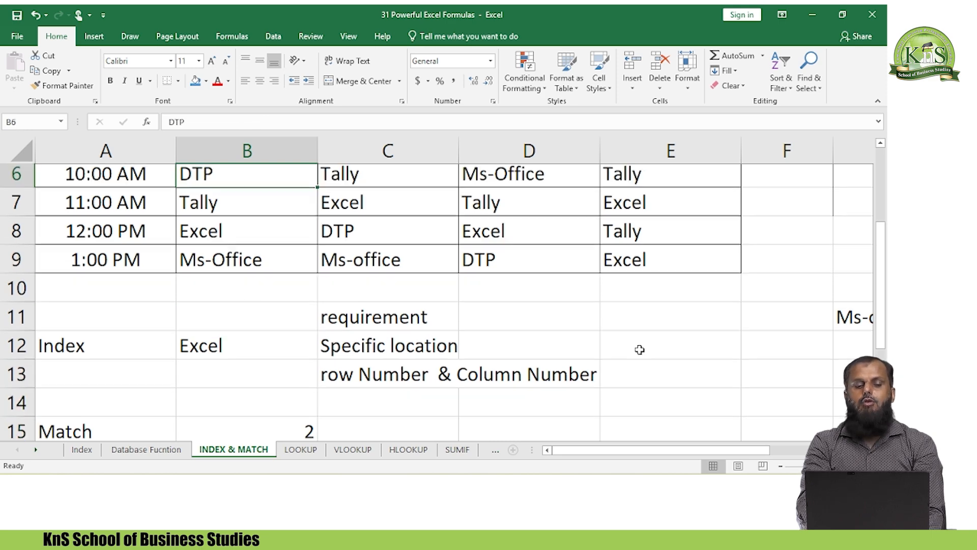
{"action": "key", "text": "Right"}
{"action": "key", "text": "Right"}
{"action": "key", "text": "Right"}
{"action": "key", "text": "Down"}
{"action": "key", "text": "Down"}
{"action": "key", "text": "Down"}
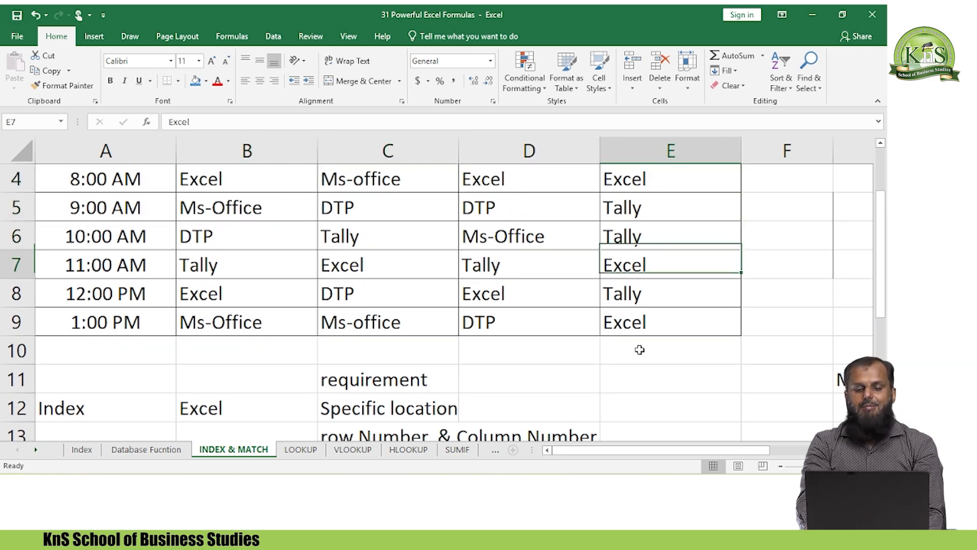
{"action": "key", "text": "Down"}
{"action": "key", "text": "Down"}
{"action": "key", "text": "Up"}
{"action": "key", "text": "Up"}
{"action": "key", "text": "Up"}
{"action": "key", "text": "Up"}
{"action": "key", "text": "Up"}
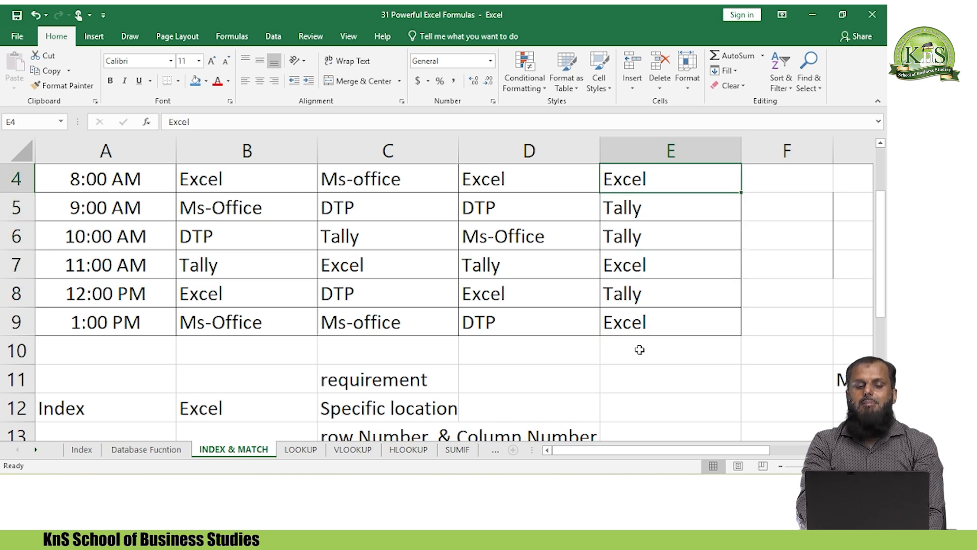
{"action": "key", "text": "Down"}
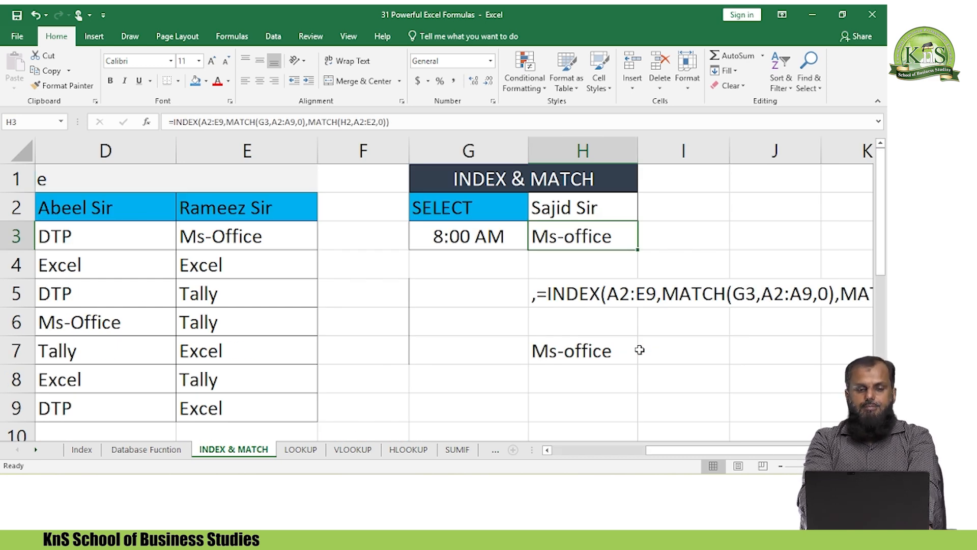
Step: Examine the INDEX & MATCH block in G1:H3, including its selection cells and the formula in H3
{"action": "key", "text": "Left"}
{"action": "key", "text": "Left"}
{"action": "key", "text": "Right"}
{"action": "key", "text": "Right"}
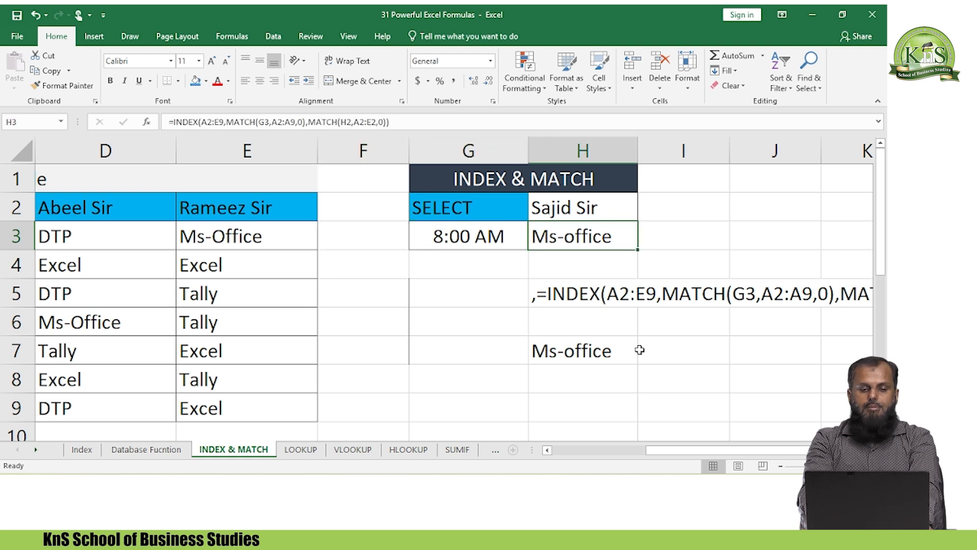
{"action": "key", "text": "Up"}
{"action": "key", "text": "Up"}
{"action": "key", "text": "Left"}
{"action": "key", "text": "Right"}
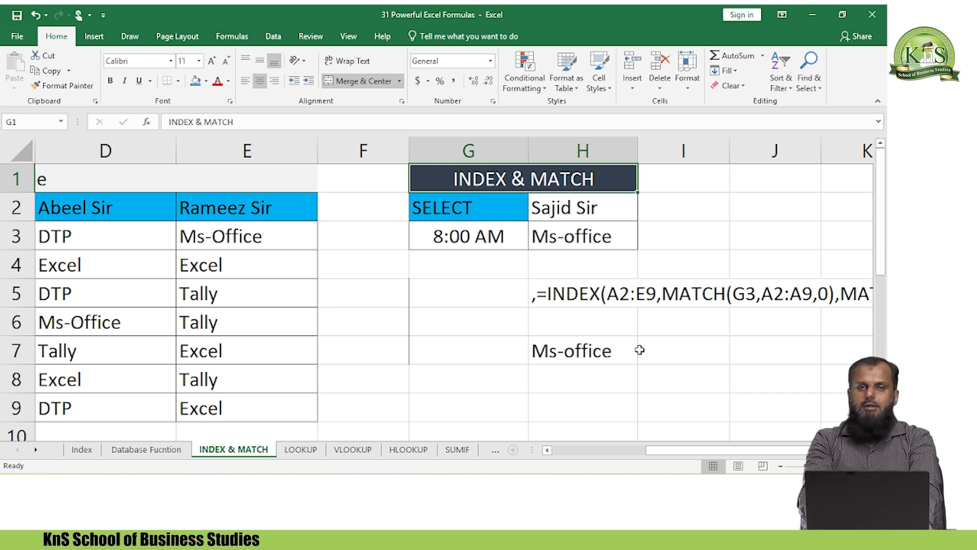
{"action": "key", "text": "Down"}
{"action": "key", "text": "Down"}
{"action": "key", "text": "Up"}
{"action": "key", "text": "Down"}
{"action": "key", "text": "Right"}
{"action": "key", "text": "Up"}
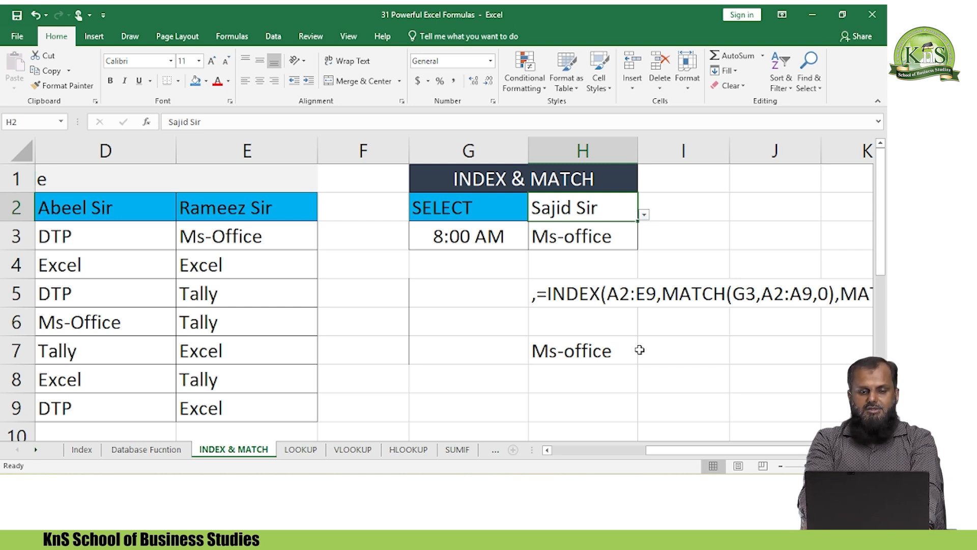
Step: Inspect the time selection in G3 and the teacher selection in H2 that feed the formula in H3
{"action": "key", "text": "Left"}
{"action": "key", "text": "Left"}
{"action": "key", "text": "Down"}
{"action": "key", "text": "Right"}
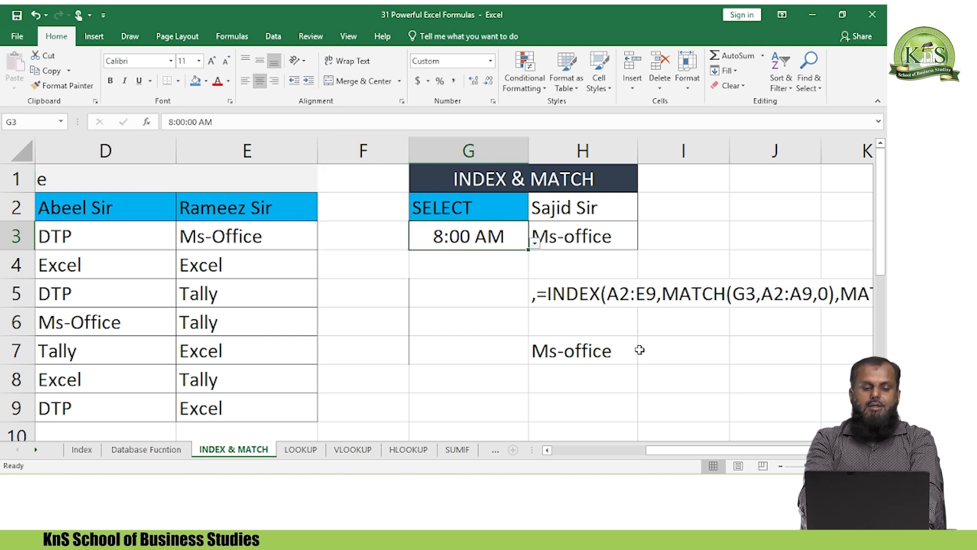
{"action": "key", "text": "Down"}
{"action": "key", "text": "Up"}
{"action": "key", "text": "Right"}
{"action": "key", "text": "Up"}
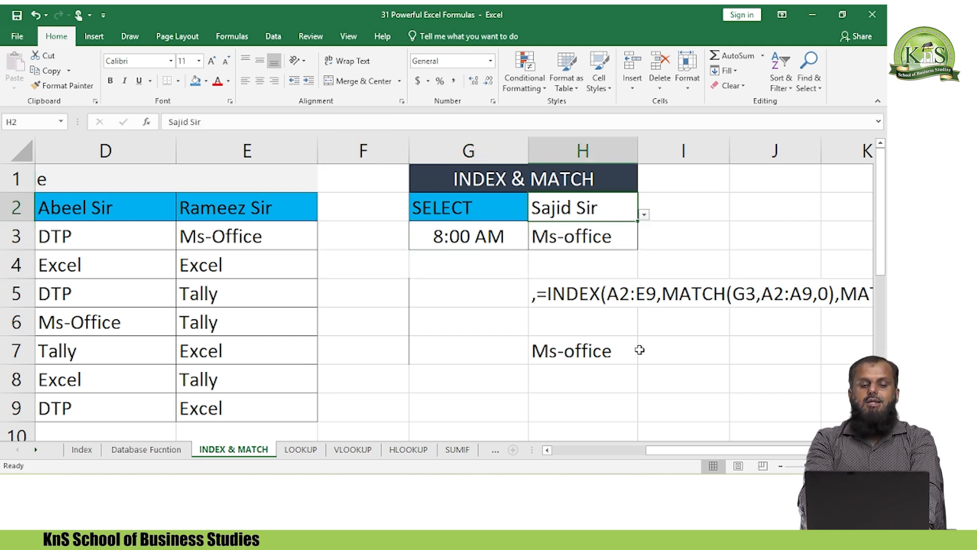
{"action": "key", "text": "Down"}
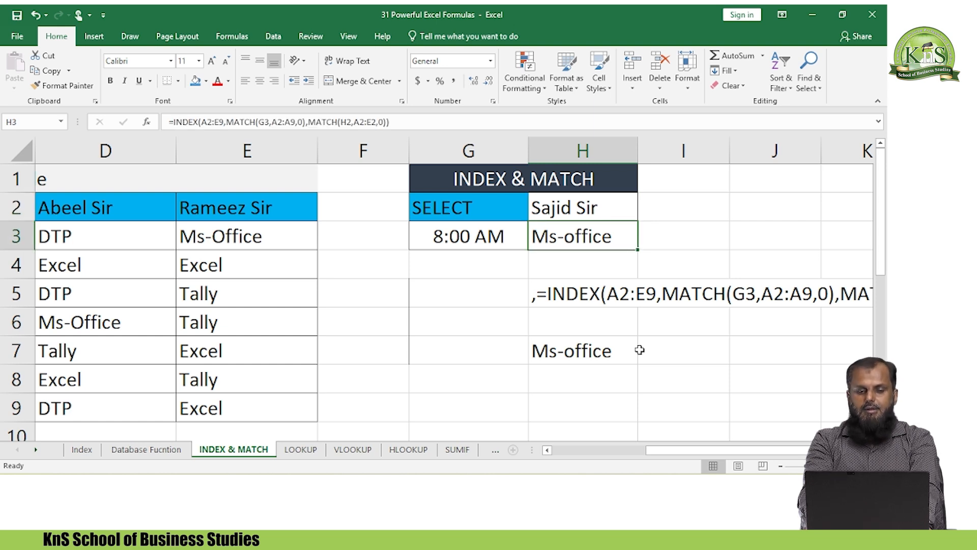
{"action": "key", "text": "Left"}
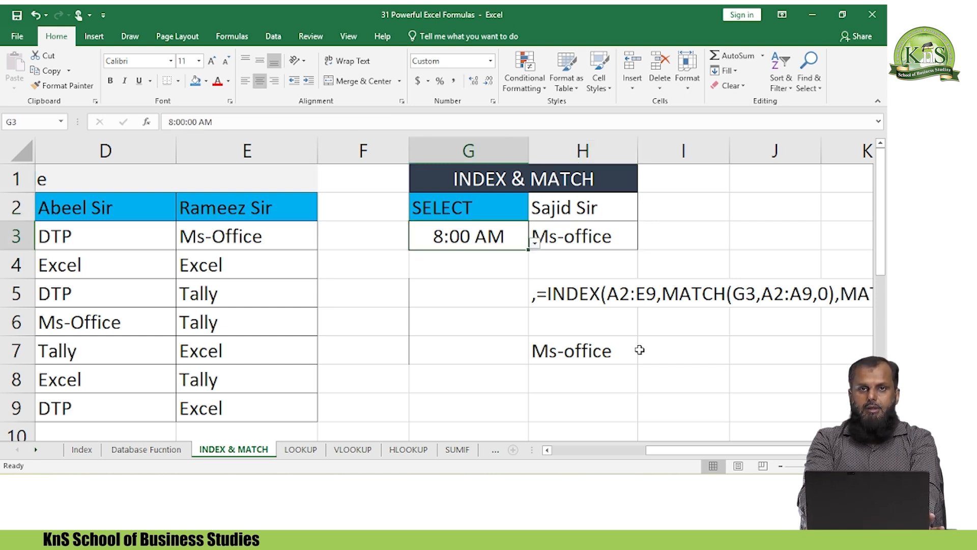
{"action": "key", "text": "Down"}
{"action": "key", "text": "Up"}
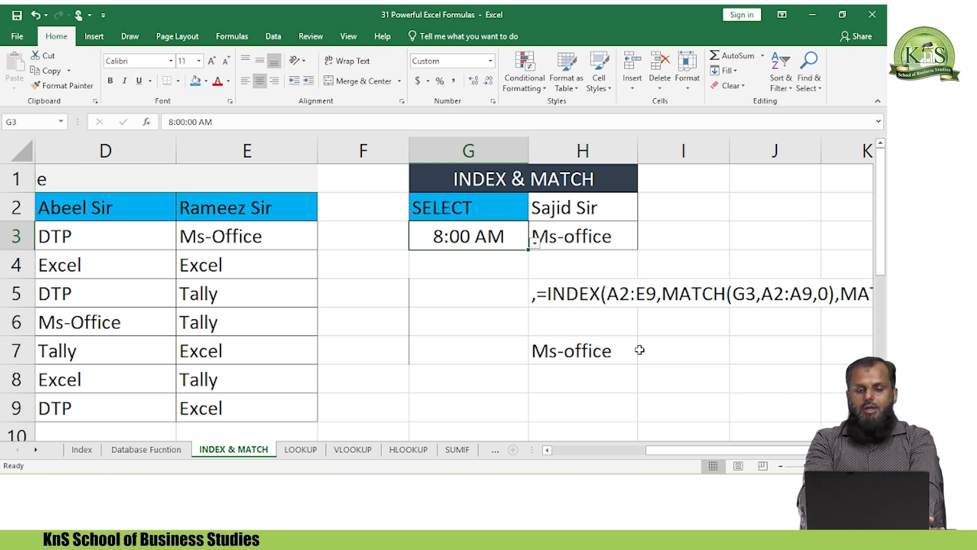
{"action": "key", "text": "Right"}
{"action": "key", "text": "Up"}
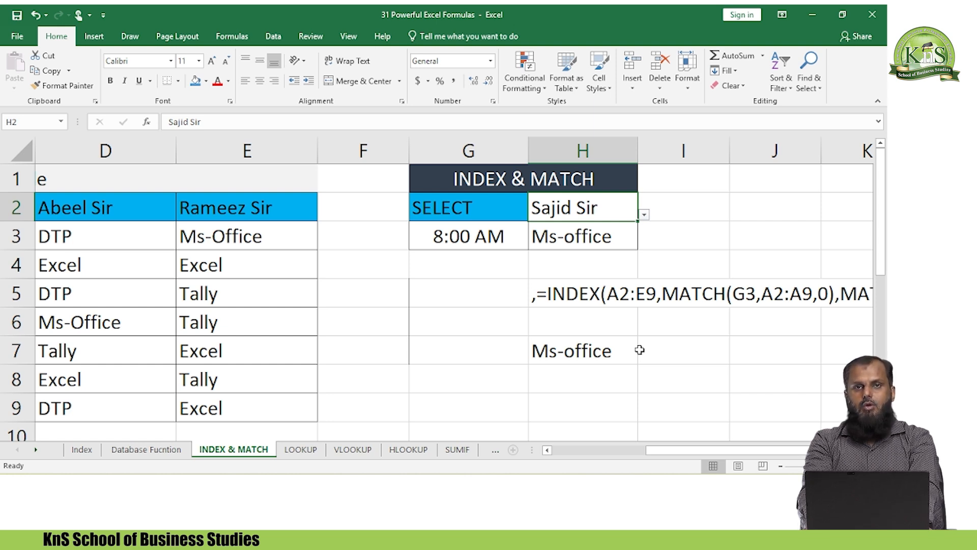
Step: Compare the timetable's time column and teacher header row with the selections in the INDEX & MATCH block
{"action": "key", "text": "Down"}
{"action": "key", "text": "Left"}
{"action": "key", "text": "Left"}
{"action": "key", "text": "Home"}
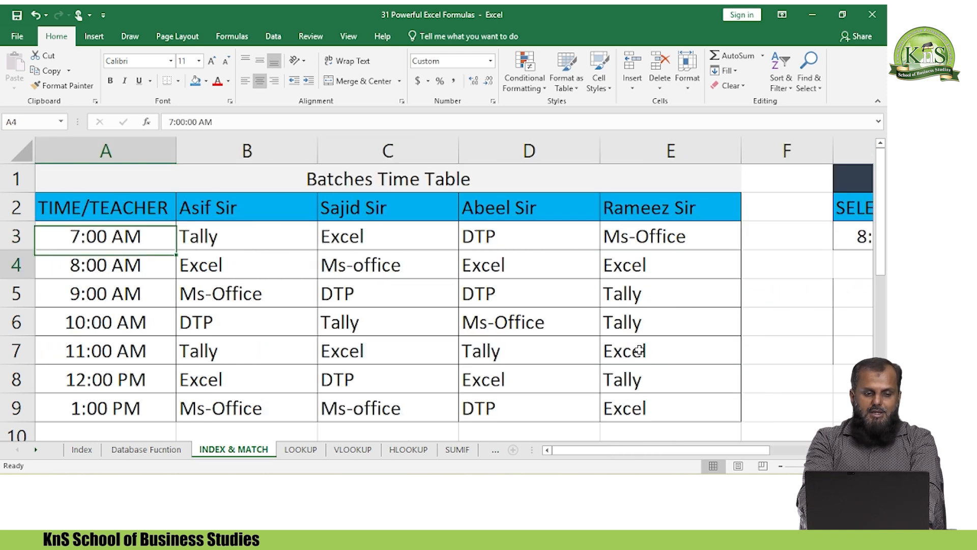
{"action": "key", "text": "Up"}
{"action": "key", "text": "Right"}
{"action": "key", "text": "Right"}
{"action": "key", "text": "Right"}
{"action": "key", "text": "Right"}
{"action": "key", "text": "Right"}
{"action": "key", "text": "Right"}
{"action": "key", "text": "Right"}
{"action": "key", "text": "Right"}
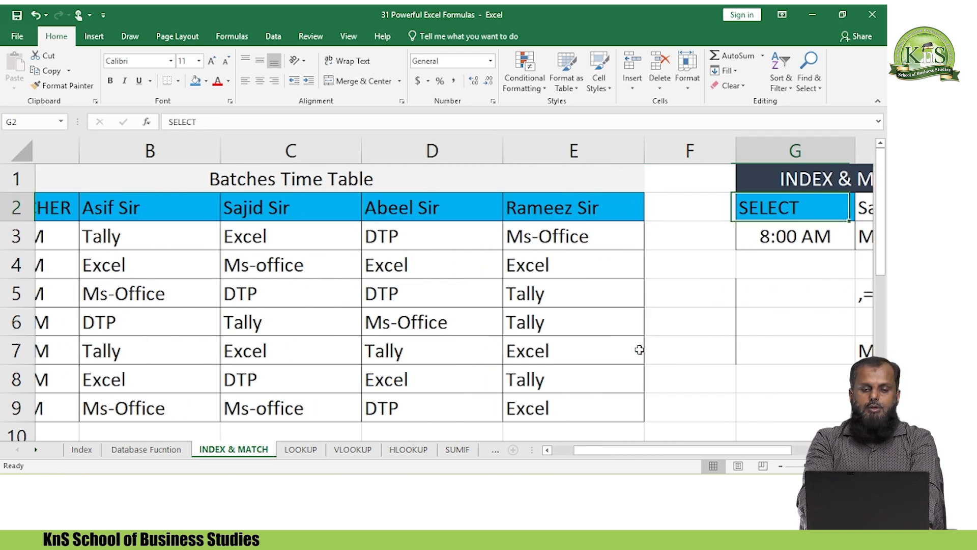
{"action": "key", "text": "Left"}
{"action": "key", "text": "Left"}
{"action": "key", "text": "Down"}
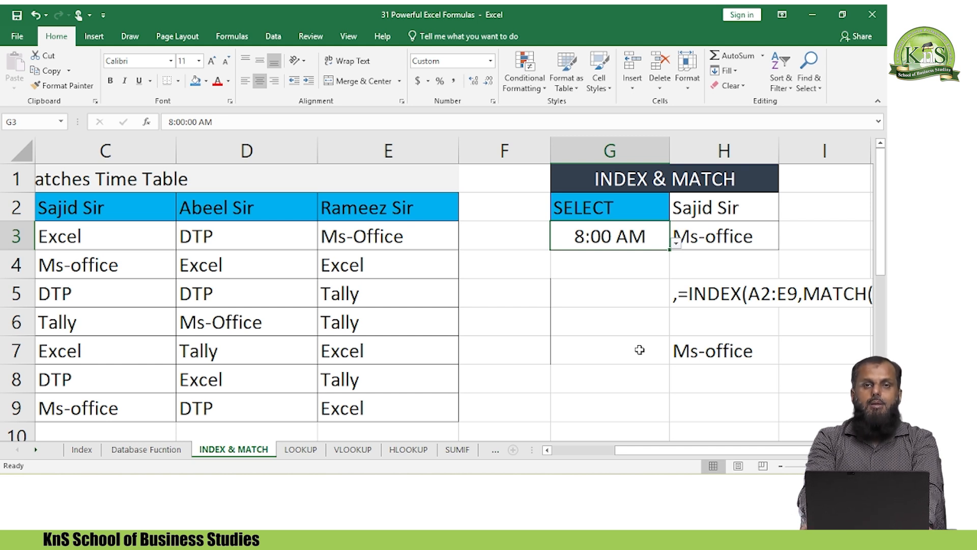
Step: Inspect the combined formula in H3 and the standalone MATCH formula in B15
{"action": "key", "text": "Right"}
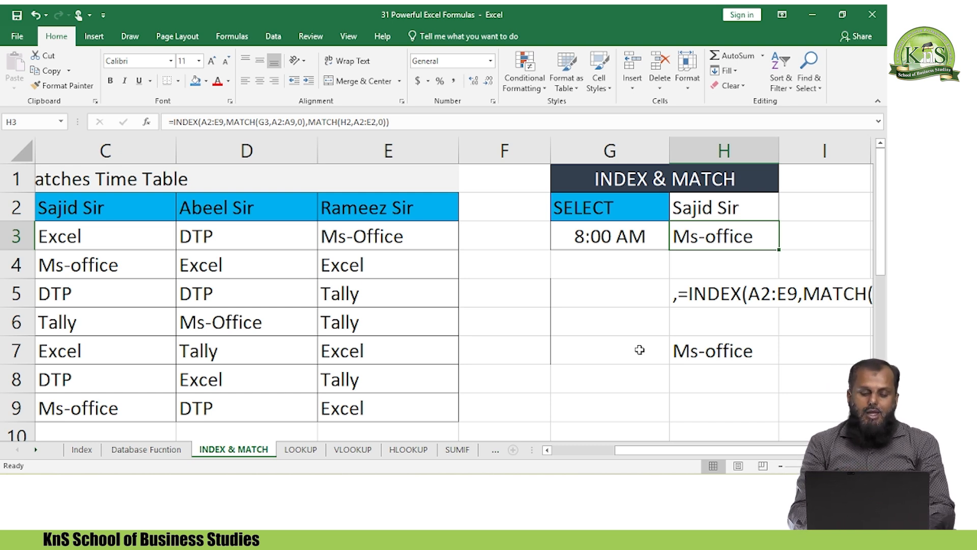
{"action": "key", "text": "Left"}
{"action": "key", "text": "Left"}
{"action": "key", "text": "Left"}
{"action": "key", "text": "Left"}
{"action": "key", "text": "Left"}
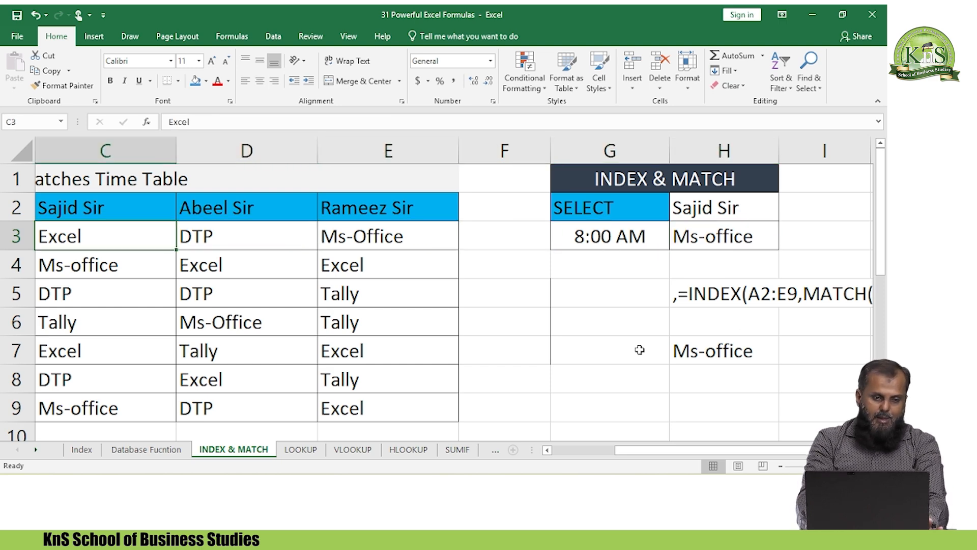
{"action": "key", "text": "Down"}
{"action": "key", "text": "Down"}
{"action": "key", "text": "Down"}
{"action": "key", "text": "Down"}
{"action": "key", "text": "Down"}
{"action": "key", "text": "Down"}
{"action": "key", "text": "Down"}
{"action": "key", "text": "Down"}
{"action": "key", "text": "Down"}
{"action": "key", "text": "Down"}
{"action": "key", "text": "Down"}
{"action": "key", "text": "Down"}
{"action": "key", "text": "Down"}
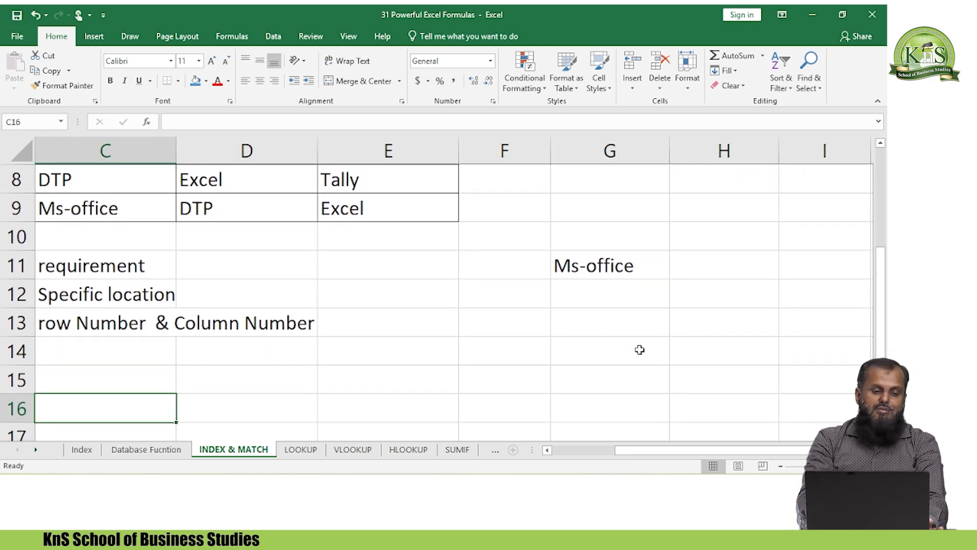
{"action": "key", "text": "Left"}
{"action": "key", "text": "Left"}
{"action": "key", "text": "Up"}
{"action": "key", "text": "Right"}
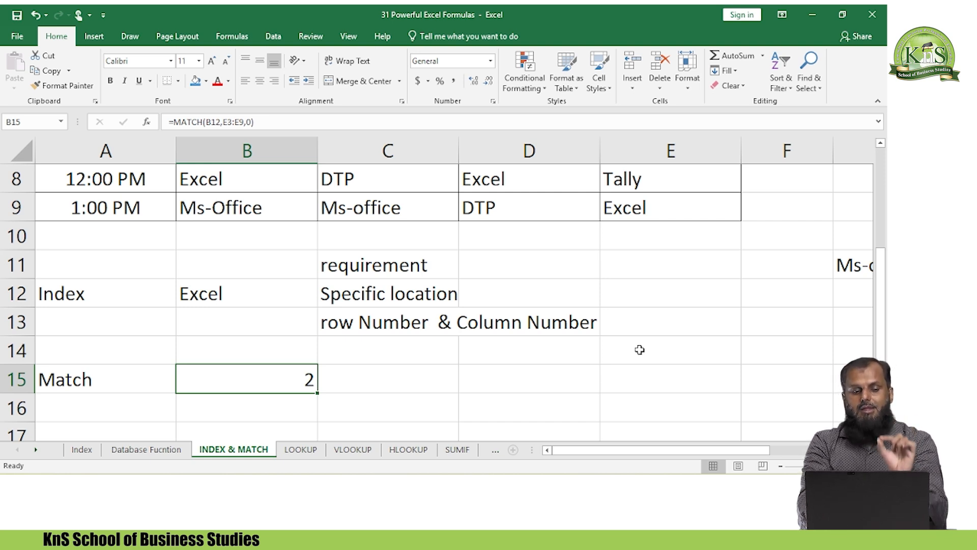
Step: Review the INDEX formula in B12 with its Specific location note, and compare it with the MATCH formula in B15
{"action": "key", "text": "Up"}
{"action": "key", "text": "Up"}
{"action": "key", "text": "Up"}
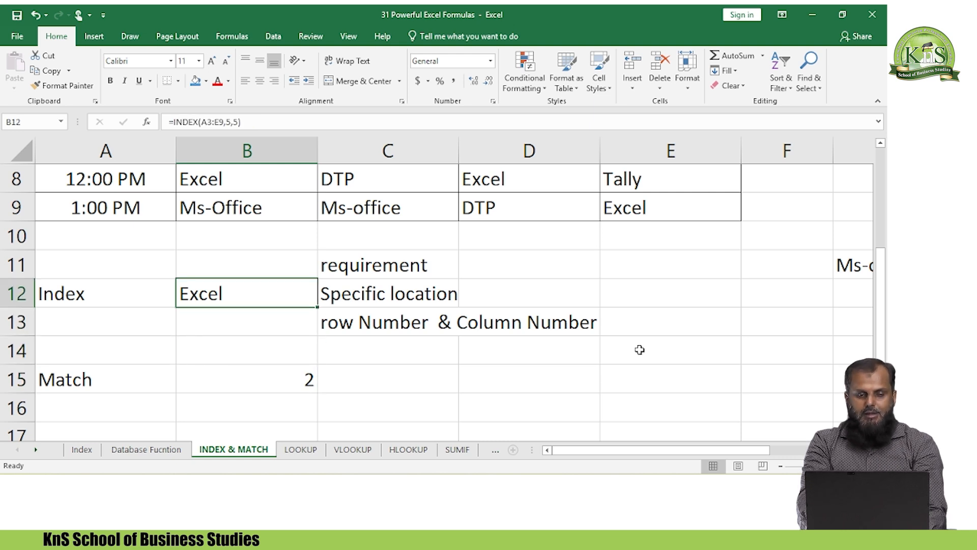
{"action": "key", "text": "Right"}
{"action": "key", "text": "Right"}
{"action": "key", "text": "Left"}
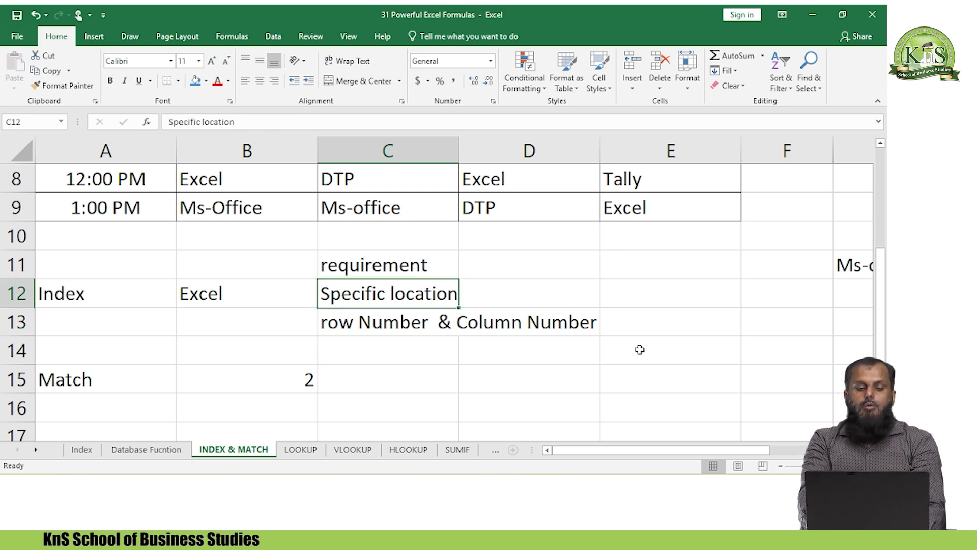
{"action": "key", "text": "Left"}
{"action": "key", "text": "Right"}
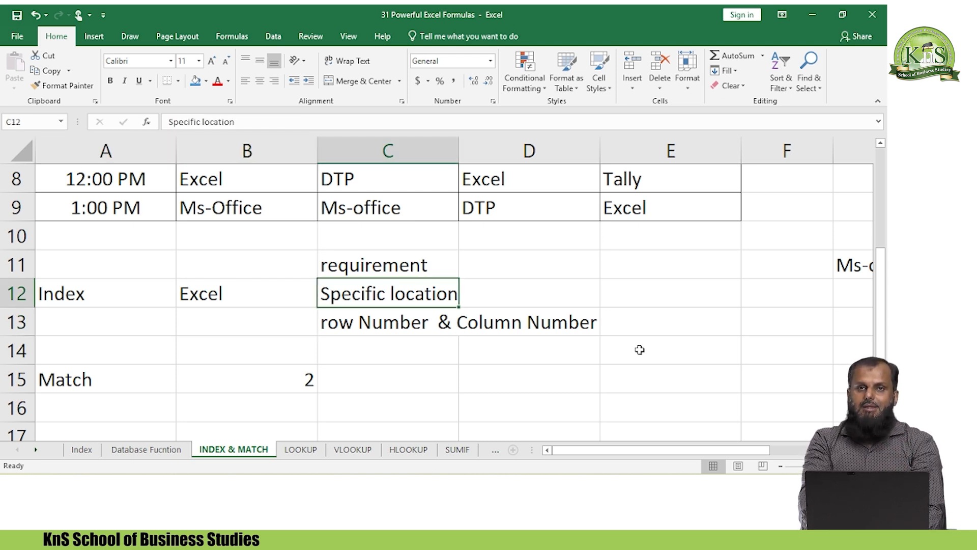
{"action": "key", "text": "Left"}
{"action": "key", "text": "Left"}
{"action": "key", "text": "Right"}
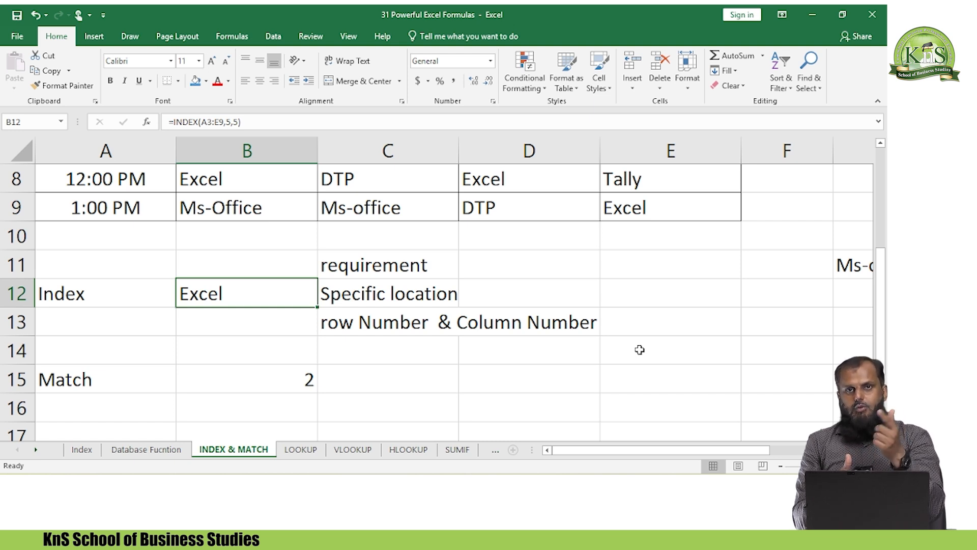
{"action": "key", "text": "Down"}
{"action": "key", "text": "Down"}
{"action": "key", "text": "Down"}
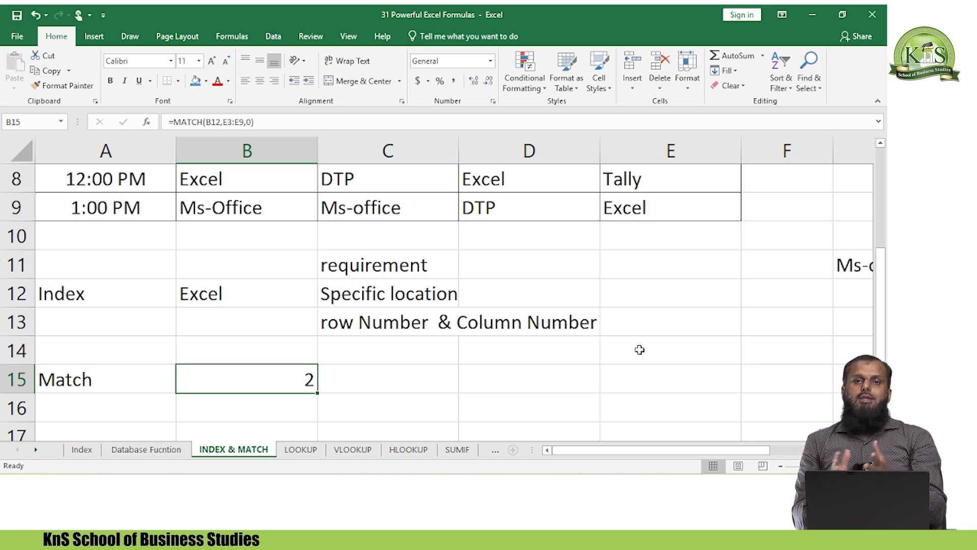
Step: Go back to the INDEX & MATCH block and examine the combined formula in H3
{"action": "key", "text": "Up"}
{"action": "key", "text": "Up"}
{"action": "key", "text": "Up"}
{"action": "key", "text": "Up"}
{"action": "key", "text": "Up"}
{"action": "key", "text": "Up"}
{"action": "key", "text": "Up"}
{"action": "key", "text": "Up"}
{"action": "key", "text": "Up"}
{"action": "key", "text": "Up"}
{"action": "key", "text": "Up"}
{"action": "key", "text": "Up"}
{"action": "key", "text": "Up"}
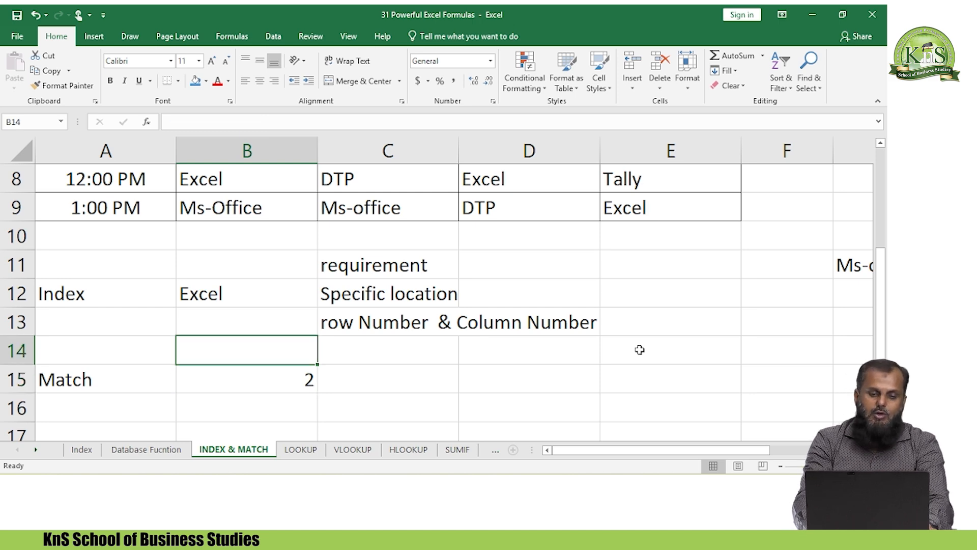
{"action": "key", "text": "Right"}
{"action": "key", "text": "Right"}
{"action": "key", "text": "Right"}
{"action": "key", "text": "Right"}
{"action": "key", "text": "Right"}
{"action": "key", "text": "Right"}
{"action": "key", "text": "Down"}
{"action": "key", "text": "Left"}
{"action": "key", "text": "Right"}
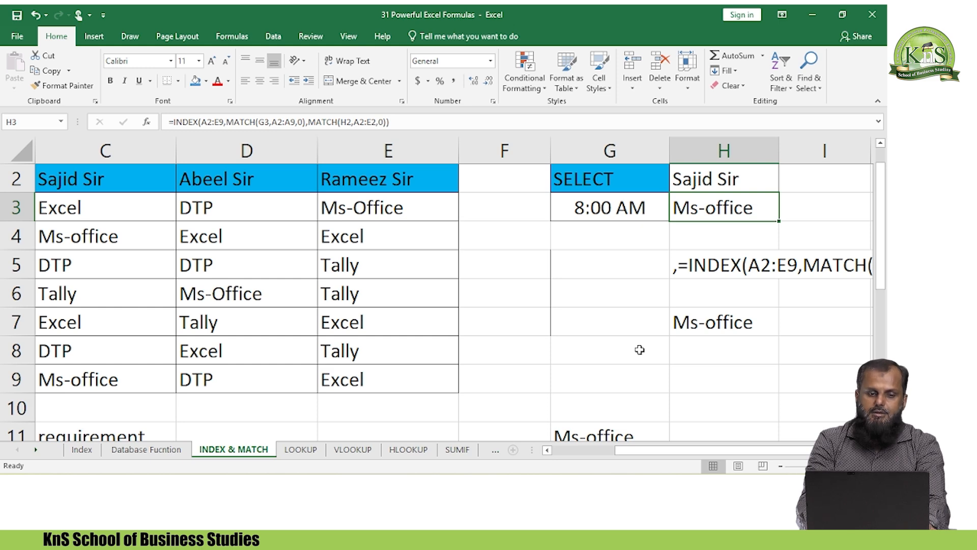
Step: Examine the combined INDEX and MATCH formula written out as text in H5 alongside the neighbouring timetable cells
{"action": "key", "text": "Down"}
{"action": "key", "text": "Down"}
{"action": "key", "text": "Down"}
{"action": "key", "text": "Right"}
{"action": "key", "text": "Right"}
{"action": "key", "text": "Up"}
{"action": "key", "text": "Up"}
{"action": "key", "text": "Up"}
{"action": "key", "text": "Down"}
{"action": "key", "text": "Down"}
{"action": "key", "text": "Left"}
{"action": "key", "text": "Left"}
{"action": "key", "text": "Down"}
{"action": "key", "text": "Right"}
{"action": "key", "text": "Up"}
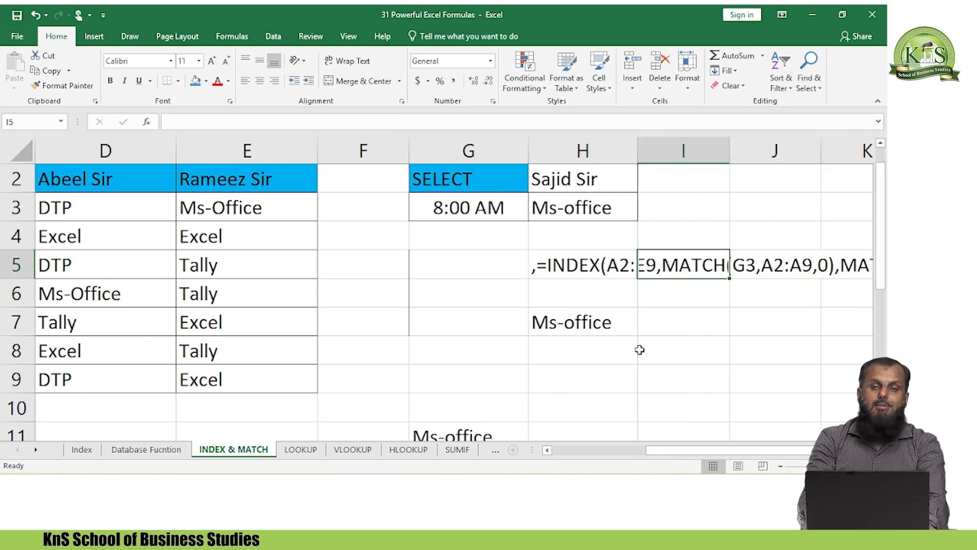
{"action": "key", "text": "Right"}
{"action": "key", "text": "Right"}
{"action": "key", "text": "Right"}
{"action": "key", "text": "Right"}
{"action": "key", "text": "Right"}
{"action": "key", "text": "Left"}
{"action": "key", "text": "Left"}
{"action": "key", "text": "Left"}
{"action": "key", "text": "Left"}
{"action": "key", "text": "Left"}
{"action": "key", "text": "Left"}
{"action": "key", "text": "Left"}
{"action": "key", "text": "Left"}
{"action": "key", "text": "Left"}
{"action": "key", "text": "Left"}
{"action": "key", "text": "Up"}
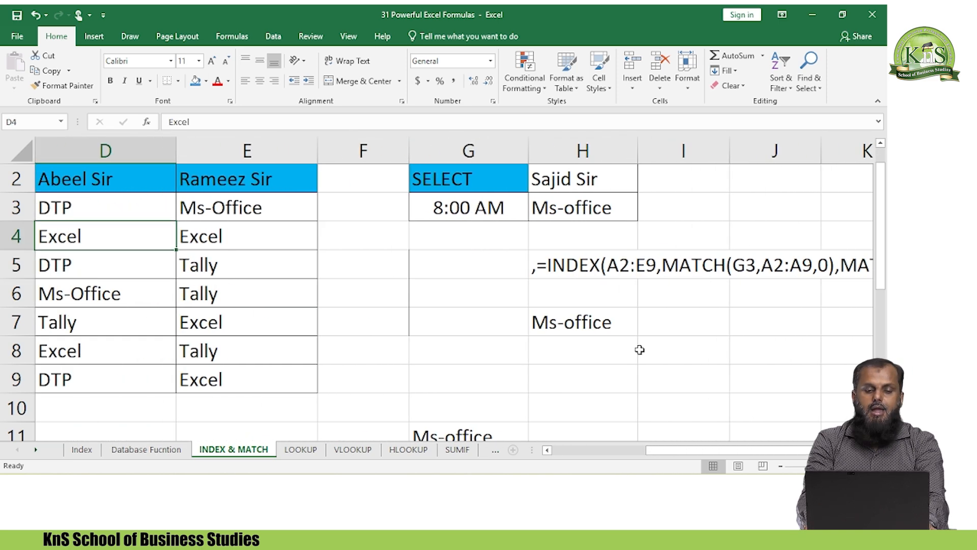
Step: Set the lookup time in G3 to 12:00 PM
{"action": "key", "text": "Up"}
{"action": "key", "text": "Up"}
{"action": "key", "text": "Right"}
{"action": "key", "text": "Right"}
{"action": "key", "text": "Right"}
{"action": "key", "text": "Down"}
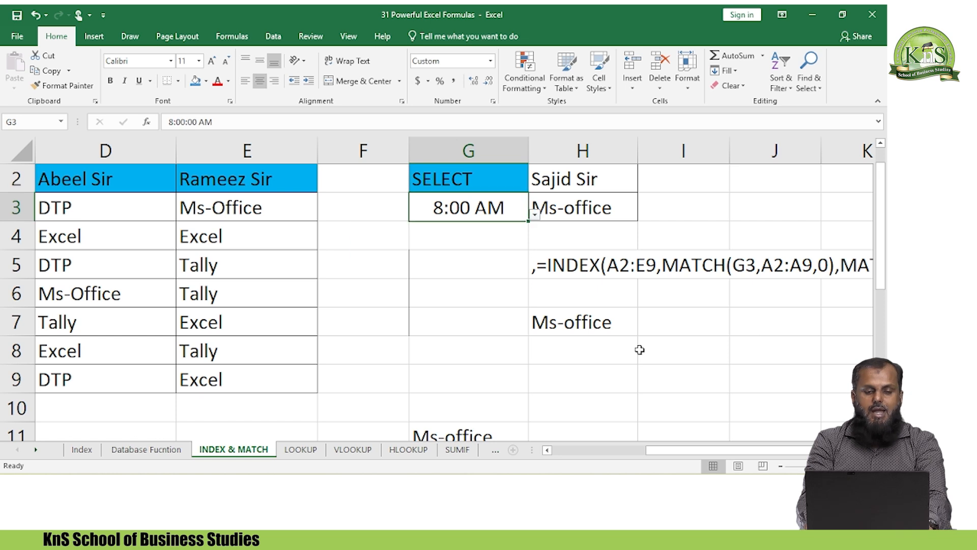
{"action": "key", "text": "alt+Down"}
{"action": "key", "text": "Down"}
{"action": "key", "text": "Down"}
{"action": "key", "text": "Down"}
{"action": "key", "text": "Down"}
{"action": "key", "text": "Return"}
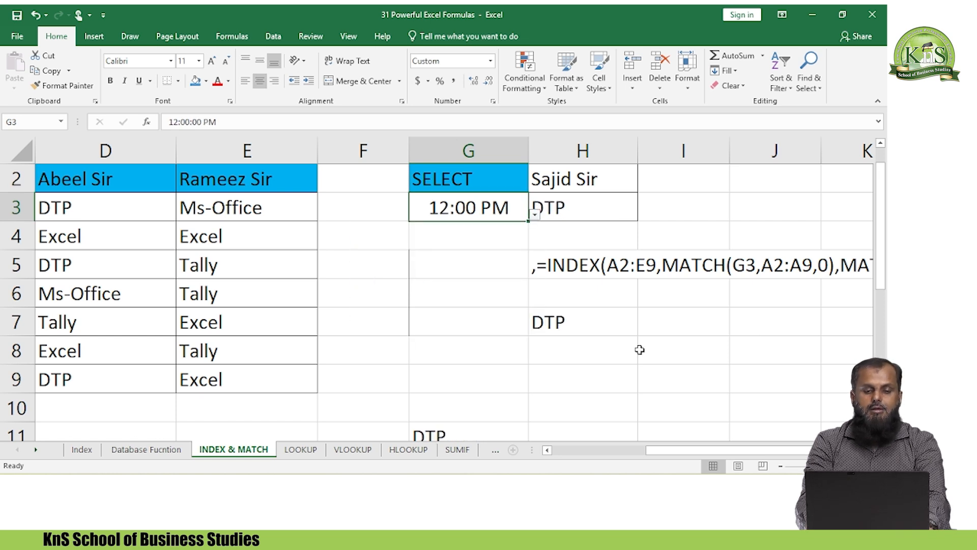
Step: Set the lookup teacher in H2 to the teacher from timetable column D
{"action": "key", "text": "Up"}
{"action": "key", "text": "Right"}
{"action": "key", "text": "alt+Down"}
{"action": "key", "text": "Down"}
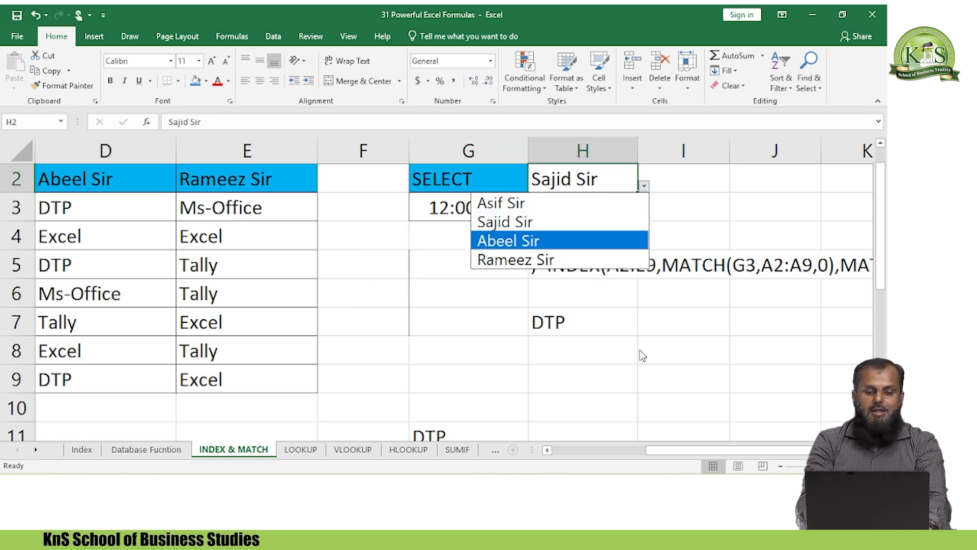
{"action": "key", "text": "Return"}
Step: Check the result in H3 against the 12:00 PM row of the timetable for the selected teacher
{"action": "key", "text": "Left"}
{"action": "key", "text": "Right"}
{"action": "key", "text": "Left"}
{"action": "key", "text": "Down"}
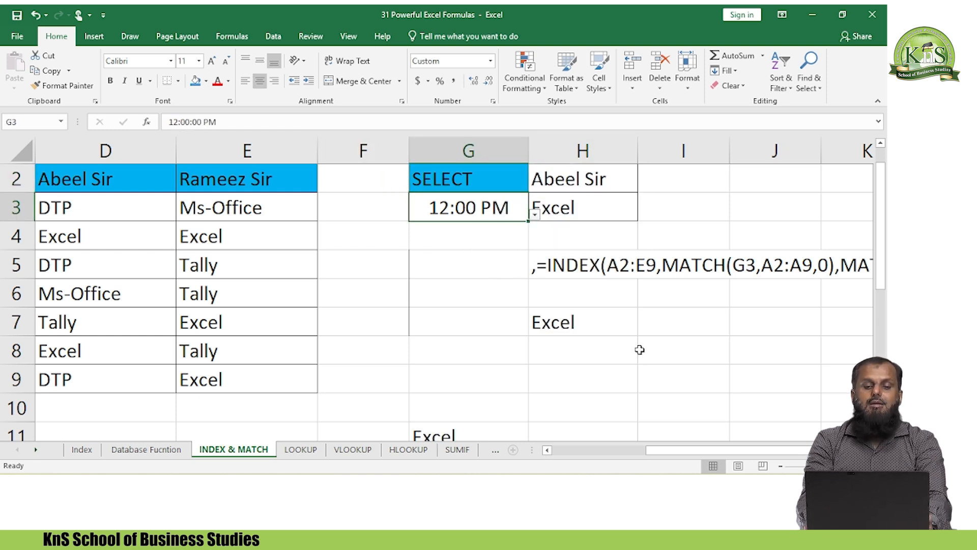
{"action": "key", "text": "Up"}
{"action": "key", "text": "Right"}
{"action": "key", "text": "Down"}
{"action": "key", "text": "Down"}
{"action": "key", "text": "Left"}
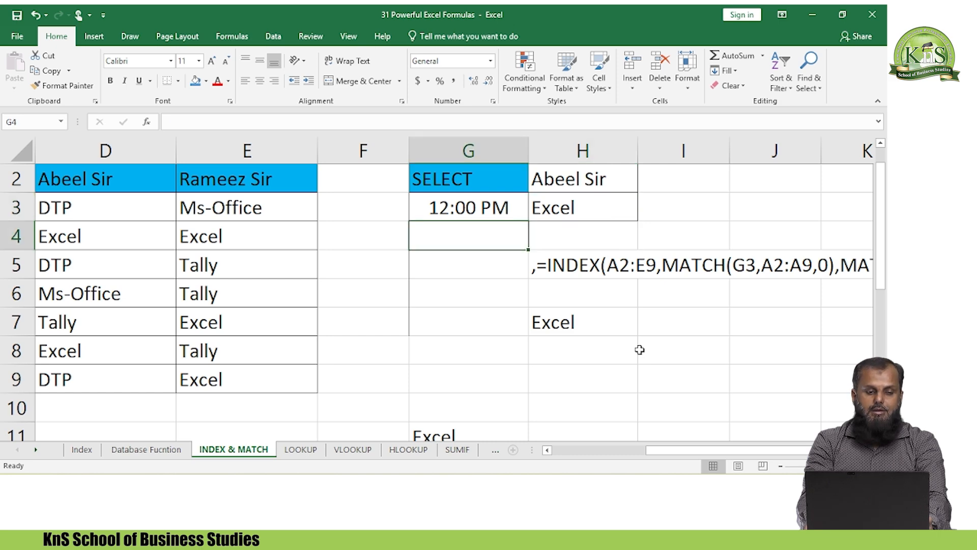
{"action": "key", "text": "Home"}
{"action": "key", "text": "Down"}
{"action": "key", "text": "Down"}
{"action": "key", "text": "Down"}
{"action": "key", "text": "Down"}
{"action": "key", "text": "Right"}
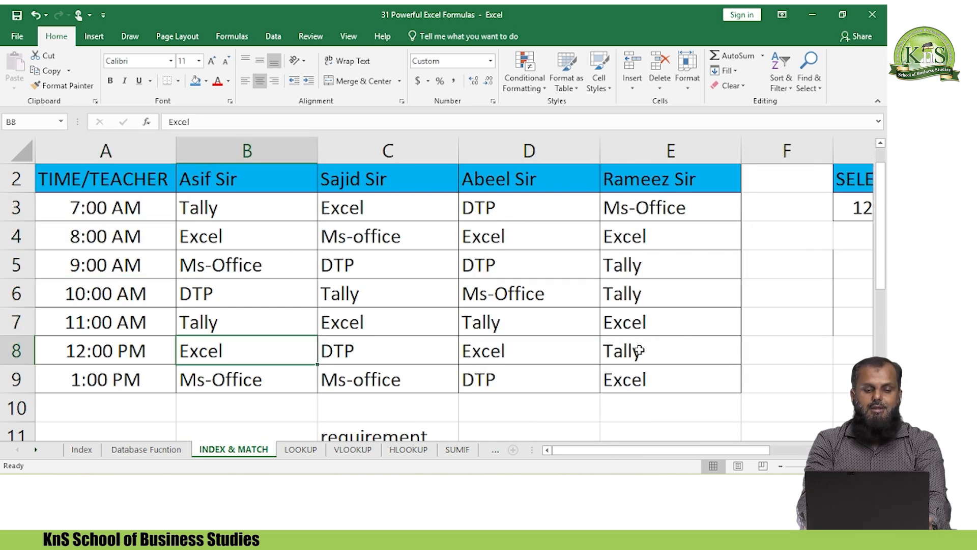
{"action": "key", "text": "Right"}
{"action": "key", "text": "Right"}
{"action": "key", "text": "Right"}
{"action": "key", "text": "Right"}
{"action": "key", "text": "Right"}
{"action": "key", "text": "Right"}
{"action": "key", "text": "Right"}
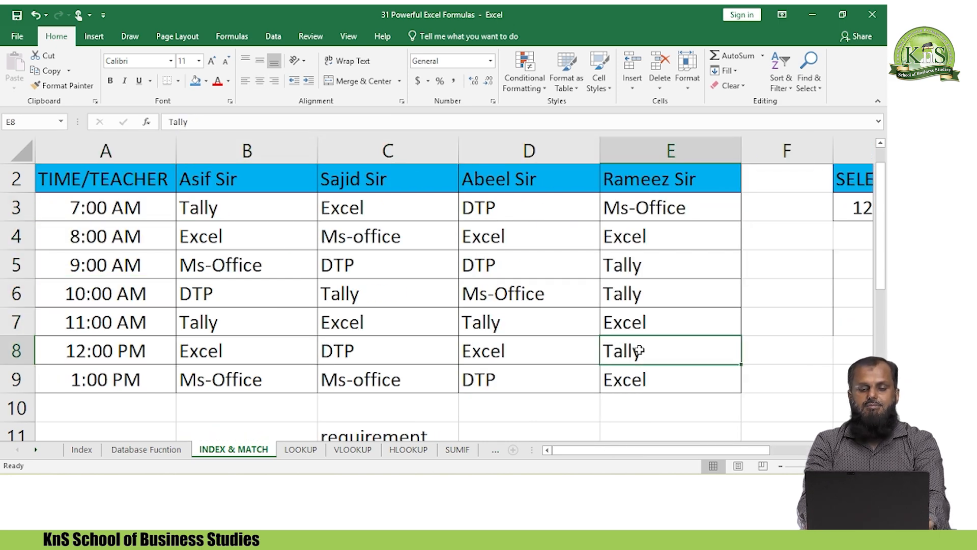
Step: Change the lookup teacher in H2 to the teacher from timetable column E
{"action": "key", "text": "Up"}
{"action": "key", "text": "Up"}
{"action": "key", "text": "Up"}
{"action": "key", "text": "Up"}
{"action": "key", "text": "Up"}
{"action": "key", "text": "Up"}
{"action": "key", "text": "Left"}
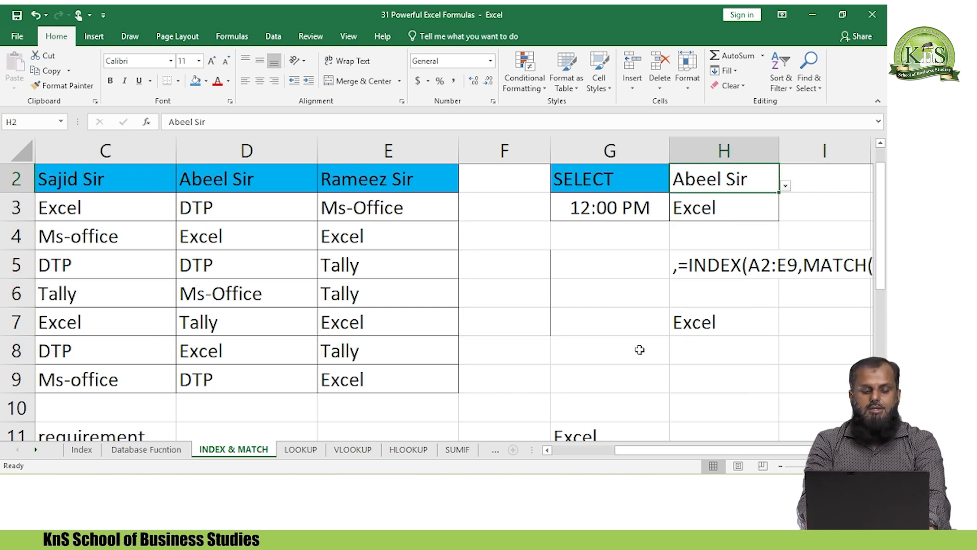
{"action": "key", "text": "alt+Down"}
{"action": "key", "text": "Down"}
{"action": "key", "text": "Return"}
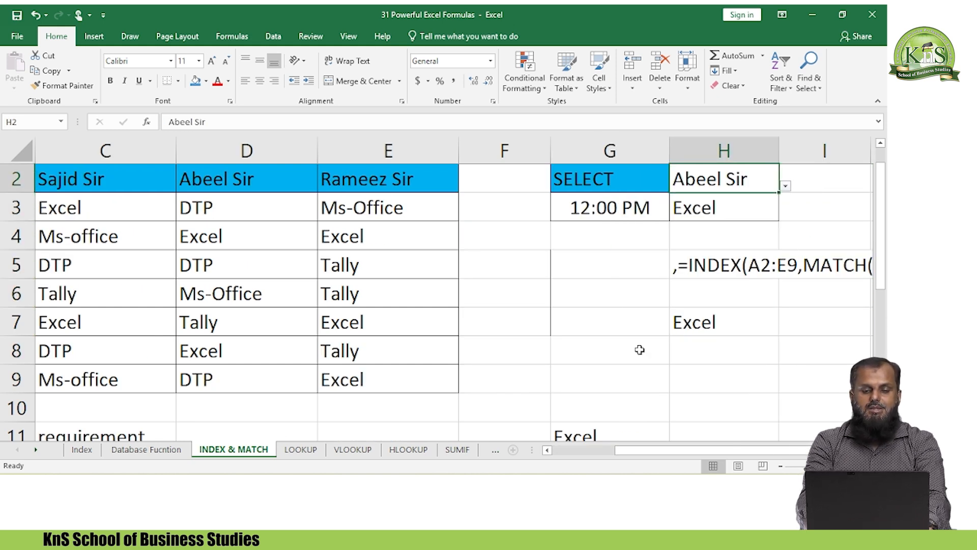
Step: Set the lookup time in G3 to 9:00 AM
{"action": "key", "text": "Down"}
{"action": "key", "text": "Left"}
{"action": "key", "text": "alt+Down"}
{"action": "key", "text": "Up"}
{"action": "key", "text": "Up"}
{"action": "key", "text": "Up"}
{"action": "key", "text": "Up"}
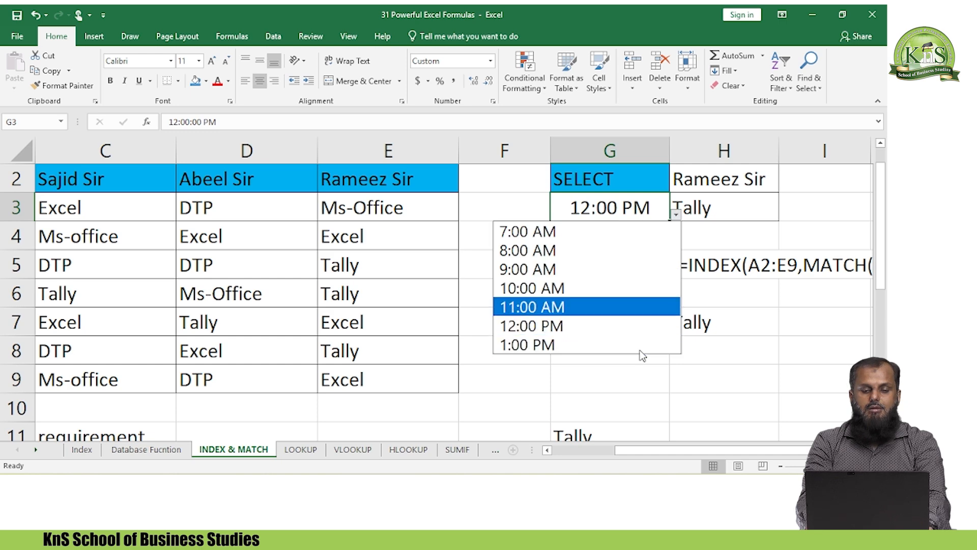
{"action": "key", "text": "Return"}
Step: Check the result in H3 against the 9:00 AM row of the timetable for the teacher in column E
{"action": "key", "text": "Left"}
{"action": "key", "text": "Left"}
{"action": "key", "text": "Right"}
{"action": "key", "text": "Right"}
{"action": "key", "text": "Left"}
{"action": "key", "text": "Left"}
{"action": "key", "text": "Left"}
{"action": "key", "text": "Left"}
{"action": "key", "text": "Left"}
{"action": "key", "text": "Left"}
{"action": "key", "text": "Right"}
{"action": "key", "text": "Right"}
{"action": "key", "text": "Right"}
{"action": "key", "text": "Right"}
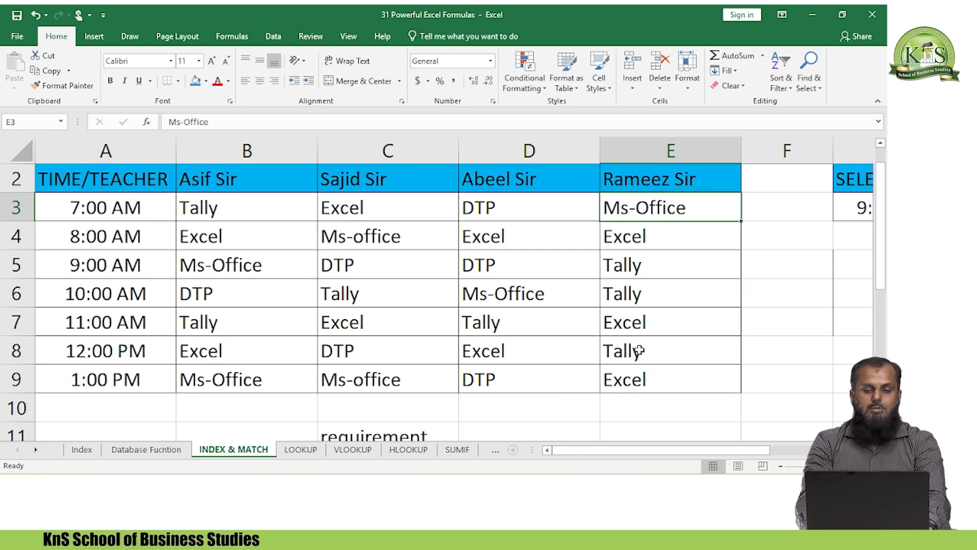
{"action": "key", "text": "Down"}
{"action": "key", "text": "Left"}
{"action": "key", "text": "Left"}
{"action": "key", "text": "Down"}
{"action": "key", "text": "Right"}
{"action": "key", "text": "Right"}
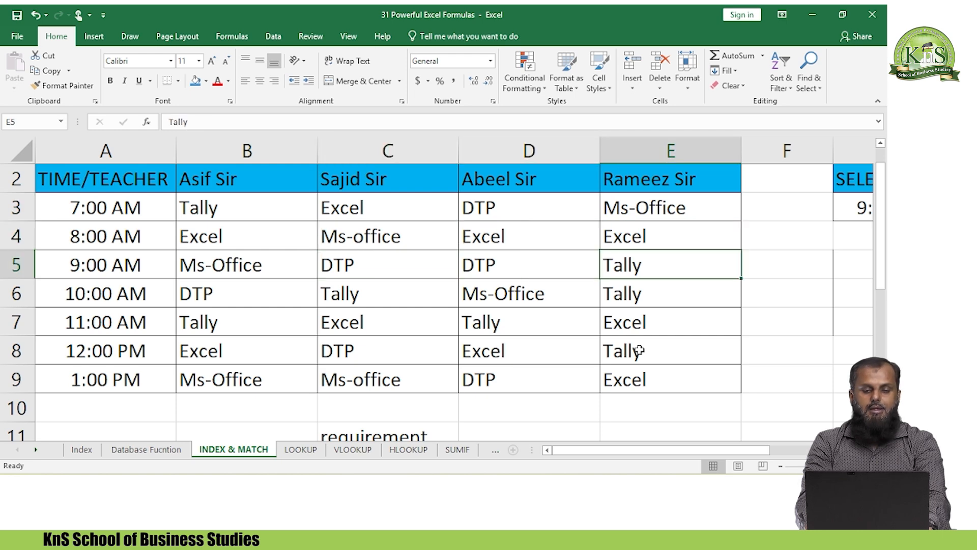
{"action": "key", "text": "Right"}
{"action": "key", "text": "Right"}
{"action": "key", "text": "Right"}
{"action": "key", "text": "Up"}
{"action": "key", "text": "Up"}
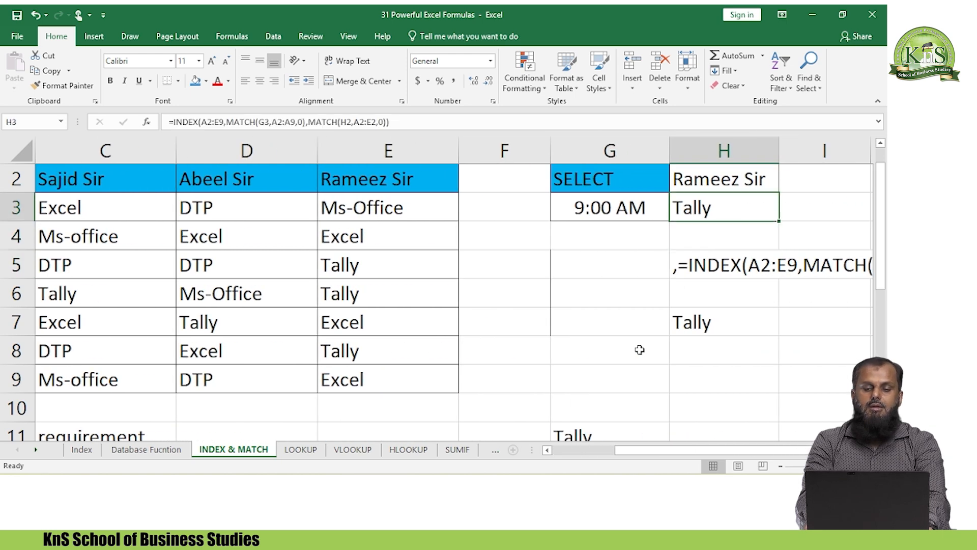
Step: Review the lookup cells G3 and H2 and compare the INDEX and MATCH formulas in H3 and H7
{"action": "key", "text": "Up"}
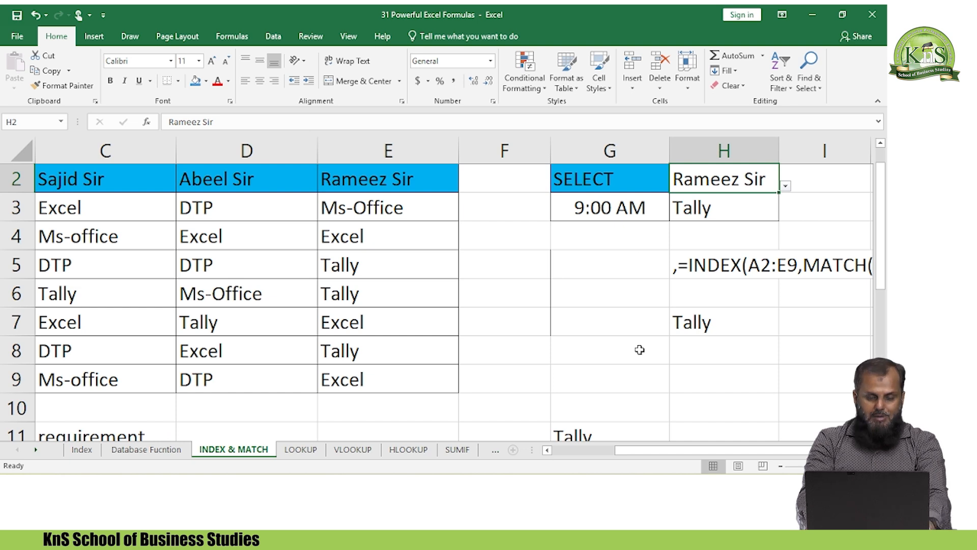
{"action": "key", "text": "Down"}
{"action": "key", "text": "Down"}
{"action": "key", "text": "Down"}
{"action": "key", "text": "Down"}
{"action": "key", "text": "Down"}
{"action": "key", "text": "Right"}
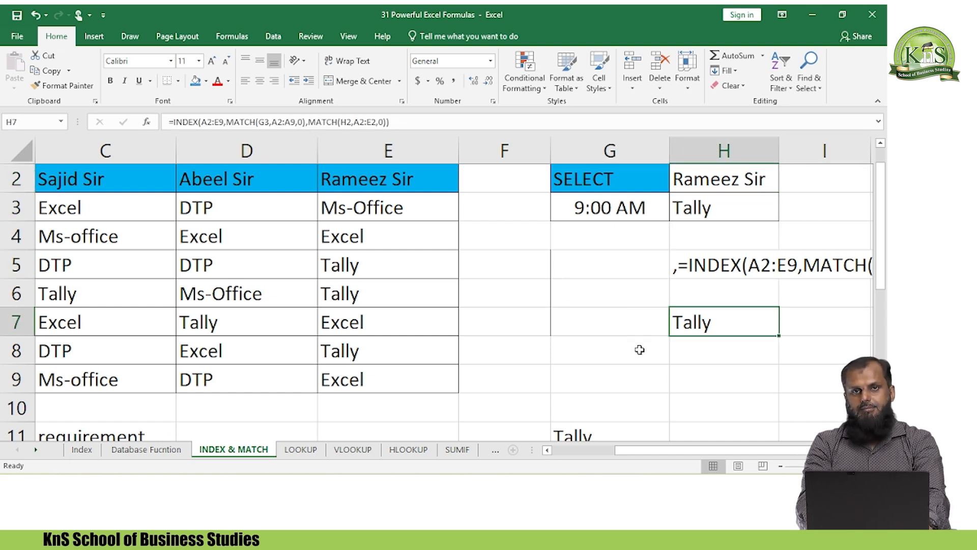
{"action": "key", "text": "Up"}
{"action": "key", "text": "Up"}
{"action": "key", "text": "Up"}
{"action": "key", "text": "Up"}
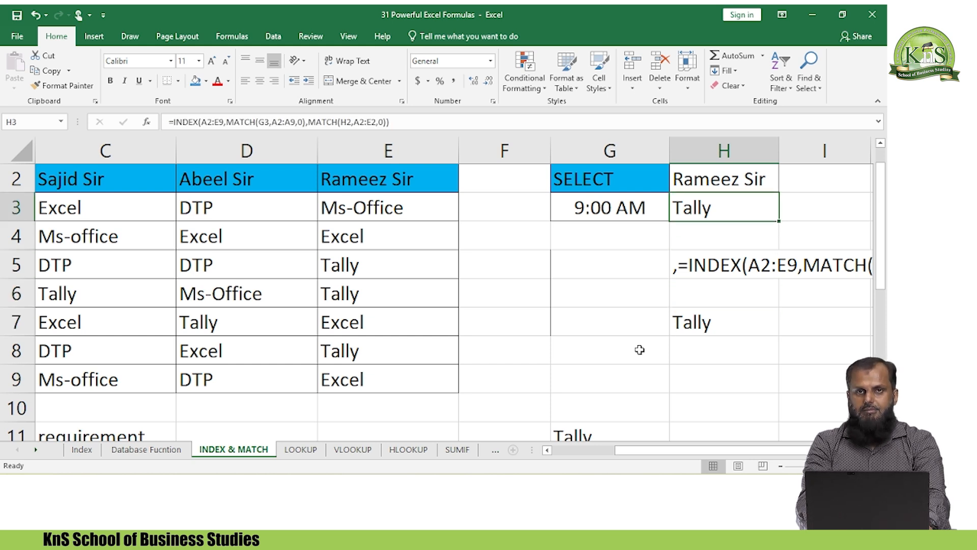
{"action": "key", "text": "Up"}
{"action": "key", "text": "Left"}
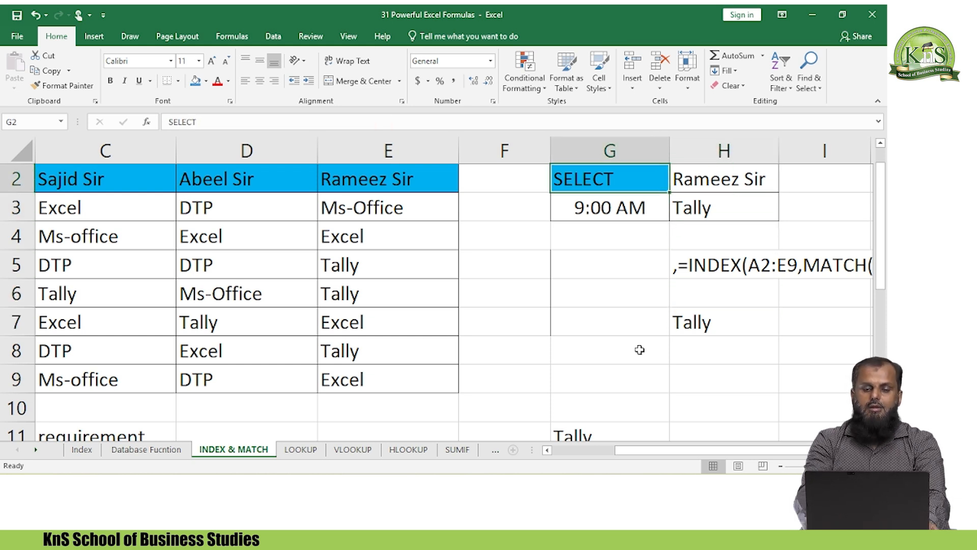
{"action": "left_click", "coordinate": [645, 207]}
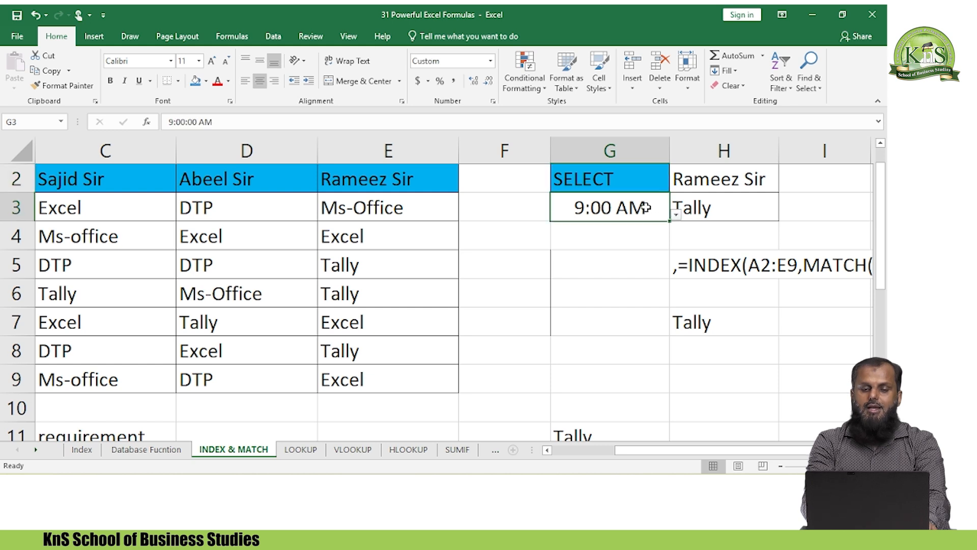
{"action": "left_click", "coordinate": [708, 176]}
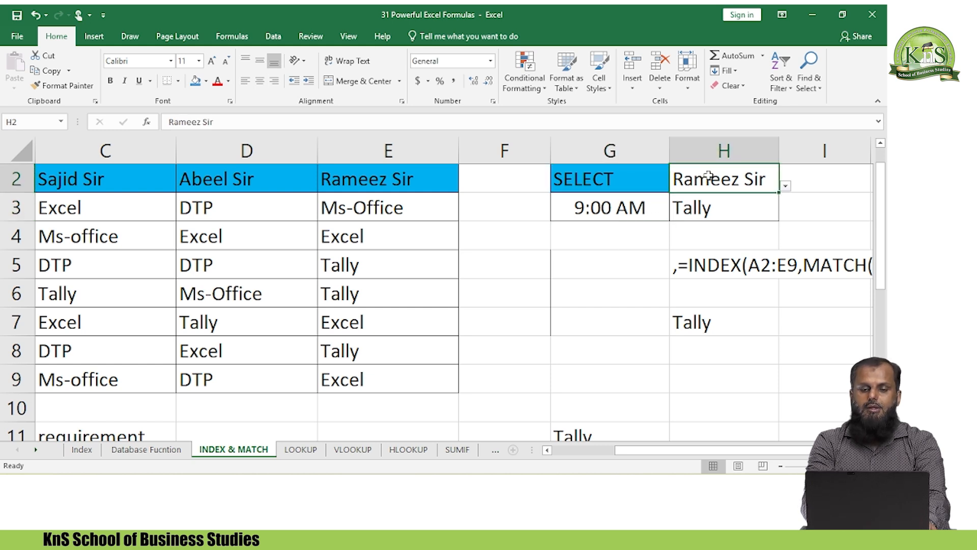
{"action": "left_click", "coordinate": [643, 200]}
{"action": "left_click", "coordinate": [705, 316]}
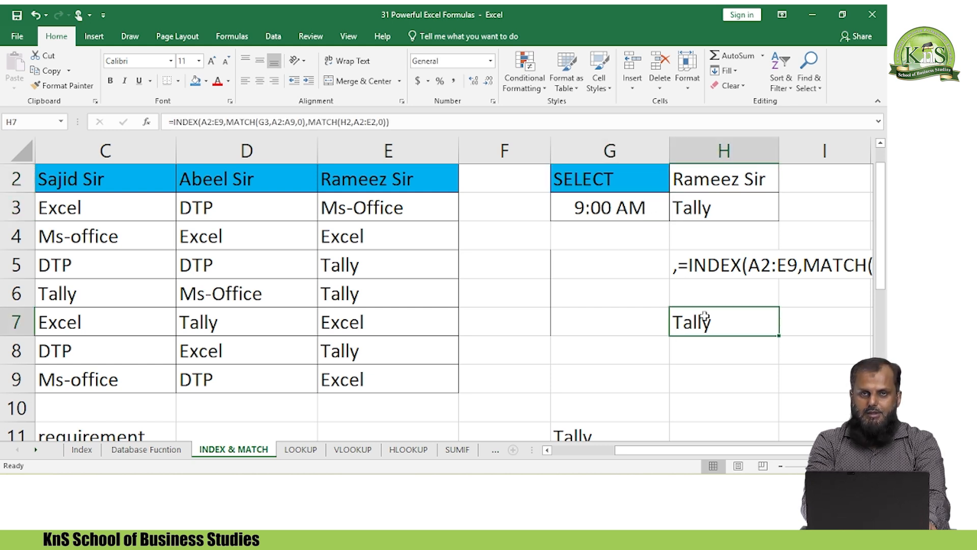
{"action": "left_click", "coordinate": [731, 208]}
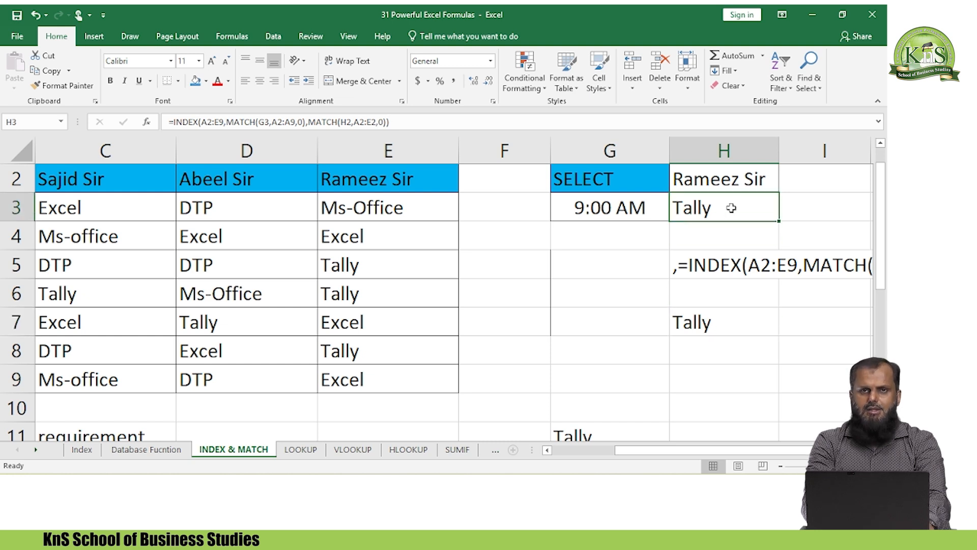
Step: Clear the existing formula from H7
{"action": "left_click", "coordinate": [699, 320]}
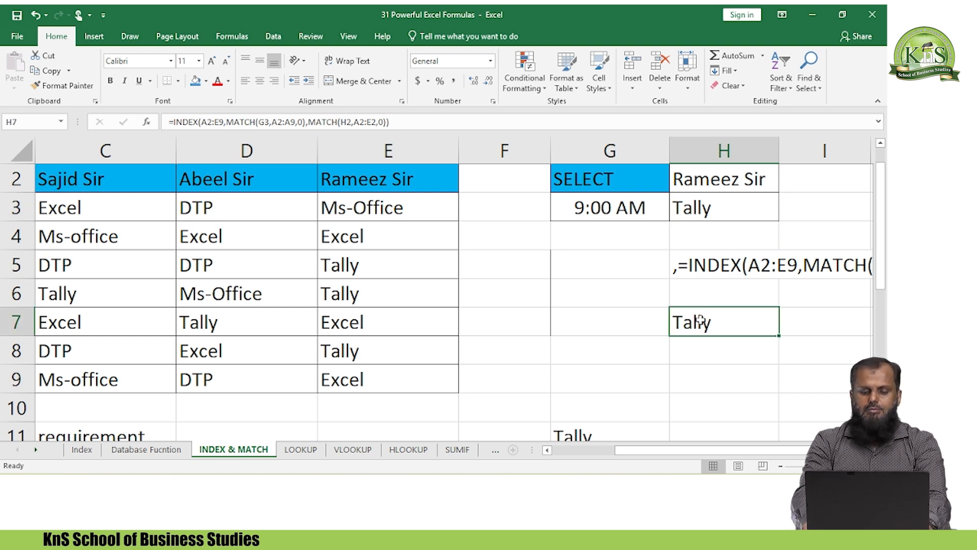
{"action": "key", "text": "Delete"}
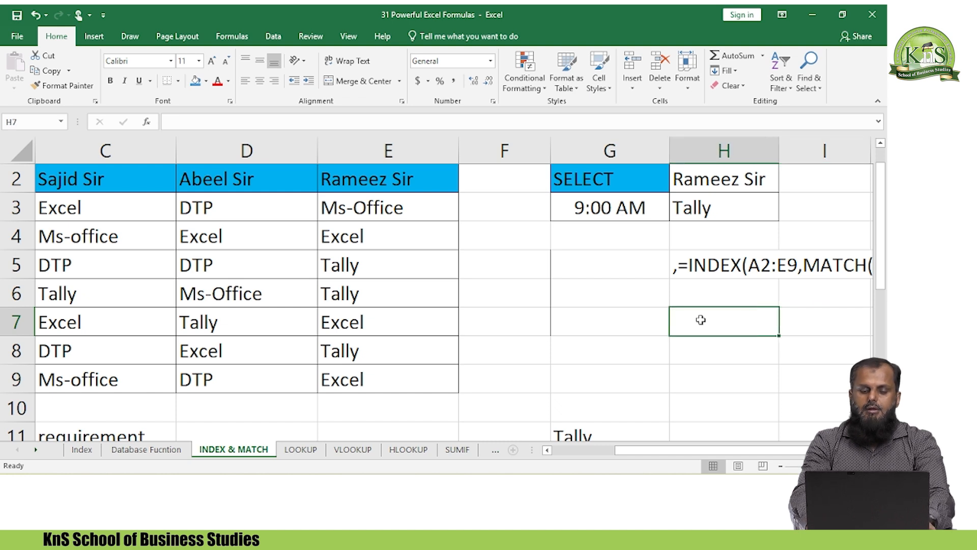
{"action": "type", "text": "=index"}
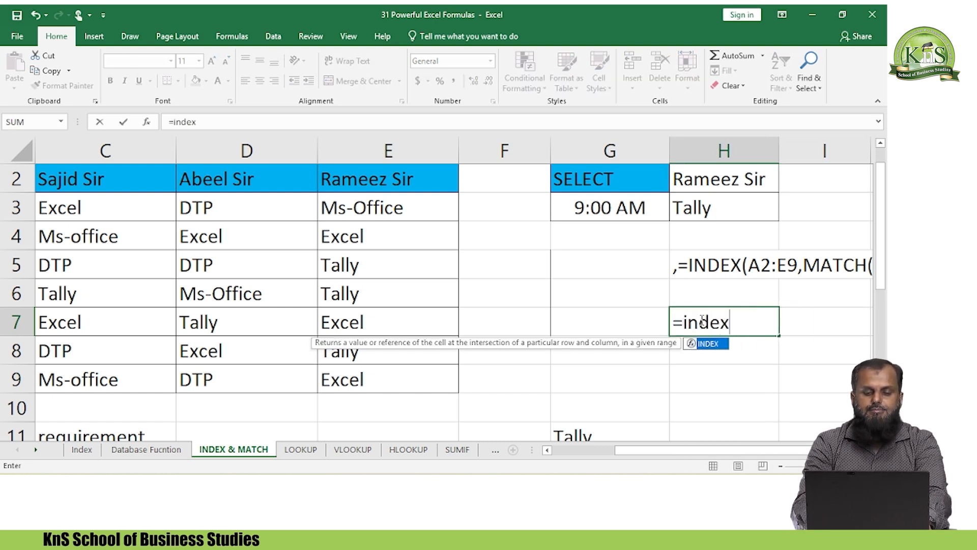
{"action": "key", "text": "Tab"}
{"action": "left_click", "coordinate": [701, 321]}
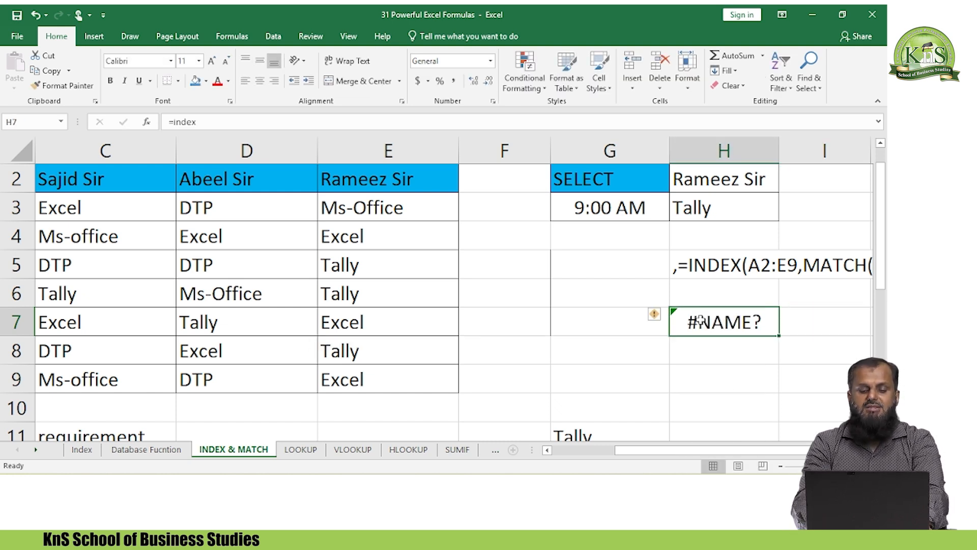
{"action": "type", "text": "=O"}
{"action": "key", "text": "BackSpace"}
{"action": "key", "text": "BackSpace"}
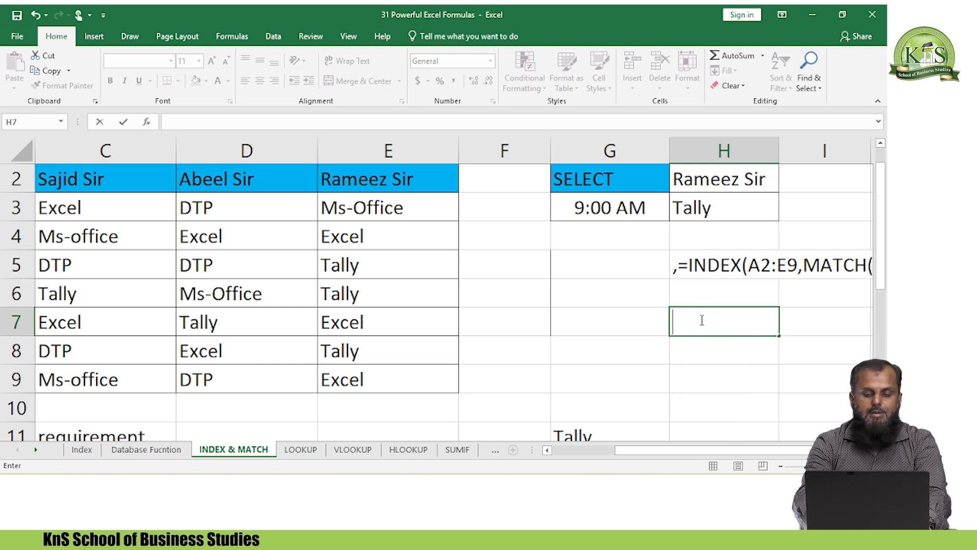
Step: Start an INDEX formula in H7 with the whole timetable A2:E9 as its array
{"action": "type", "text": "=I"}
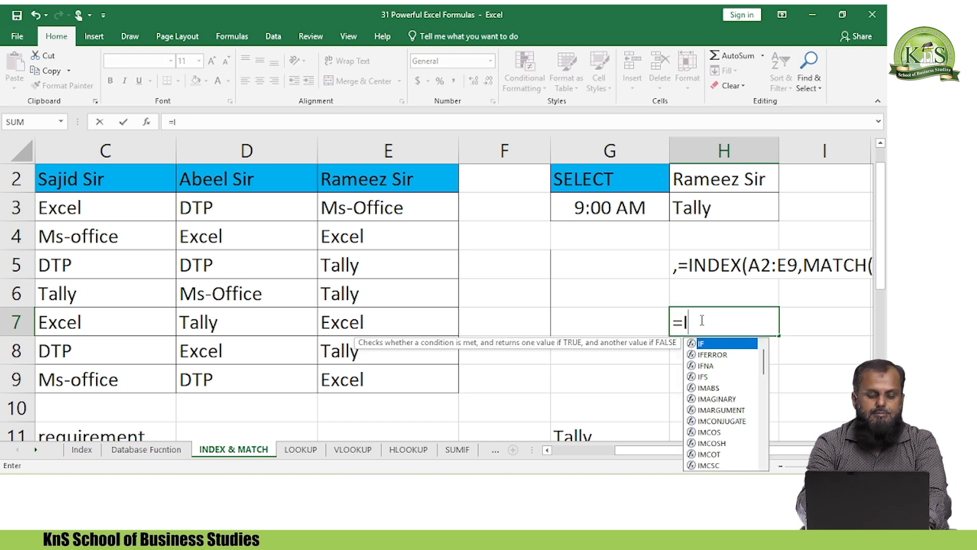
{"action": "type", "text": "NDEX("}
{"action": "key", "text": "Left"}
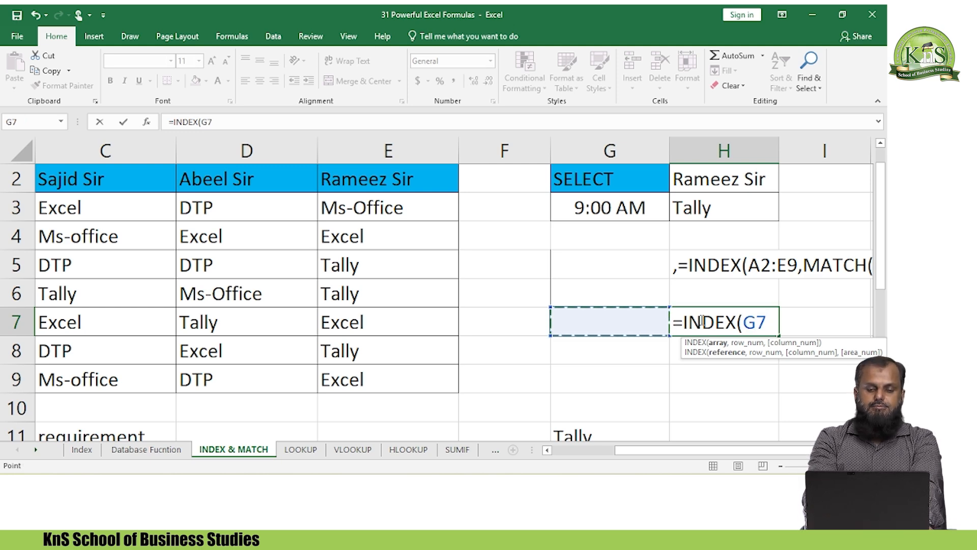
{"action": "key", "text": "Up"}
{"action": "key", "text": "Up"}
{"action": "key", "text": "Left"}
{"action": "key", "text": "Left"}
{"action": "key", "text": "Left"}
{"action": "key", "text": "Left"}
{"action": "key", "text": "Left"}
{"action": "key", "text": "Left"}
{"action": "key", "text": "Up"}
{"action": "key", "text": "Up"}
{"action": "key", "text": "Up"}
{"action": "key", "text": "ctrl+shift+Right"}
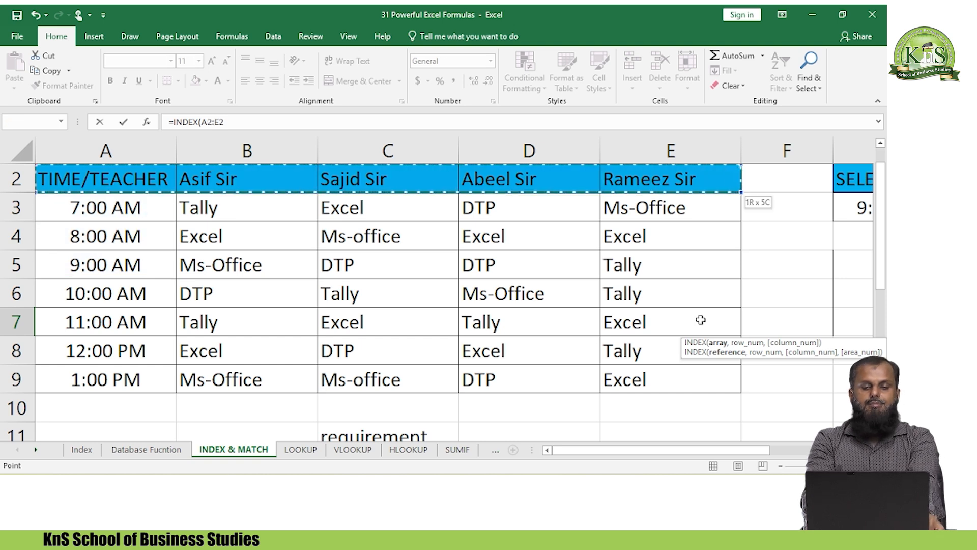
{"action": "key", "text": "ctrl+shift+Down"}
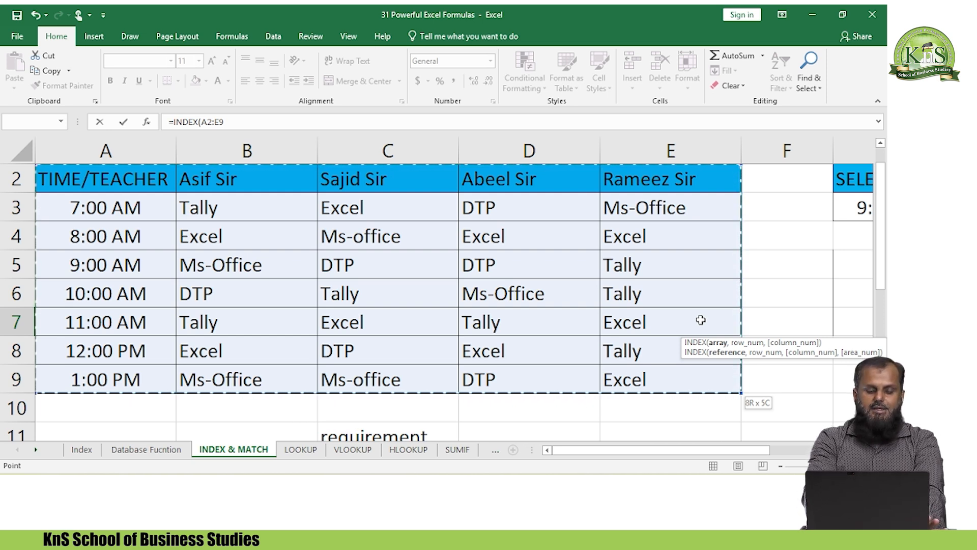
{"action": "type", "text": ","}
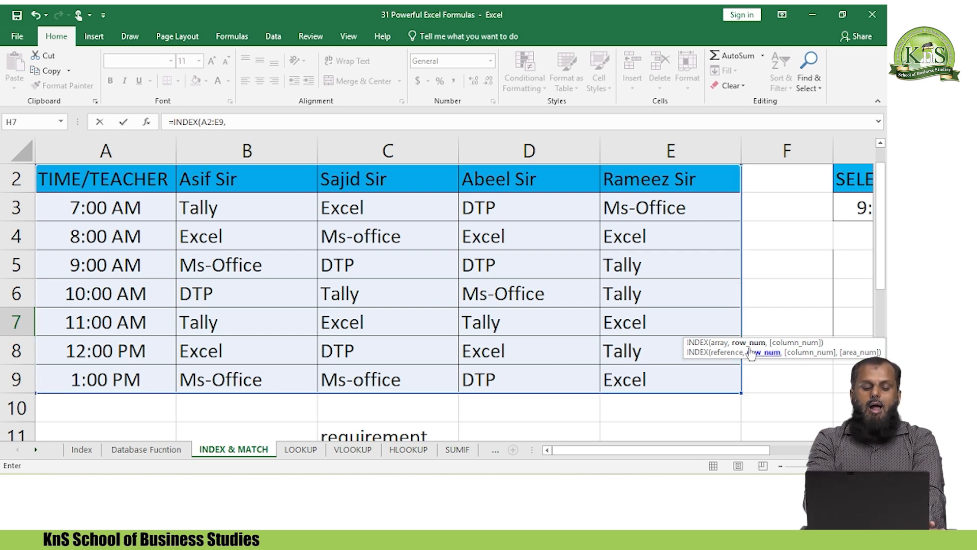
Step: Nest a MATCH function as the INDEX row number, with the time in G3 as its lookup value
{"action": "type", "text": "MT"}
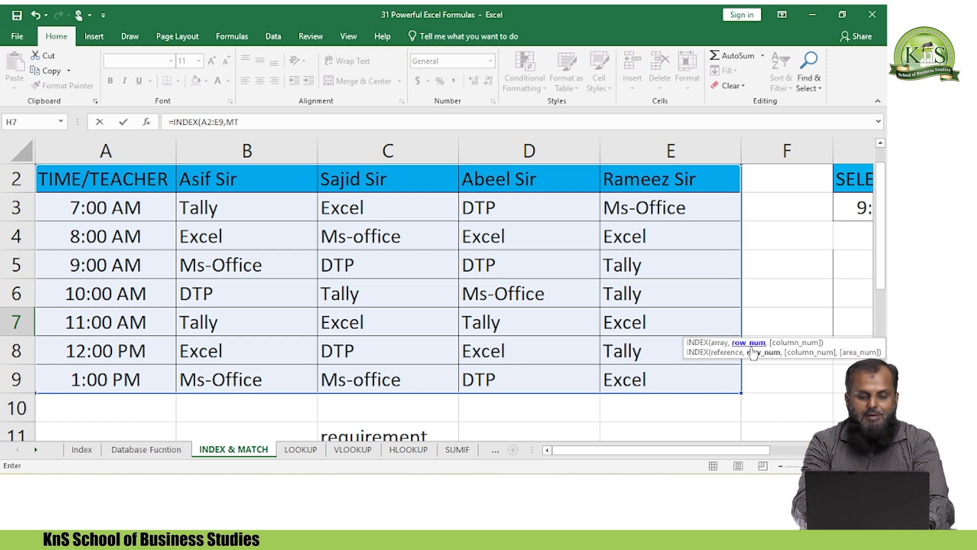
{"action": "key", "text": "BackSpace"}
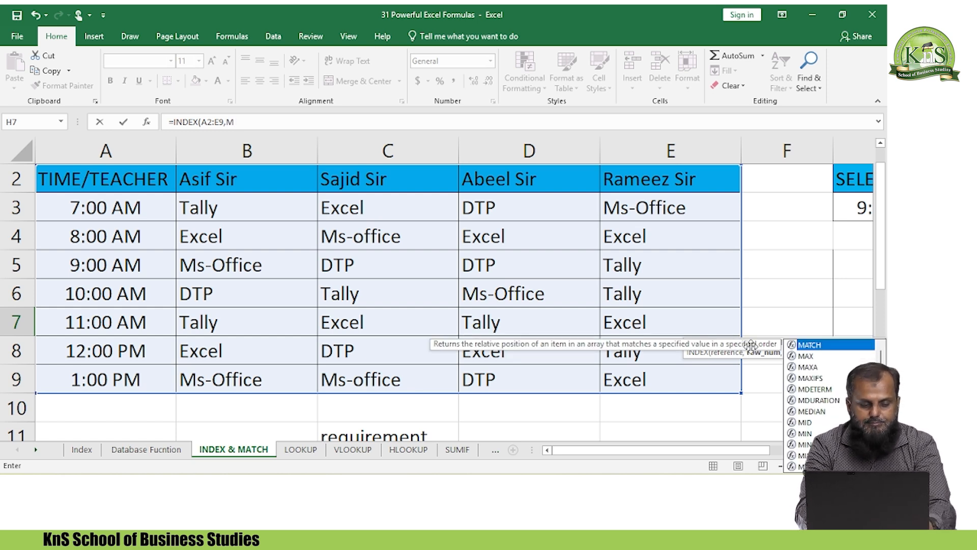
{"action": "type", "text": "ATCH("}
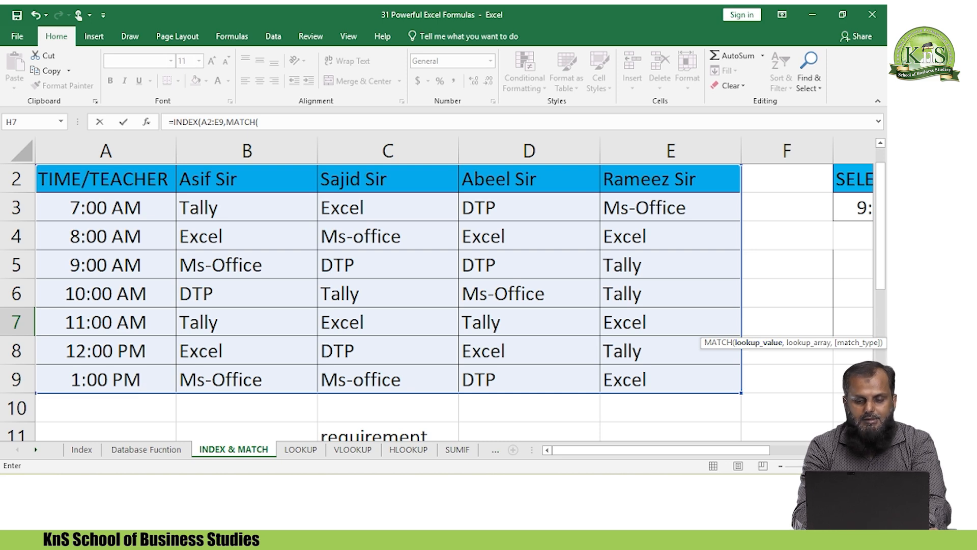
{"action": "scroll", "coordinate": [637, 342], "scroll_direction": "right", "scroll_amount": 5}
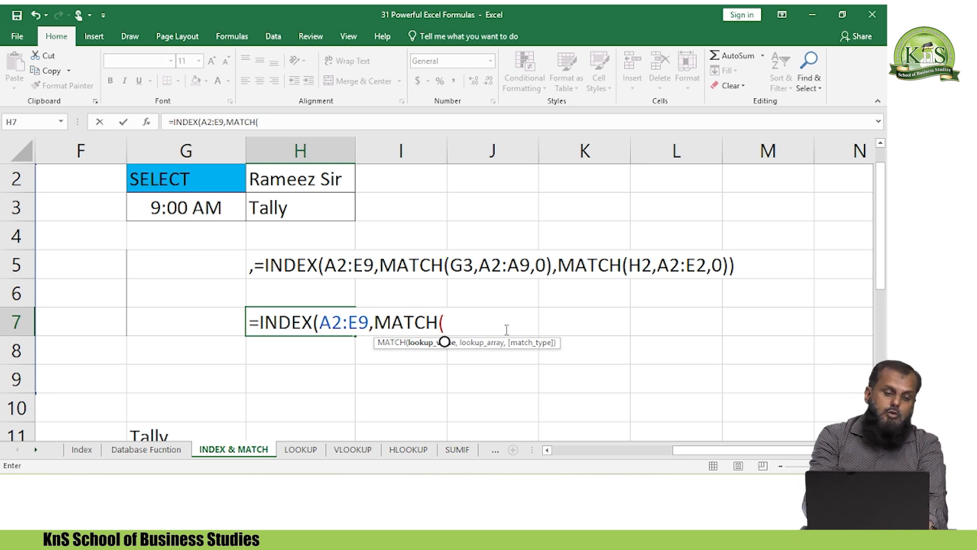
{"action": "left_click", "coordinate": [211, 206]}
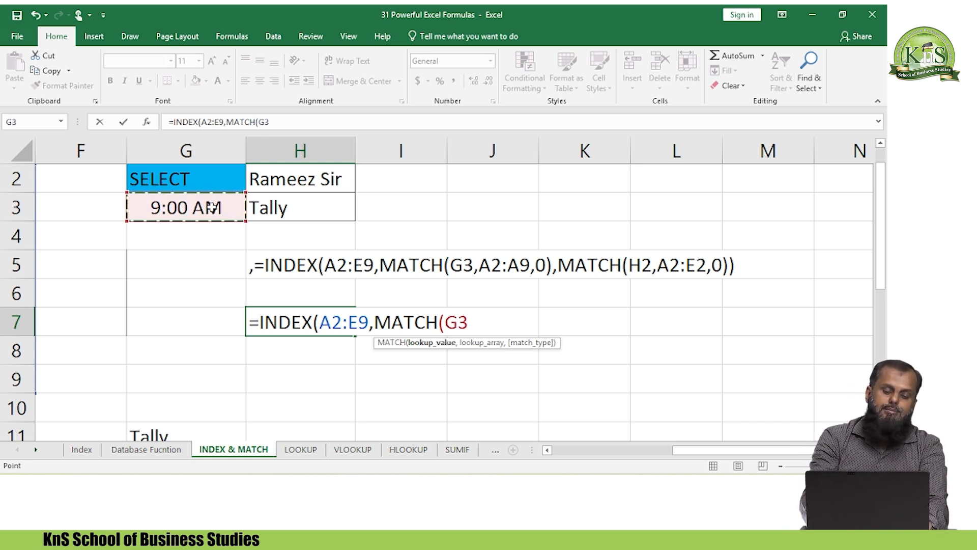
{"action": "type", "text": ","}
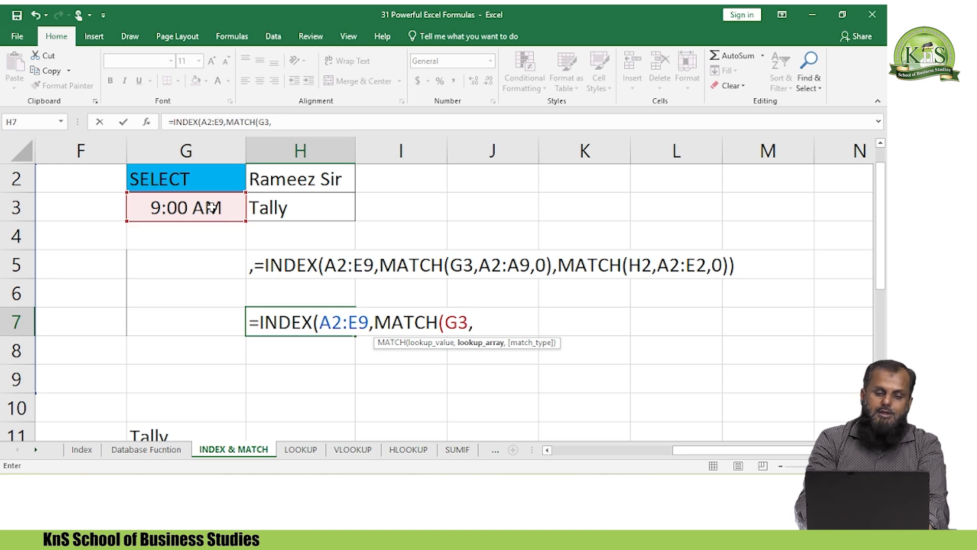
Step: Complete the row MATCH with lookup array A2:A9 and match type 0, and begin a second MATCH for the column number
{"action": "key", "text": "Left"}
{"action": "key", "text": "Left"}
{"action": "key", "text": "Left"}
{"action": "key", "text": "Left"}
{"action": "key", "text": "Left"}
{"action": "key", "text": "Left"}
{"action": "key", "text": "Left"}
{"action": "key", "text": "Up"}
{"action": "key", "text": "Up"}
{"action": "key", "text": "Up"}
{"action": "key", "text": "Up"}
{"action": "key", "text": "Up"}
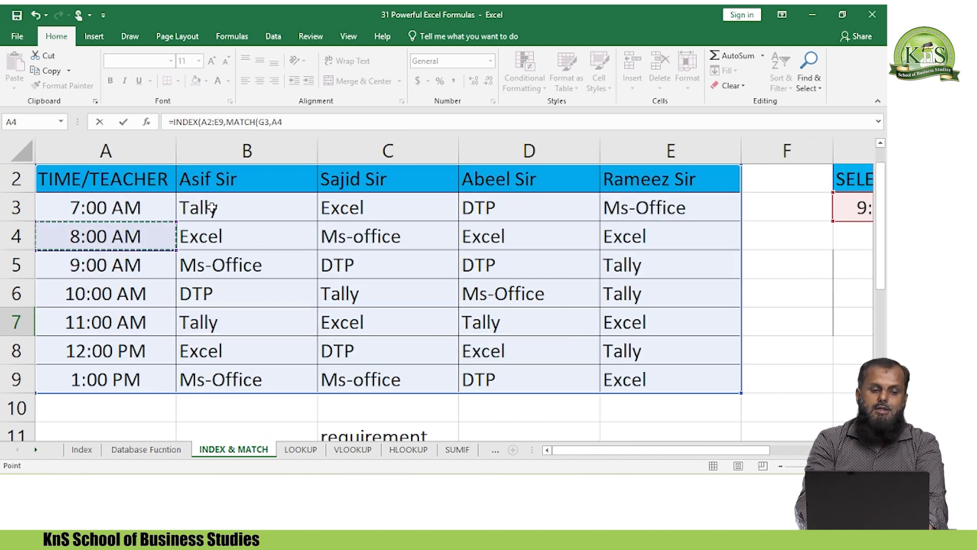
{"action": "key", "text": "shift+Down"}
{"action": "key", "text": "shift+Down"}
{"action": "key", "text": "shift+Down"}
{"action": "key", "text": "shift+Down"}
{"action": "key", "text": "shift+Down"}
{"action": "key", "text": "shift+Down"}
{"action": "key", "text": "shift+Down"}
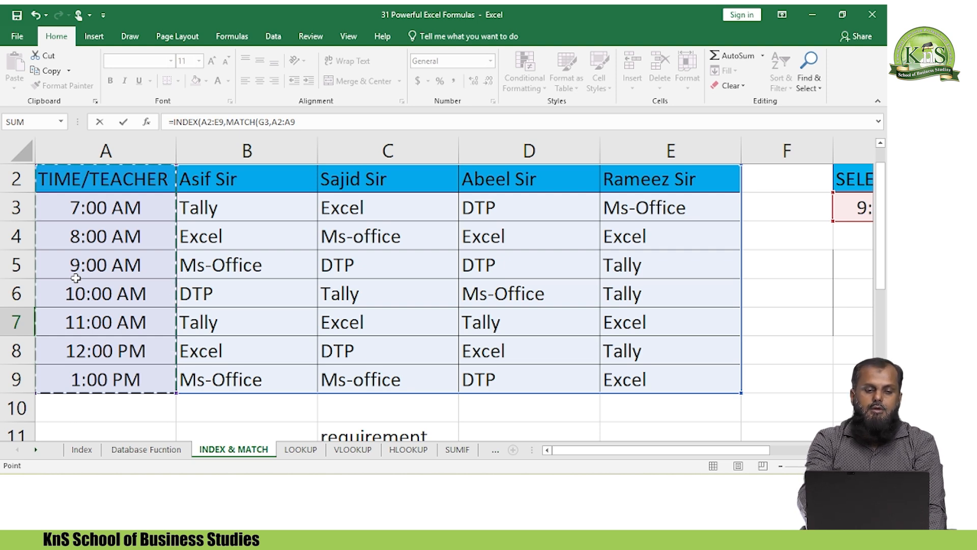
{"action": "type", "text": ","}
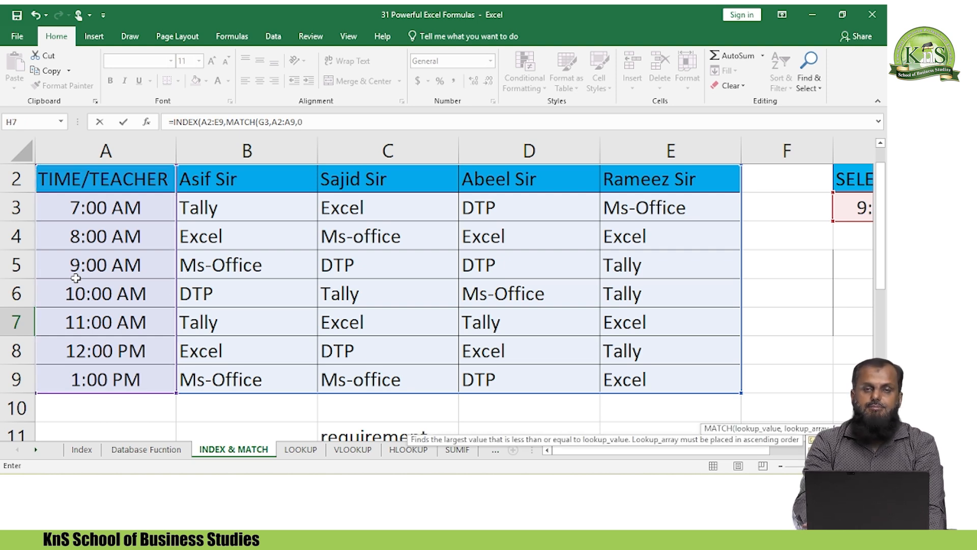
{"action": "type", "text": "0),MATCH("}
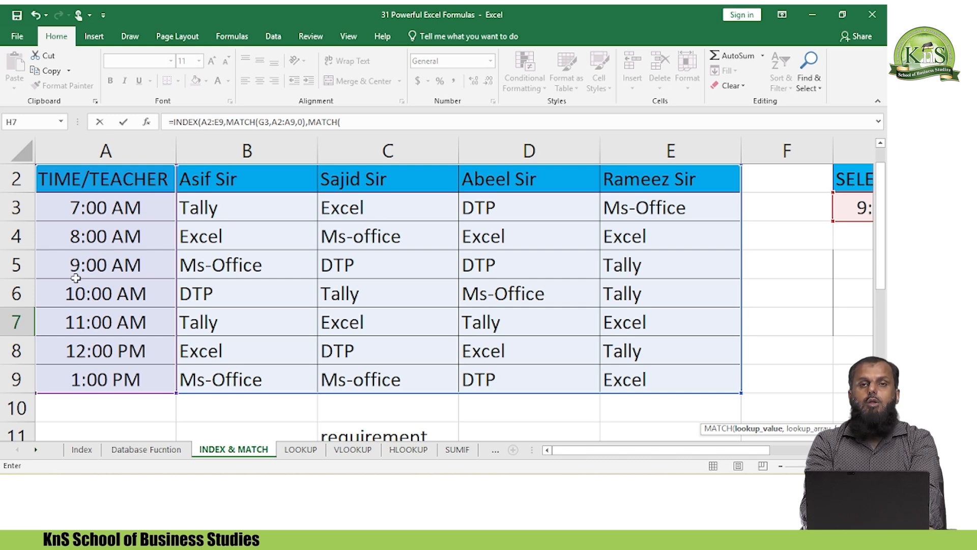
Step: Use the teacher cell H2 as the lookup value of the second MATCH function
{"action": "key", "text": "Right"}
{"action": "key", "text": "Right"}
{"action": "key", "text": "Right"}
{"action": "key", "text": "Up"}
{"action": "key", "text": "Up"}
{"action": "key", "text": "Up"}
{"action": "key", "text": "Up"}
{"action": "key", "text": "Up"}
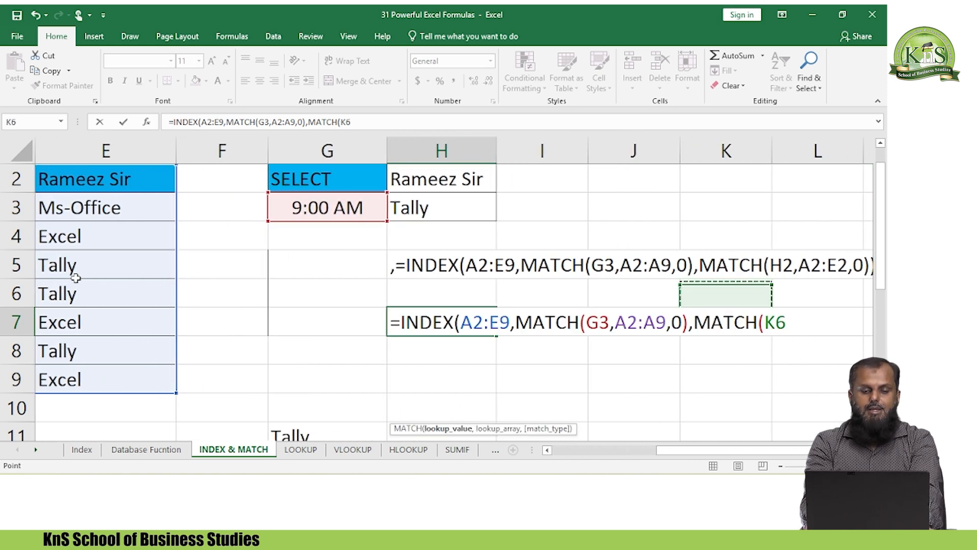
{"action": "key", "text": "Left"}
{"action": "key", "text": "Left"}
{"action": "key", "text": "Left"}
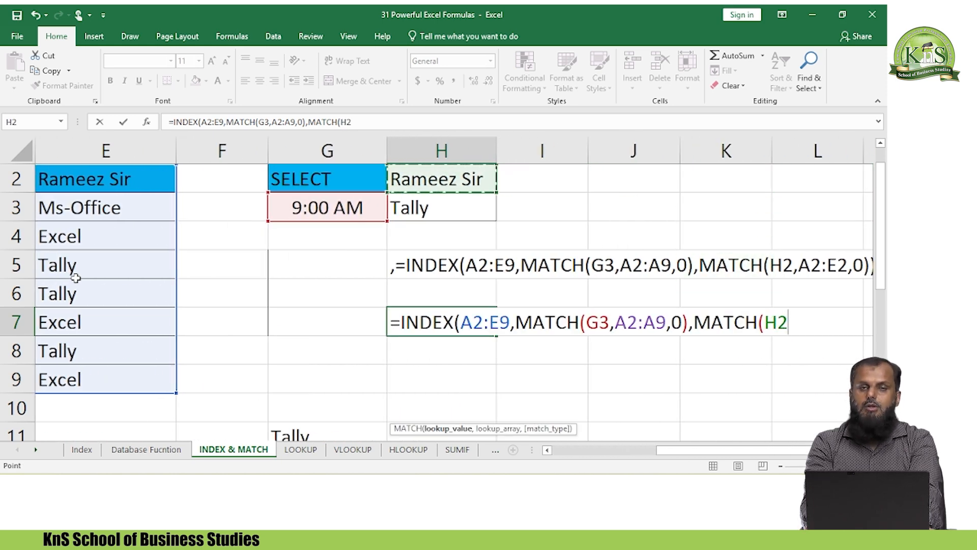
{"action": "type", "text": ","}
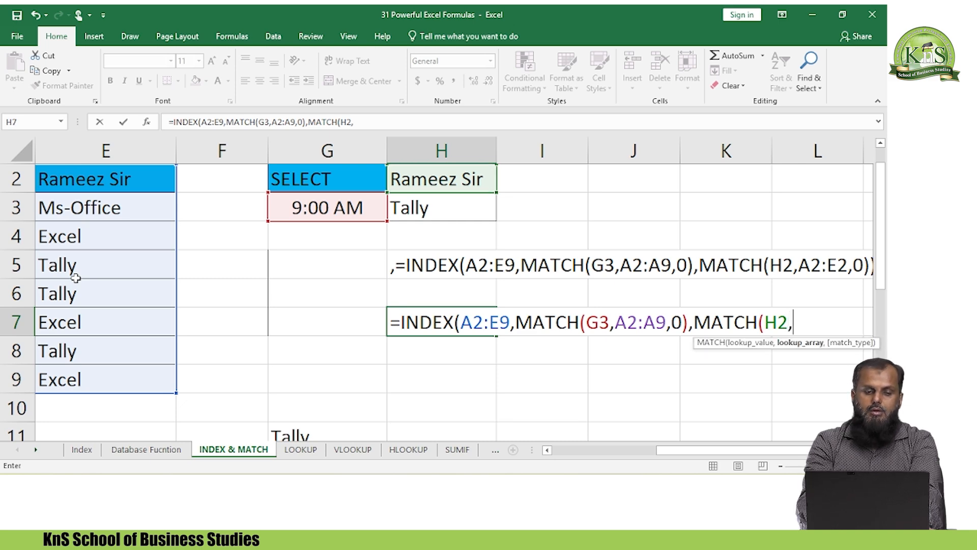
Step: Select the teacher header row A2:E2 as the lookup array of the second MATCH function
{"action": "key", "text": "Left"}
{"action": "key", "text": "Left"}
{"action": "key", "text": "Left"}
{"action": "key", "text": "Left"}
{"action": "key", "text": "Left"}
{"action": "key", "text": "Left"}
{"action": "key", "text": "Left"}
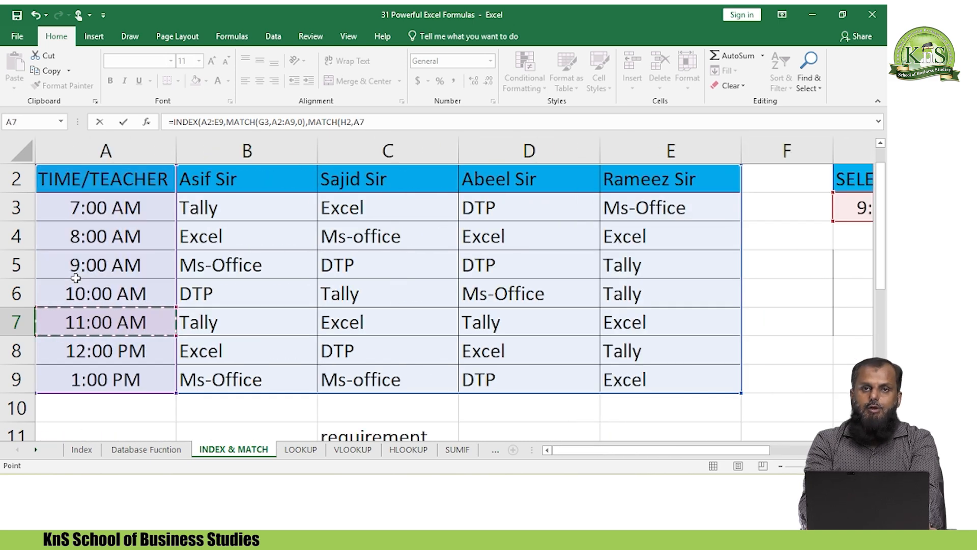
{"action": "key", "text": "Up"}
{"action": "key", "text": "Up"}
{"action": "key", "text": "Up"}
{"action": "key", "text": "Up"}
{"action": "key", "text": "Up"}
{"action": "key", "text": "shift+Right"}
{"action": "key", "text": "shift+Right"}
{"action": "key", "text": "shift+Right"}
{"action": "key", "text": "shift+Right"}
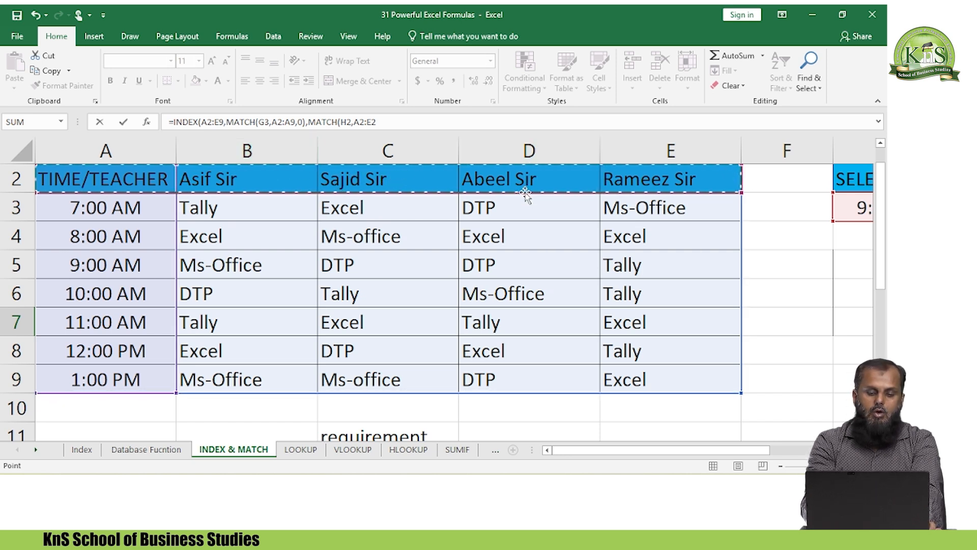
Step: Complete the column MATCH with match type 0, close both functions and enter the INDEX formula in H7
{"action": "type", "text": ",0"}
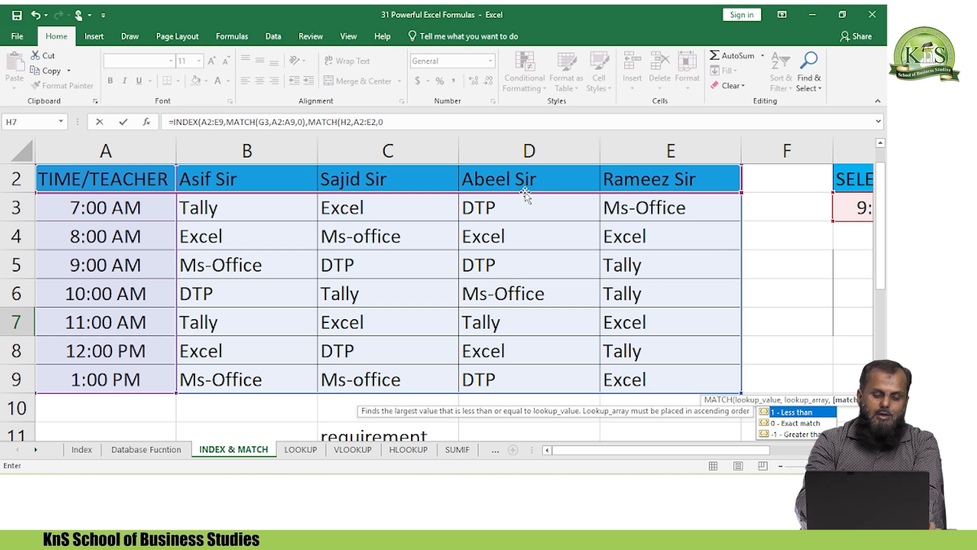
{"action": "type", "text": ")"}
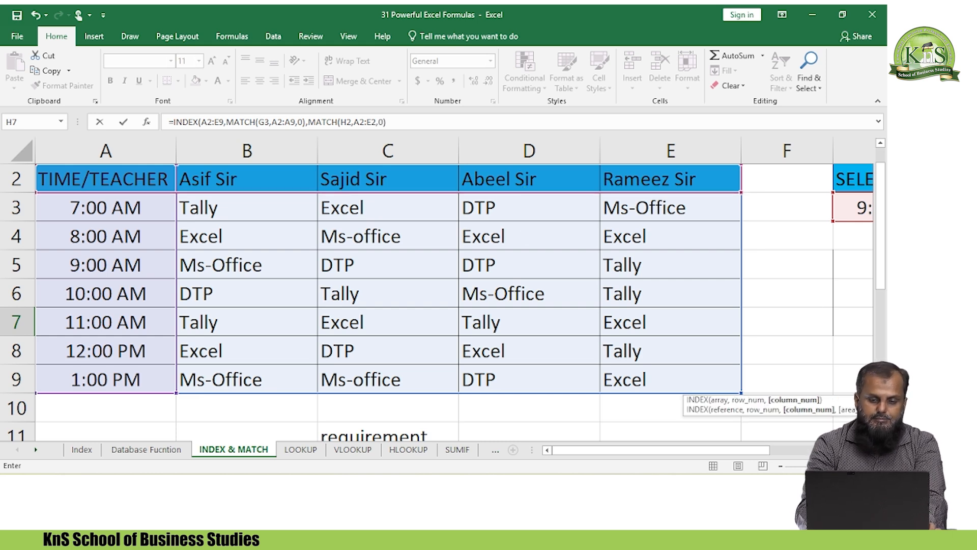
{"action": "scroll", "coordinate": [631, 341], "scroll_direction": "right", "scroll_amount": 6}
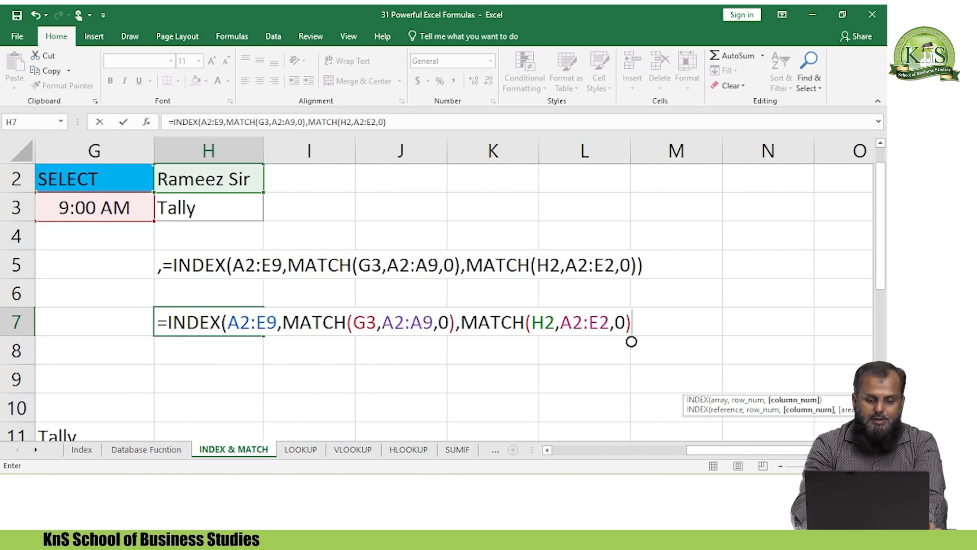
{"action": "type", "text": ")"}
{"action": "key", "text": "Return"}
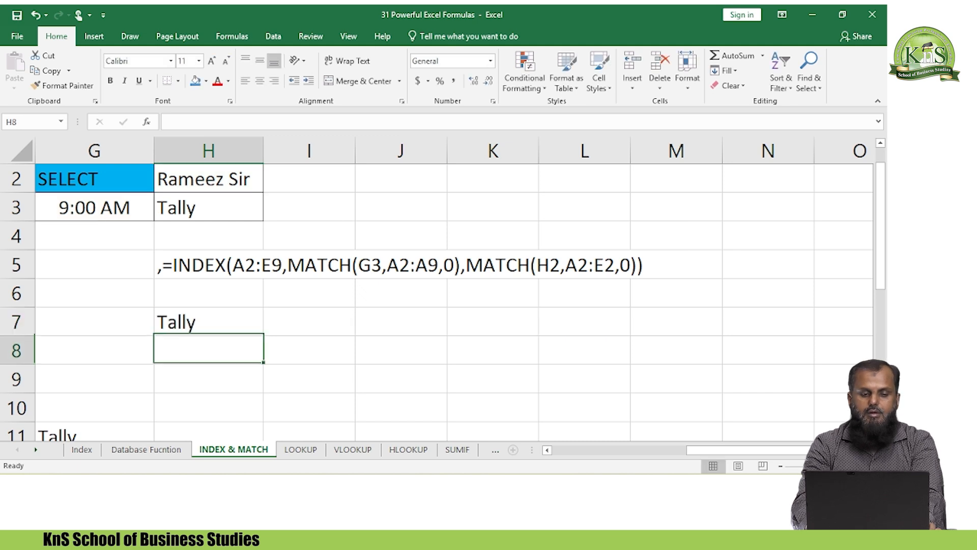
Step: Set the lookup time in G3 to 11:00 AM to test both INDEX and MATCH formulas
{"action": "key", "text": "Down"}
{"action": "key", "text": "Up"}
{"action": "key", "text": "Left"}
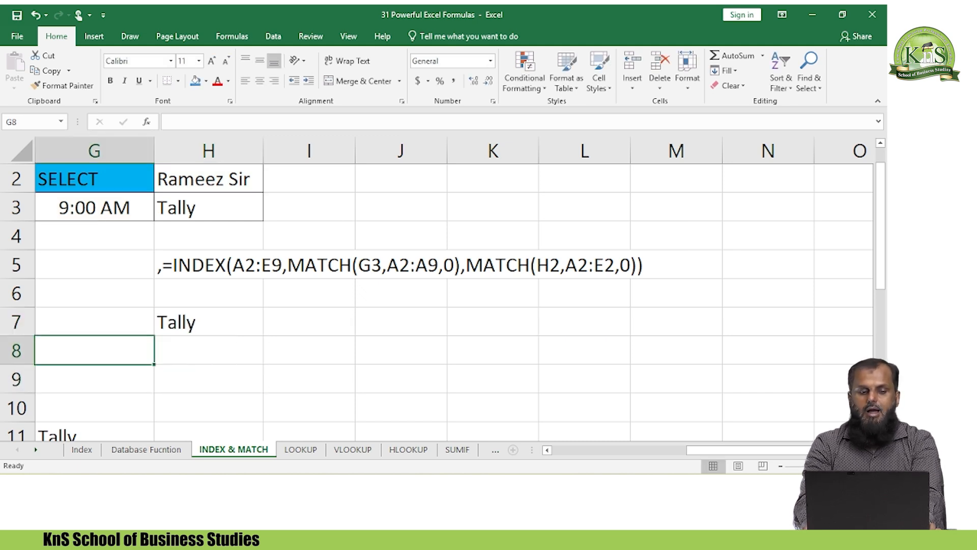
{"action": "key", "text": "Up"}
{"action": "key", "text": "Right"}
{"action": "key", "text": "Up"}
{"action": "key", "text": "Up"}
{"action": "key", "text": "Up"}
{"action": "key", "text": "Up"}
{"action": "key", "text": "Down"}
{"action": "key", "text": "Down"}
{"action": "key", "text": "Down"}
{"action": "key", "text": "Down"}
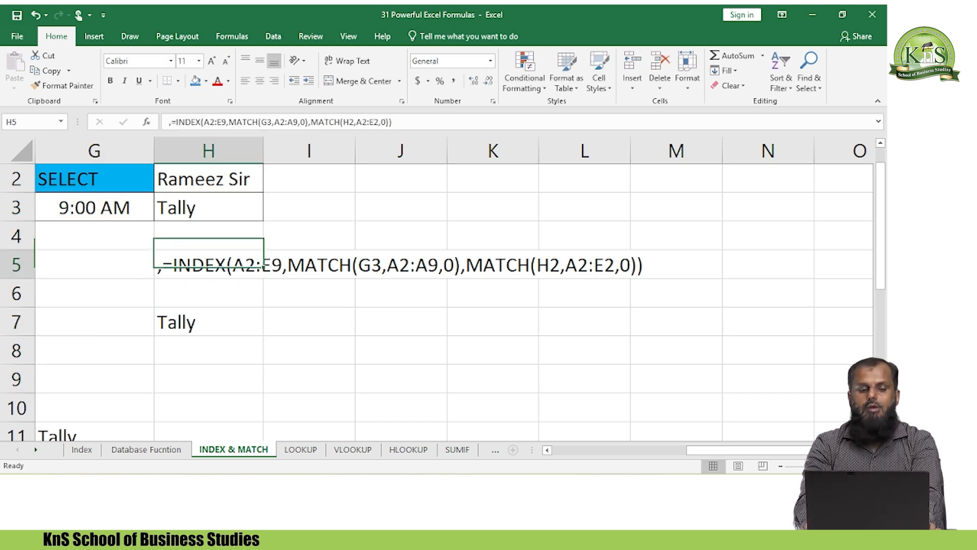
{"action": "key", "text": "Up"}
{"action": "key", "text": "Up"}
{"action": "key", "text": "Up"}
{"action": "key", "text": "Up"}
{"action": "key", "text": "Left"}
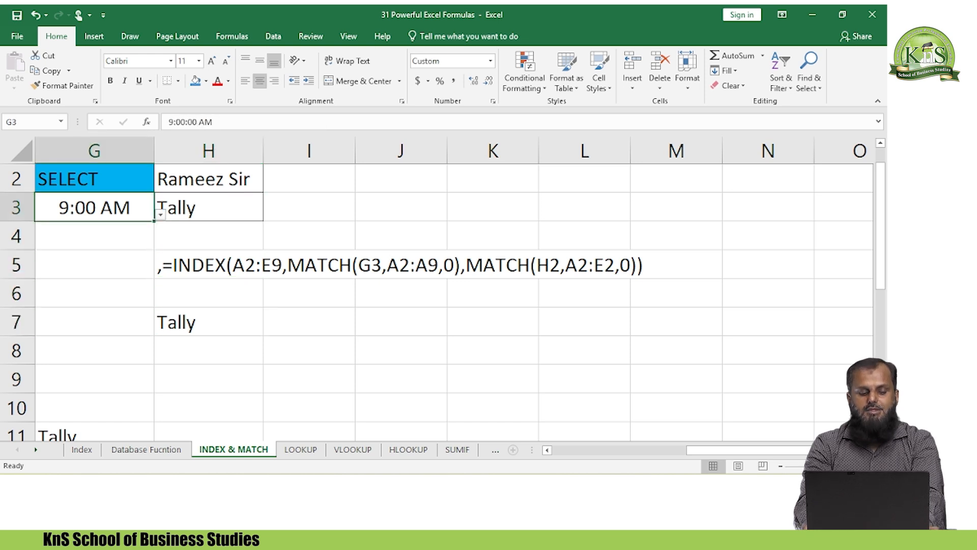
{"action": "key", "text": "alt+Down"}
{"action": "key", "text": "Down"}
{"action": "key", "text": "Down"}
{"action": "key", "text": "Down"}
{"action": "key", "text": "Up"}
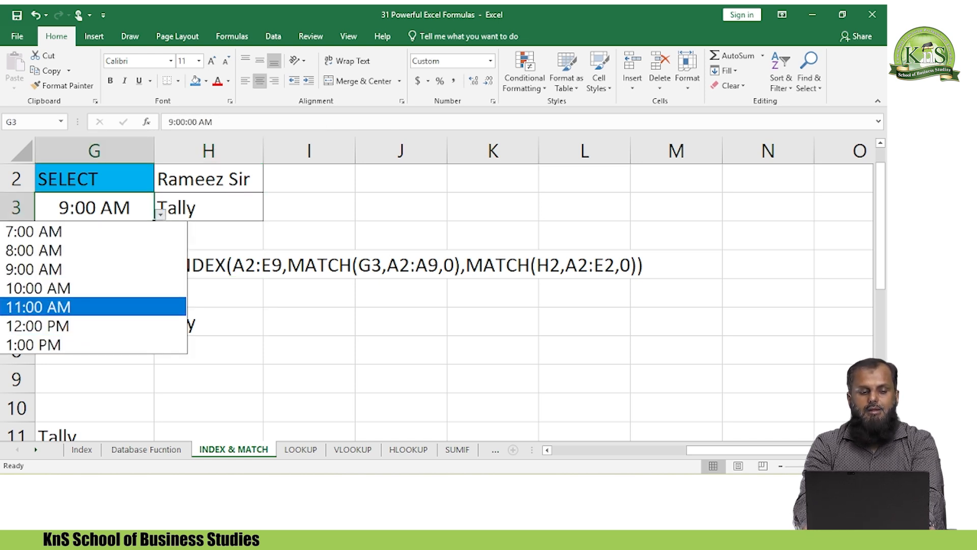
{"action": "key", "text": "Return"}
Step: Compare the results in H3 and H7 with the 11:00 AM row of the timetable
{"action": "key", "text": "Right"}
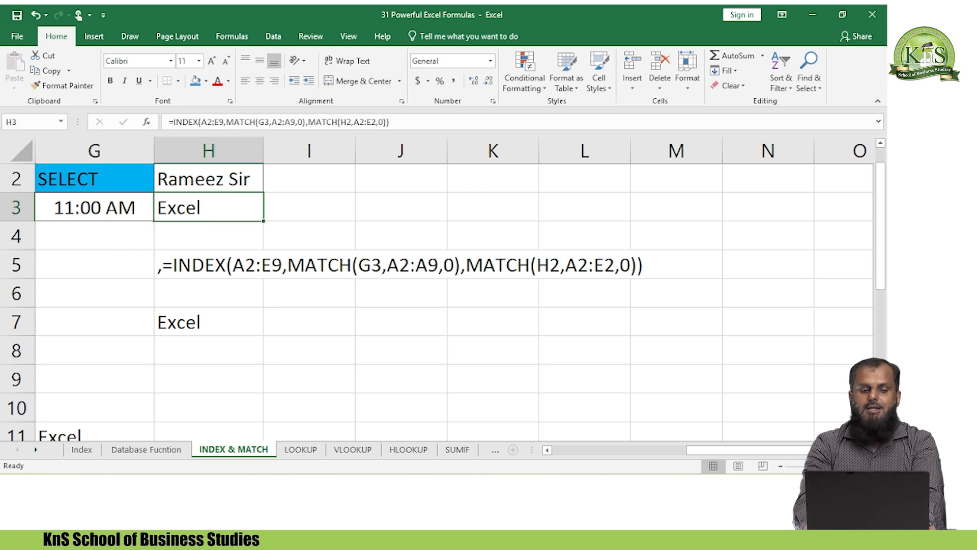
{"action": "key", "text": "Down"}
{"action": "key", "text": "Down"}
{"action": "key", "text": "Down"}
{"action": "key", "text": "Down"}
{"action": "key", "text": "Left"}
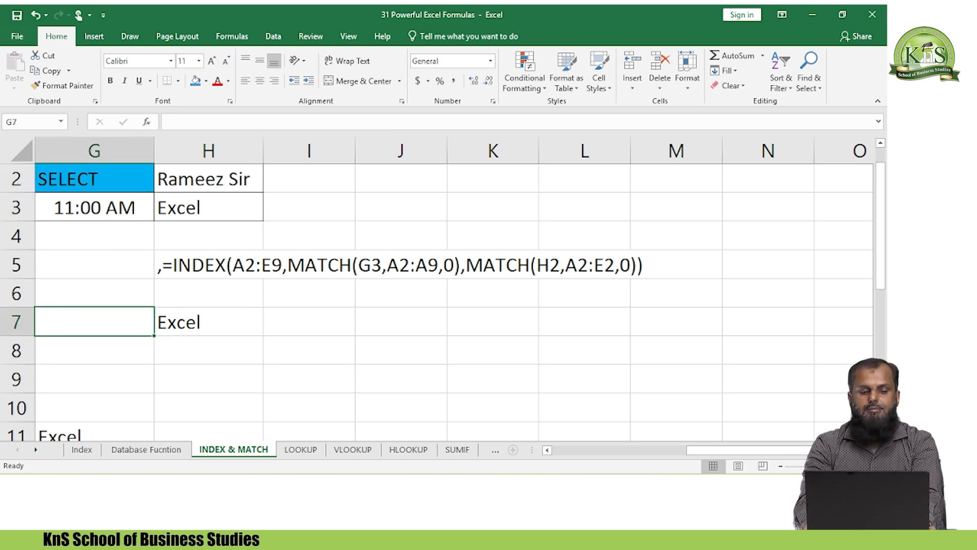
{"action": "key", "text": "Home"}
{"action": "key", "text": "Right"}
{"action": "key", "text": "Left"}
{"action": "key", "text": "Right"}
{"action": "key", "text": "Right"}
{"action": "key", "text": "Right"}
{"action": "key", "text": "Right"}
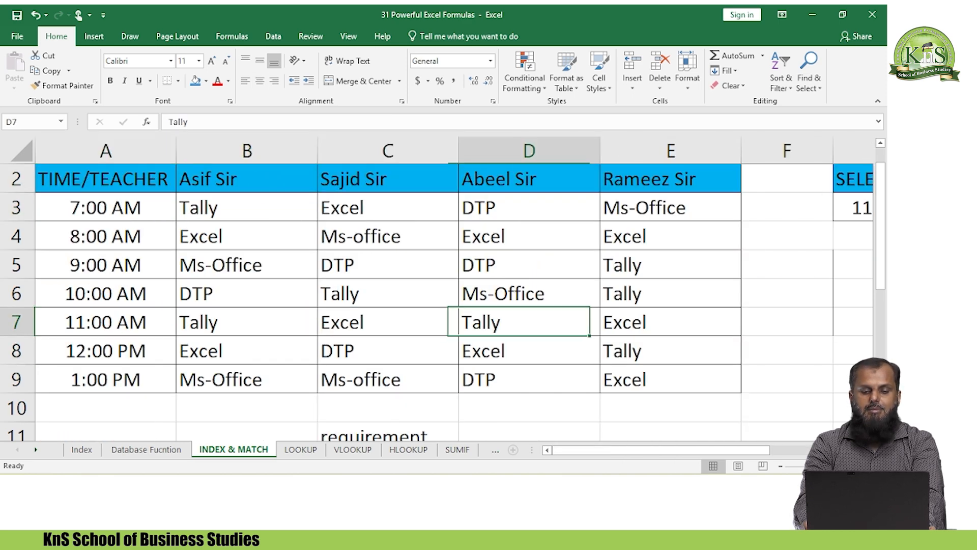
Step: Change the teacher selected in H2 to the one heading timetable column C
{"action": "key", "text": "Right"}
{"action": "key", "text": "Right"}
{"action": "key", "text": "Right"}
{"action": "key", "text": "Up"}
{"action": "key", "text": "Up"}
{"action": "key", "text": "Up"}
{"action": "key", "text": "Up"}
{"action": "key", "text": "Up"}
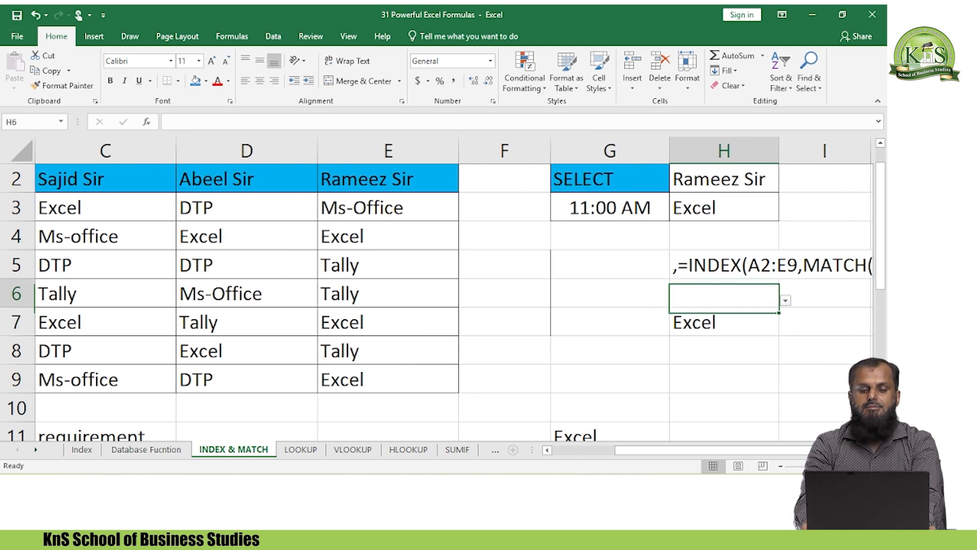
{"action": "key", "text": "alt+Down"}
{"action": "key", "text": "Up"}
{"action": "key", "text": "Up"}
{"action": "key", "text": "Down"}
{"action": "key", "text": "Up"}
{"action": "key", "text": "Return"}
Step: Set the lookup time in G3 to 7:00 AM
{"action": "key", "text": "Down"}
{"action": "key", "text": "Left"}
{"action": "key", "text": "alt+Down"}
{"action": "key", "text": "Up"}
{"action": "key", "text": "Up"}
{"action": "key", "text": "Up"}
{"action": "key", "text": "Up"}
{"action": "key", "text": "Return"}
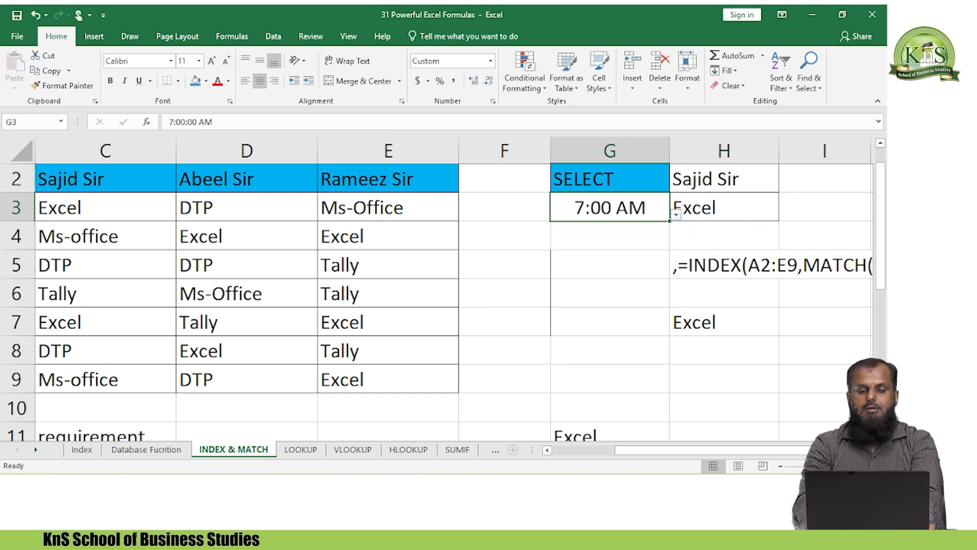
Step: Check the 7:00 AM row of the timetable against the subject returned for the selected teacher
{"action": "key", "text": "Left"}
{"action": "key", "text": "Left"}
{"action": "key", "text": "Left"}
{"action": "key", "text": "Left"}
{"action": "key", "text": "Left"}
{"action": "key", "text": "Left"}
{"action": "key", "text": "Right"}
{"action": "key", "text": "Left"}
{"action": "key", "text": "Right"}
{"action": "key", "text": "Right"}
{"action": "key", "text": "Right"}
{"action": "key", "text": "Left"}
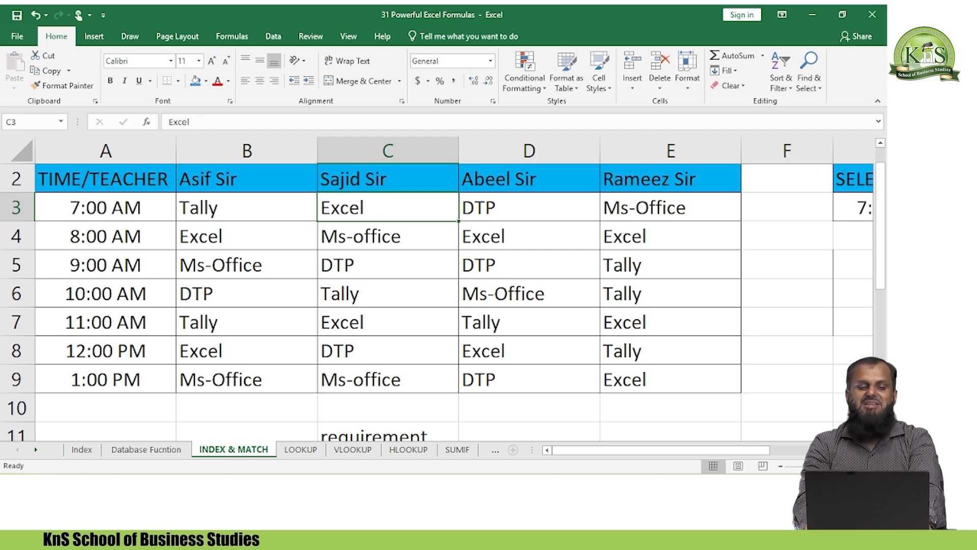
Step: Set the lookup time in G3 to 1:00 PM
{"action": "key", "text": "Down"}
{"action": "key", "text": "Right"}
{"action": "key", "text": "Right"}
{"action": "key", "text": "Right"}
{"action": "key", "text": "Right"}
{"action": "key", "text": "Right"}
{"action": "key", "text": "Up"}
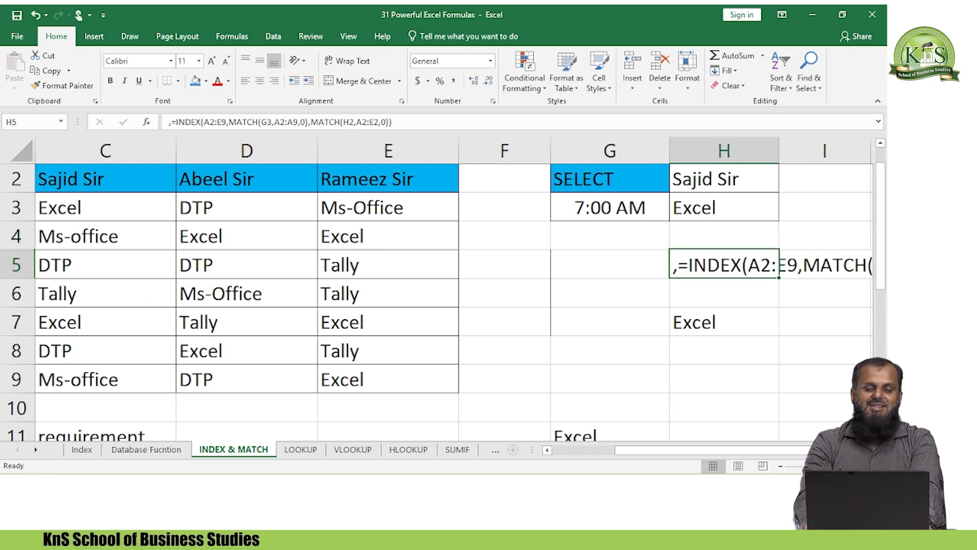
{"action": "key", "text": "Left"}
{"action": "key", "text": "alt+Down"}
{"action": "key", "text": "Down"}
{"action": "key", "text": "Down"}
{"action": "key", "text": "Down"}
{"action": "key", "text": "Down"}
{"action": "key", "text": "Down"}
{"action": "key", "text": "Down"}
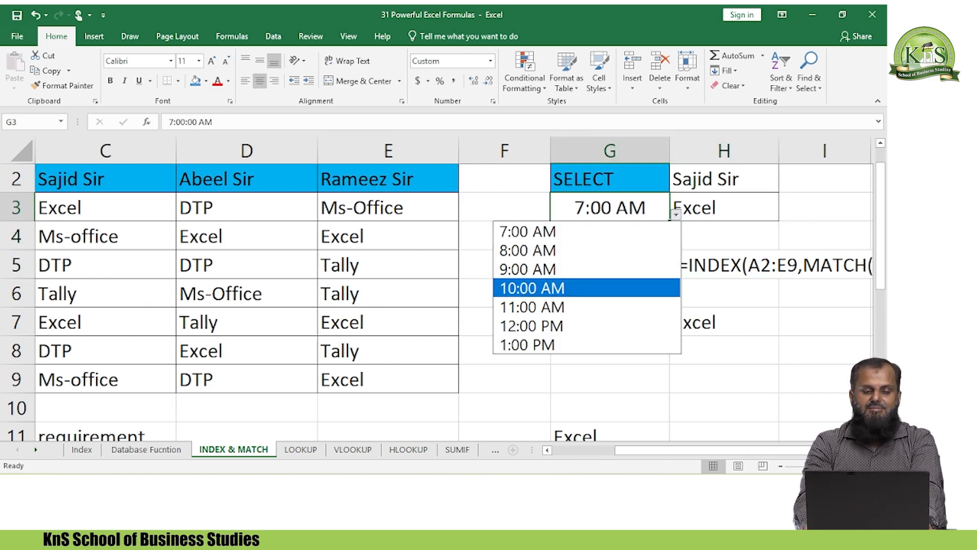
{"action": "key", "text": "Return"}
Step: Compare the formula results with the selected teacher's 1:00 PM entry in the timetable
{"action": "key", "text": "Right"}
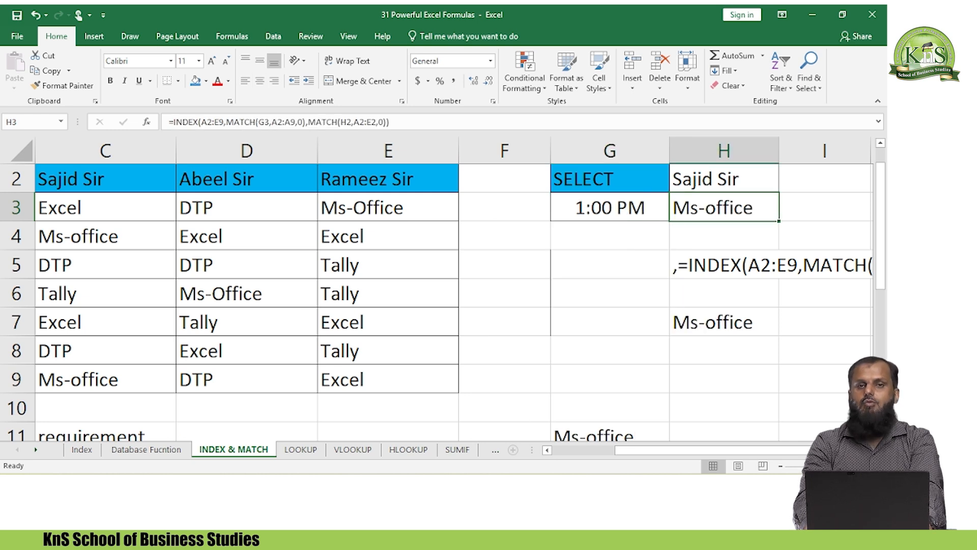
{"action": "key", "text": "Left"}
{"action": "key", "text": "Left"}
{"action": "key", "text": "Left"}
{"action": "key", "text": "Left"}
{"action": "key", "text": "Left"}
{"action": "key", "text": "Left"}
{"action": "key", "text": "Left"}
{"action": "key", "text": "Down"}
{"action": "key", "text": "Down"}
{"action": "key", "text": "Down"}
{"action": "key", "text": "Down"}
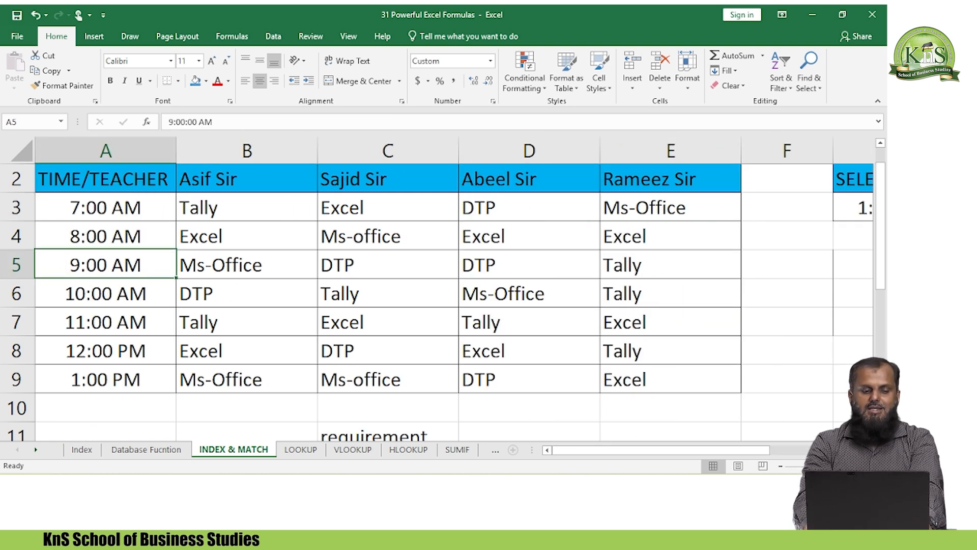
{"action": "key", "text": "Down"}
{"action": "key", "text": "Down"}
{"action": "key", "text": "Right"}
{"action": "key", "text": "Right"}
{"action": "key", "text": "Right"}
{"action": "key", "text": "Left"}
{"action": "key", "text": "Right"}
{"action": "key", "text": "Right"}
{"action": "key", "text": "Right"}
{"action": "key", "text": "Right"}
{"action": "key", "text": "Right"}
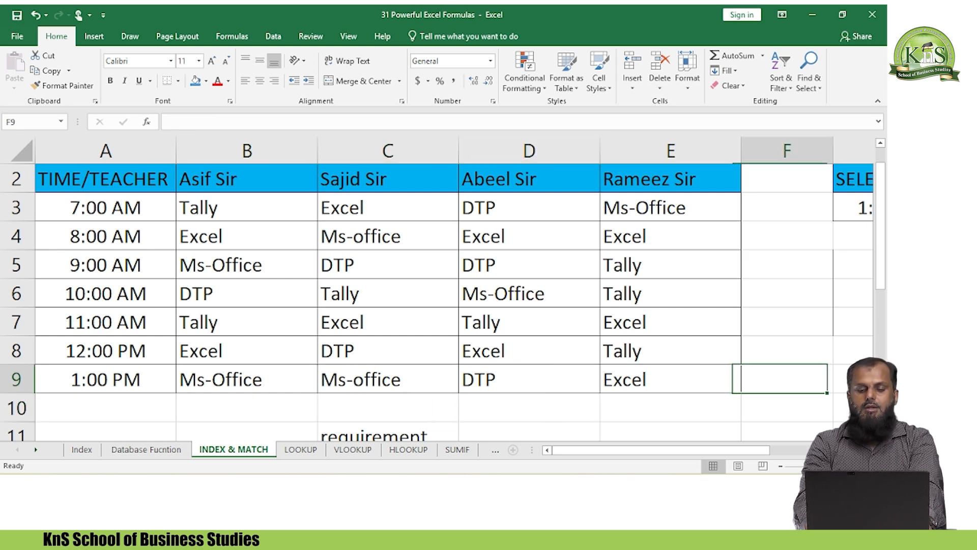
{"action": "key", "text": "Up"}
{"action": "key", "text": "Up"}
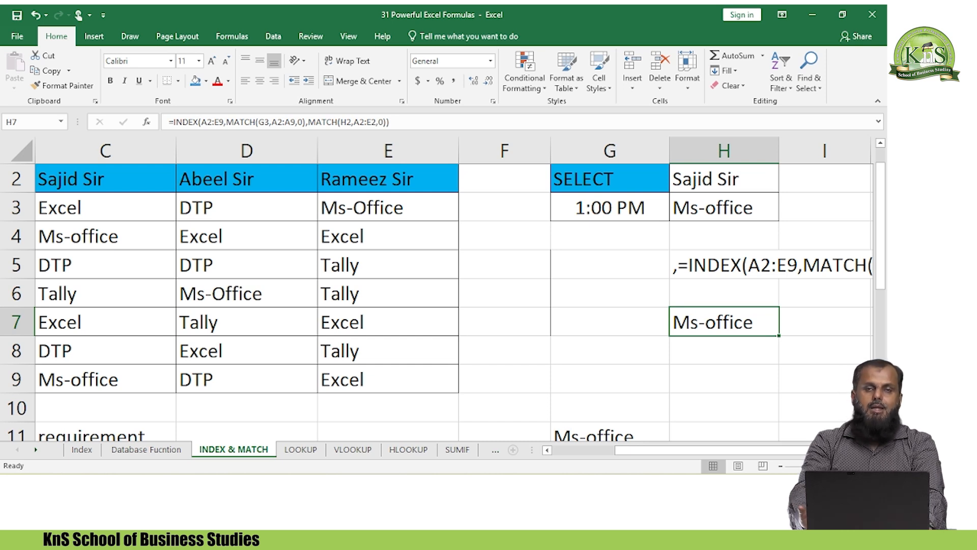
Step: Review the finished INDEX and MATCH formula in H7 with its referenced ranges highlighted
{"action": "key", "text": "Down"}
{"action": "key", "text": "Down"}
{"action": "key", "text": "Up"}
{"action": "key", "text": "Up"}
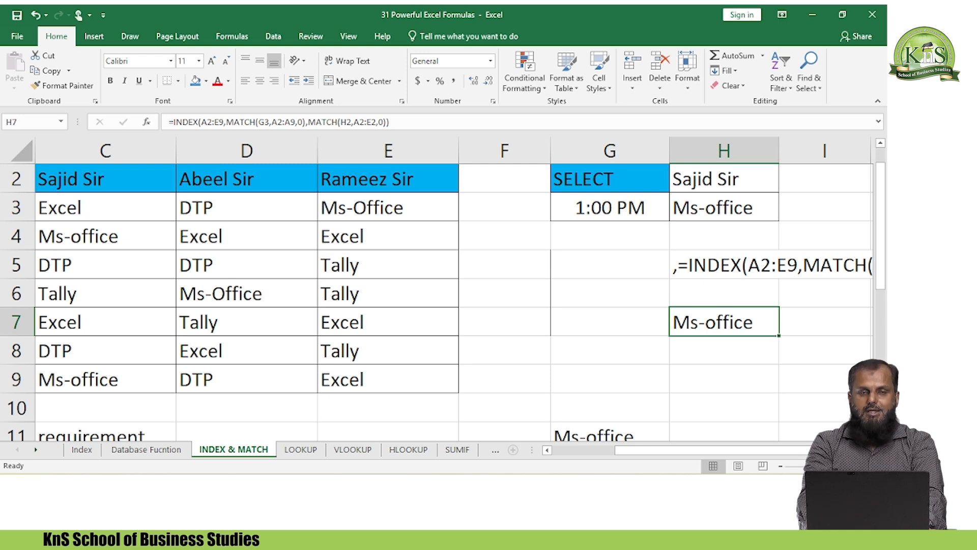
{"action": "key", "text": "Right"}
{"action": "key", "text": "Right"}
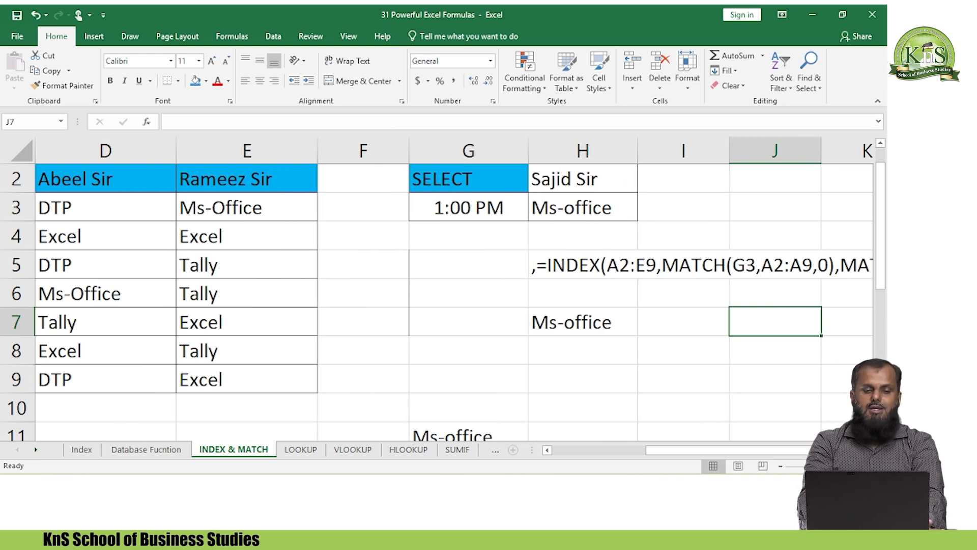
{"action": "key", "text": "Left"}
{"action": "key", "text": "Left"}
{"action": "key", "text": "F2"}
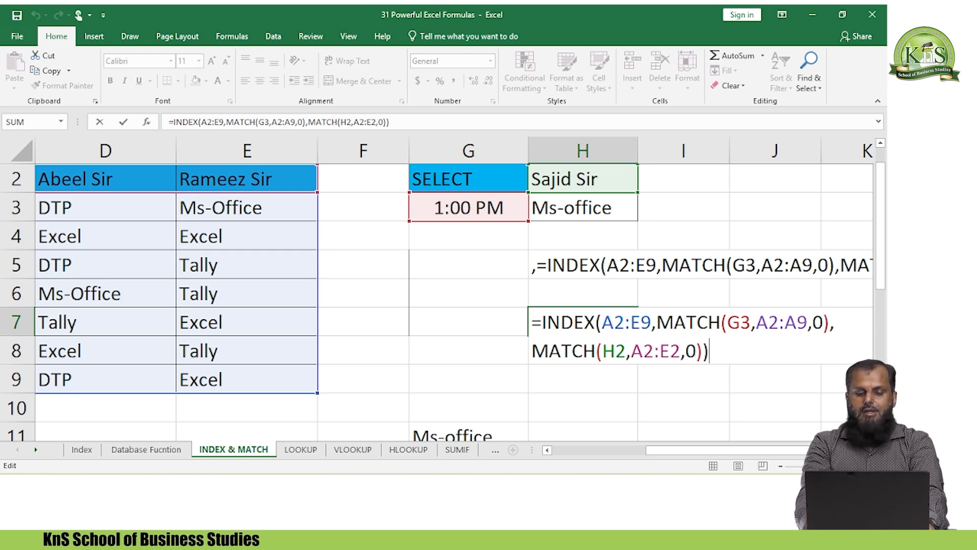
{"action": "key", "text": "ctrl+Return"}
Step: Read through the written-out INDEX and MATCH formula text in H5
{"action": "key", "text": "Up"}
{"action": "key", "text": "Up"}
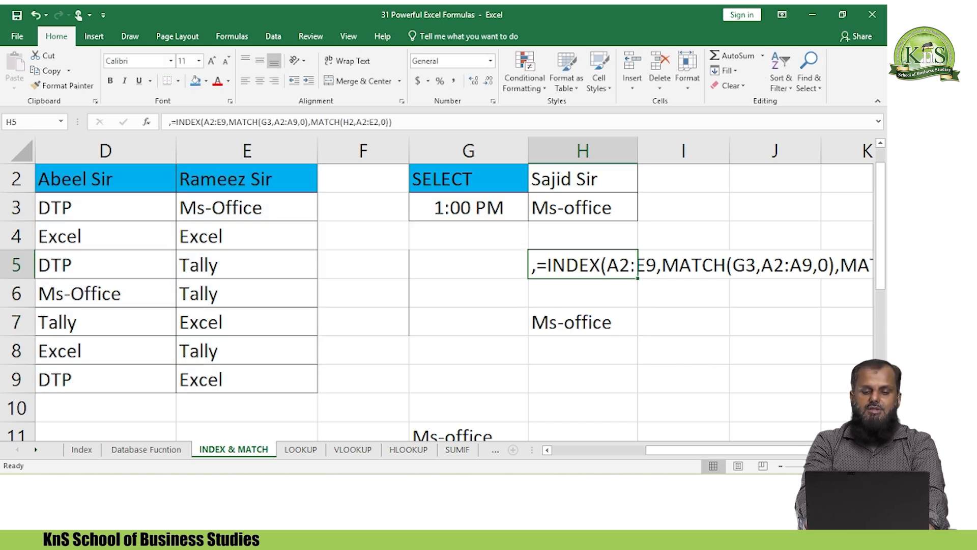
{"action": "key", "text": "Right"}
{"action": "key", "text": "Right"}
{"action": "key", "text": "Right"}
{"action": "key", "text": "Right"}
{"action": "key", "text": "Left"}
{"action": "key", "text": "Left"}
{"action": "key", "text": "Left"}
{"action": "key", "text": "Left"}
{"action": "key", "text": "Left"}
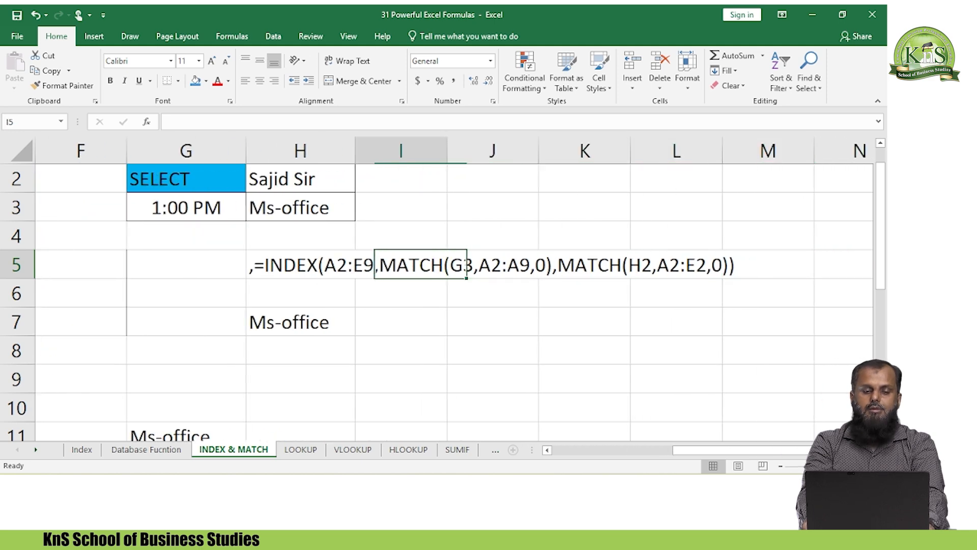
{"action": "key", "text": "Right"}
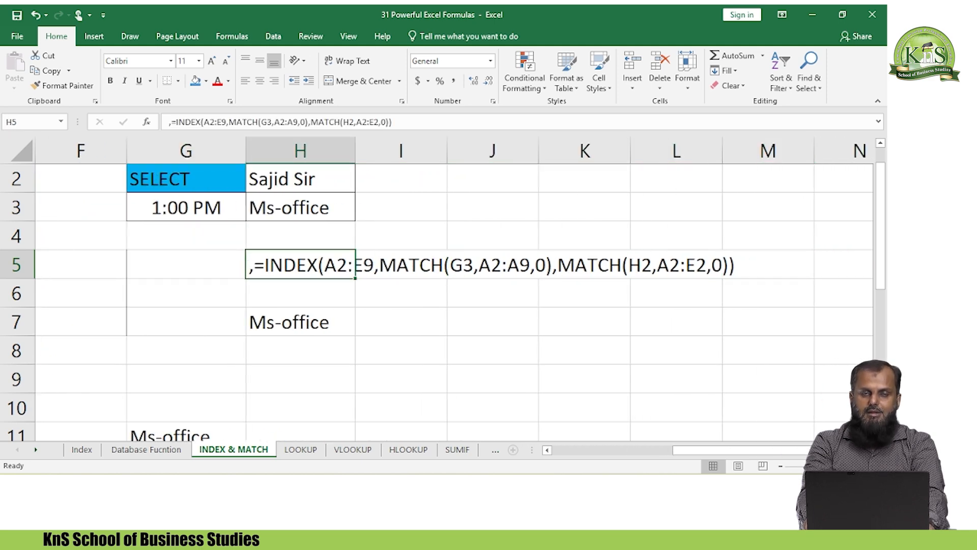
{"action": "key", "text": "Right"}
{"action": "key", "text": "Left"}
{"action": "key", "text": "Left"}
{"action": "key", "text": "Left"}
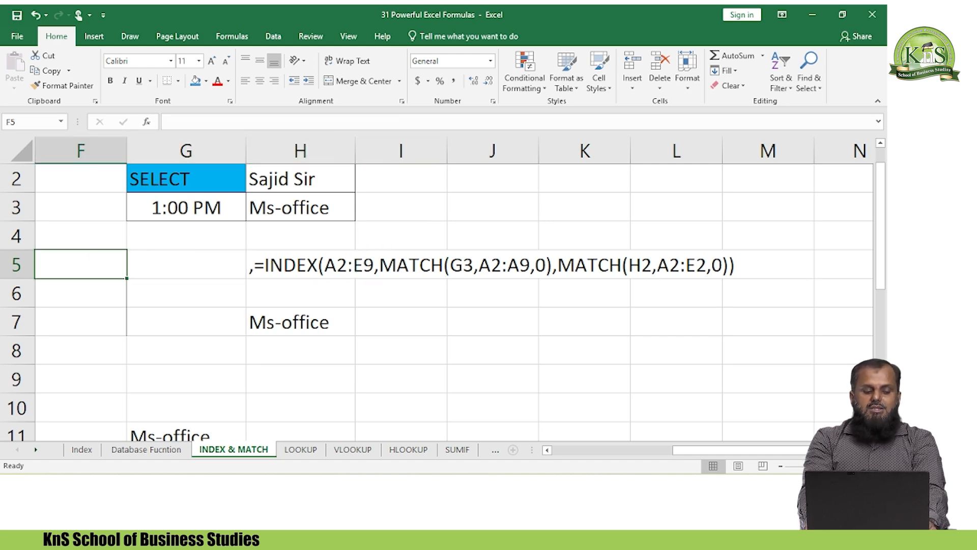
Step: Switch to the LOOKUP worksheet
{"action": "key", "text": "ctrl+Page_Down"}
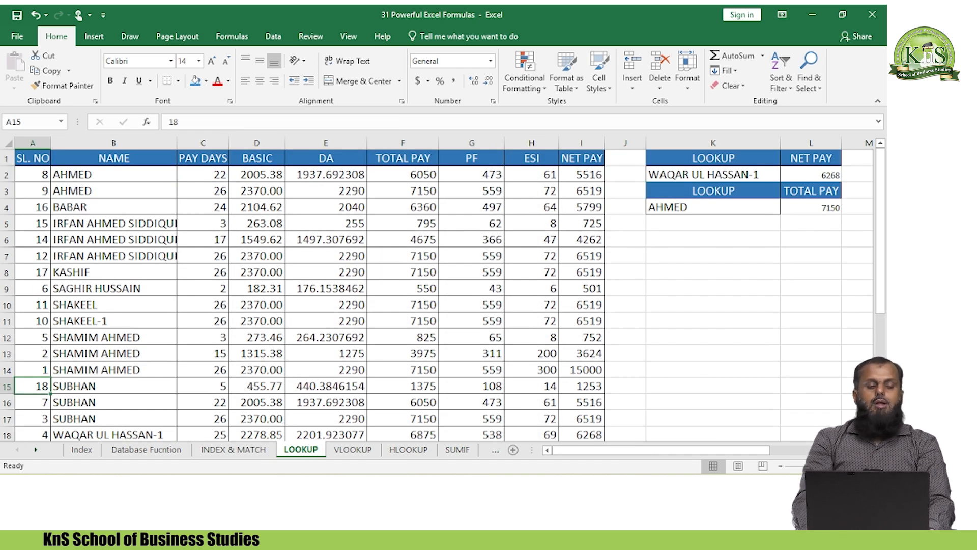
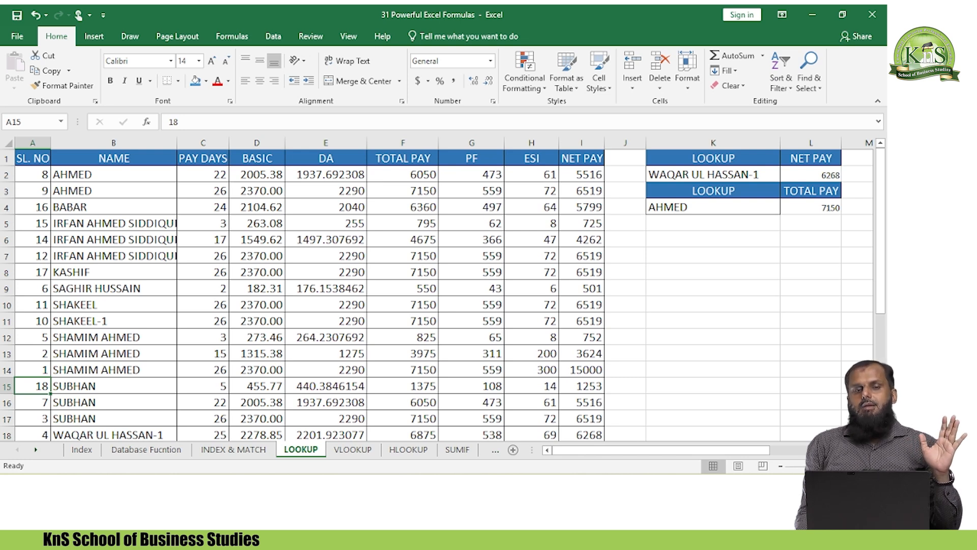
Step: Examine the payroll record in row 15 across its pay columns, then the names in the rows just below it
{"action": "key", "text": "Right"}
{"action": "key", "text": "Right"}
{"action": "key", "text": "Right"}
{"action": "key", "text": "Right"}
{"action": "key", "text": "Right"}
{"action": "key", "text": "Right"}
{"action": "key", "text": "Right"}
{"action": "key", "text": "Right"}
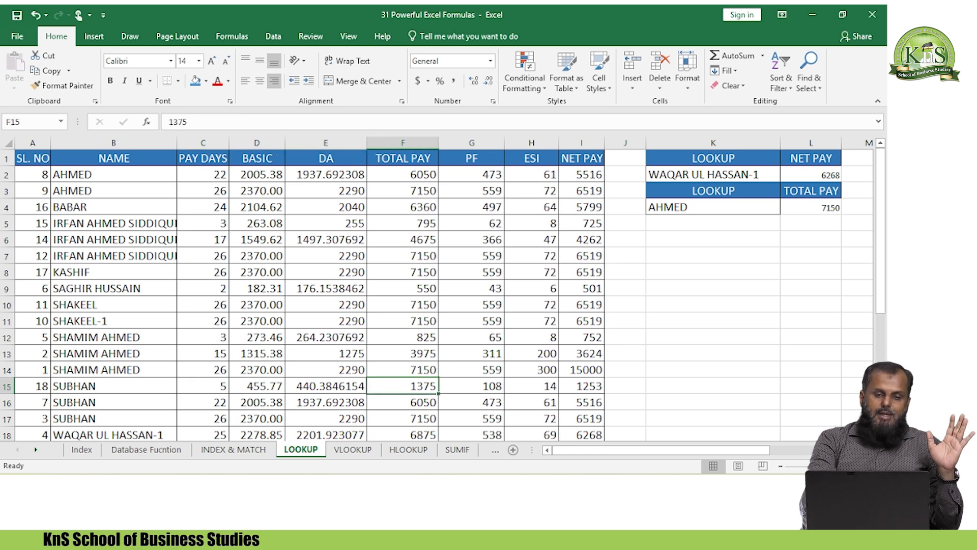
{"action": "key", "text": "Left"}
{"action": "key", "text": "Left"}
{"action": "key", "text": "Left"}
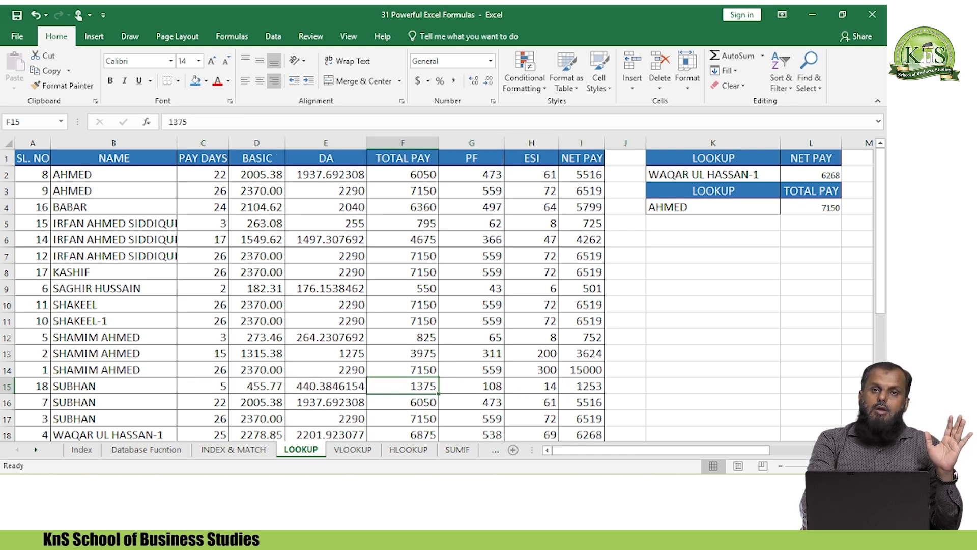
{"action": "key", "text": "Left"}
{"action": "key", "text": "Left"}
{"action": "key", "text": "Left"}
{"action": "key", "text": "Left"}
{"action": "key", "text": "Left"}
{"action": "key", "text": "Right"}
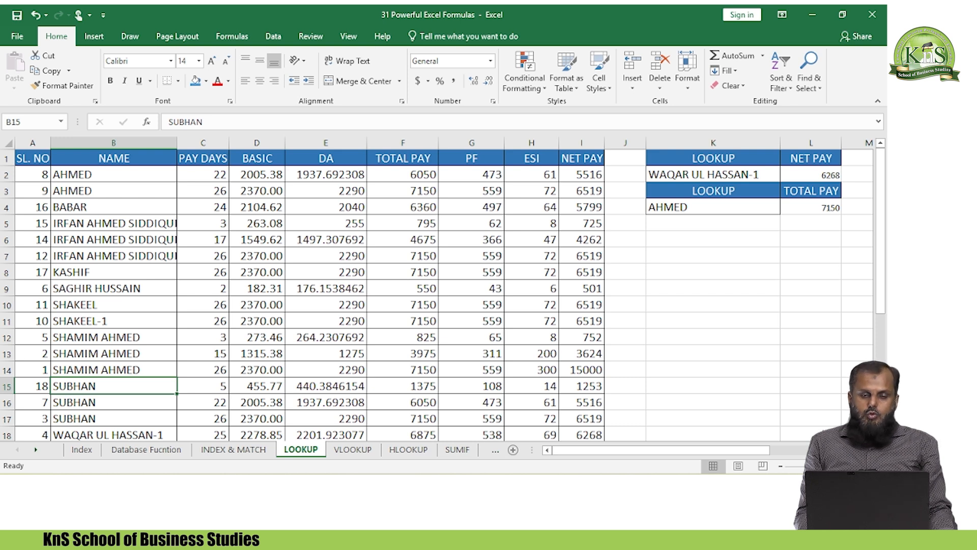
{"action": "key", "text": "Down"}
{"action": "key", "text": "Down"}
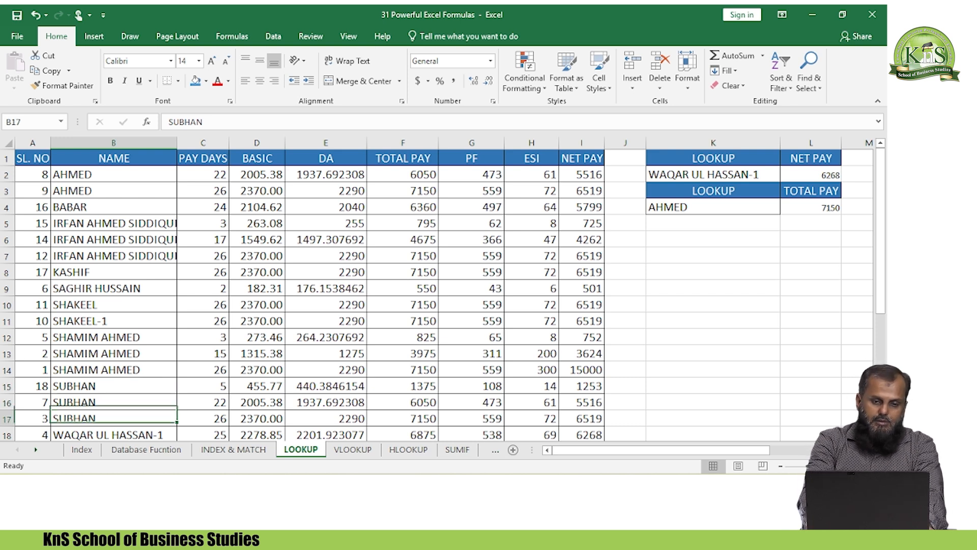
Step: Clear the existing LOOKUP formulas from the NET PAY cell L2 and the TOTAL PAY cell L4
{"action": "key", "text": "Left"}
{"action": "key", "text": "Up"}
{"action": "key", "text": "Up"}
{"action": "key", "text": "Up"}
{"action": "key", "text": "Up"}
{"action": "key", "text": "Up"}
{"action": "key", "text": "Up"}
{"action": "key", "text": "Up"}
{"action": "key", "text": "Up"}
{"action": "key", "text": "Up"}
{"action": "key", "text": "Up"}
{"action": "key", "text": "Up"}
{"action": "key", "text": "Up"}
{"action": "key", "text": "Up"}
{"action": "key", "text": "Up"}
{"action": "key", "text": "Up"}
{"action": "key", "text": "Up"}
{"action": "key", "text": "Right"}
{"action": "key", "text": "Right"}
{"action": "key", "text": "Right"}
{"action": "key", "text": "Right"}
{"action": "key", "text": "Right"}
{"action": "key", "text": "Right"}
{"action": "key", "text": "Right"}
{"action": "key", "text": "Right"}
{"action": "key", "text": "Right"}
{"action": "key", "text": "Right"}
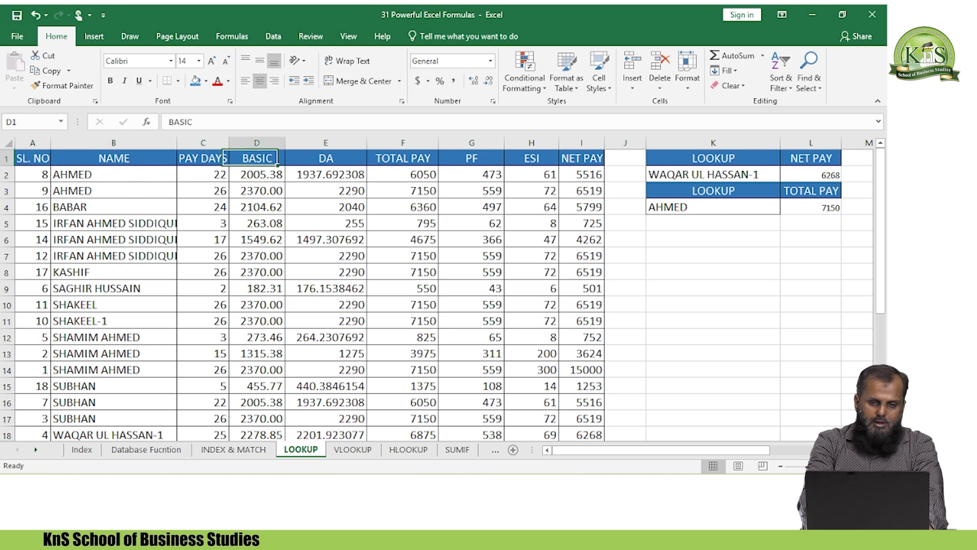
{"action": "key", "text": "Right"}
{"action": "key", "text": "Down"}
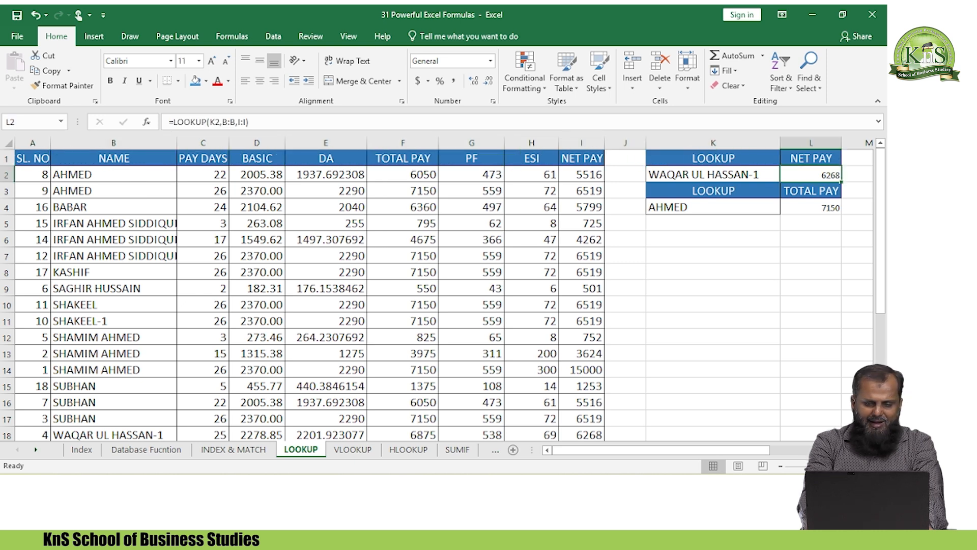
{"action": "key", "text": "Down"}
{"action": "key", "text": "Down"}
{"action": "key", "text": "Delete"}
Step: Review the lookup names and the NET PAY and TOTAL PAY result cells in K1:L4
{"action": "key", "text": "Left"}
{"action": "key", "text": "Left"}
{"action": "key", "text": "Right"}
{"action": "key", "text": "Right"}
{"action": "key", "text": "Up"}
{"action": "key", "text": "Up"}
{"action": "key", "text": "Up"}
{"action": "key", "text": "Left"}
{"action": "key", "text": "Right"}
{"action": "key", "text": "Down"}
{"action": "key", "text": "Down"}
{"action": "key", "text": "Down"}
{"action": "key", "text": "Left"}
{"action": "key", "text": "Right"}
{"action": "key", "text": "Right"}
{"action": "key", "text": "Up"}
{"action": "key", "text": "Up"}
{"action": "key", "text": "Left"}
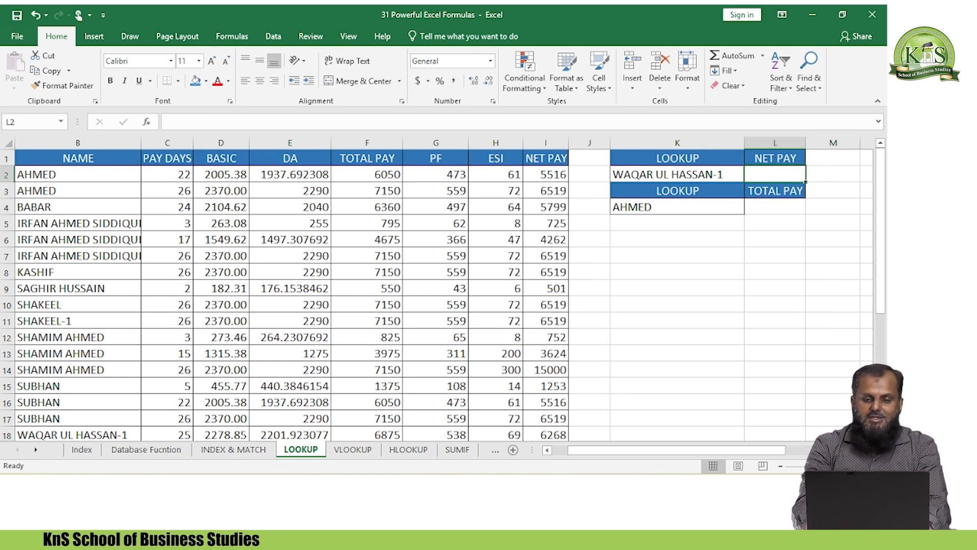
Step: Start a LOOKUP formula in L2 with the name in K2 as the lookup value
{"action": "type", "text": "="}
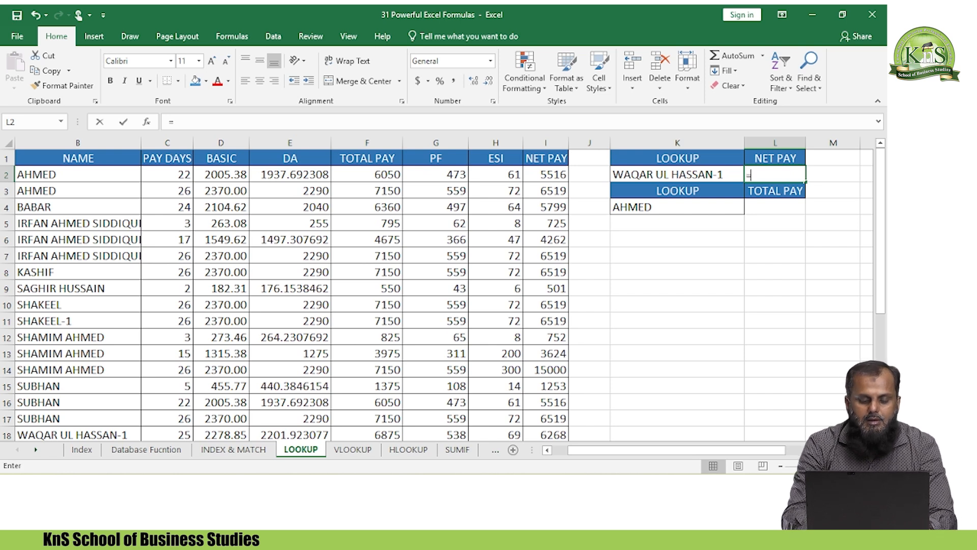
{"action": "type", "text": "LOOKUP("}
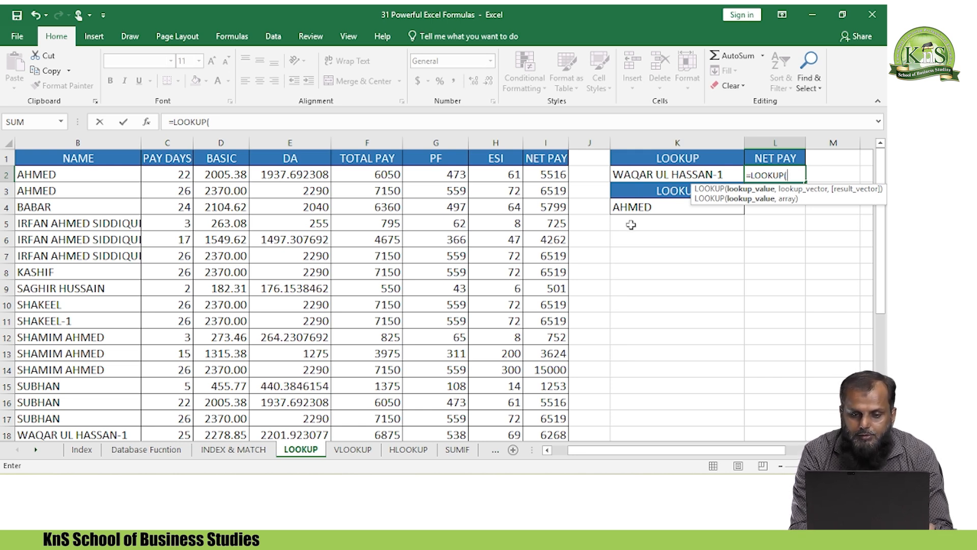
{"action": "left_click", "coordinate": [684, 171]}
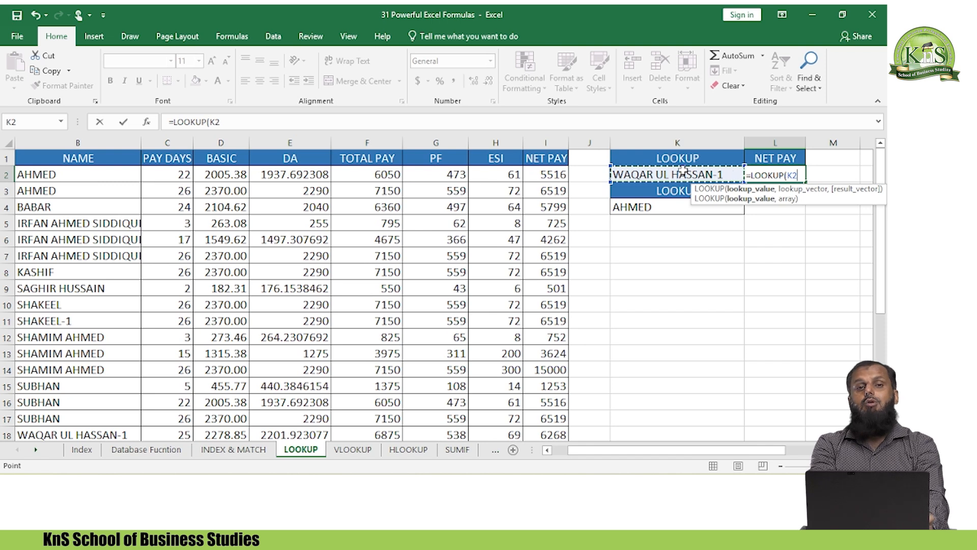
{"action": "type", "text": ","}
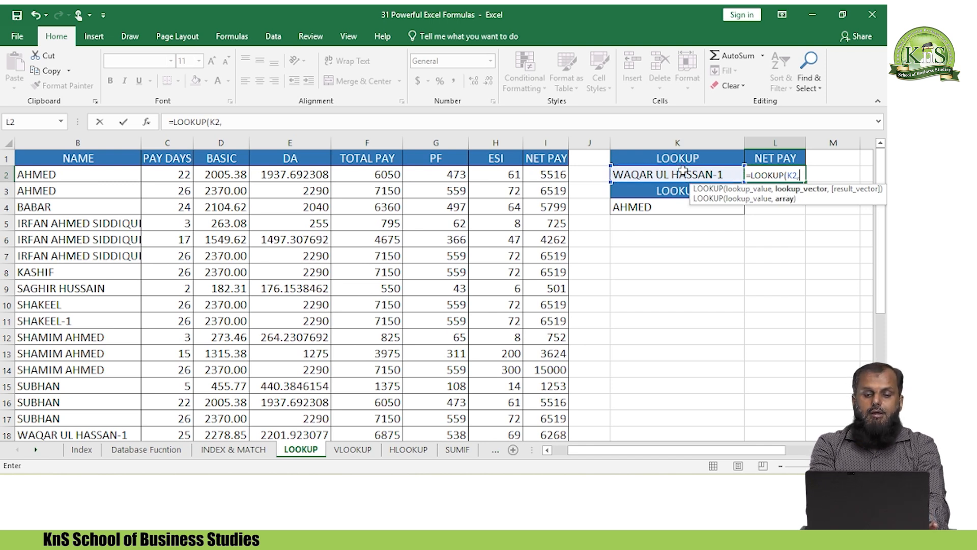
{"action": "left_click", "coordinate": [102, 153]}
{"action": "key", "text": "ctrl+shift+Down"}
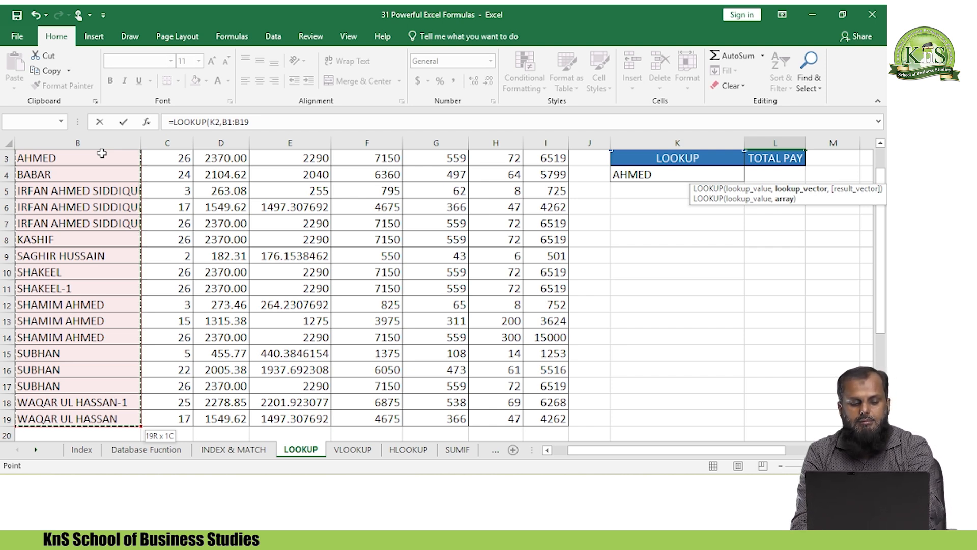
{"action": "left_click", "coordinate": [102, 153]}
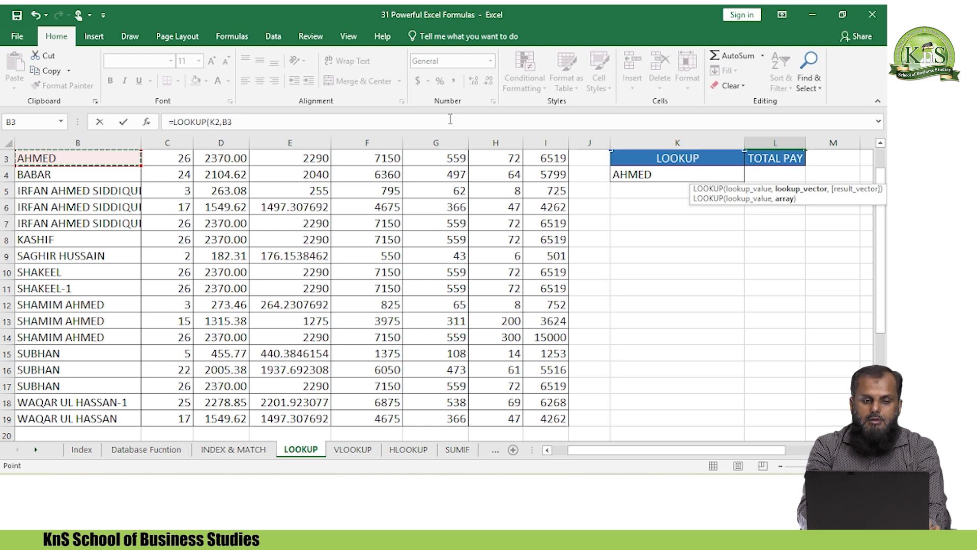
{"action": "left_click", "coordinate": [707, 173]}
{"action": "scroll", "coordinate": [708, 173], "scroll_direction": "up", "scroll_amount": 1}
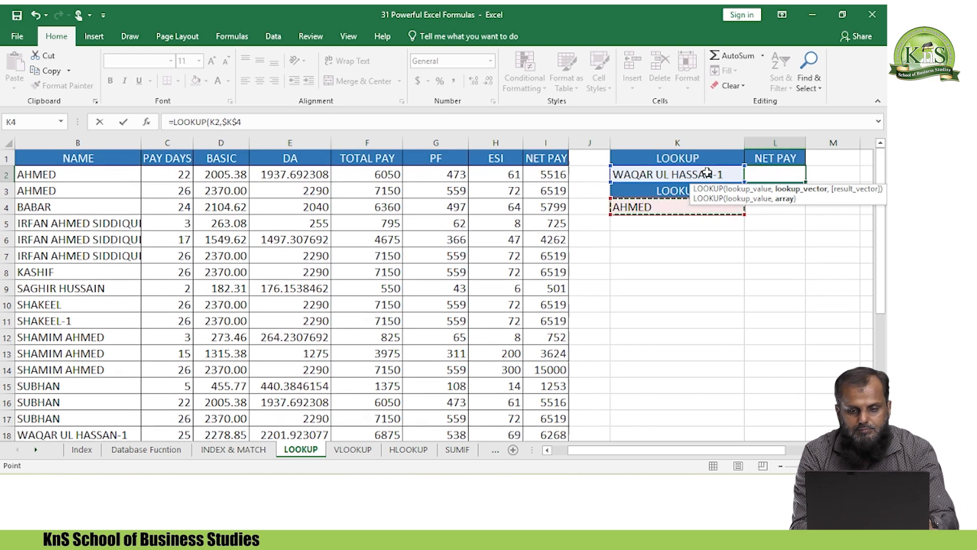
{"action": "key", "text": "F4"}
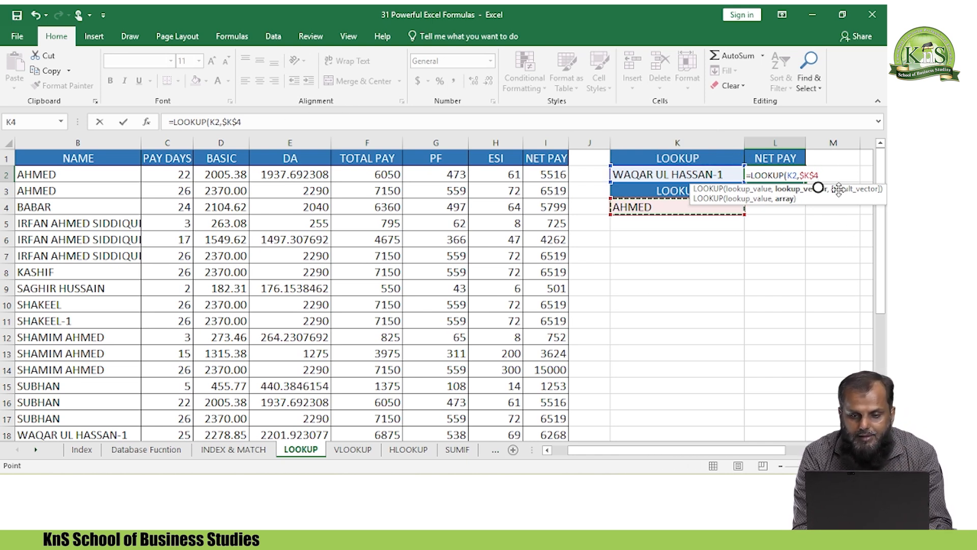
{"action": "left_click", "coordinate": [829, 176]}
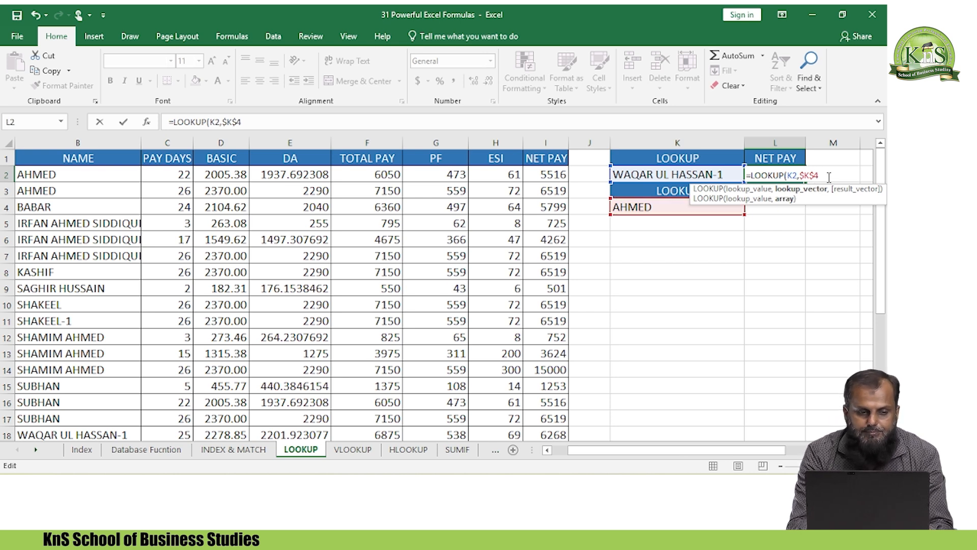
{"action": "key", "text": "BackSpace"}
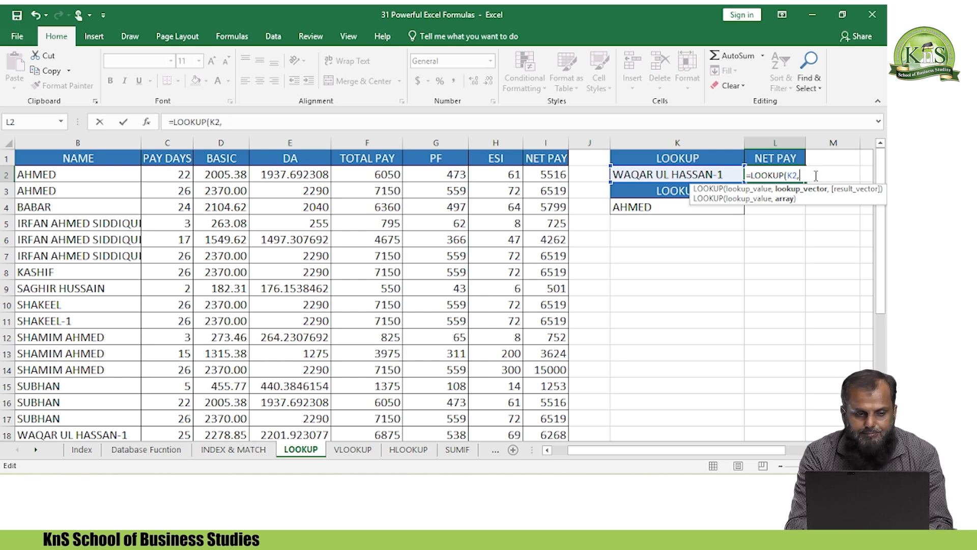
Step: Set the formula's lookup vector to the employee names as the absolute range $B$2:$B$19
{"action": "left_click", "coordinate": [91, 172]}
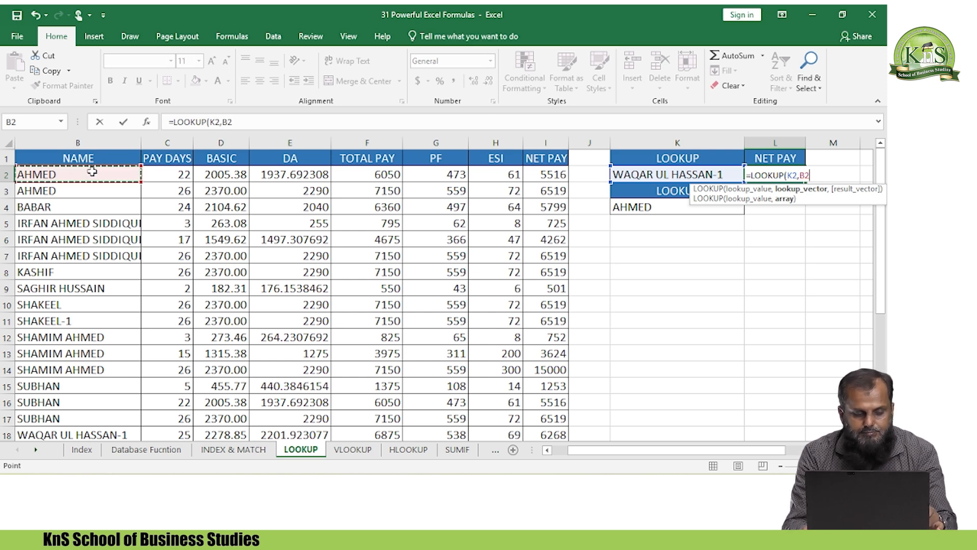
{"action": "key", "text": "ctrl+shift+Down"}
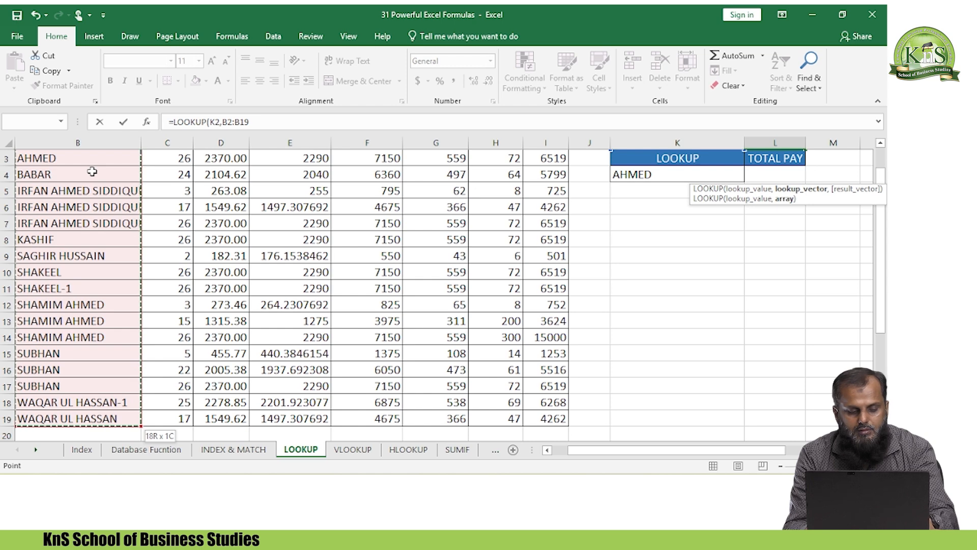
{"action": "key", "text": "F4"}
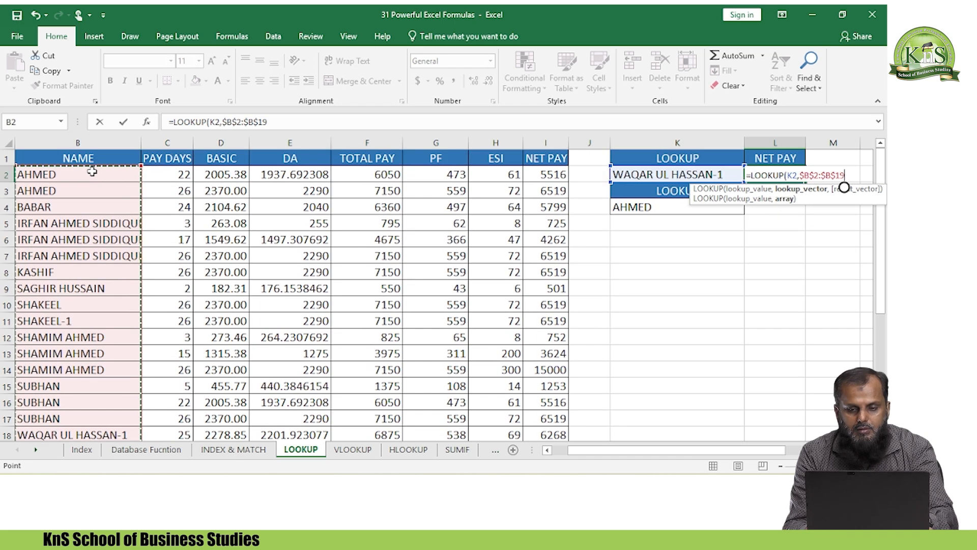
{"action": "type", "text": ","}
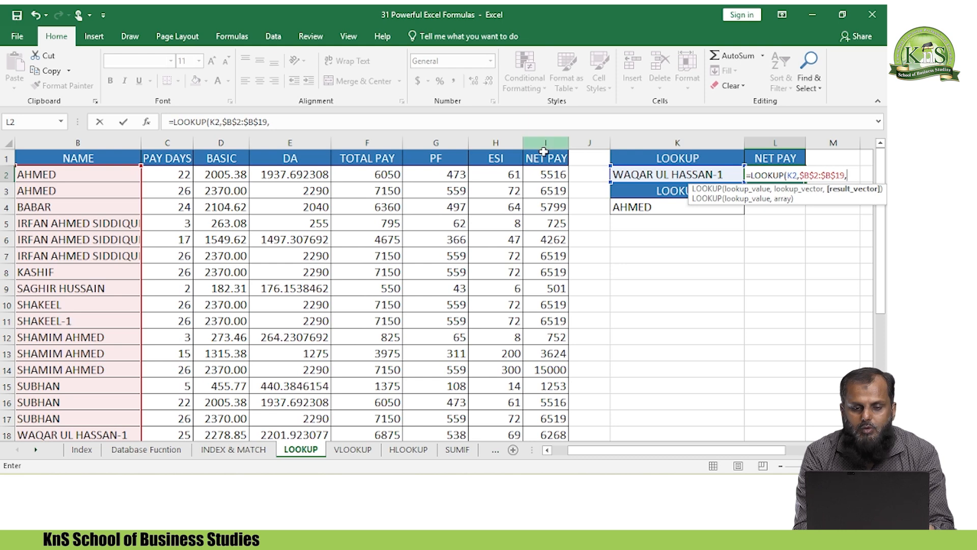
Step: Add the NET PAY column I1:I19 as the result vector and complete the LOOKUP formula
{"action": "key", "text": "ctrl+shift+Down"}
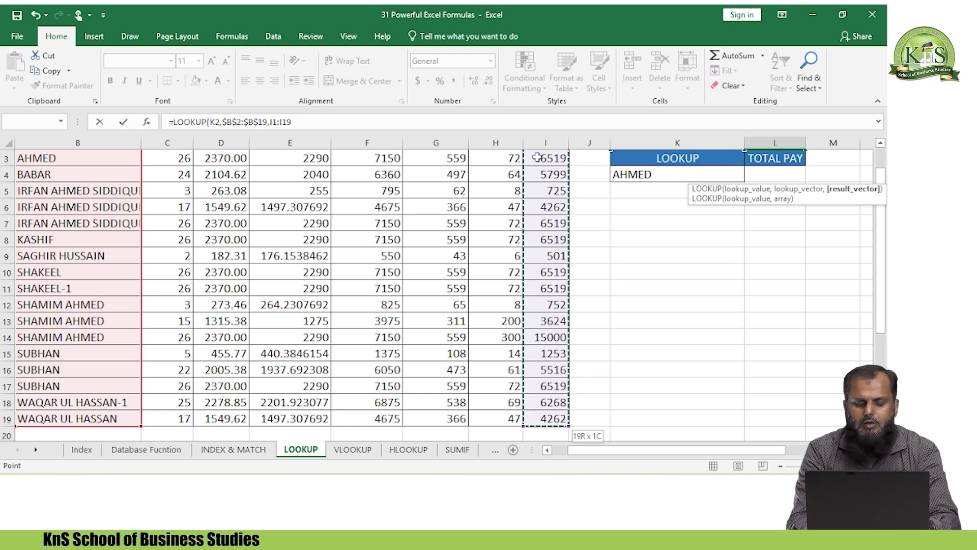
{"action": "type", "text": ")"}
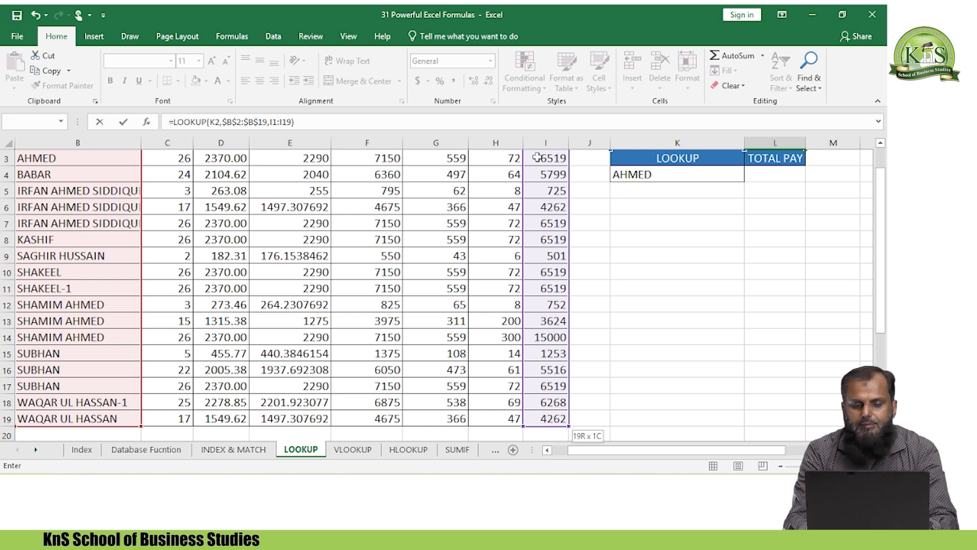
{"action": "key", "text": "Return"}
{"action": "scroll", "coordinate": [537, 158], "scroll_direction": "up", "scroll_amount": 1}
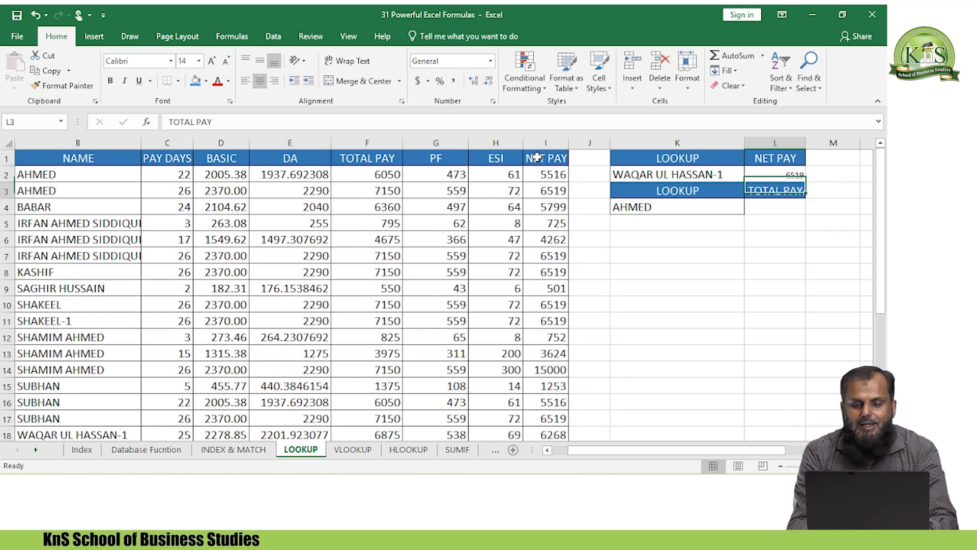
Step: Check the LOOKUP formula and its result in L2 against the lookup name in K2 and the payroll table
{"action": "key", "text": "Left"}
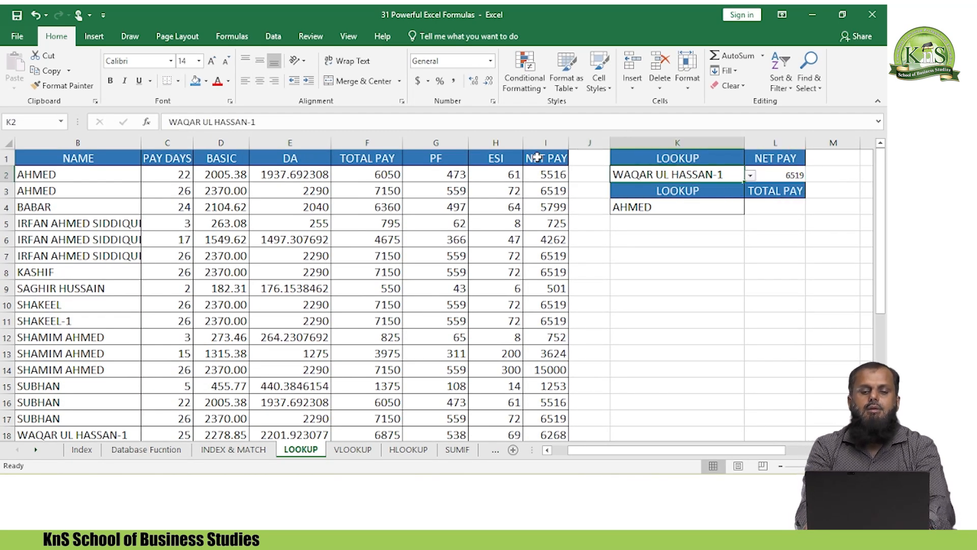
{"action": "key", "text": "Right"}
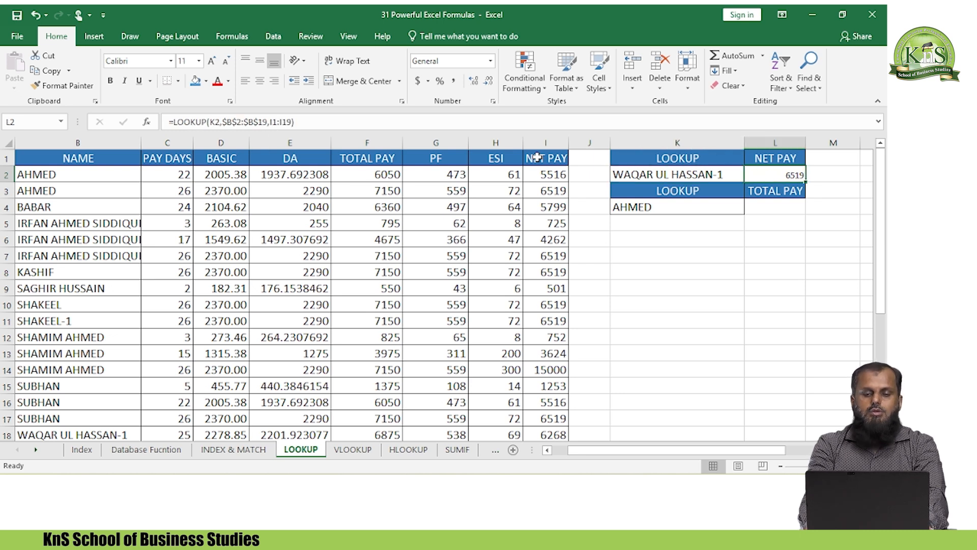
{"action": "key", "text": "Down"}
{"action": "key", "text": "Up"}
{"action": "key", "text": "Left"}
{"action": "key", "text": "Left"}
{"action": "key", "text": "Left"}
{"action": "key", "text": "Left"}
{"action": "key", "text": "Left"}
{"action": "key", "text": "Left"}
{"action": "key", "text": "Left"}
{"action": "key", "text": "Left"}
{"action": "key", "text": "Left"}
{"action": "key", "text": "Left"}
{"action": "key", "text": "Left"}
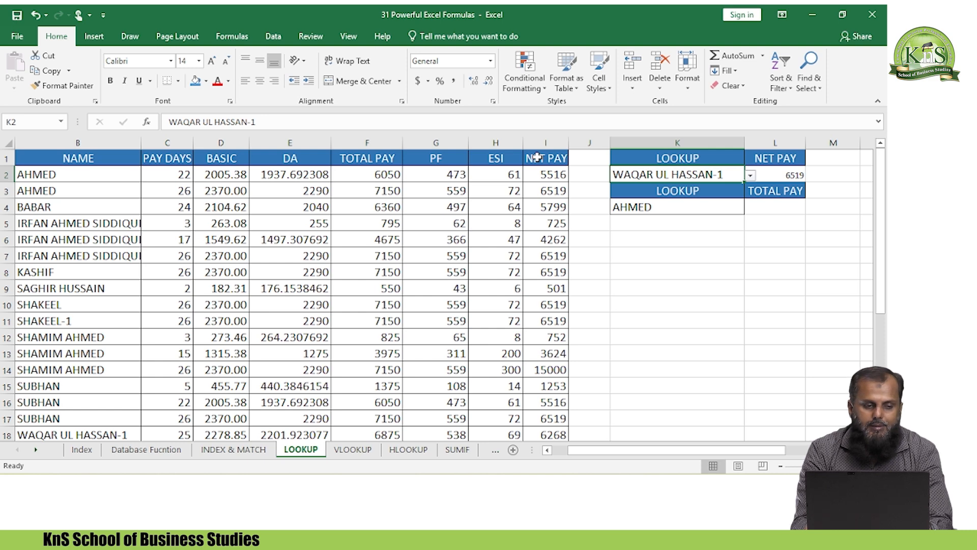
Step: Look through the payroll table for the record matching the lookup name in K2
{"action": "key", "text": "Down"}
{"action": "key", "text": "Down"}
{"action": "key", "text": "Down"}
{"action": "key", "text": "Down"}
{"action": "key", "text": "Down"}
{"action": "key", "text": "Down"}
{"action": "key", "text": "Down"}
{"action": "key", "text": "Down"}
{"action": "key", "text": "Down"}
{"action": "key", "text": "Down"}
{"action": "key", "text": "Down"}
{"action": "key", "text": "Down"}
{"action": "key", "text": "Down"}
{"action": "key", "text": "Down"}
{"action": "key", "text": "Down"}
{"action": "key", "text": "Down"}
{"action": "key", "text": "Down"}
{"action": "key", "text": "Down"}
{"action": "key", "text": "Down"}
{"action": "key", "text": "Down"}
{"action": "key", "text": "Down"}
{"action": "key", "text": "Down"}
{"action": "key", "text": "Down"}
{"action": "key", "text": "Down"}
{"action": "key", "text": "Down"}
{"action": "key", "text": "Down"}
{"action": "key", "text": "Down"}
{"action": "key", "text": "Down"}
{"action": "key", "text": "Down"}
{"action": "key", "text": "Down"}
{"action": "key", "text": "Down"}
{"action": "key", "text": "Down"}
{"action": "key", "text": "Up"}
{"action": "key", "text": "Up"}
{"action": "key", "text": "Up"}
{"action": "key", "text": "Up"}
{"action": "key", "text": "Up"}
{"action": "key", "text": "Up"}
{"action": "key", "text": "Up"}
{"action": "key", "text": "Up"}
{"action": "key", "text": "Up"}
{"action": "key", "text": "Up"}
{"action": "key", "text": "Up"}
{"action": "key", "text": "Up"}
{"action": "key", "text": "Up"}
{"action": "key", "text": "Up"}
{"action": "key", "text": "Up"}
{"action": "key", "text": "Right"}
{"action": "key", "text": "Right"}
{"action": "key", "text": "Up"}
{"action": "key", "text": "Up"}
{"action": "key", "text": "Up"}
{"action": "key", "text": "Up"}
{"action": "key", "text": "Up"}
{"action": "key", "text": "Up"}
{"action": "key", "text": "Up"}
{"action": "key", "text": "Up"}
{"action": "key", "text": "Down"}
{"action": "key", "text": "Down"}
{"action": "key", "text": "Down"}
{"action": "key", "text": "Down"}
{"action": "key", "text": "Down"}
{"action": "key", "text": "Down"}
{"action": "key", "text": "Left"}
{"action": "key", "text": "Right"}
{"action": "key", "text": "Right"}
{"action": "key", "text": "Right"}
{"action": "key", "text": "Right"}
{"action": "key", "text": "Right"}
{"action": "key", "text": "Right"}
{"action": "key", "text": "Right"}
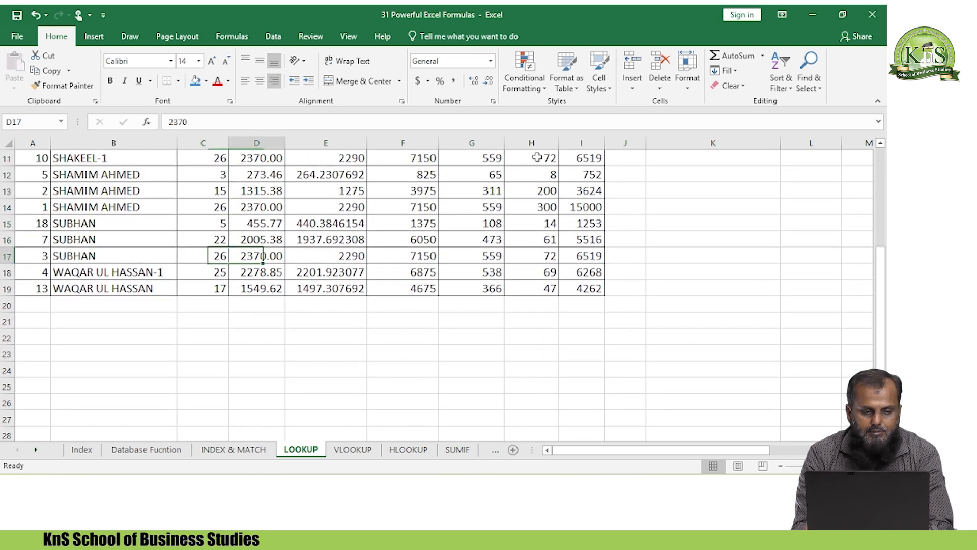
Step: Compare the last payroll rows and follow row 18 across to its NET PAY value in I18
{"action": "key", "text": "Left"}
{"action": "key", "text": "Left"}
{"action": "key", "text": "Left"}
{"action": "key", "text": "Left"}
{"action": "key", "text": "Left"}
{"action": "key", "text": "Left"}
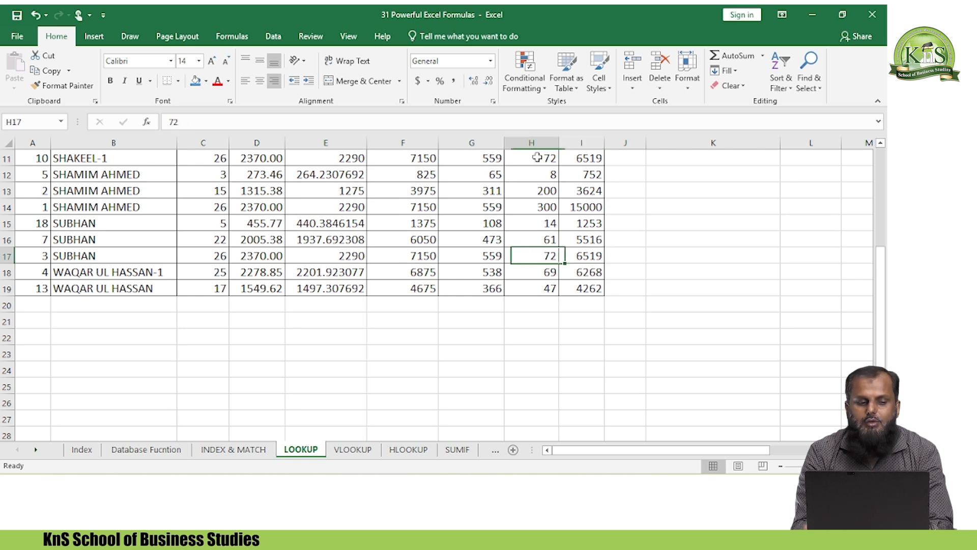
{"action": "key", "text": "Right"}
{"action": "key", "text": "Down"}
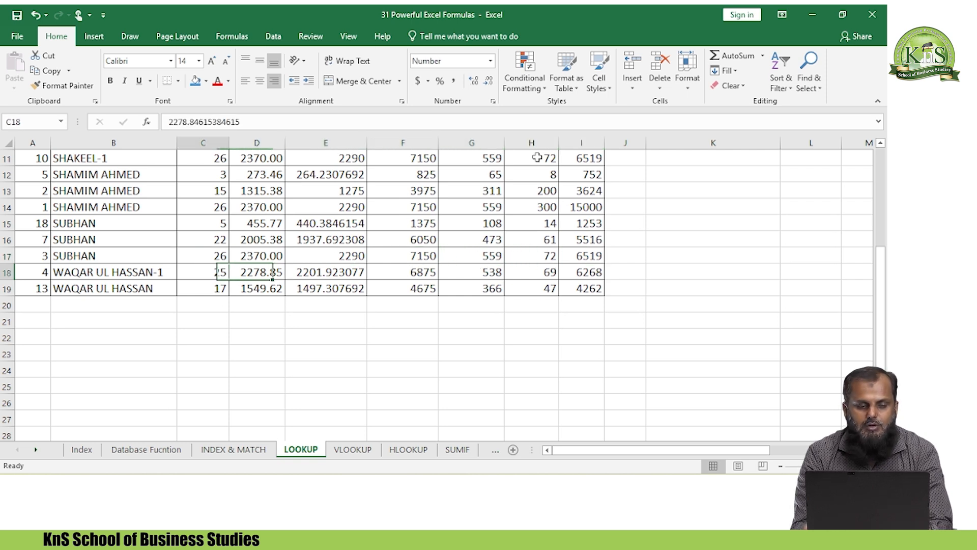
{"action": "key", "text": "Right"}
{"action": "key", "text": "Right"}
{"action": "key", "text": "Right"}
{"action": "key", "text": "Right"}
{"action": "key", "text": "Right"}
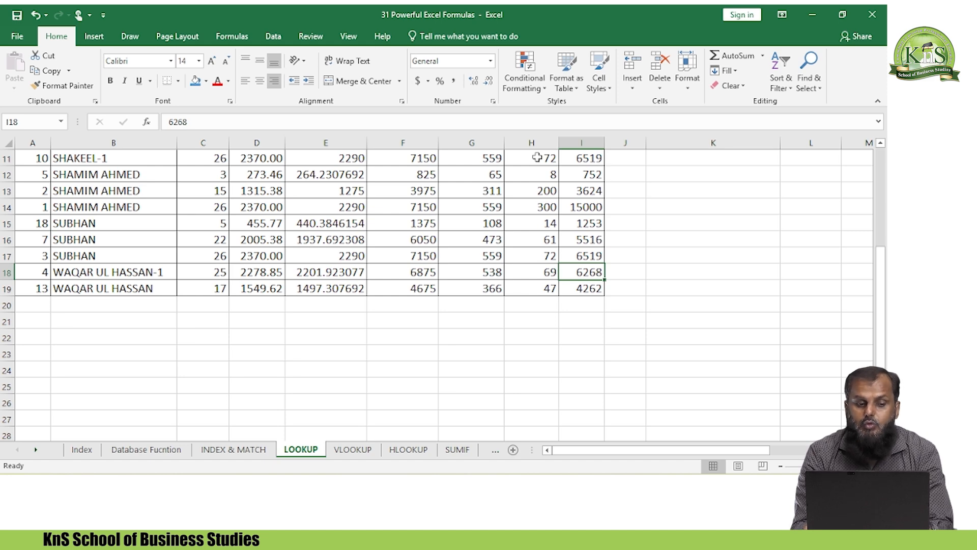
Step: Check the NET PAY column from row 18 up to its header against the lookup result in L2
{"action": "key", "text": "Up"}
{"action": "key", "text": "Up"}
{"action": "key", "text": "Up"}
{"action": "key", "text": "Up"}
{"action": "key", "text": "Up"}
{"action": "key", "text": "Up"}
{"action": "key", "text": "Up"}
{"action": "key", "text": "Up"}
{"action": "key", "text": "Up"}
{"action": "key", "text": "Up"}
{"action": "key", "text": "Up"}
{"action": "key", "text": "Up"}
{"action": "key", "text": "Up"}
{"action": "key", "text": "Up"}
{"action": "key", "text": "Up"}
{"action": "key", "text": "Up"}
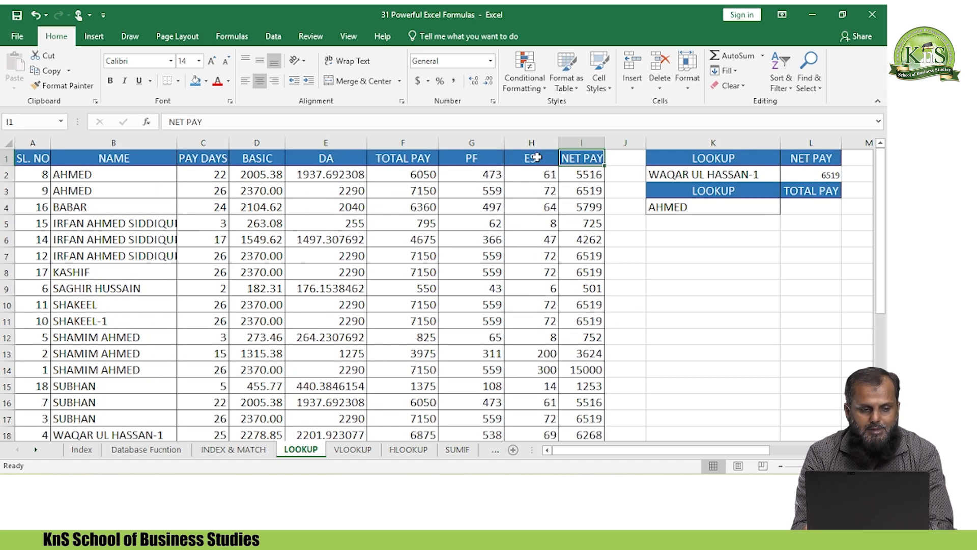
Step: Examine the payroll records down the SL. NO column to row 19 and back up the PAY DAYS column to its header
{"action": "key", "text": "Down"}
{"action": "key", "text": "Down"}
{"action": "key", "text": "Down"}
{"action": "key", "text": "Down"}
{"action": "key", "text": "Down"}
{"action": "key", "text": "Down"}
{"action": "key", "text": "Left"}
{"action": "key", "text": "Left"}
{"action": "key", "text": "Left"}
{"action": "key", "text": "Left"}
{"action": "key", "text": "Left"}
{"action": "key", "text": "Left"}
{"action": "key", "text": "Left"}
{"action": "key", "text": "Left"}
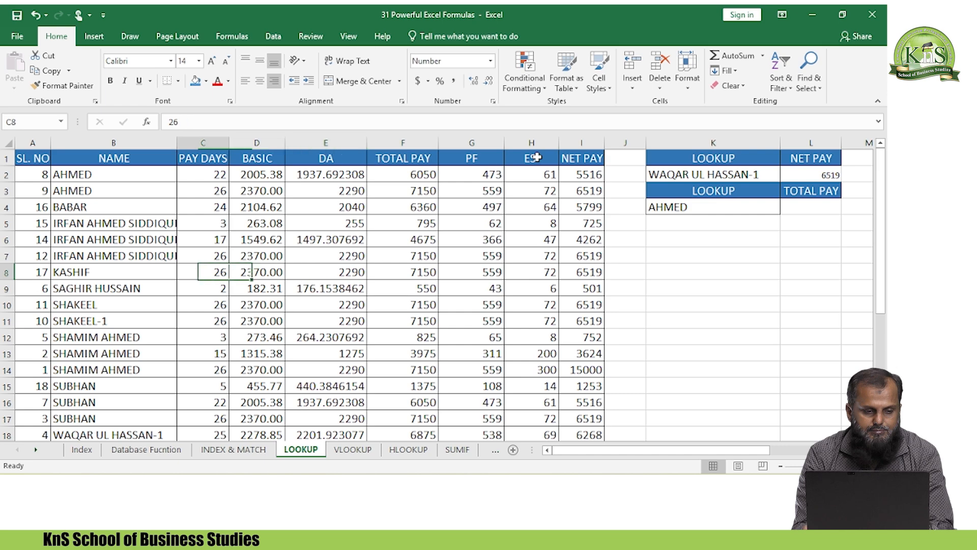
{"action": "key", "text": "Down"}
{"action": "key", "text": "Down"}
{"action": "key", "text": "Down"}
{"action": "key", "text": "Down"}
{"action": "key", "text": "Down"}
{"action": "key", "text": "Down"}
{"action": "key", "text": "Down"}
{"action": "key", "text": "Down"}
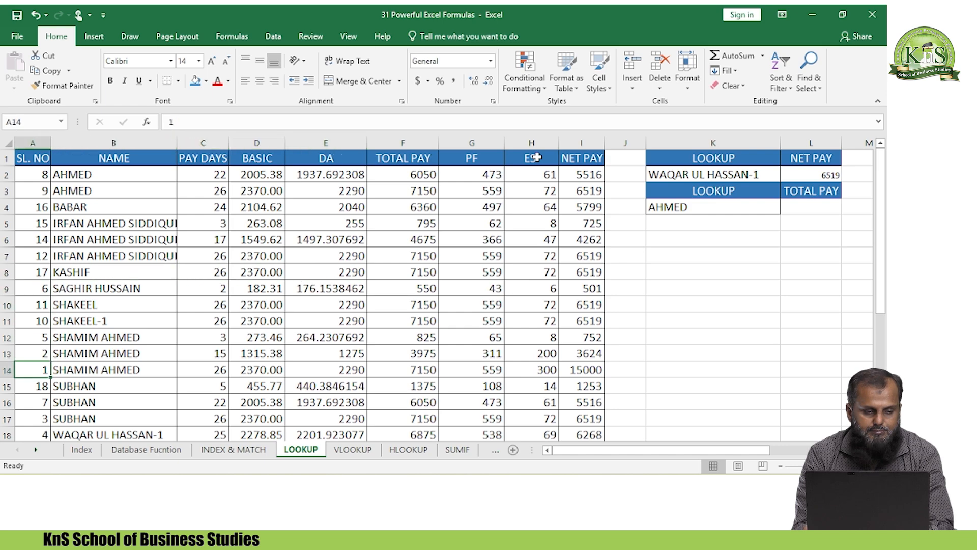
{"action": "key", "text": "Down"}
{"action": "key", "text": "Down"}
{"action": "key", "text": "Down"}
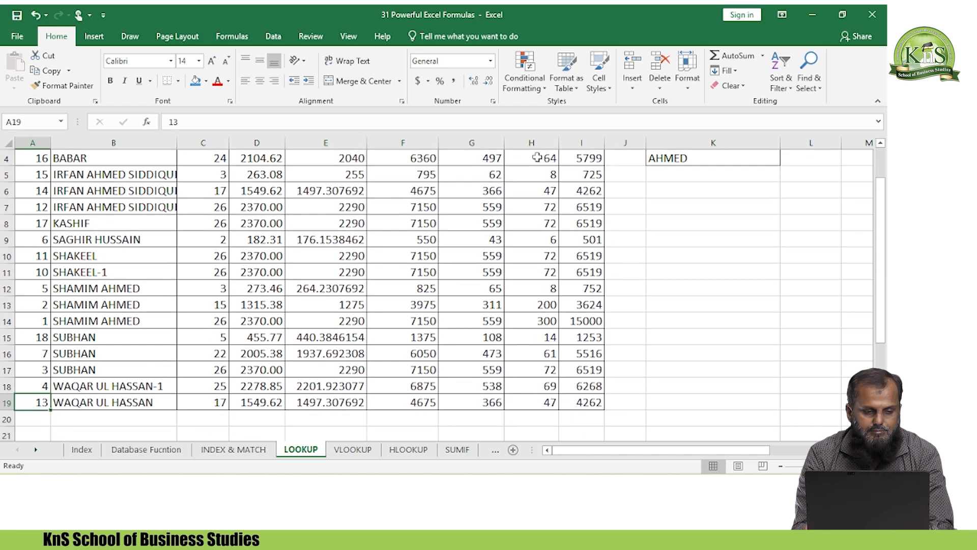
{"action": "key", "text": "Right"}
{"action": "key", "text": "Right"}
{"action": "key", "text": "Up"}
{"action": "key", "text": "Up"}
{"action": "key", "text": "Up"}
{"action": "key", "text": "Up"}
{"action": "key", "text": "Up"}
{"action": "key", "text": "Up"}
{"action": "key", "text": "Up"}
{"action": "key", "text": "Up"}
{"action": "key", "text": "Up"}
{"action": "key", "text": "Up"}
{"action": "key", "text": "Up"}
{"action": "key", "text": "Up"}
{"action": "key", "text": "Up"}
{"action": "key", "text": "Up"}
{"action": "key", "text": "Up"}
{"action": "key", "text": "Up"}
{"action": "key", "text": "Up"}
{"action": "key", "text": "Up"}
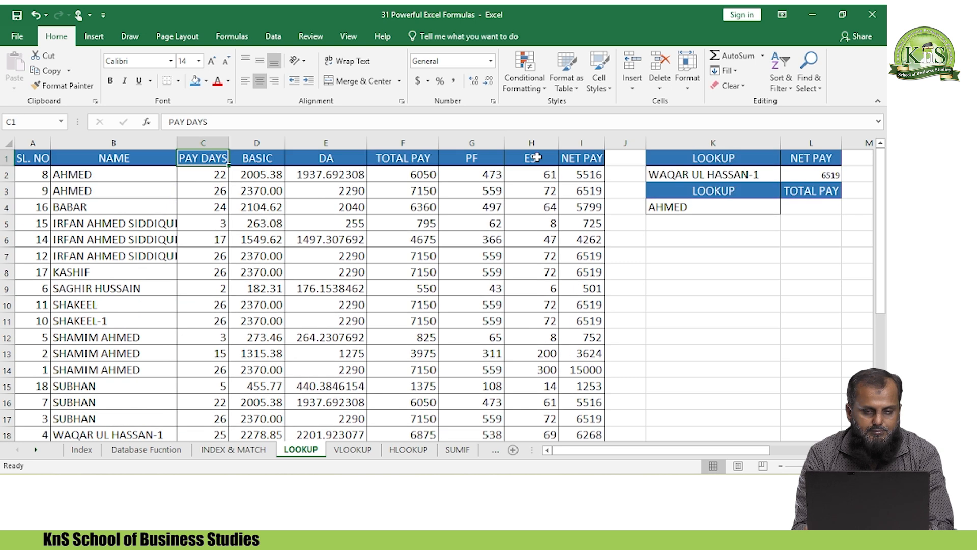
Step: Review the payroll column headers from PAY DAYS across to NET PAY and back to the NAME header
{"action": "key", "text": "Right"}
{"action": "key", "text": "Right"}
{"action": "key", "text": "Right"}
{"action": "key", "text": "Right"}
{"action": "key", "text": "Right"}
{"action": "key", "text": "Right"}
{"action": "key", "text": "Right"}
{"action": "key", "text": "Right"}
{"action": "key", "text": "Right"}
{"action": "key", "text": "Down"}
{"action": "key", "text": "Left"}
{"action": "key", "text": "Left"}
{"action": "key", "text": "Down"}
{"action": "key", "text": "Down"}
{"action": "key", "text": "Down"}
{"action": "key", "text": "Down"}
{"action": "key", "text": "Up"}
{"action": "key", "text": "Up"}
{"action": "key", "text": "Up"}
{"action": "key", "text": "Up"}
{"action": "key", "text": "Up"}
{"action": "key", "text": "Left"}
{"action": "key", "text": "Left"}
{"action": "key", "text": "Left"}
{"action": "key", "text": "Left"}
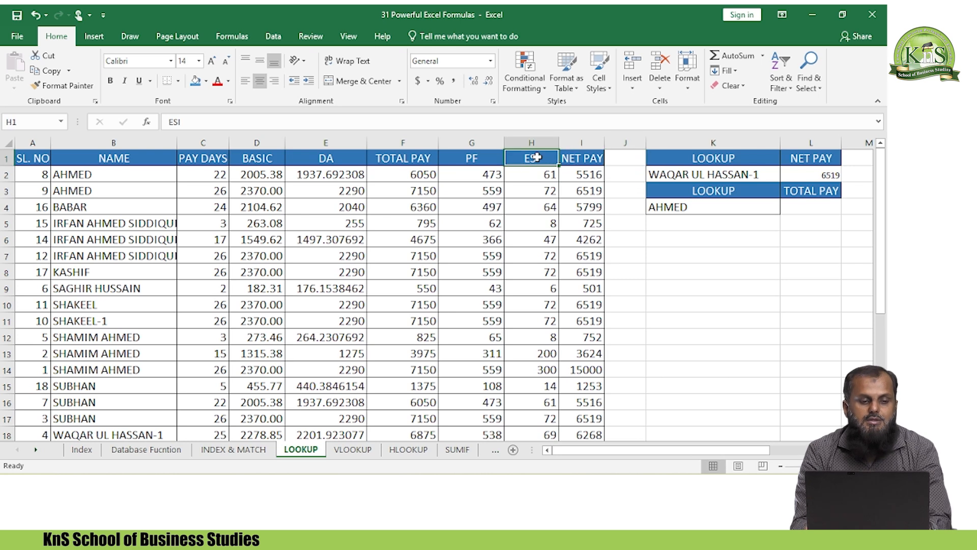
{"action": "key", "text": "Left"}
{"action": "key", "text": "Left"}
{"action": "key", "text": "Left"}
{"action": "key", "text": "Left"}
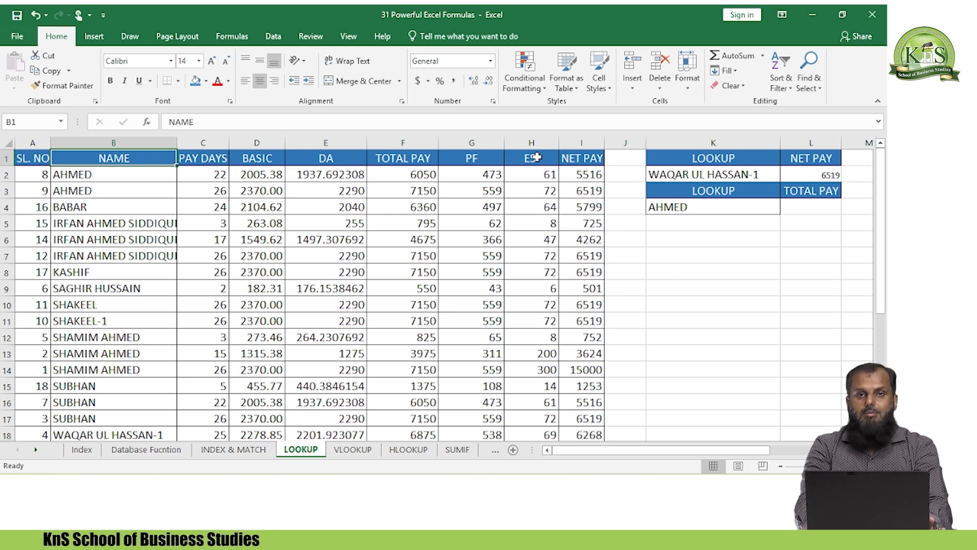
Step: Examine the first payroll records under the NAME header and follow them across the pay columns and back
{"action": "key", "text": "Down"}
{"action": "key", "text": "Down"}
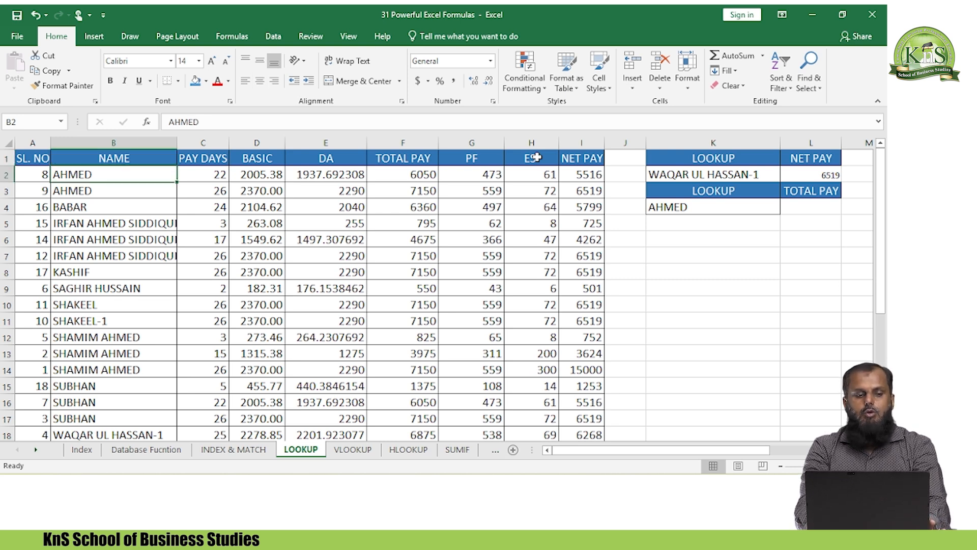
{"action": "key", "text": "Up"}
{"action": "key", "text": "Up"}
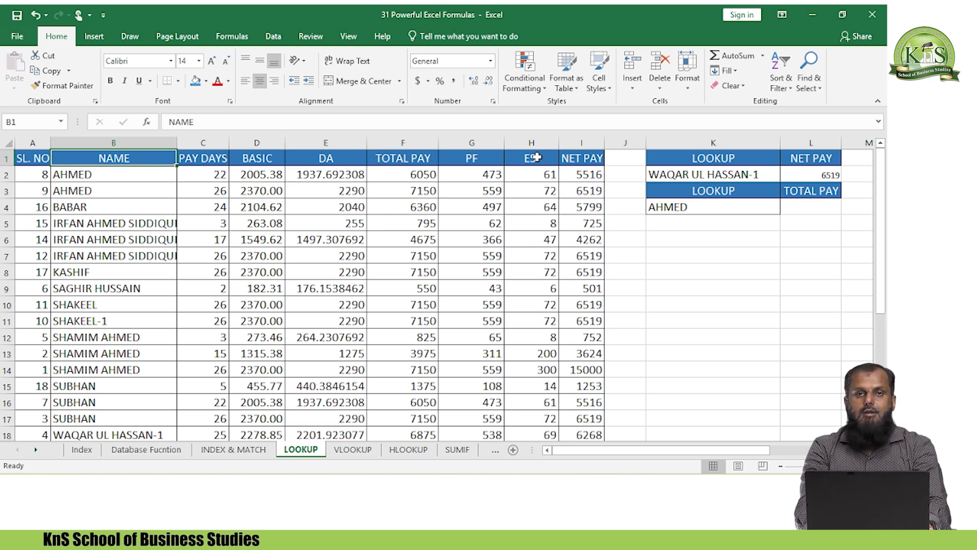
{"action": "key", "text": "Down"}
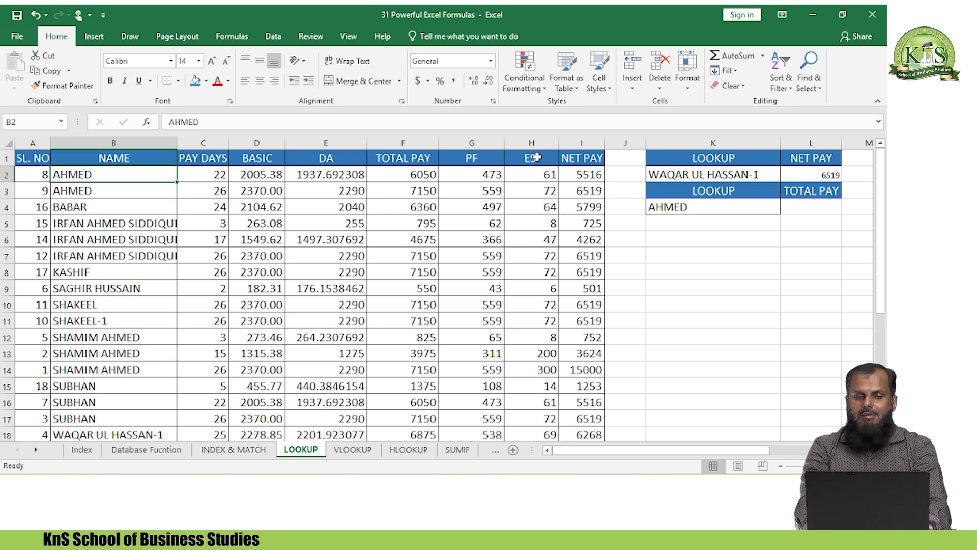
{"action": "key", "text": "Right"}
{"action": "key", "text": "Right"}
{"action": "key", "text": "Right"}
{"action": "key", "text": "Down"}
{"action": "key", "text": "Down"}
{"action": "key", "text": "Right"}
{"action": "key", "text": "Right"}
{"action": "key", "text": "Right"}
{"action": "key", "text": "Right"}
{"action": "key", "text": "Right"}
{"action": "key", "text": "Right"}
{"action": "key", "text": "Left"}
{"action": "key", "text": "Left"}
{"action": "key", "text": "Left"}
{"action": "key", "text": "Left"}
{"action": "key", "text": "Left"}
{"action": "key", "text": "Left"}
{"action": "key", "text": "Left"}
{"action": "key", "text": "Left"}
{"action": "key", "text": "Left"}
{"action": "key", "text": "Left"}
{"action": "key", "text": "Up"}
{"action": "key", "text": "Up"}
{"action": "key", "text": "Up"}
Step: Sort the whole payroll table A1:I19 by NAME on cell values in Z to A order, keeping the header row
{"action": "key", "text": "Right"}
{"action": "key", "text": "ctrl+shift+Down"}
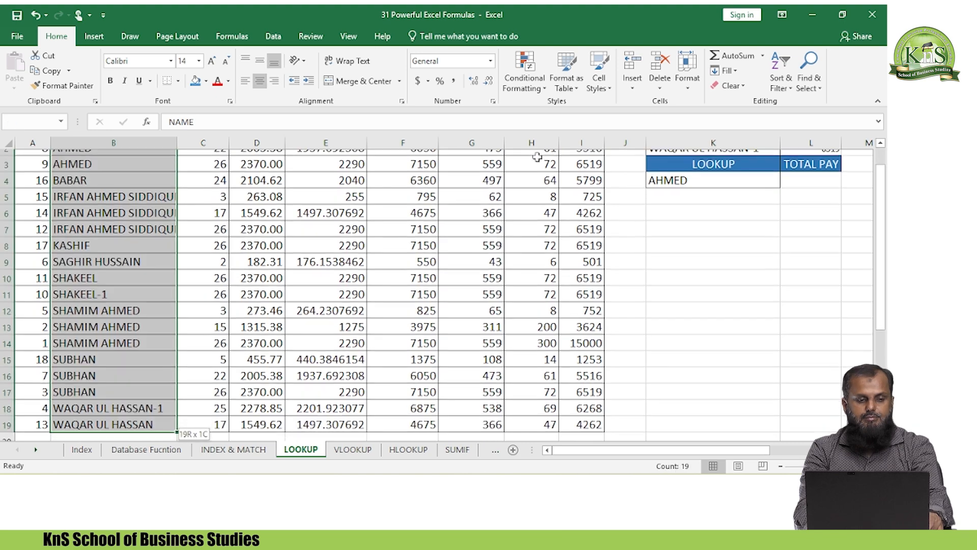
{"action": "key", "text": "shift+Up"}
{"action": "key", "text": "Left"}
{"action": "key", "text": "ctrl+shift+Right"}
{"action": "key", "text": "ctrl+shift+Down"}
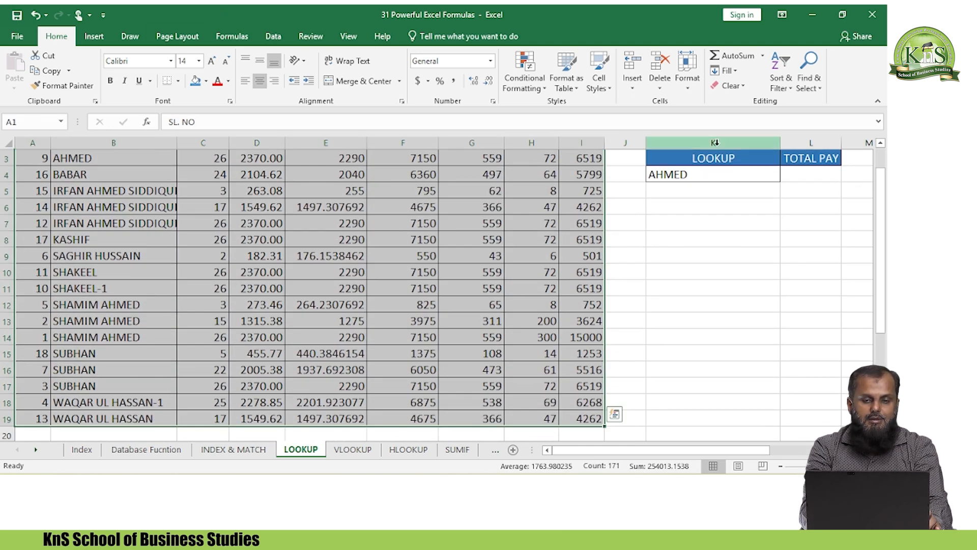
{"action": "left_click", "coordinate": [775, 82]}
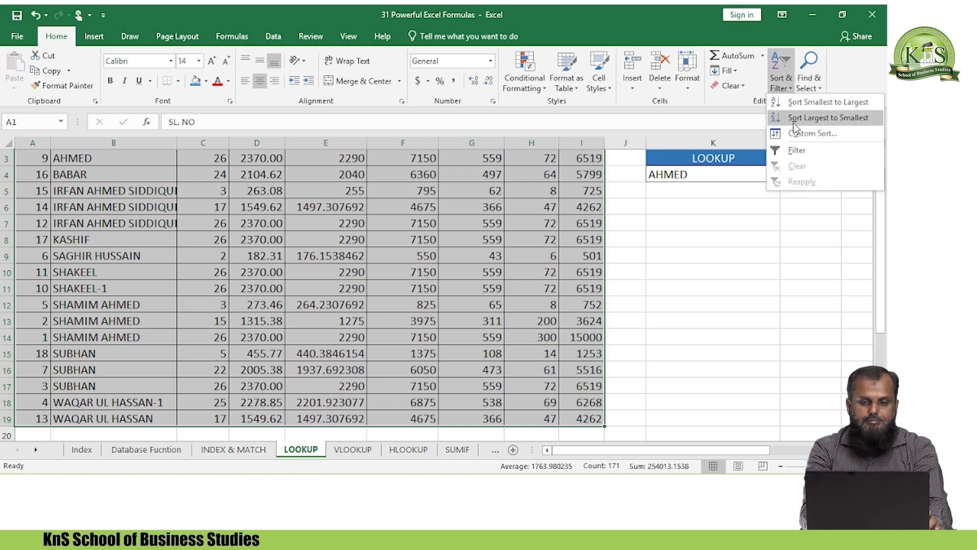
{"action": "left_click", "coordinate": [820, 132]}
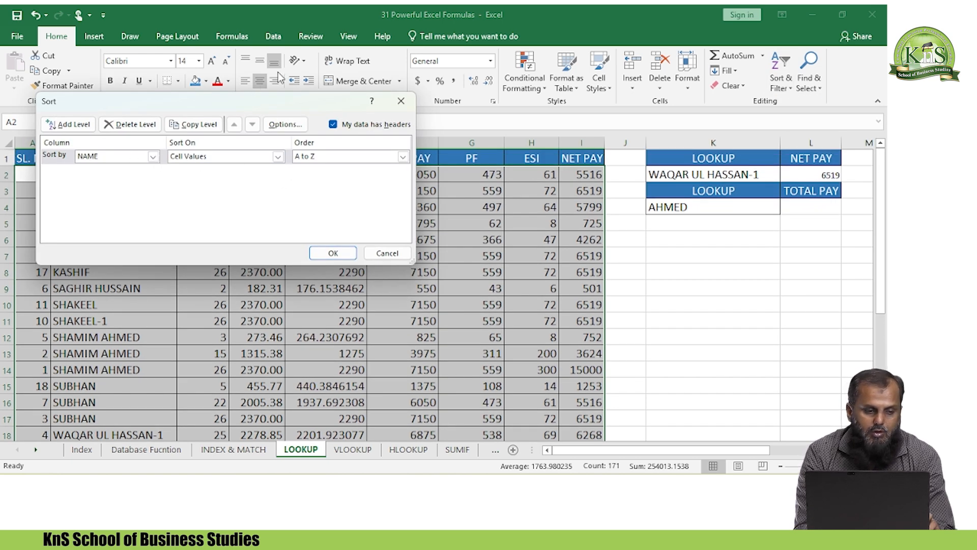
{"action": "left_click", "coordinate": [335, 159]}
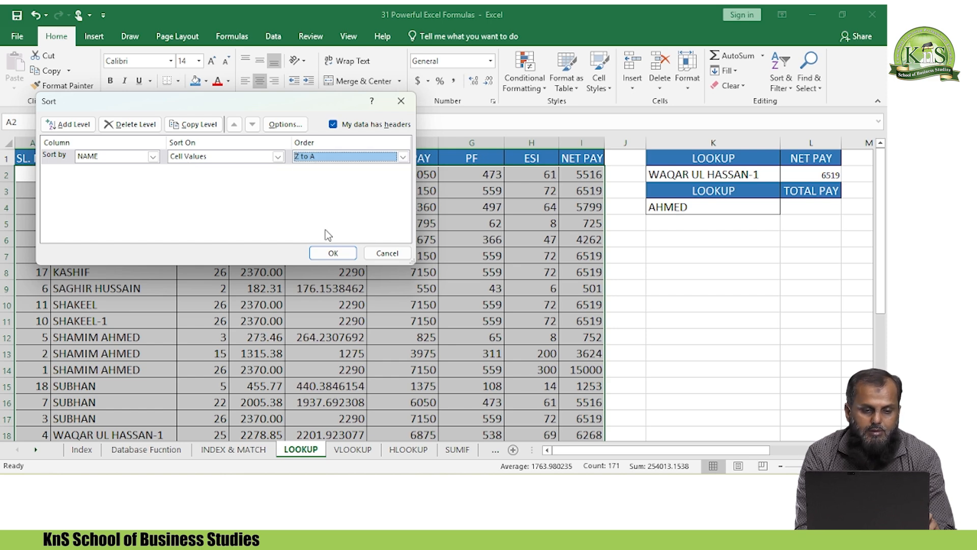
{"action": "left_click", "coordinate": [333, 253]}
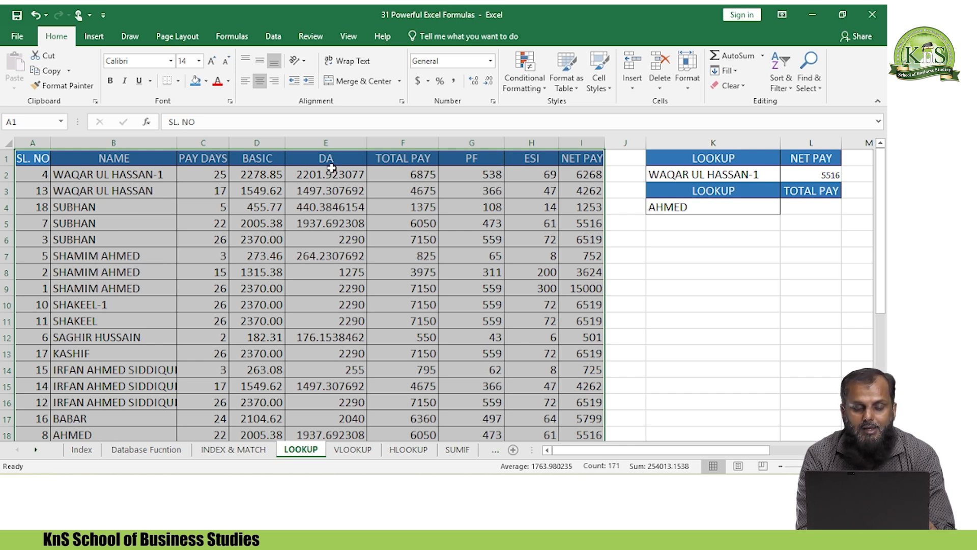
Step: Compare the lookup result in L2 with the NET PAY value in I2 and the values down that column
{"action": "left_click", "coordinate": [840, 174]}
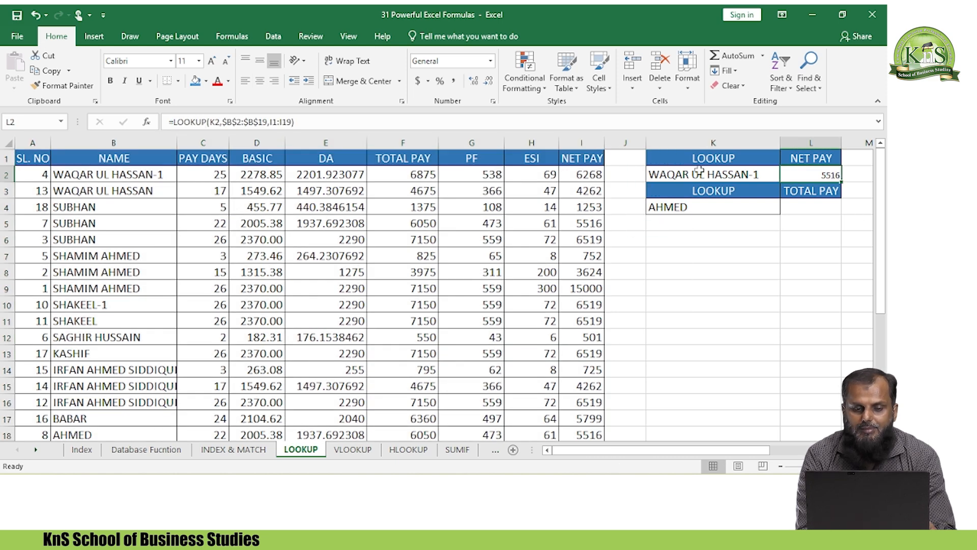
{"action": "left_click", "coordinate": [588, 173]}
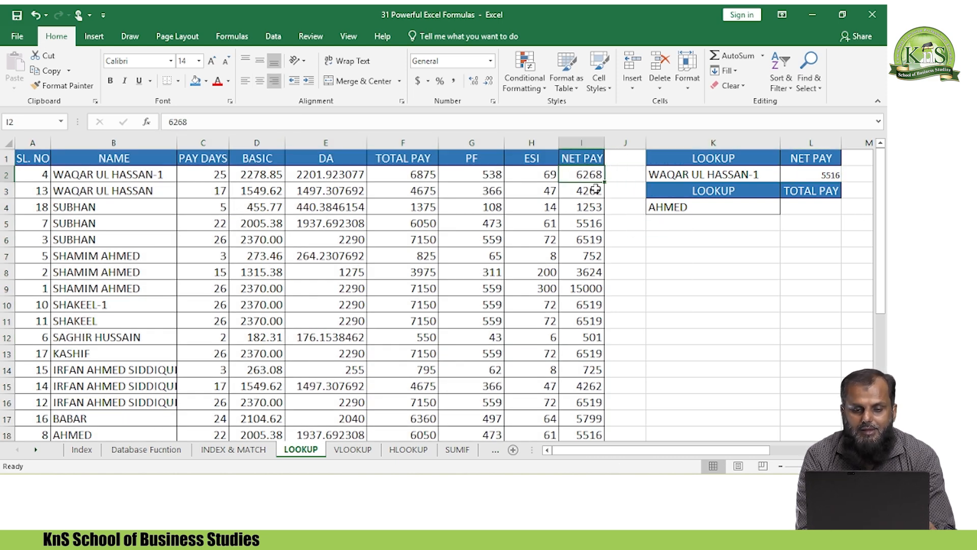
{"action": "left_click", "coordinate": [580, 283]}
{"action": "key", "text": "Down"}
{"action": "key", "text": "Down"}
{"action": "key", "text": "Down"}
{"action": "key", "text": "Down"}
{"action": "key", "text": "Down"}
{"action": "key", "text": "Down"}
{"action": "key", "text": "Down"}
{"action": "key", "text": "Down"}
{"action": "key", "text": "Down"}
{"action": "key", "text": "Down"}
{"action": "key", "text": "Down"}
{"action": "key", "text": "Down"}
{"action": "key", "text": "Down"}
{"action": "key", "text": "Down"}
{"action": "key", "text": "Down"}
{"action": "key", "text": "Down"}
{"action": "key", "text": "Down"}
{"action": "key", "text": "Down"}
{"action": "key", "text": "Down"}
{"action": "key", "text": "Down"}
Step: Check the NET PAY values from the end of the table back up to the first records
{"action": "key", "text": "Up"}
{"action": "key", "text": "Up"}
{"action": "key", "text": "Up"}
{"action": "key", "text": "Up"}
{"action": "key", "text": "Up"}
{"action": "key", "text": "Up"}
{"action": "key", "text": "Up"}
{"action": "key", "text": "Up"}
{"action": "key", "text": "Up"}
{"action": "key", "text": "Up"}
{"action": "key", "text": "Up"}
{"action": "key", "text": "Up"}
{"action": "key", "text": "Up"}
{"action": "key", "text": "Up"}
{"action": "key", "text": "Up"}
{"action": "key", "text": "Down"}
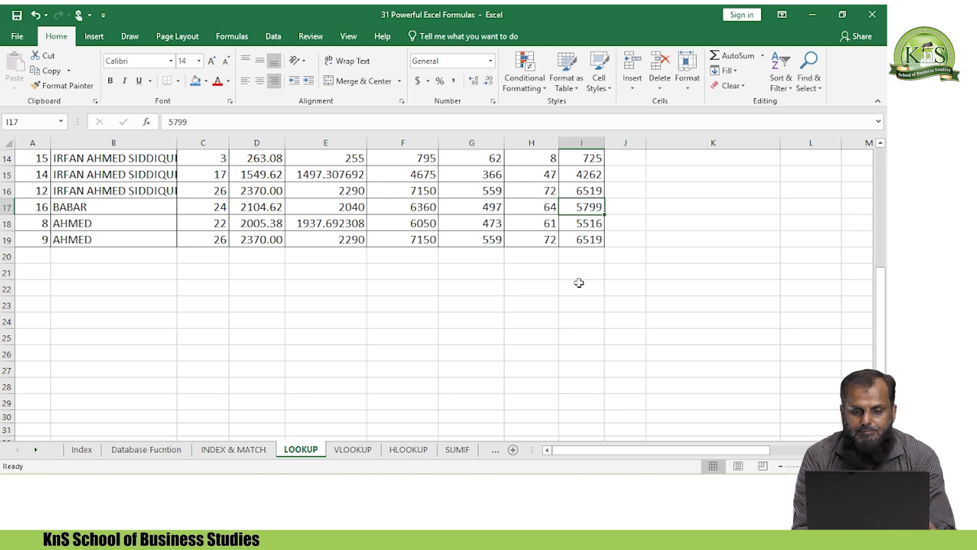
{"action": "key", "text": "Down"}
{"action": "key", "text": "Up"}
{"action": "key", "text": "Up"}
{"action": "key", "text": "Up"}
{"action": "key", "text": "Up"}
{"action": "key", "text": "Up"}
{"action": "key", "text": "Up"}
{"action": "key", "text": "Up"}
{"action": "key", "text": "Up"}
{"action": "key", "text": "Up"}
{"action": "key", "text": "Up"}
{"action": "key", "text": "Up"}
{"action": "key", "text": "Up"}
{"action": "key", "text": "Up"}
{"action": "key", "text": "Up"}
{"action": "key", "text": "Up"}
{"action": "key", "text": "Up"}
{"action": "key", "text": "Up"}
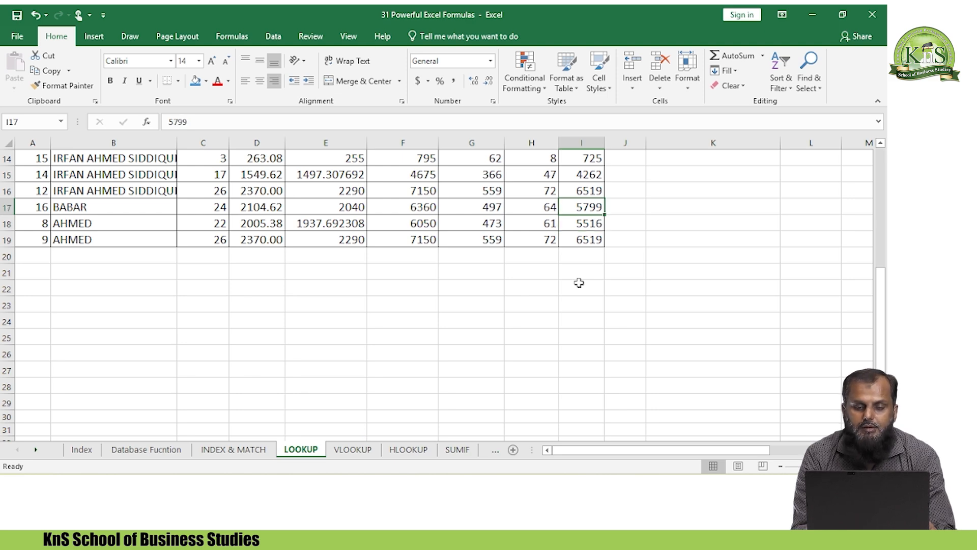
Step: Examine the first record of the sorted table across A2:I2 against the lookup name in K2
{"action": "key", "text": "Left"}
{"action": "key", "text": "Left"}
{"action": "key", "text": "Left"}
{"action": "key", "text": "Left"}
{"action": "key", "text": "Left"}
{"action": "key", "text": "Left"}
{"action": "key", "text": "Left"}
{"action": "key", "text": "Left"}
{"action": "key", "text": "Right"}
{"action": "key", "text": "Down"}
{"action": "key", "text": "Left"}
{"action": "key", "text": "ctrl+shift+Right"}
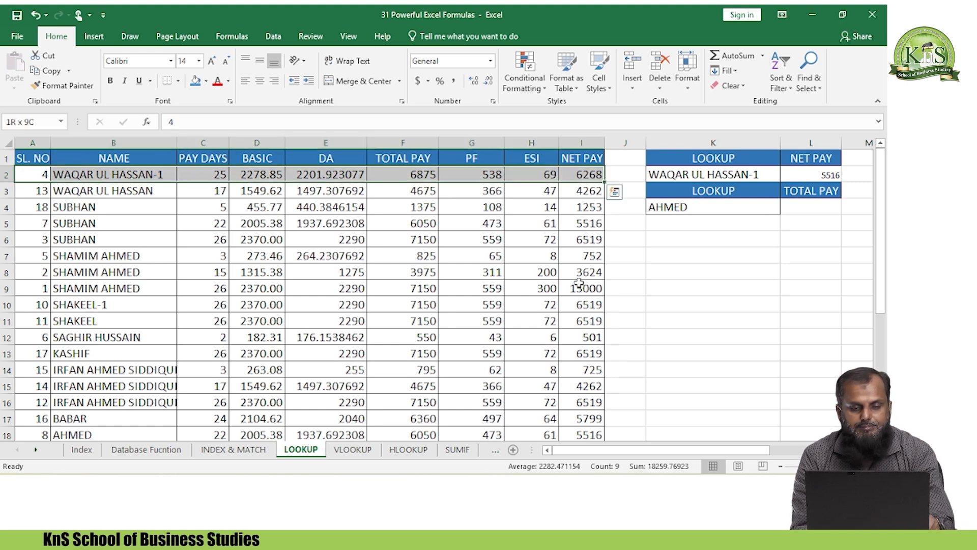
Step: Sort the whole payroll table A1:I19 by NAME on cell values in A to Z order
{"action": "key", "text": "Up"}
{"action": "key", "text": "ctrl+shift+Right"}
{"action": "key", "text": "ctrl+shift+Down"}
{"action": "key", "text": "Up"}
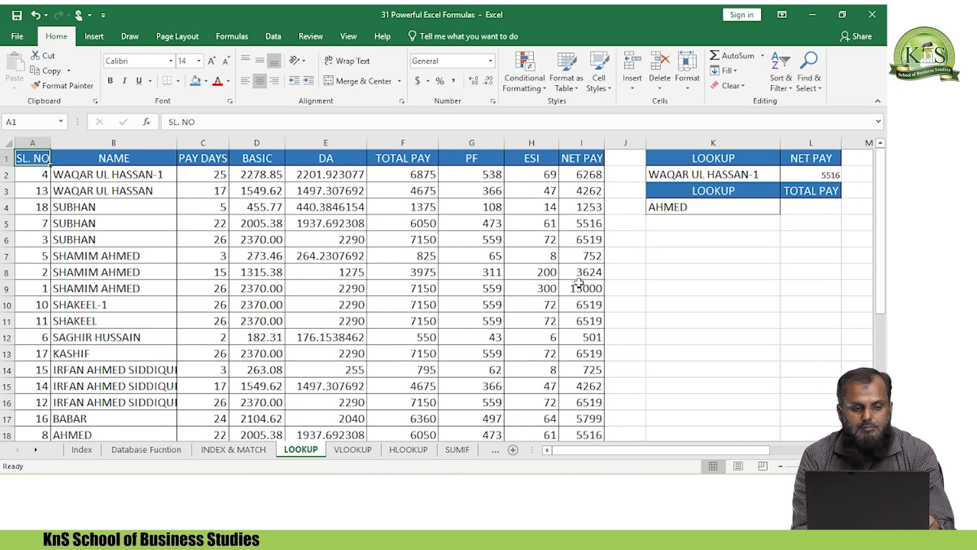
{"action": "key", "text": "ctrl+shift+Right"}
{"action": "key", "text": "ctrl+shift+Down"}
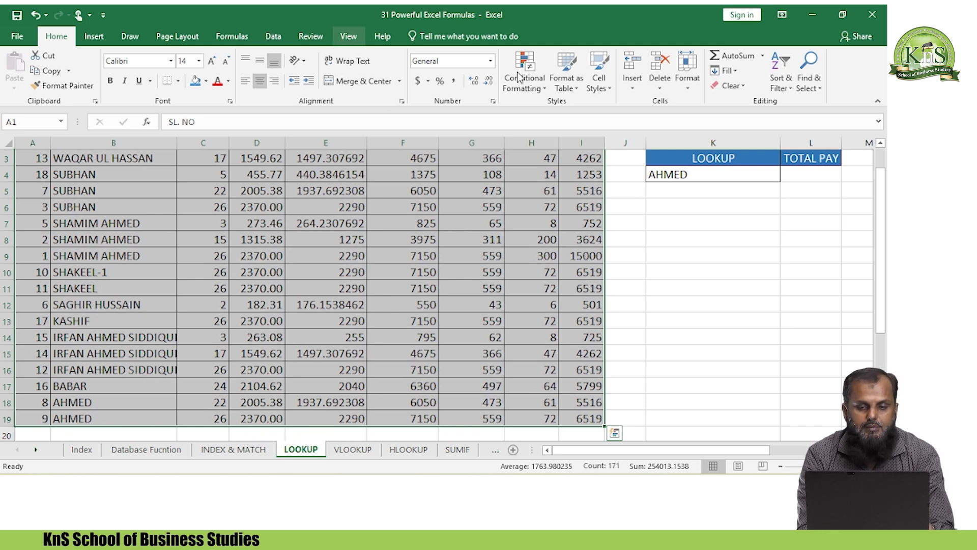
{"action": "left_click", "coordinate": [780, 80]}
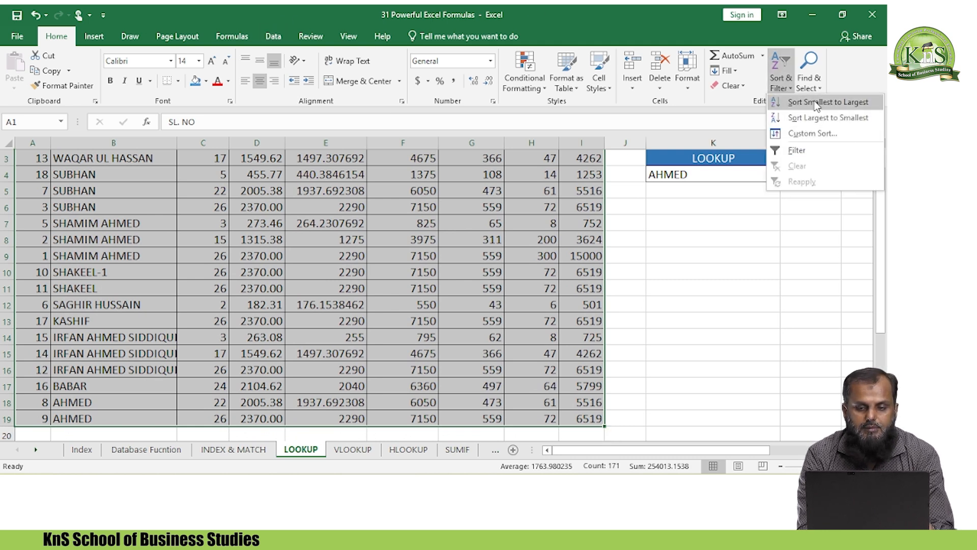
{"action": "left_click", "coordinate": [820, 136]}
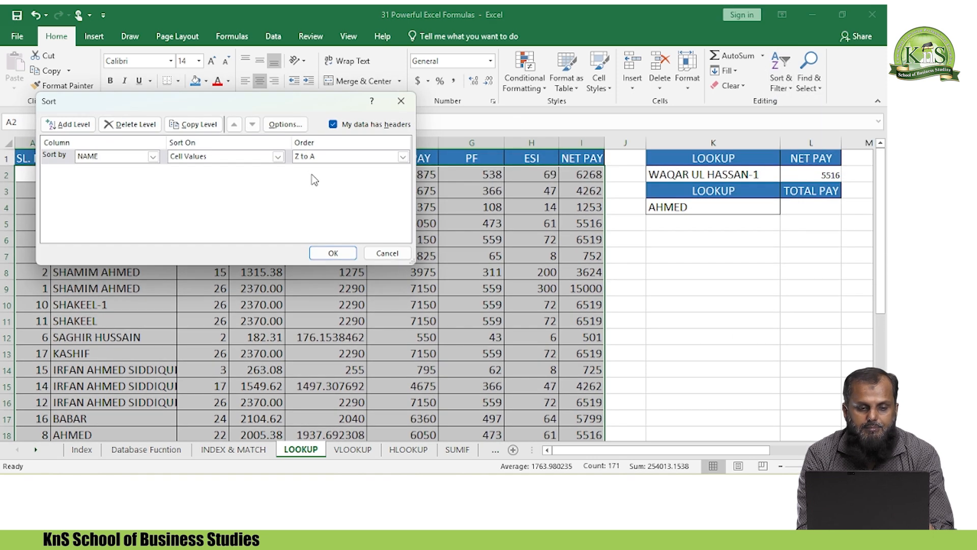
{"action": "left_click", "coordinate": [335, 156]}
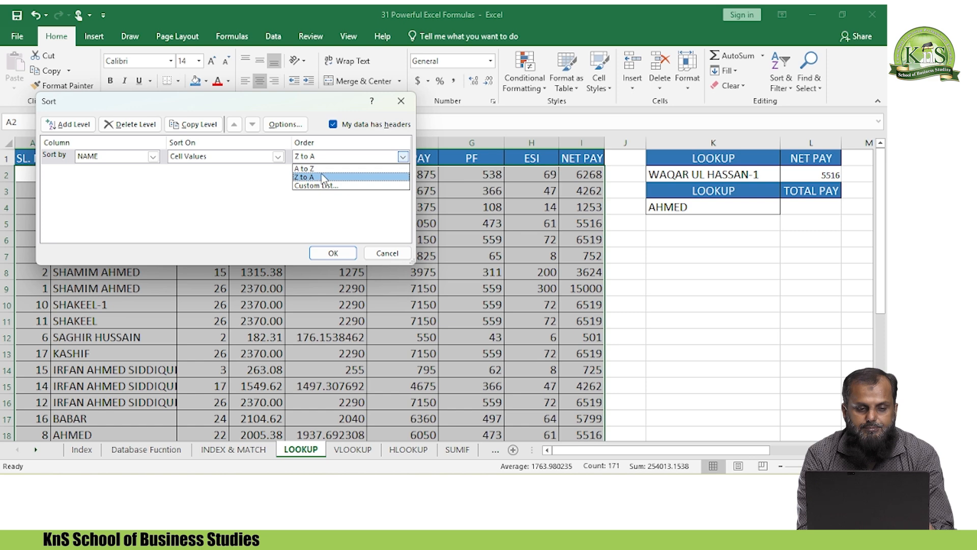
{"action": "left_click", "coordinate": [330, 168]}
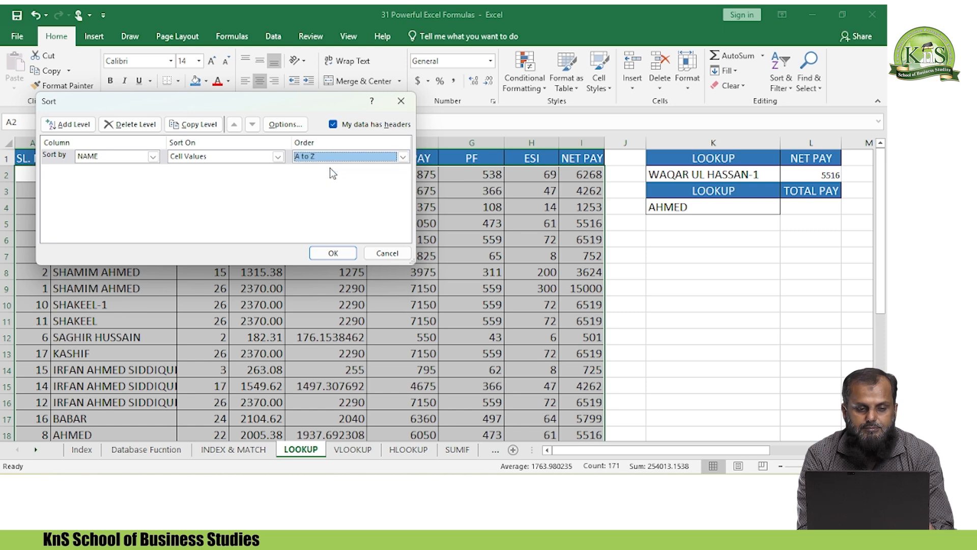
{"action": "left_click", "coordinate": [333, 254]}
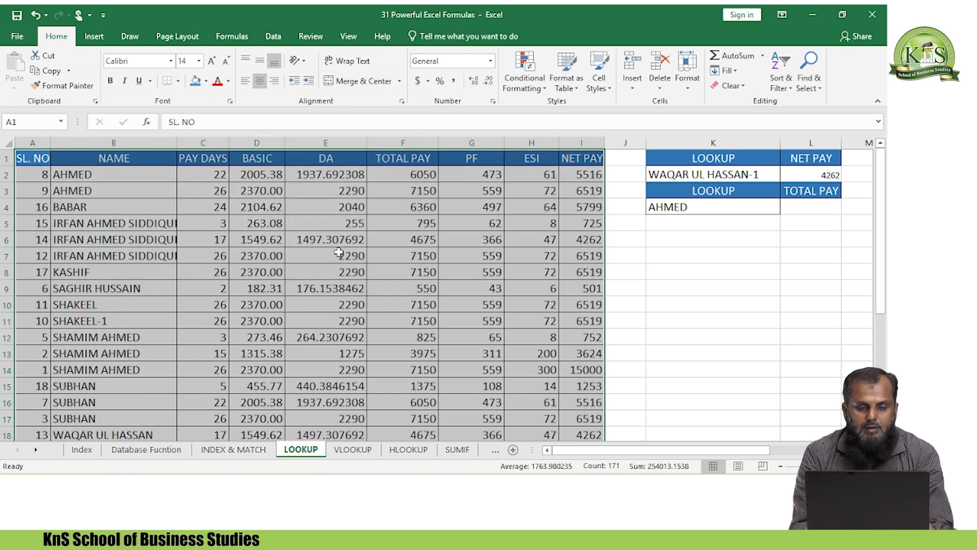
Step: Check the sorted payroll records from the first row down to the last NET PAY cell, I19
{"action": "key", "text": "Down"}
{"action": "key", "text": "Down"}
{"action": "key", "text": "Right"}
{"action": "key", "text": "Right"}
{"action": "key", "text": "Right"}
{"action": "key", "text": "Down"}
{"action": "key", "text": "Down"}
{"action": "key", "text": "Down"}
{"action": "key", "text": "Down"}
{"action": "key", "text": "Down"}
{"action": "key", "text": "Down"}
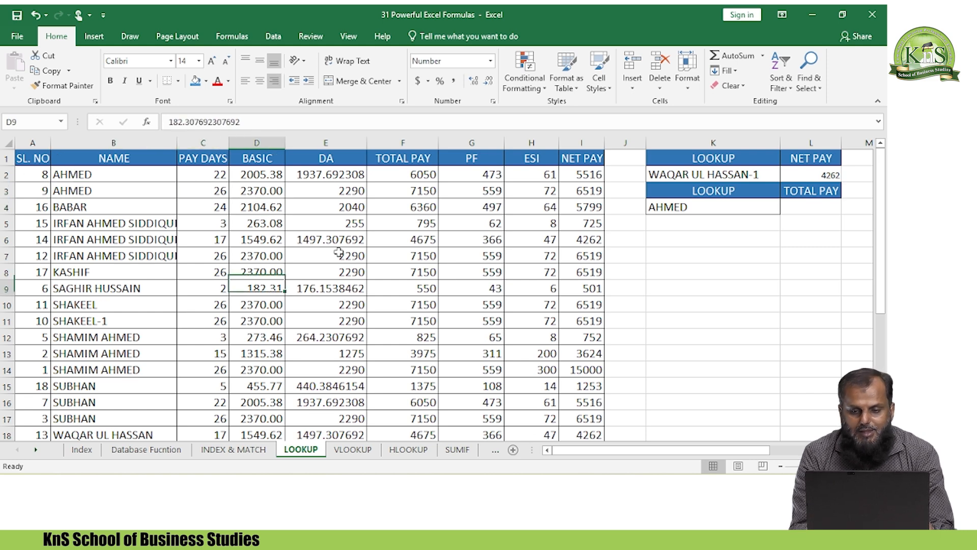
{"action": "key", "text": "Right"}
{"action": "key", "text": "Right"}
{"action": "key", "text": "Right"}
{"action": "key", "text": "Right"}
{"action": "key", "text": "Right"}
{"action": "key", "text": "Down"}
{"action": "key", "text": "Down"}
{"action": "key", "text": "Down"}
{"action": "key", "text": "Down"}
{"action": "key", "text": "Down"}
{"action": "key", "text": "Down"}
{"action": "key", "text": "Down"}
{"action": "key", "text": "Down"}
{"action": "key", "text": "Down"}
{"action": "key", "text": "Down"}
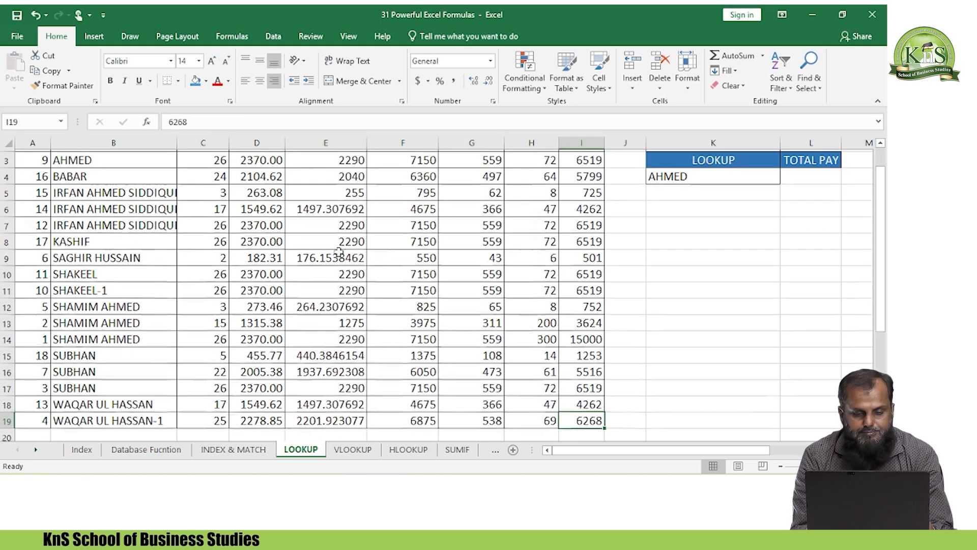
Step: Examine the second-to-last record across row 18 up to its NET PAY value in I18
{"action": "key", "text": "Up"}
{"action": "key", "text": "Left"}
{"action": "key", "text": "Left"}
{"action": "key", "text": "Left"}
{"action": "key", "text": "Left"}
{"action": "key", "text": "Left"}
{"action": "key", "text": "Left"}
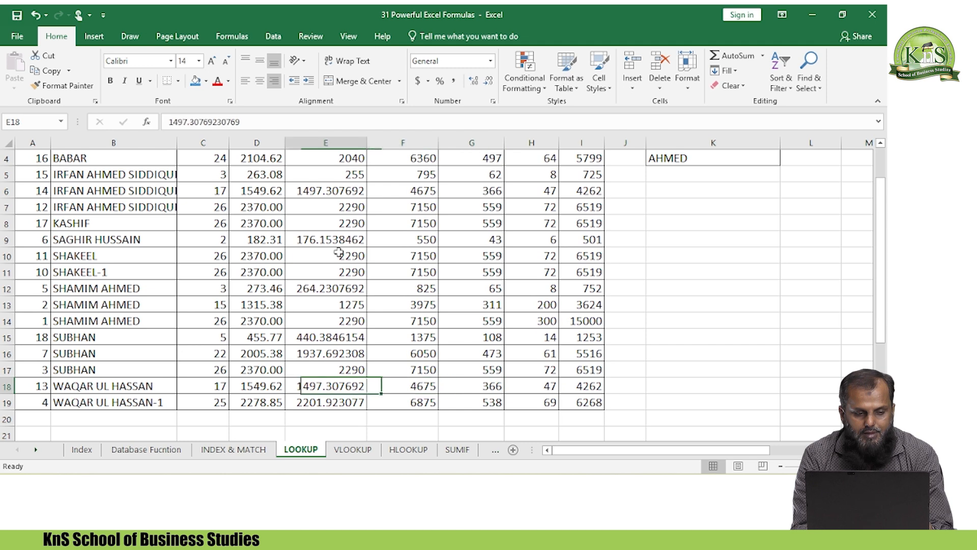
{"action": "key", "text": "Right"}
{"action": "key", "text": "Right"}
{"action": "key", "text": "Right"}
{"action": "key", "text": "Right"}
{"action": "key", "text": "Right"}
{"action": "key", "text": "Right"}
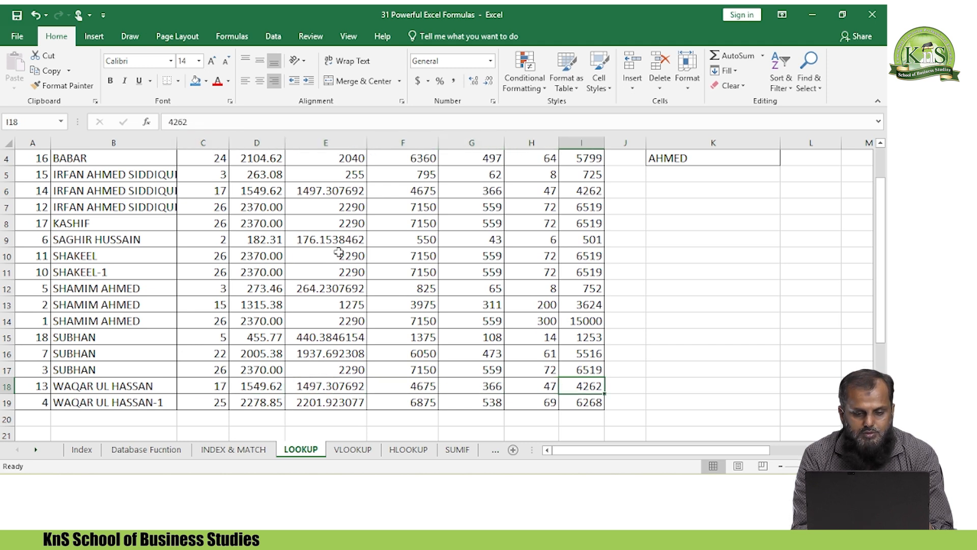
Step: Examine the last record across row 19, from its name in B19 to its NET PAY value
{"action": "key", "text": "Left"}
{"action": "key", "text": "Left"}
{"action": "key", "text": "Left"}
{"action": "key", "text": "Left"}
{"action": "key", "text": "Left"}
{"action": "key", "text": "Left"}
{"action": "key", "text": "Left"}
{"action": "key", "text": "Left"}
{"action": "key", "text": "Down"}
{"action": "key", "text": "Right"}
{"action": "key", "text": "Right"}
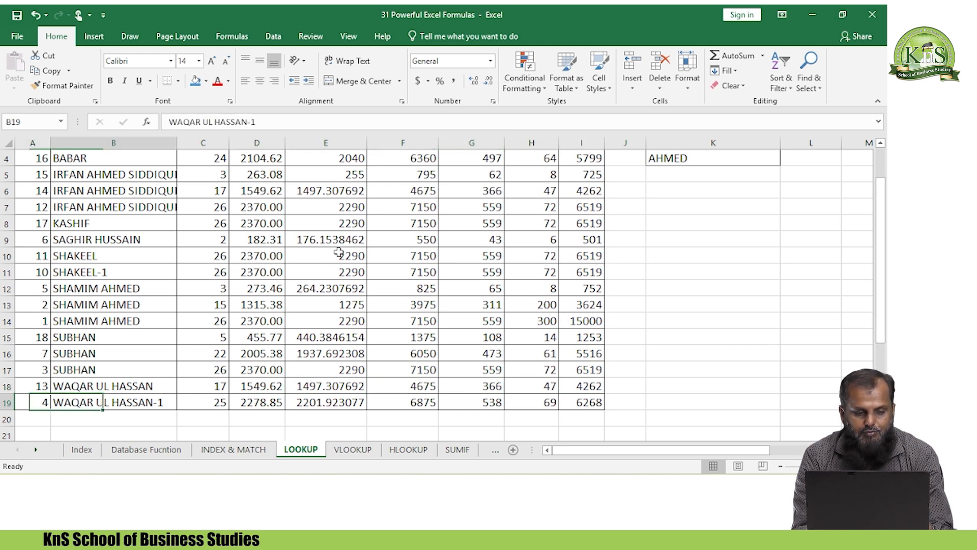
{"action": "key", "text": "Right"}
{"action": "key", "text": "Right"}
{"action": "key", "text": "Right"}
{"action": "key", "text": "Right"}
{"action": "key", "text": "Right"}
{"action": "key", "text": "Right"}
{"action": "key", "text": "Right"}
Step: Set the lookup name in K2 to the employee listed in row 18, using the cell's list of names
{"action": "key", "text": "Up"}
{"action": "key", "text": "Up"}
{"action": "key", "text": "Up"}
{"action": "key", "text": "Up"}
{"action": "key", "text": "Up"}
{"action": "key", "text": "Up"}
{"action": "key", "text": "Up"}
{"action": "key", "text": "Up"}
{"action": "key", "text": "Up"}
{"action": "key", "text": "Up"}
{"action": "key", "text": "Up"}
{"action": "key", "text": "Up"}
{"action": "key", "text": "Up"}
{"action": "key", "text": "Up"}
{"action": "key", "text": "Up"}
{"action": "key", "text": "Up"}
{"action": "key", "text": "Up"}
{"action": "key", "text": "Up"}
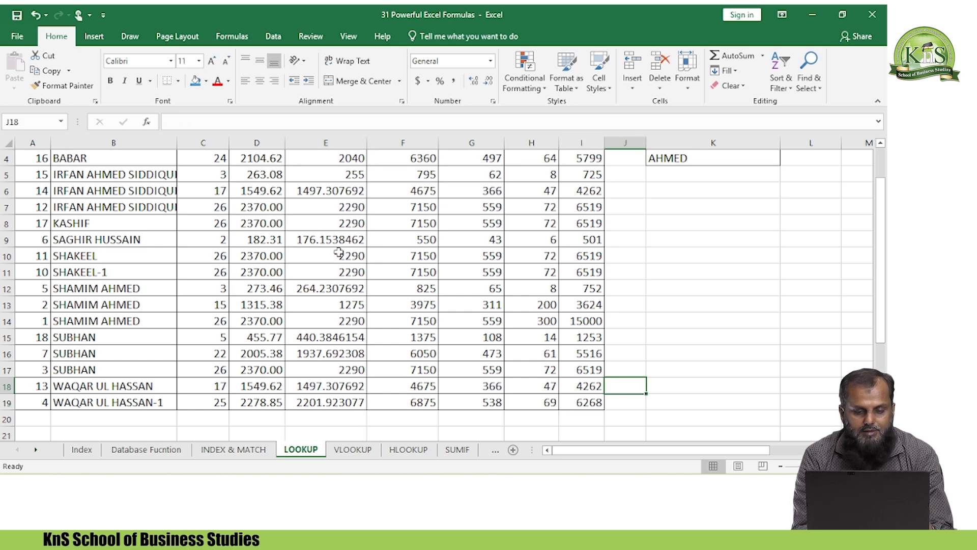
{"action": "key", "text": "Right"}
{"action": "key", "text": "Right"}
{"action": "key", "text": "Down"}
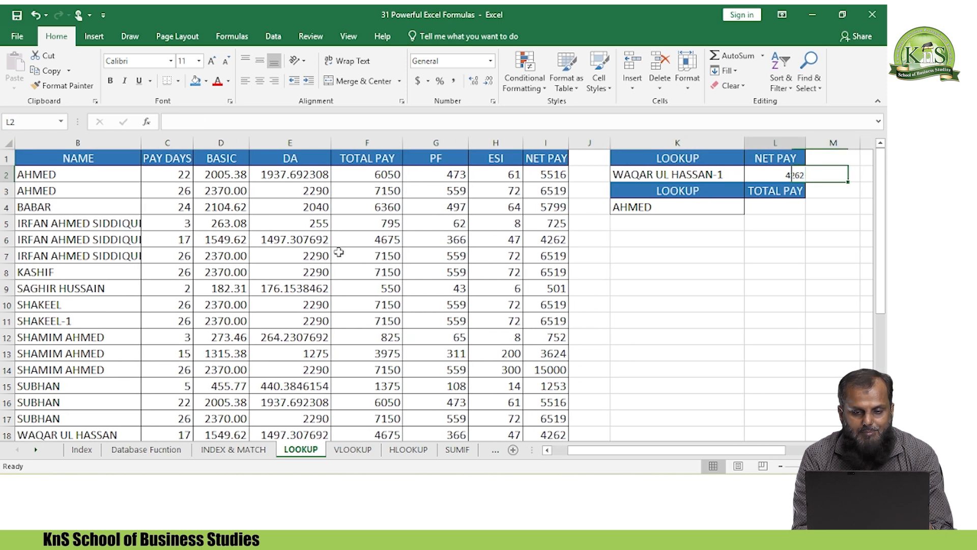
{"action": "key", "text": "Left"}
{"action": "key", "text": "alt+Down"}
{"action": "key", "text": "Up"}
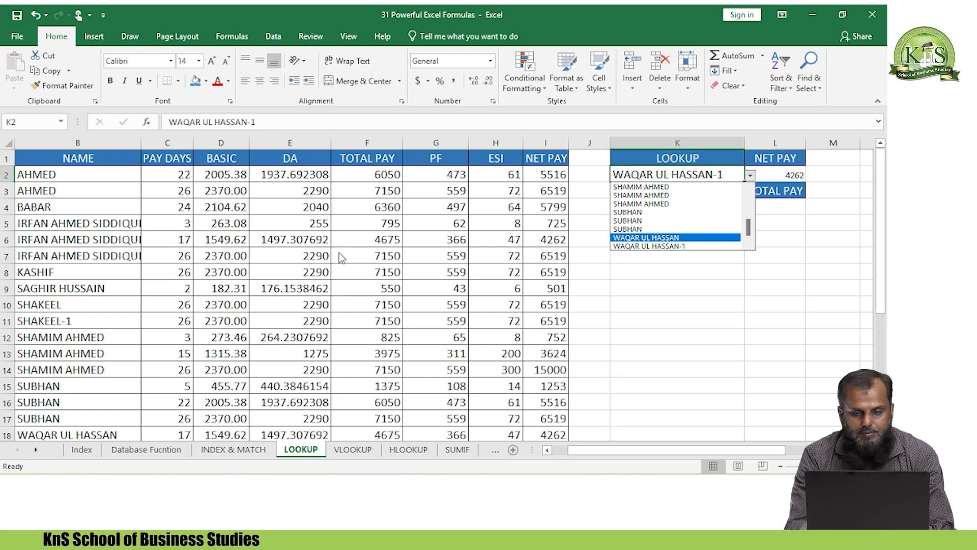
{"action": "key", "text": "Return"}
{"action": "key", "text": "Down"}
{"action": "key", "text": "Up"}
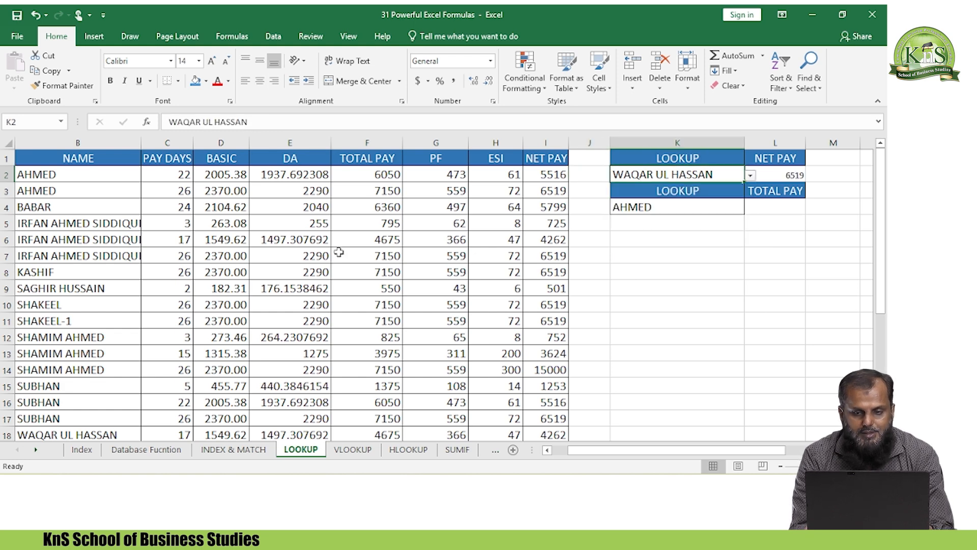
Step: AutoFit the column widths of the whole payroll table A1:I19
{"action": "key", "text": "Down"}
{"action": "key", "text": "Left"}
{"action": "key", "text": "Left"}
{"action": "key", "text": "Left"}
{"action": "key", "text": "Left"}
{"action": "key", "text": "Left"}
{"action": "key", "text": "Left"}
{"action": "key", "text": "Left"}
{"action": "key", "text": "Left"}
{"action": "key", "text": "Left"}
{"action": "key", "text": "Left"}
{"action": "key", "text": "Down"}
{"action": "key", "text": "Down"}
{"action": "key", "text": "Right"}
{"action": "key", "text": "Up"}
{"action": "key", "text": "Up"}
{"action": "key", "text": "Up"}
{"action": "key", "text": "Up"}
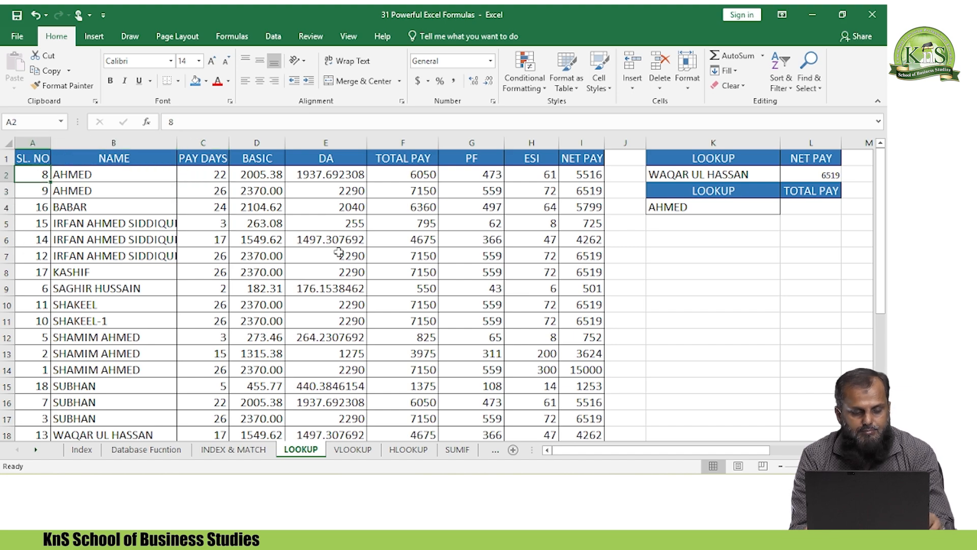
{"action": "key", "text": "Left"}
{"action": "key", "text": "ctrl+shift+Right"}
{"action": "key", "text": "ctrl+shift+Down"}
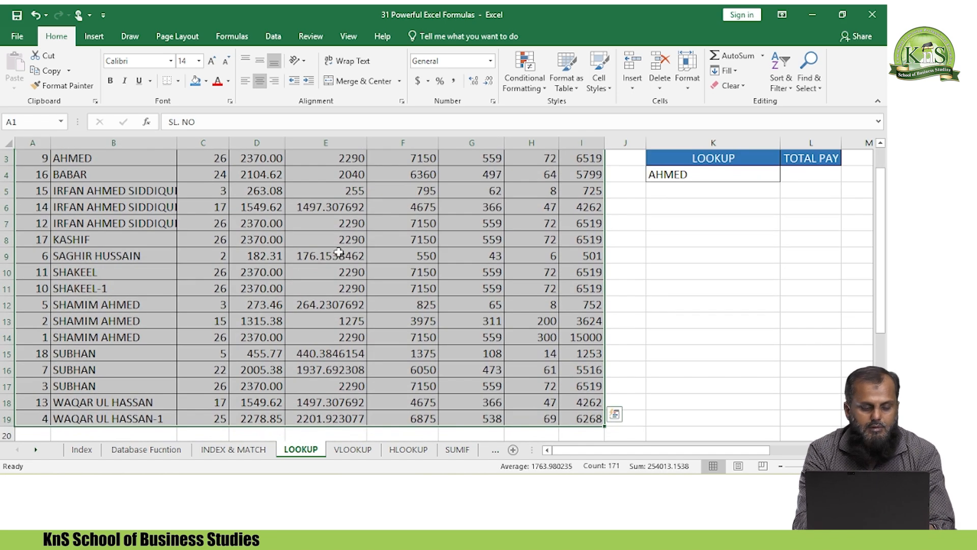
{"action": "key", "text": "h"}
{"action": "key", "text": "o"}
{"action": "key", "text": "i"}
{"action": "key", "text": "Down"}
{"action": "key", "text": "Down"}
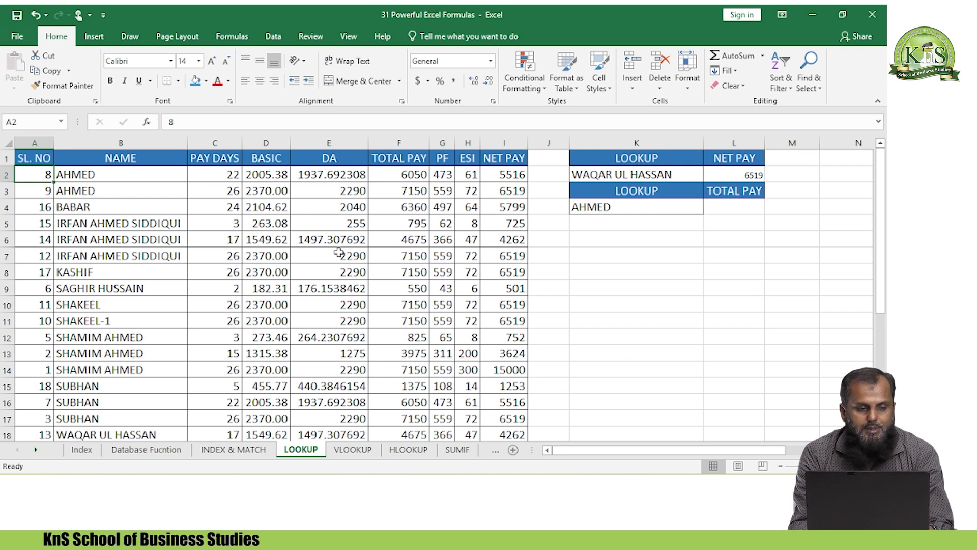
Step: Copy the employee names in B2:B19 into a separate list starting at M6
{"action": "key", "text": "Up"}
{"action": "key", "text": "Right"}
{"action": "key", "text": "Down"}
{"action": "key", "text": "Down"}
{"action": "key", "text": "Up"}
{"action": "key", "text": "Up"}
{"action": "key", "text": "Left"}
{"action": "key", "text": "Right"}
{"action": "key", "text": "Right"}
{"action": "key", "text": "Left"}
{"action": "key", "text": "Left"}
{"action": "key", "text": "Right"}
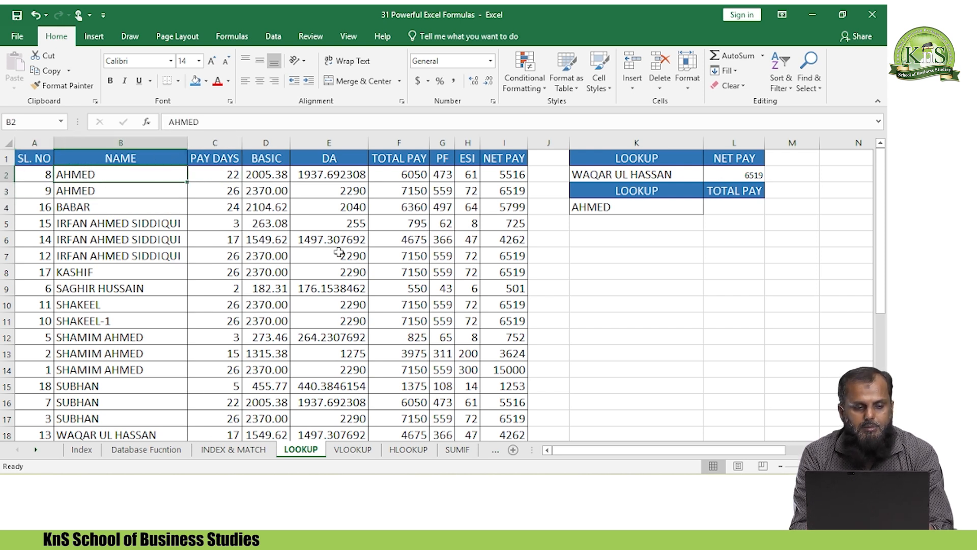
{"action": "key", "text": "ctrl+shift+Down"}
{"action": "key", "text": "ctrl+c"}
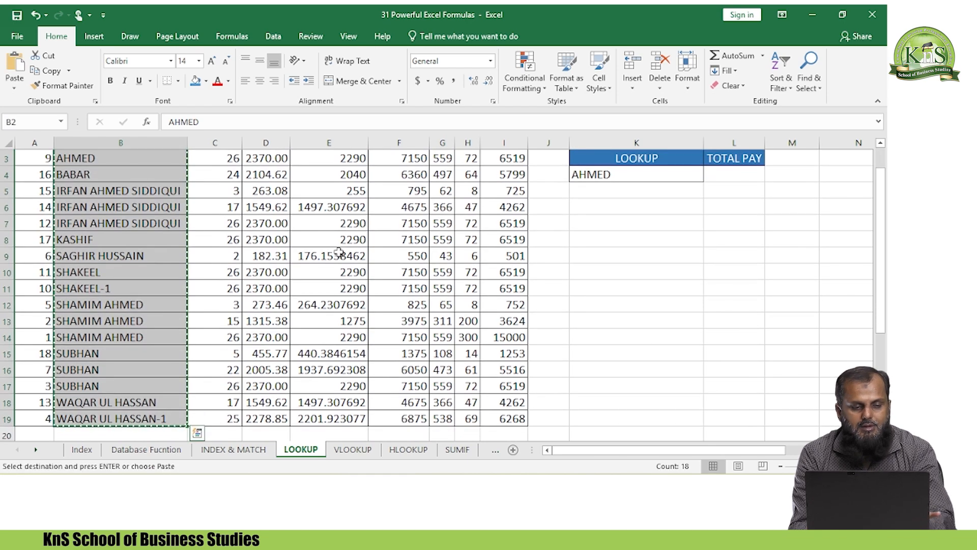
{"action": "key", "text": "Right"}
{"action": "key", "text": "Right"}
{"action": "key", "text": "Right"}
{"action": "key", "text": "Right"}
{"action": "key", "text": "Right"}
{"action": "key", "text": "Right"}
{"action": "key", "text": "Right"}
{"action": "key", "text": "Right"}
{"action": "key", "text": "Right"}
{"action": "key", "text": "Right"}
{"action": "key", "text": "Right"}
{"action": "key", "text": "Down"}
{"action": "key", "text": "Down"}
{"action": "key", "text": "Down"}
{"action": "key", "text": "Down"}
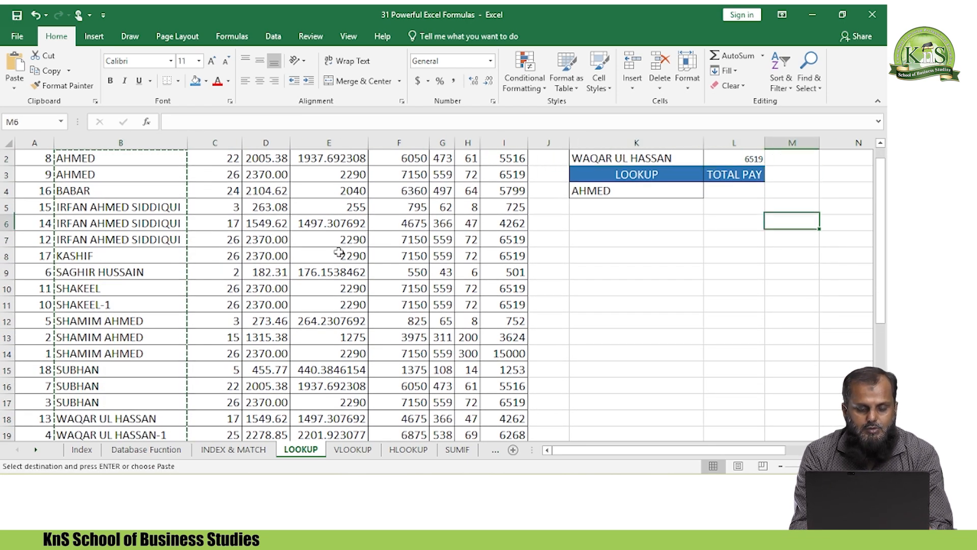
{"action": "key", "text": "ctrl+v"}
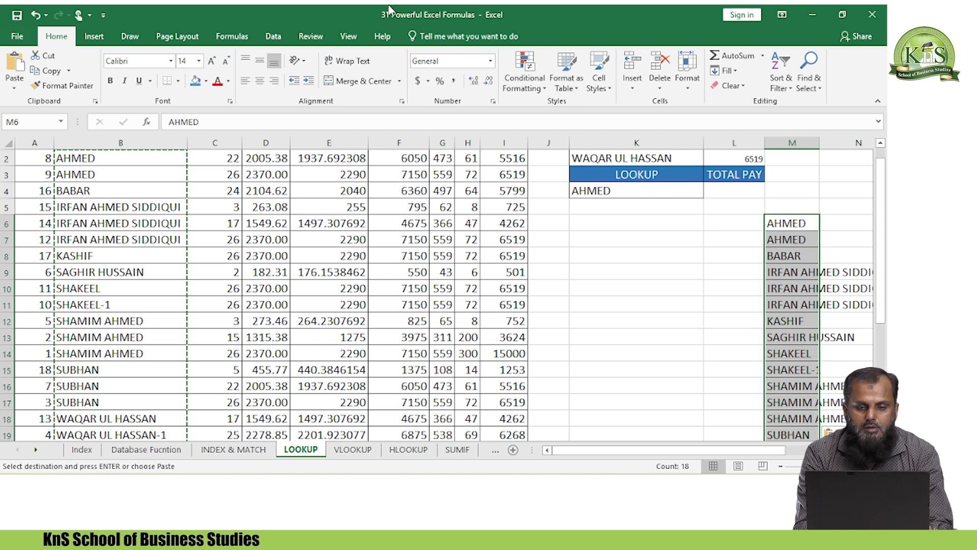
Step: Remove the duplicate names from the copied list in column M, with no header row
{"action": "left_click", "coordinate": [273, 36]}
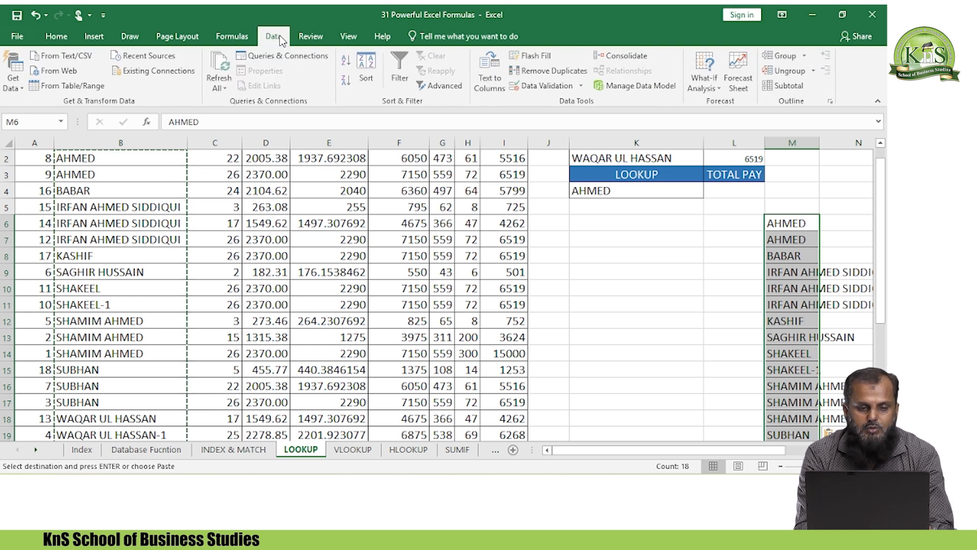
{"action": "left_click", "coordinate": [537, 71]}
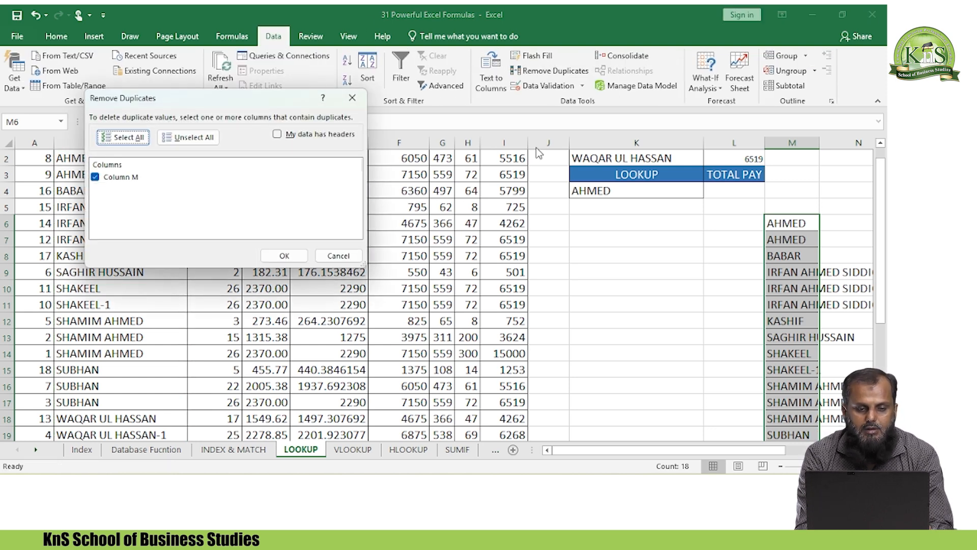
{"action": "left_click", "coordinate": [288, 261]}
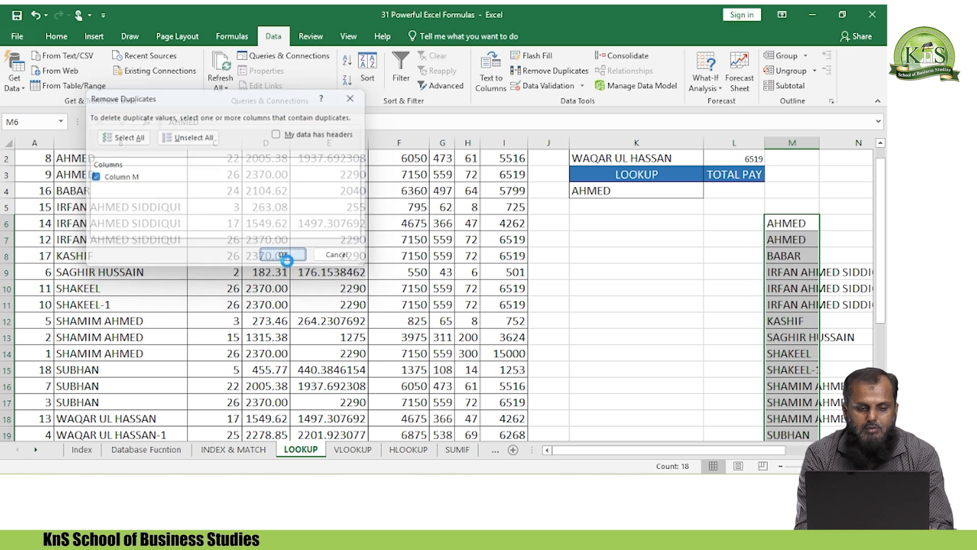
{"action": "left_click", "coordinate": [449, 280]}
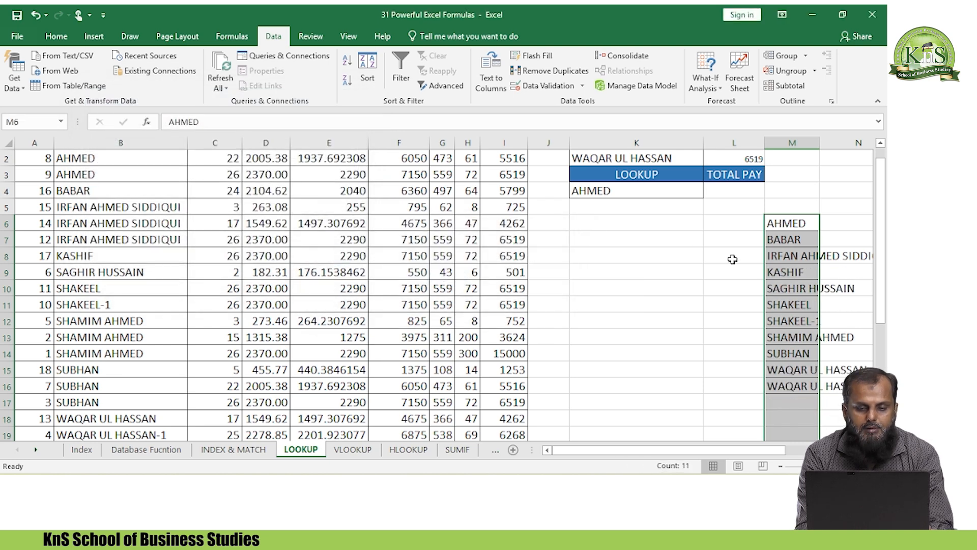
{"action": "left_click", "coordinate": [787, 231]}
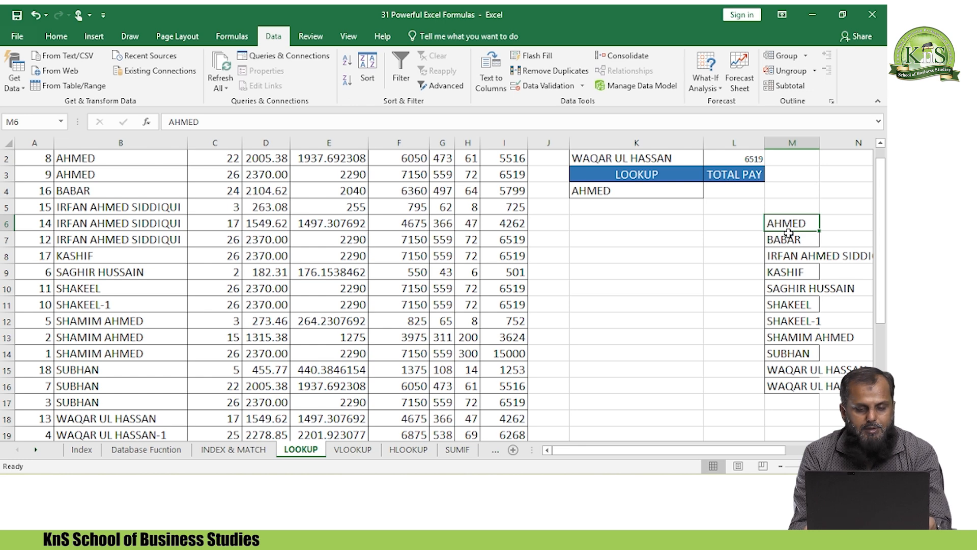
Step: Copy the list of unique names in M6:M16 over the employee names starting at B2
{"action": "key", "text": "ctrl+shift+Down"}
{"action": "key", "text": "ctrl+c"}
{"action": "key", "text": "Left"}
{"action": "key", "text": "Left"}
{"action": "key", "text": "Left"}
{"action": "key", "text": "Left"}
{"action": "key", "text": "Left"}
{"action": "key", "text": "Left"}
{"action": "key", "text": "Left"}
{"action": "key", "text": "Left"}
{"action": "key", "text": "Left"}
{"action": "key", "text": "Left"}
{"action": "key", "text": "Left"}
{"action": "key", "text": "Left"}
{"action": "key", "text": "Up"}
{"action": "key", "text": "Up"}
{"action": "key", "text": "Up"}
{"action": "key", "text": "Up"}
{"action": "key", "text": "Up"}
{"action": "key", "text": "Down"}
{"action": "key", "text": "Right"}
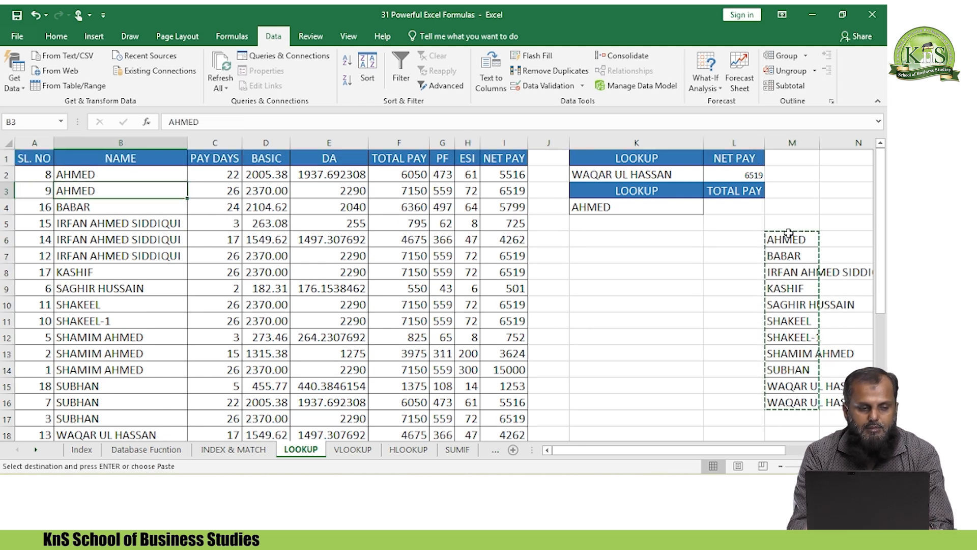
{"action": "key", "text": "Return"}
Step: Clear all contents and formatting from the leftover payroll rows A13:I19
{"action": "key", "text": "Down"}
{"action": "key", "text": "Down"}
{"action": "key", "text": "Down"}
{"action": "key", "text": "Down"}
{"action": "key", "text": "Down"}
{"action": "key", "text": "Down"}
{"action": "key", "text": "Down"}
{"action": "key", "text": "Down"}
{"action": "key", "text": "Down"}
{"action": "key", "text": "Down"}
{"action": "key", "text": "Down"}
{"action": "key", "text": "Down"}
{"action": "key", "text": "Down"}
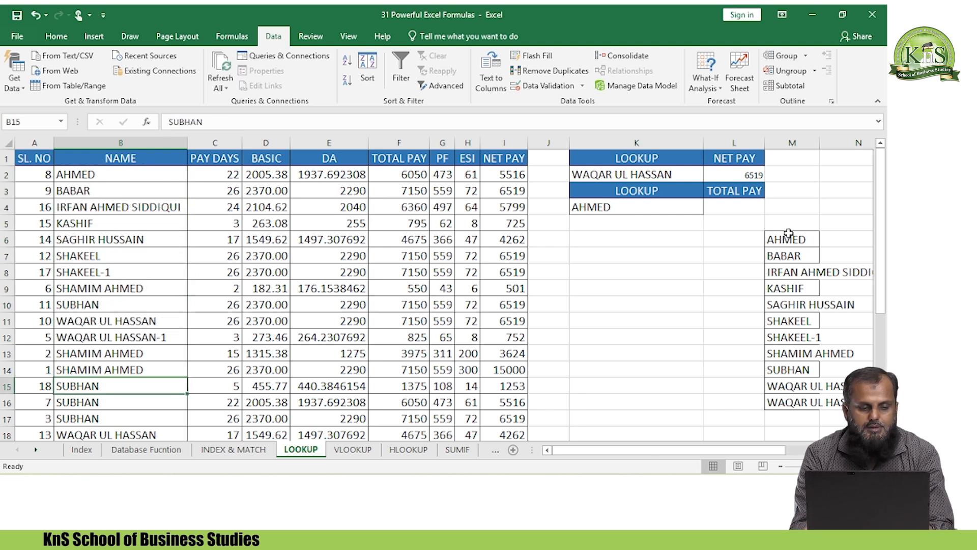
{"action": "key", "text": "Left"}
{"action": "key", "text": "Up"}
{"action": "key", "text": "Up"}
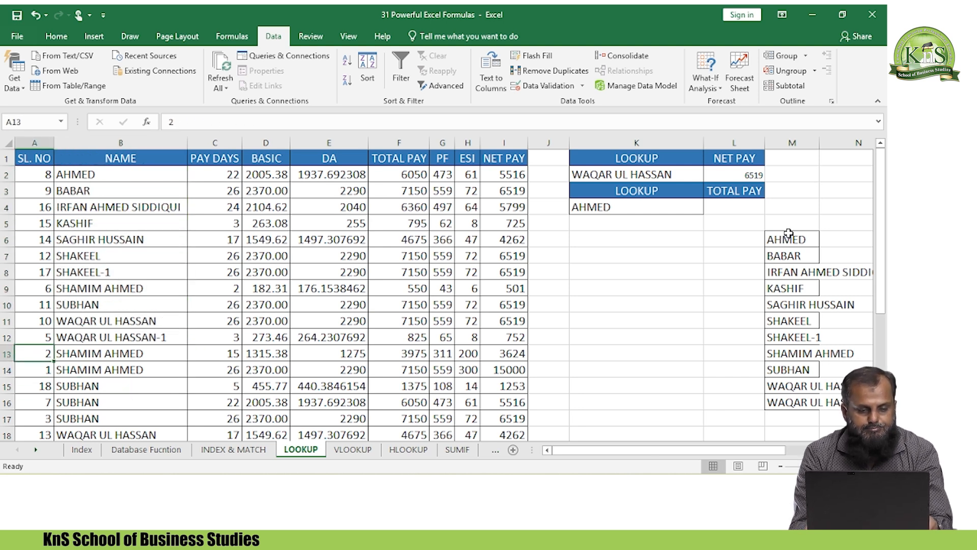
{"action": "key", "text": "ctrl+shift+Right"}
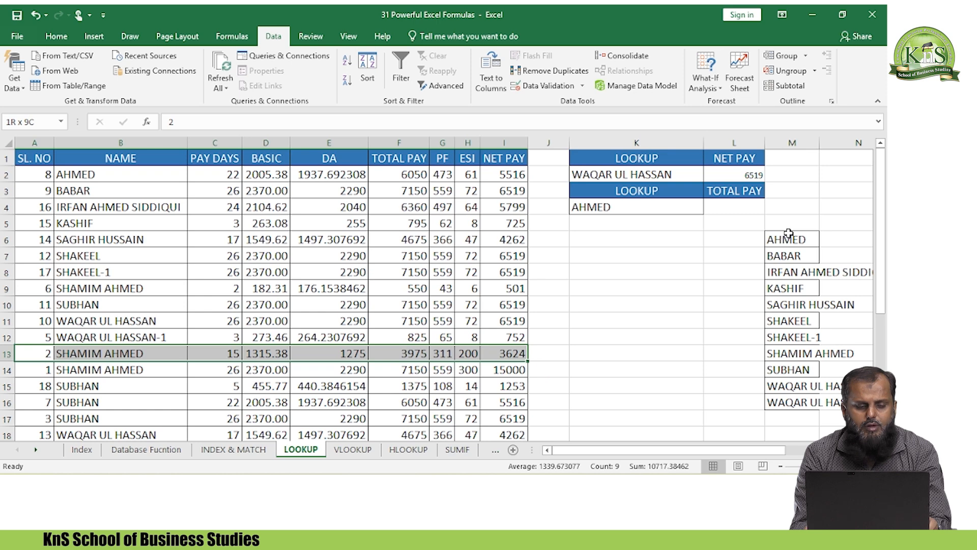
{"action": "key", "text": "ctrl+shift+Down"}
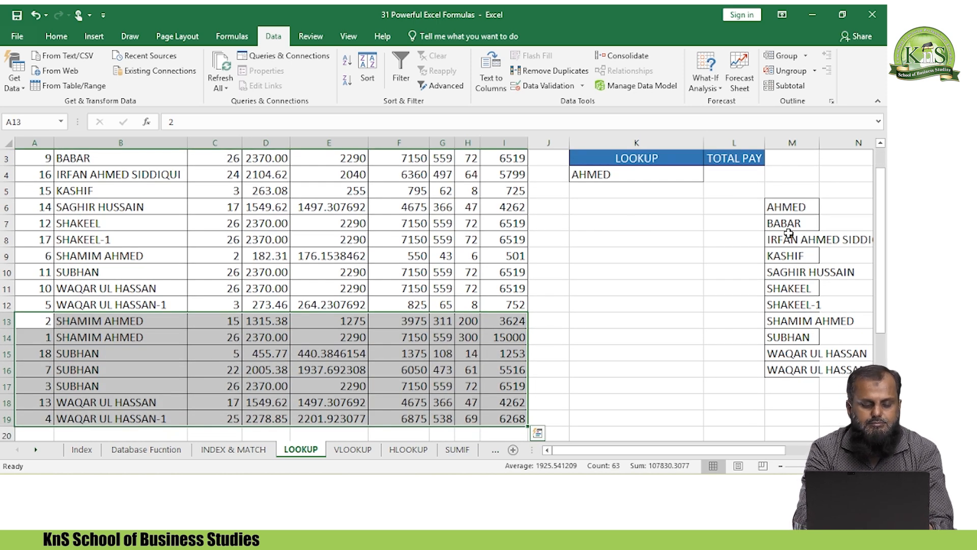
{"action": "key", "text": "alt+h"}
{"action": "key", "text": "e"}
{"action": "key", "text": "a"}
Step: Apply all borders to the last payroll row, A12:I12
{"action": "key", "text": "Down"}
{"action": "key", "text": "Up"}
{"action": "key", "text": "Up"}
{"action": "key", "text": "ctrl+shift+Right"}
{"action": "key", "text": "alt+h"}
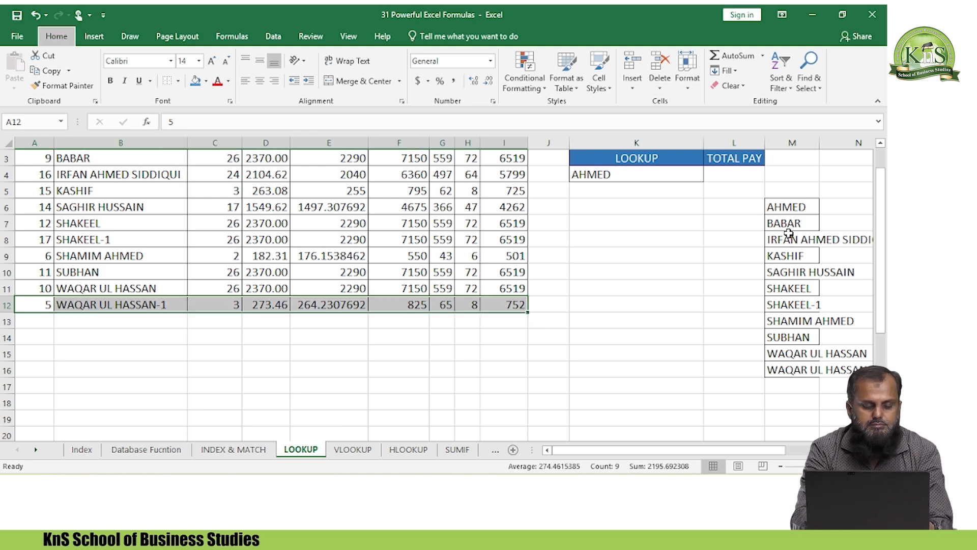
{"action": "key", "text": "b"}
{"action": "key", "text": "a"}
Step: Renumber the serial numbers from A2 by entering 1 and 2 and filling the series down to A12
{"action": "key", "text": "Up"}
{"action": "key", "text": "Up"}
{"action": "key", "text": "Up"}
{"action": "key", "text": "Up"}
{"action": "key", "text": "Up"}
{"action": "key", "text": "Up"}
{"action": "key", "text": "Up"}
{"action": "key", "text": "Up"}
{"action": "key", "text": "Up"}
{"action": "key", "text": "Up"}
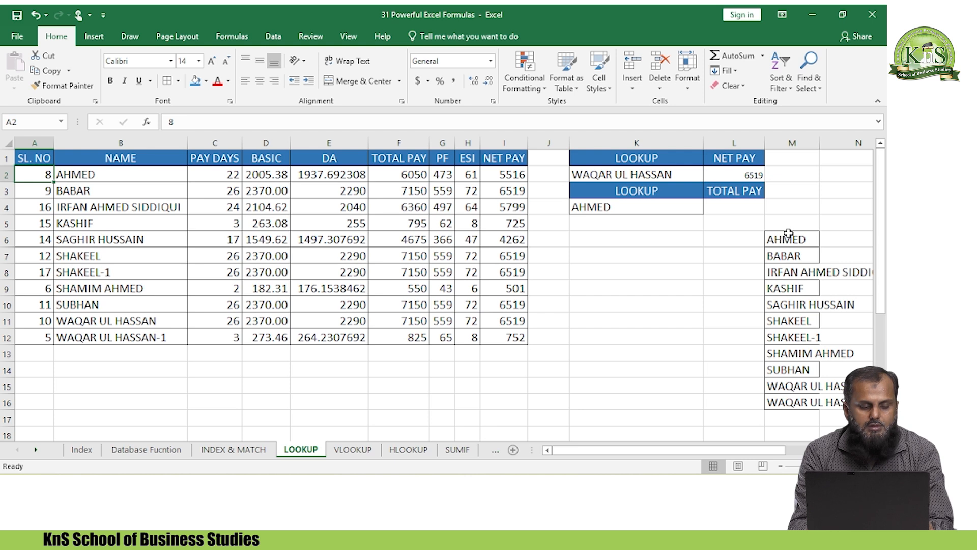
{"action": "type", "text": "1"}
{"action": "key", "text": "Return"}
{"action": "type", "text": "2"}
{"action": "key", "text": "Return"}
{"action": "key", "text": "Up"}
{"action": "key", "text": "Up"}
{"action": "key", "text": "shift+Down"}
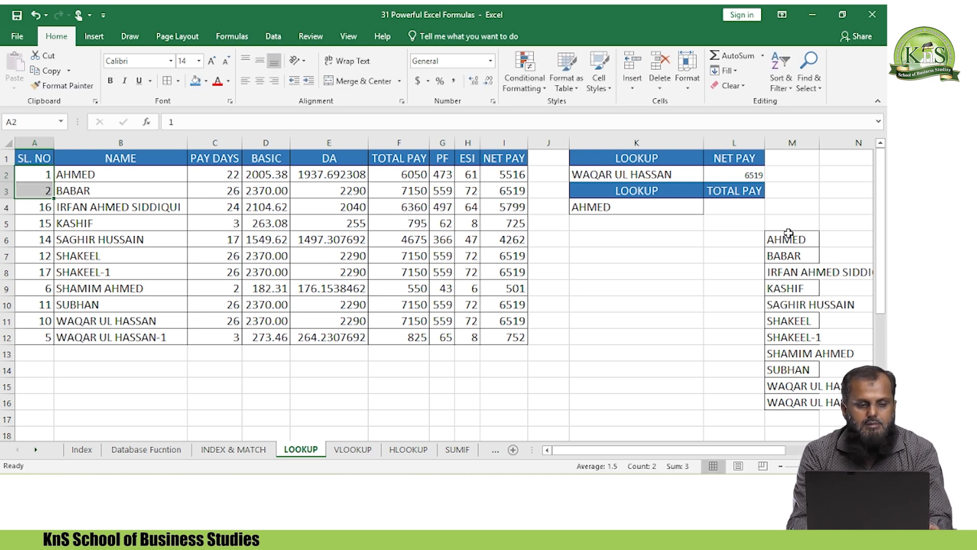
{"action": "double_click", "coordinate": [53, 198]}
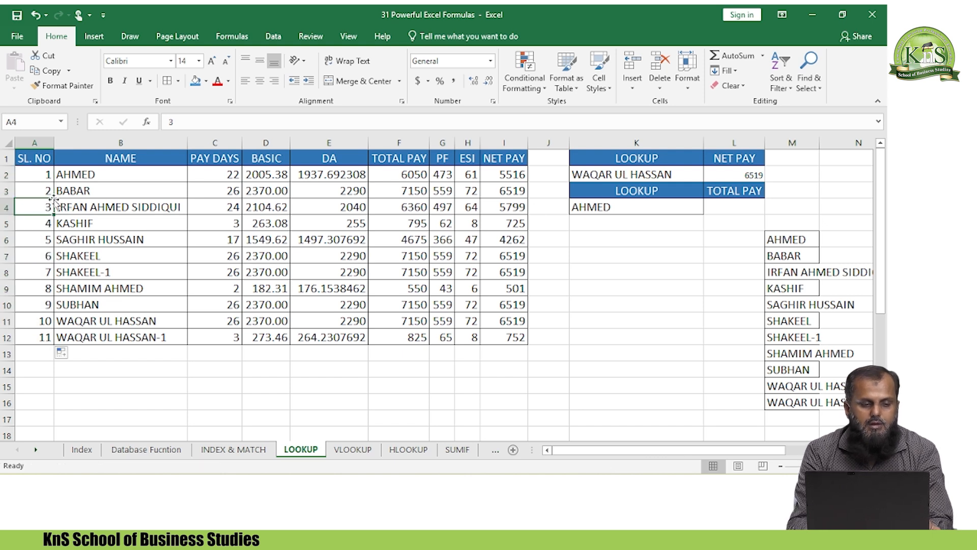
Step: Delete the contents of the last payroll row, A12:I12
{"action": "key", "text": "Right"}
{"action": "key", "text": "Right"}
{"action": "key", "text": "Right"}
{"action": "key", "text": "Right"}
{"action": "key", "text": "Right"}
{"action": "key", "text": "Down"}
{"action": "key", "text": "Down"}
{"action": "key", "text": "Down"}
{"action": "key", "text": "Down"}
{"action": "key", "text": "Down"}
{"action": "key", "text": "Down"}
{"action": "key", "text": "Down"}
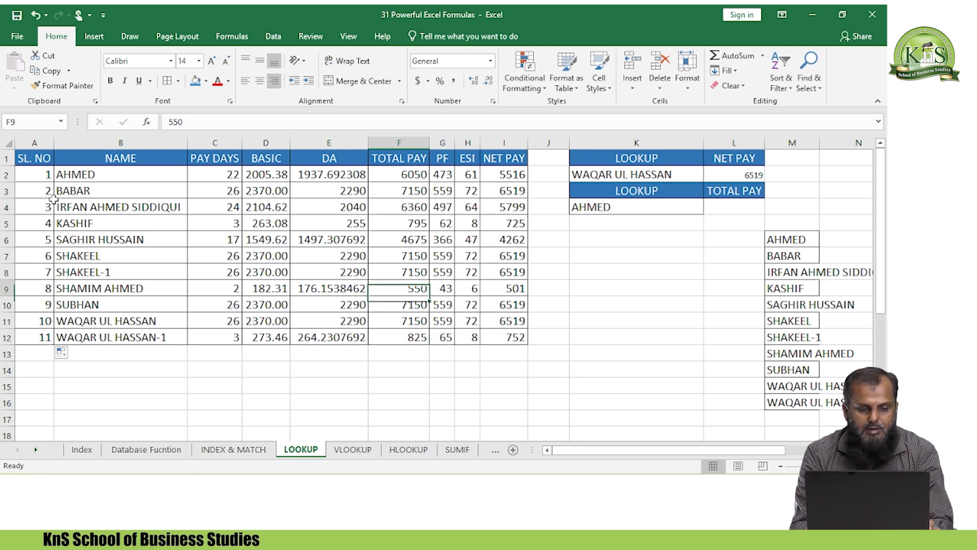
{"action": "key", "text": "Left"}
{"action": "key", "text": "Left"}
{"action": "key", "text": "Left"}
{"action": "key", "text": "Down"}
{"action": "key", "text": "Down"}
{"action": "key", "text": "Right"}
{"action": "key", "text": "Right"}
{"action": "key", "text": "Down"}
{"action": "key", "text": "Left"}
{"action": "key", "text": "Left"}
{"action": "key", "text": "Up"}
{"action": "key", "text": "Left"}
{"action": "key", "text": "Right"}
{"action": "key", "text": "Right"}
{"action": "key", "text": "Down"}
{"action": "key", "text": "Left"}
{"action": "key", "text": "Left"}
{"action": "key", "text": "Left"}
{"action": "key", "text": "ctrl+shift+Right"}
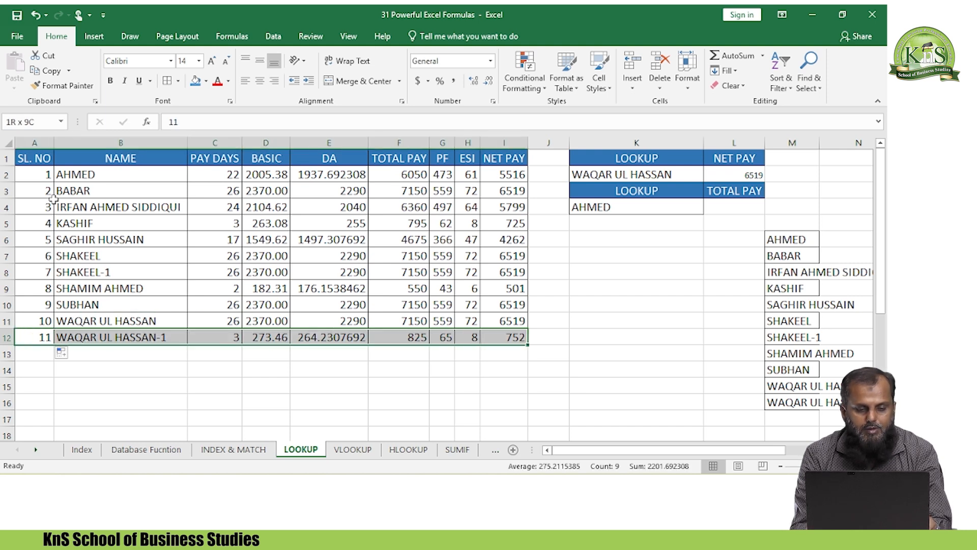
{"action": "key", "text": "Delete"}
Step: Erase the borders around the empty cells A12:C12 below the payroll table
{"action": "key", "text": "Down"}
{"action": "key", "text": "Up"}
{"action": "key", "text": "Up"}
{"action": "key", "text": "Right"}
{"action": "key", "text": "Right"}
{"action": "key", "text": "Down"}
{"action": "key", "text": "Down"}
{"action": "key", "text": "Left"}
{"action": "key", "text": "Left"}
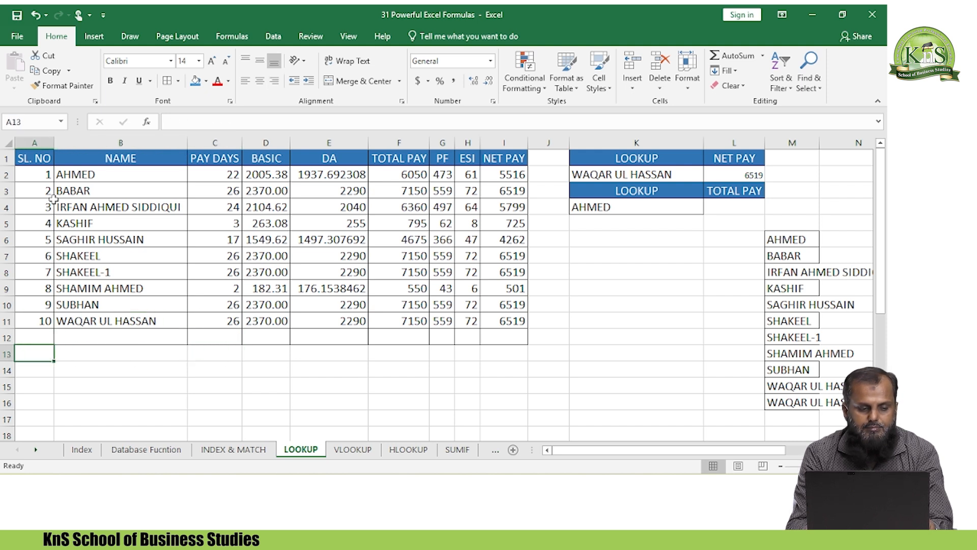
{"action": "key", "text": "alt+h"}
{"action": "key", "text": "b"}
{"action": "key", "text": "e"}
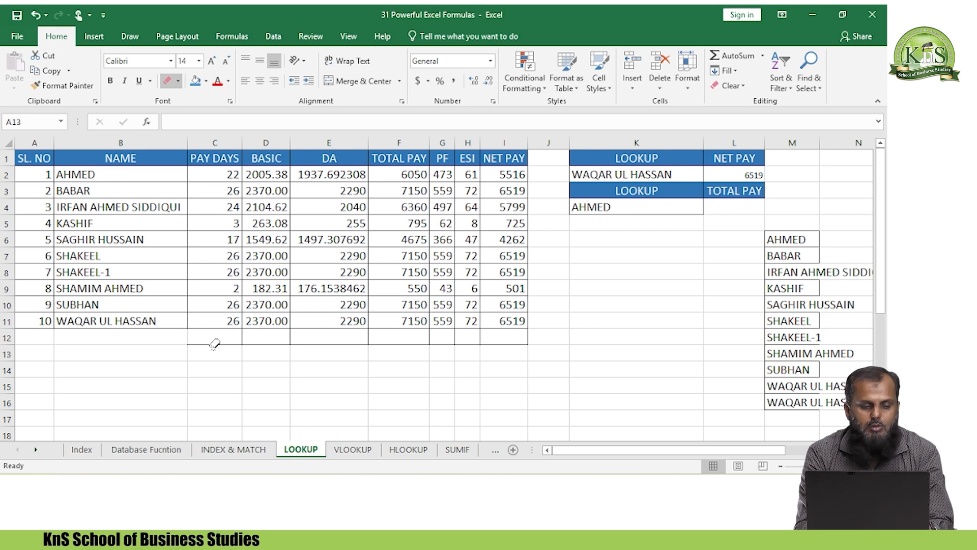
{"action": "left_click", "coordinate": [261, 342]}
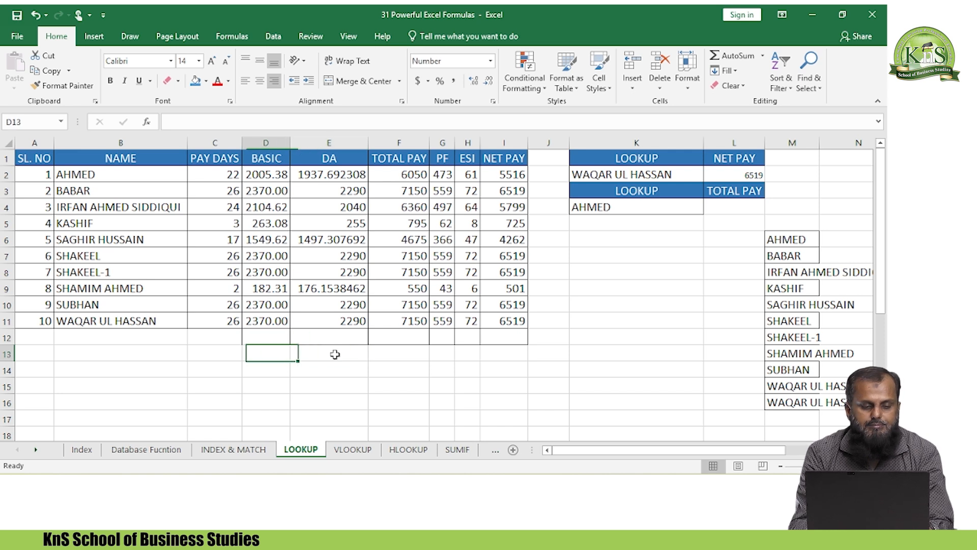
Step: Remove all borders from the empty cells D12:I12 and select D11:I11 above them
{"action": "key", "text": "shift+Right"}
{"action": "key", "text": "shift+Right"}
{"action": "key", "text": "shift+Right"}
{"action": "key", "text": "shift+Right"}
{"action": "key", "text": "shift+Right"}
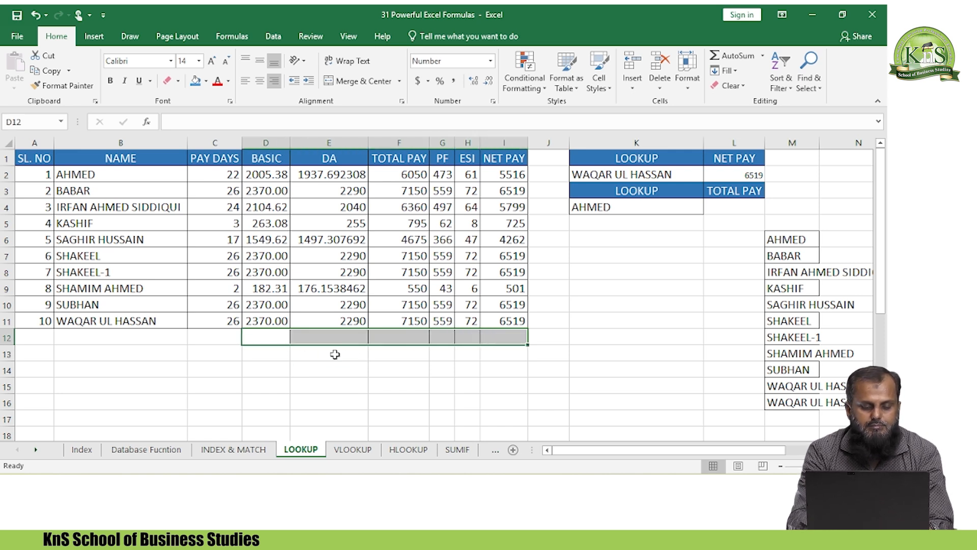
{"action": "key", "text": "alt+h"}
{"action": "key", "text": "b"}
{"action": "key", "text": "n"}
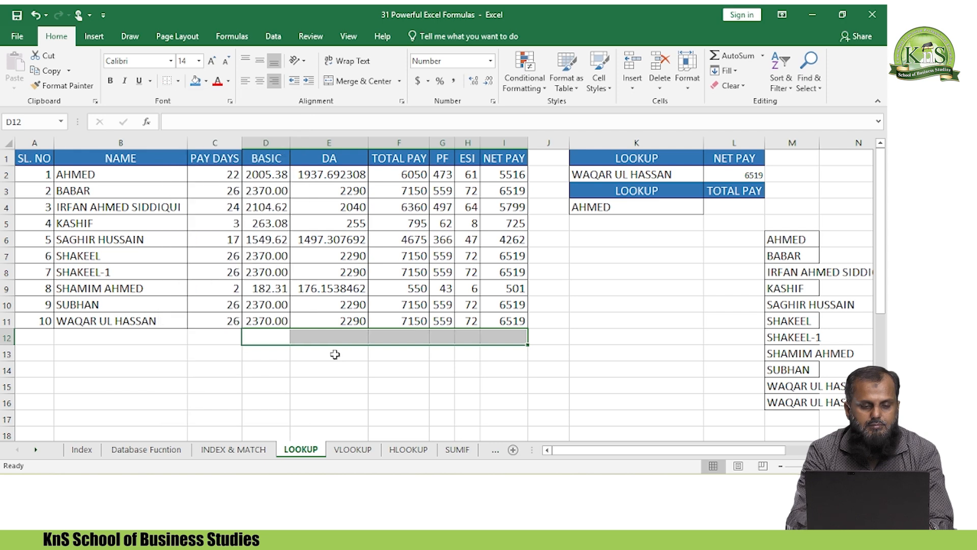
{"action": "key", "text": "Down"}
{"action": "key", "text": "Up"}
{"action": "key", "text": "Up"}
{"action": "key", "text": "Up"}
{"action": "key", "text": "Down"}
{"action": "key", "text": "shift+Right"}
{"action": "key", "text": "shift+Right"}
{"action": "key", "text": "shift+Right"}
{"action": "key", "text": "shift+Right"}
{"action": "key", "text": "shift+Right"}
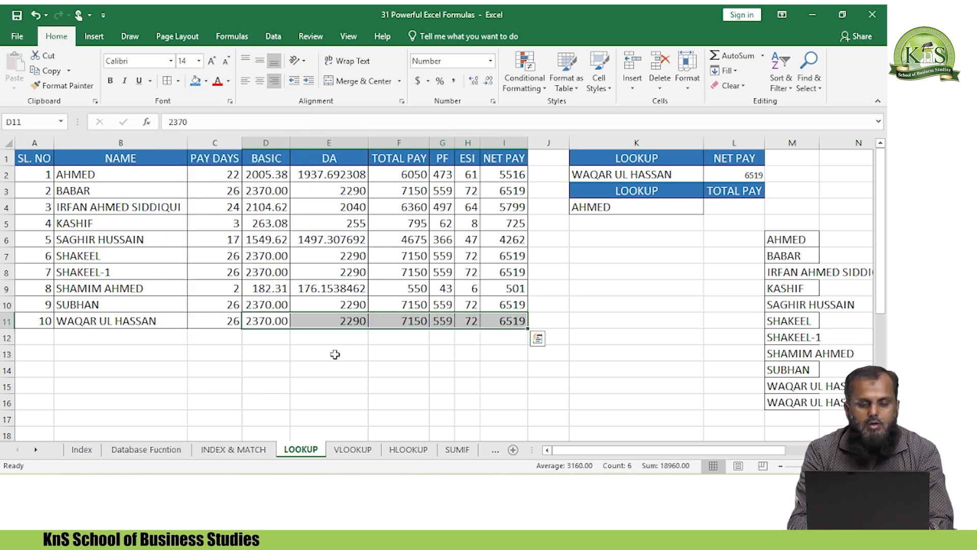
Step: Delete the copied list of names in M6:M16
{"action": "key", "text": "Right"}
{"action": "key", "text": "Right"}
{"action": "key", "text": "Right"}
{"action": "key", "text": "Right"}
{"action": "key", "text": "Right"}
{"action": "key", "text": "Right"}
{"action": "key", "text": "Right"}
{"action": "key", "text": "Right"}
{"action": "key", "text": "Right"}
{"action": "key", "text": "Up"}
{"action": "key", "text": "Up"}
{"action": "key", "text": "Up"}
{"action": "key", "text": "Up"}
{"action": "key", "text": "Up"}
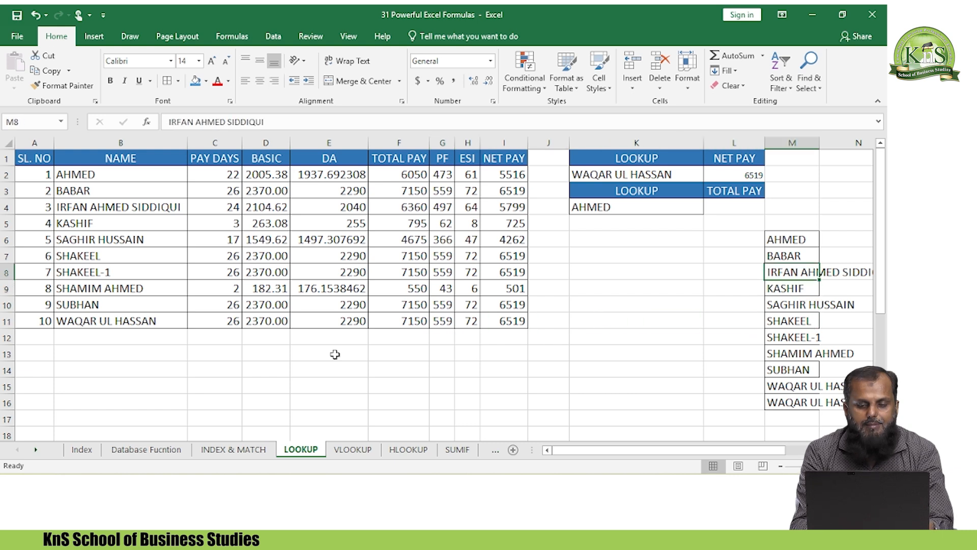
{"action": "key", "text": "ctrl+shift+Down"}
{"action": "key", "text": "Delete"}
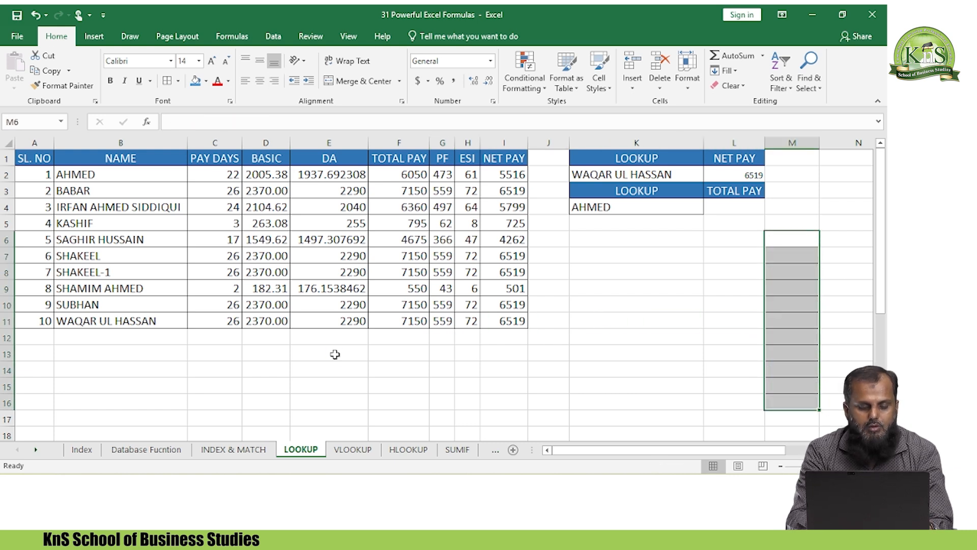
Step: Look over the cleaned payroll table A1:I11 and the empty rows below it
{"action": "key", "text": "Left"}
{"action": "key", "text": "shift+Down"}
{"action": "key", "text": "Left"}
{"action": "key", "text": "Home"}
{"action": "key", "text": "Up"}
{"action": "key", "text": "Right"}
{"action": "key", "text": "Right"}
{"action": "key", "text": "Right"}
{"action": "key", "text": "Right"}
{"action": "key", "text": "Down"}
{"action": "key", "text": "ctrl+Down"}
{"action": "key", "text": "Down"}
{"action": "key", "text": "Down"}
{"action": "key", "text": "Down"}
{"action": "key", "text": "Right"}
{"action": "key", "text": "Right"}
{"action": "key", "text": "Up"}
{"action": "key", "text": "Up"}
{"action": "key", "text": "Up"}
{"action": "key", "text": "Right"}
{"action": "key", "text": "Right"}
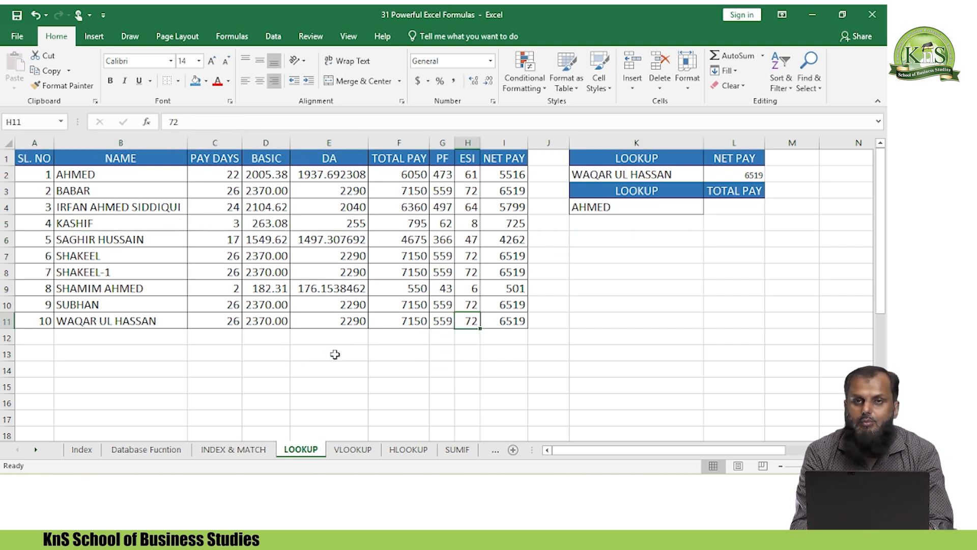
{"action": "key", "text": "Up"}
{"action": "key", "text": "Up"}
{"action": "key", "text": "ctrl+Up"}
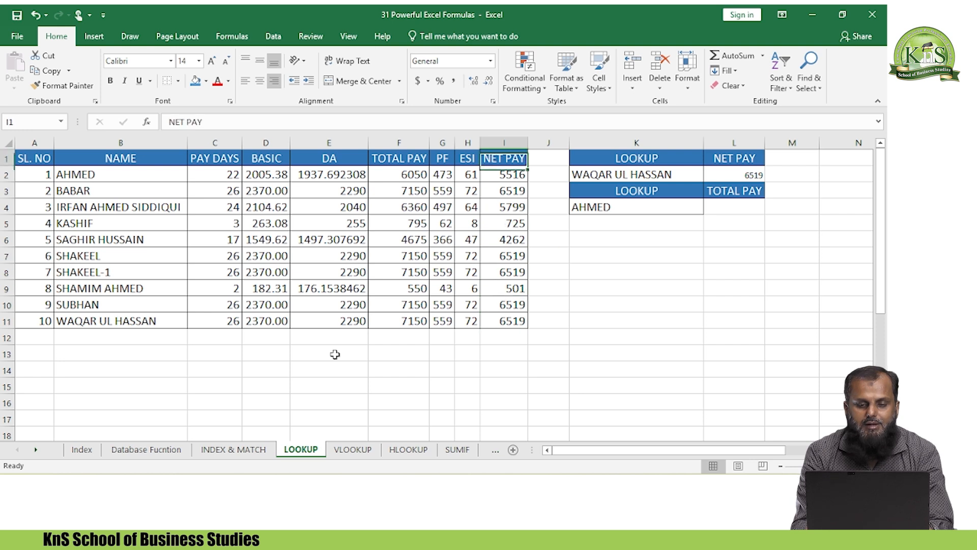
Step: Choose a blank entry from the drop-down list in the net pay lookup cell K2
{"action": "key", "text": "Right"}
{"action": "key", "text": "Down"}
{"action": "key", "text": "Right"}
{"action": "key", "text": "alt+Down"}
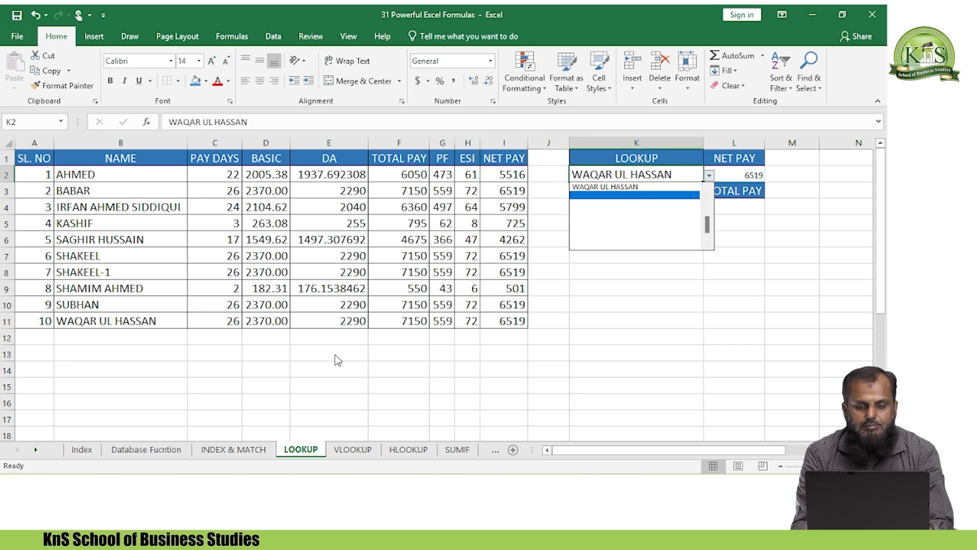
{"action": "key", "text": "Down"}
{"action": "key", "text": "Down"}
{"action": "key", "text": "Down"}
{"action": "key", "text": "Down"}
{"action": "key", "text": "Down"}
{"action": "key", "text": "Up"}
{"action": "key", "text": "Up"}
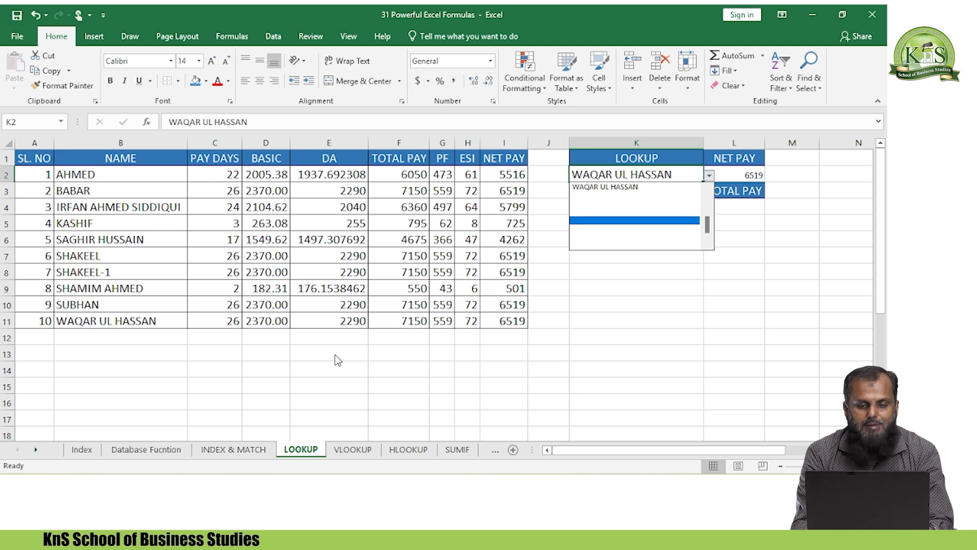
{"action": "key", "text": "Return"}
{"action": "key", "text": "Down"}
{"action": "key", "text": "Up"}
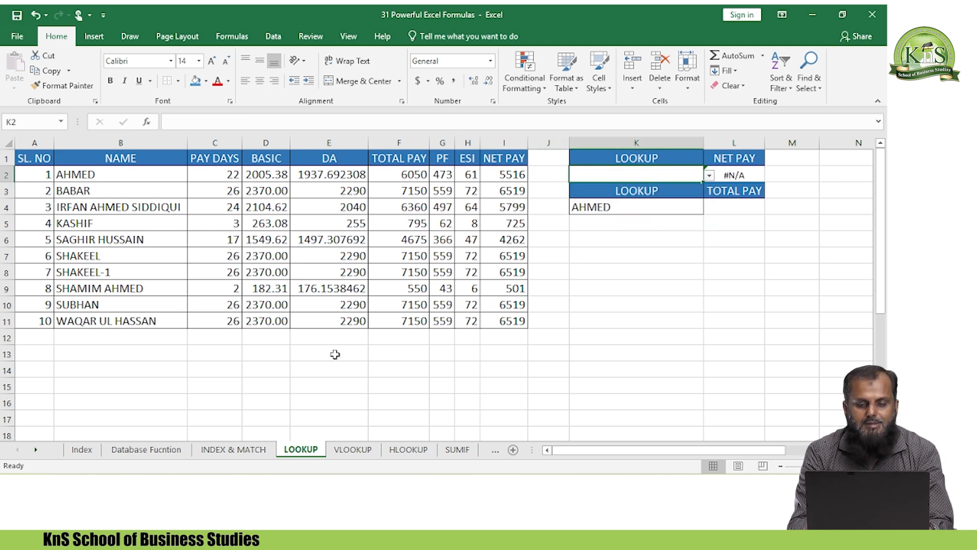
Step: Change the source of K2's list validation to the employee names in =$B$2:$B$11
{"action": "key", "text": "alt"}
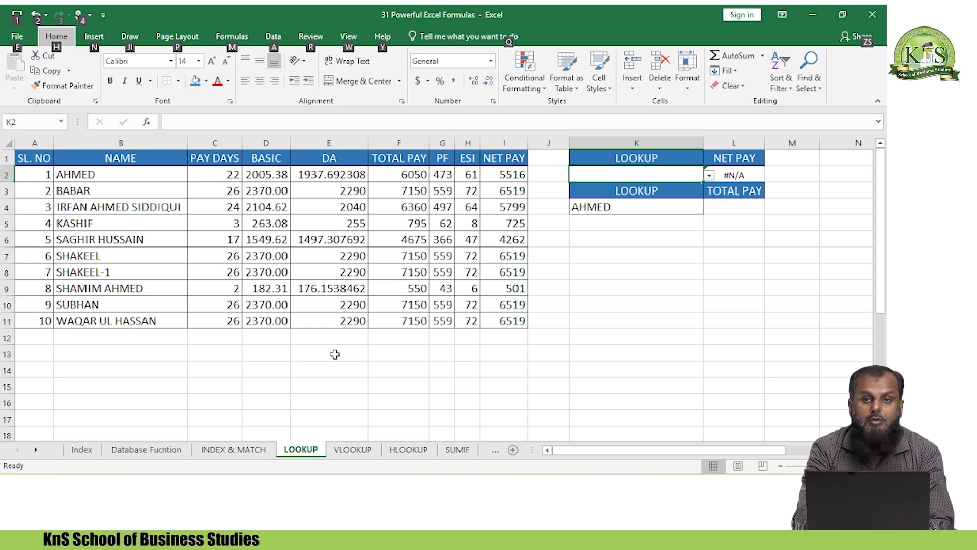
{"action": "key", "text": "a"}
{"action": "key", "text": "v"}
{"action": "key", "text": "v"}
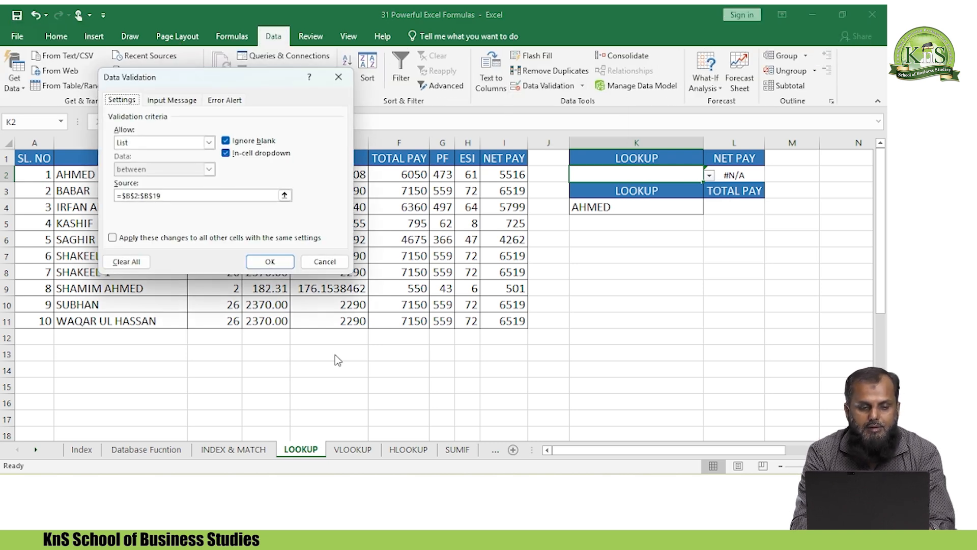
{"action": "left_click", "coordinate": [165, 198]}
{"action": "key", "text": "BackSpace"}
{"action": "key", "text": "BackSpace"}
{"action": "key", "text": "BackSpace"}
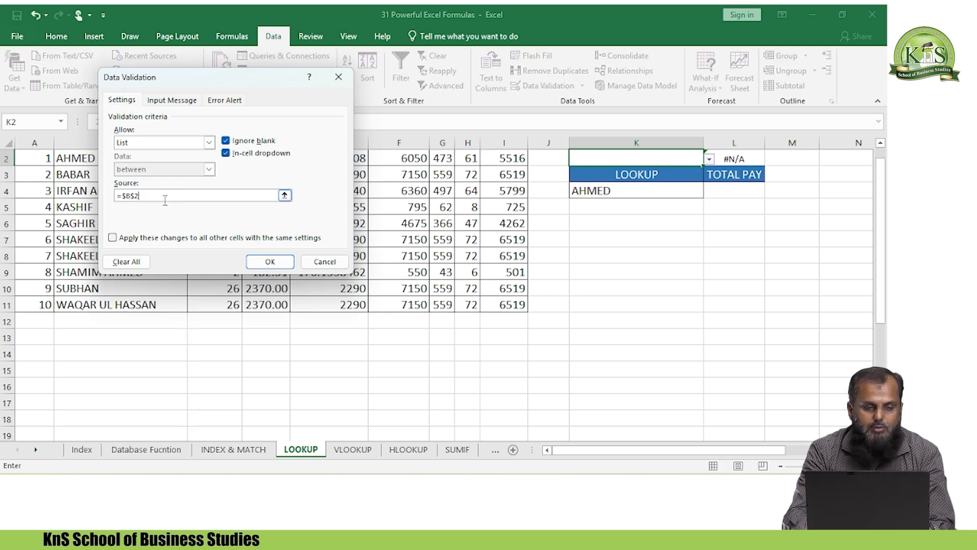
{"action": "left_click", "coordinate": [74, 160]}
{"action": "scroll", "coordinate": [73, 159], "scroll_direction": "up", "scroll_amount": 1}
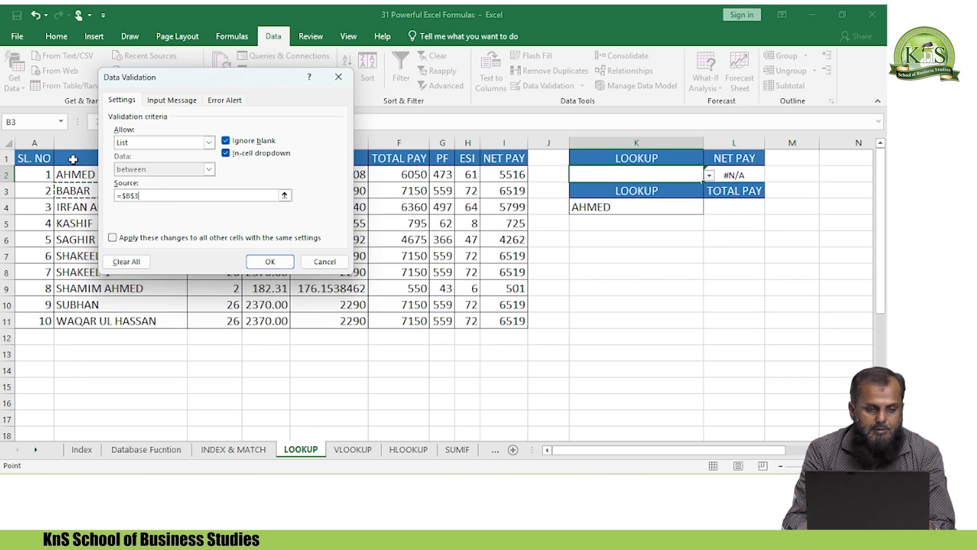
{"action": "left_click_drag", "start_coordinate": [73, 159], "coordinate": [102, 321]}
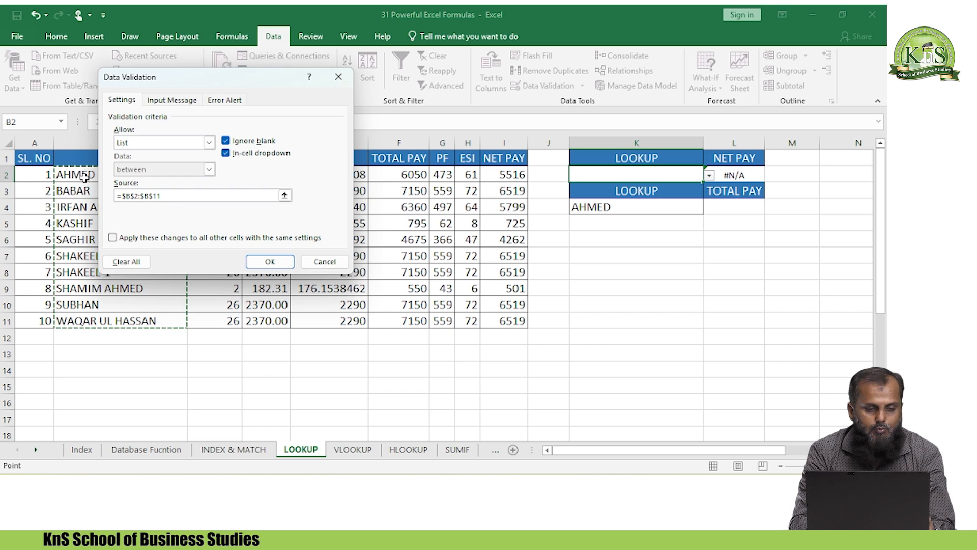
{"action": "left_click", "coordinate": [262, 260]}
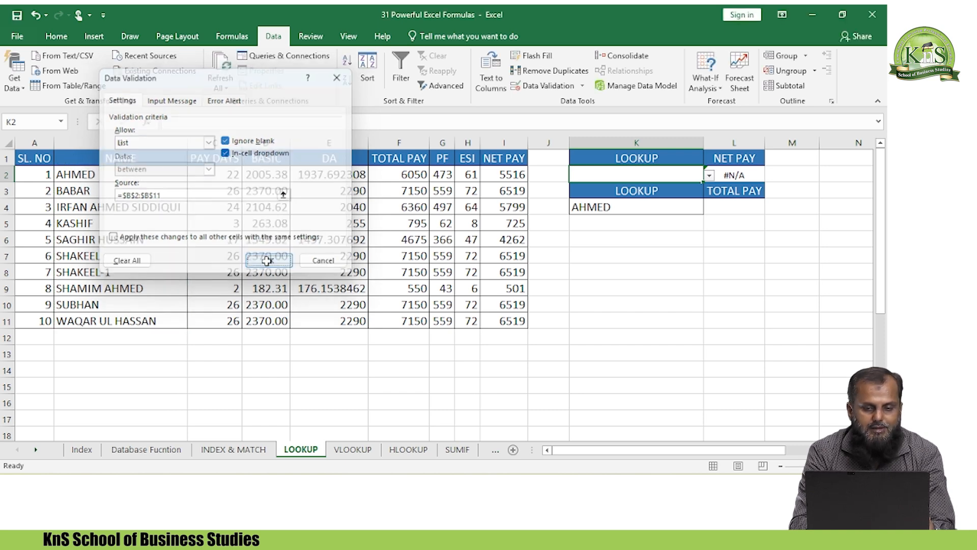
Step: Choose the third employee in K2's drop-down list and check that employee's row in the payroll table
{"action": "left_click", "coordinate": [709, 176]}
{"action": "left_click", "coordinate": [610, 204]}
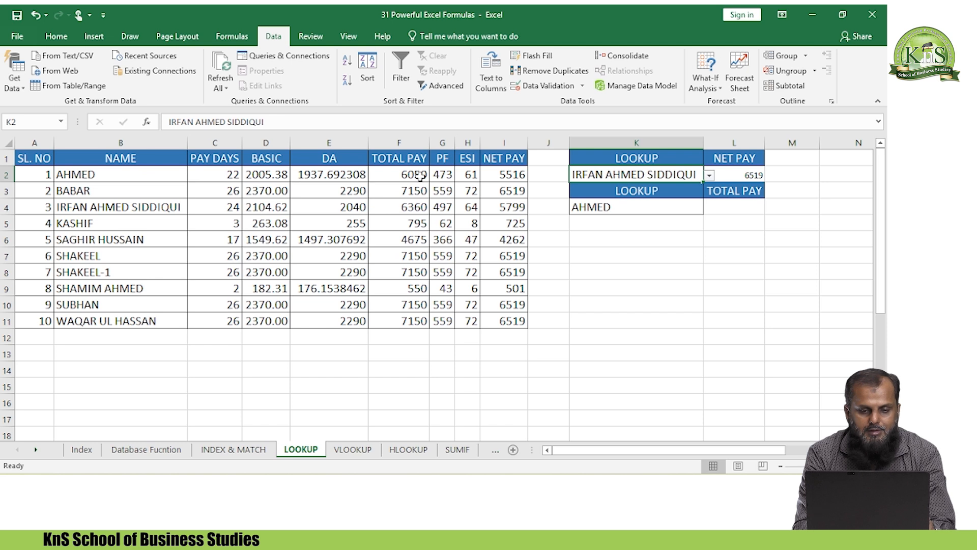
{"action": "left_click", "coordinate": [121, 208]}
{"action": "key", "text": "Right"}
{"action": "key", "text": "Right"}
{"action": "key", "text": "Right"}
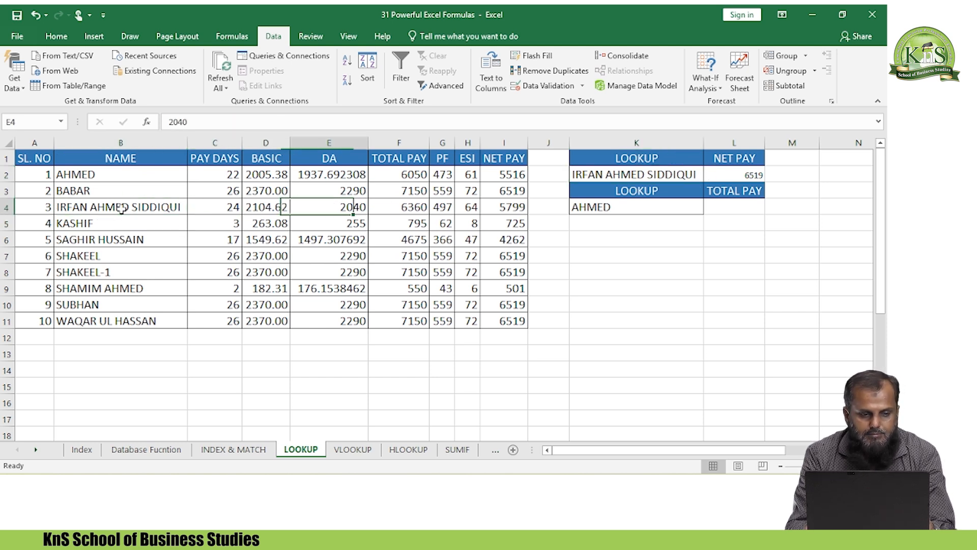
Step: Examine the employee names in B2:B11 for their order and for duplicates
{"action": "key", "text": "Up"}
{"action": "key", "text": "Left"}
{"action": "key", "text": "Left"}
{"action": "key", "text": "Left"}
{"action": "key", "text": "Left"}
{"action": "key", "text": "Down"}
{"action": "key", "text": "Down"}
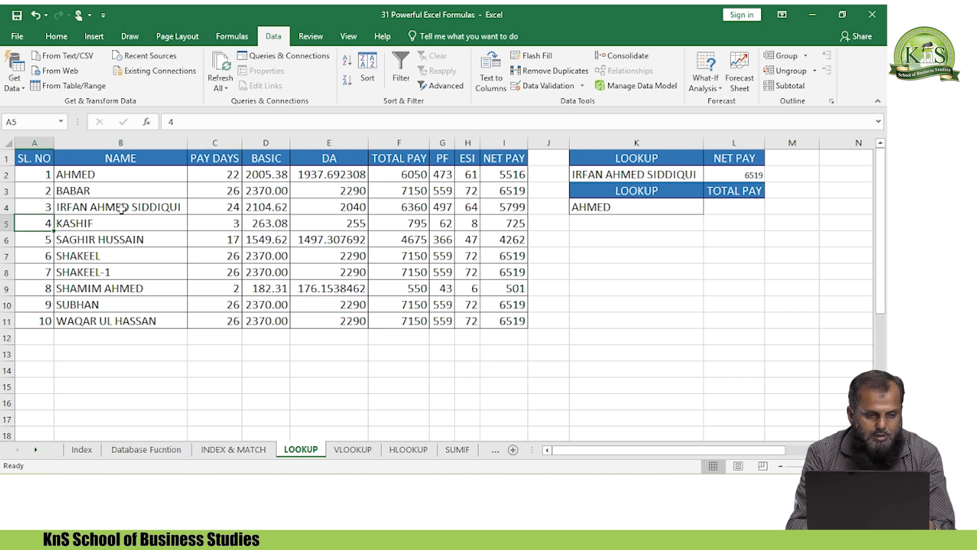
{"action": "key", "text": "Right"}
{"action": "key", "text": "Down"}
{"action": "key", "text": "Down"}
{"action": "key", "text": "Down"}
{"action": "key", "text": "Down"}
{"action": "key", "text": "Down"}
{"action": "key", "text": "Up"}
{"action": "key", "text": "Up"}
{"action": "key", "text": "Down"}
{"action": "key", "text": "Down"}
{"action": "key", "text": "Down"}
{"action": "key", "text": "Up"}
{"action": "key", "text": "Up"}
{"action": "key", "text": "Up"}
{"action": "key", "text": "Up"}
{"action": "key", "text": "Up"}
{"action": "key", "text": "Up"}
{"action": "key", "text": "Up"}
{"action": "key", "text": "Up"}
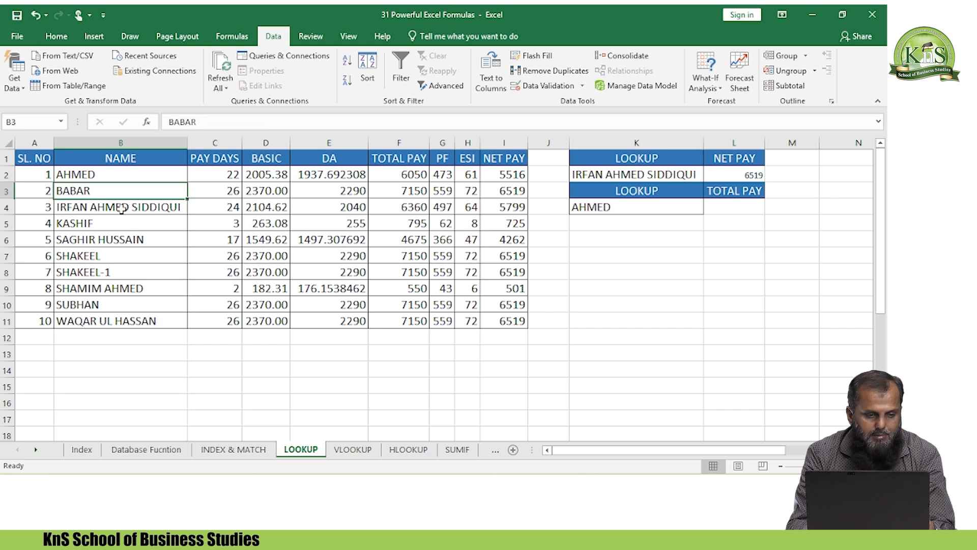
{"action": "key", "text": "Up"}
{"action": "key", "text": "Down"}
{"action": "key", "text": "Up"}
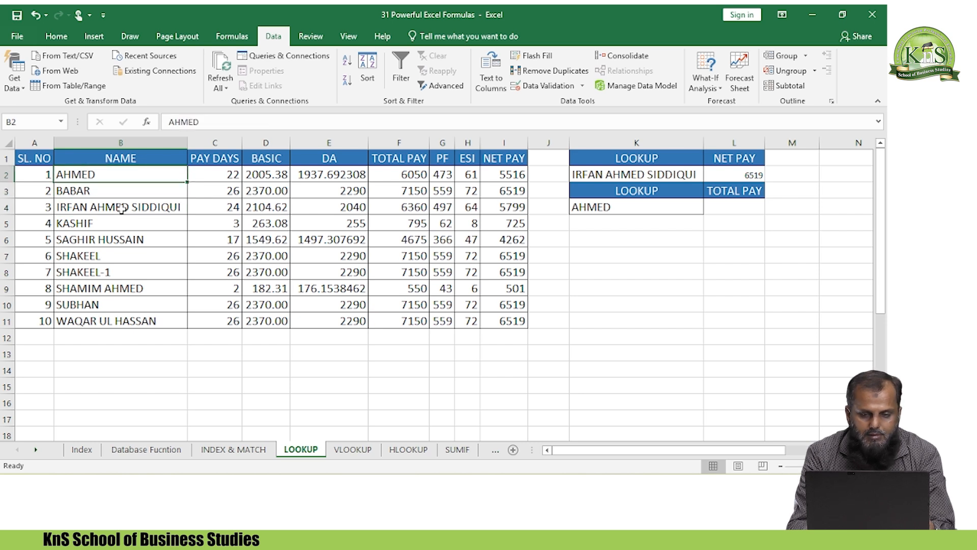
{"action": "key", "text": "ctrl+shift+Down"}
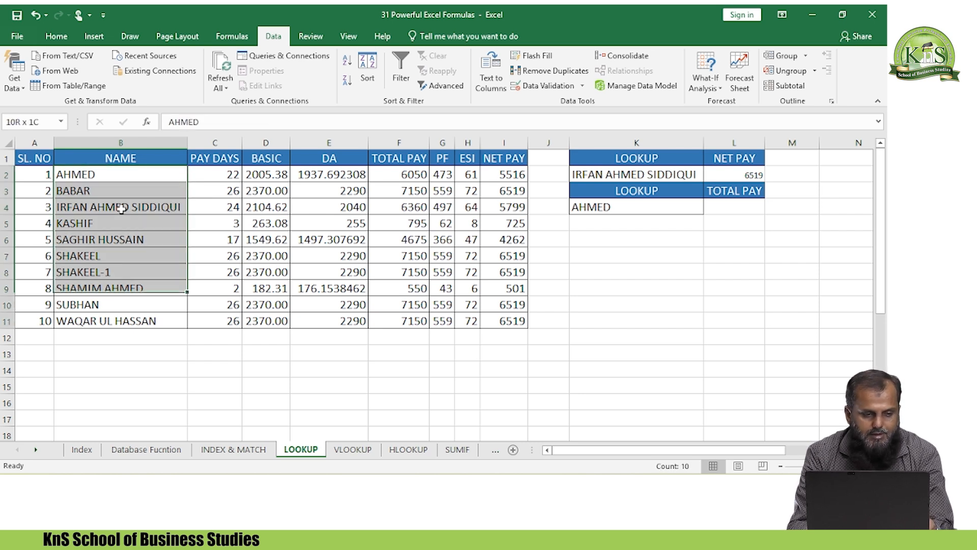
{"action": "key", "text": "Right"}
{"action": "key", "text": "Right"}
{"action": "key", "text": "Down"}
{"action": "key", "text": "Down"}
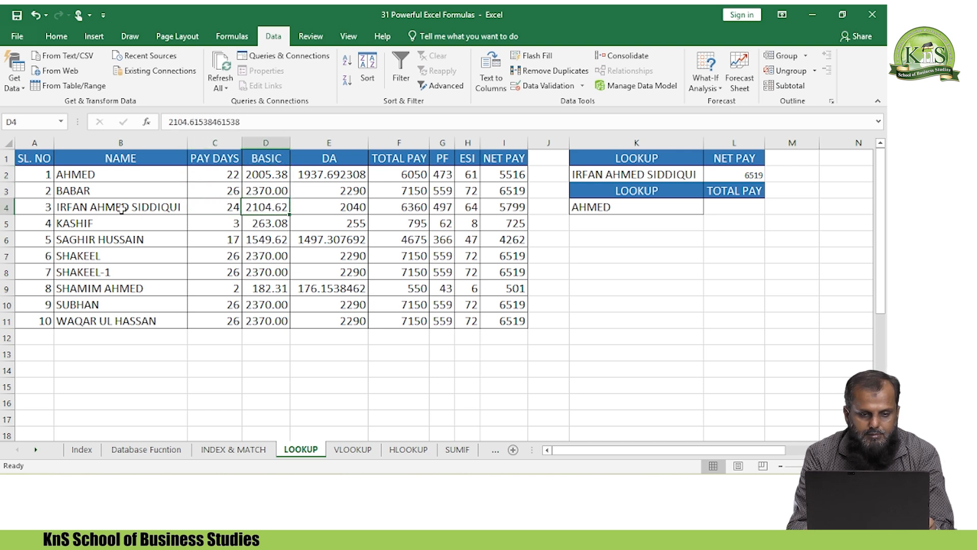
Step: Browse the drop-down list in lookup cell K2 and choose the first employee name
{"action": "key", "text": "Right"}
{"action": "key", "text": "Right"}
{"action": "key", "text": "Right"}
{"action": "key", "text": "Right"}
{"action": "key", "text": "Right"}
{"action": "key", "text": "Up"}
{"action": "key", "text": "Up"}
{"action": "key", "text": "Right"}
{"action": "key", "text": "Right"}
{"action": "key", "text": "Right"}
{"action": "key", "text": "Right"}
{"action": "key", "text": "Left"}
{"action": "key", "text": "Left"}
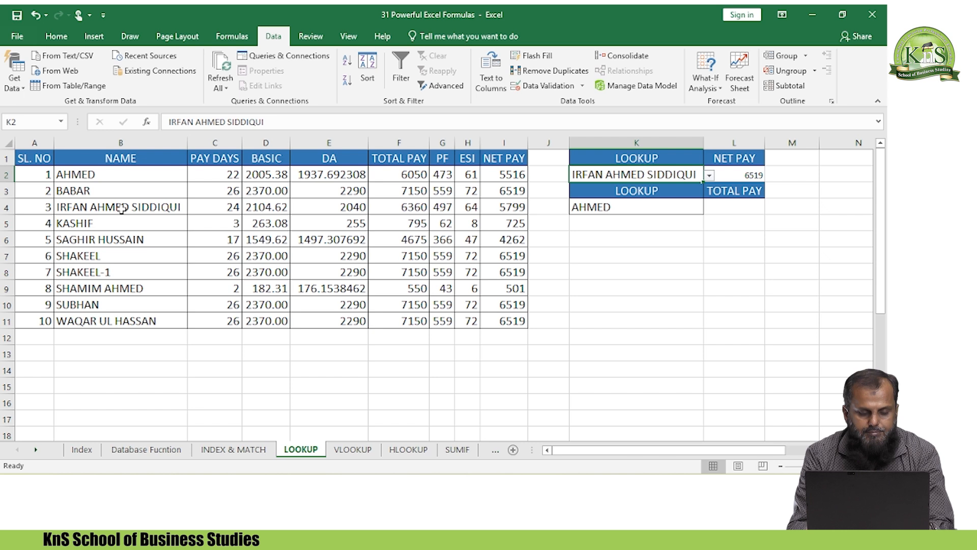
{"action": "key", "text": "alt+Down"}
{"action": "key", "text": "Down"}
{"action": "key", "text": "Down"}
{"action": "key", "text": "Down"}
{"action": "key", "text": "Up"}
{"action": "key", "text": "Up"}
{"action": "key", "text": "Up"}
{"action": "key", "text": "Up"}
{"action": "key", "text": "Up"}
{"action": "key", "text": "Up"}
{"action": "key", "text": "Up"}
{"action": "key", "text": "Down"}
{"action": "key", "text": "Down"}
{"action": "key", "text": "Down"}
{"action": "key", "text": "Down"}
{"action": "key", "text": "Down"}
{"action": "key", "text": "Down"}
{"action": "key", "text": "Down"}
{"action": "key", "text": "Down"}
{"action": "key", "text": "Up"}
{"action": "key", "text": "Up"}
{"action": "key", "text": "Up"}
{"action": "key", "text": "Up"}
{"action": "key", "text": "Up"}
{"action": "key", "text": "Up"}
{"action": "key", "text": "Up"}
{"action": "key", "text": "Up"}
{"action": "key", "text": "Up"}
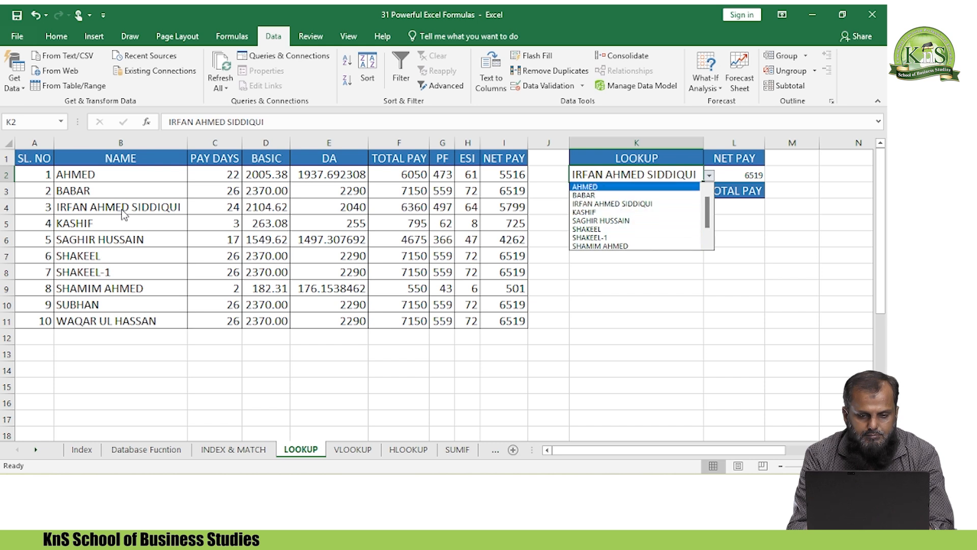
{"action": "key", "text": "Return"}
Step: Clear all data validation settings from lookup cell K2
{"action": "key", "text": "Down"}
{"action": "key", "text": "Down"}
{"action": "key", "text": "Left"}
{"action": "key", "text": "Up"}
{"action": "key", "text": "Right"}
{"action": "key", "text": "Up"}
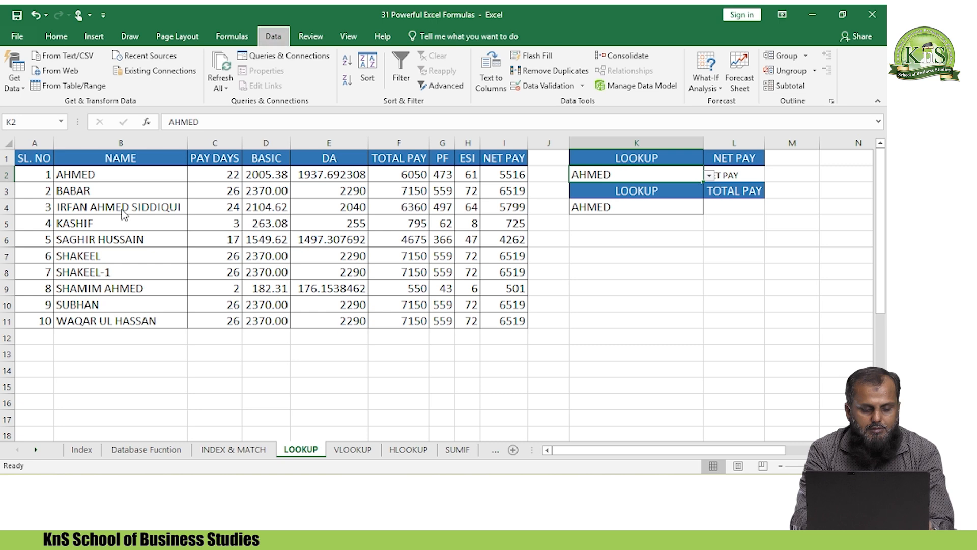
{"action": "key", "text": "alt+a"}
{"action": "key", "text": "v"}
{"action": "key", "text": "v"}
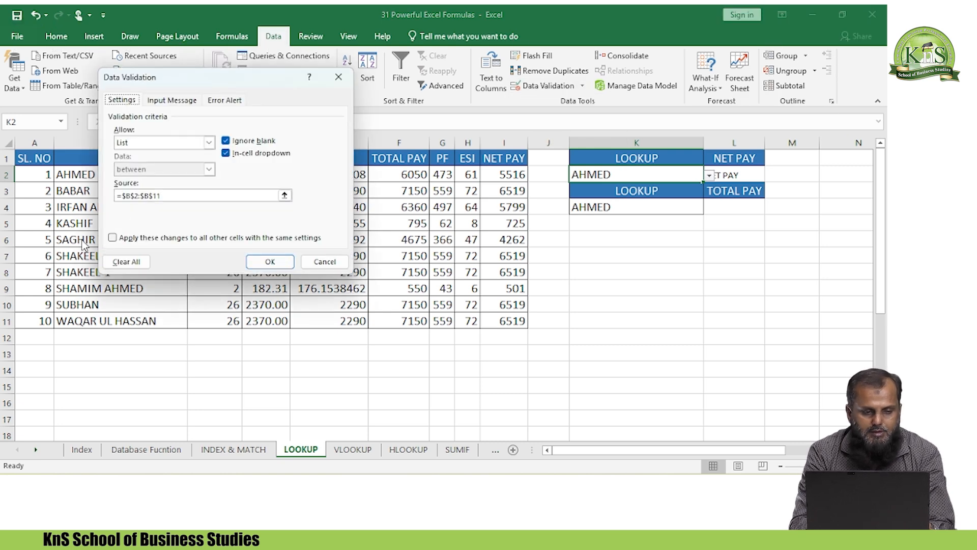
{"action": "left_click", "coordinate": [127, 262]}
{"action": "left_click", "coordinate": [267, 270]}
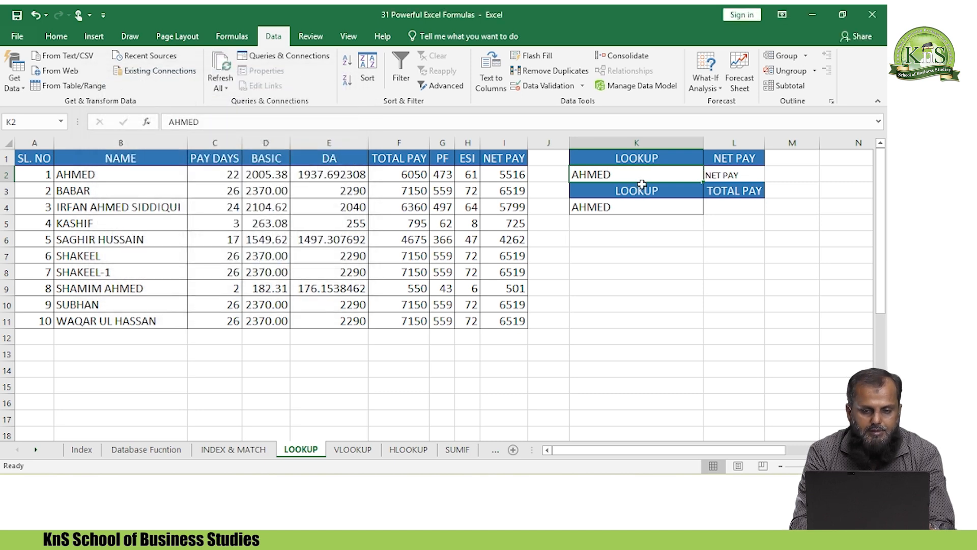
Step: Delete the employee name left in lookup cell K2
{"action": "key", "text": "Delete"}
{"action": "key", "text": "Down"}
{"action": "key", "text": "Up"}
{"action": "key", "text": "Left"}
{"action": "key", "text": "Right"}
Step: Apply list data validation to lookup cell K2, using the employee names in B2:B11 as the source
{"action": "key", "text": "alt+a"}
{"action": "key", "text": "v"}
{"action": "key", "text": "v"}
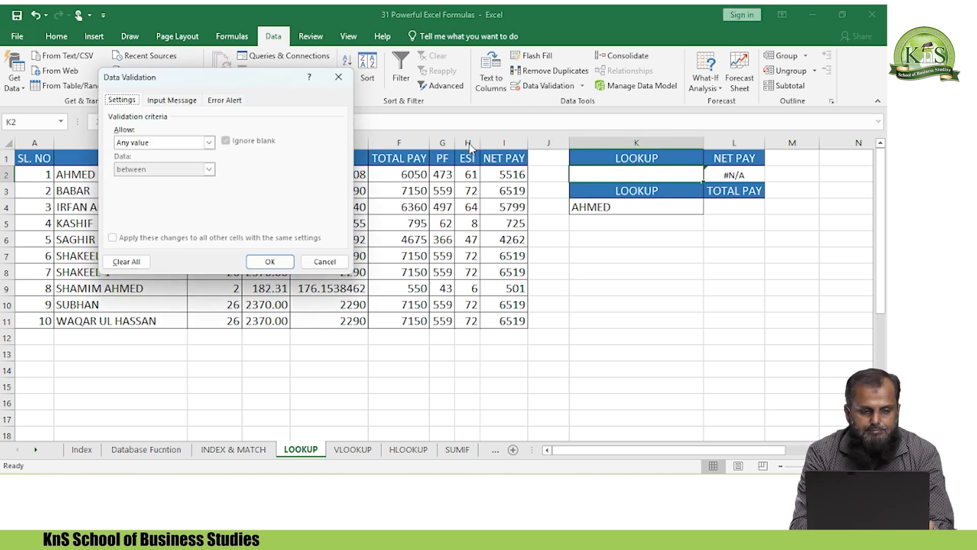
{"action": "left_click", "coordinate": [208, 142]}
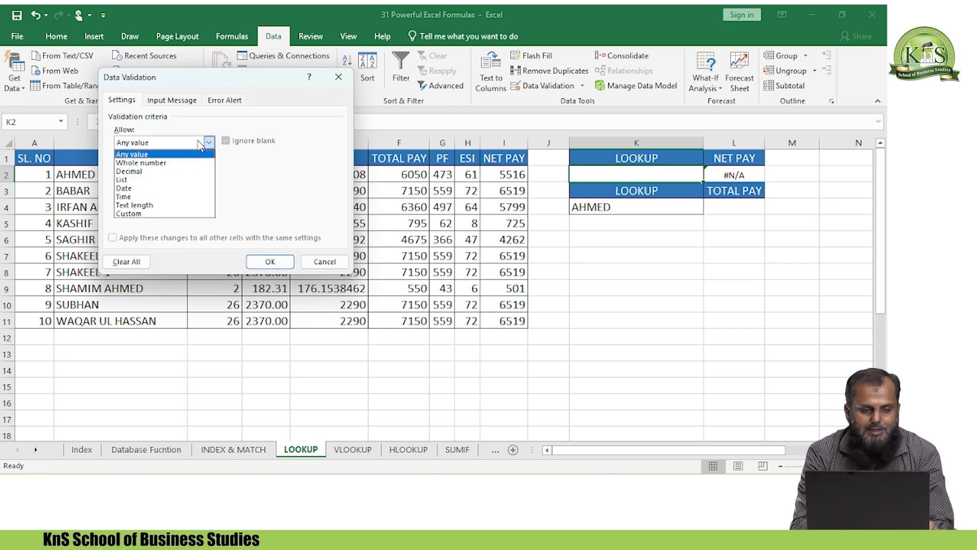
{"action": "left_click", "coordinate": [155, 181]}
{"action": "left_click", "coordinate": [141, 197]}
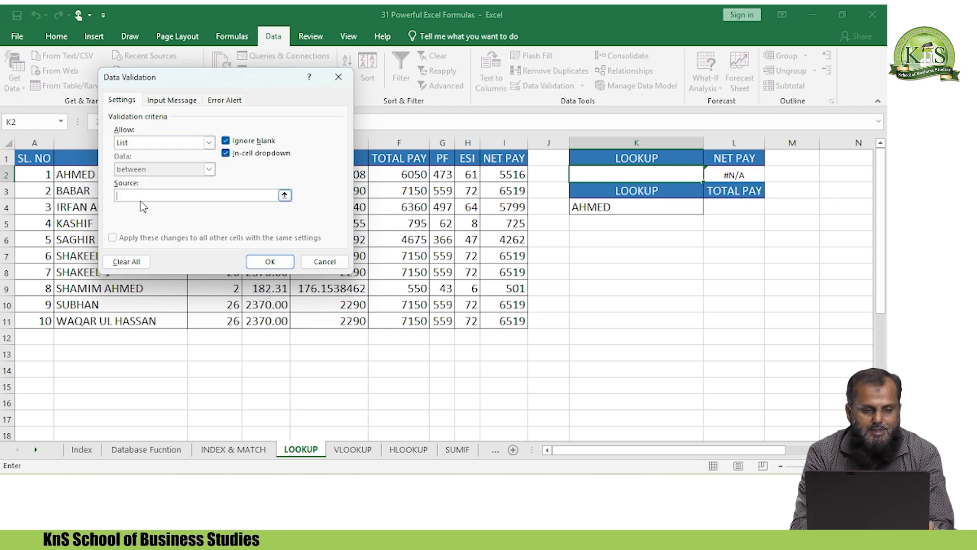
{"action": "left_click", "coordinate": [60, 174]}
{"action": "key", "text": "ctrl+shift+Down"}
{"action": "key", "text": "Return"}
Step: Examine all employee names offered in lookup cell K2's drop-down list, from first to last
{"action": "key", "text": "Down"}
{"action": "key", "text": "Right"}
{"action": "key", "text": "Right"}
{"action": "key", "text": "Up"}
{"action": "key", "text": "Left"}
{"action": "key", "text": "Left"}
{"action": "key", "text": "alt+Down"}
{"action": "key", "text": "Down"}
{"action": "key", "text": "Down"}
{"action": "key", "text": "Down"}
{"action": "key", "text": "Down"}
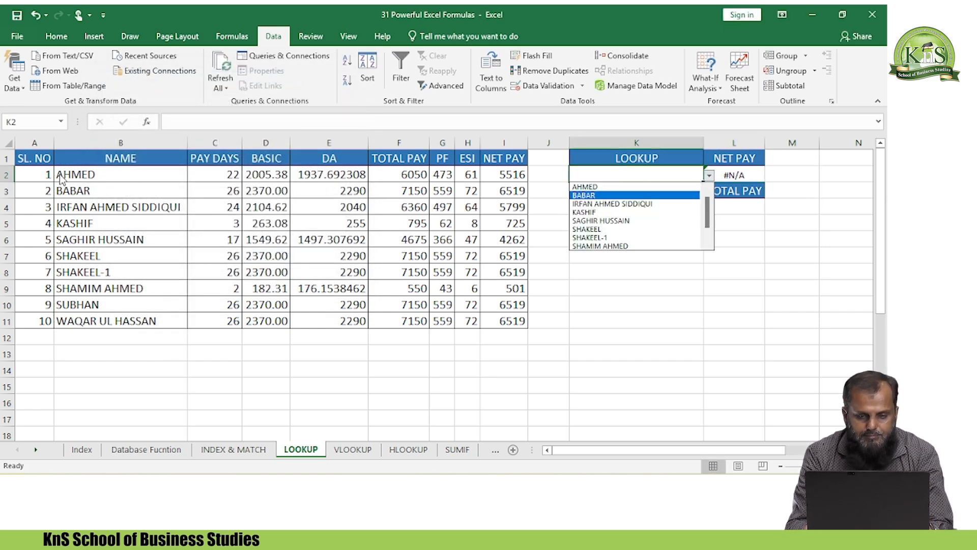
{"action": "key", "text": "Down"}
{"action": "key", "text": "Down"}
{"action": "key", "text": "Down"}
{"action": "key", "text": "Down"}
{"action": "key", "text": "Down"}
{"action": "key", "text": "Down"}
{"action": "key", "text": "Up"}
{"action": "key", "text": "Up"}
{"action": "key", "text": "Up"}
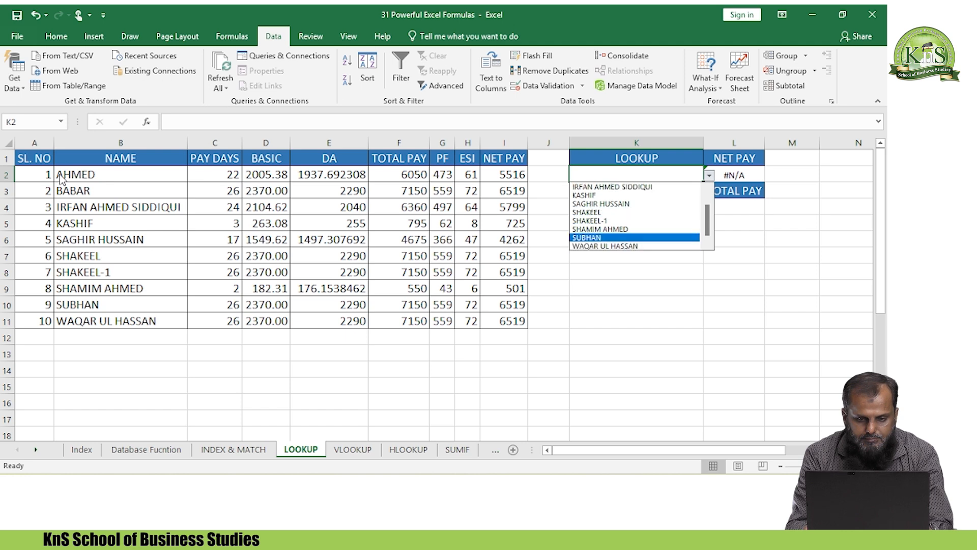
{"action": "key", "text": "Up"}
{"action": "key", "text": "Up"}
{"action": "key", "text": "Up"}
{"action": "key", "text": "Up"}
{"action": "key", "text": "Up"}
{"action": "key", "text": "Up"}
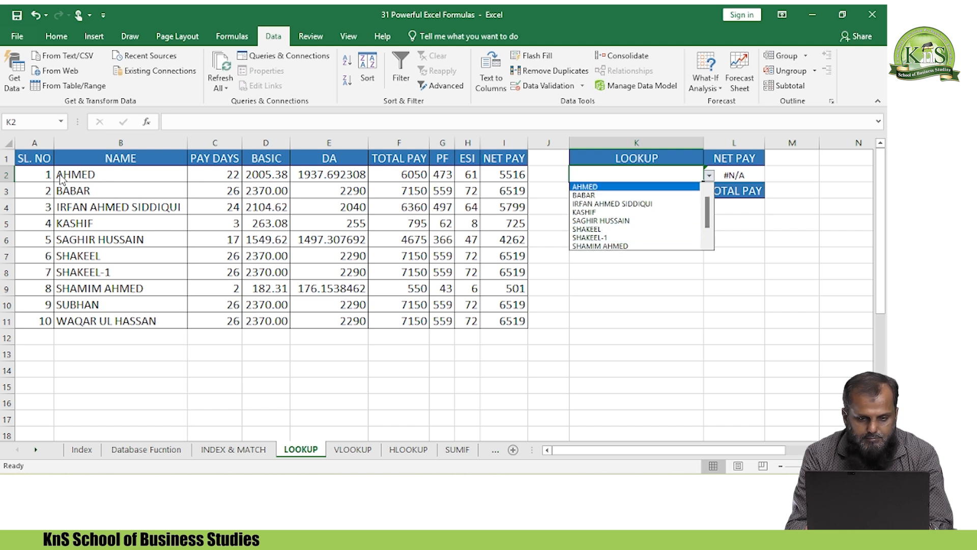
{"action": "key", "text": "Down"}
{"action": "key", "text": "Down"}
{"action": "key", "text": "Down"}
{"action": "key", "text": "Down"}
{"action": "key", "text": "Down"}
{"action": "key", "text": "Down"}
{"action": "key", "text": "Down"}
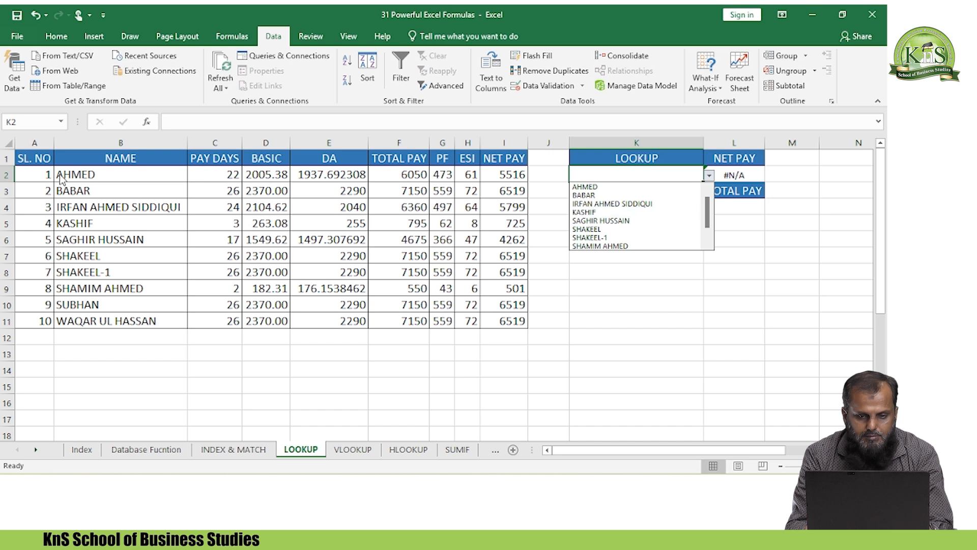
{"action": "key", "text": "Down"}
{"action": "key", "text": "Down"}
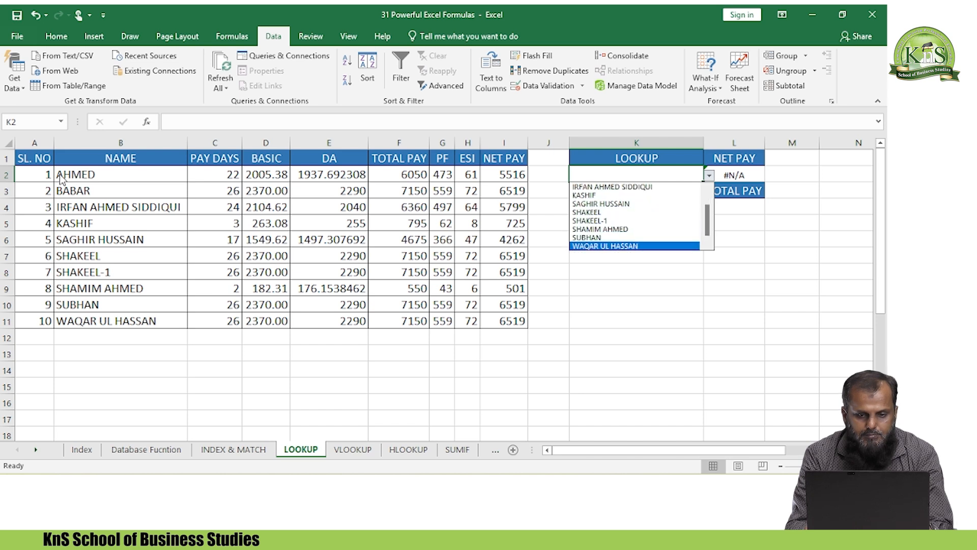
Step: Choose the first employee name from the drop-down list in lookup cell K2
{"action": "key", "text": "Up"}
{"action": "key", "text": "Up"}
{"action": "key", "text": "Up"}
{"action": "key", "text": "Up"}
{"action": "key", "text": "Up"}
{"action": "key", "text": "Up"}
{"action": "key", "text": "Up"}
{"action": "key", "text": "Up"}
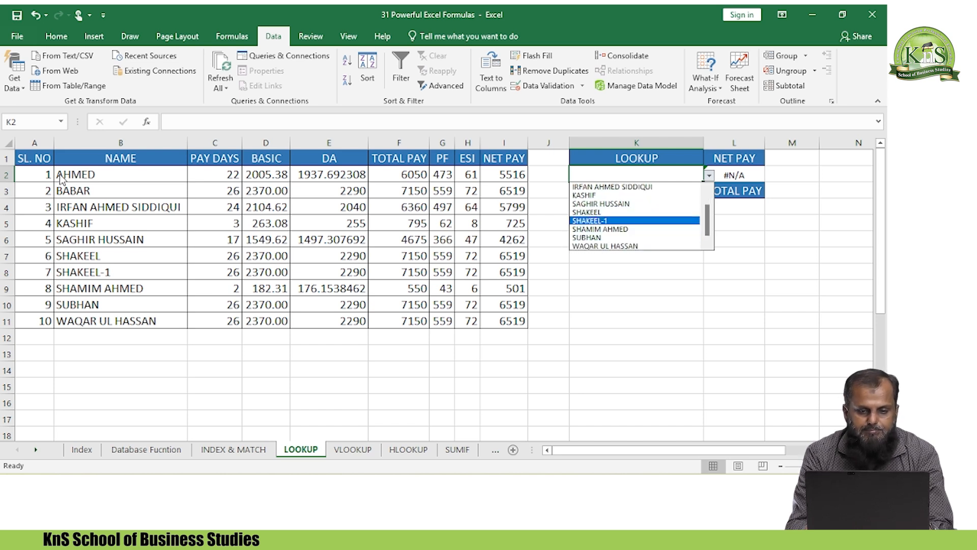
{"action": "key", "text": "Up"}
{"action": "key", "text": "Return"}
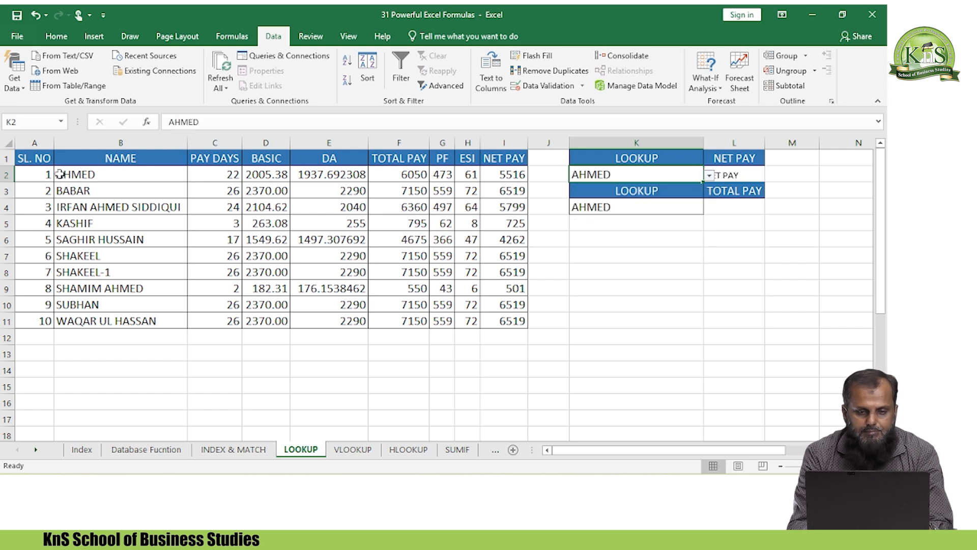
{"action": "key", "text": "Left"}
{"action": "key", "text": "Left"}
{"action": "key", "text": "Left"}
{"action": "key", "text": "Left"}
{"action": "key", "text": "Left"}
{"action": "key", "text": "Left"}
{"action": "key", "text": "Left"}
{"action": "key", "text": "Left"}
{"action": "key", "text": "Left"}
{"action": "key", "text": "Right"}
{"action": "key", "text": "Right"}
{"action": "key", "text": "Right"}
{"action": "key", "text": "Right"}
{"action": "key", "text": "Right"}
{"action": "key", "text": "Right"}
{"action": "key", "text": "Right"}
{"action": "key", "text": "Right"}
{"action": "key", "text": "Right"}
{"action": "key", "text": "Right"}
{"action": "key", "text": "Right"}
{"action": "key", "text": "Left"}
{"action": "key", "text": "Left"}
{"action": "key", "text": "Left"}
{"action": "key", "text": "Left"}
{"action": "key", "text": "Right"}
{"action": "key", "text": "Right"}
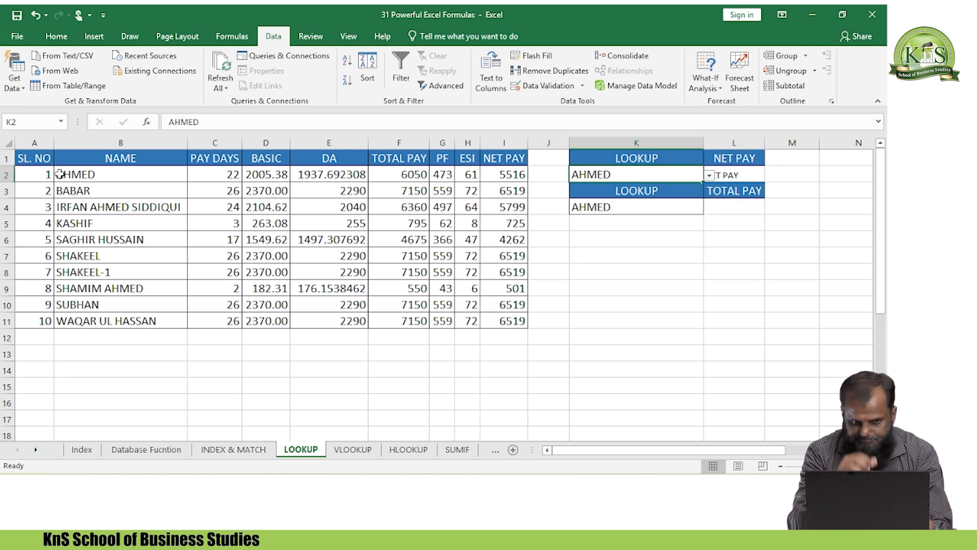
{"action": "key", "text": "Left"}
{"action": "key", "text": "Right"}
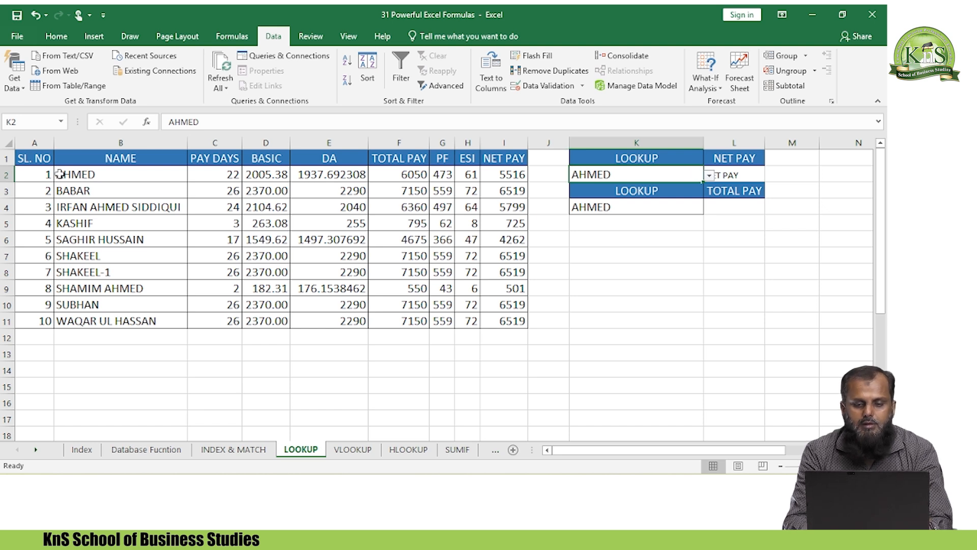
Step: Start a new LOOKUP formula in net pay cell L2 with K2 as the lookup value
{"action": "key", "text": "Right"}
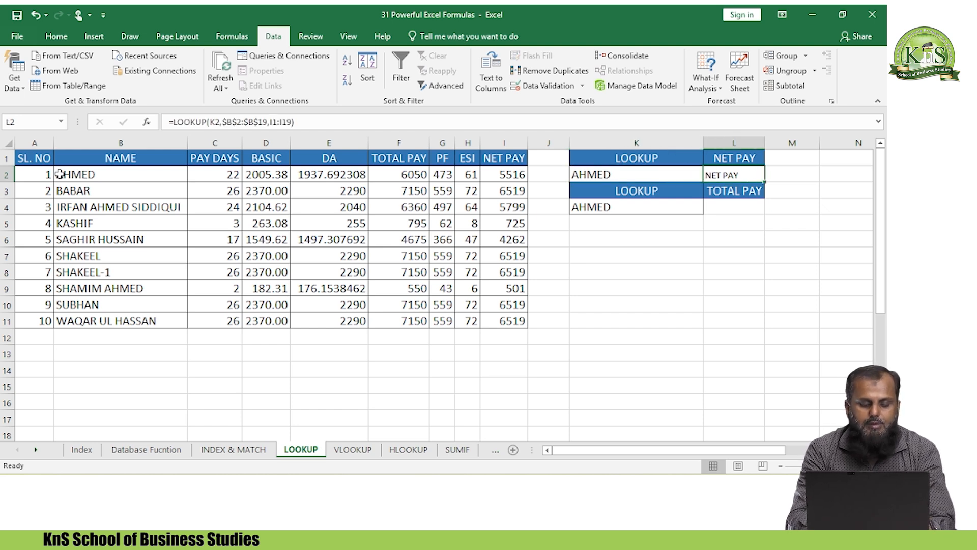
{"action": "type", "text": "=LOOKUP("}
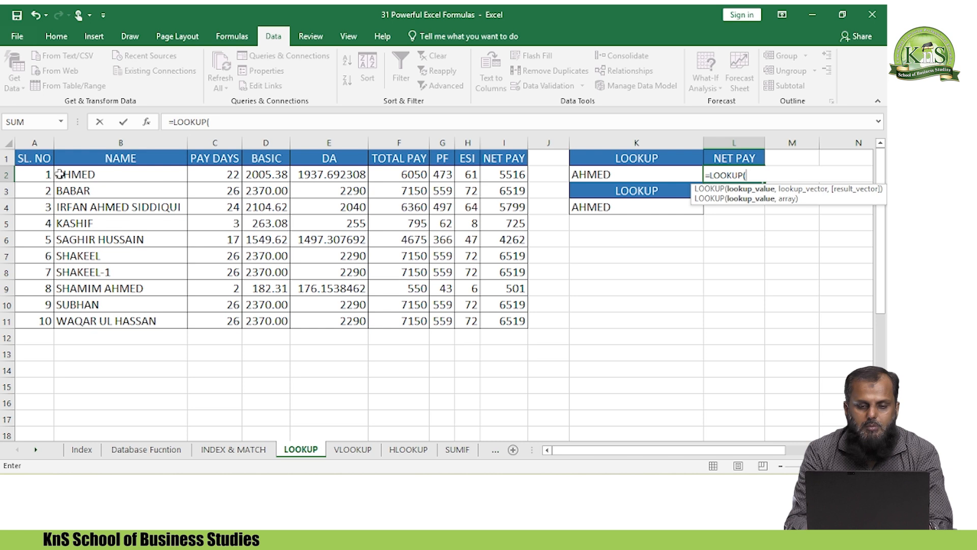
{"action": "key", "text": "Return"}
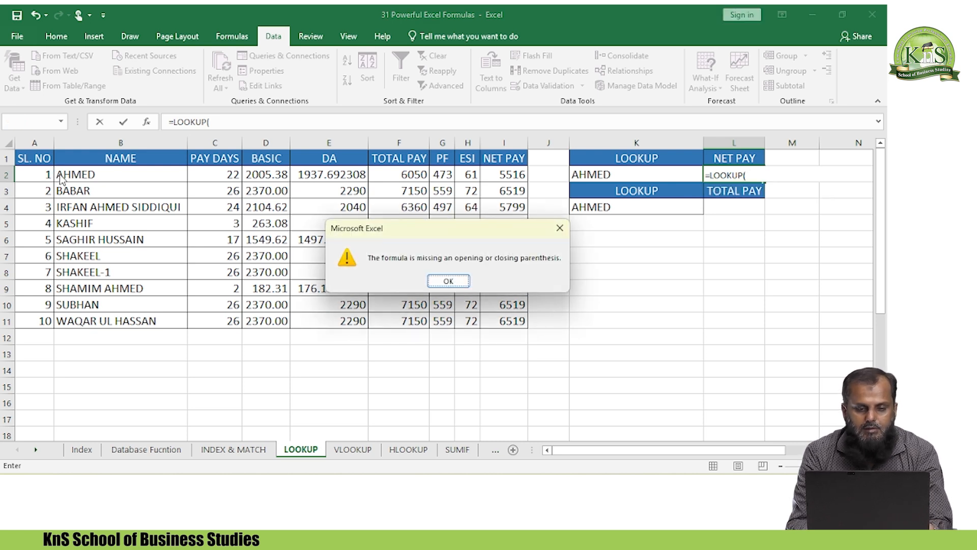
{"action": "key", "text": "Return"}
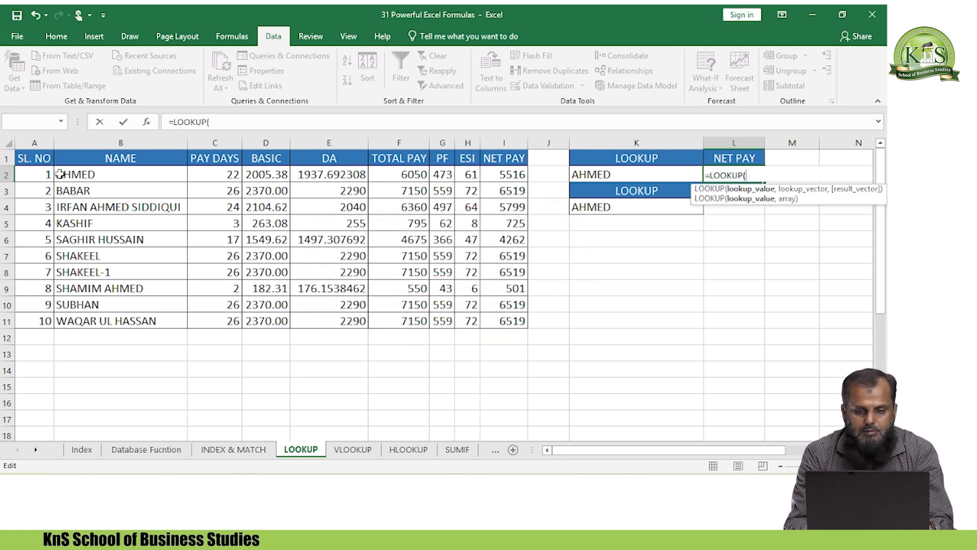
{"action": "left_click", "coordinate": [611, 176]}
{"action": "type", "text": ","}
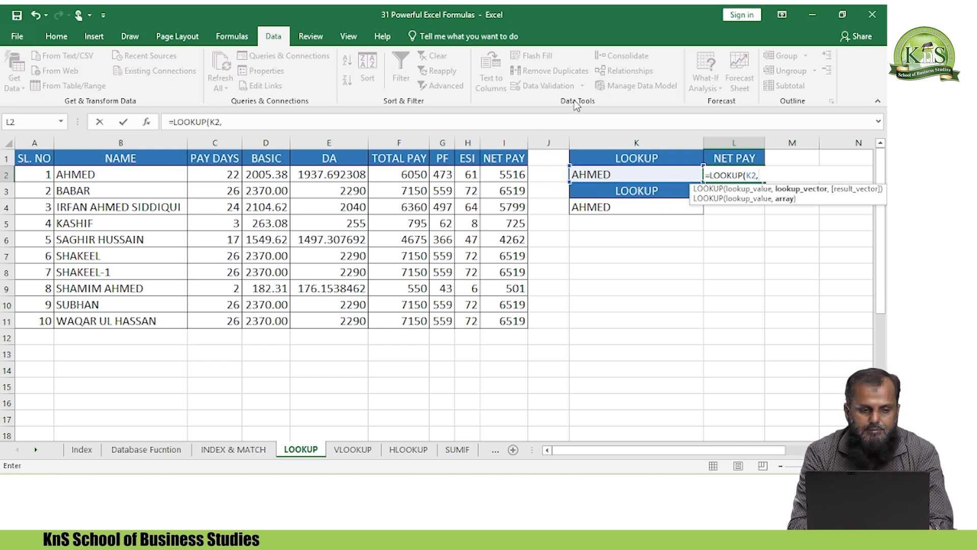
Step: Set the employee names in B2:B11 as the lookup vector of the LOOKUP formula in L2
{"action": "left_click", "coordinate": [109, 177]}
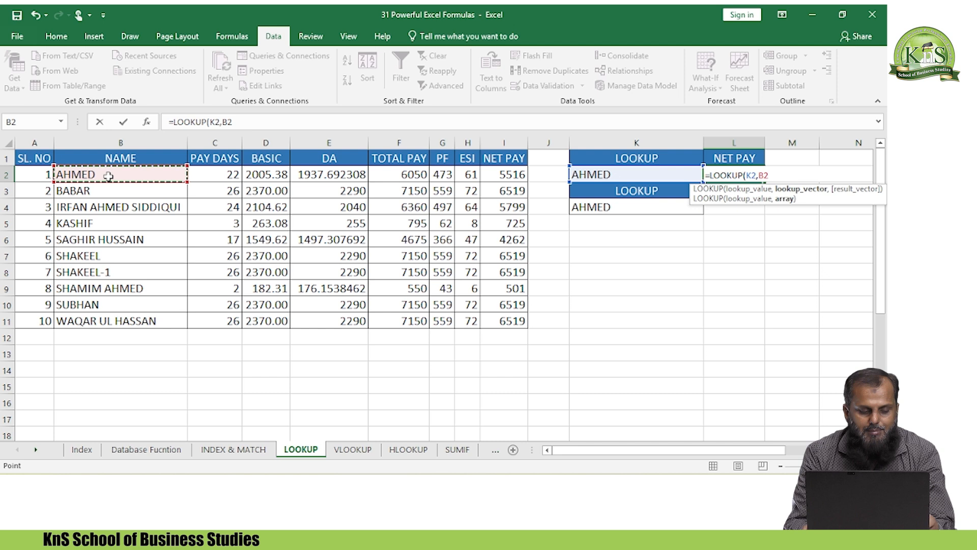
{"action": "key", "text": "shift+Down"}
{"action": "key", "text": "shift+Down"}
{"action": "key", "text": "shift+Down"}
{"action": "key", "text": "shift+Down"}
{"action": "key", "text": "shift+Down"}
{"action": "key", "text": "shift+Down"}
{"action": "key", "text": "shift+Down"}
{"action": "key", "text": "shift+Down"}
{"action": "key", "text": "shift+Down"}
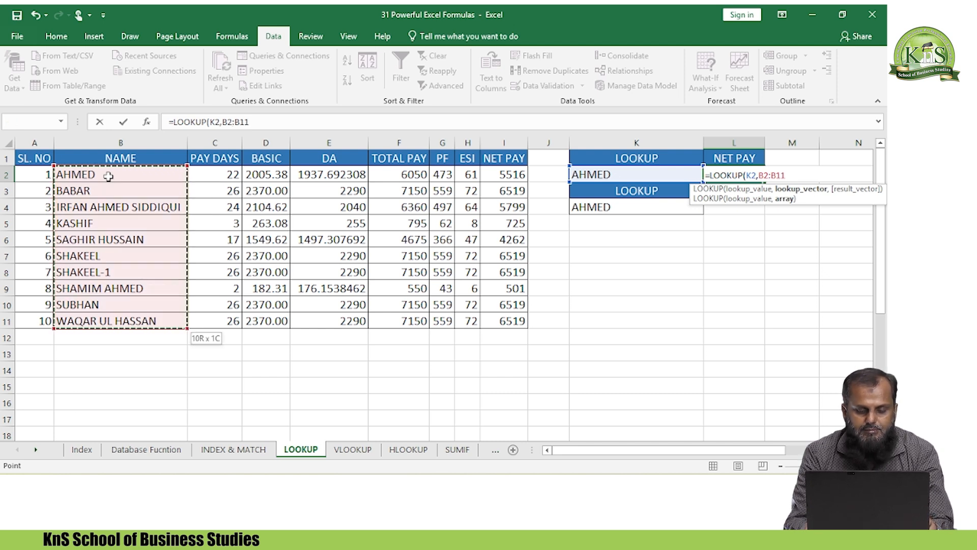
{"action": "type", "text": ","}
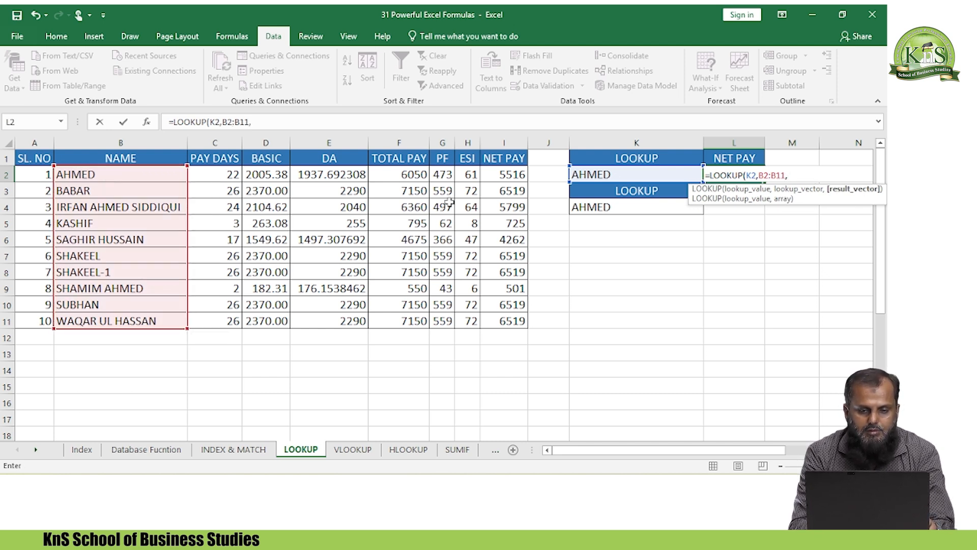
Step: Set the net pay range I2:I11 as the result vector and complete the LOOKUP formula in L2
{"action": "left_click", "coordinate": [505, 173]}
{"action": "key", "text": "ctrl+shift+Down"}
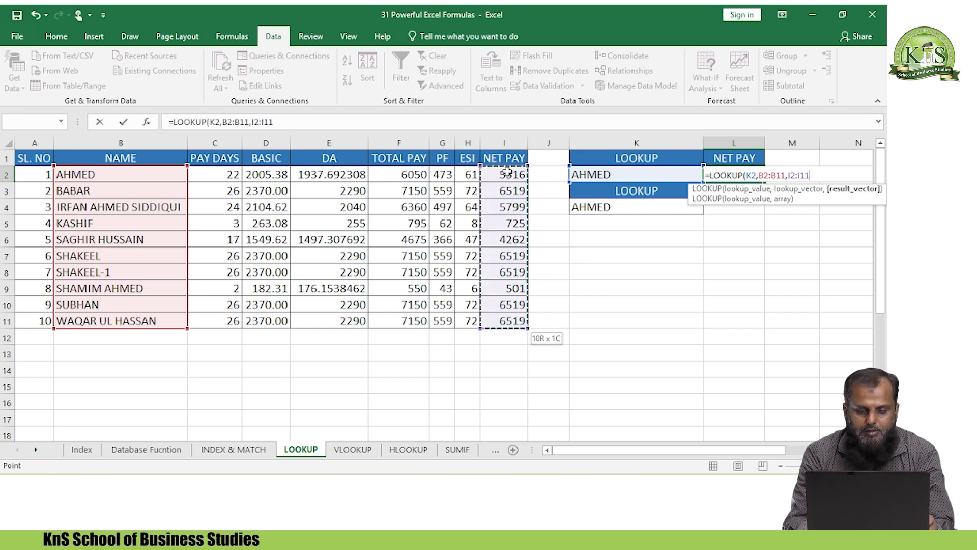
{"action": "type", "text": ")"}
{"action": "key", "text": "Return"}
Step: Choose the fifth employee name from the drop-down list in lookup cell K2
{"action": "key", "text": "Down"}
{"action": "key", "text": "Left"}
{"action": "key", "text": "Left"}
{"action": "key", "text": "Up"}
{"action": "key", "text": "Up"}
{"action": "key", "text": "Right"}
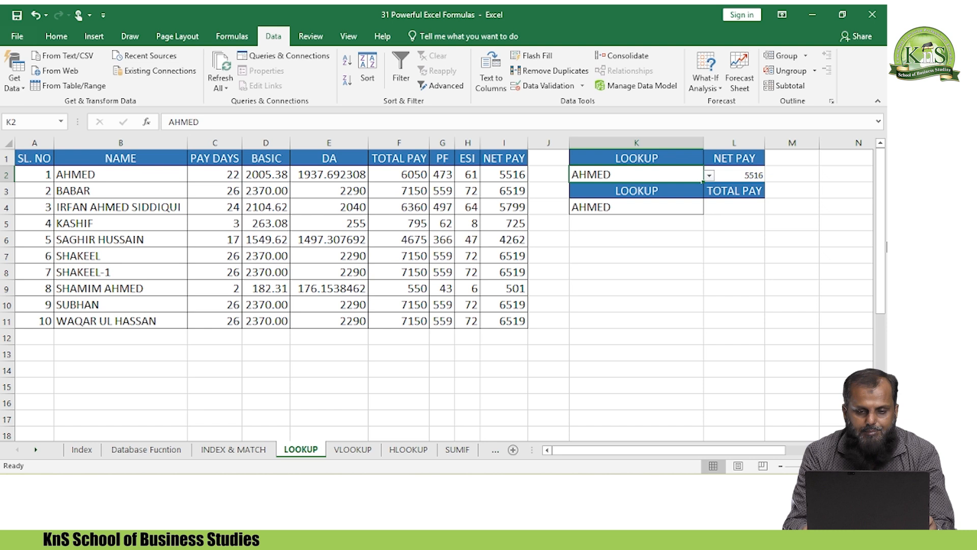
{"action": "key", "text": "alt+Down"}
{"action": "key", "text": "Down"}
{"action": "key", "text": "Down"}
{"action": "key", "text": "Down"}
{"action": "key", "text": "Down"}
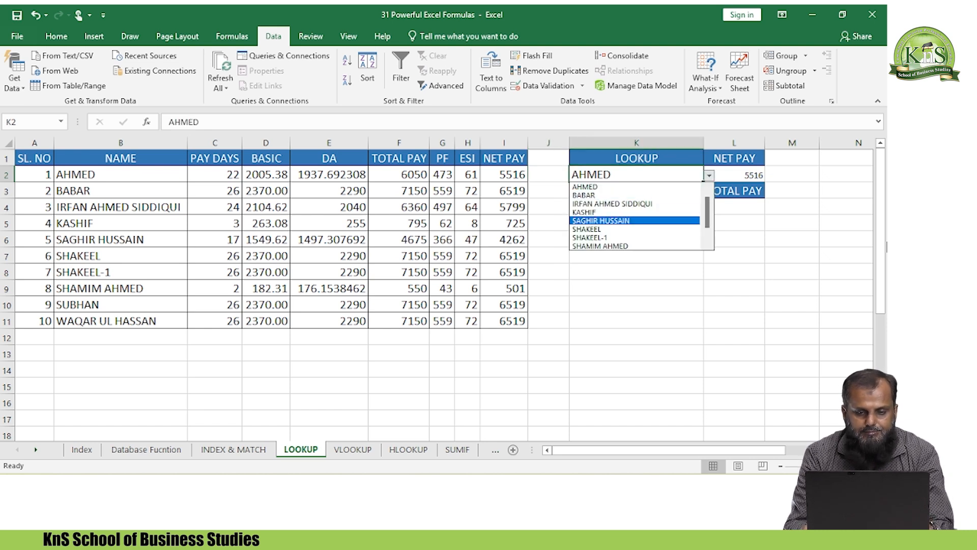
{"action": "key", "text": "Return"}
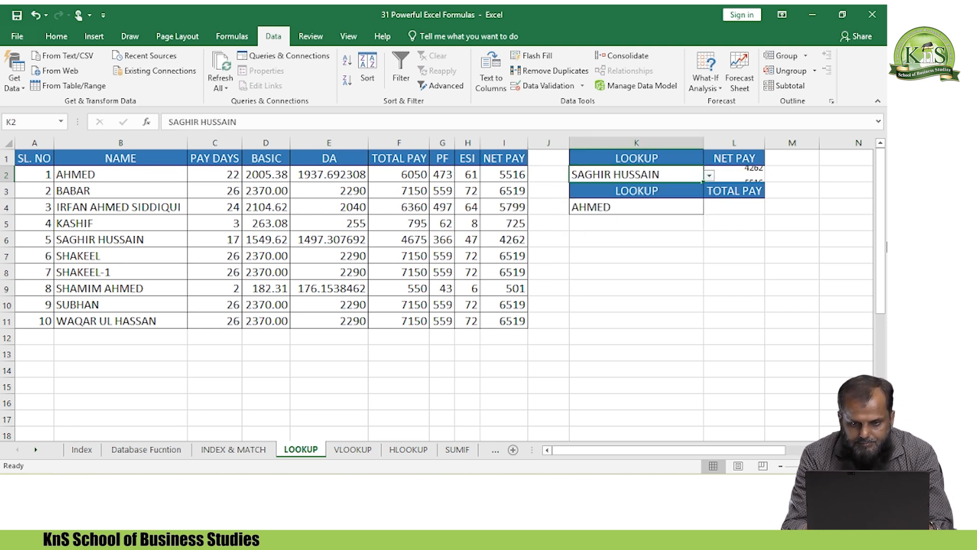
Step: Compare the net pay returned in L2 with the chosen employee's net pay in row 6 of the table
{"action": "key", "text": "Left"}
{"action": "key", "text": "Down"}
{"action": "key", "text": "Up"}
{"action": "key", "text": "Down"}
{"action": "key", "text": "Left"}
{"action": "key", "text": "Left"}
{"action": "key", "text": "Left"}
{"action": "key", "text": "Left"}
{"action": "key", "text": "Left"}
{"action": "key", "text": "Left"}
{"action": "key", "text": "Left"}
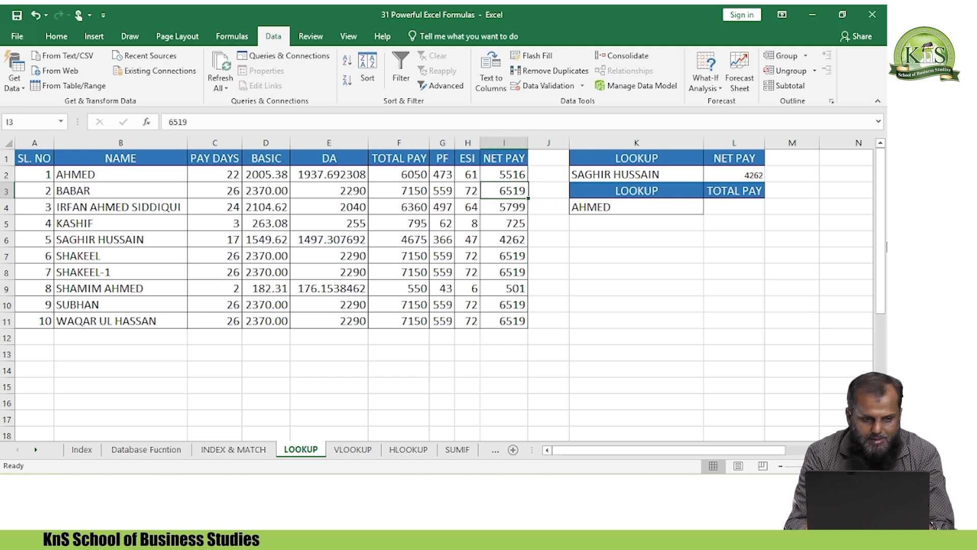
{"action": "key", "text": "Down"}
{"action": "key", "text": "Down"}
{"action": "key", "text": "Down"}
{"action": "key", "text": "Right"}
{"action": "key", "text": "Right"}
{"action": "key", "text": "Right"}
{"action": "key", "text": "Right"}
{"action": "key", "text": "Right"}
{"action": "key", "text": "Right"}
{"action": "key", "text": "Right"}
{"action": "key", "text": "Right"}
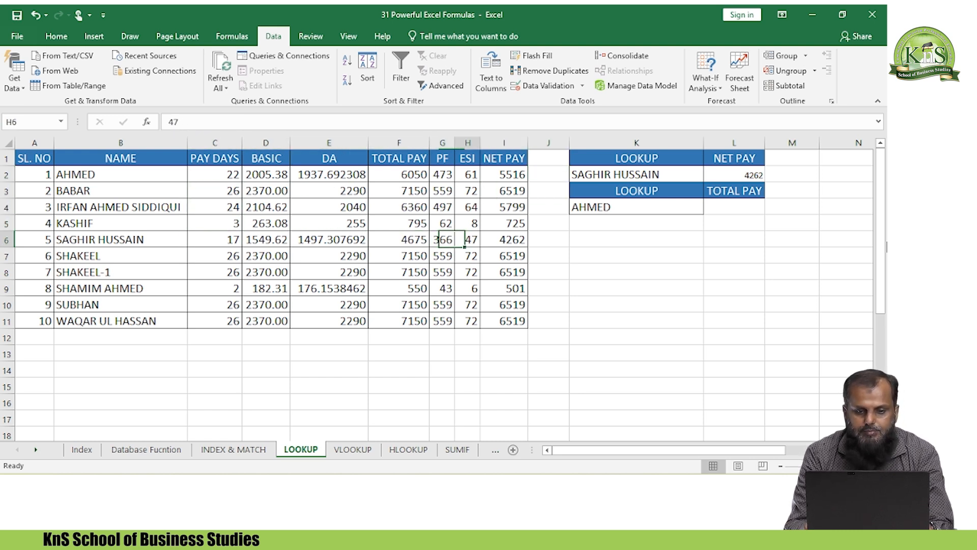
{"action": "key", "text": "Up"}
{"action": "key", "text": "Up"}
{"action": "key", "text": "Up"}
{"action": "key", "text": "Up"}
{"action": "key", "text": "Left"}
{"action": "key", "text": "Right"}
{"action": "key", "text": "Right"}
{"action": "key", "text": "Right"}
{"action": "key", "text": "Left"}
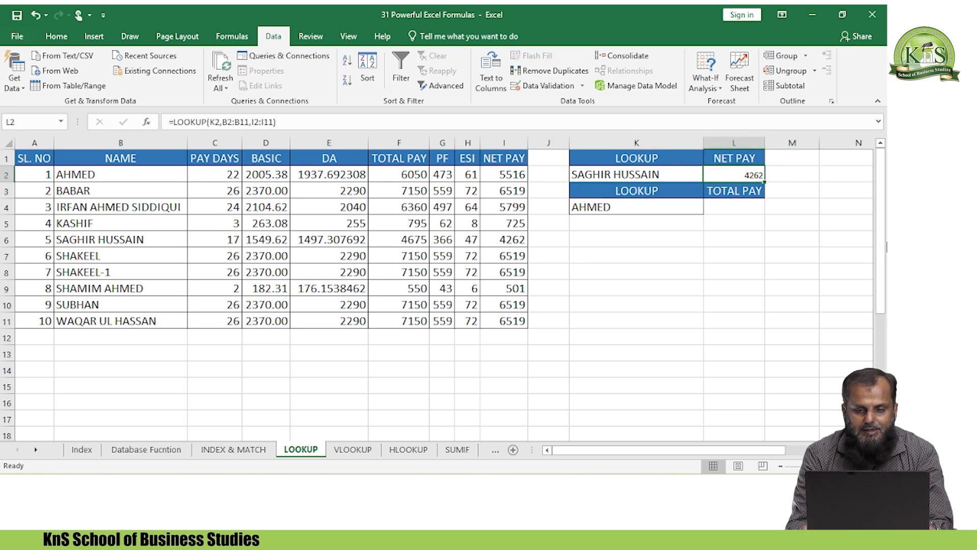
Step: Choose the last employee name from the drop-down list in lookup cell K2
{"action": "key", "text": "Left"}
{"action": "key", "text": "alt+Down"}
{"action": "key", "text": "Down"}
{"action": "key", "text": "Down"}
{"action": "key", "text": "Down"}
{"action": "key", "text": "Down"}
{"action": "key", "text": "Down"}
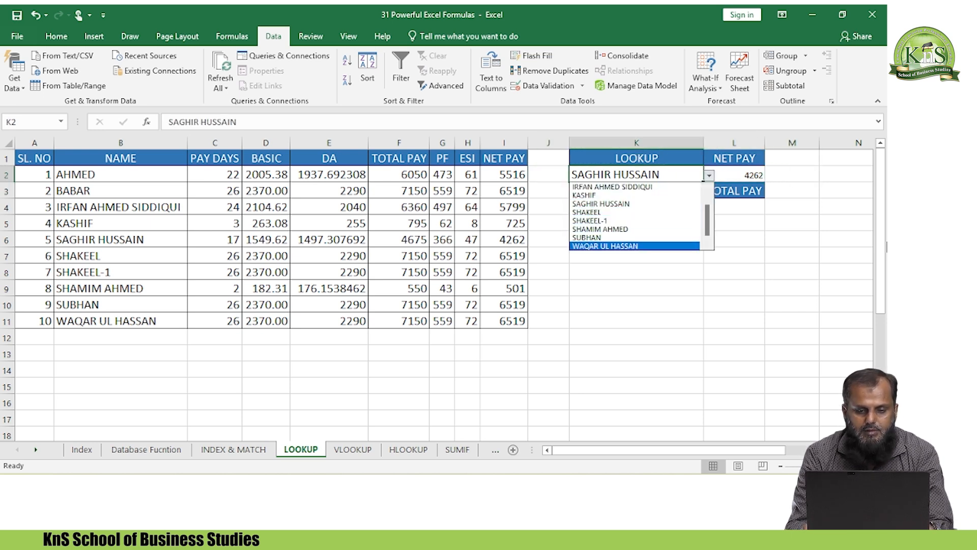
{"action": "key", "text": "Return"}
Step: Compare the net pay returned in L2 with the chosen employee's entry at the end of the table's net pay column
{"action": "key", "text": "Left"}
{"action": "key", "text": "Left"}
{"action": "key", "text": "Down"}
{"action": "key", "text": "Down"}
{"action": "key", "text": "ctrl+Down"}
{"action": "key", "text": "Down"}
{"action": "key", "text": "Up"}
{"action": "key", "text": "Up"}
{"action": "key", "text": "Up"}
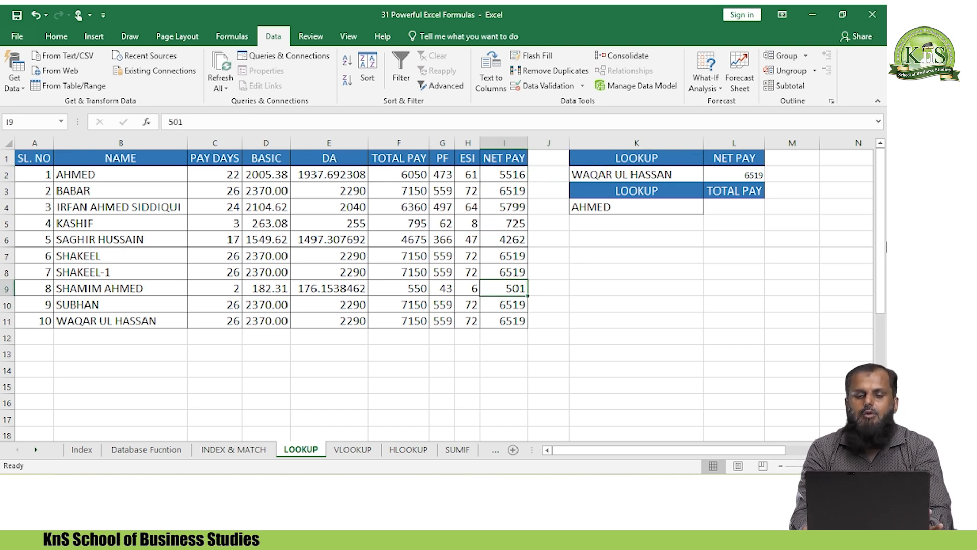
Step: Start a LOOKUP formula in L4, below the TOTAL PAY heading
{"action": "key", "text": "Right"}
{"action": "key", "text": "Right"}
{"action": "key", "text": "Right"}
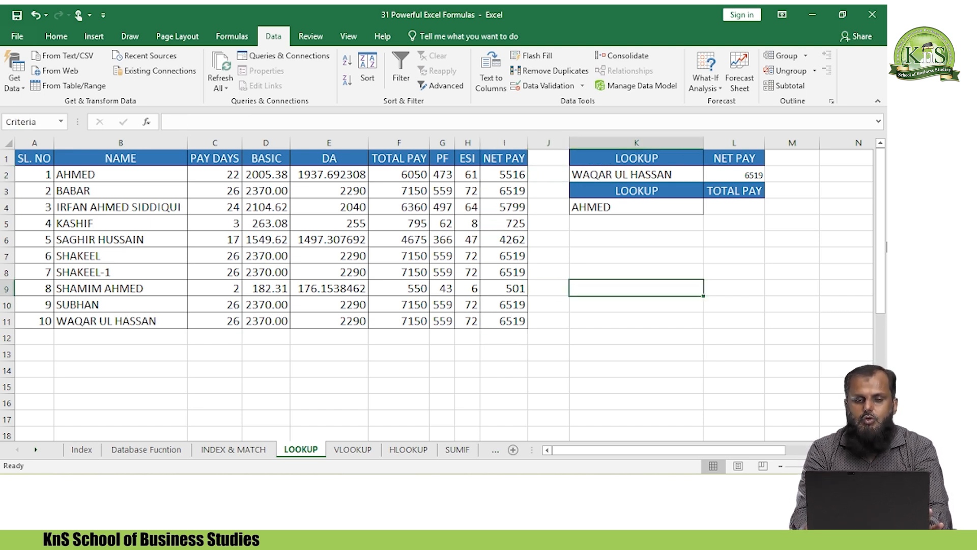
{"action": "key", "text": "Up"}
{"action": "key", "text": "Up"}
{"action": "key", "text": "Up"}
{"action": "key", "text": "Up"}
{"action": "key", "text": "Up"}
{"action": "key", "text": "Up"}
{"action": "key", "text": "Up"}
{"action": "key", "text": "Down"}
{"action": "key", "text": "Down"}
{"action": "type", "text": "=LOOKUP("}
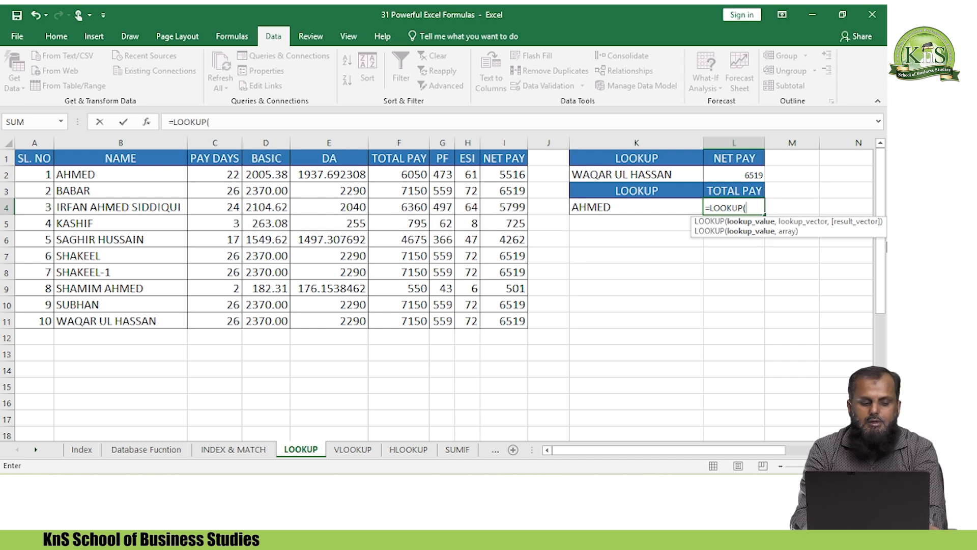
{"action": "key", "text": "Return"}
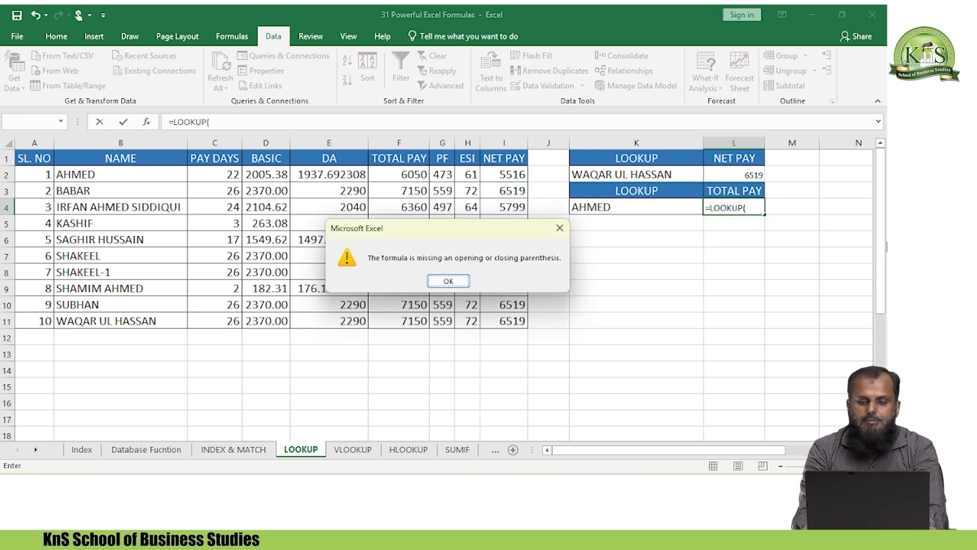
{"action": "key", "text": "Return"}
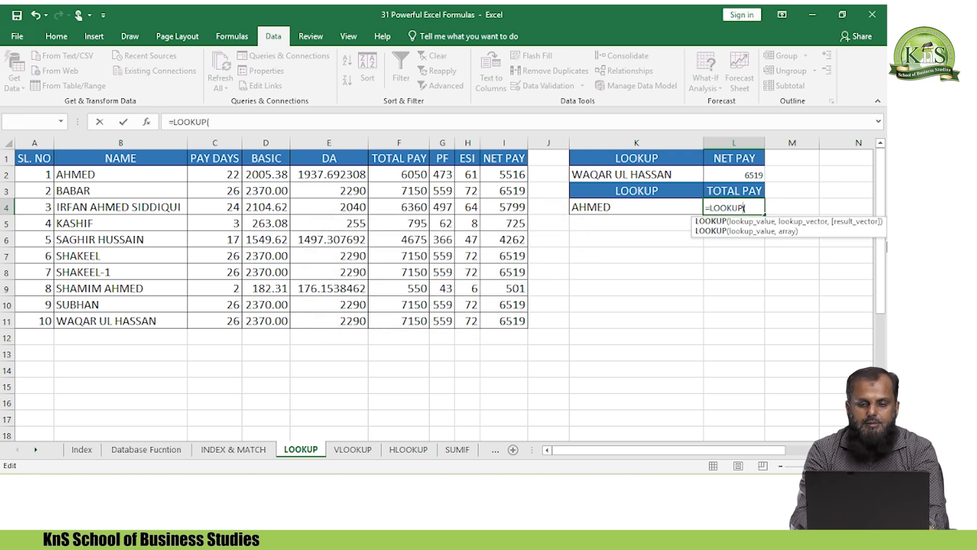
Step: Set cell K4 as the lookup value of the LOOKUP formula in L4
{"action": "left_click", "coordinate": [640, 210]}
{"action": "key", "text": "Return"}
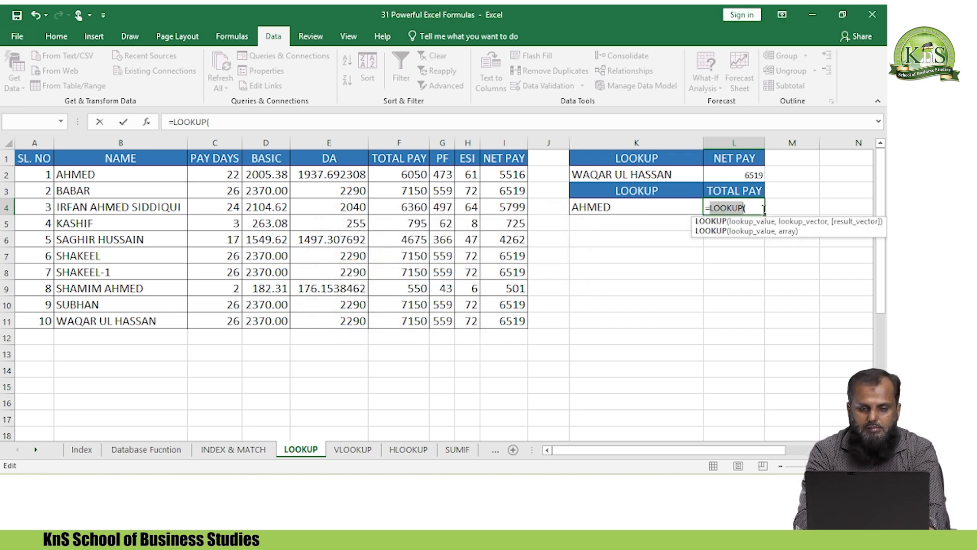
{"action": "left_click", "coordinate": [763, 209]}
{"action": "left_click", "coordinate": [611, 205]}
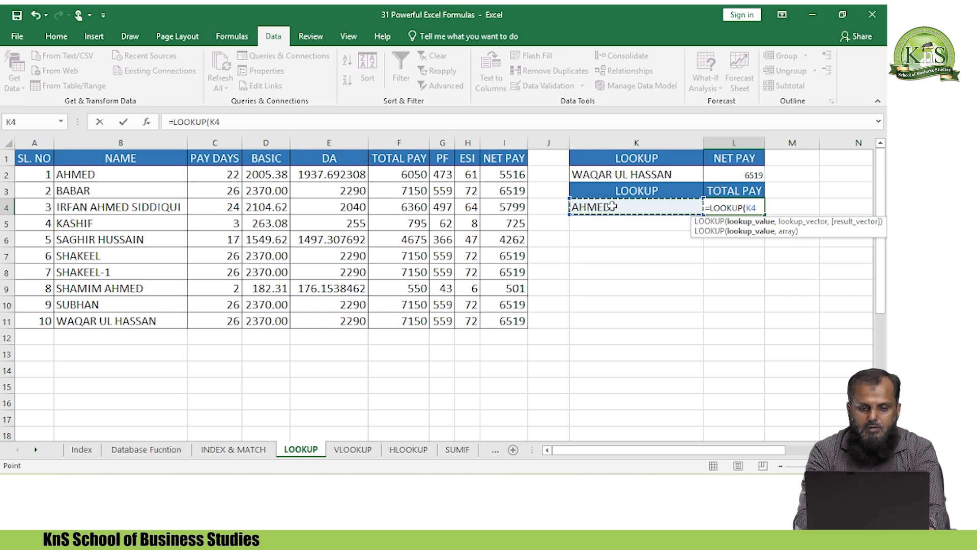
{"action": "type", "text": ","}
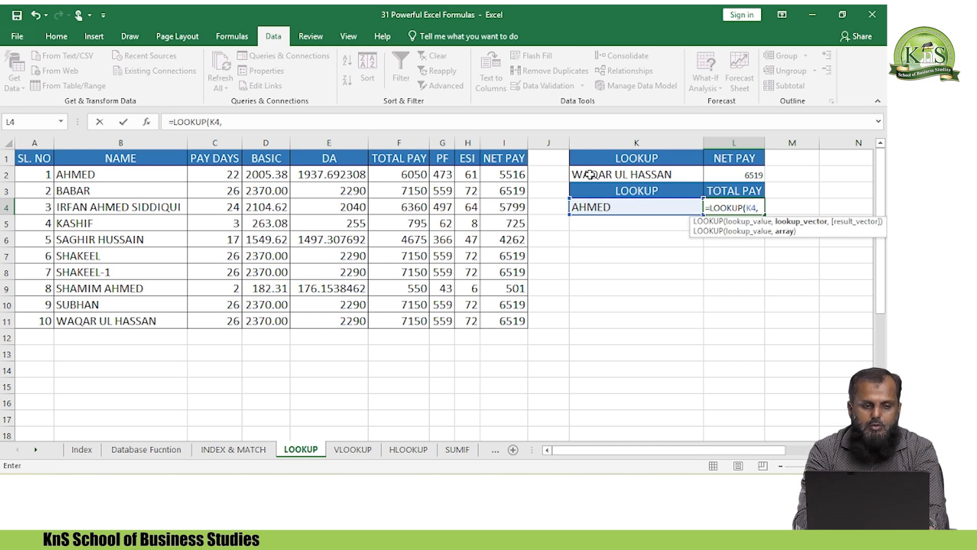
Step: Complete the LOOKUP formula in L4 with B2:B11 as lookup vector and the total pay range F2:F11 as result vector
{"action": "left_click", "coordinate": [151, 170]}
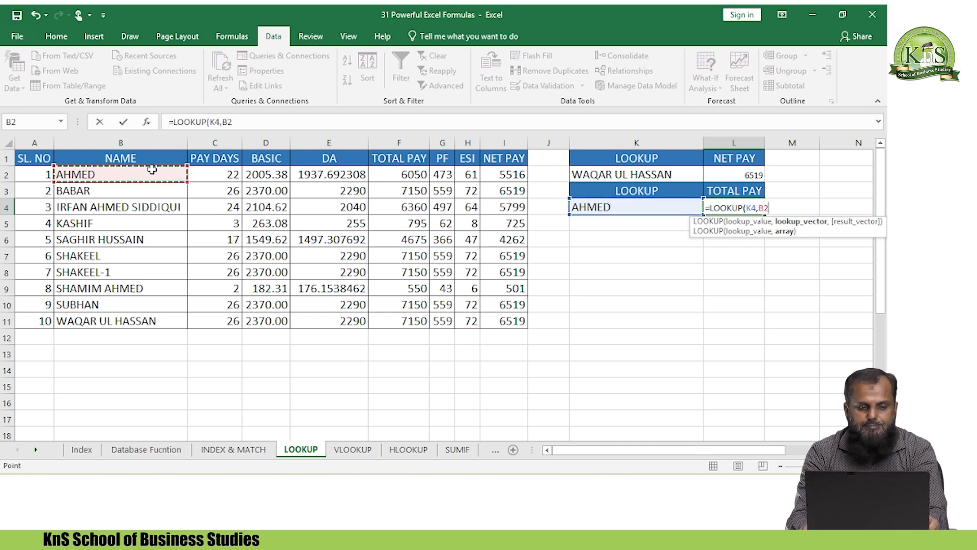
{"action": "key", "text": "ctrl+shift+Down"}
{"action": "type", "text": ","}
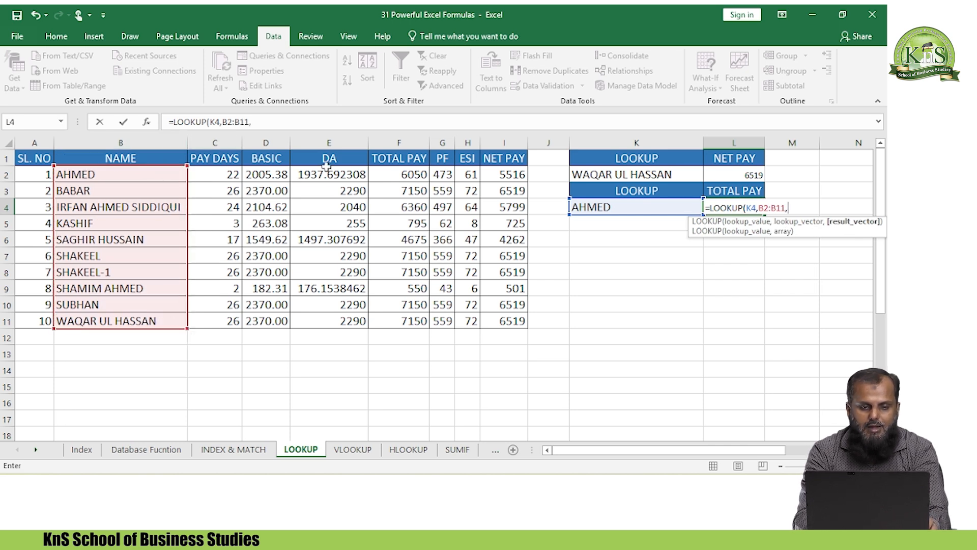
{"action": "left_click", "coordinate": [409, 170]}
{"action": "key", "text": "ctrl+shift+Down"}
{"action": "key", "text": "Return"}
Step: Compare the total pay returned in L4 with the first employee's total pay in F2
{"action": "key", "text": "Left"}
{"action": "key", "text": "Up"}
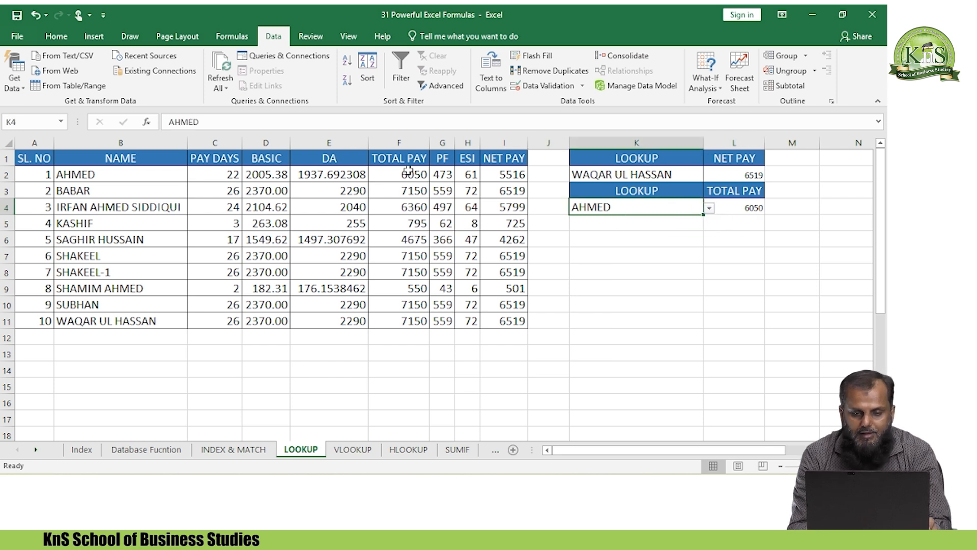
{"action": "key", "text": "Left"}
{"action": "key", "text": "Left"}
{"action": "key", "text": "Left"}
{"action": "key", "text": "Up"}
{"action": "key", "text": "Up"}
{"action": "key", "text": "Up"}
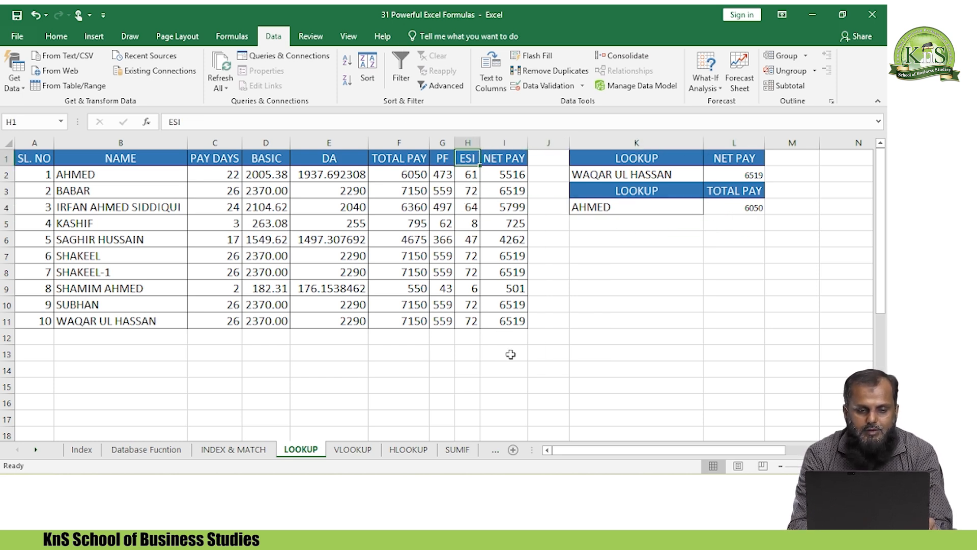
{"action": "key", "text": "Left"}
{"action": "key", "text": "Down"}
{"action": "key", "text": "Left"}
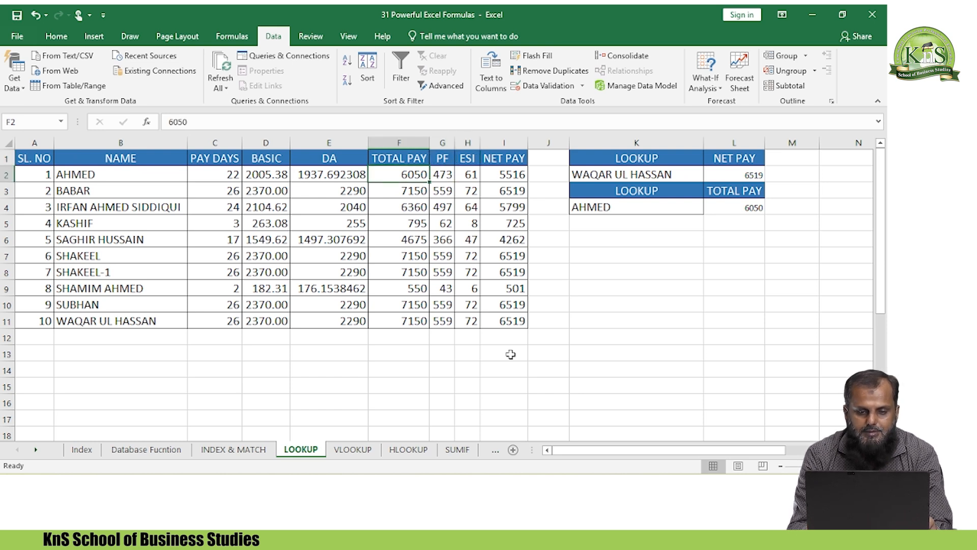
Step: Choose the eighth employee name from the drop-down list in lookup cell K4
{"action": "key", "text": "Right"}
{"action": "key", "text": "Right"}
{"action": "key", "text": "Right"}
{"action": "key", "text": "Right"}
{"action": "key", "text": "Down"}
{"action": "key", "text": "Down"}
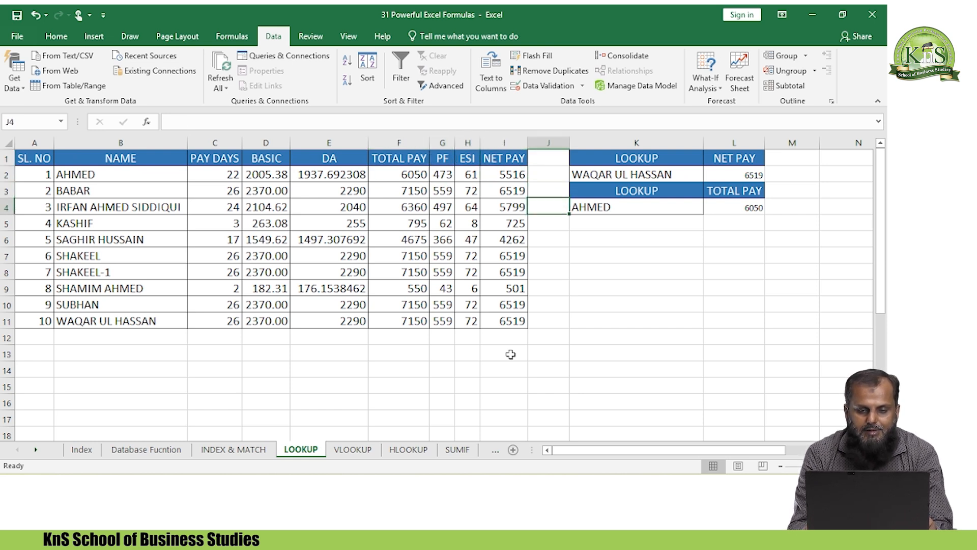
{"action": "key", "text": "Right"}
{"action": "key", "text": "alt+Down"}
{"action": "key", "text": "Down"}
{"action": "key", "text": "Down"}
{"action": "key", "text": "Down"}
{"action": "key", "text": "Down"}
{"action": "key", "text": "Down"}
{"action": "key", "text": "Down"}
{"action": "key", "text": "Down"}
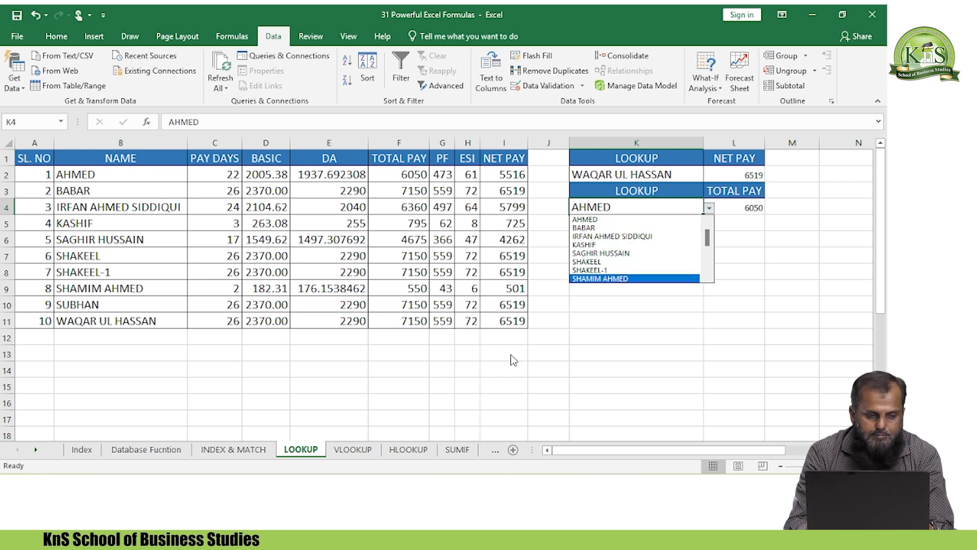
{"action": "key", "text": "Return"}
Step: Compare the total pay returned in L4 with the chosen employee's total pay in row 9 of the table
{"action": "key", "text": "Left"}
{"action": "key", "text": "Left"}
{"action": "key", "text": "Right"}
{"action": "key", "text": "Right"}
{"action": "key", "text": "Left"}
{"action": "key", "text": "Left"}
{"action": "key", "text": "Left"}
{"action": "key", "text": "Left"}
{"action": "key", "text": "Left"}
{"action": "key", "text": "Left"}
{"action": "key", "text": "Left"}
{"action": "key", "text": "Left"}
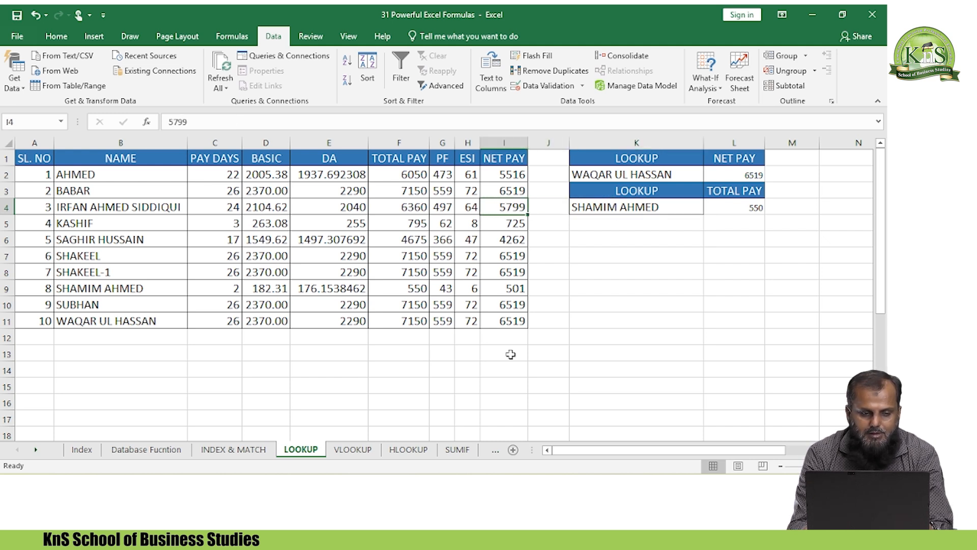
{"action": "key", "text": "Down"}
{"action": "key", "text": "Down"}
{"action": "key", "text": "Down"}
{"action": "key", "text": "Down"}
{"action": "key", "text": "Right"}
{"action": "key", "text": "Right"}
{"action": "key", "text": "Right"}
{"action": "key", "text": "Down"}
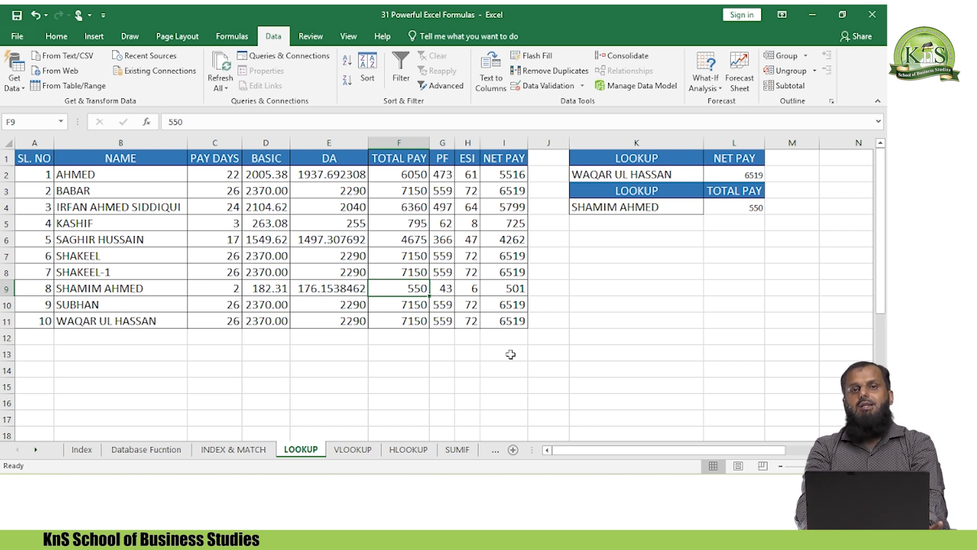
{"action": "key", "text": "Down"}
{"action": "key", "text": "Up"}
{"action": "key", "text": "Up"}
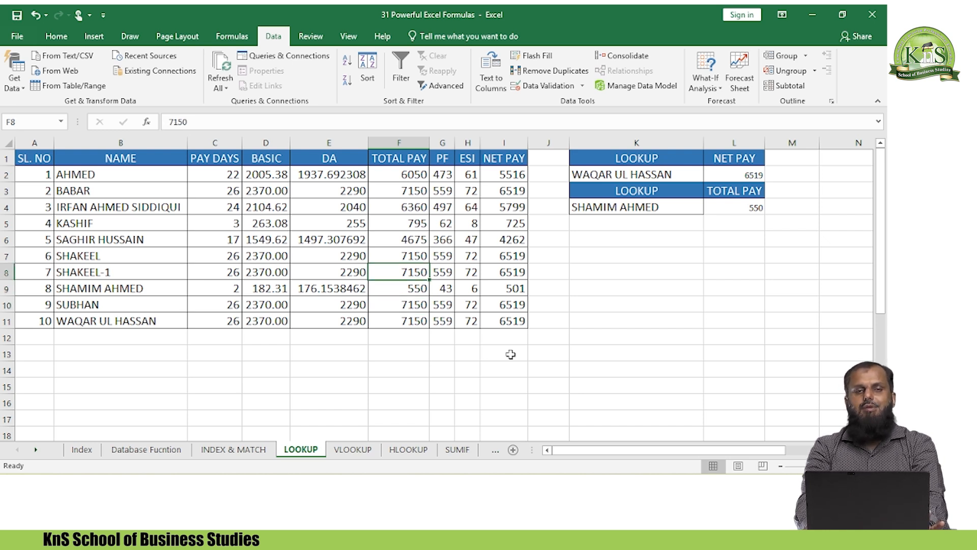
{"action": "key", "text": "Left"}
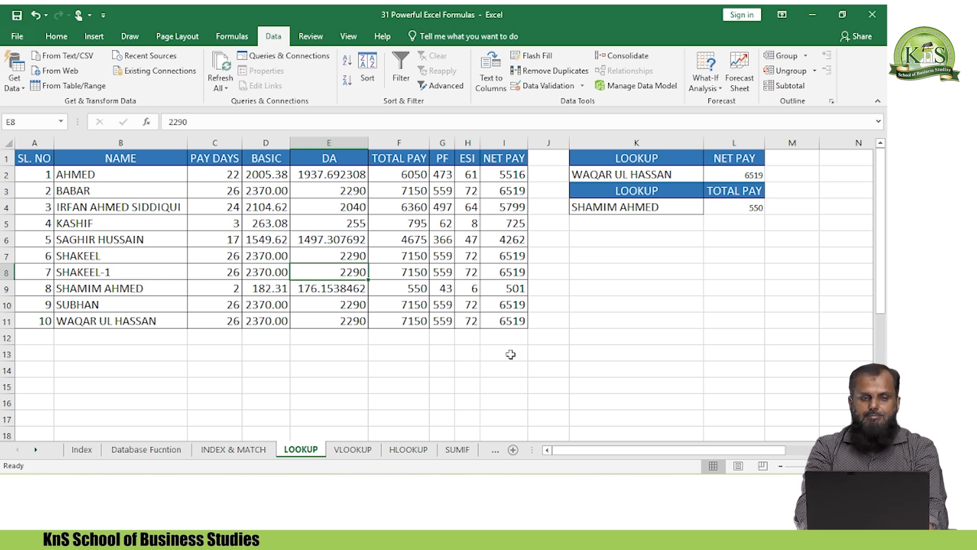
Step: Switch to the VLOOKUP sheet and go to the account numbers in column A
{"action": "key", "text": "ctrl+Page_Down"}
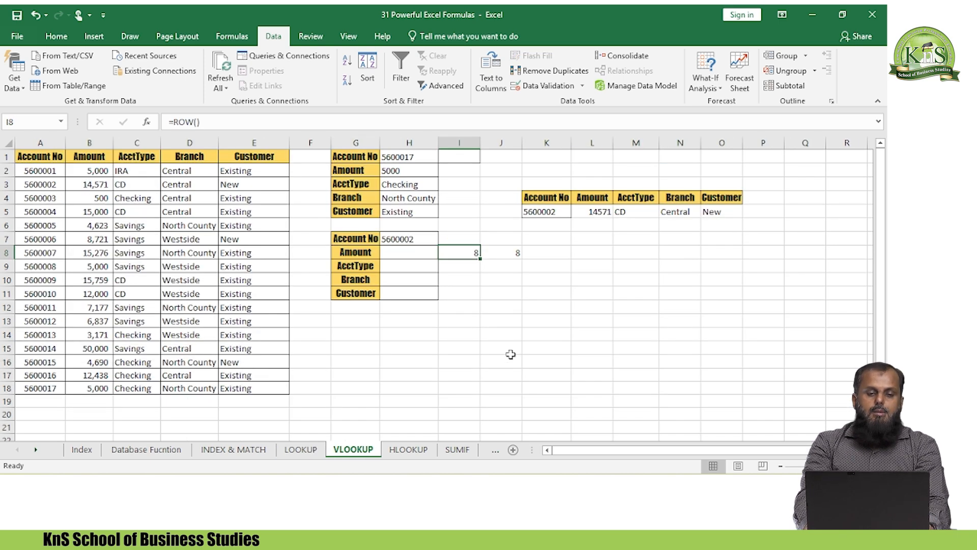
{"action": "key", "text": "Down"}
{"action": "key", "text": "Down"}
{"action": "key", "text": "Home"}
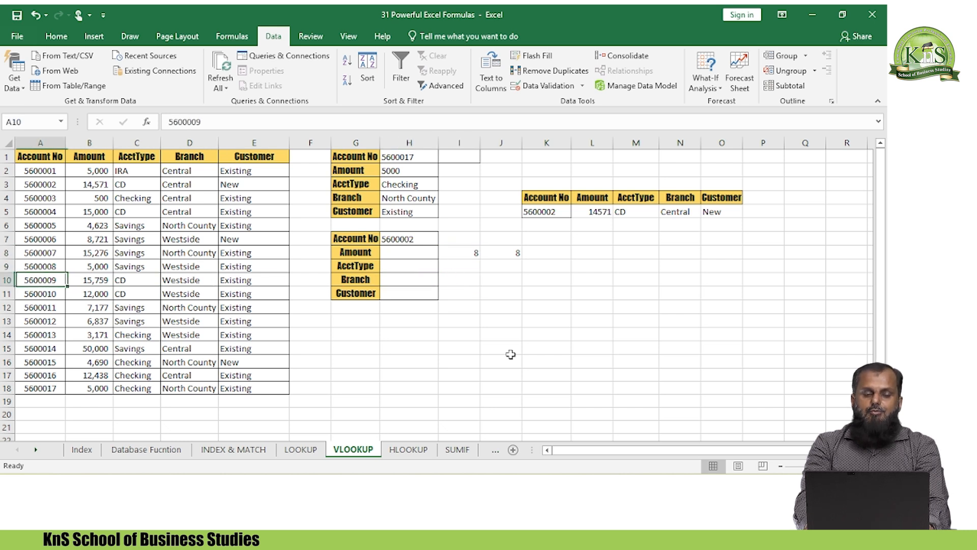
{"action": "key", "text": "Up"}
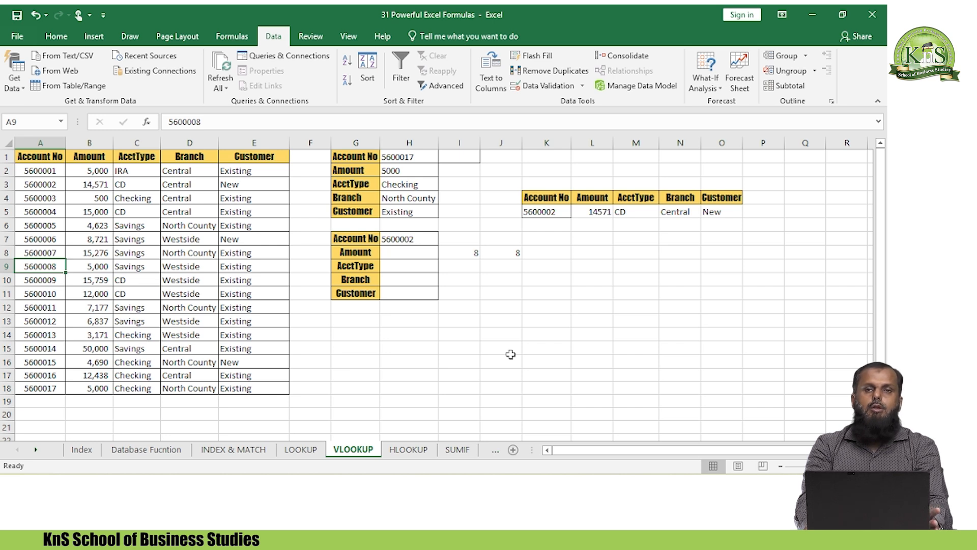
Step: Examine the account table's headings and the first Account No lookup block beside it
{"action": "key", "text": "Down"}
{"action": "key", "text": "Up"}
{"action": "key", "text": "Up"}
{"action": "key", "text": "Up"}
{"action": "key", "text": "Up"}
{"action": "key", "text": "Up"}
{"action": "key", "text": "Up"}
{"action": "key", "text": "Up"}
{"action": "key", "text": "Up"}
{"action": "key", "text": "Up"}
{"action": "key", "text": "Right"}
{"action": "key", "text": "Right"}
{"action": "key", "text": "Right"}
{"action": "key", "text": "Right"}
{"action": "key", "text": "Right"}
{"action": "key", "text": "Right"}
{"action": "key", "text": "Right"}
{"action": "key", "text": "Left"}
{"action": "key", "text": "Left"}
{"action": "key", "text": "Right"}
{"action": "key", "text": "Right"}
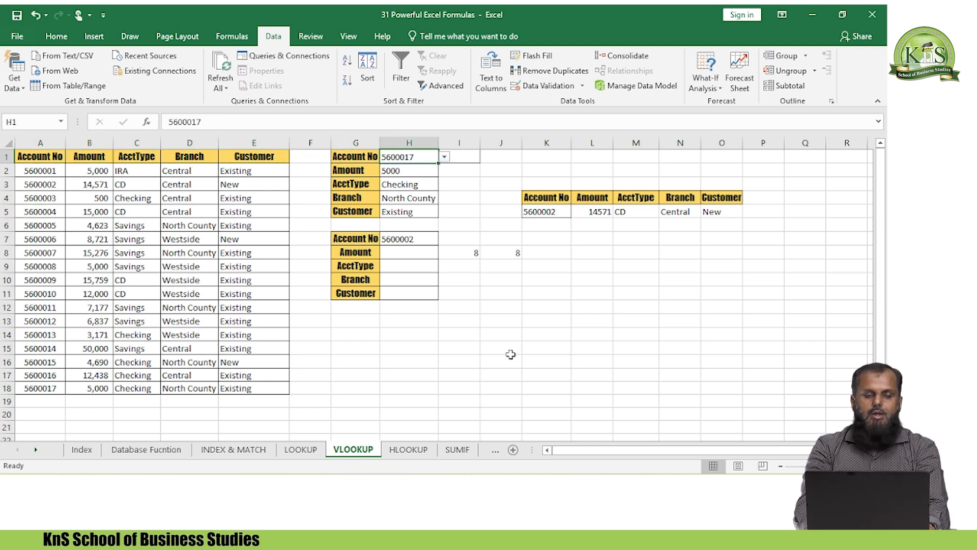
Step: Clear the existing results in H2:H6 of the first lookup block, below its account number
{"action": "key", "text": "Down"}
{"action": "key", "text": "Down"}
{"action": "key", "text": "Up"}
{"action": "key", "text": "Up"}
{"action": "key", "text": "Down"}
{"action": "key", "text": "shift+Down"}
{"action": "key", "text": "shift+Down"}
{"action": "key", "text": "shift+Down"}
{"action": "key", "text": "shift+Down"}
{"action": "key", "text": "shift+Down"}
{"action": "key", "text": "shift+Down"}
{"action": "key", "text": "shift+Up"}
{"action": "key", "text": "shift+Up"}
{"action": "key", "text": "Delete"}
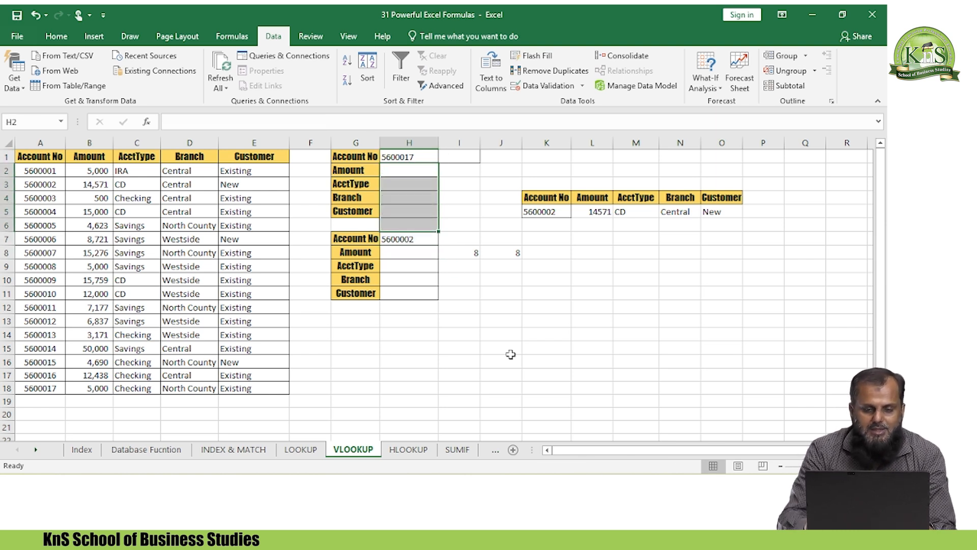
Step: Delete the leftover ROW formula cells I8:J8 beside the second lookup block
{"action": "key", "text": "Down"}
{"action": "key", "text": "Down"}
{"action": "key", "text": "Down"}
{"action": "key", "text": "Down"}
{"action": "key", "text": "Down"}
{"action": "key", "text": "Down"}
{"action": "key", "text": "Right"}
{"action": "key", "text": "shift+Right"}
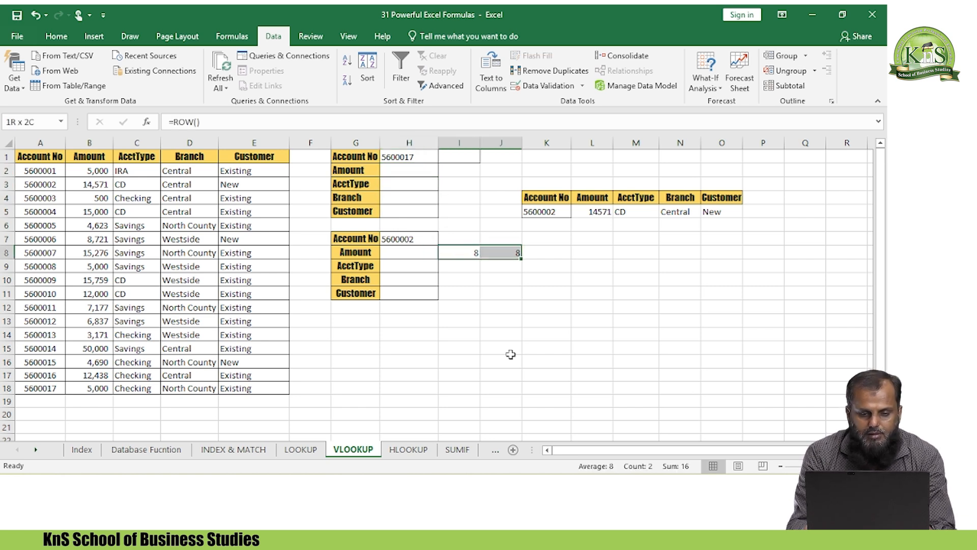
{"action": "key", "text": "Delete"}
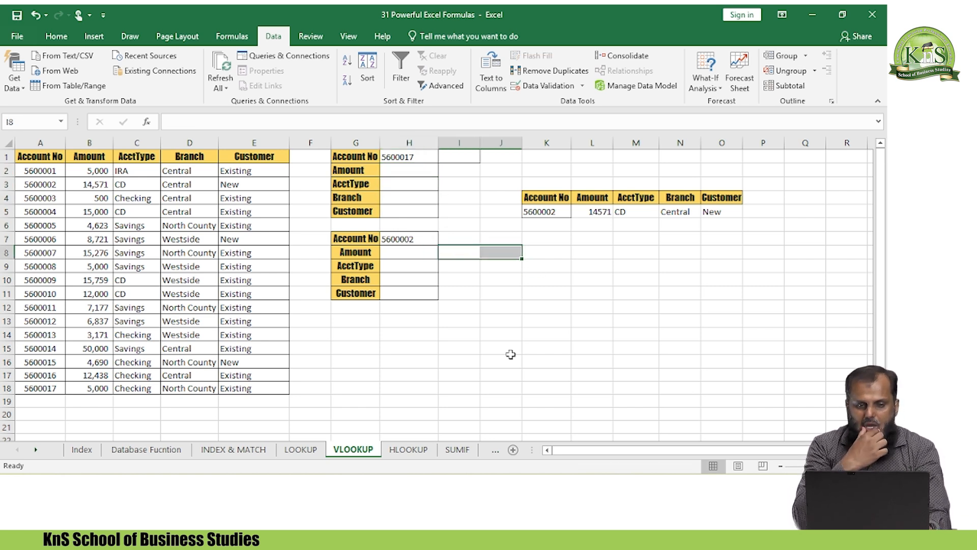
Step: Review the column headings of the account table, starting from Account No in A1
{"action": "key", "text": "Left"}
{"action": "key", "text": "Left"}
{"action": "key", "text": "Left"}
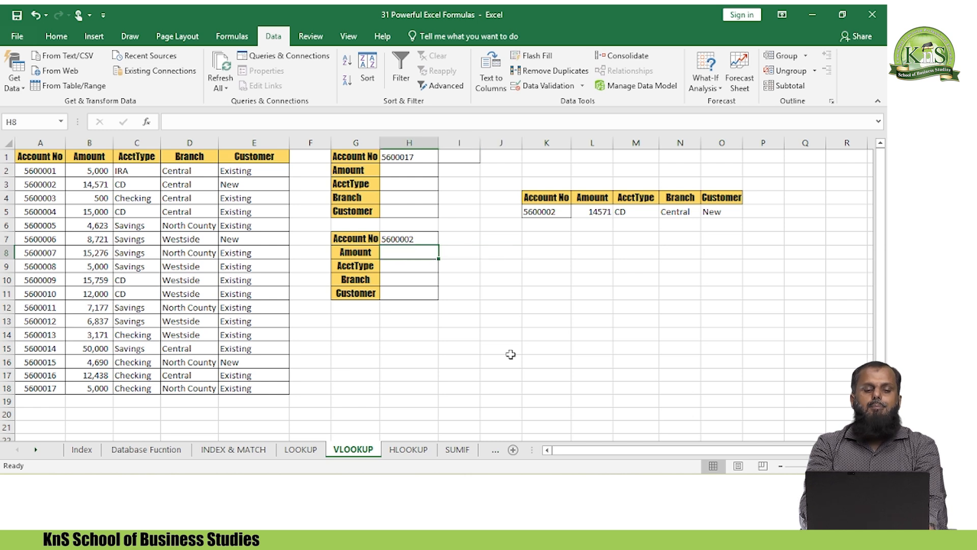
{"action": "key", "text": "Up"}
{"action": "key", "text": "ctrl+Up"}
{"action": "key", "text": "Left"}
{"action": "key", "text": "Left"}
{"action": "key", "text": "Left"}
{"action": "key", "text": "Left"}
{"action": "key", "text": "Left"}
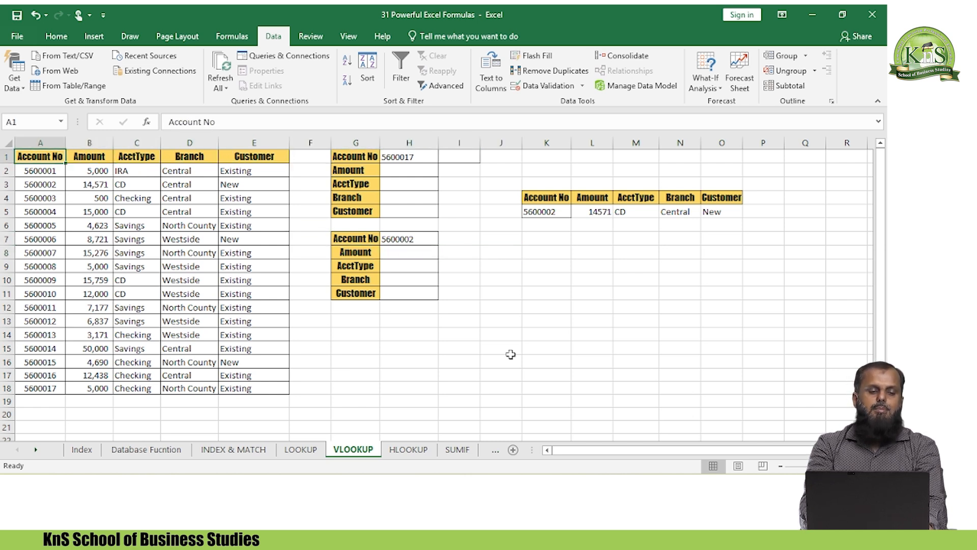
{"action": "key", "text": "Right"}
{"action": "key", "text": "Right"}
{"action": "key", "text": "Right"}
{"action": "key", "text": "Right"}
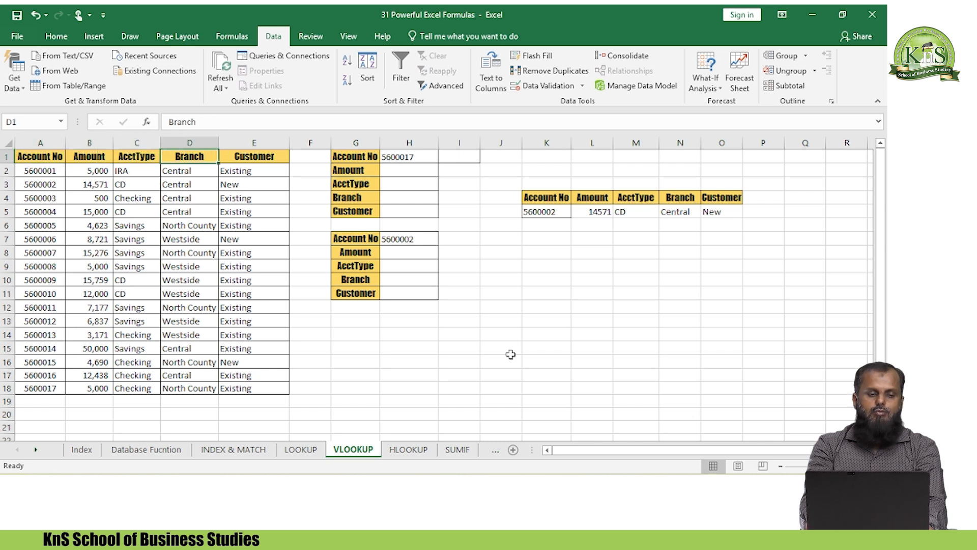
Step: Examine the first lookup block's account number in H1 and its result cells, continuing to the second block's Amount cell H8
{"action": "key", "text": "Down"}
{"action": "key", "text": "Up"}
{"action": "key", "text": "Right"}
{"action": "key", "text": "Right"}
{"action": "key", "text": "Right"}
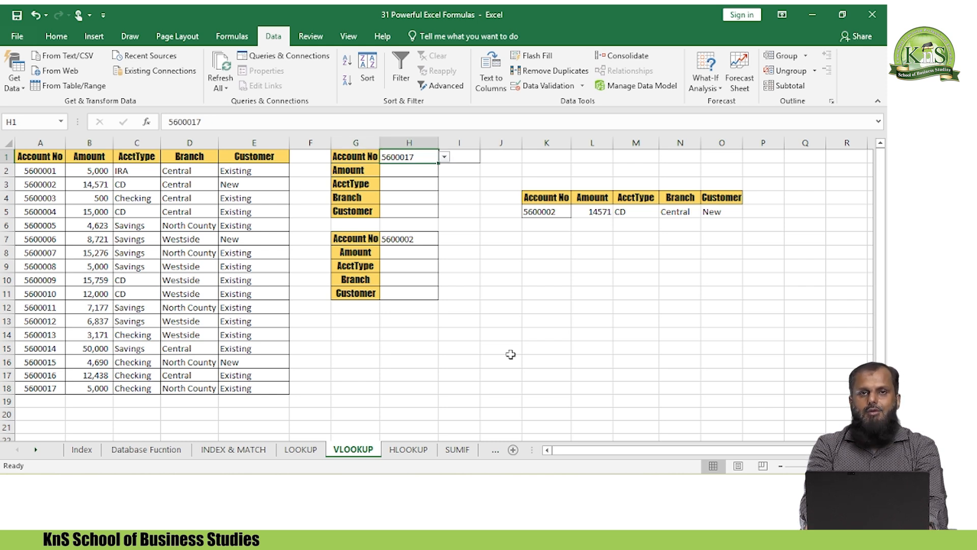
{"action": "key", "text": "Down"}
{"action": "key", "text": "Down"}
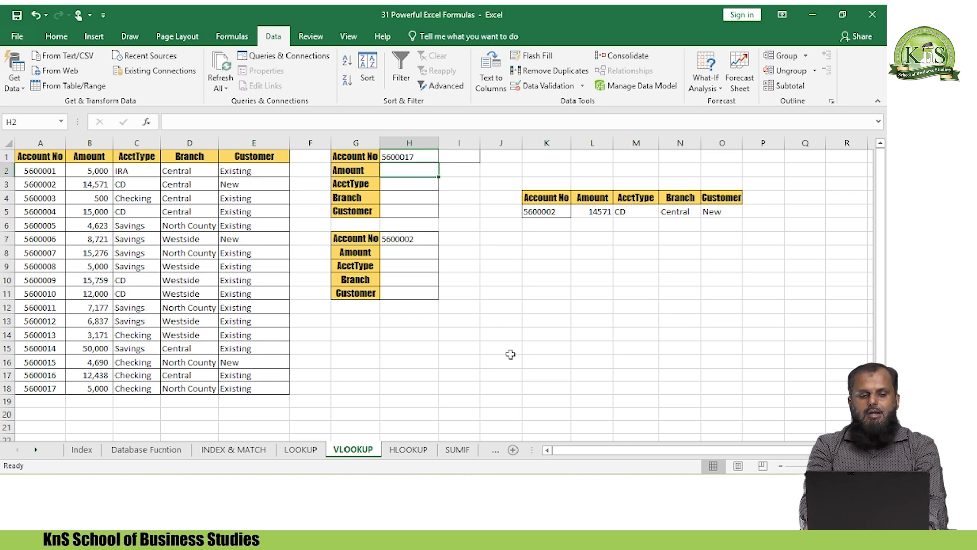
{"action": "key", "text": "Down"}
{"action": "key", "text": "Down"}
{"action": "key", "text": "Up"}
{"action": "key", "text": "Up"}
{"action": "key", "text": "Up"}
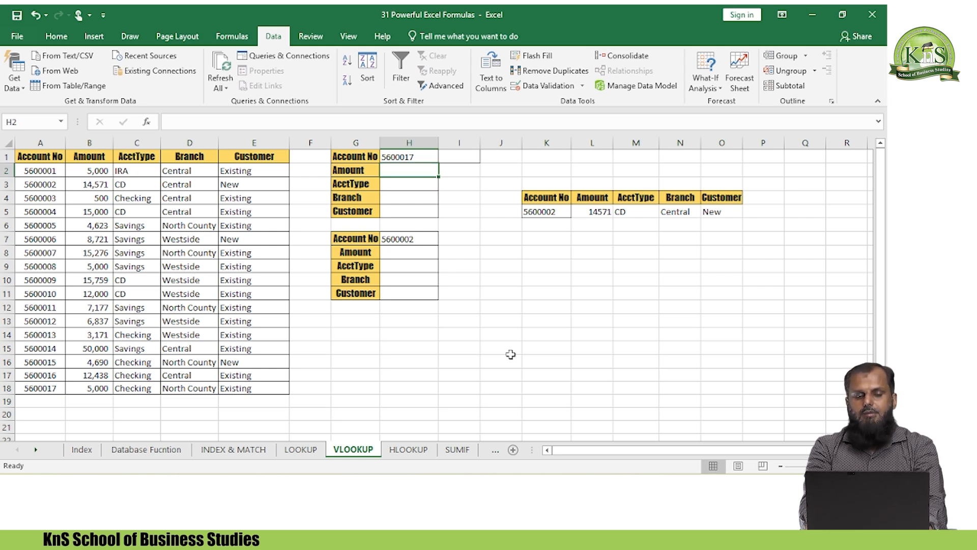
{"action": "key", "text": "Down"}
{"action": "key", "text": "ctrl+Down"}
{"action": "key", "text": "Down"}
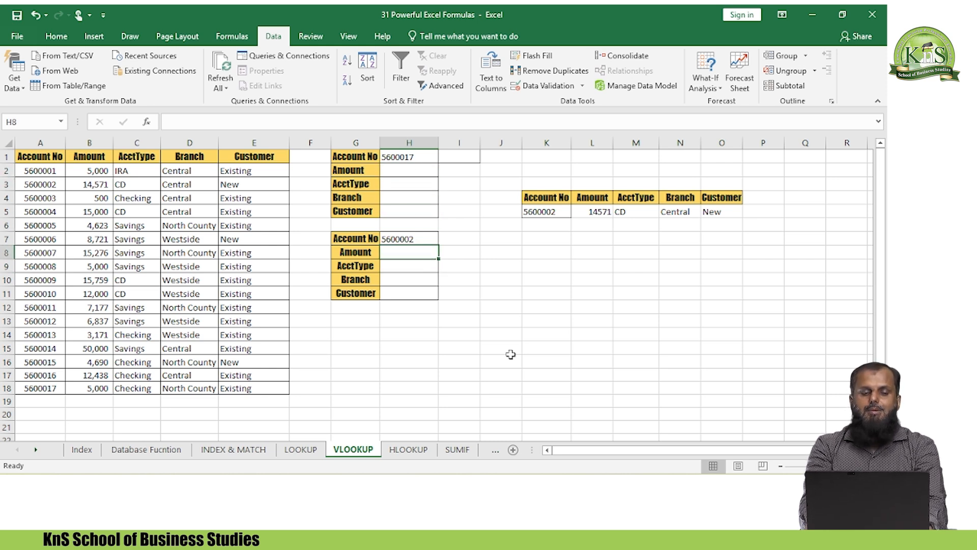
Step: Compare the result cells of both lookup blocks between H1 and H8, ending at the first account number
{"action": "key", "text": "Up"}
{"action": "key", "text": "Up"}
{"action": "key", "text": "Up"}
{"action": "key", "text": "Up"}
{"action": "key", "text": "Up"}
{"action": "key", "text": "Up"}
{"action": "key", "text": "Up"}
{"action": "key", "text": "Down"}
{"action": "key", "text": "Down"}
{"action": "key", "text": "Down"}
{"action": "key", "text": "Down"}
{"action": "key", "text": "Down"}
{"action": "key", "text": "Down"}
{"action": "key", "text": "Down"}
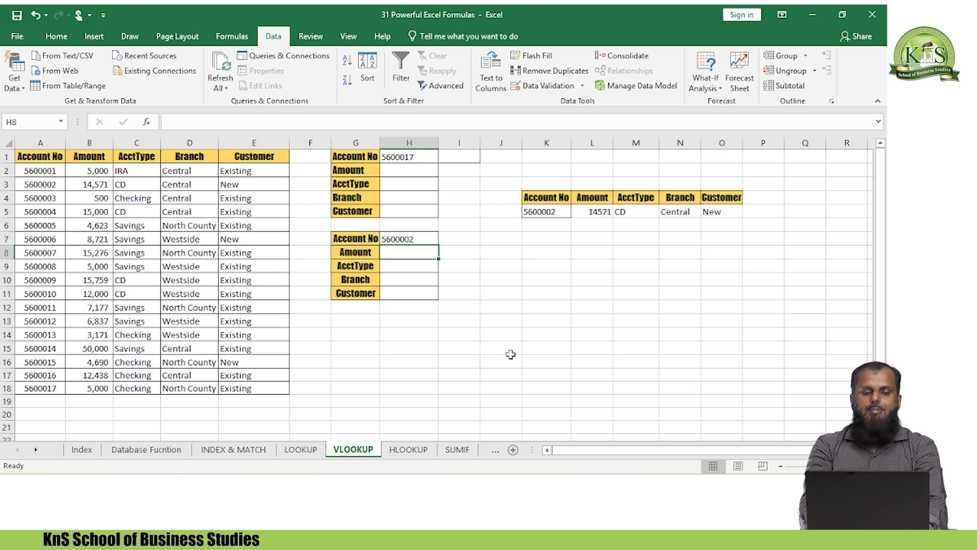
{"action": "key", "text": "Up"}
{"action": "key", "text": "Up"}
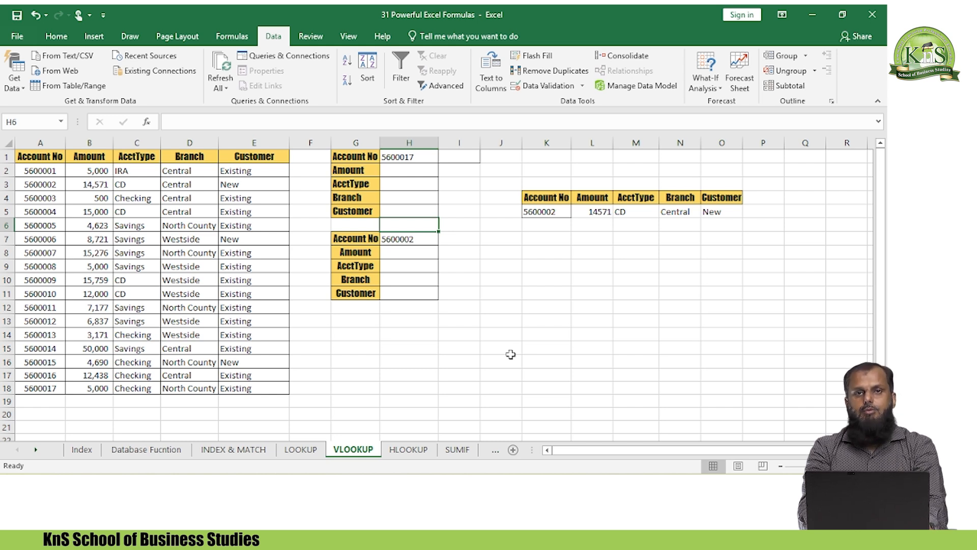
{"action": "key", "text": "Up"}
{"action": "key", "text": "Up"}
{"action": "key", "text": "Up"}
{"action": "key", "text": "Up"}
{"action": "key", "text": "Up"}
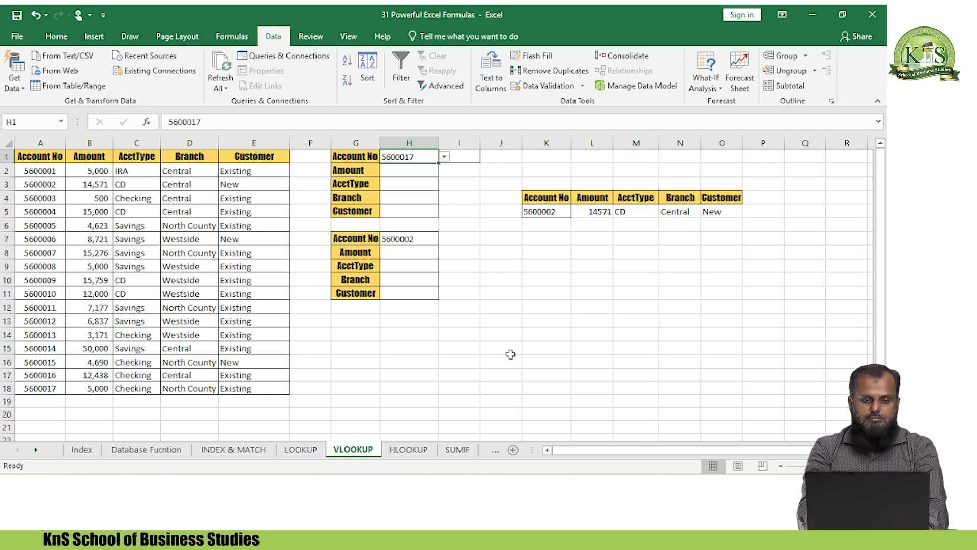
Step: Start a VLOOKUP formula in the first block's Amount cell H2, using H1 as the lookup value
{"action": "key", "text": "Down"}
{"action": "key", "text": "Down"}
{"action": "key", "text": "Left"}
{"action": "key", "text": "Left"}
{"action": "key", "text": "Right"}
{"action": "key", "text": "Right"}
{"action": "key", "text": "Up"}
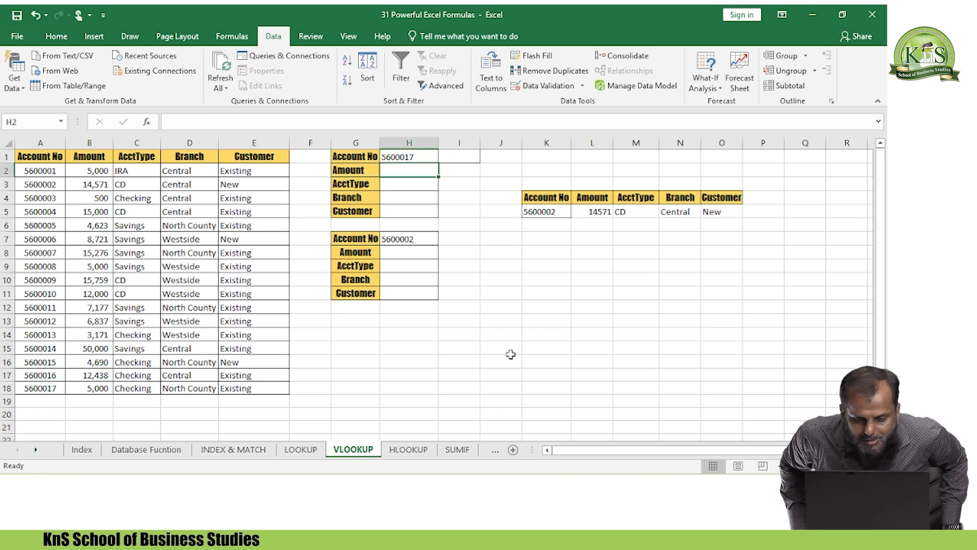
{"action": "type", "text": "=VLOOKUP("}
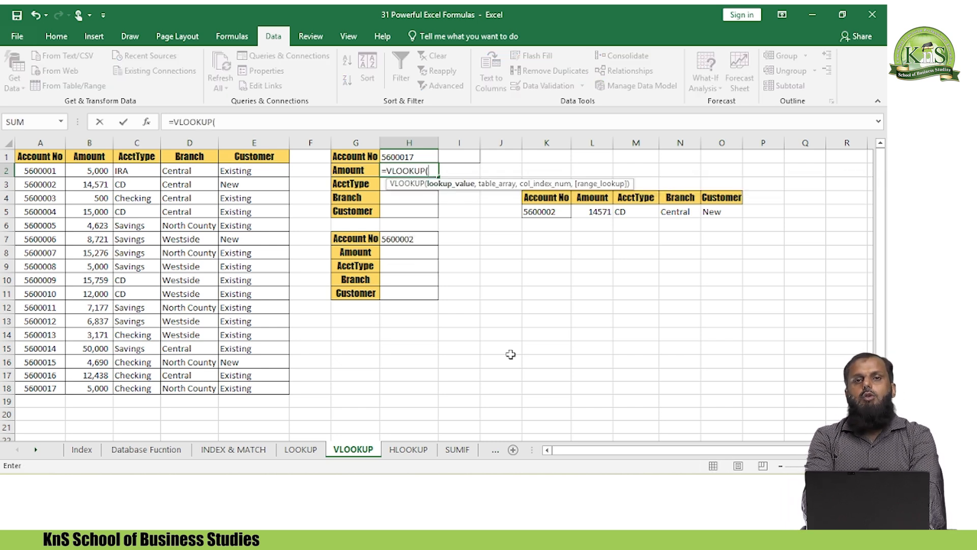
{"action": "key", "text": "Up"}
{"action": "type", "text": ","}
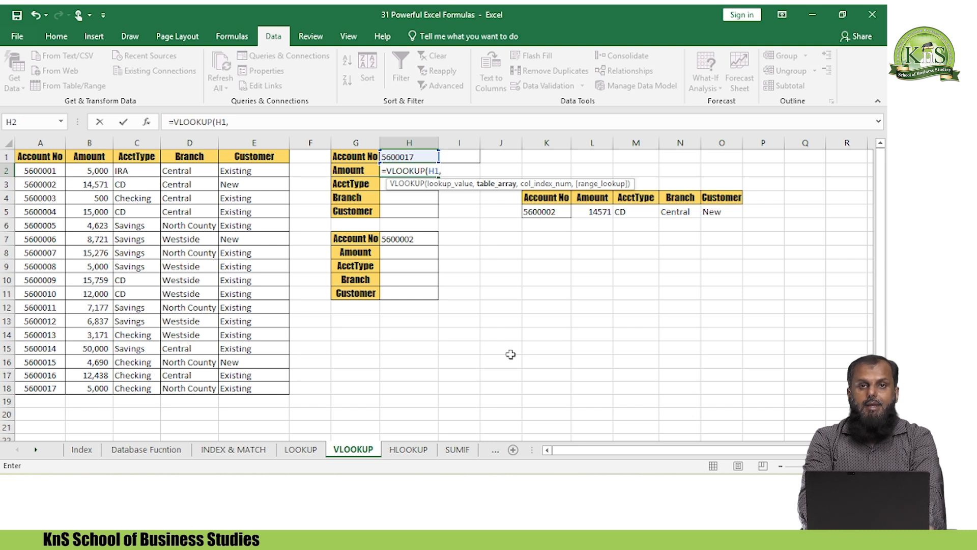
Step: Supply the whole account table A1:E18, headings included, as the formula's table array
{"action": "key", "text": "Left"}
{"action": "key", "text": "Left"}
{"action": "key", "text": "Left"}
{"action": "key", "text": "Left"}
{"action": "key", "text": "Left"}
{"action": "key", "text": "Left"}
{"action": "key", "text": "Left"}
{"action": "key", "text": "Up"}
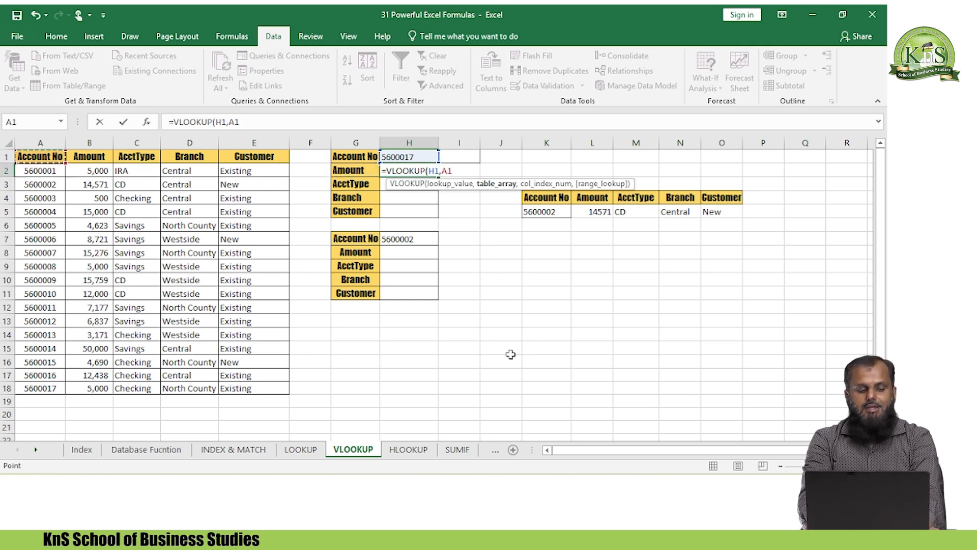
{"action": "key", "text": "ctrl+shift+Right"}
{"action": "key", "text": "ctrl+shift+Down"}
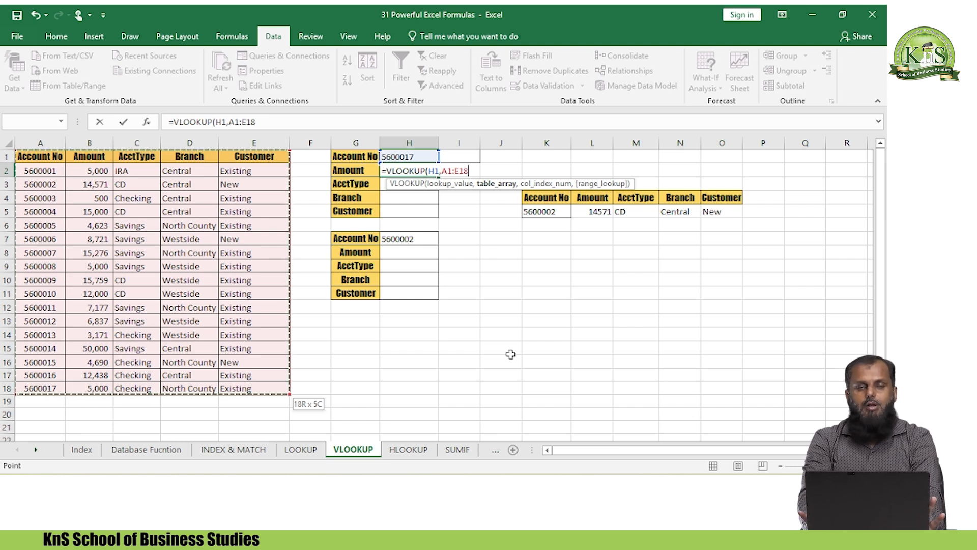
{"action": "type", "text": ","}
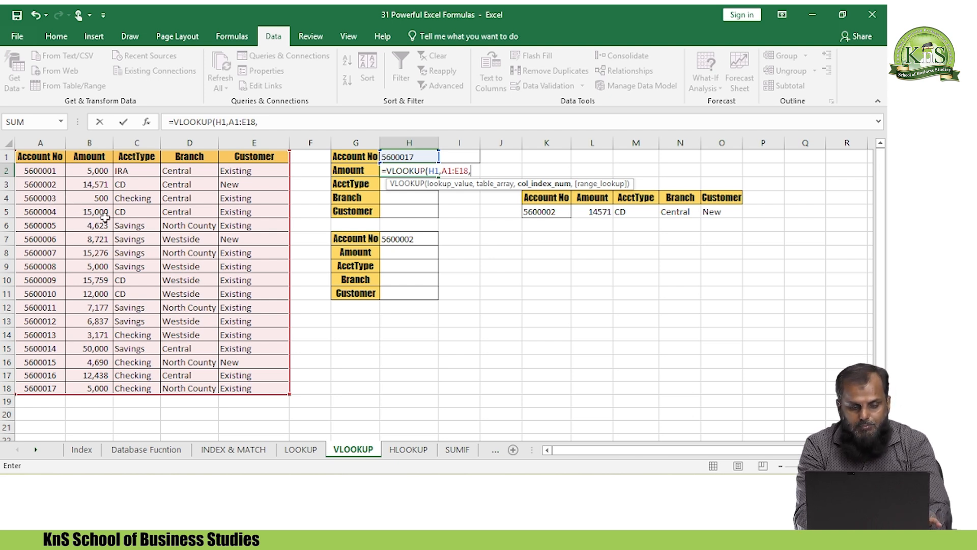
Step: Complete the Amount formula with column index 2 and range lookup 0 for an exact match
{"action": "type", "text": "2,"}
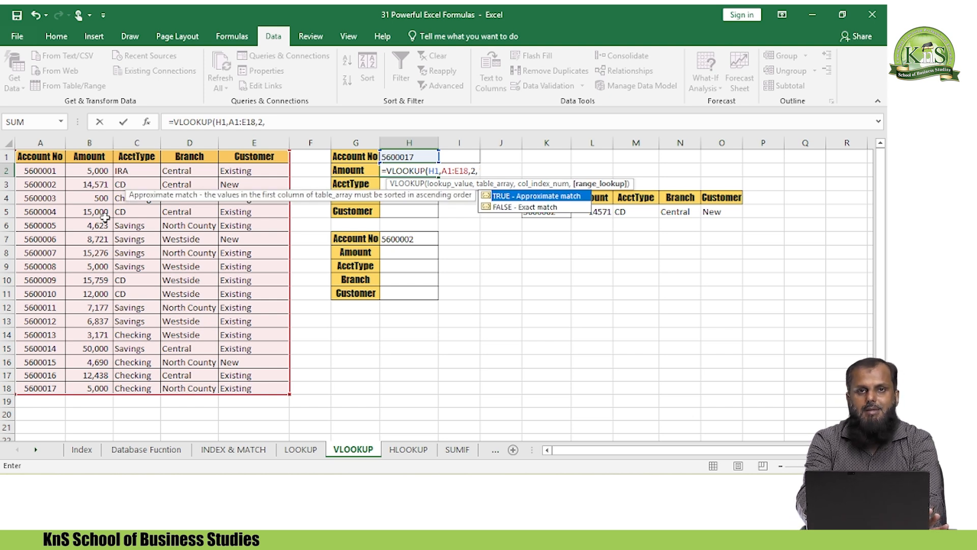
{"action": "type", "text": "0"}
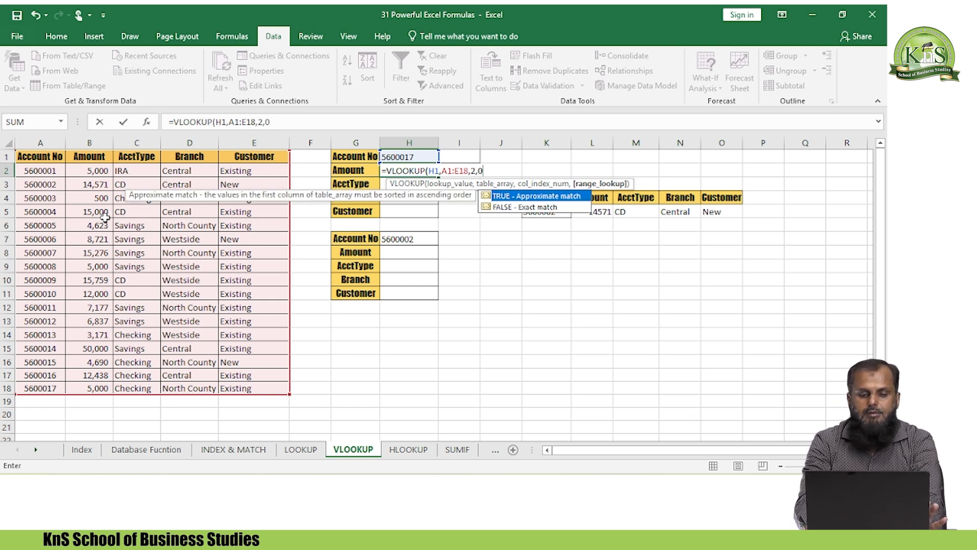
{"action": "key", "text": "Return"}
Step: Check the retrieved amount against the matching account's row at the end of the table, in A18:B18
{"action": "key", "text": "Left"}
{"action": "key", "text": "Up"}
{"action": "key", "text": "Up"}
{"action": "key", "text": "Right"}
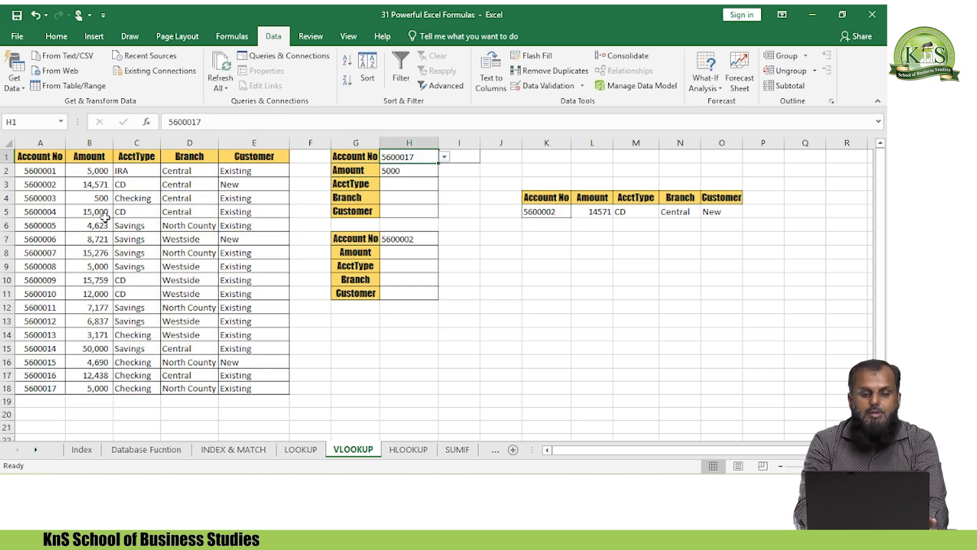
{"action": "key", "text": "Down"}
{"action": "key", "text": "Left"}
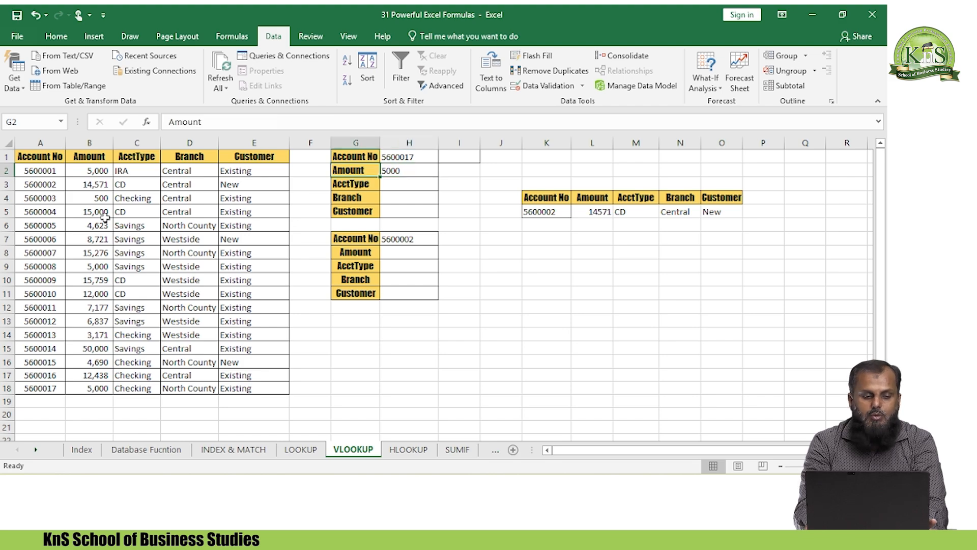
{"action": "key", "text": "Home"}
{"action": "key", "text": "Down"}
{"action": "scroll", "coordinate": [104, 217], "scroll_direction": "up", "scroll_amount": 5}
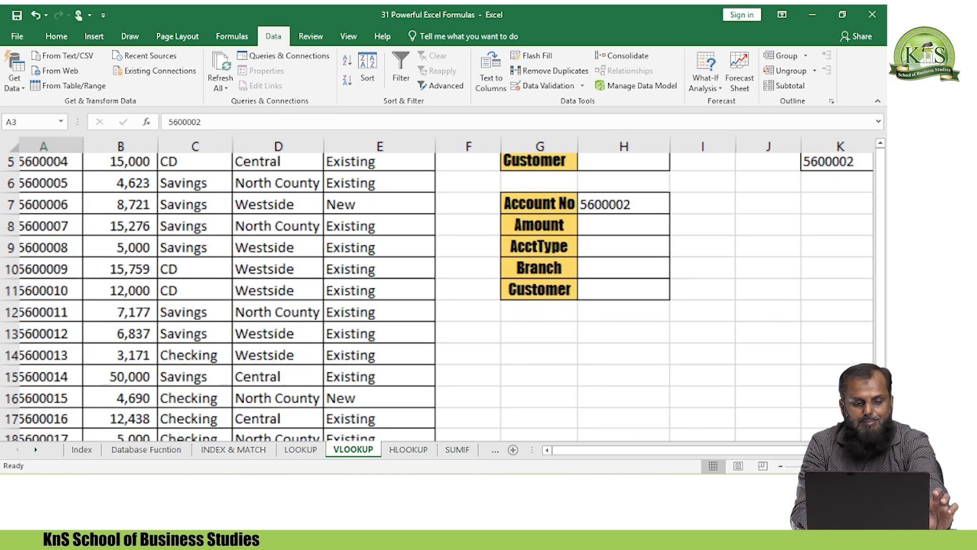
{"action": "key", "text": "Down"}
{"action": "key", "text": "Down"}
{"action": "key", "text": "Down"}
{"action": "key", "text": "Down"}
{"action": "key", "text": "Down"}
{"action": "key", "text": "Down"}
{"action": "key", "text": "Down"}
{"action": "key", "text": "Down"}
{"action": "key", "text": "Down"}
{"action": "key", "text": "Down"}
{"action": "key", "text": "Down"}
{"action": "key", "text": "Down"}
{"action": "key", "text": "Down"}
{"action": "key", "text": "Down"}
{"action": "key", "text": "Down"}
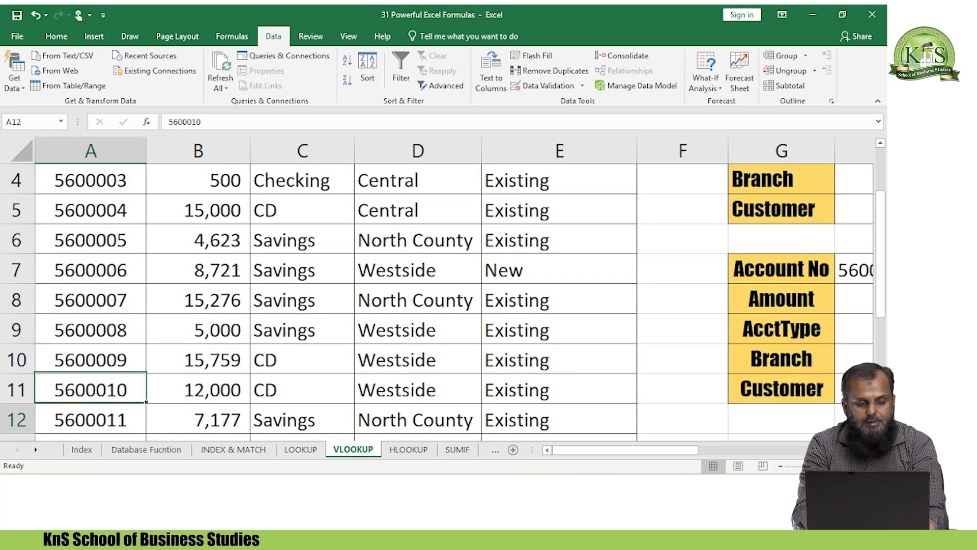
{"action": "key", "text": "Right"}
{"action": "key", "text": "Right"}
{"action": "key", "text": "Left"}
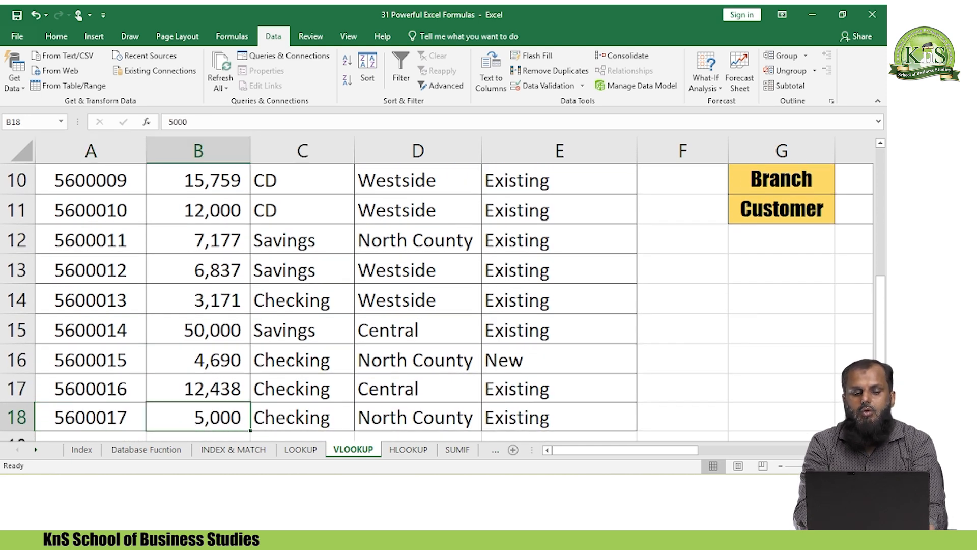
Step: Return to the first lookup block and review the account number in H1 with the Amount formula in H2
{"action": "key", "text": "Right"}
{"action": "key", "text": "Right"}
{"action": "key", "text": "Right"}
{"action": "key", "text": "Right"}
{"action": "key", "text": "Right"}
{"action": "key", "text": "Right"}
{"action": "key", "text": "Right"}
{"action": "key", "text": "Up"}
{"action": "key", "text": "Up"}
{"action": "key", "text": "Up"}
{"action": "key", "text": "Up"}
{"action": "key", "text": "Up"}
{"action": "key", "text": "Up"}
{"action": "key", "text": "Up"}
{"action": "key", "text": "Up"}
{"action": "key", "text": "Up"}
{"action": "key", "text": "Up"}
{"action": "key", "text": "Up"}
{"action": "key", "text": "Up"}
{"action": "key", "text": "Up"}
{"action": "key", "text": "Up"}
{"action": "key", "text": "Up"}
{"action": "key", "text": "Up"}
{"action": "key", "text": "Up"}
{"action": "key", "text": "Down"}
{"action": "key", "text": "Left"}
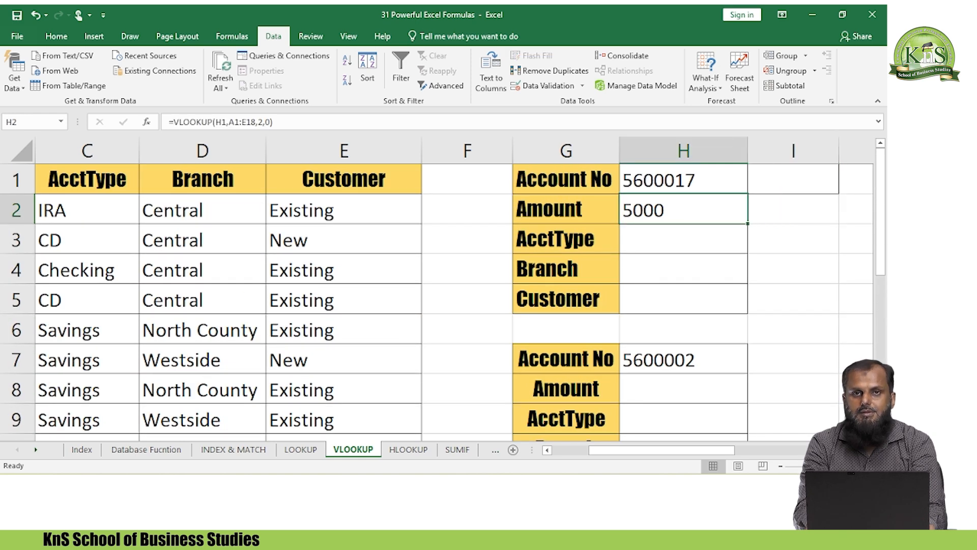
{"action": "key", "text": "Up"}
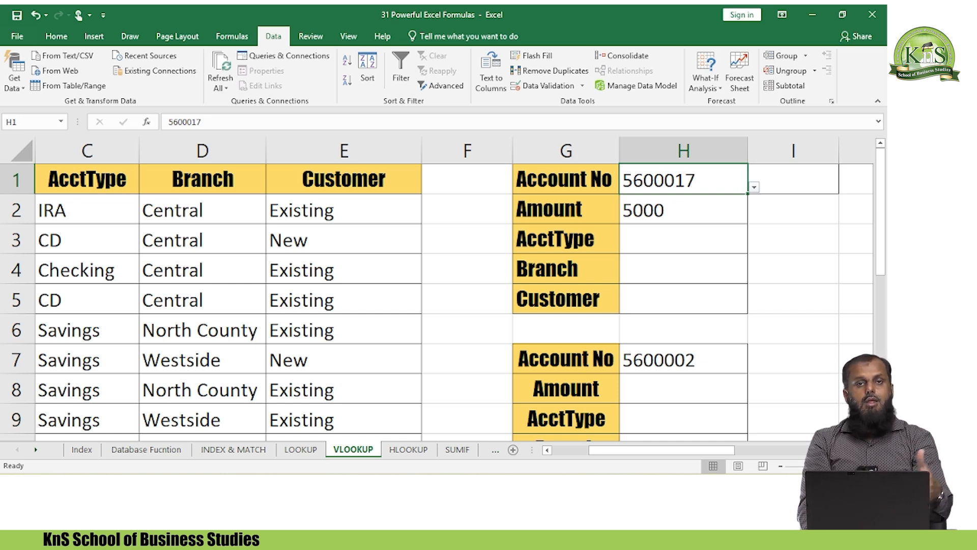
{"action": "key", "text": "Down"}
{"action": "key", "text": "Left"}
{"action": "key", "text": "Right"}
{"action": "key", "text": "Up"}
{"action": "key", "text": "Down"}
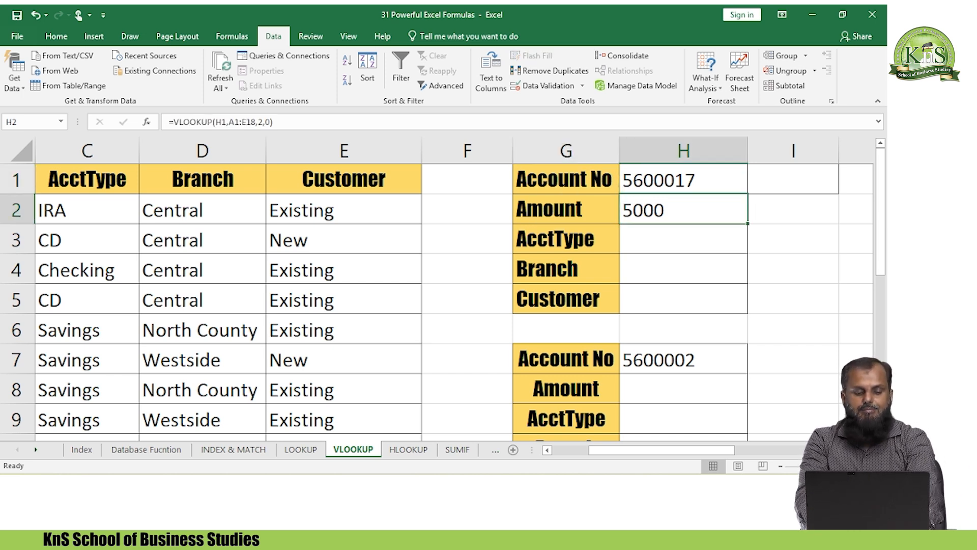
Step: Make the table array in the H2 VLOOKUP formula absolute, as $A$1:$E$18
{"action": "key", "text": "F2"}
{"action": "key", "text": "Left"}
{"action": "key", "text": "Left"}
{"action": "key", "text": "Left"}
{"action": "key", "text": "Left"}
{"action": "key", "text": "Left"}
{"action": "key", "text": "Left"}
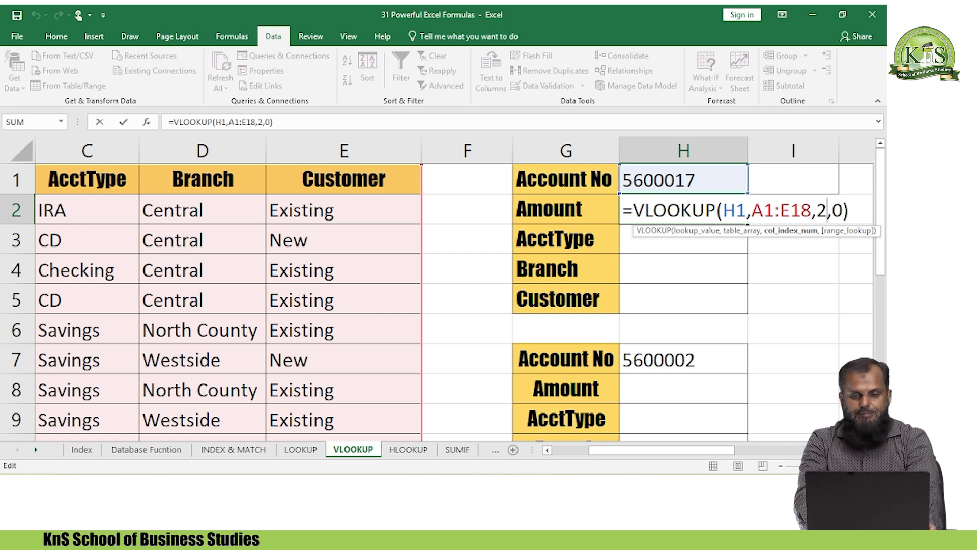
{"action": "key", "text": "Right"}
{"action": "key", "text": "Right"}
{"action": "key", "text": "Left"}
{"action": "key", "text": "Left"}
{"action": "key", "text": "Left"}
{"action": "key", "text": "Left"}
{"action": "key", "text": "Left"}
{"action": "key", "text": "Left"}
{"action": "key", "text": "Left"}
{"action": "key", "text": "Left"}
{"action": "key", "text": "Right"}
{"action": "key", "text": "Right"}
{"action": "key", "text": "shift+Right"}
{"action": "key", "text": "shift+Right"}
{"action": "key", "text": "shift+Right"}
{"action": "key", "text": "Left"}
{"action": "key", "text": "Left"}
{"action": "key", "text": "shift+Right"}
{"action": "key", "text": "shift+Right"}
{"action": "key", "text": "shift+Right"}
{"action": "key", "text": "shift+Right"}
{"action": "key", "text": "shift+Right"}
{"action": "key", "text": "shift+Right"}
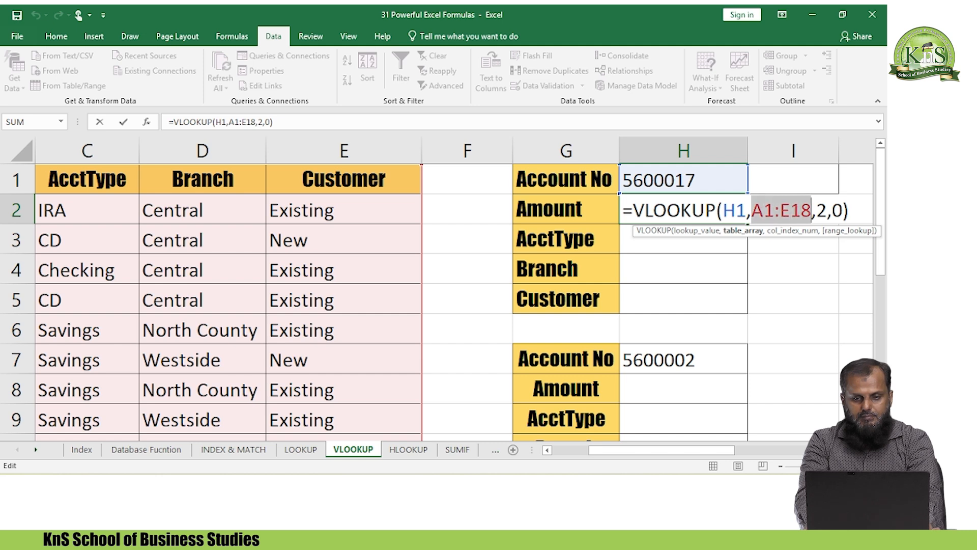
{"action": "key", "text": "F4"}
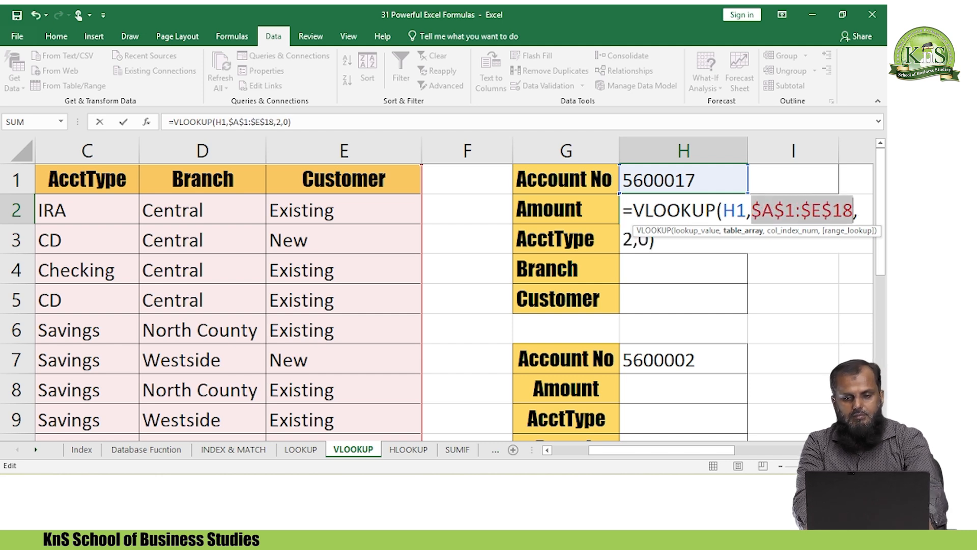
Step: Make the lookup value in the H2 VLOOKUP formula absolute, as $H$1, and commit the formula
{"action": "key", "text": "Left"}
{"action": "key", "text": "Left"}
{"action": "key", "text": "Left"}
{"action": "key", "text": "Left"}
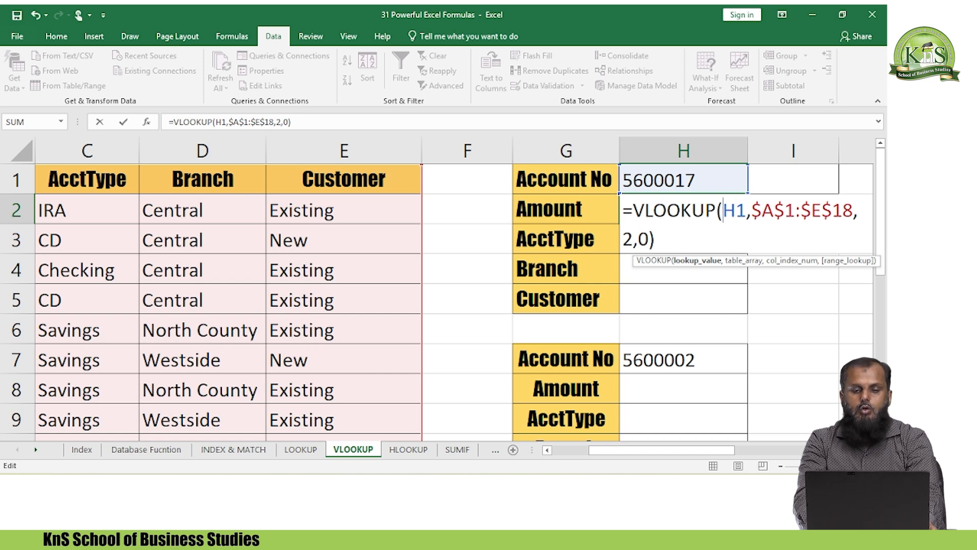
{"action": "key", "text": "Right"}
{"action": "key", "text": "Right"}
{"action": "key", "text": "shift+Left"}
{"action": "key", "text": "shift+Left"}
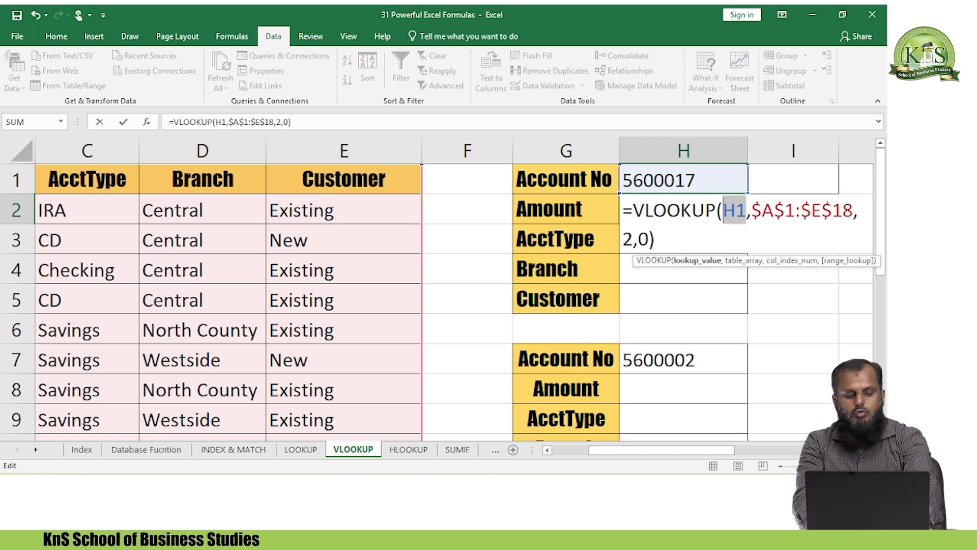
{"action": "key", "text": "F5"}
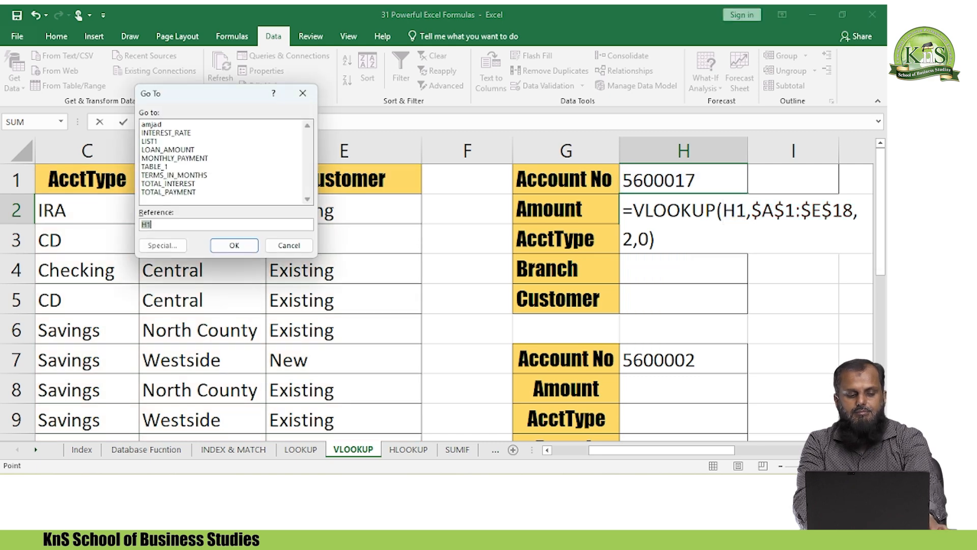
{"action": "key", "text": "Escape"}
{"action": "key", "text": "F3"}
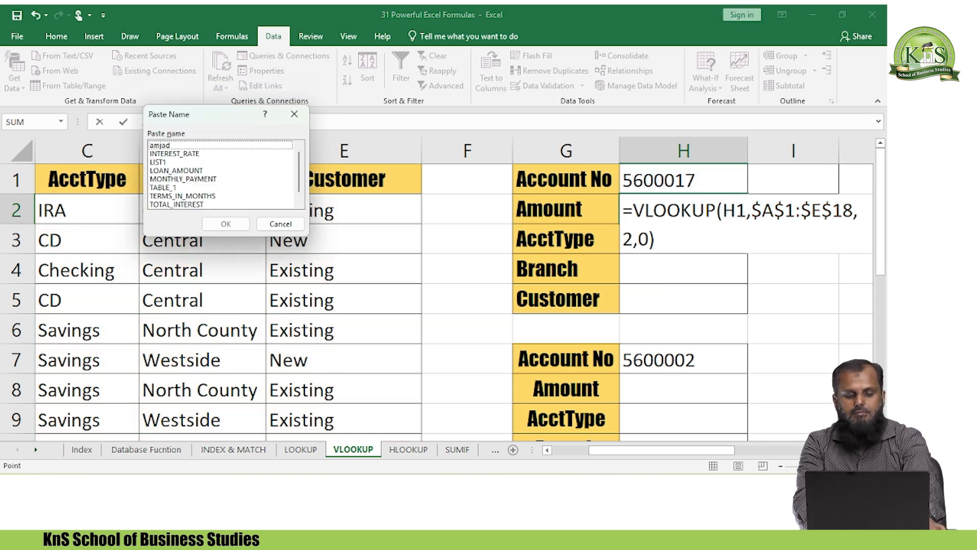
{"action": "key", "text": "Escape"}
{"action": "key", "text": "F4"}
{"action": "key", "text": "Return"}
Step: Fill the Amount formula from H2 down through the AcctType, Branch and Customer cells to H5
{"action": "key", "text": "Down"}
{"action": "key", "text": "Up"}
{"action": "key", "text": "Up"}
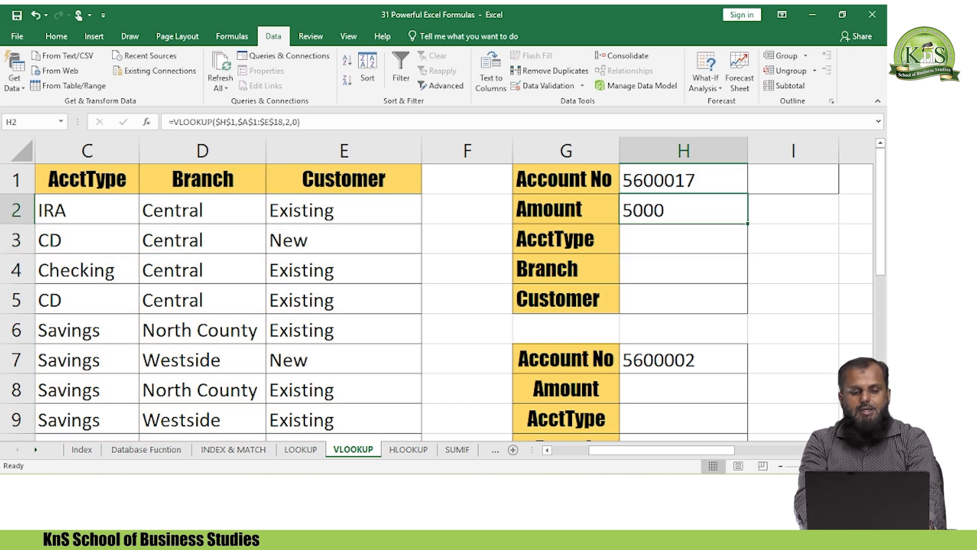
{"action": "key", "text": "shift+Down"}
{"action": "key", "text": "shift+Down"}
{"action": "key", "text": "shift+Down"}
{"action": "key", "text": "shift+Down"}
{"action": "key", "text": "shift+Up"}
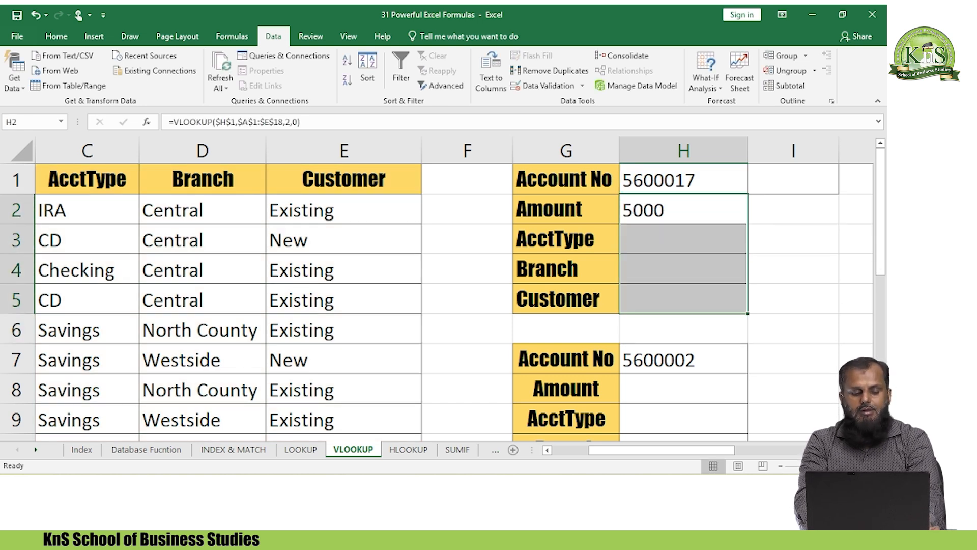
{"action": "key", "text": "ctrl+d"}
{"action": "key", "text": "Down"}
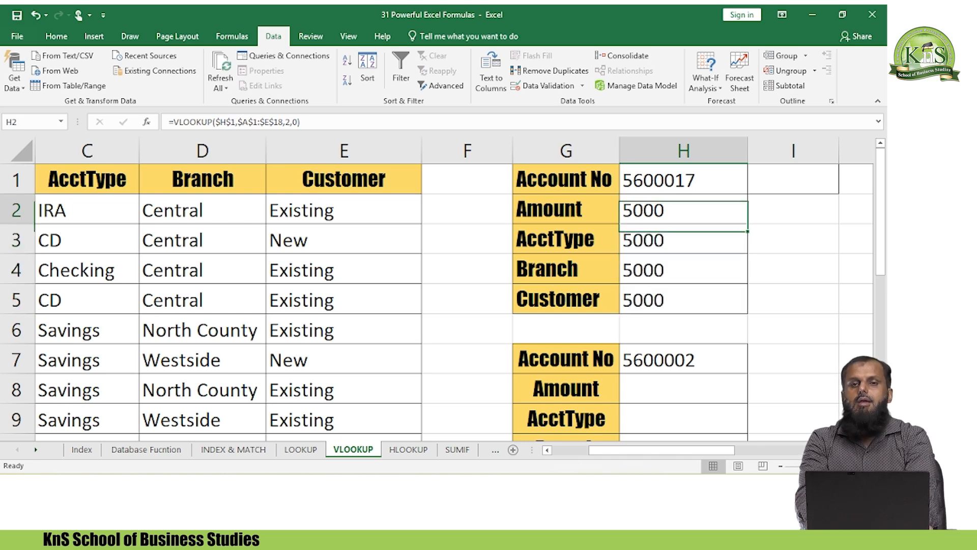
Step: Examine the copied VLOOKUP formulas in H2:H5 one by one to see which arguments they use
{"action": "key", "text": "Up"}
{"action": "key", "text": "Up"}
{"action": "key", "text": "Right"}
{"action": "key", "text": "Right"}
{"action": "key", "text": "Left"}
{"action": "key", "text": "Left"}
{"action": "key", "text": "Left"}
{"action": "key", "text": "Left"}
{"action": "key", "text": "Left"}
{"action": "key", "text": "Down"}
{"action": "key", "text": "Right"}
{"action": "key", "text": "Right"}
{"action": "key", "text": "Right"}
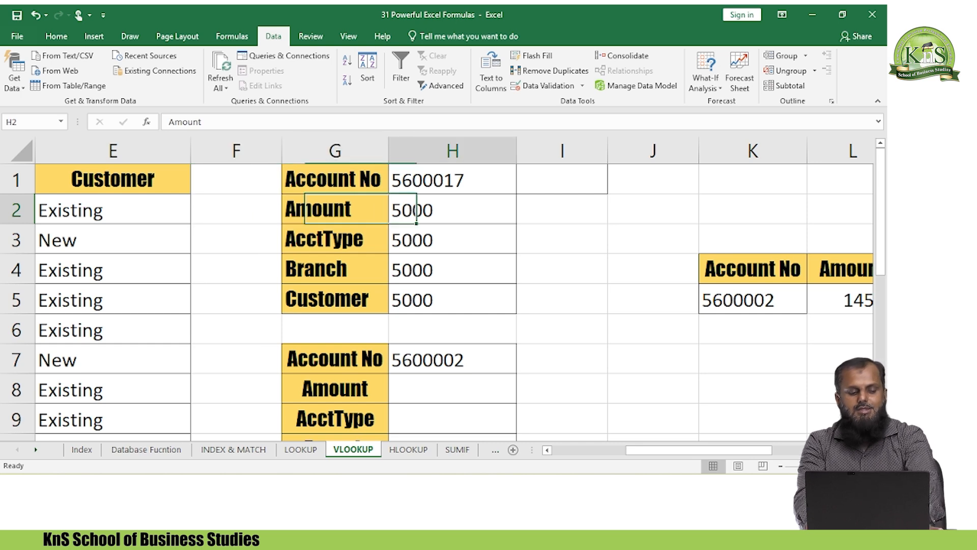
{"action": "key", "text": "F2"}
{"action": "key", "text": "Return"}
{"action": "key", "text": "F2"}
{"action": "key", "text": "Return"}
{"action": "key", "text": "F2"}
{"action": "key", "text": "Return"}
{"action": "key", "text": "F2"}
{"action": "key", "text": "Return"}
{"action": "key", "text": "Down"}
{"action": "key", "text": "Down"}
{"action": "key", "text": "Up"}
{"action": "key", "text": "Up"}
{"action": "key", "text": "Up"}
{"action": "key", "text": "Up"}
{"action": "key", "text": "Up"}
{"action": "key", "text": "Up"}
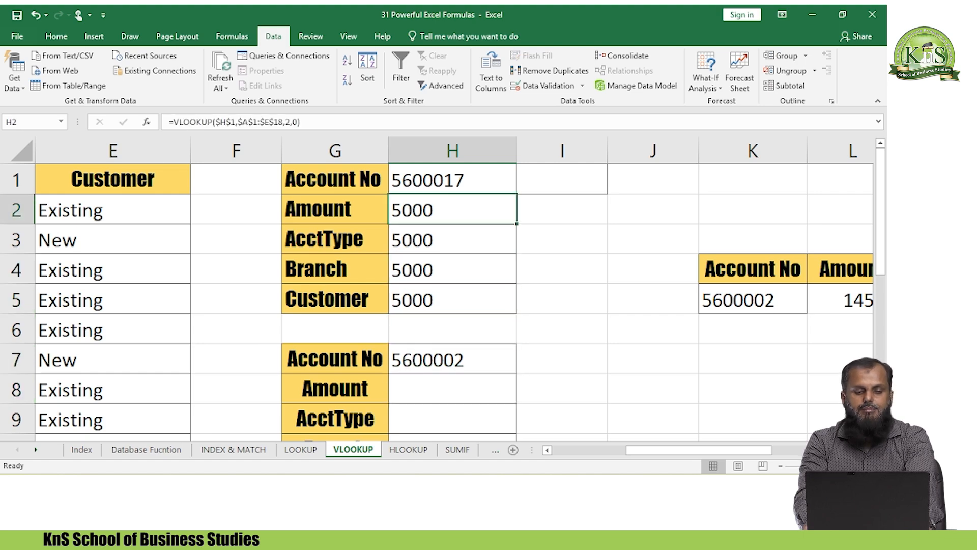
Step: Review the table's header row to determine the column position of AcctType
{"action": "scroll", "coordinate": [438, 289], "scroll_direction": "down", "scroll_amount": 5}
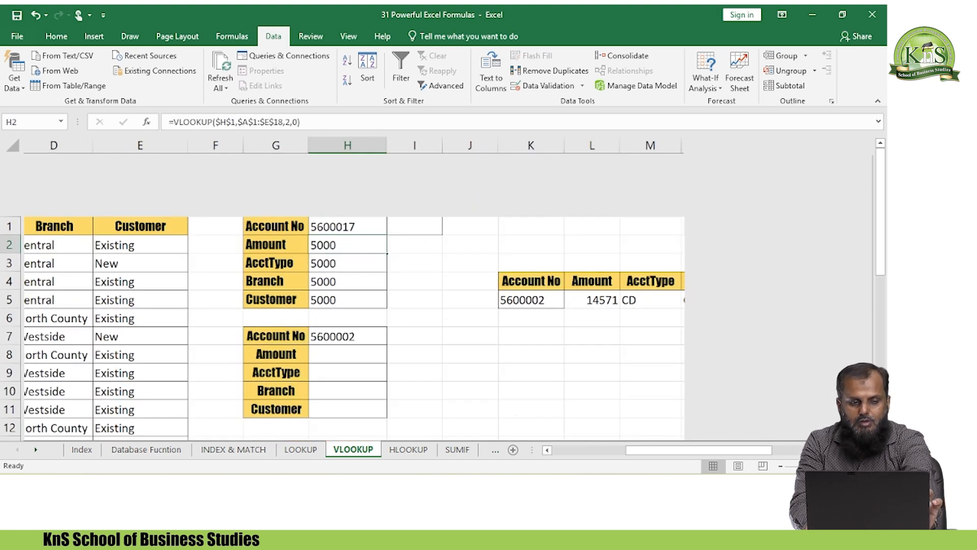
{"action": "key", "text": "Left"}
{"action": "key", "text": "Left"}
{"action": "key", "text": "Left"}
{"action": "key", "text": "Left"}
{"action": "key", "text": "Left"}
{"action": "key", "text": "Up"}
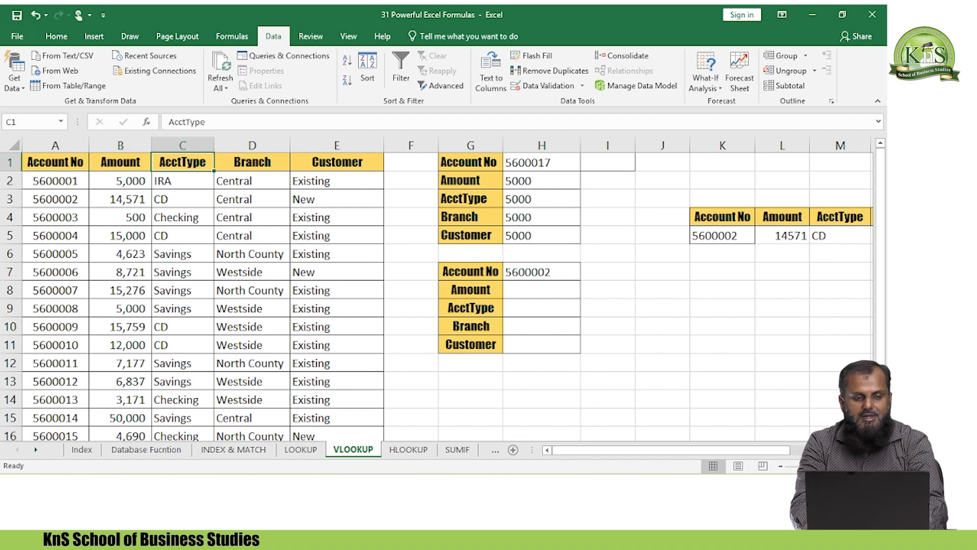
{"action": "key", "text": "Right"}
{"action": "key", "text": "Right"}
{"action": "key", "text": "Right"}
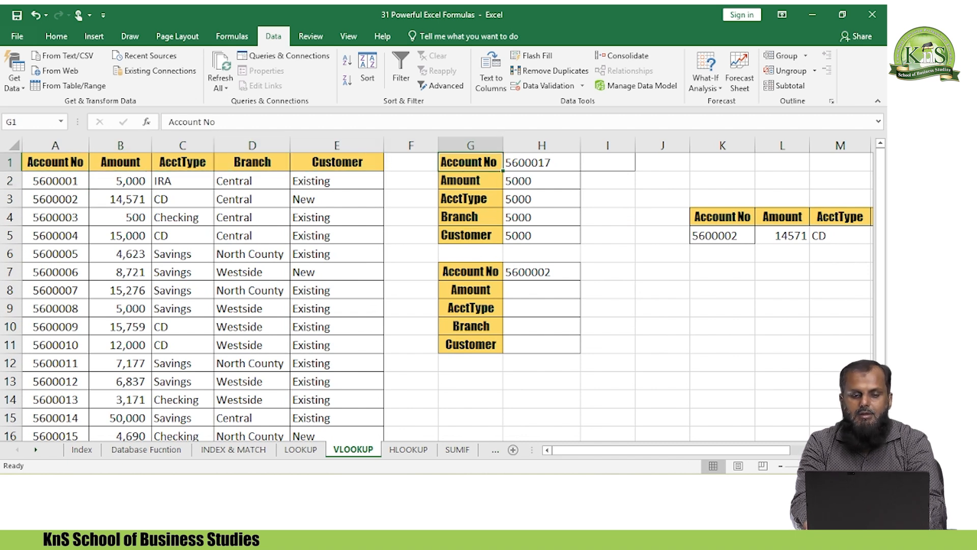
Step: Change the column index in the AcctType formula in H3 to 3
{"action": "key", "text": "Down"}
{"action": "key", "text": "Down"}
{"action": "key", "text": "Right"}
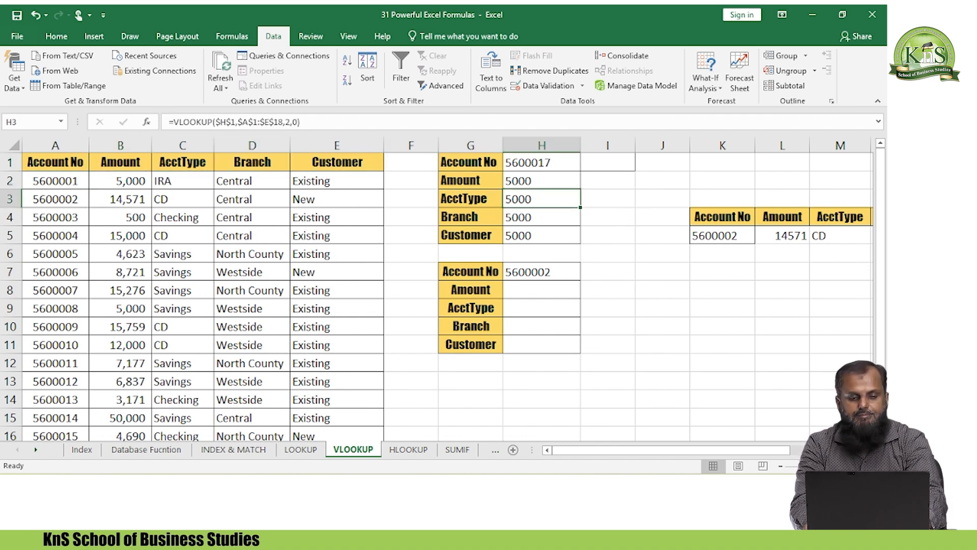
{"action": "key", "text": "F2"}
{"action": "key", "text": "Left"}
{"action": "key", "text": "Left"}
{"action": "key", "text": "Left"}
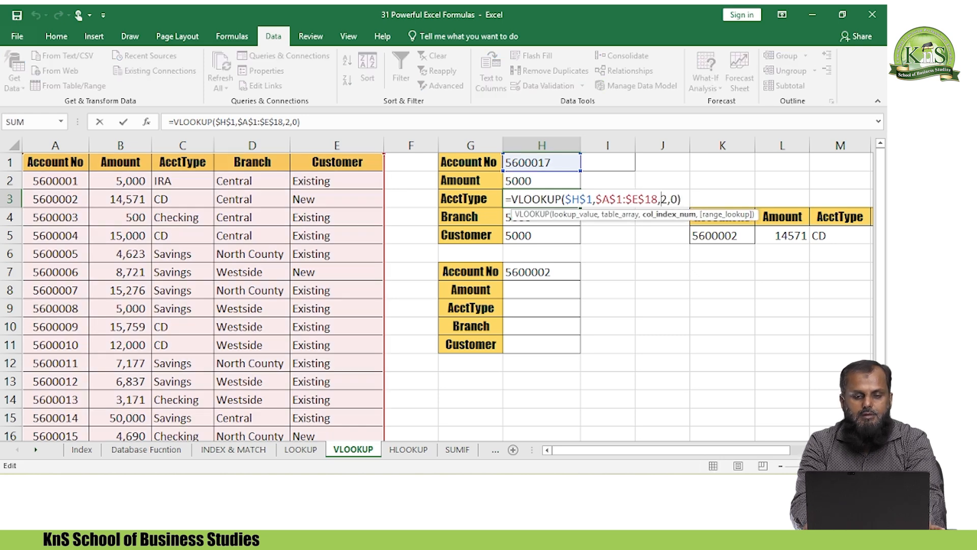
{"action": "key", "text": "BackSpace"}
{"action": "type", "text": "3"}
{"action": "key", "text": "Return"}
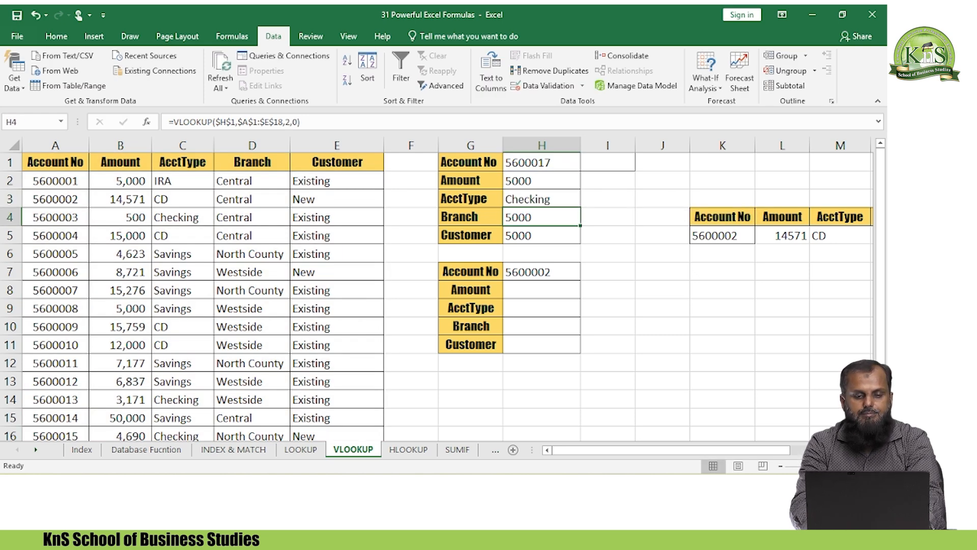
Step: Change the column index in the Branch formula in H4 to 4
{"action": "key", "text": "F2"}
{"action": "key", "text": "Left"}
{"action": "key", "text": "Left"}
{"action": "key", "text": "Left"}
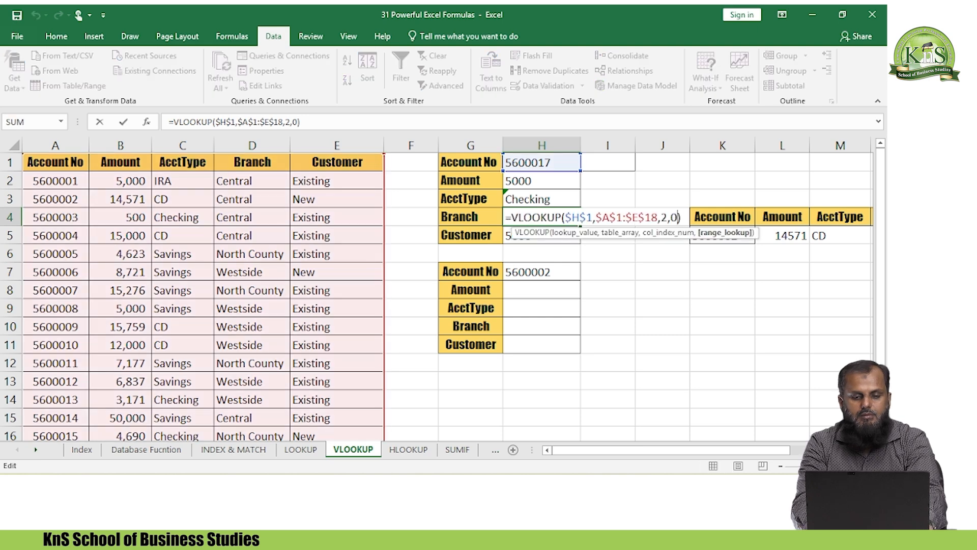
{"action": "key", "text": "shift+Left"}
{"action": "type", "text": "4"}
{"action": "key", "text": "Return"}
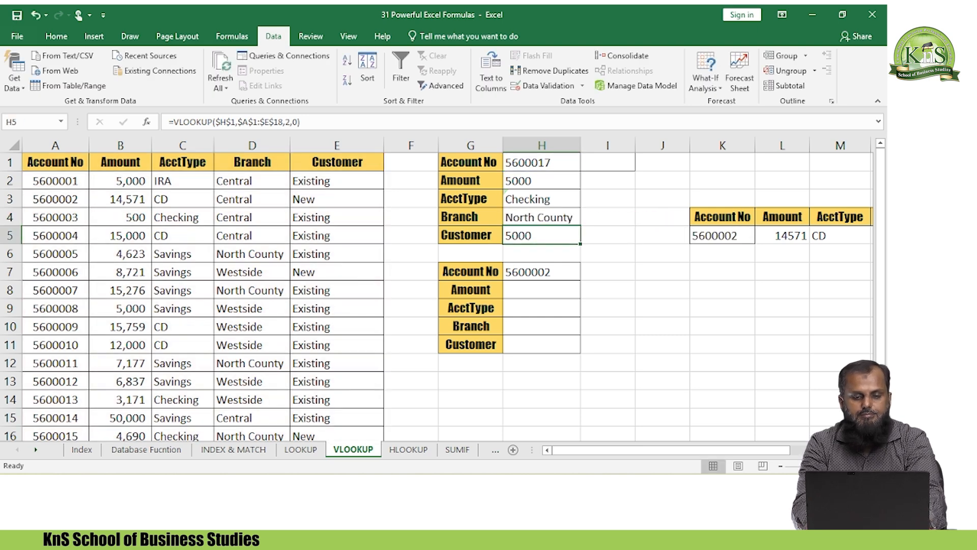
Step: Change the column index in the Customer formula in H5 to 5
{"action": "key", "text": "F2"}
{"action": "key", "text": "Left"}
{"action": "key", "text": "Left"}
{"action": "key", "text": "Left"}
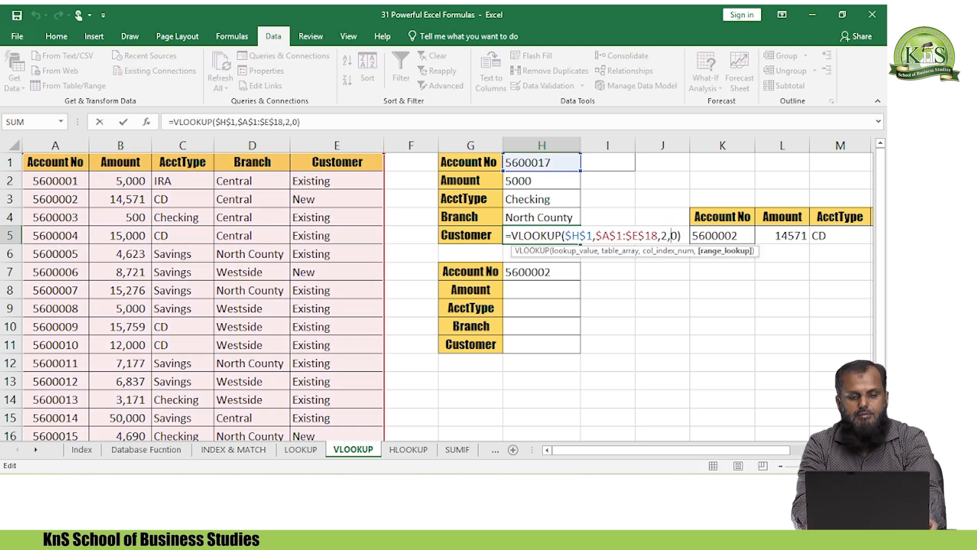
{"action": "key", "text": "shift+Left"}
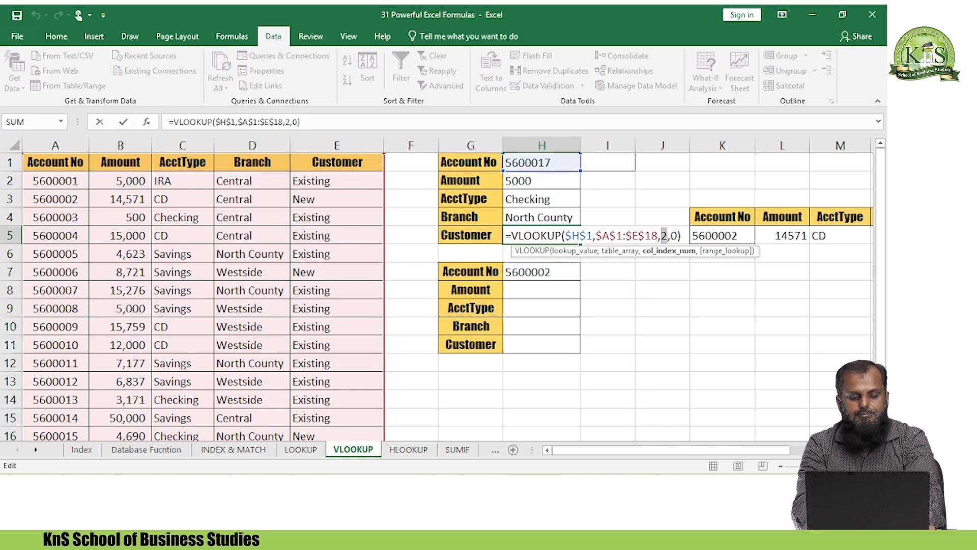
{"action": "type", "text": "5"}
{"action": "key", "text": "Return"}
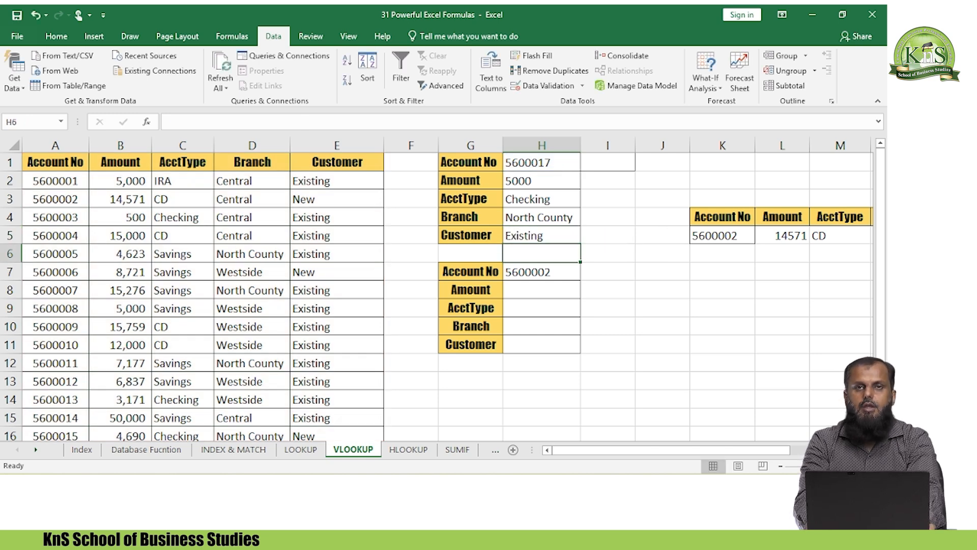
Step: Set the lookup account number in H1 to the one listed in A13, using the cell's validation list
{"action": "key", "text": "Up"}
{"action": "key", "text": "Up"}
{"action": "key", "text": "Up"}
{"action": "key", "text": "Up"}
{"action": "key", "text": "Up"}
{"action": "key", "text": "Down"}
{"action": "key", "text": "Down"}
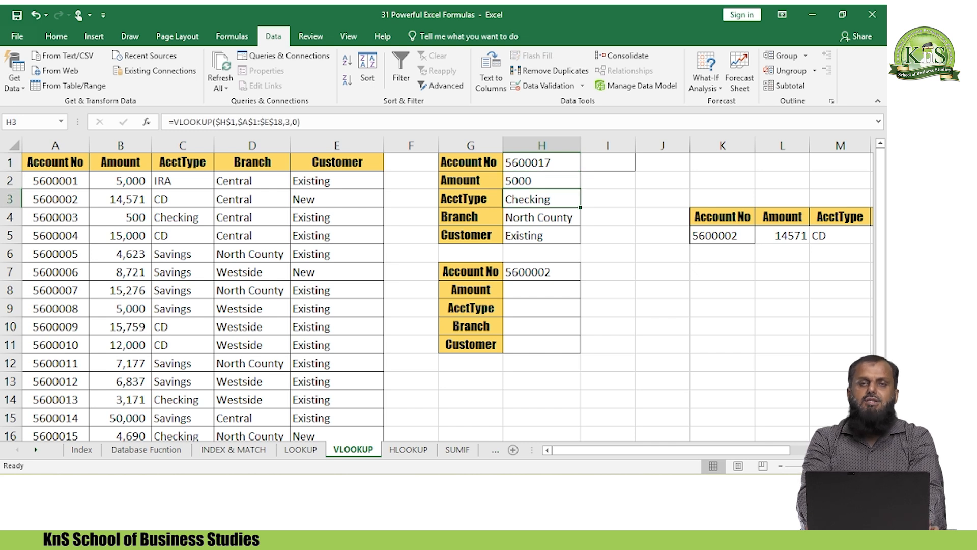
{"action": "key", "text": "Up"}
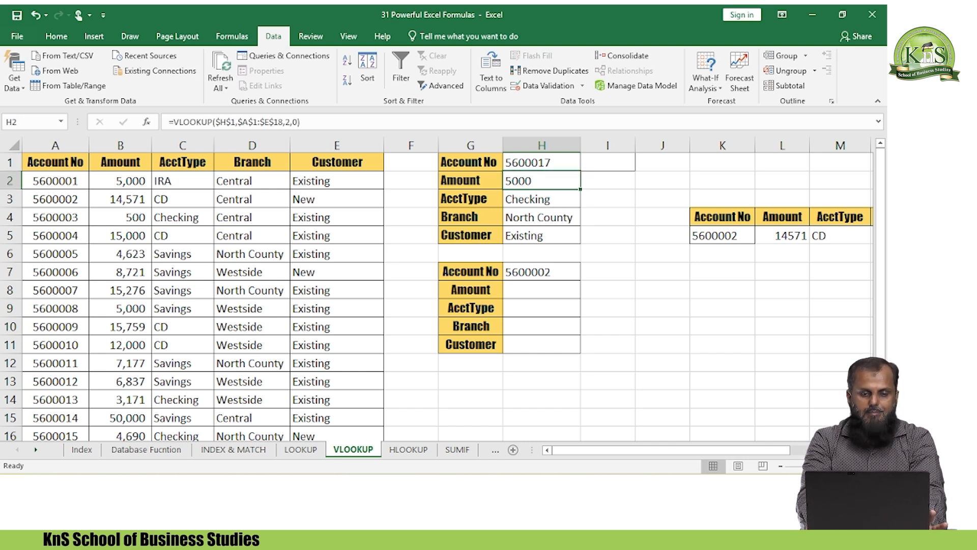
{"action": "key", "text": "Up"}
{"action": "key", "text": "alt+Down"}
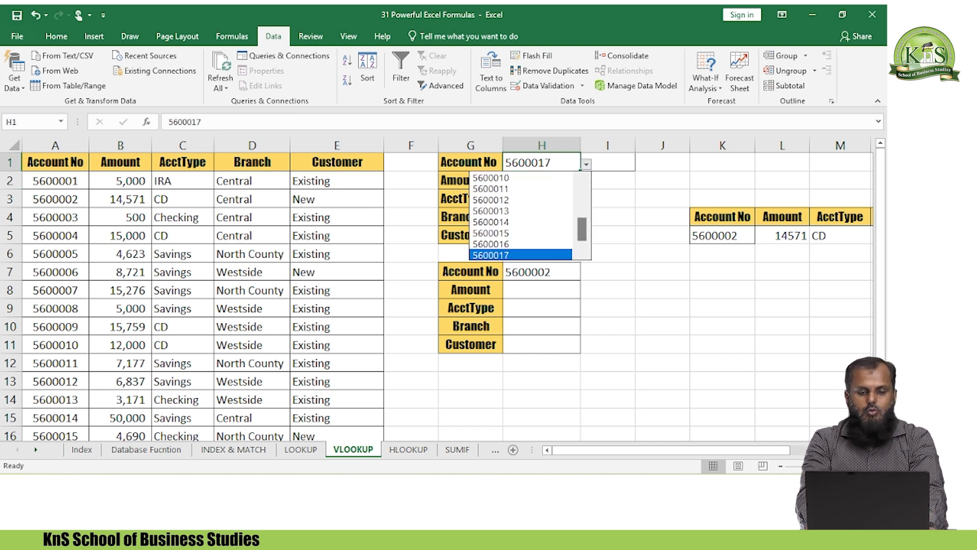
{"action": "key", "text": "Up"}
{"action": "key", "text": "Up"}
{"action": "key", "text": "Up"}
{"action": "key", "text": "Up"}
{"action": "key", "text": "Up"}
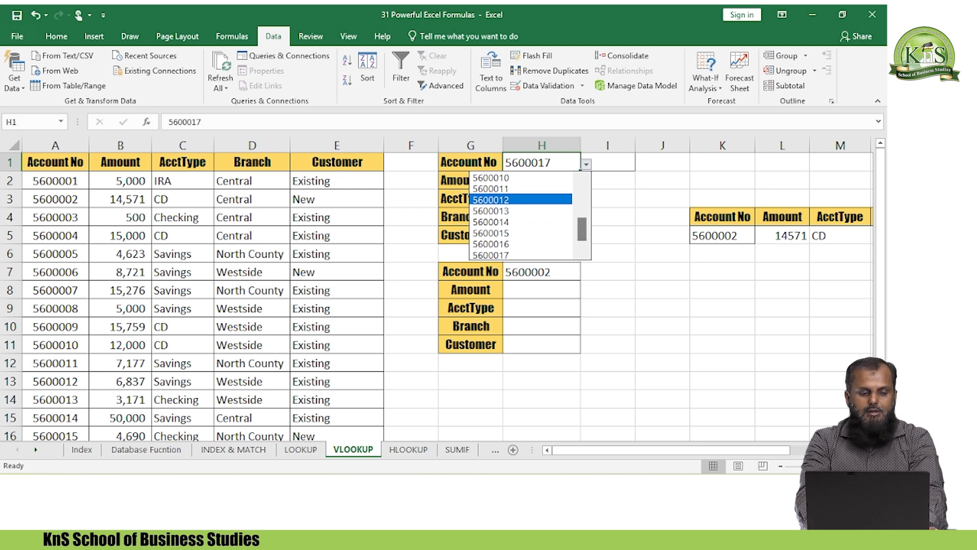
{"action": "key", "text": "Return"}
Step: Compare the retrieved details in H2:H5 with the matching account's row in A13:E13
{"action": "key", "text": "Down"}
{"action": "key", "text": "Down"}
{"action": "key", "text": "Down"}
{"action": "key", "text": "Down"}
{"action": "key", "text": "Down"}
{"action": "key", "text": "Down"}
{"action": "key", "text": "Down"}
{"action": "key", "text": "Down"}
{"action": "key", "text": "Down"}
{"action": "key", "text": "Down"}
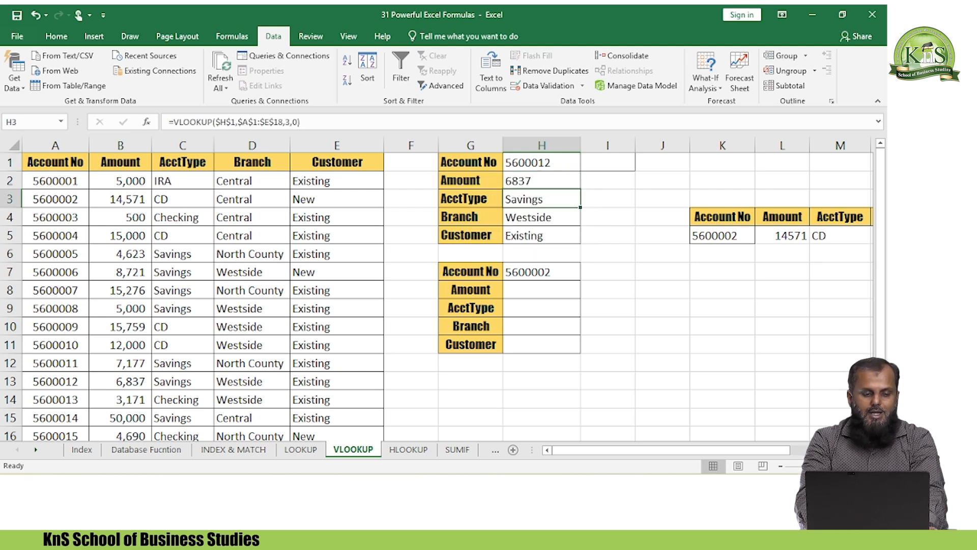
{"action": "key", "text": "Left"}
{"action": "key", "text": "Left"}
{"action": "key", "text": "Left"}
{"action": "key", "text": "ctrl+Left"}
{"action": "key", "text": "Down"}
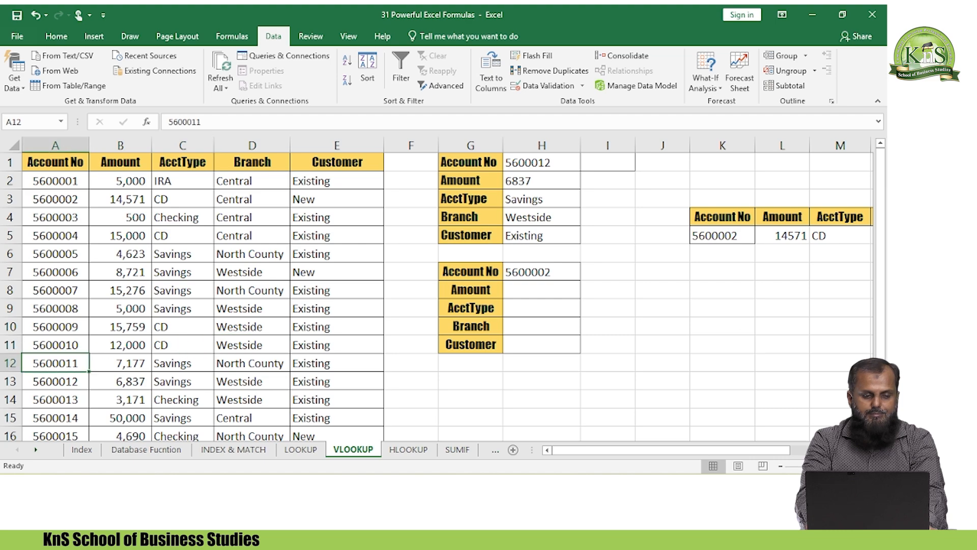
{"action": "key", "text": "Down"}
{"action": "key", "text": "ctrl+Right"}
{"action": "key", "text": "ctrl+Right"}
{"action": "key", "text": "ctrl+Left"}
{"action": "key", "text": "Left"}
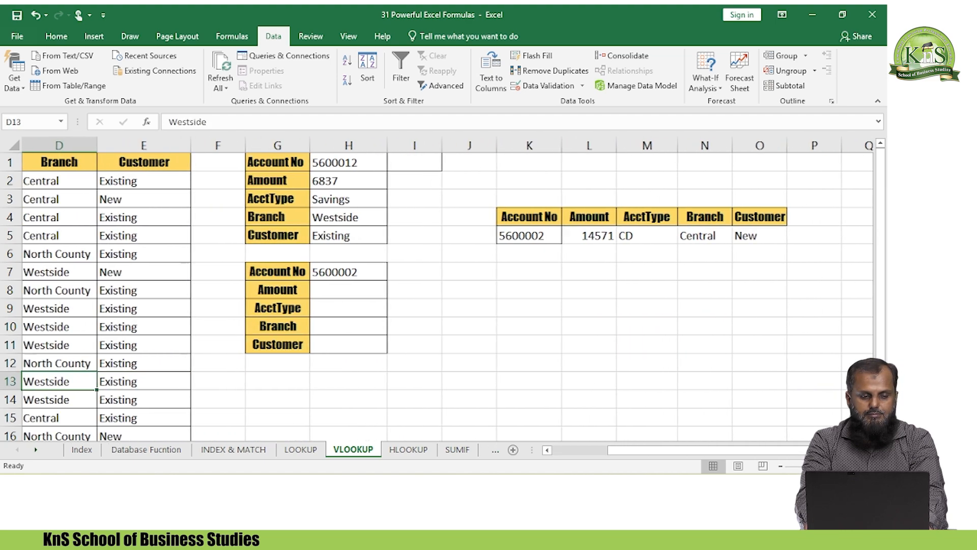
{"action": "key", "text": "Left"}
{"action": "key", "text": "Left"}
{"action": "key", "text": "Left"}
{"action": "key", "text": "shift+Right"}
{"action": "key", "text": "shift+Right"}
{"action": "key", "text": "shift+Right"}
{"action": "key", "text": "shift+Right"}
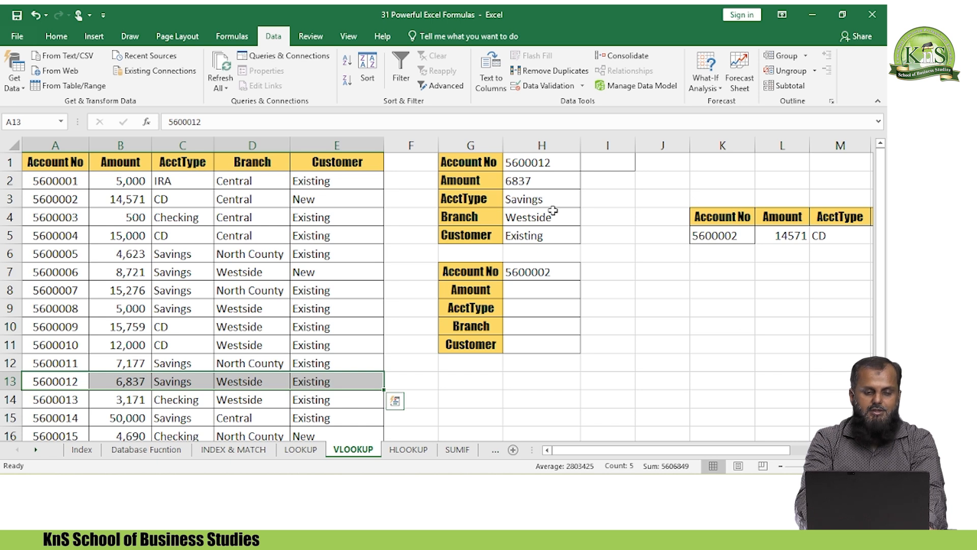
{"action": "key", "text": "Down"}
{"action": "key", "text": "Up"}
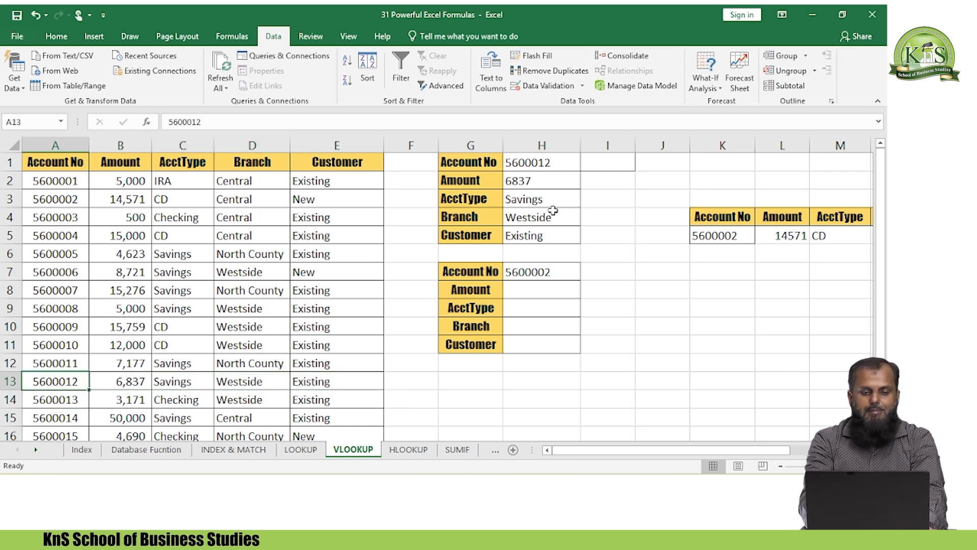
Step: Choose the account number listed in A9 as the lookup value in H1 from its validation list
{"action": "left_click", "coordinate": [557, 163]}
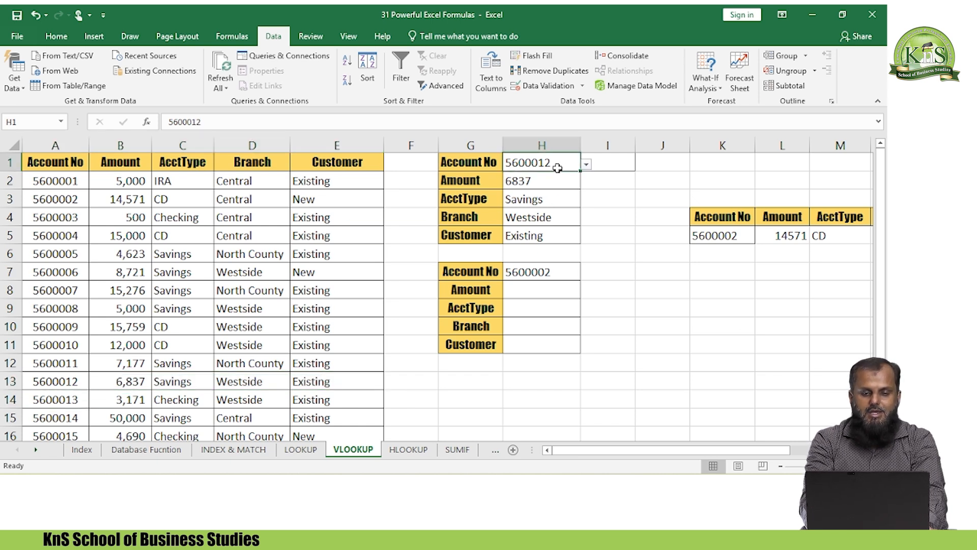
{"action": "left_click", "coordinate": [587, 163]}
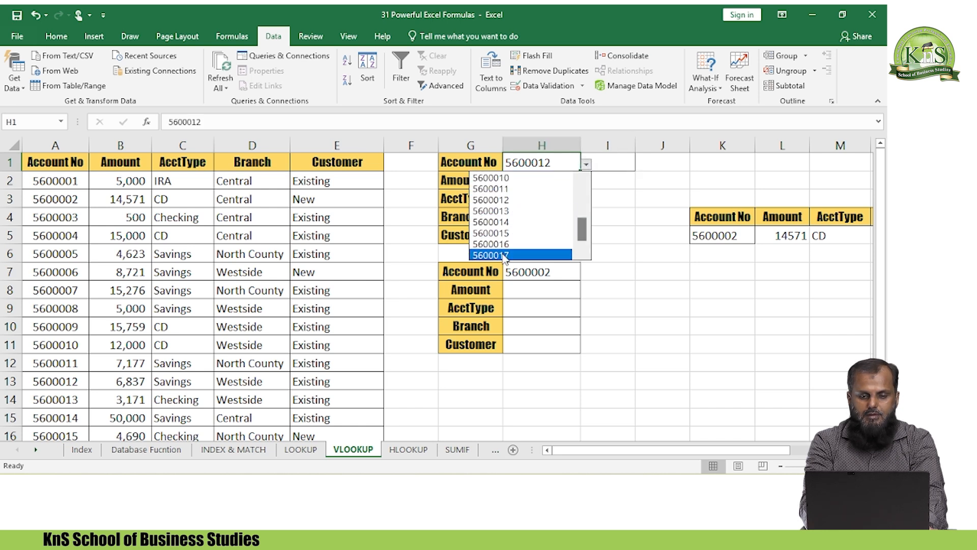
{"action": "scroll", "coordinate": [583, 188], "scroll_direction": "up", "scroll_amount": 1}
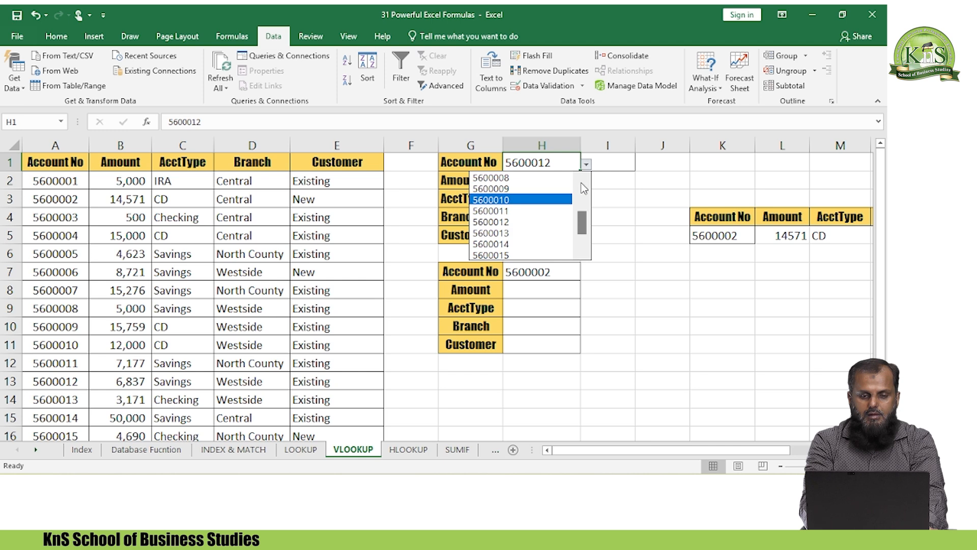
{"action": "left_click", "coordinate": [490, 178]}
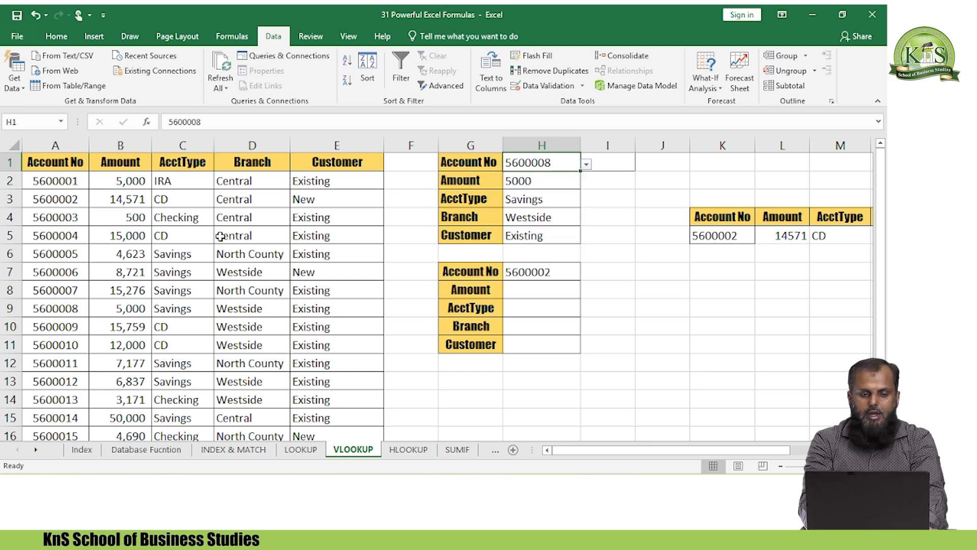
Step: Check the retrieved details in the first lookup block against the matching account's row in A9:E9
{"action": "left_click", "coordinate": [54, 312]}
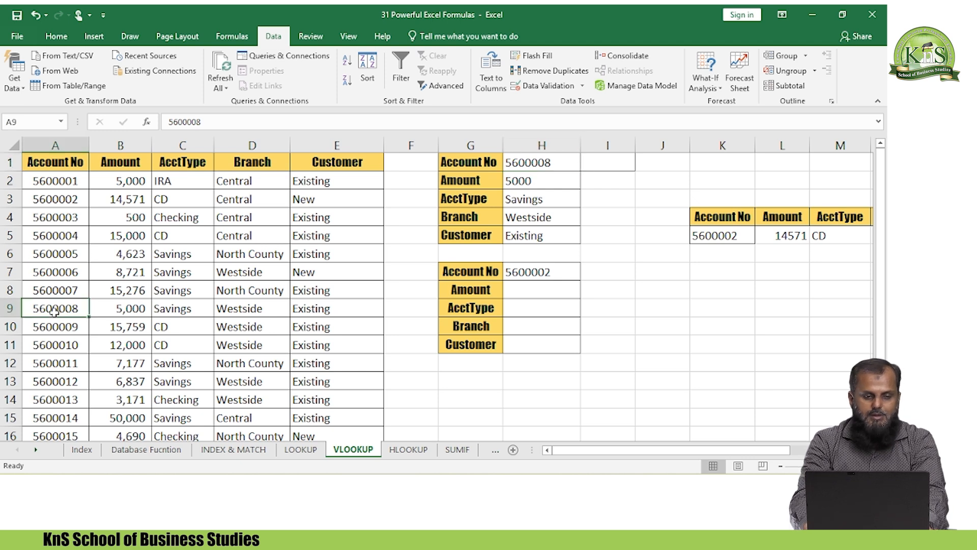
{"action": "key", "text": "shift+Right"}
{"action": "key", "text": "shift+Right"}
{"action": "key", "text": "shift+Right"}
{"action": "key", "text": "shift+Right"}
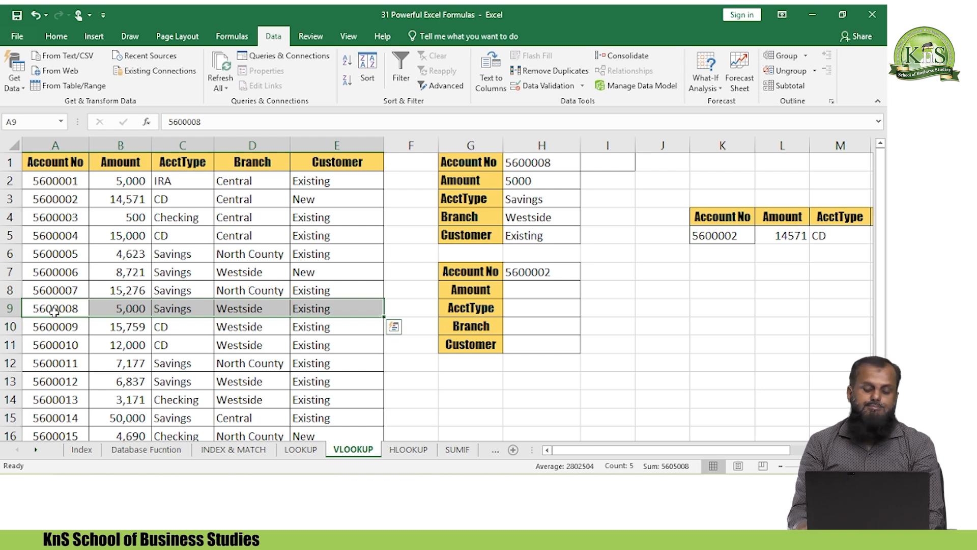
{"action": "key", "text": "Down"}
{"action": "key", "text": "Down"}
{"action": "key", "text": "Up"}
{"action": "key", "text": "Up"}
{"action": "key", "text": "Up"}
{"action": "key", "text": "Up"}
{"action": "key", "text": "Up"}
{"action": "key", "text": "Up"}
{"action": "key", "text": "Up"}
{"action": "key", "text": "Up"}
{"action": "key", "text": "Up"}
{"action": "key", "text": "Up"}
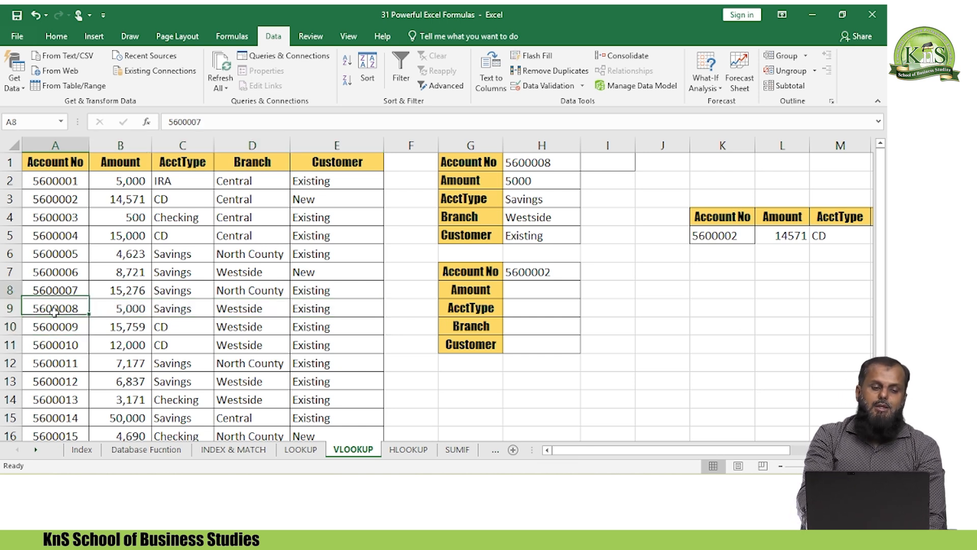
Step: Compare the account row in A9 with the results in H2 through H5 of the first lookup block
{"action": "key", "text": "Down"}
{"action": "key", "text": "Right"}
{"action": "key", "text": "Right"}
{"action": "key", "text": "Right"}
{"action": "key", "text": "Right"}
{"action": "key", "text": "Right"}
{"action": "key", "text": "Right"}
{"action": "key", "text": "Right"}
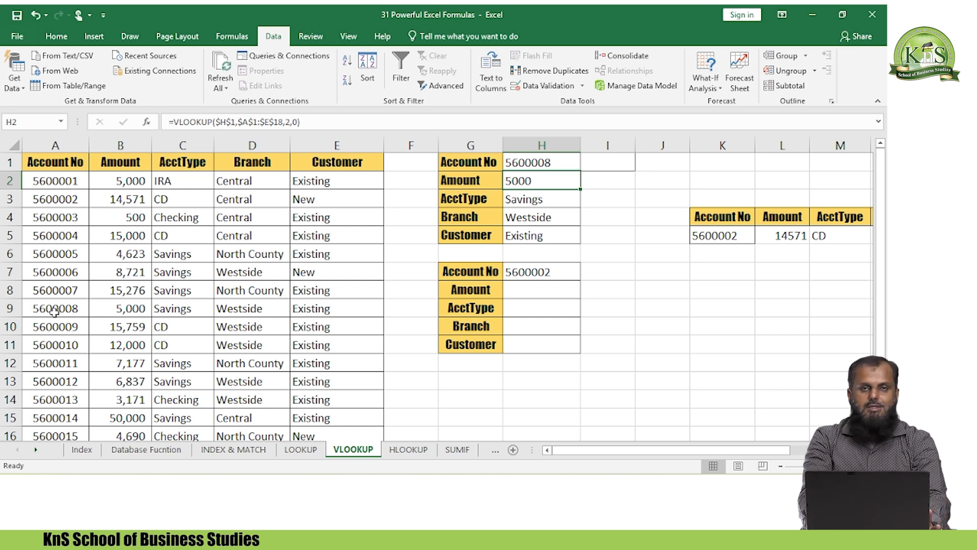
{"action": "key", "text": "Down"}
{"action": "key", "text": "Down"}
{"action": "key", "text": "Down"}
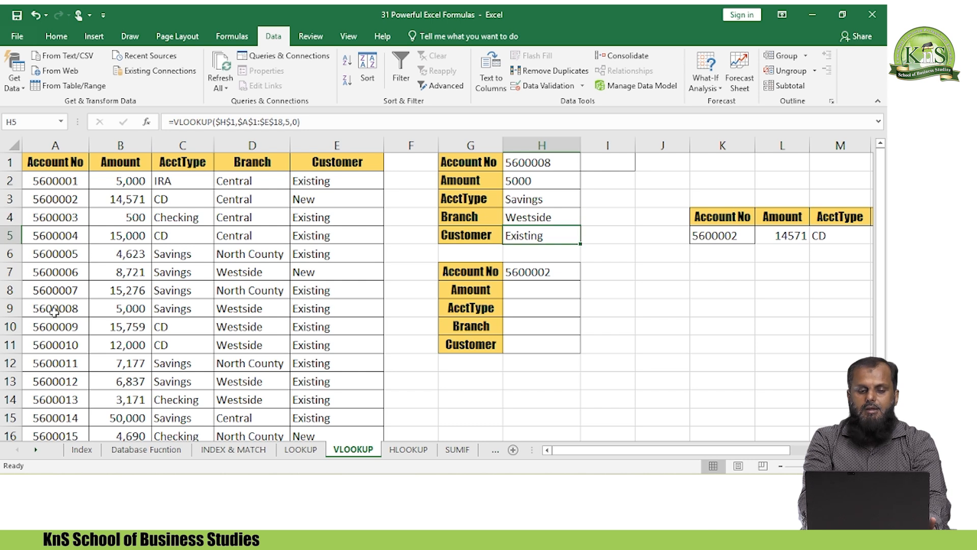
{"action": "key", "text": "Down"}
{"action": "key", "text": "Down"}
{"action": "key", "text": "Down"}
{"action": "key", "text": "Down"}
{"action": "key", "text": "Down"}
{"action": "key", "text": "Down"}
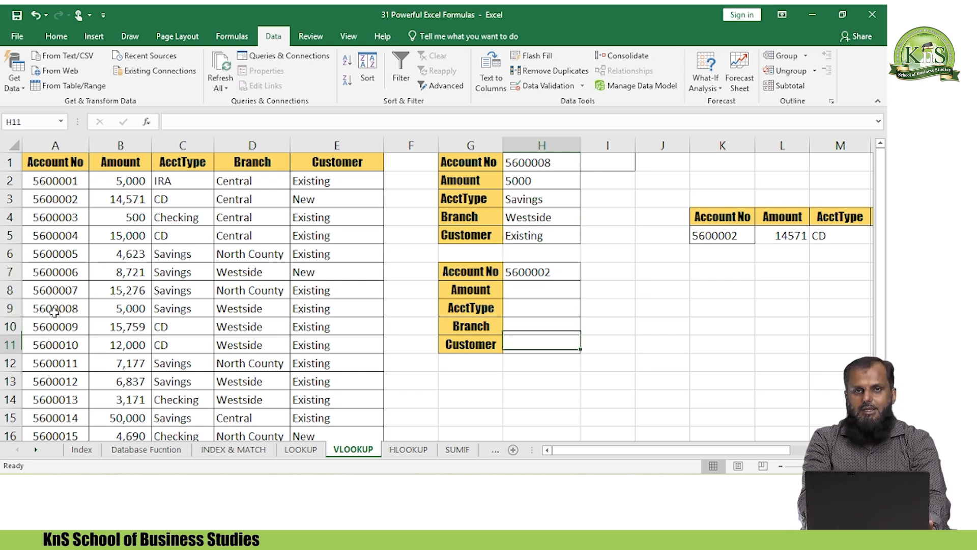
{"action": "key", "text": "Down"}
{"action": "key", "text": "Up"}
{"action": "key", "text": "Up"}
{"action": "key", "text": "Up"}
{"action": "key", "text": "Up"}
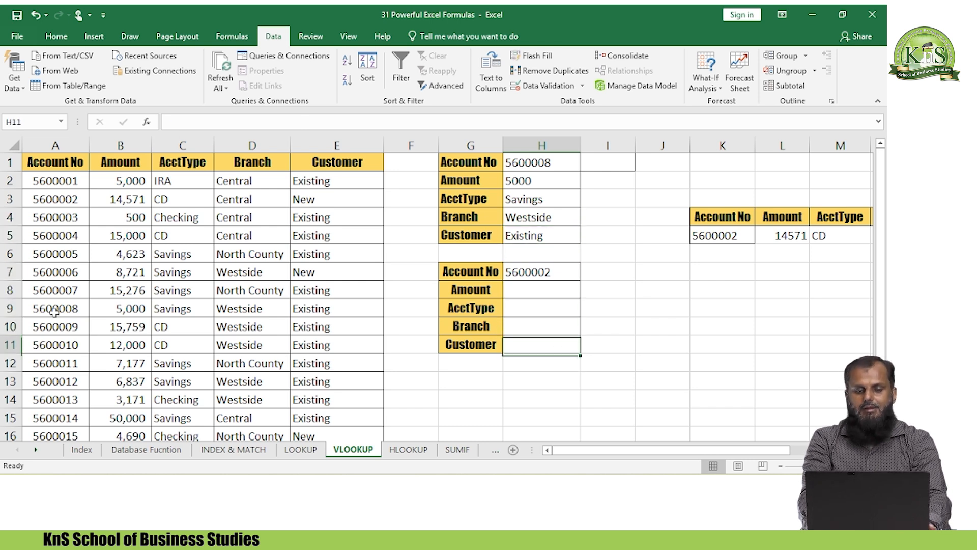
Step: Inspect the VLOOKUP formulas in H2:H5 one by one, comparing their column index arguments
{"action": "key", "text": "Left"}
{"action": "key", "text": "Left"}
{"action": "key", "text": "Right"}
{"action": "key", "text": "Up"}
{"action": "key", "text": "Up"}
{"action": "key", "text": "Up"}
{"action": "key", "text": "Up"}
{"action": "key", "text": "Up"}
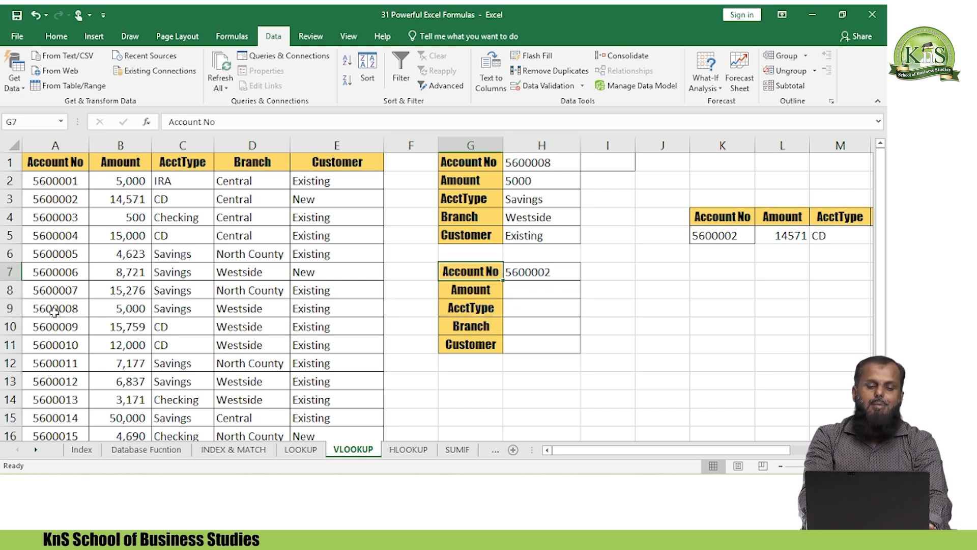
{"action": "key", "text": "Up"}
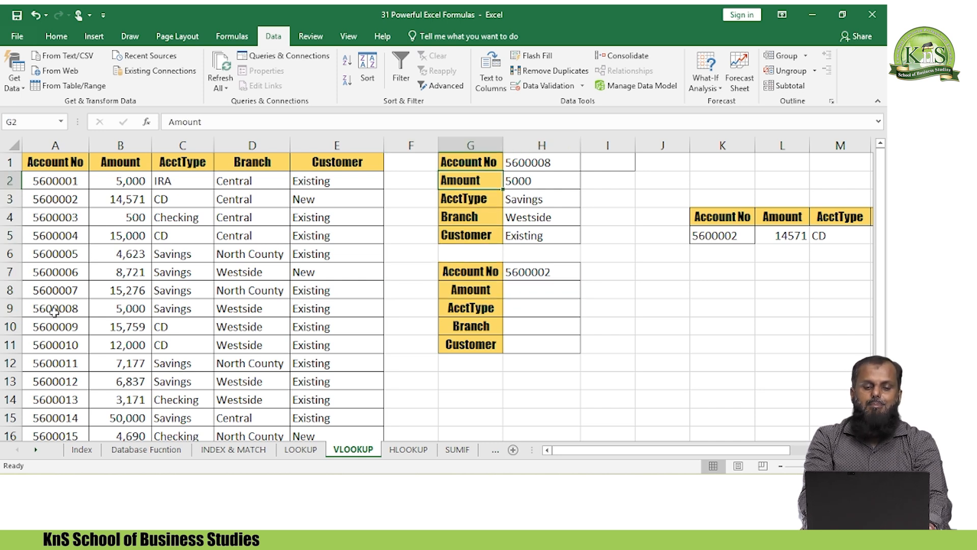
{"action": "key", "text": "Right"}
{"action": "key", "text": "F2"}
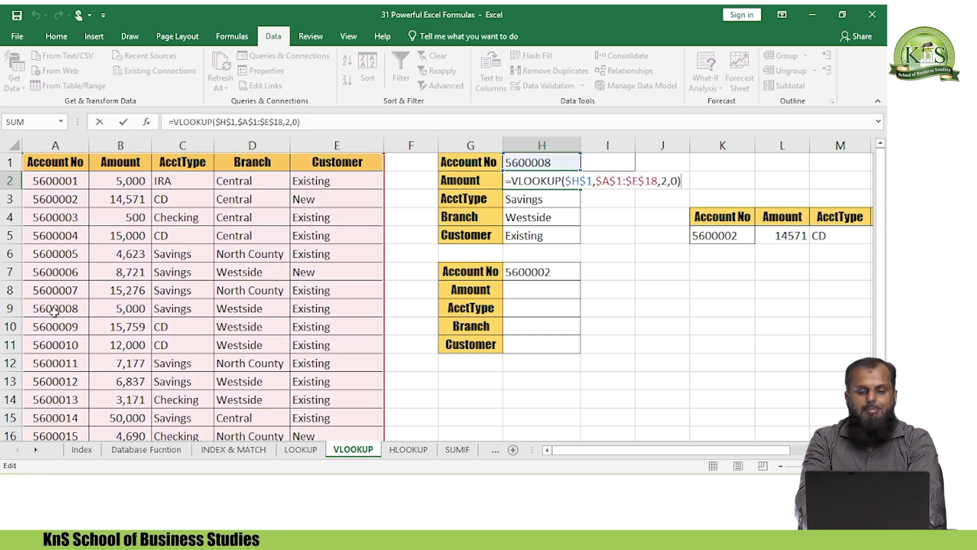
{"action": "key", "text": "Return"}
{"action": "key", "text": "F2"}
{"action": "key", "text": "Return"}
{"action": "key", "text": "F2"}
{"action": "key", "text": "Return"}
{"action": "key", "text": "F2"}
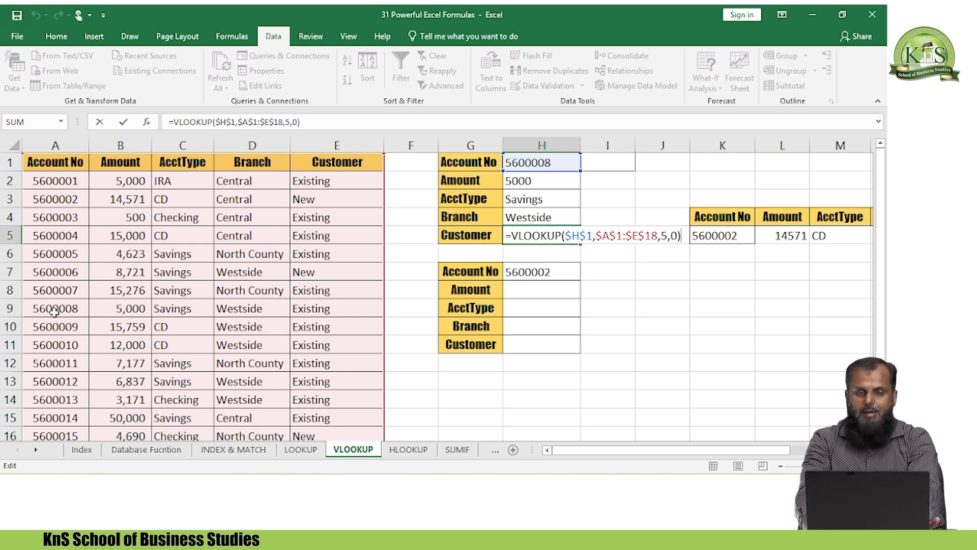
{"action": "key", "text": "Return"}
{"action": "key", "text": "Return"}
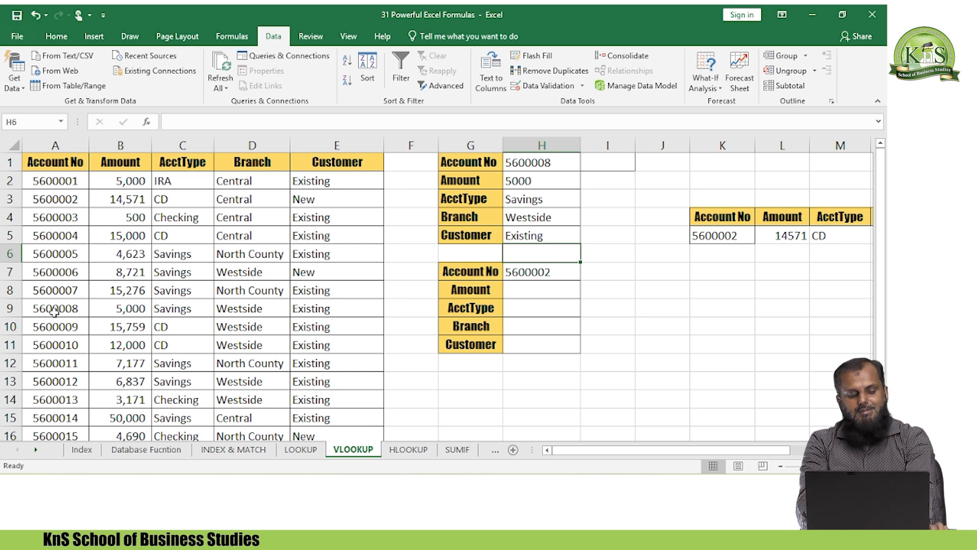
Step: Switch to the 1st Class Short Formulas workbook and look back through the basic Functions sheet for the ROW and COLUMN examples
{"action": "key", "text": "alt+Tab"}
{"action": "key", "text": "alt+Tab"}
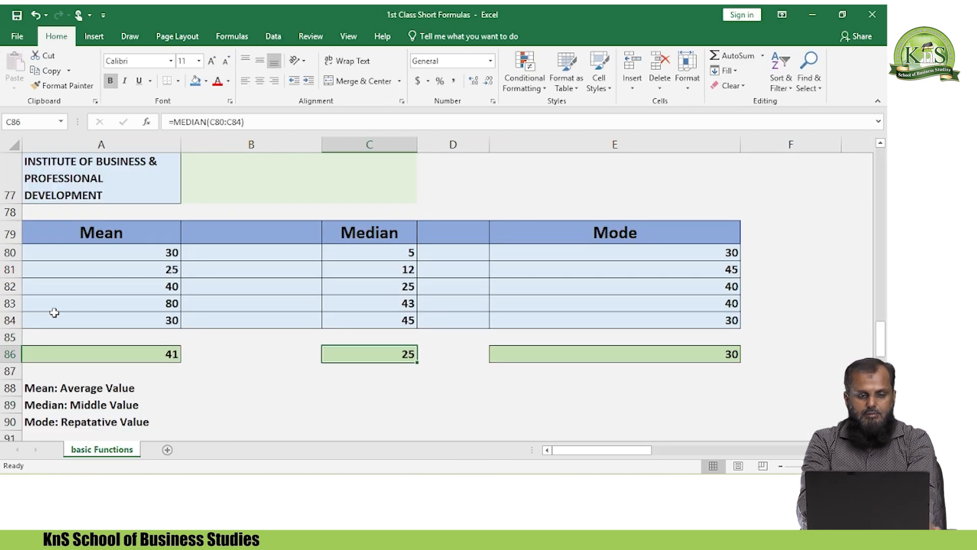
{"action": "key", "text": "Left"}
{"action": "key", "text": "Left"}
{"action": "key", "text": "Up"}
{"action": "key", "text": "Up"}
{"action": "key", "text": "Up"}
{"action": "key", "text": "Up"}
{"action": "key", "text": "Up"}
{"action": "key", "text": "Up"}
{"action": "key", "text": "Up"}
{"action": "key", "text": "Up"}
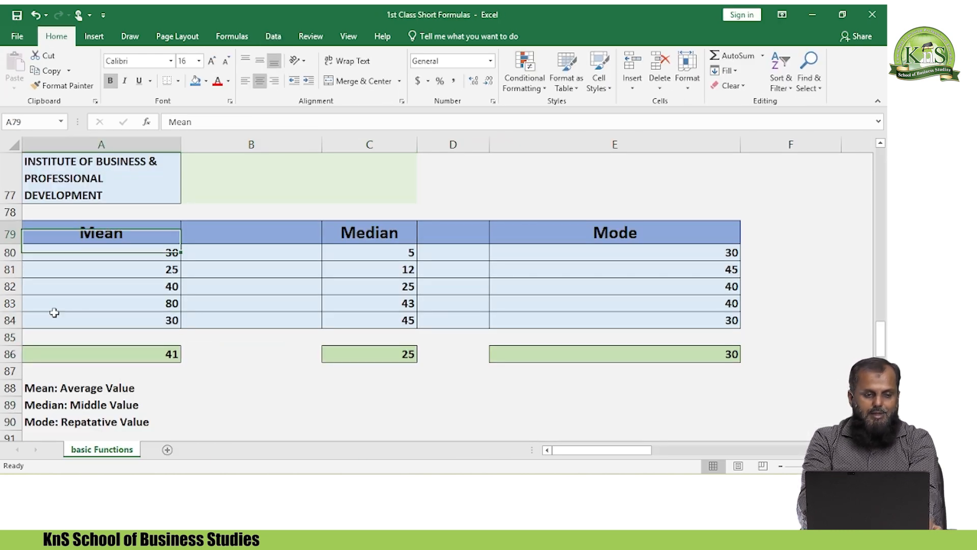
{"action": "key", "text": "Up"}
{"action": "key", "text": "Up"}
{"action": "key", "text": "Up"}
{"action": "key", "text": "Up"}
{"action": "key", "text": "Up"}
{"action": "key", "text": "Up"}
{"action": "key", "text": "Up"}
{"action": "key", "text": "Up"}
{"action": "key", "text": "Up"}
{"action": "key", "text": "Up"}
{"action": "key", "text": "Up"}
{"action": "key", "text": "Up"}
{"action": "key", "text": "Up"}
{"action": "key", "text": "Up"}
{"action": "key", "text": "Up"}
{"action": "key", "text": "Up"}
{"action": "key", "text": "Up"}
{"action": "key", "text": "Up"}
{"action": "key", "text": "Up"}
{"action": "key", "text": "Up"}
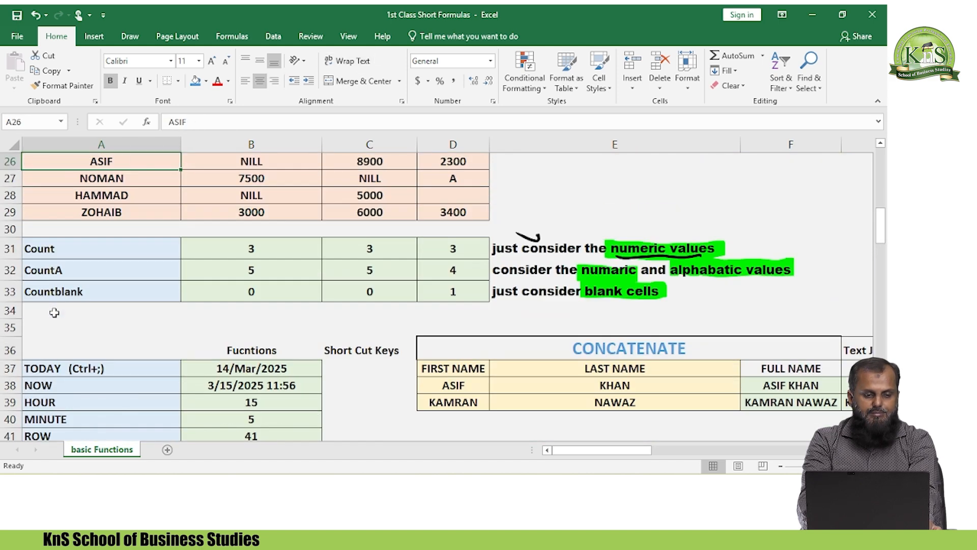
{"action": "key", "text": "Up"}
{"action": "key", "text": "Up"}
{"action": "key", "text": "Up"}
{"action": "key", "text": "Up"}
{"action": "key", "text": "Up"}
{"action": "key", "text": "Up"}
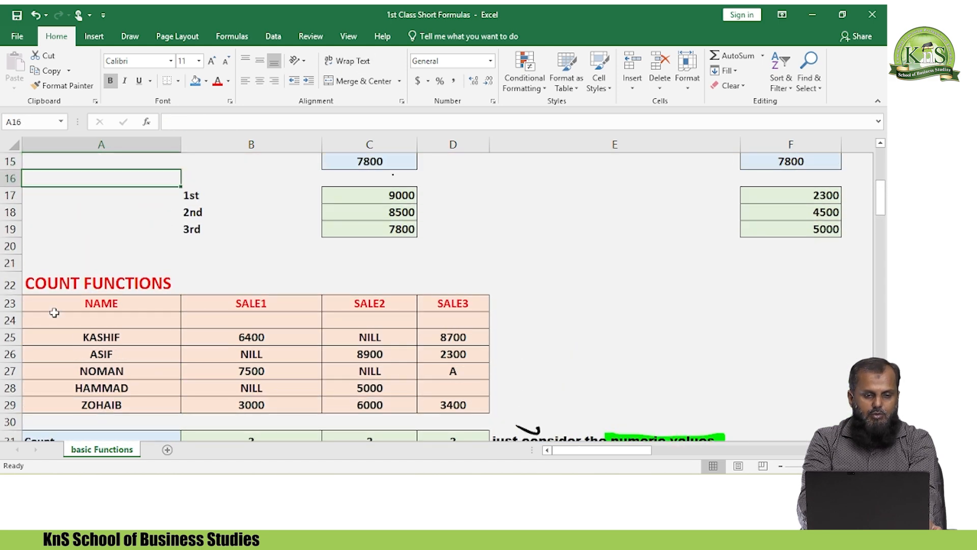
Step: Find the ROW and COLUMN function examples on the basic Functions sheet and select them in A41:B42
{"action": "key", "text": "Down"}
{"action": "key", "text": "Down"}
{"action": "key", "text": "Down"}
{"action": "key", "text": "Down"}
{"action": "key", "text": "Down"}
{"action": "key", "text": "Down"}
{"action": "key", "text": "Down"}
{"action": "key", "text": "Down"}
{"action": "key", "text": "Down"}
{"action": "key", "text": "Down"}
{"action": "key", "text": "Down"}
{"action": "key", "text": "Down"}
{"action": "key", "text": "Down"}
{"action": "key", "text": "Down"}
{"action": "key", "text": "Down"}
{"action": "key", "text": "Down"}
{"action": "key", "text": "Down"}
{"action": "key", "text": "Down"}
{"action": "key", "text": "Down"}
{"action": "key", "text": "Down"}
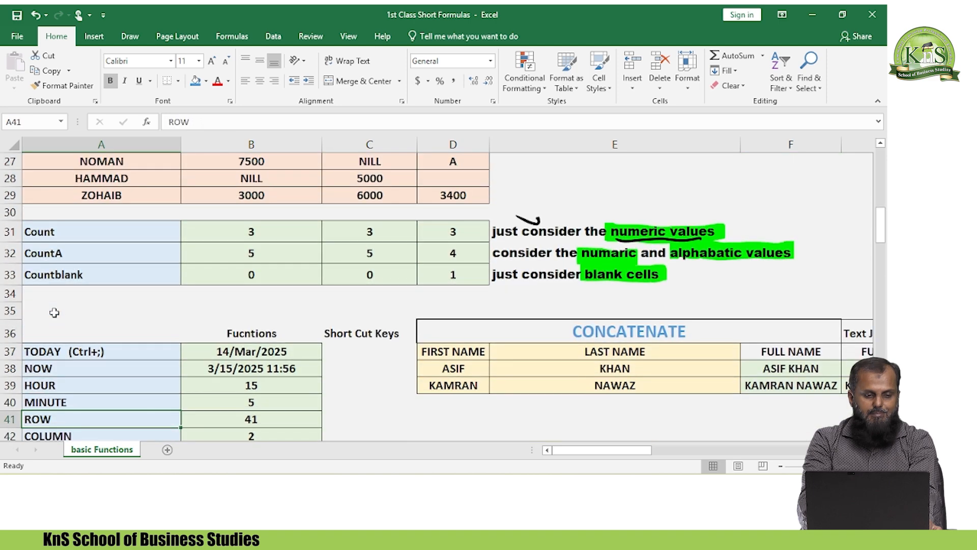
{"action": "key", "text": "Down"}
{"action": "key", "text": "Up"}
{"action": "key", "text": "Up"}
{"action": "key", "text": "Up"}
{"action": "key", "text": "shift+Down"}
{"action": "key", "text": "shift+Right"}
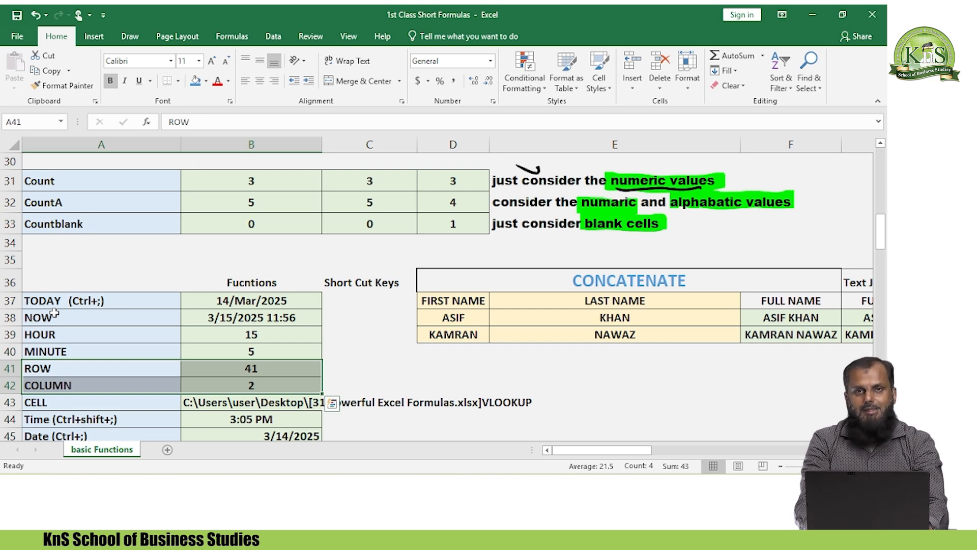
Step: Return to the 31 Powerful Excel Formulas workbook and clear the VLOOKUP formulas from H2:H5 on the VLOOKUP sheet
{"action": "key", "text": "Page_Down"}
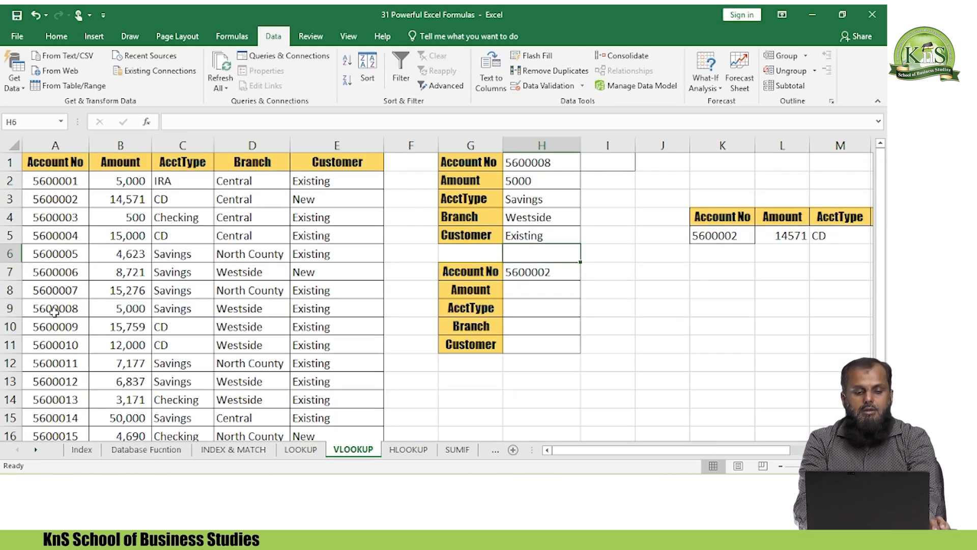
{"action": "key", "text": "Down"}
{"action": "key", "text": "Down"}
{"action": "key", "text": "Up"}
{"action": "key", "text": "Up"}
{"action": "key", "text": "Up"}
{"action": "key", "text": "Up"}
{"action": "key", "text": "Up"}
{"action": "key", "text": "Up"}
{"action": "key", "text": "Down"}
{"action": "key", "text": "Down"}
{"action": "key", "text": "Down"}
{"action": "key", "text": "Down"}
{"action": "key", "text": "Down"}
{"action": "key", "text": "Up"}
{"action": "key", "text": "Up"}
{"action": "key", "text": "Up"}
{"action": "key", "text": "Down"}
{"action": "key", "text": "shift+Up"}
{"action": "key", "text": "shift+Up"}
{"action": "key", "text": "shift+Up"}
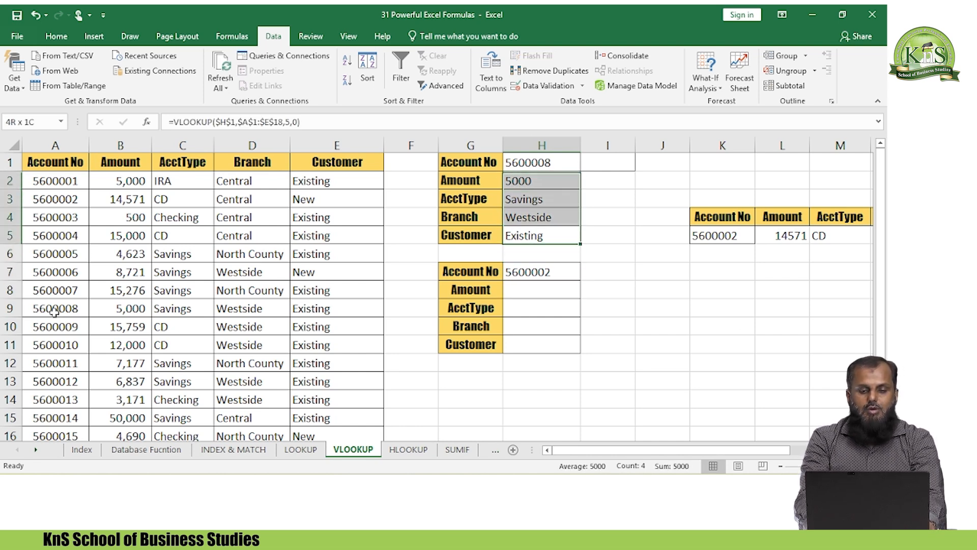
{"action": "key", "text": "Delete"}
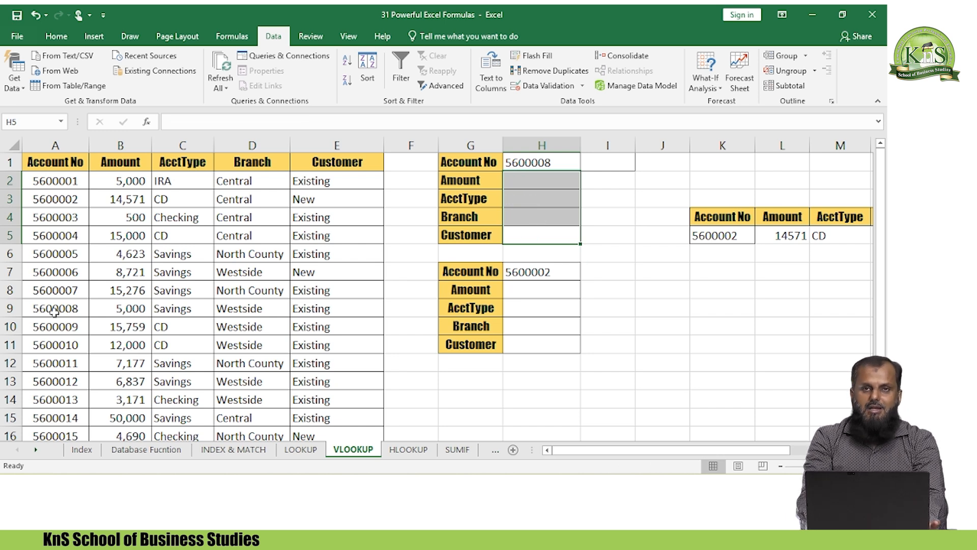
Step: Start a VLOOKUP formula in the first block's Amount cell H2 with $H$1 as the absolute lookup value
{"action": "key", "text": "Up"}
{"action": "key", "text": "Up"}
{"action": "key", "text": "Up"}
{"action": "key", "text": "Up"}
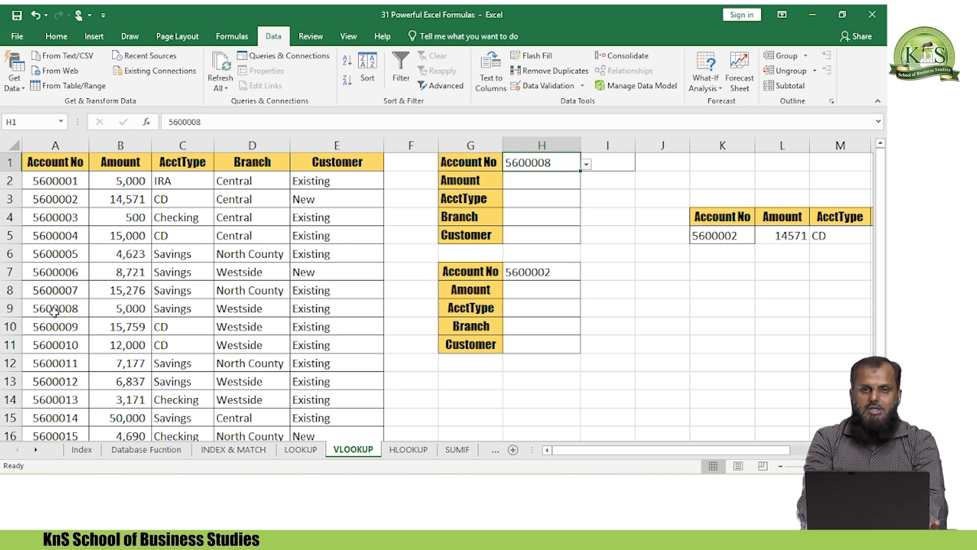
{"action": "key", "text": "Left"}
{"action": "key", "text": "Left"}
{"action": "key", "text": "Down"}
{"action": "key", "text": "Right"}
{"action": "key", "text": "Right"}
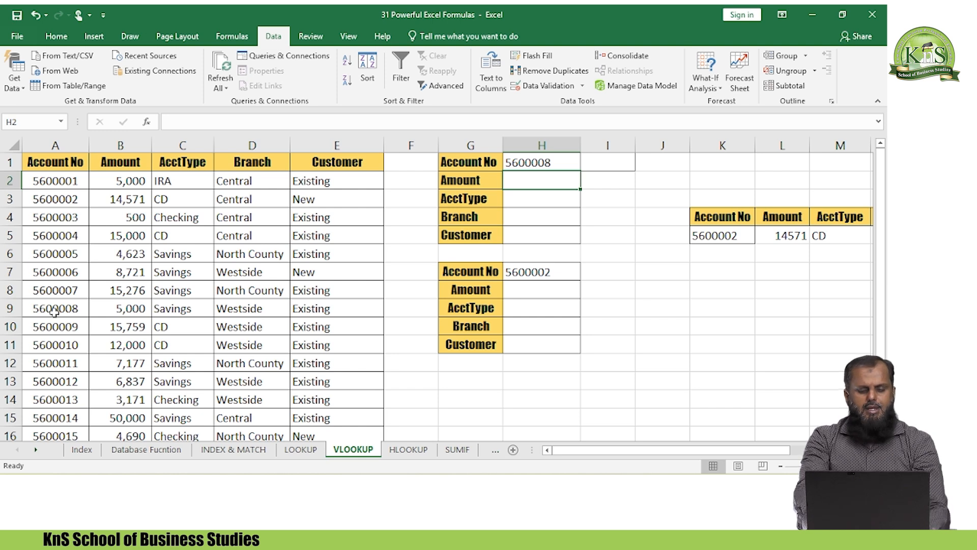
{"action": "type", "text": "=VLO"}
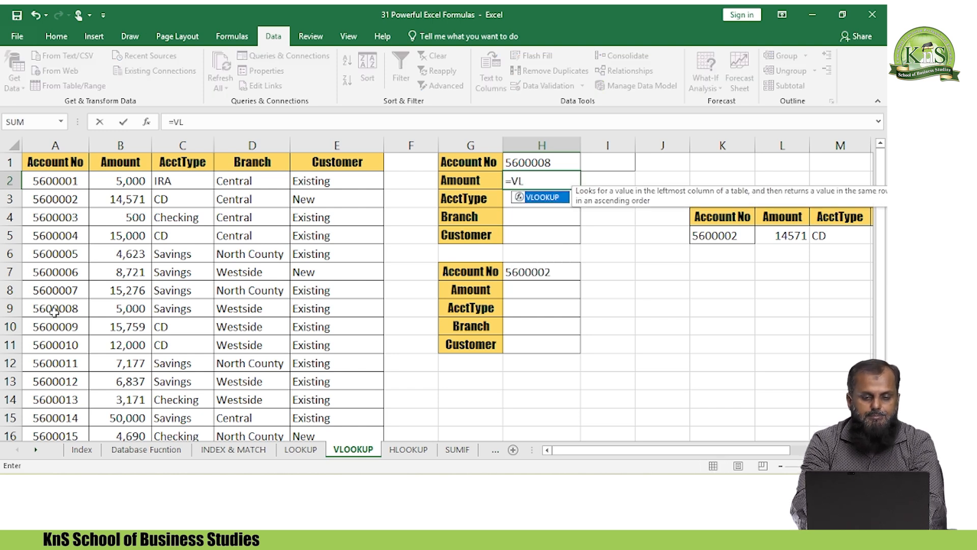
{"action": "key", "text": "Tab"}
{"action": "key", "text": "Left"}
{"action": "key", "text": "Left"}
{"action": "key", "text": "Left"}
{"action": "key", "text": "Left"}
{"action": "key", "text": "Up"}
{"action": "key", "text": "Right"}
{"action": "key", "text": "Right"}
{"action": "key", "text": "Right"}
{"action": "key", "text": "Right"}
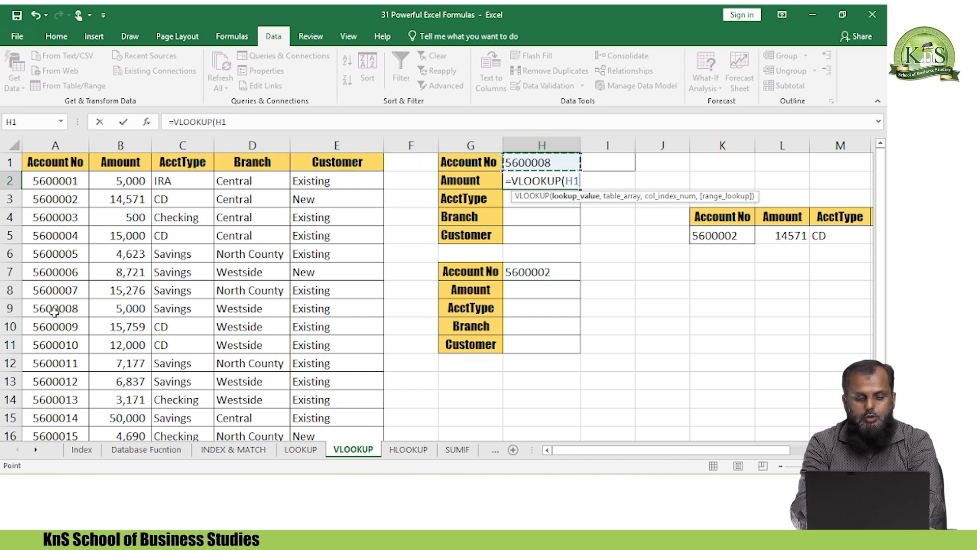
{"action": "key", "text": "F4"}
{"action": "type", "text": ","}
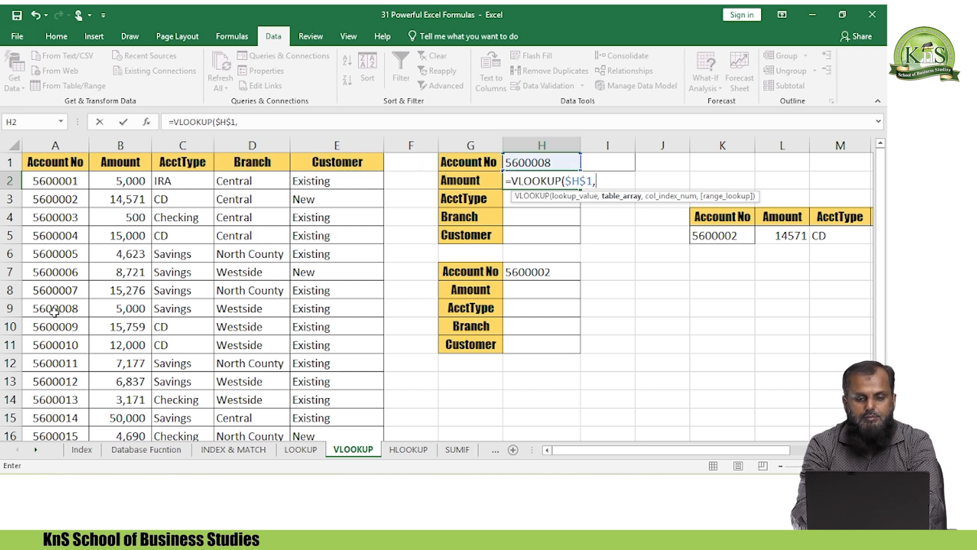
Step: Set the VLOOKUP table array to the whole account table as the absolute range $A$1:$E$18
{"action": "key", "text": "Left"}
{"action": "key", "text": "Left"}
{"action": "key", "text": "Left"}
{"action": "key", "text": "Left"}
{"action": "key", "text": "Left"}
{"action": "key", "text": "Left"}
{"action": "key", "text": "Left"}
{"action": "key", "text": "Up"}
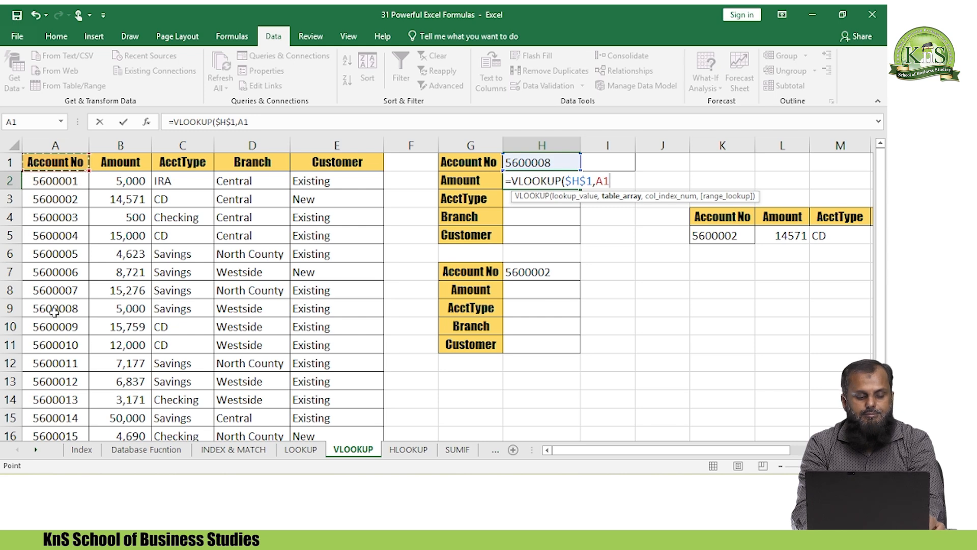
{"action": "key", "text": "ctrl+shift+Right"}
{"action": "key", "text": "ctrl+shift+Down"}
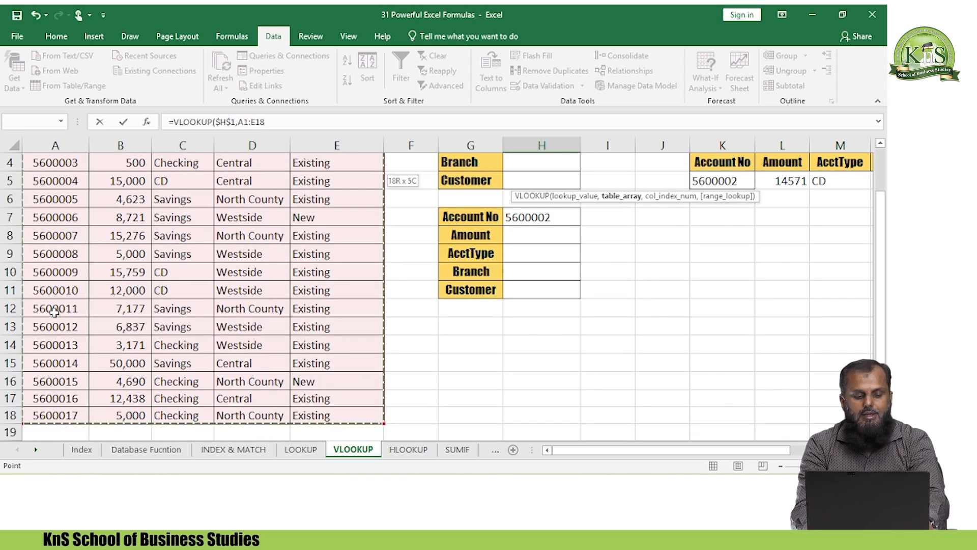
{"action": "key", "text": "F4"}
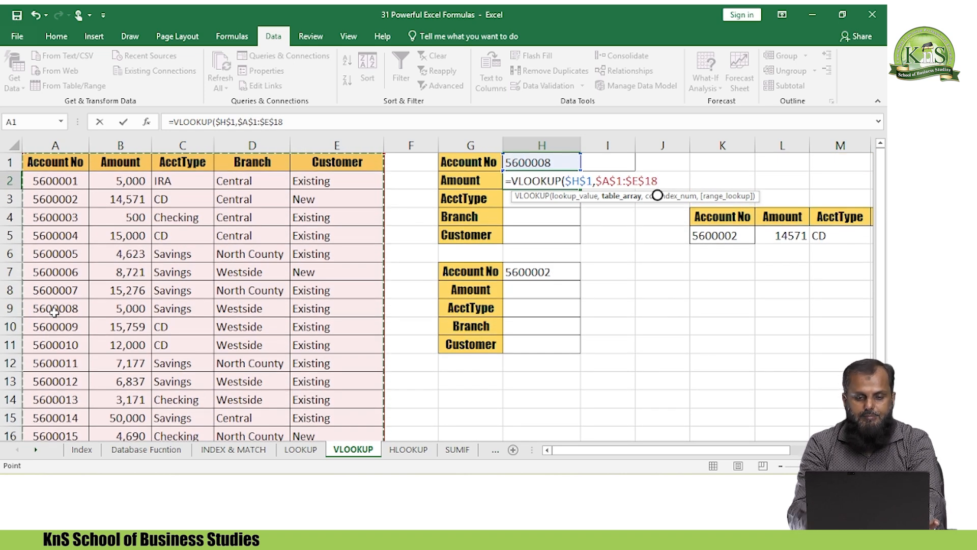
Step: Complete the H2 formula with ROW() as the column index and 0 for an exact match, accepting the bracket correction
{"action": "type", "text": ",ROW(),0"}
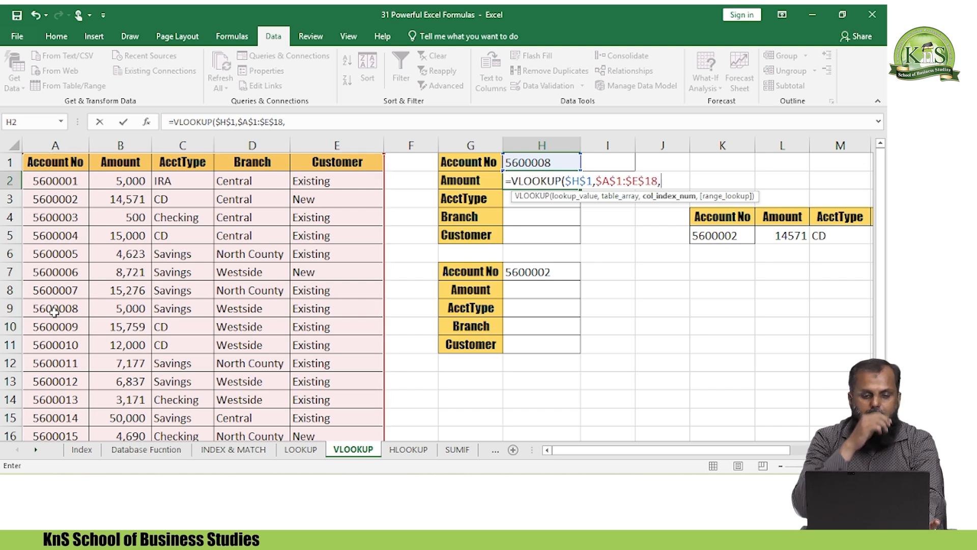
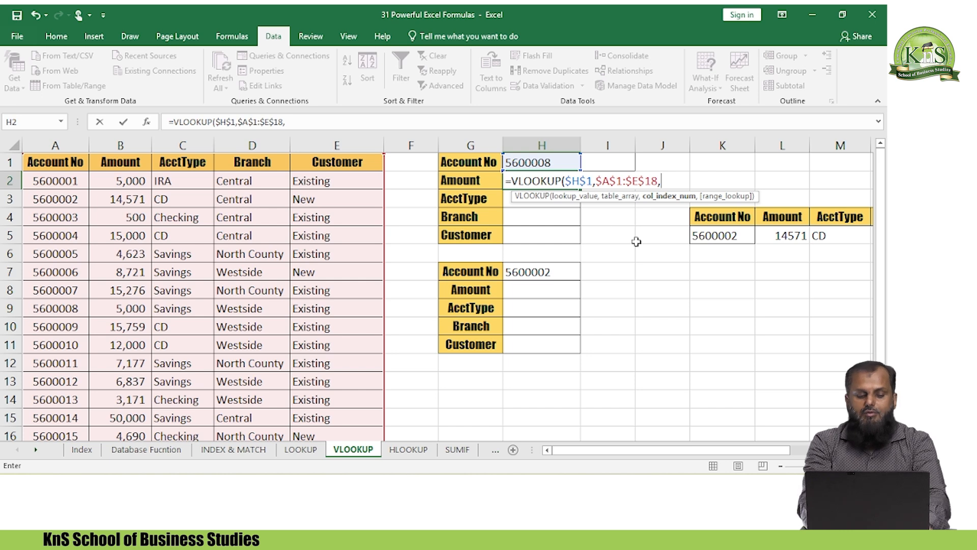
{"action": "type", "text": "ROW("}
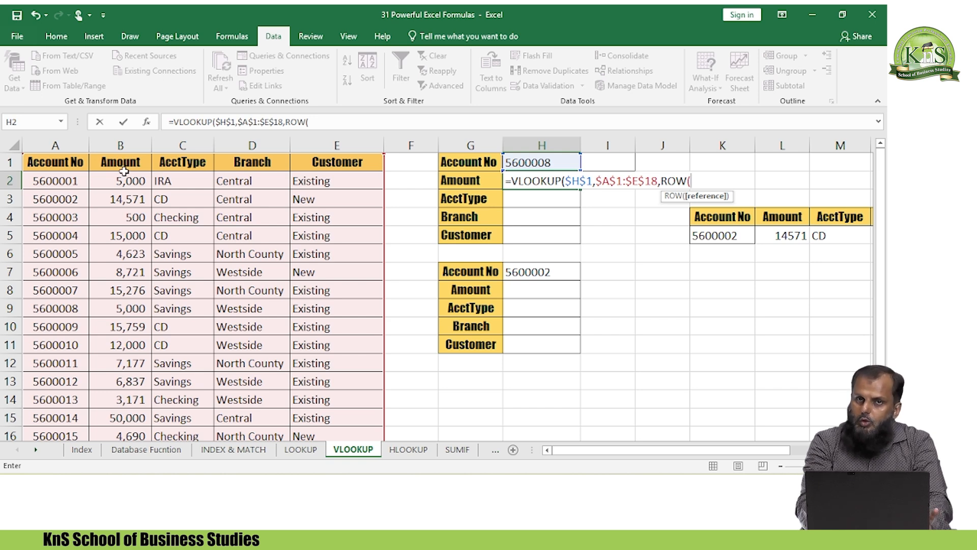
{"action": "type", "text": ")"}
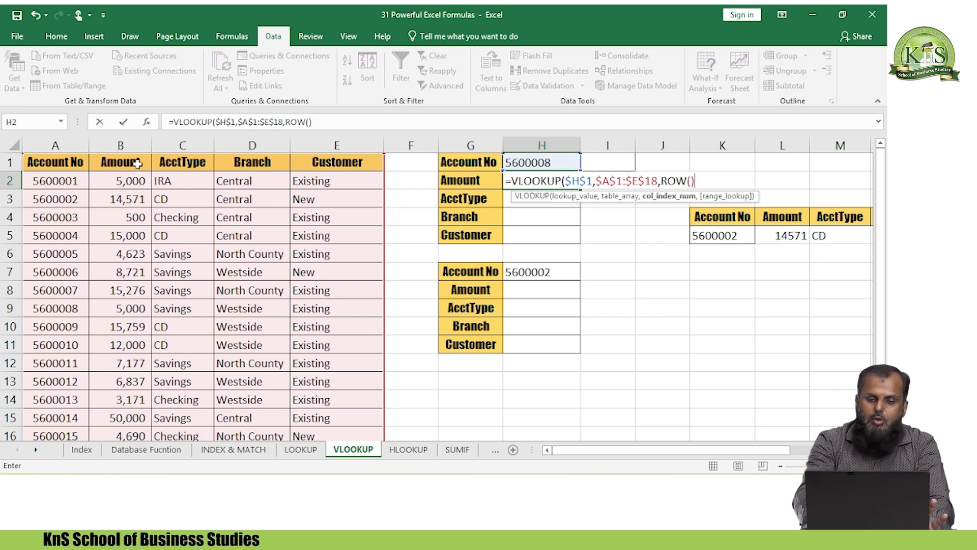
{"action": "type", "text": ",0"}
{"action": "key", "text": "Return"}
{"action": "key", "text": "Return"}
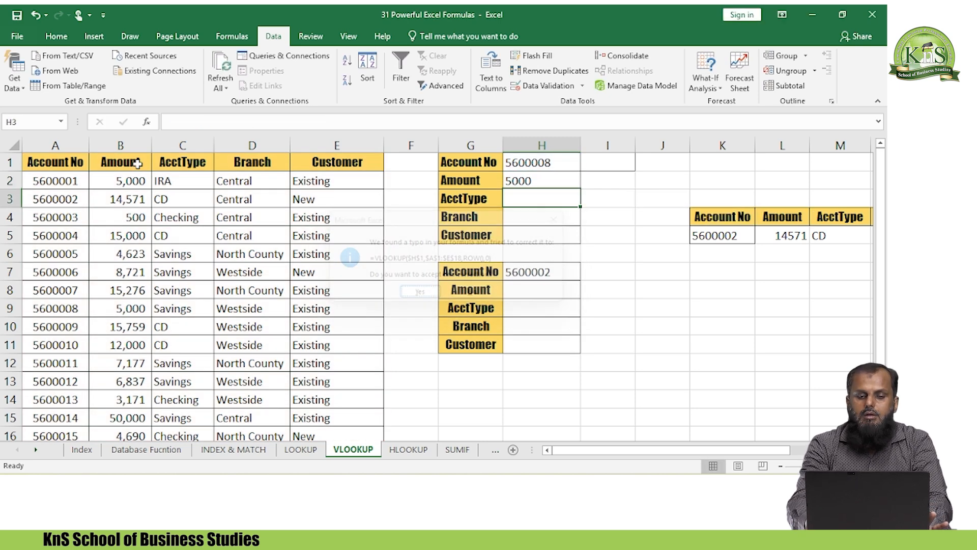
Step: Fill the VLOOKUP formula from H2 down through H5
{"action": "key", "text": "shift+Down"}
{"action": "key", "text": "shift+Down"}
{"action": "key", "text": "shift+Down"}
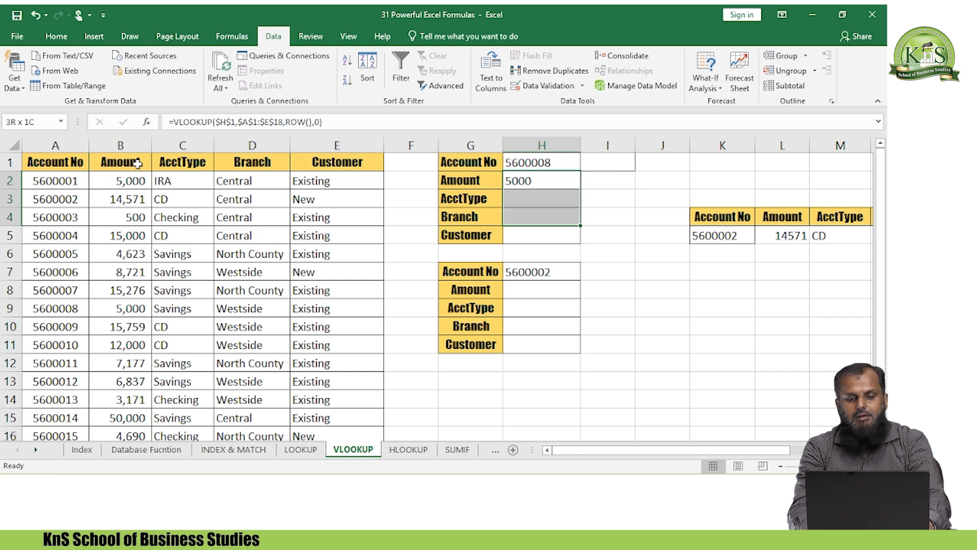
{"action": "key", "text": "ctrl+d"}
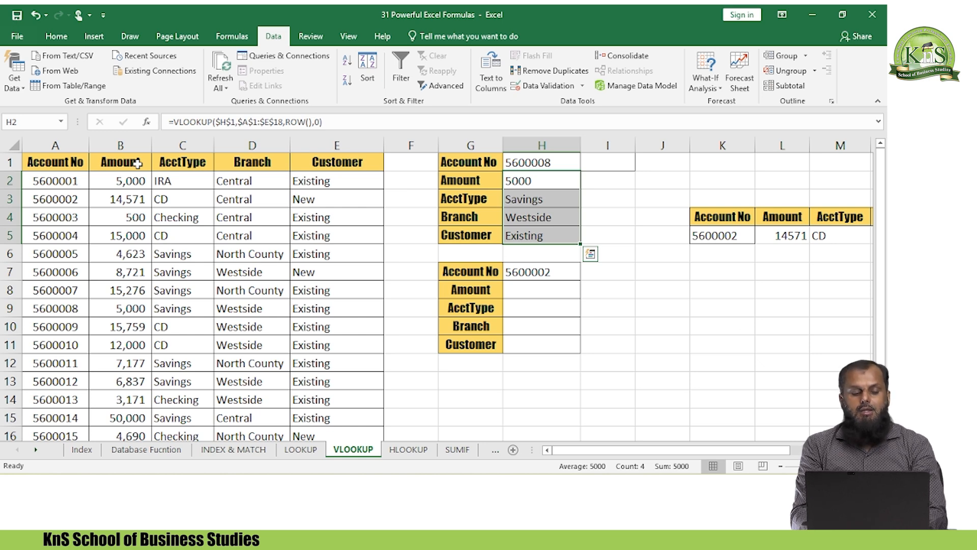
Step: Inspect the filled VLOOKUP formulas in H3, H4 and H5 one by one
{"action": "key", "text": "Down"}
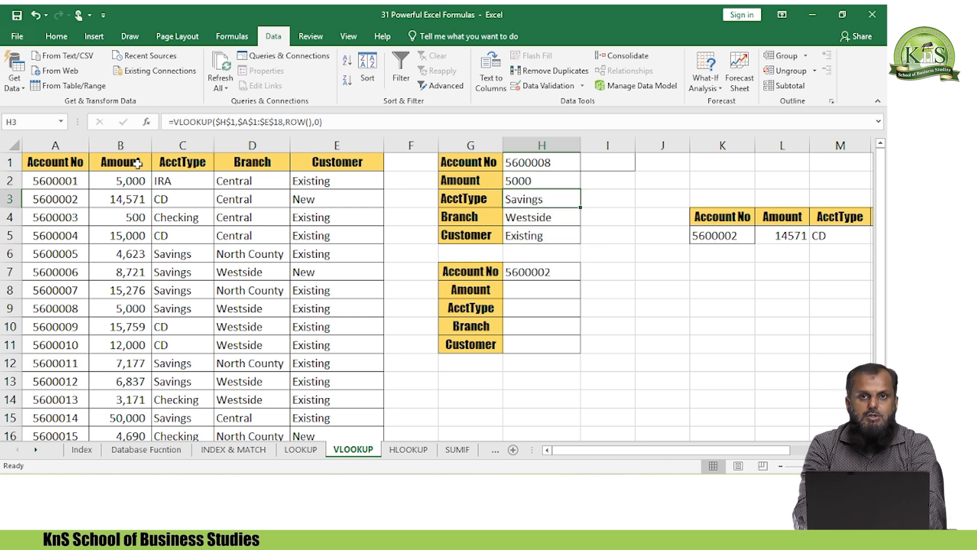
{"action": "key", "text": "F2"}
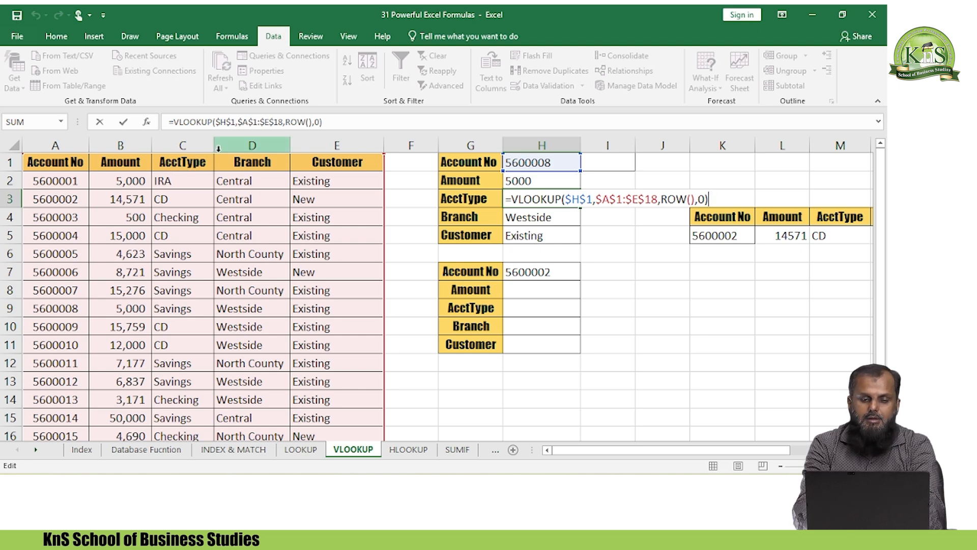
{"action": "key", "text": "Return"}
{"action": "key", "text": "F2"}
{"action": "key", "text": "Return"}
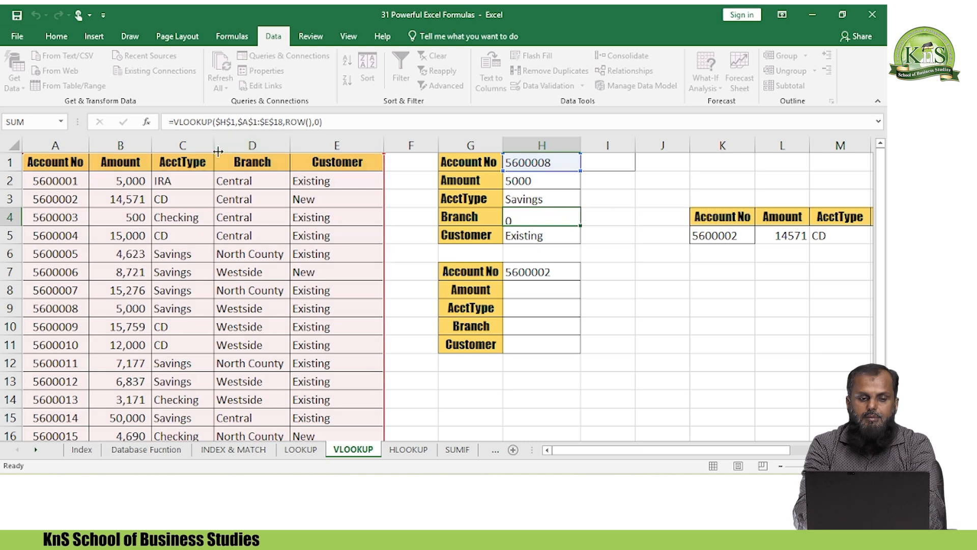
{"action": "key", "text": "F2"}
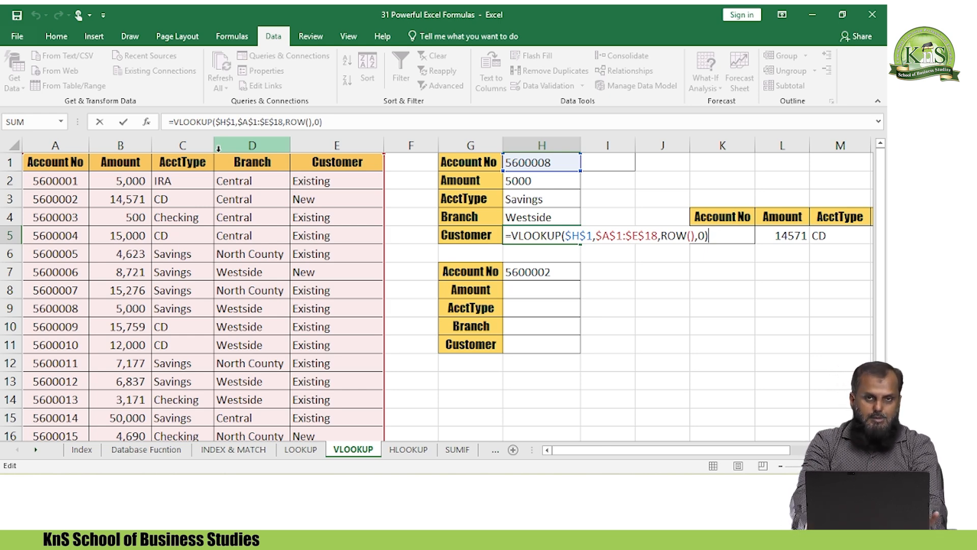
{"action": "key", "text": "Return"}
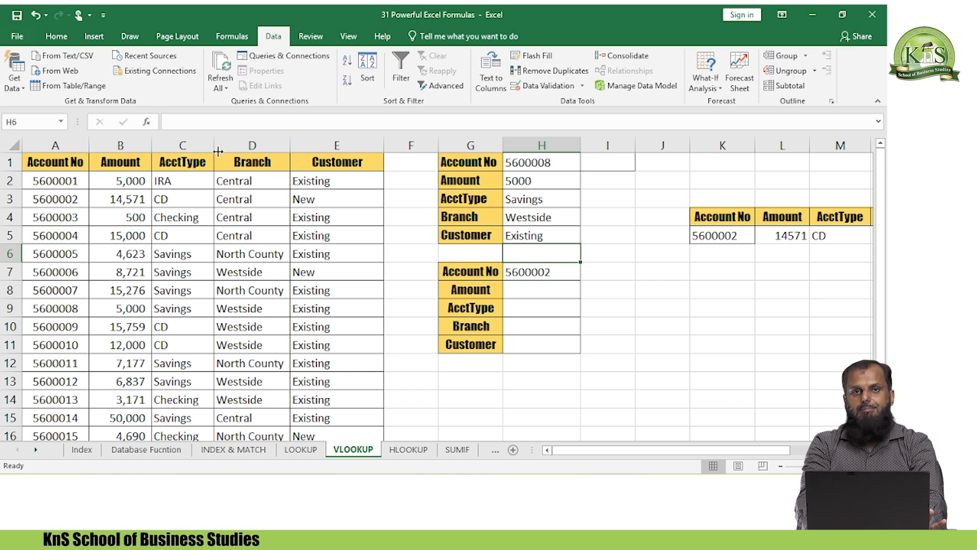
Step: Compare the row positions of the second lookup block in G7:H11 with those of the first block in G1:H5
{"action": "key", "text": "Down"}
{"action": "key", "text": "Down"}
{"action": "key", "text": "Down"}
{"action": "key", "text": "Up"}
{"action": "key", "text": "Up"}
{"action": "key", "text": "Left"}
{"action": "key", "text": "Left"}
{"action": "key", "text": "Right"}
{"action": "key", "text": "Right"}
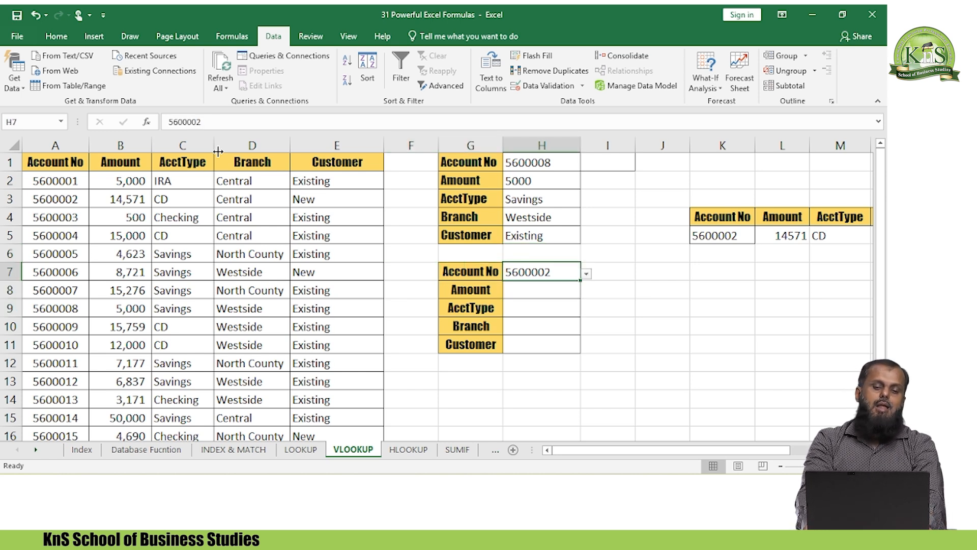
{"action": "key", "text": "Up"}
{"action": "key", "text": "Up"}
{"action": "key", "text": "Up"}
{"action": "key", "text": "Up"}
{"action": "key", "text": "Up"}
{"action": "key", "text": "Up"}
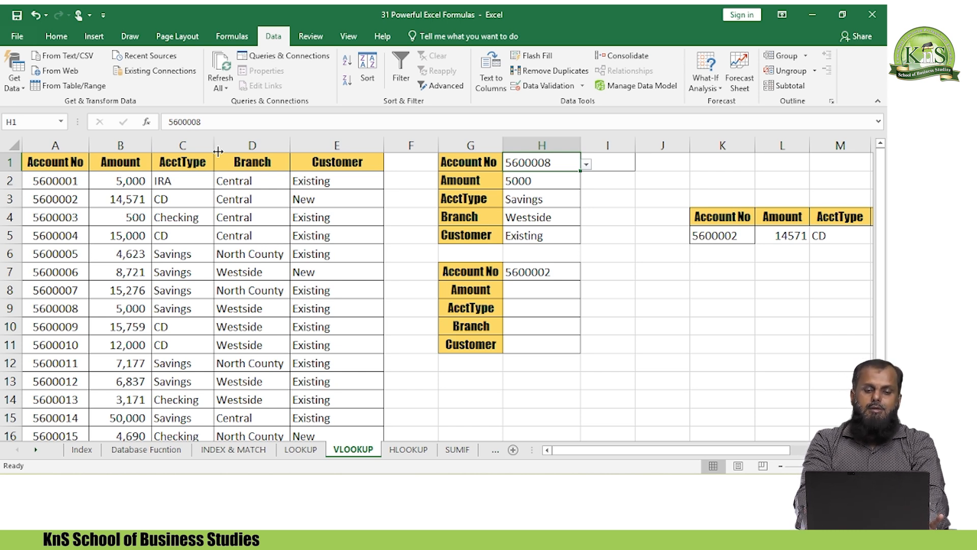
{"action": "key", "text": "Down"}
{"action": "key", "text": "Down"}
{"action": "key", "text": "Down"}
{"action": "key", "text": "Down"}
{"action": "key", "text": "Down"}
{"action": "key", "text": "Down"}
{"action": "key", "text": "Down"}
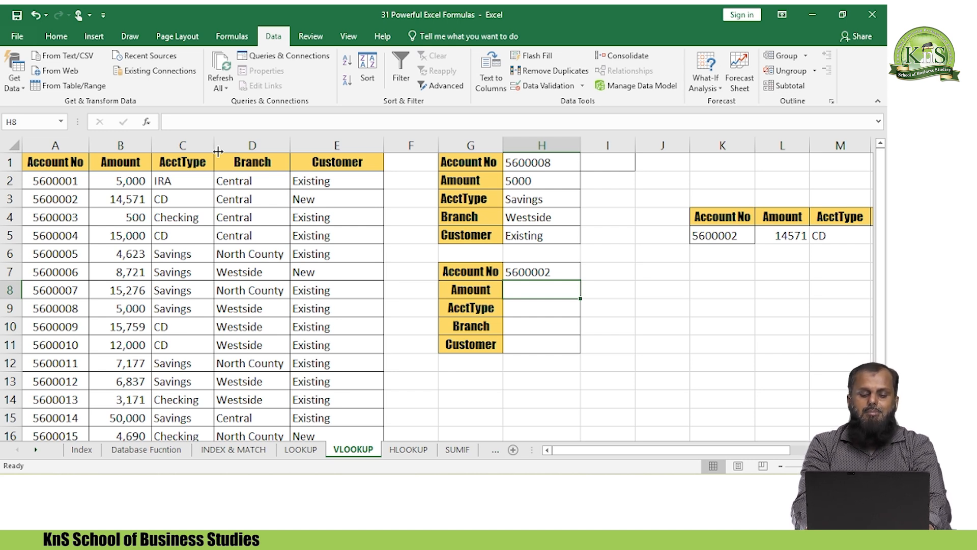
Step: Enter =ROW() in I8 beside the second lookup block and fill it down to I11
{"action": "key", "text": "Right"}
{"action": "key", "text": "Left"}
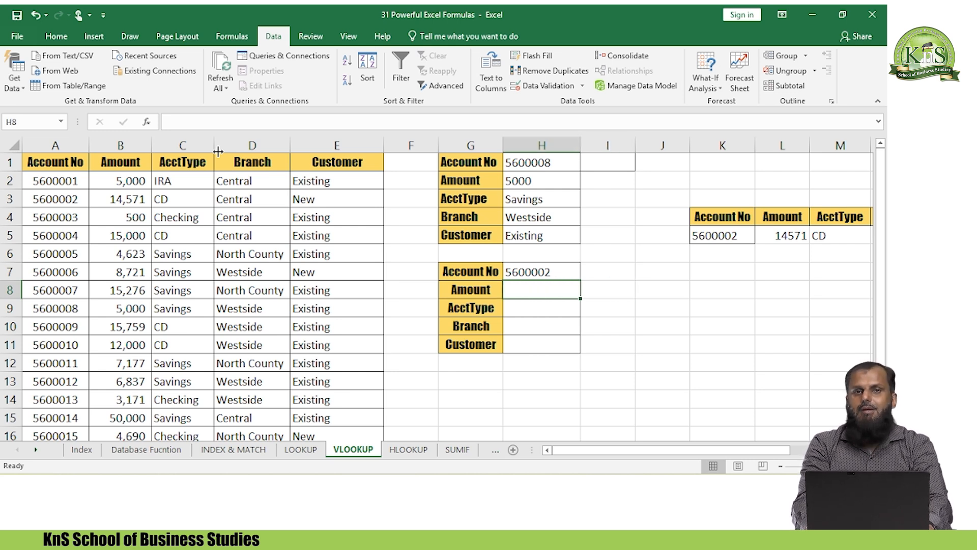
{"action": "key", "text": "Left"}
{"action": "key", "text": "Right"}
{"action": "key", "text": "Left"}
{"action": "key", "text": "Right"}
{"action": "key", "text": "Right"}
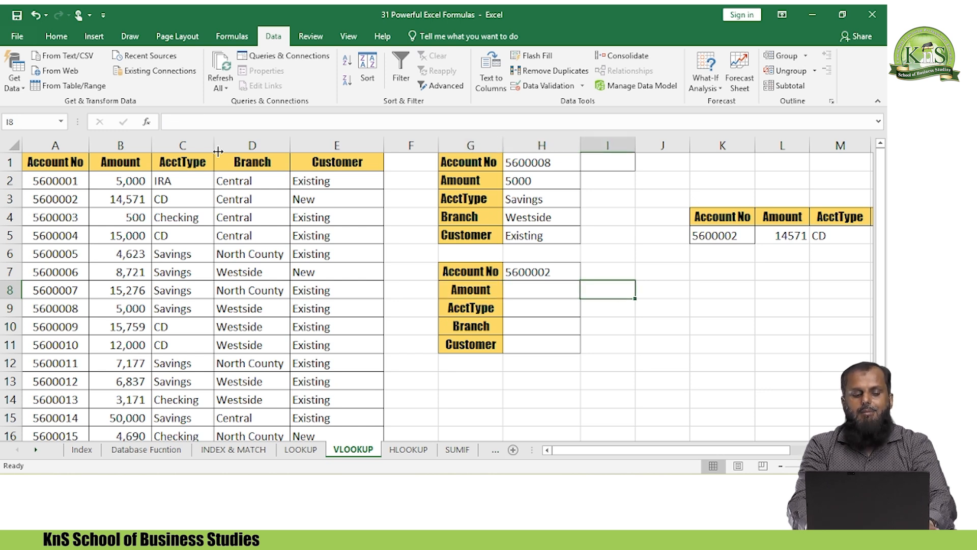
{"action": "type", "text": "=RO"}
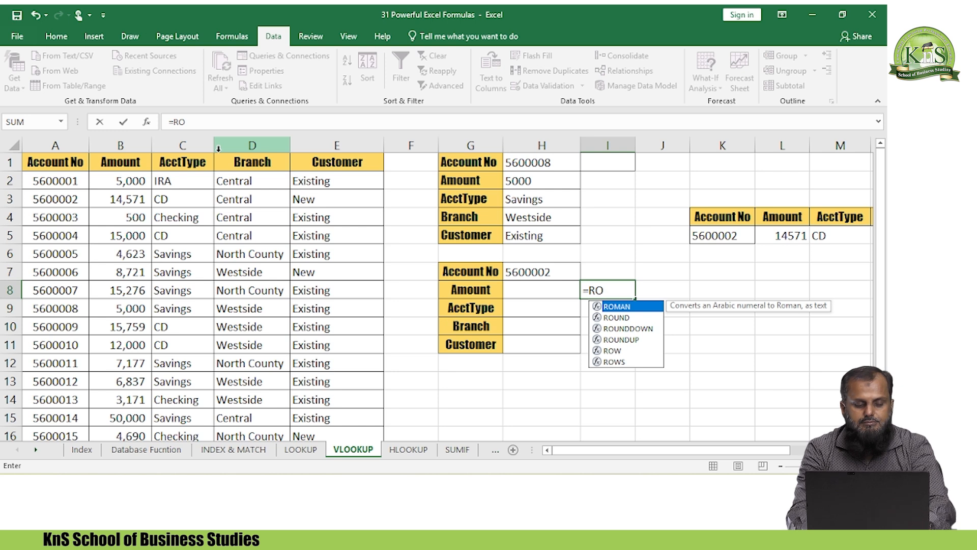
{"action": "type", "text": "W()"}
{"action": "key", "text": "Return"}
{"action": "key", "text": "Up"}
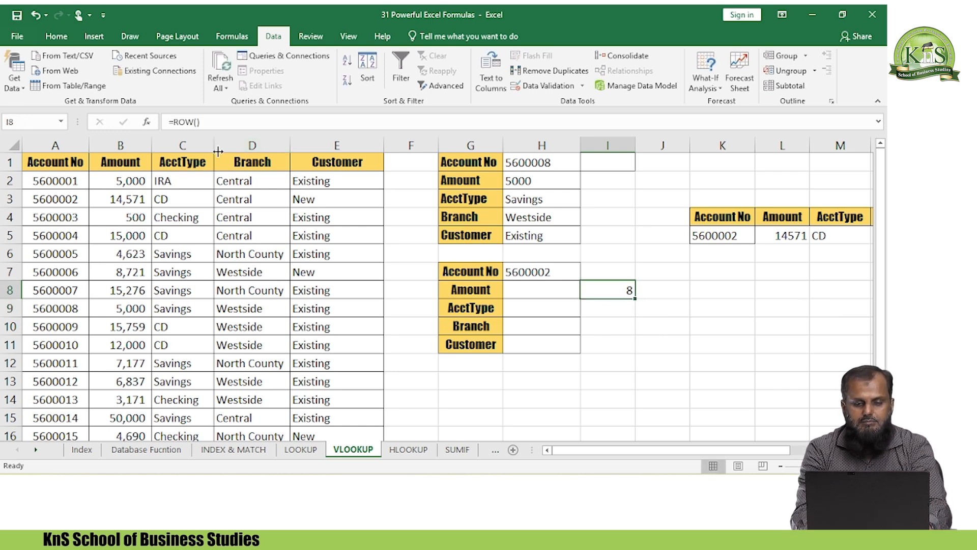
{"action": "key", "text": "shift+Down"}
{"action": "key", "text": "shift+Down"}
{"action": "key", "text": "shift+Down"}
{"action": "key", "text": "ctrl+d"}
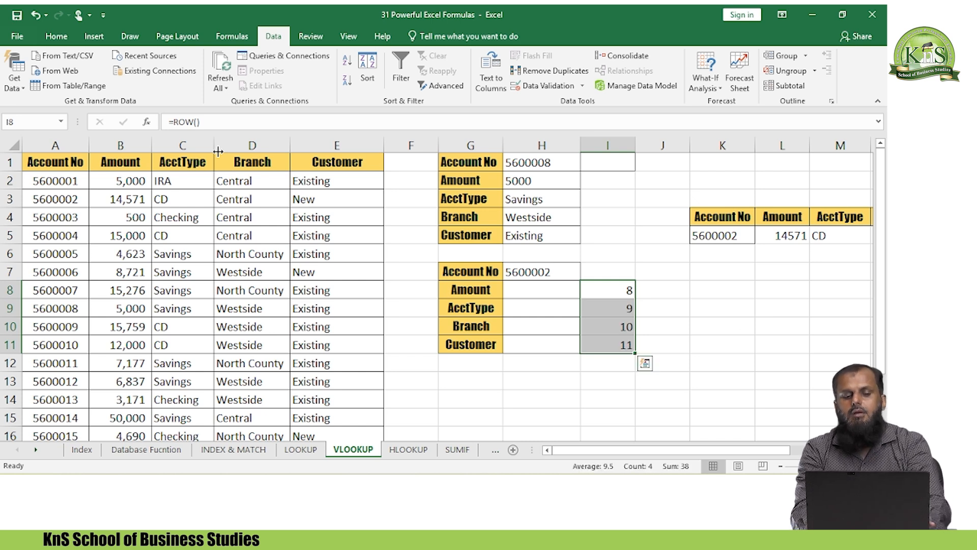
Step: Compare the ROW values in I8:I11 with the first block's formula rows and the Amount column's position in the table
{"action": "key", "text": "Down"}
{"action": "key", "text": "Up"}
{"action": "key", "text": "Down"}
{"action": "key", "text": "Down"}
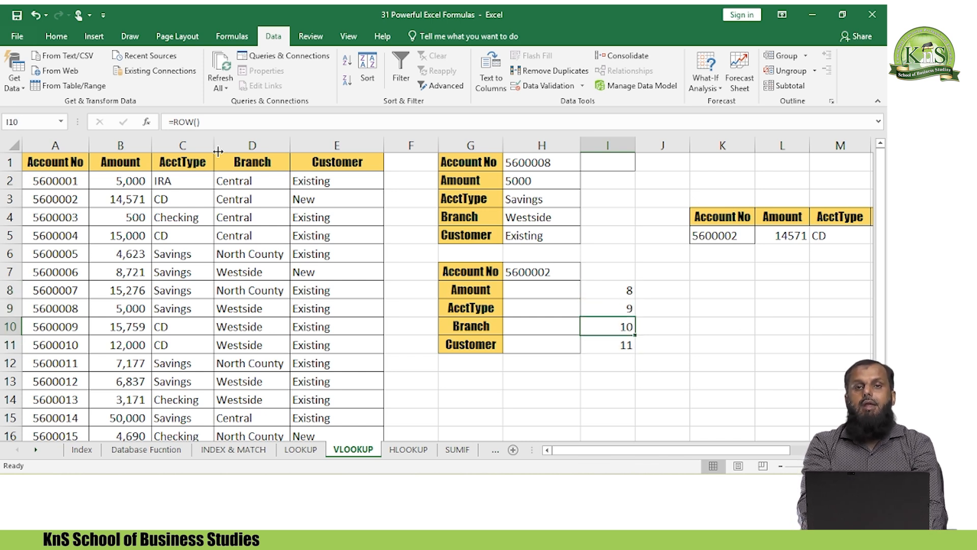
{"action": "key", "text": "Down"}
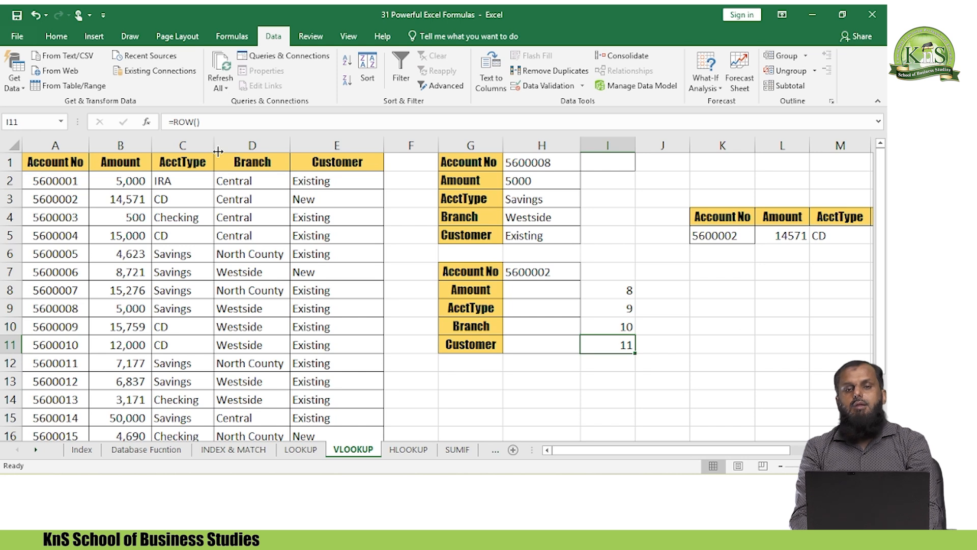
{"action": "key", "text": "Up"}
{"action": "key", "text": "Up"}
{"action": "key", "text": "Up"}
{"action": "key", "text": "Up"}
{"action": "key", "text": "Up"}
{"action": "key", "text": "Up"}
{"action": "key", "text": "Up"}
{"action": "key", "text": "Up"}
{"action": "key", "text": "Up"}
{"action": "key", "text": "Up"}
{"action": "key", "text": "Left"}
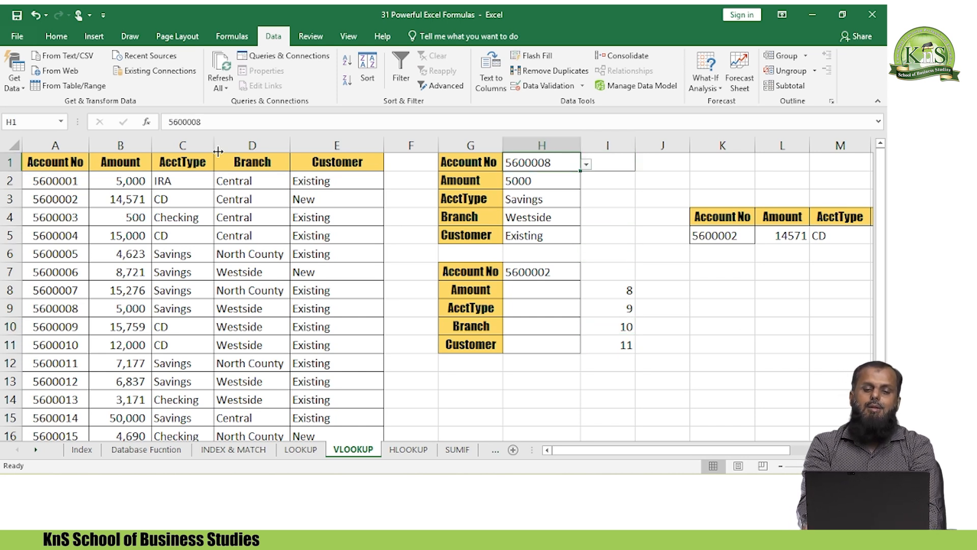
{"action": "key", "text": "Down"}
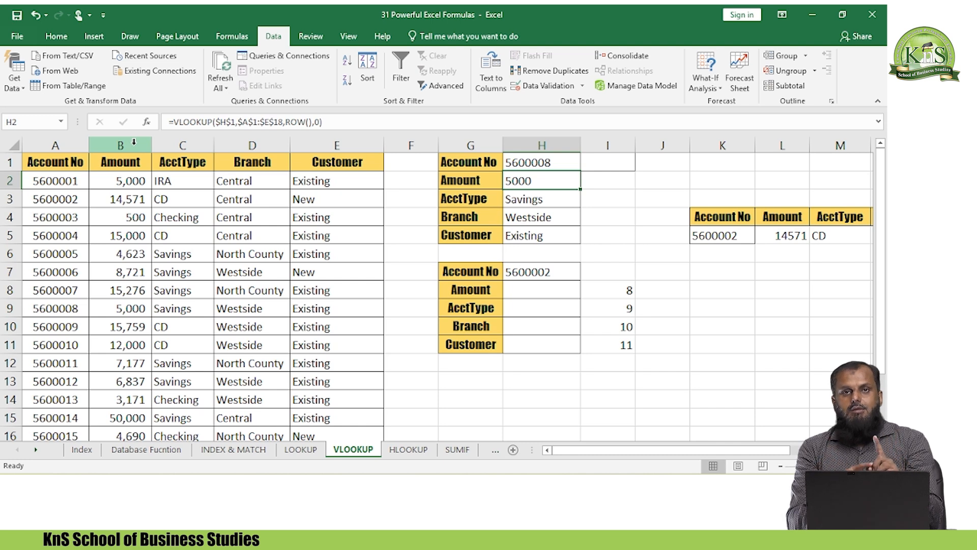
{"action": "key", "text": "Down"}
{"action": "key", "text": "Down"}
{"action": "key", "text": "Down"}
{"action": "key", "text": "Down"}
{"action": "key", "text": "Down"}
{"action": "key", "text": "Down"}
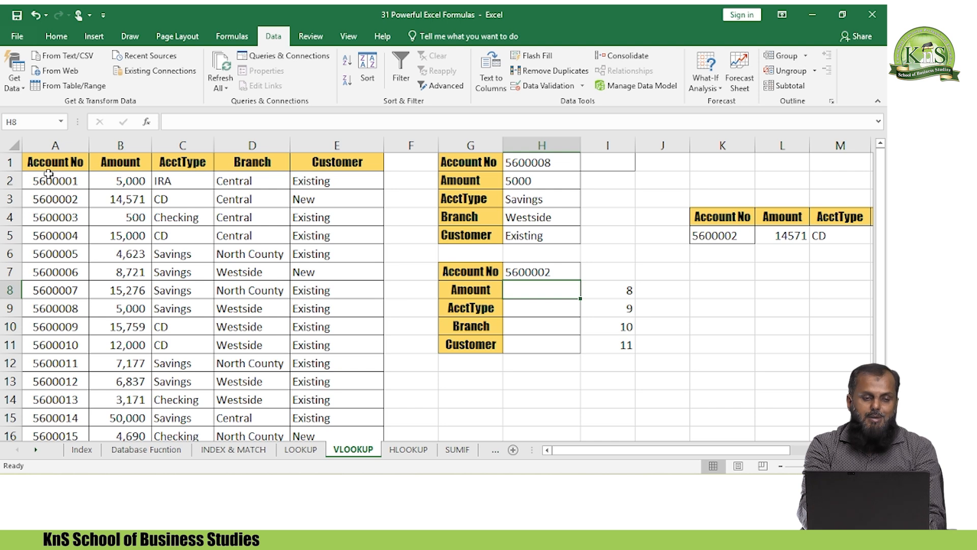
{"action": "left_click", "coordinate": [127, 163]}
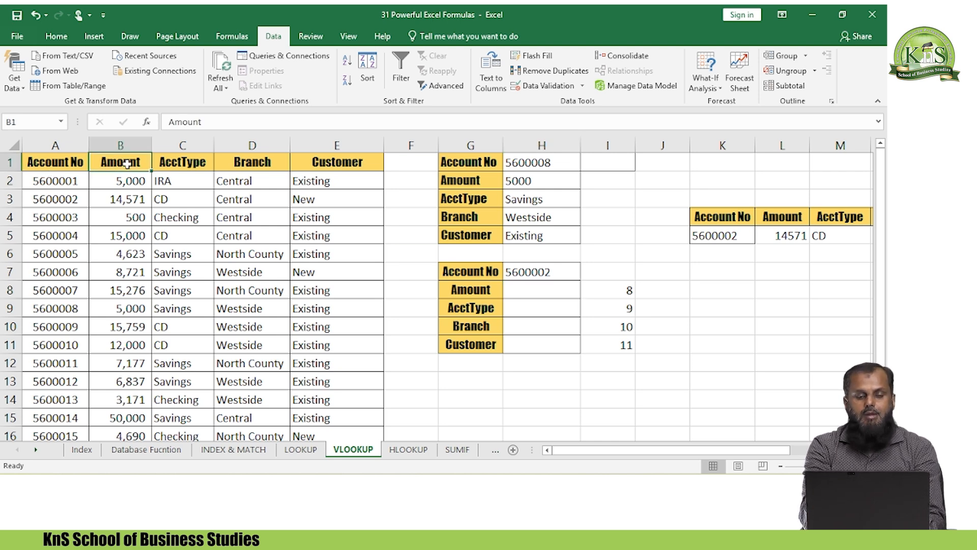
{"action": "left_click", "coordinate": [543, 288]}
{"action": "left_click", "coordinate": [626, 292]}
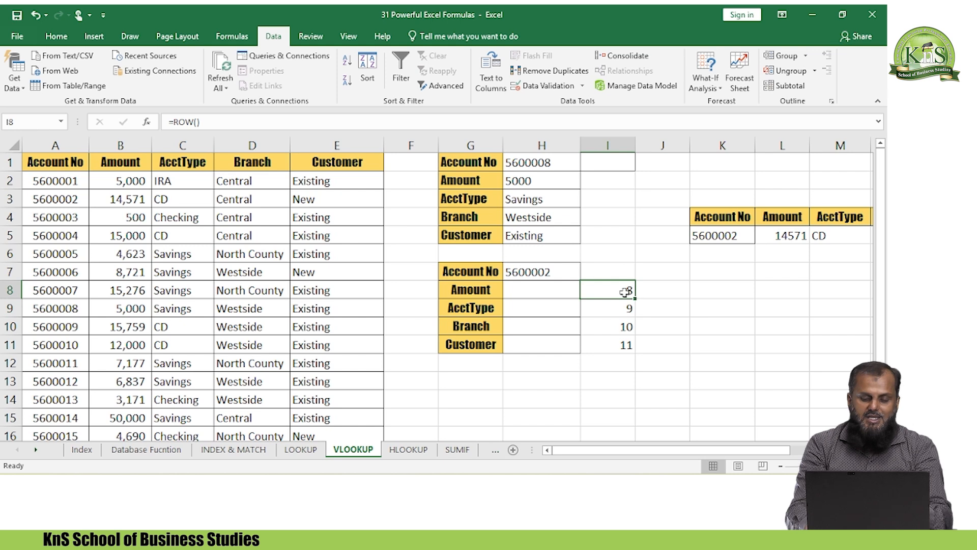
Step: Start a VLOOKUP formula in the second block's Amount cell H8 with H7 as the lookup value
{"action": "key", "text": "Left"}
{"action": "type", "text": "="}
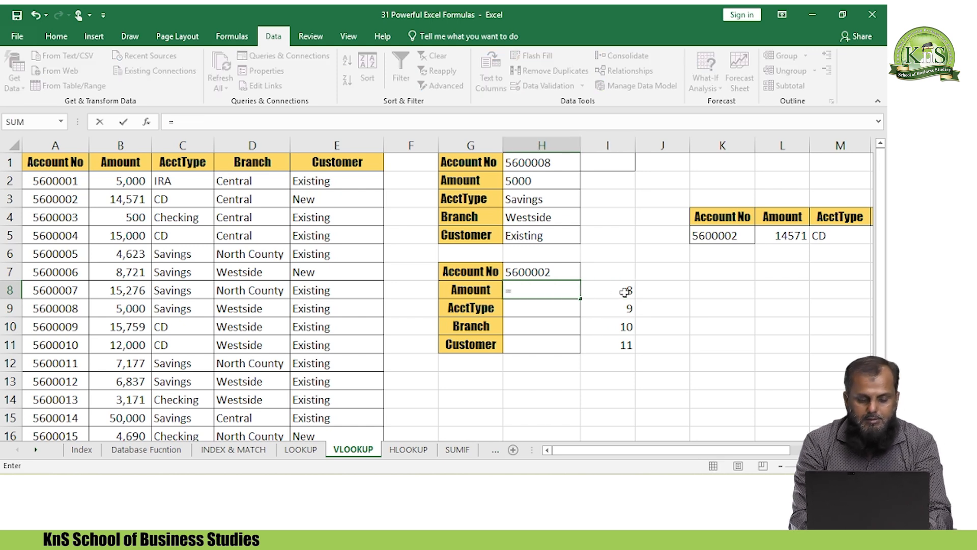
{"action": "type", "text": "VL"}
{"action": "key", "text": "Tab"}
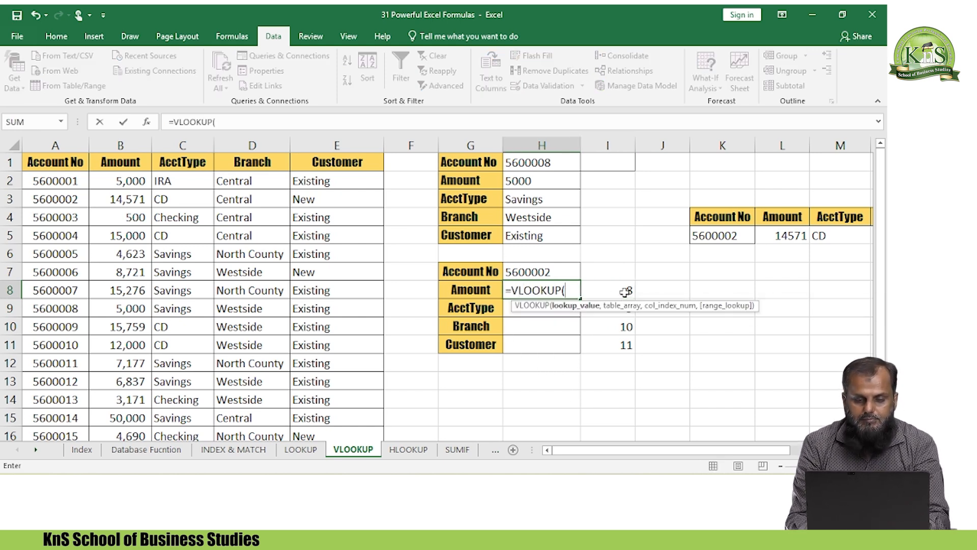
{"action": "key", "text": "Up"}
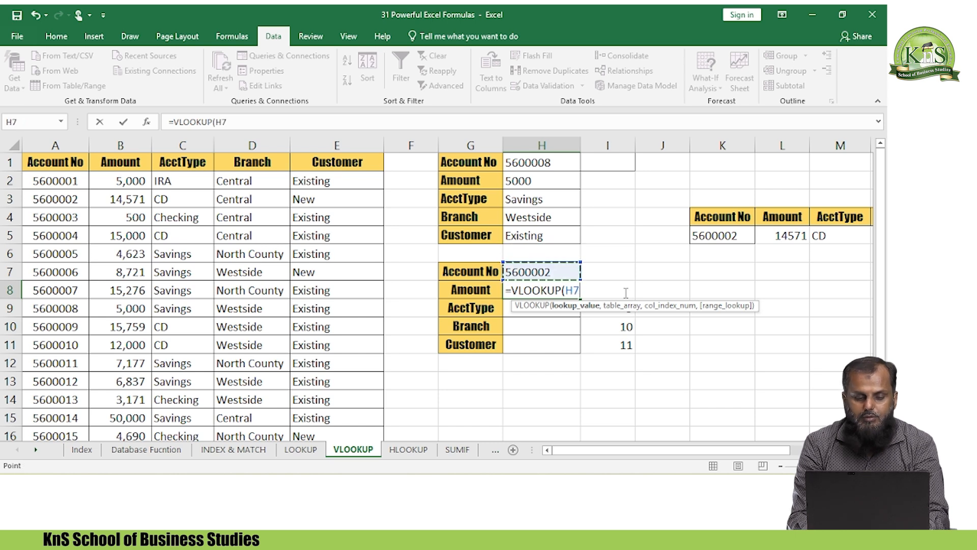
{"action": "key", "text": "F2"}
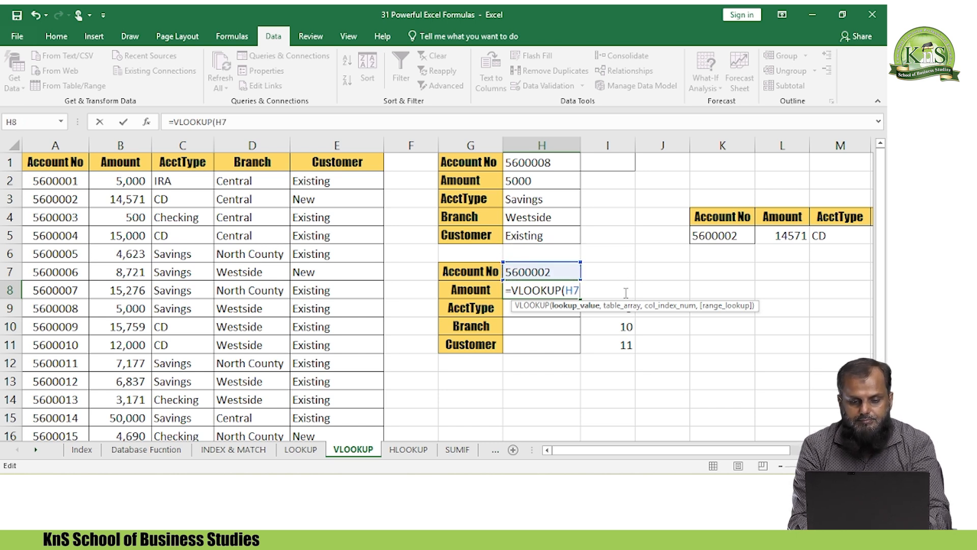
Step: Lock the H8 VLOOKUP's lookup value as $H$7 and add the absolute table array $A$1:$E$18
{"action": "key", "text": "F4"}
{"action": "type", "text": ","}
{"action": "key", "text": "Home"}
{"action": "key", "text": "End"}
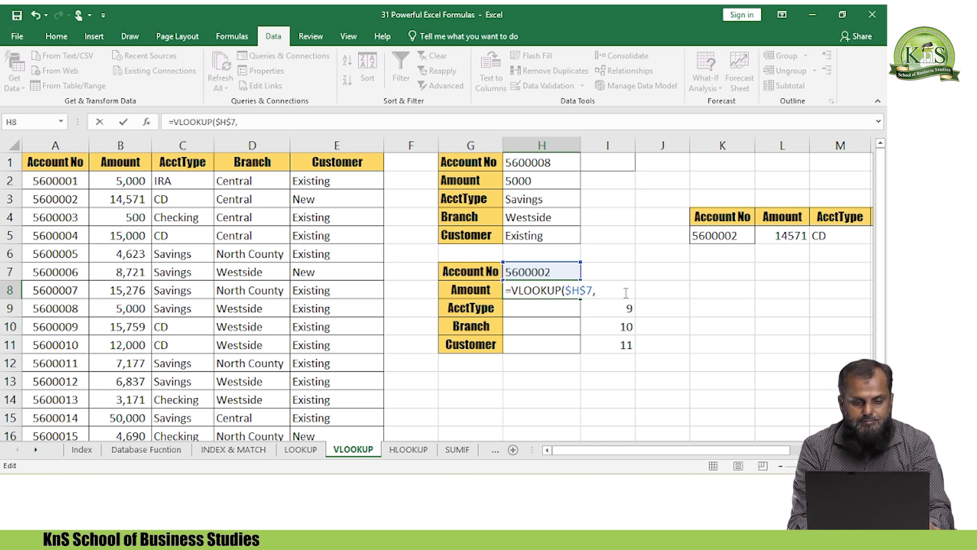
{"action": "left_click", "coordinate": [64, 162]}
{"action": "key", "text": "ctrl+shift+Right"}
{"action": "key", "text": "ctrl+shift+Down"}
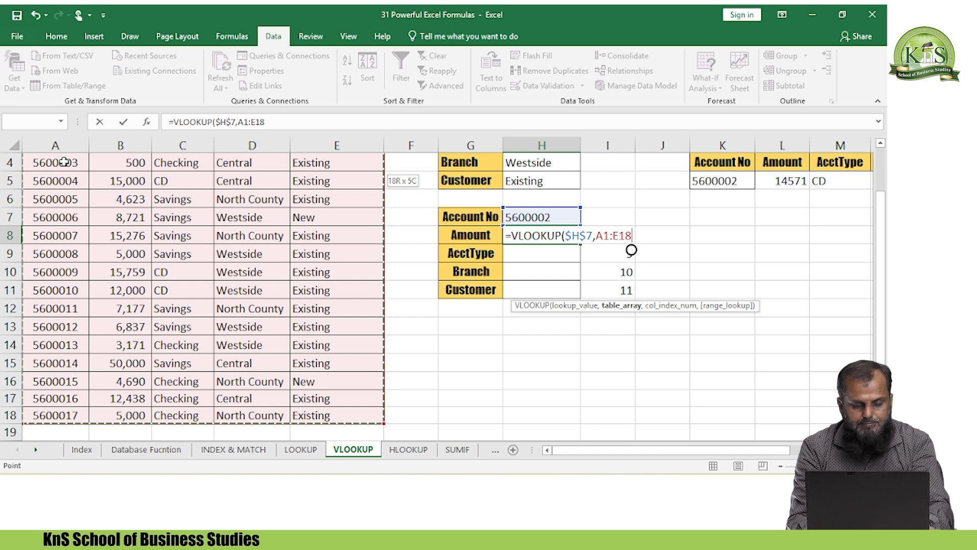
{"action": "key", "text": "F4"}
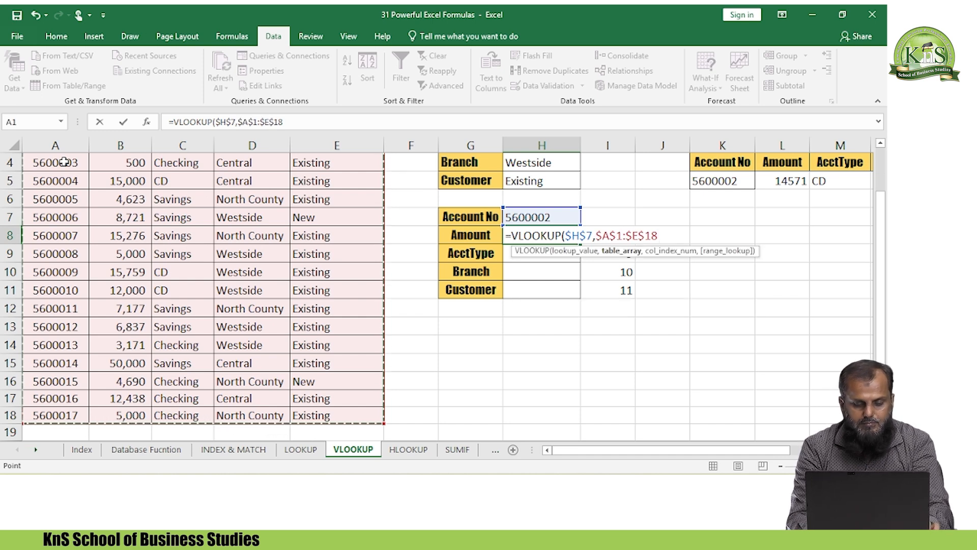
Step: Complete the VLOOKUP in H8 with ROW()-6 as the column index and 0 for an exact match
{"action": "type", "text": ","}
{"action": "type", "text": "R"}
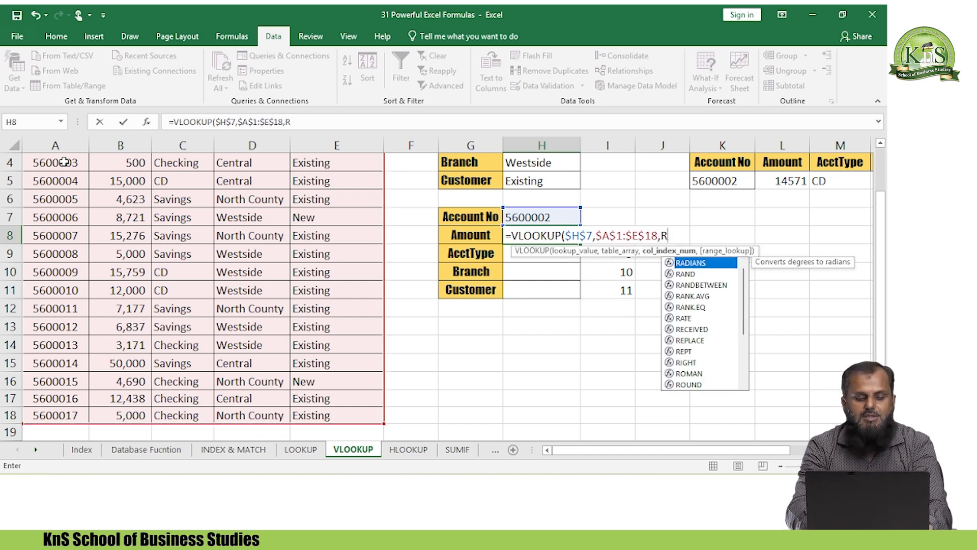
{"action": "type", "text": "OW()"}
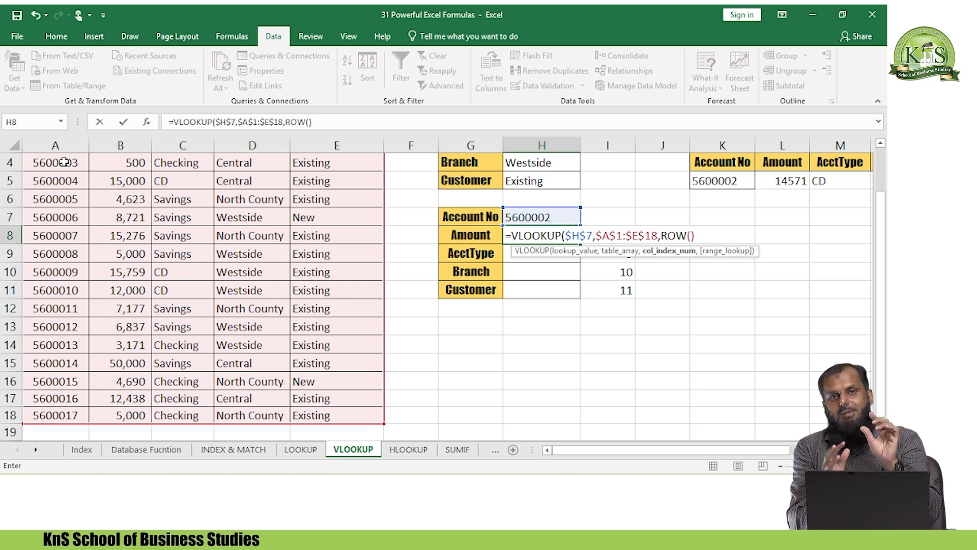
{"action": "type", "text": "-6"}
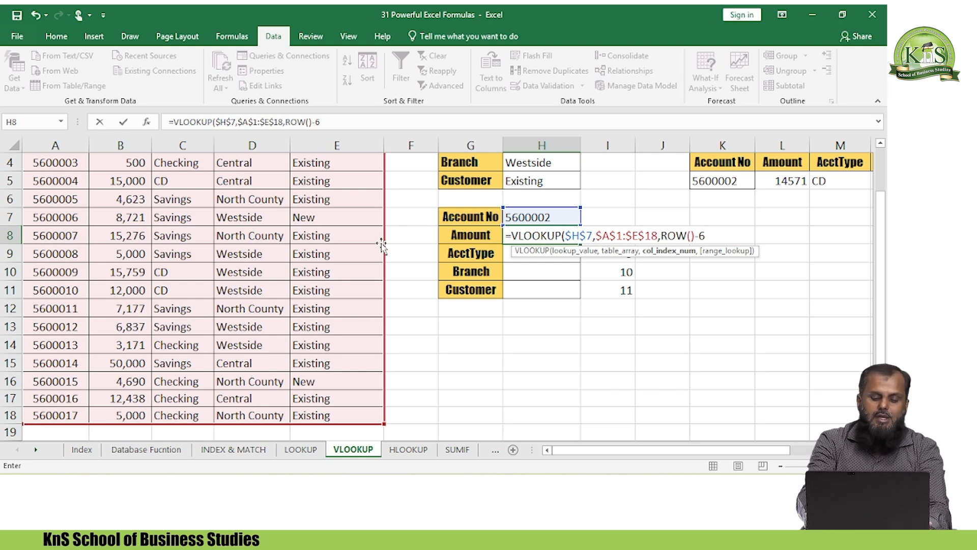
{"action": "type", "text": ",0"}
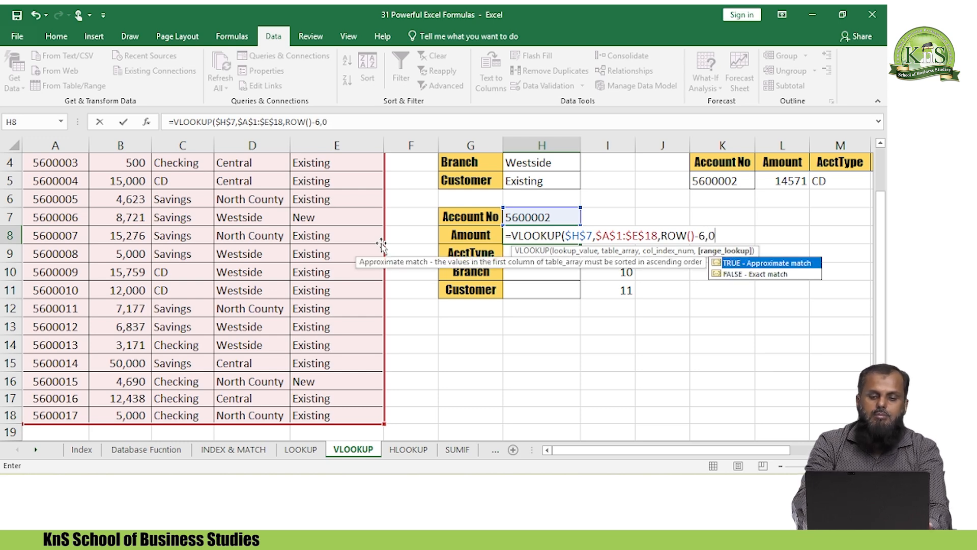
{"action": "key", "text": "Return"}
{"action": "key", "text": "Return"}
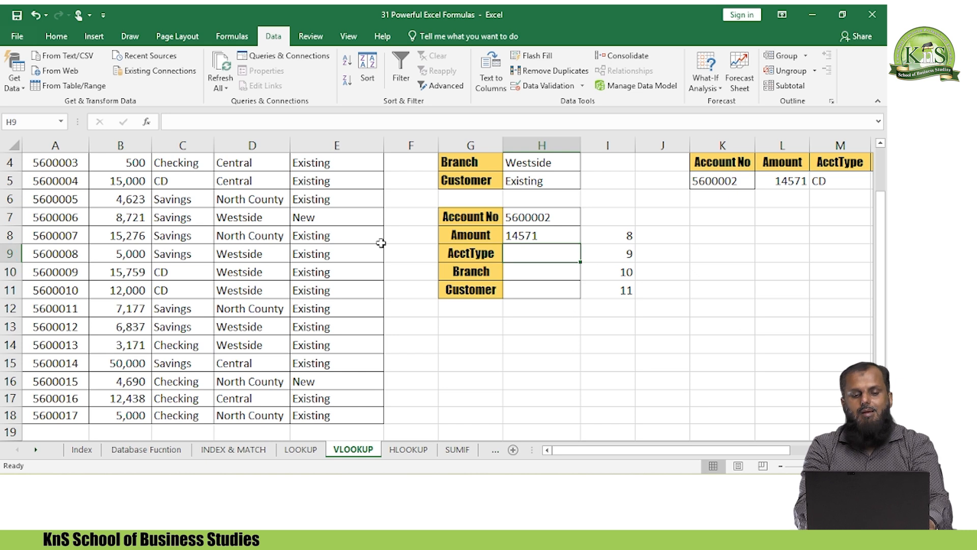
Step: Fill the Amount formula from H8 down through H11 for AcctType, Branch and Customer
{"action": "key", "text": "Up"}
{"action": "key", "text": "shift+Down"}
{"action": "key", "text": "shift+Down"}
{"action": "key", "text": "ctrl+d"}
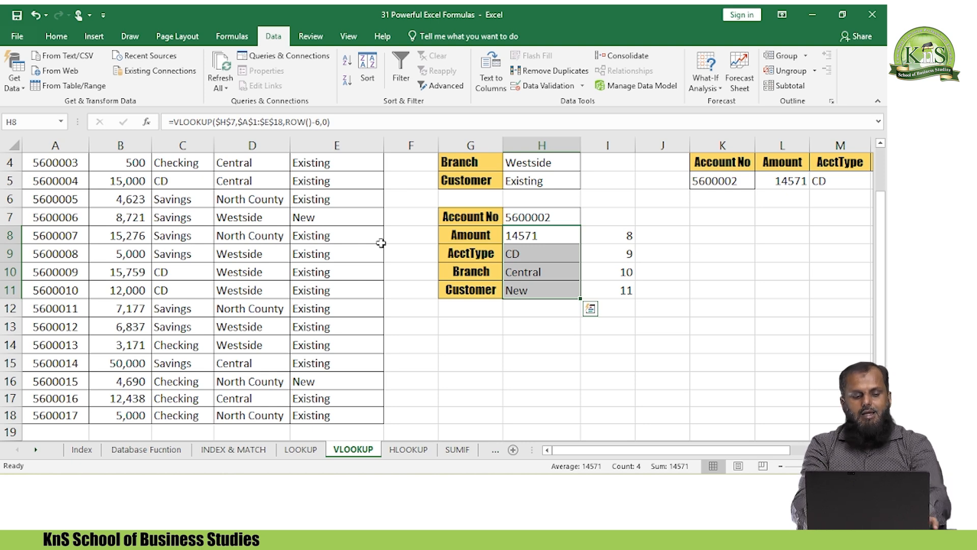
Step: Inspect the copied VLOOKUP formulas in H9, H10 and H11 one after another without changing them
{"action": "key", "text": "Down"}
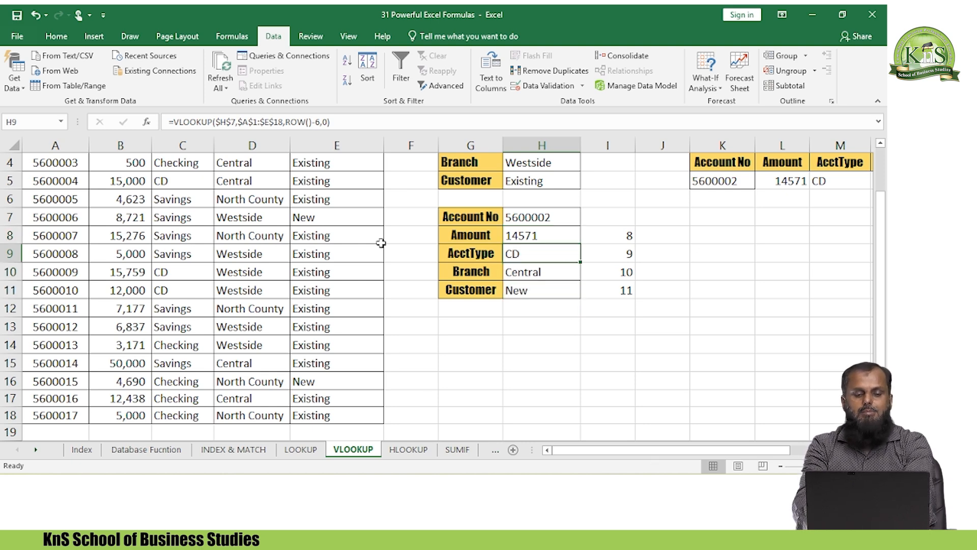
{"action": "key", "text": "F2"}
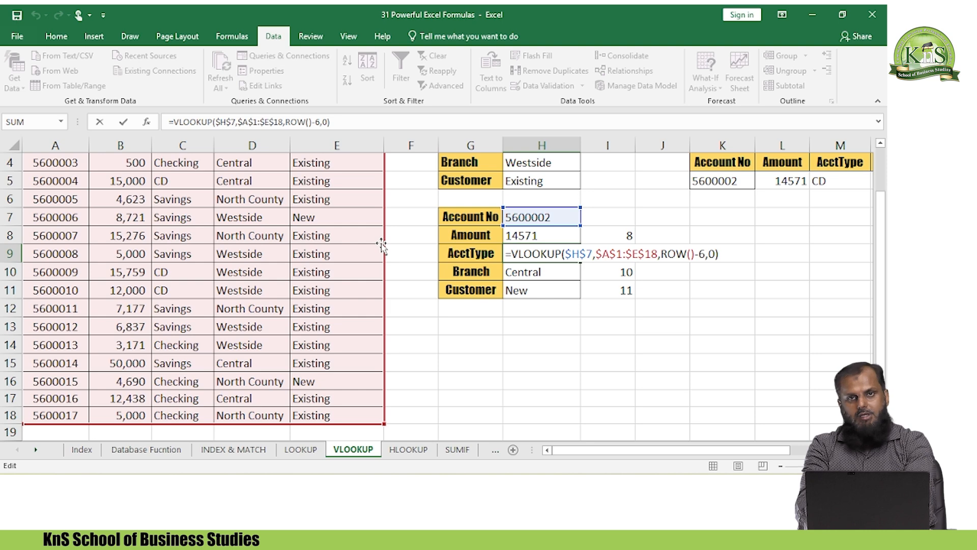
{"action": "key", "text": "Return"}
{"action": "key", "text": "F2"}
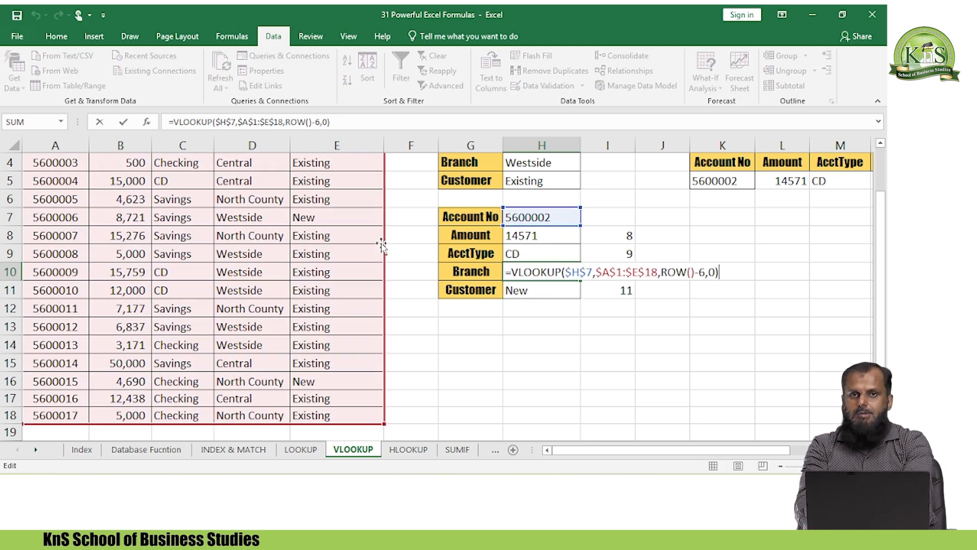
{"action": "key", "text": "Return"}
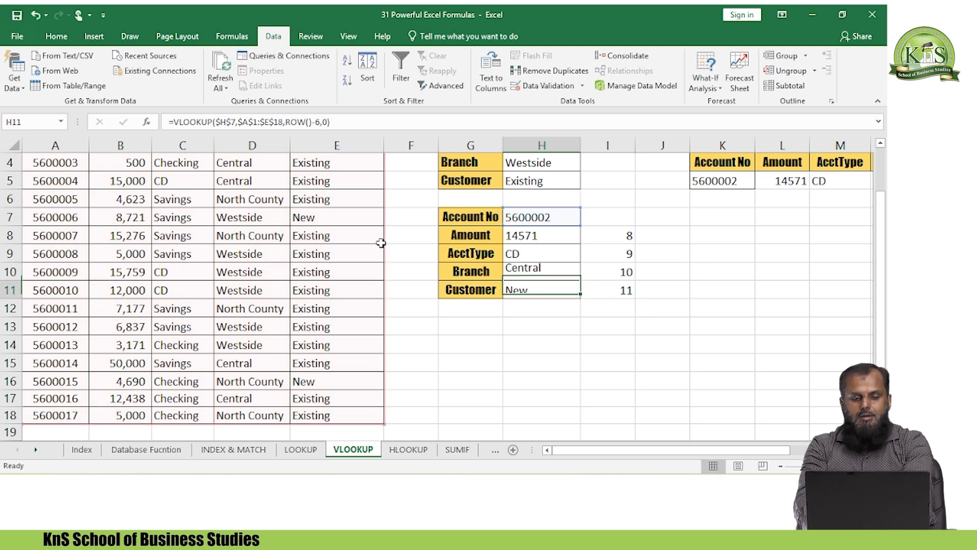
{"action": "key", "text": "F2"}
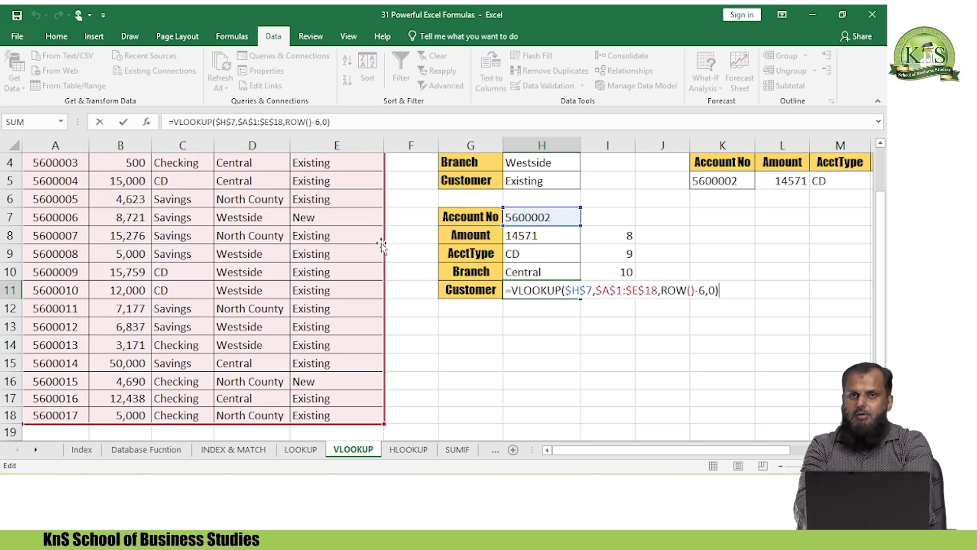
{"action": "key", "text": "Return"}
Step: Compare the lookup formulas of the upper block H1:H5 with those of the lower block H7:H11
{"action": "key", "text": "Up"}
{"action": "key", "text": "Up"}
{"action": "key", "text": "Up"}
{"action": "key", "text": "Up"}
{"action": "key", "text": "Up"}
{"action": "key", "text": "Up"}
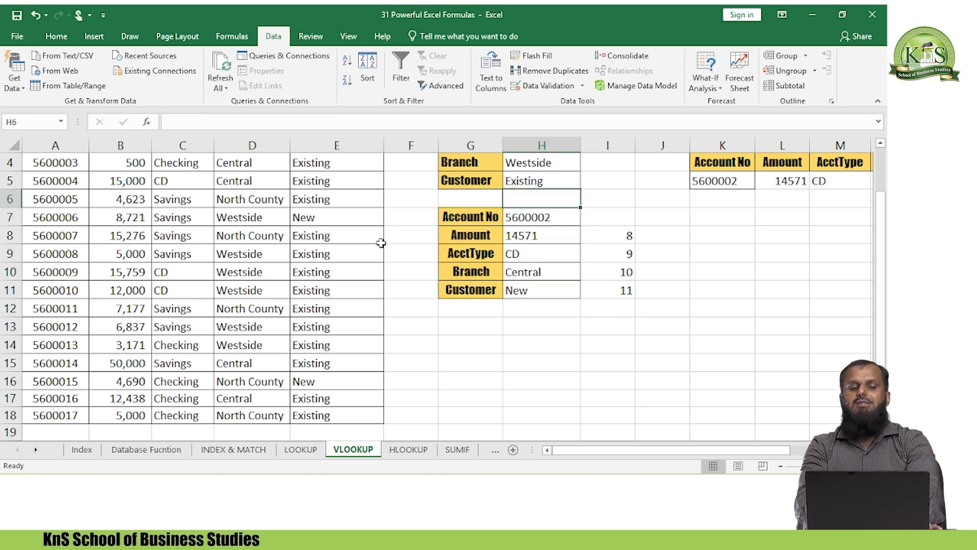
{"action": "key", "text": "Up"}
{"action": "key", "text": "Up"}
{"action": "key", "text": "Up"}
{"action": "key", "text": "Up"}
{"action": "key", "text": "Up"}
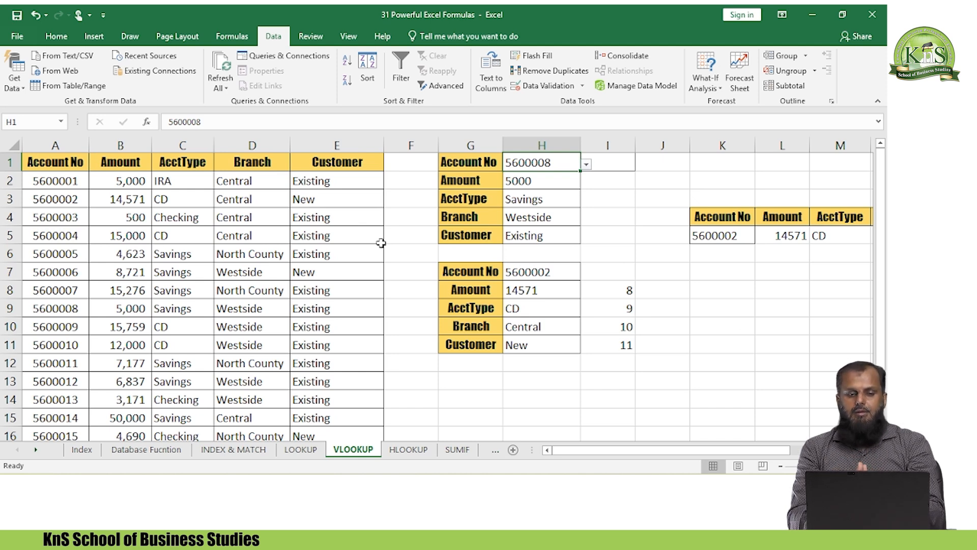
{"action": "key", "text": "Down"}
{"action": "key", "text": "Down"}
{"action": "key", "text": "Down"}
{"action": "key", "text": "Down"}
{"action": "key", "text": "Down"}
{"action": "key", "text": "Down"}
{"action": "key", "text": "Down"}
{"action": "key", "text": "Down"}
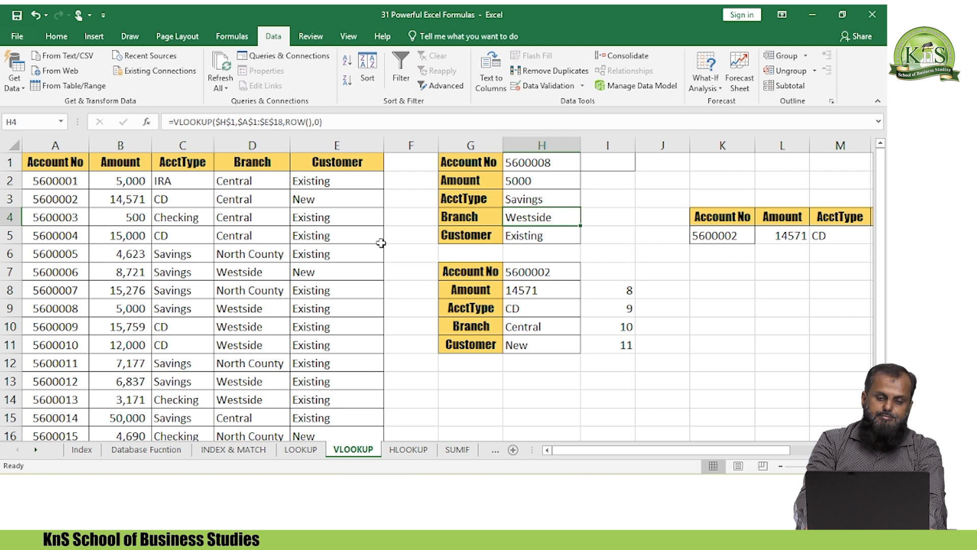
{"action": "key", "text": "Down"}
{"action": "key", "text": "Down"}
{"action": "key", "text": "Up"}
{"action": "key", "text": "Up"}
{"action": "key", "text": "Up"}
{"action": "key", "text": "Up"}
{"action": "key", "text": "Up"}
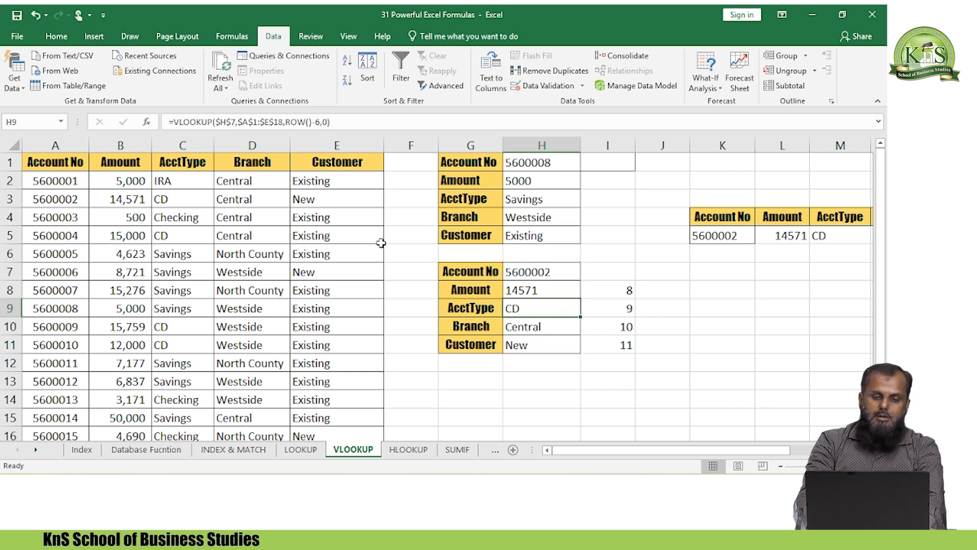
{"action": "key", "text": "Up"}
{"action": "key", "text": "Down"}
{"action": "key", "text": "Down"}
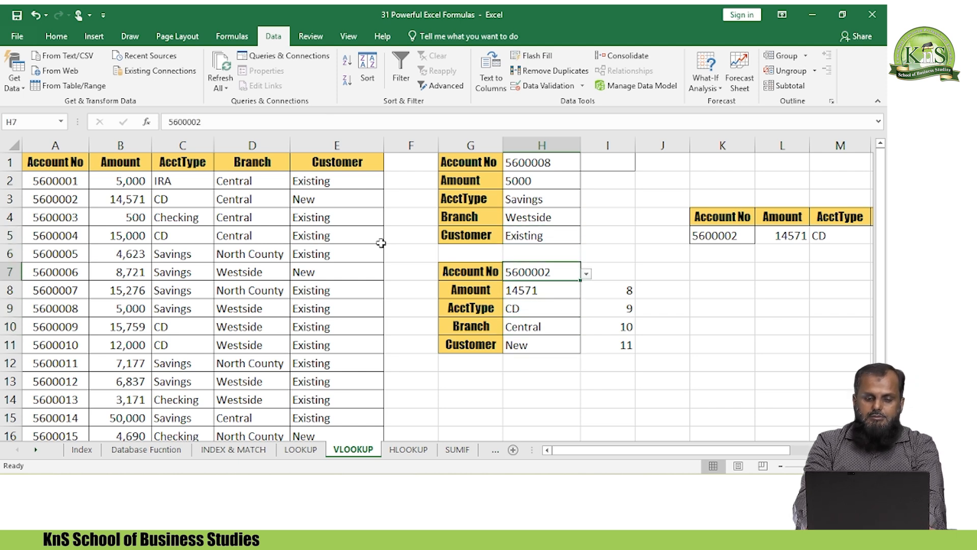
Step: Set the lookup account number in H7 to the account listed in row 5 of the data table
{"action": "key", "text": "alt+Down"}
{"action": "key", "text": "Down"}
{"action": "key", "text": "Down"}
{"action": "key", "text": "Up"}
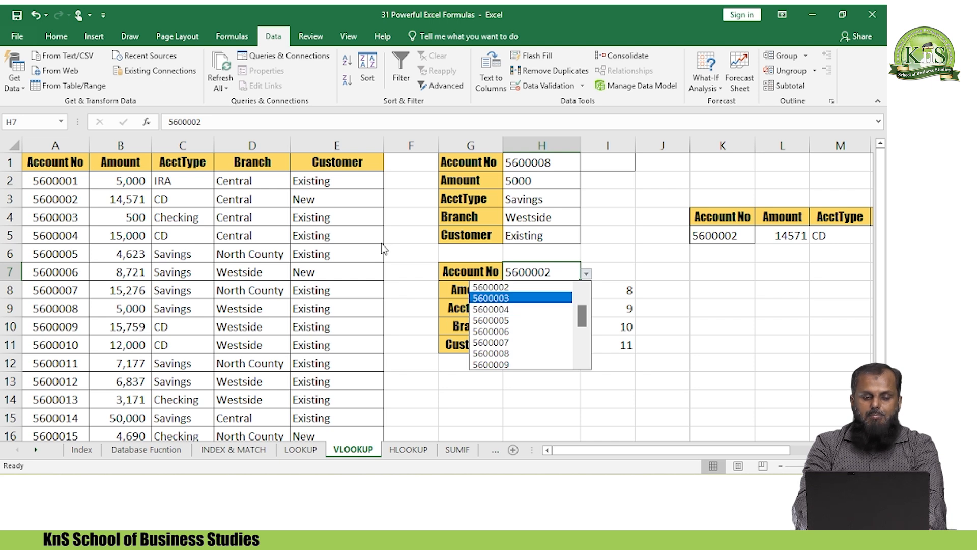
{"action": "key", "text": "Down"}
{"action": "key", "text": "Down"}
{"action": "key", "text": "Up"}
{"action": "key", "text": "Return"}
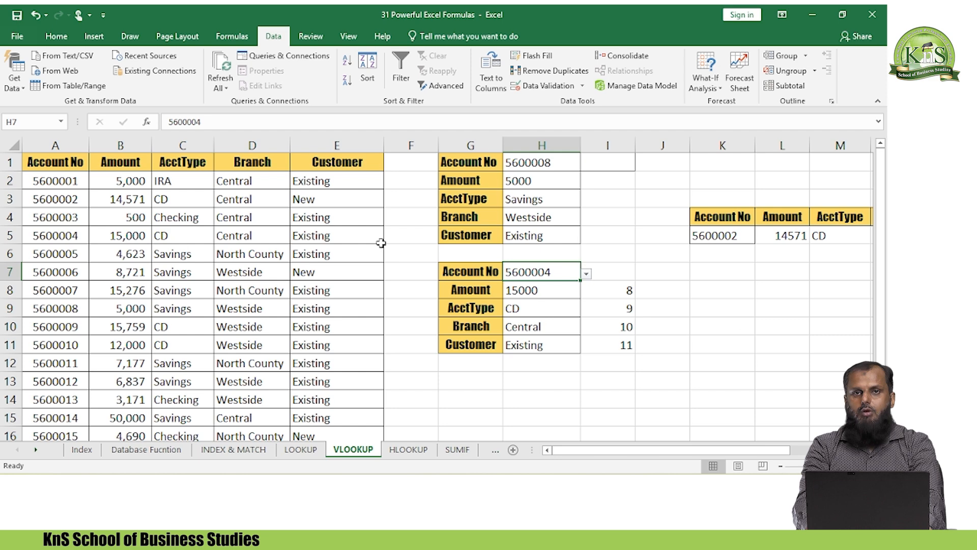
Step: Examine the horizontal lookup table in K4:O5 alongside the vertical lookup block
{"action": "key", "text": "Right"}
{"action": "key", "text": "Right"}
{"action": "key", "text": "Right"}
{"action": "key", "text": "Right"}
{"action": "key", "text": "Right"}
{"action": "key", "text": "Right"}
{"action": "key", "text": "Right"}
{"action": "key", "text": "Right"}
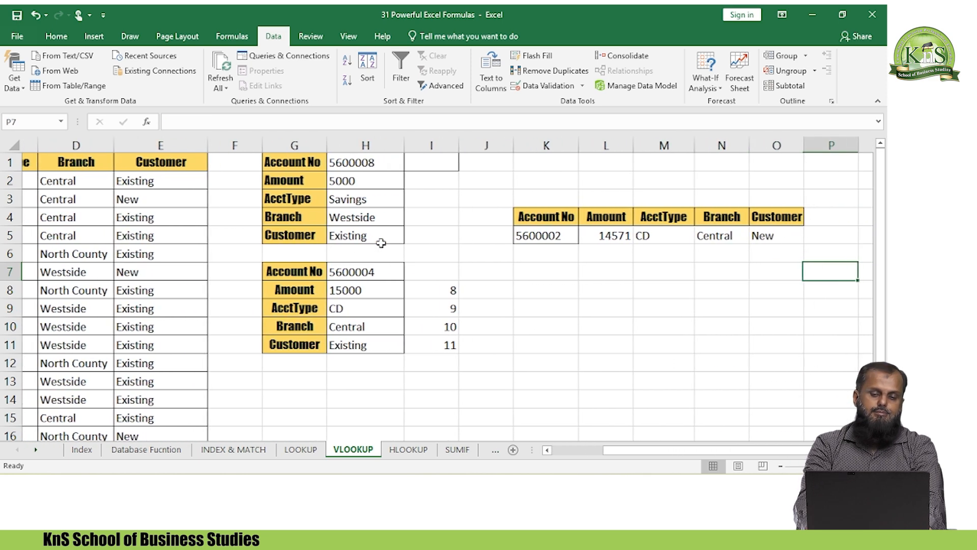
{"action": "key", "text": "Left"}
{"action": "key", "text": "Left"}
{"action": "key", "text": "Left"}
{"action": "key", "text": "Left"}
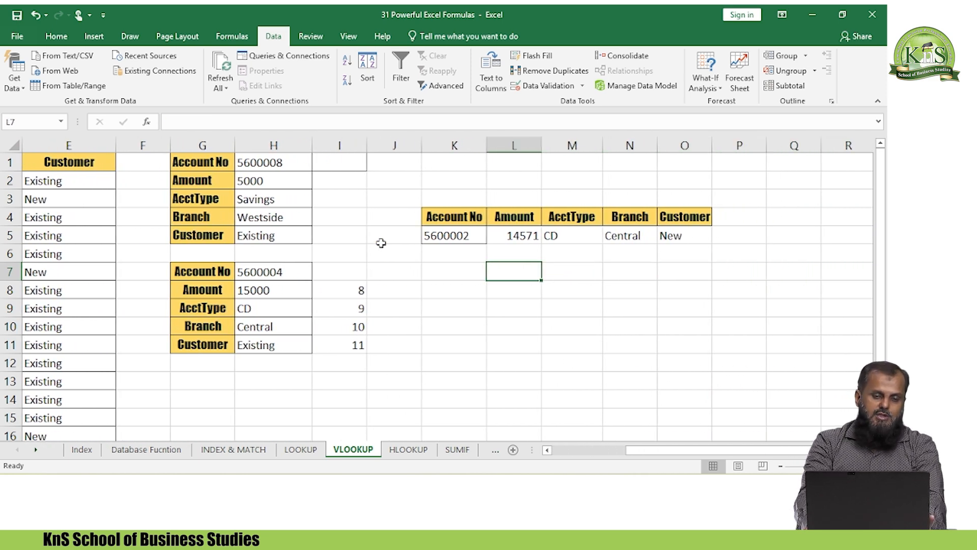
{"action": "key", "text": "Up"}
{"action": "key", "text": "Left"}
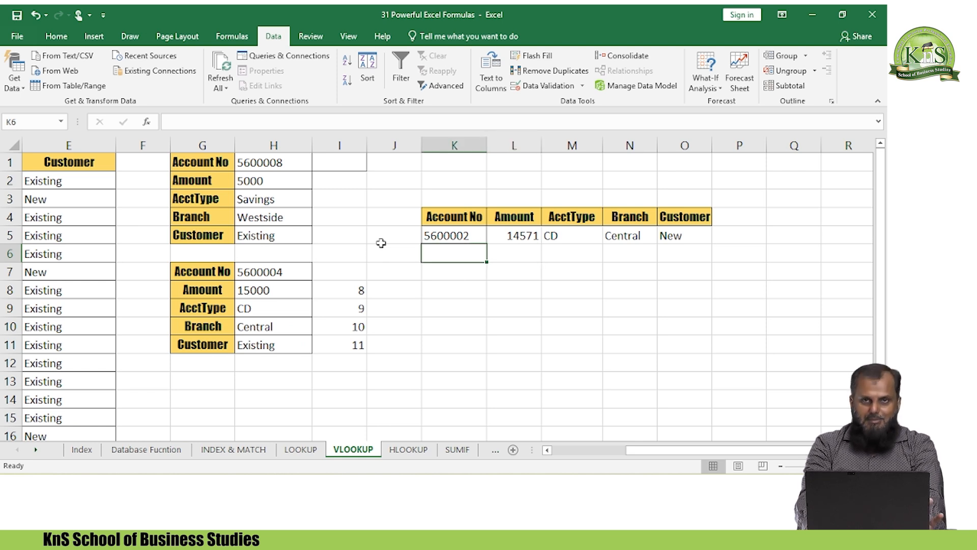
{"action": "key", "text": "Down"}
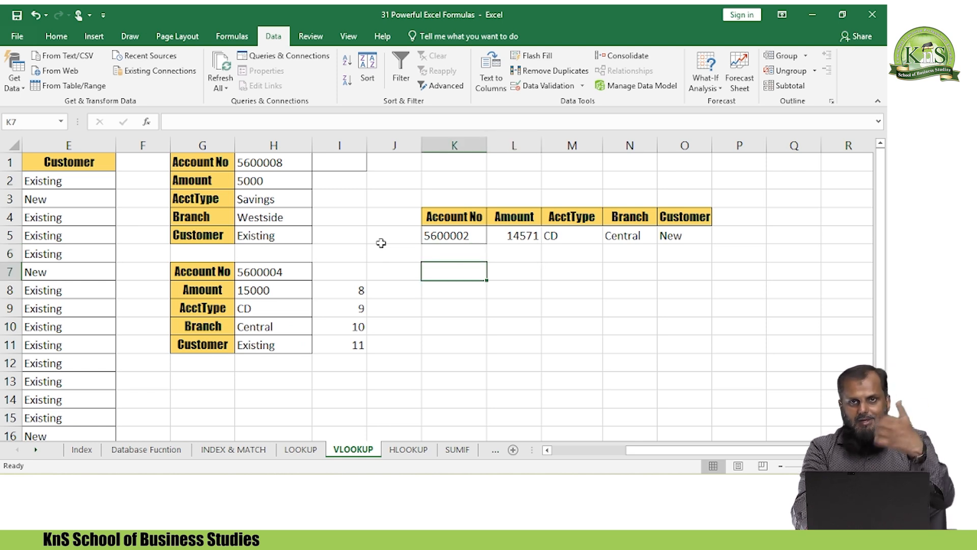
{"action": "key", "text": "Left"}
{"action": "key", "text": "Left"}
{"action": "key", "text": "Left"}
{"action": "key", "text": "Left"}
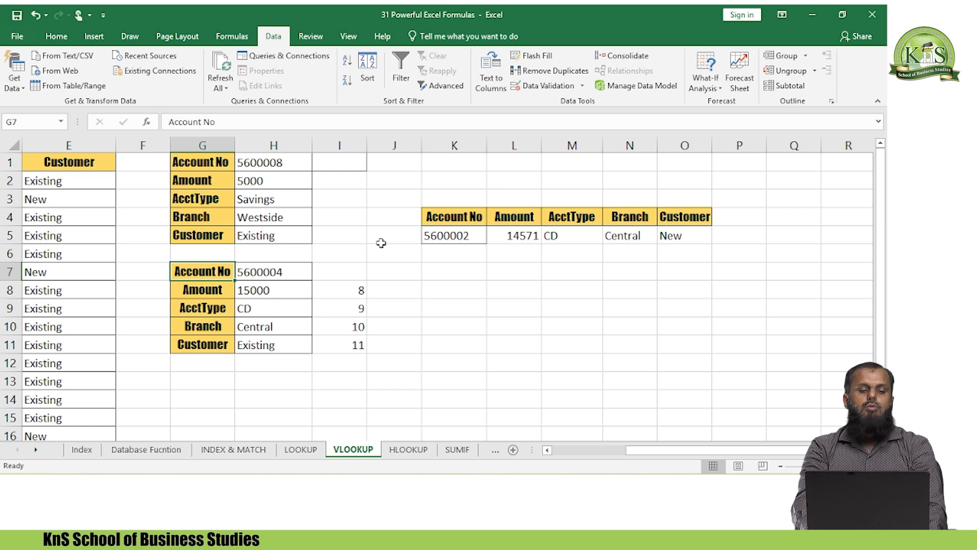
Step: Inspect the column index argument of the VLOOKUP in H8, leaving the formula as it is
{"action": "key", "text": "Right"}
{"action": "key", "text": "Down"}
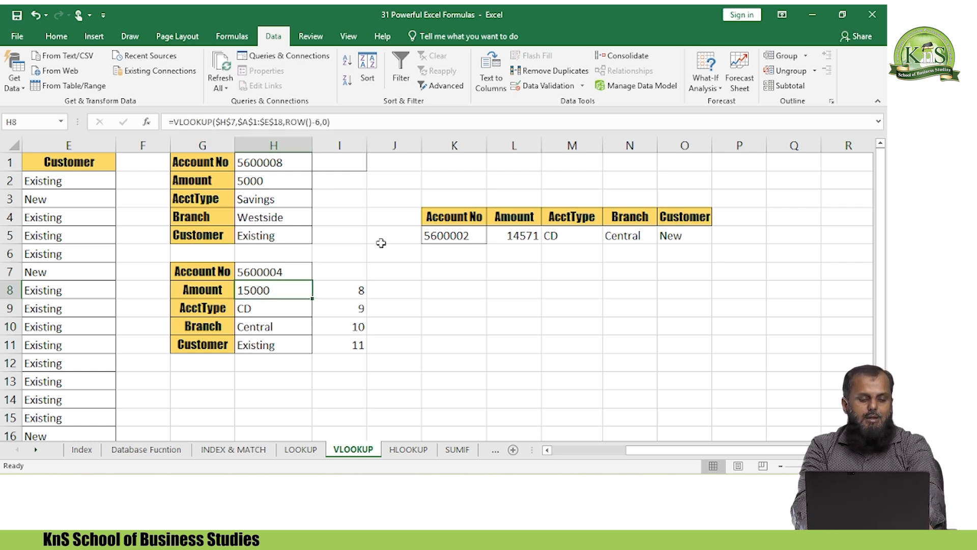
{"action": "key", "text": "F2"}
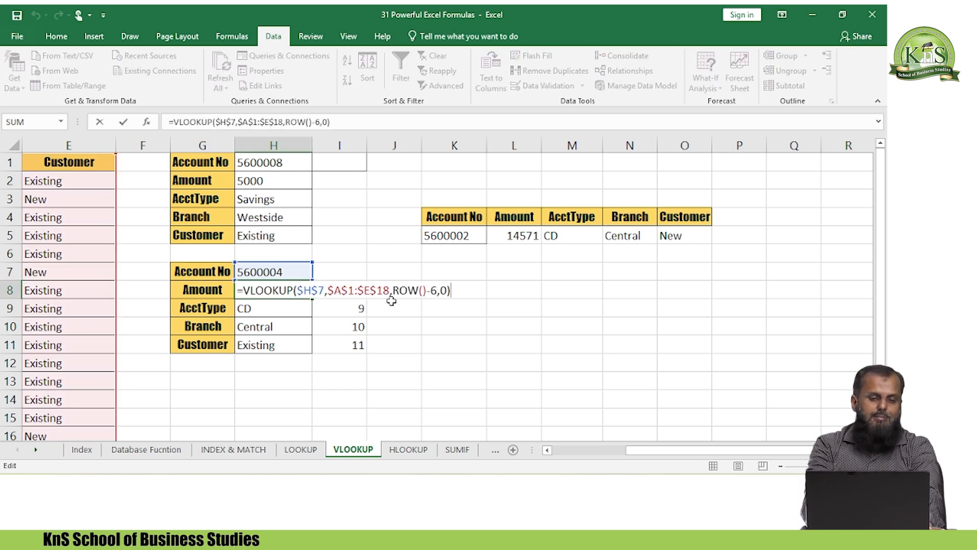
{"action": "left_click", "coordinate": [407, 289]}
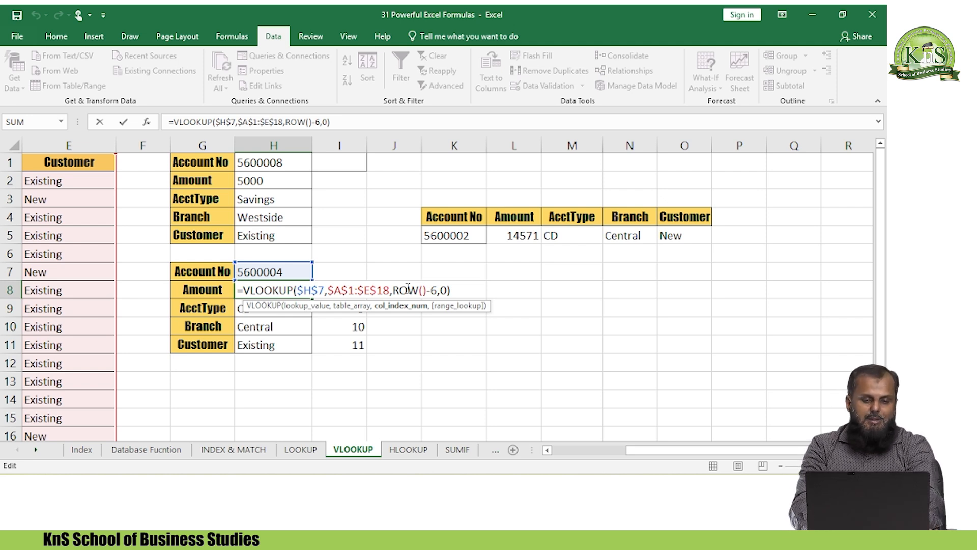
{"action": "key", "text": "ctrl+Return"}
Step: Review the source table's column headers from Account No in A1 across to Customer in E1
{"action": "key", "text": "Left"}
{"action": "key", "text": "Left"}
{"action": "key", "text": "Left"}
{"action": "key", "text": "Left"}
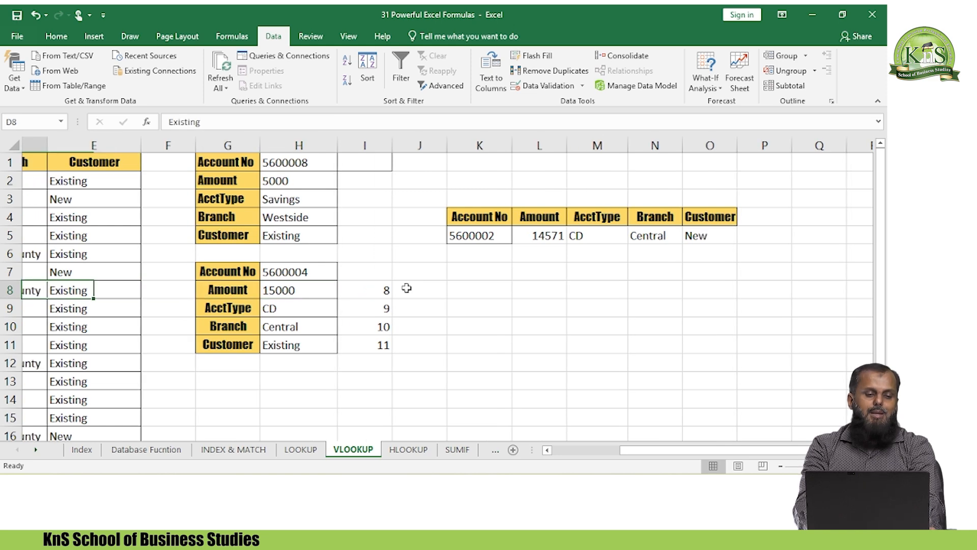
{"action": "key", "text": "Left"}
{"action": "key", "text": "Left"}
{"action": "key", "text": "Left"}
{"action": "key", "text": "ctrl+Up"}
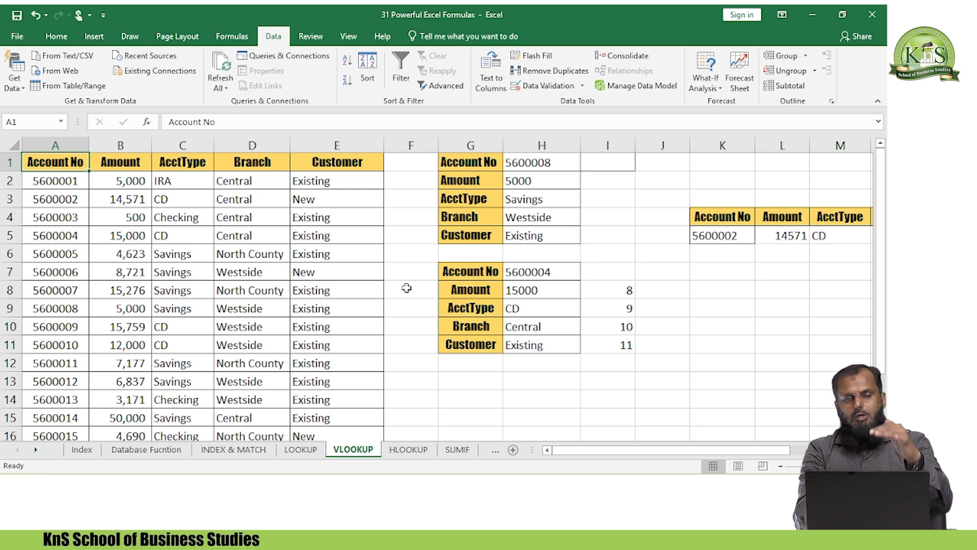
{"action": "key", "text": "Right"}
{"action": "key", "text": "Right"}
{"action": "key", "text": "Right"}
{"action": "key", "text": "Right"}
{"action": "key", "text": "Right"}
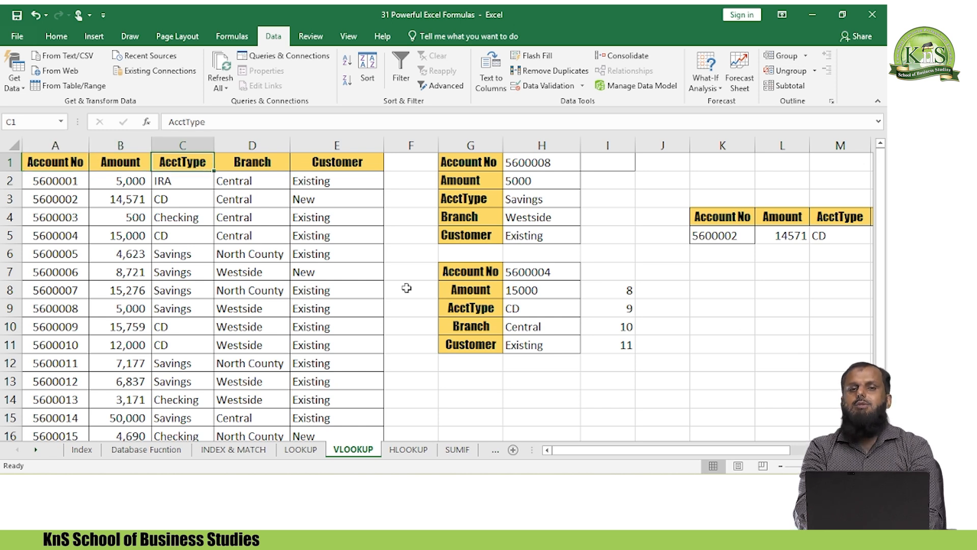
{"action": "key", "text": "Right"}
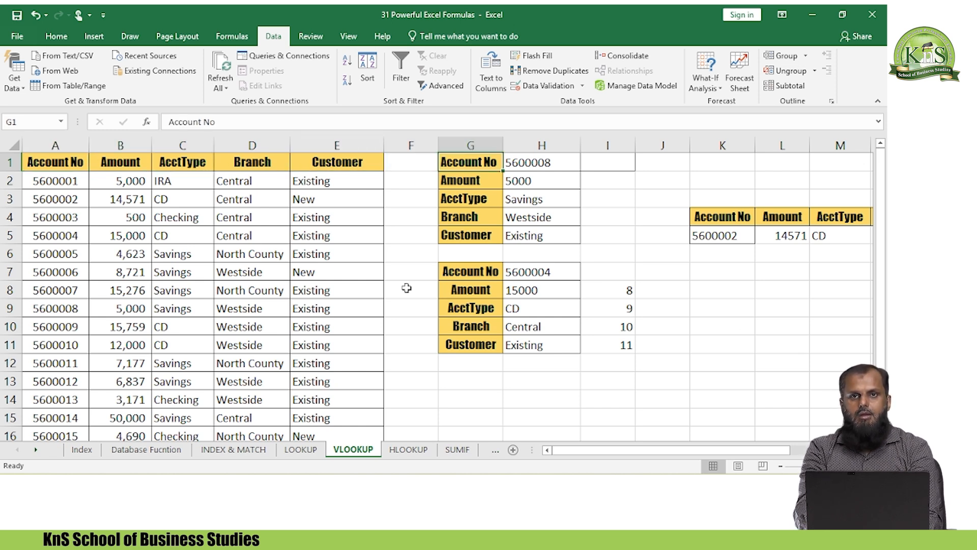
Step: Look over the horizontal lookup headers in row 4 and return along that row to the source data
{"action": "key", "text": "Right"}
{"action": "key", "text": "Right"}
{"action": "key", "text": "Right"}
{"action": "key", "text": "Right"}
{"action": "key", "text": "Right"}
{"action": "key", "text": "Right"}
{"action": "key", "text": "Right"}
{"action": "key", "text": "Right"}
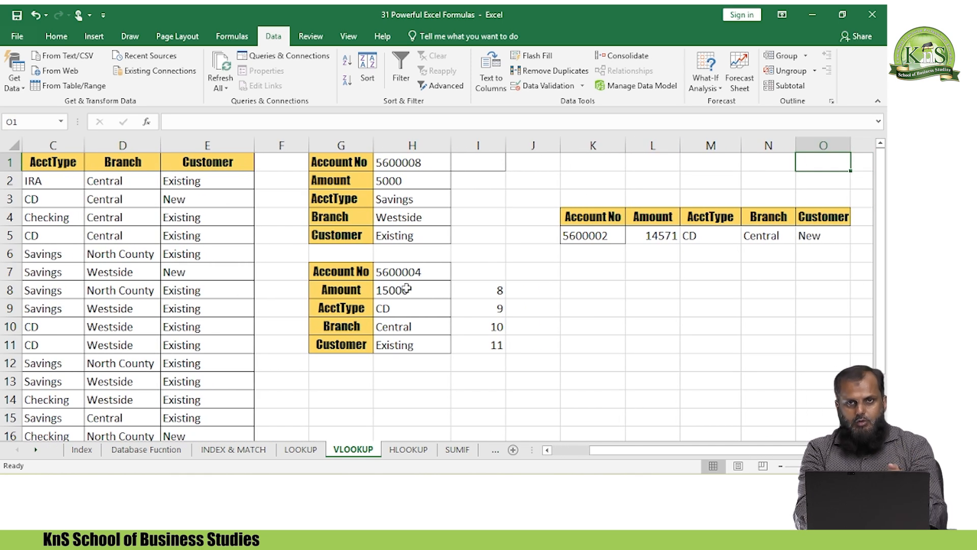
{"action": "key", "text": "Down"}
{"action": "key", "text": "Down"}
{"action": "key", "text": "Down"}
{"action": "key", "text": "Left"}
{"action": "key", "text": "Left"}
{"action": "key", "text": "Left"}
{"action": "key", "text": "Left"}
{"action": "key", "text": "Left"}
{"action": "key", "text": "Left"}
{"action": "key", "text": "Left"}
{"action": "key", "text": "Left"}
{"action": "key", "text": "Left"}
{"action": "key", "text": "Left"}
{"action": "key", "text": "Left"}
{"action": "key", "text": "Left"}
{"action": "key", "text": "Left"}
{"action": "key", "text": "Left"}
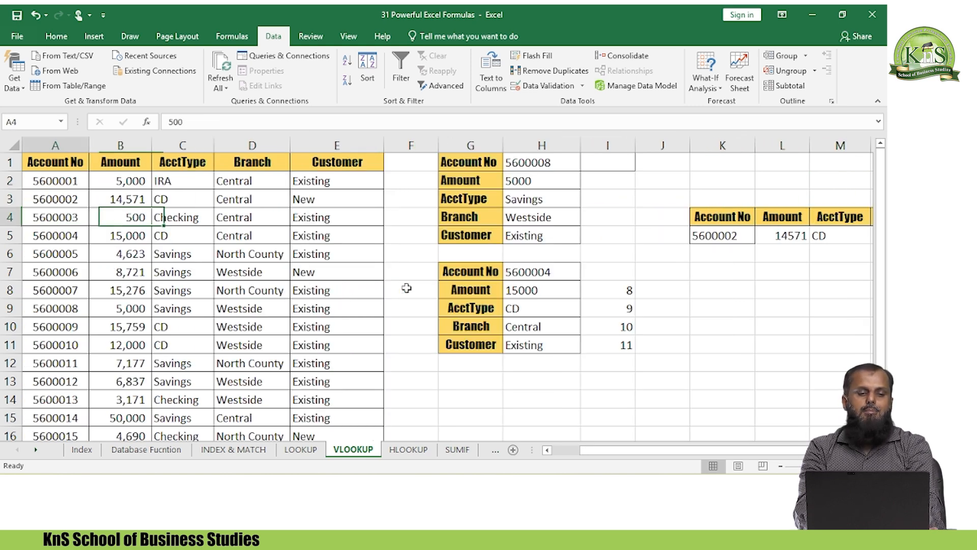
Step: Look along the row 1 headers and across to the Account No header of the horizontal lookup table in K4
{"action": "key", "text": "Up"}
{"action": "key", "text": "Up"}
{"action": "key", "text": "Up"}
{"action": "key", "text": "Right"}
{"action": "key", "text": "Right"}
{"action": "key", "text": "Right"}
{"action": "key", "text": "Right"}
{"action": "key", "text": "Right"}
{"action": "key", "text": "Right"}
{"action": "key", "text": "Right"}
{"action": "key", "text": "Right"}
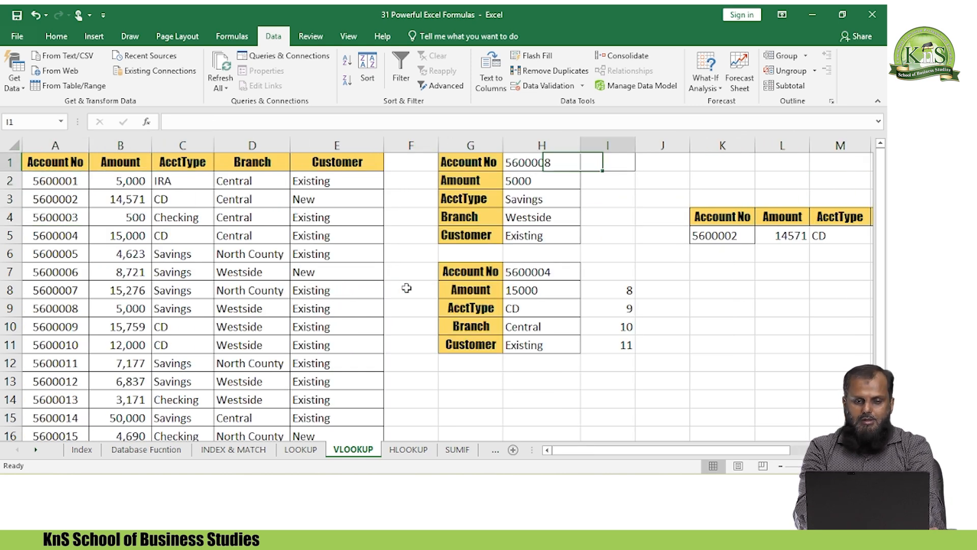
{"action": "key", "text": "Right"}
{"action": "key", "text": "Right"}
{"action": "key", "text": "Right"}
{"action": "key", "text": "Right"}
{"action": "key", "text": "Right"}
{"action": "key", "text": "Down"}
{"action": "key", "text": "Down"}
{"action": "key", "text": "Left"}
{"action": "key", "text": "Left"}
{"action": "key", "text": "Left"}
{"action": "key", "text": "Down"}
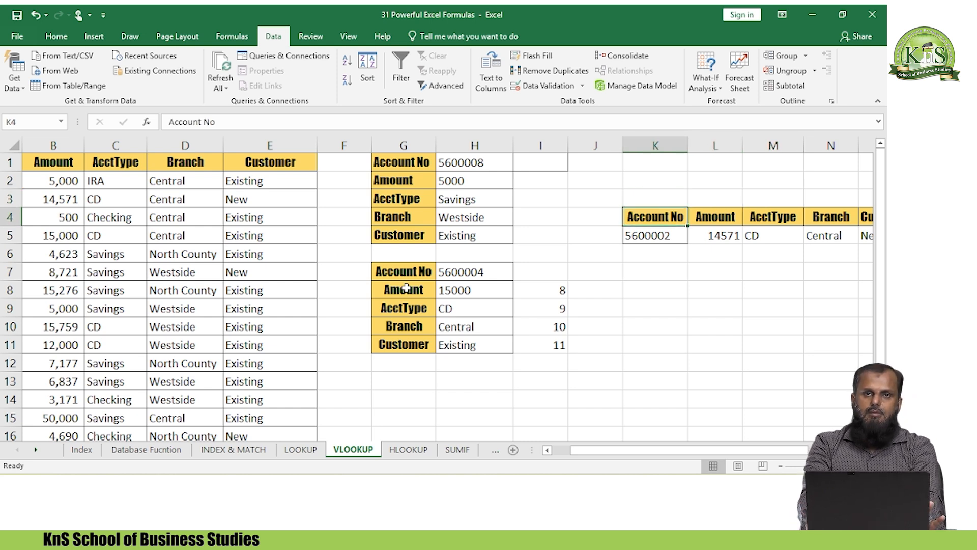
Step: Clear the VLOOKUP formulas from L5:O5 in the horizontal lookup table
{"action": "key", "text": "Right"}
{"action": "key", "text": "Right"}
{"action": "key", "text": "Down"}
{"action": "key", "text": "Down"}
{"action": "key", "text": "Left"}
{"action": "key", "text": "Up"}
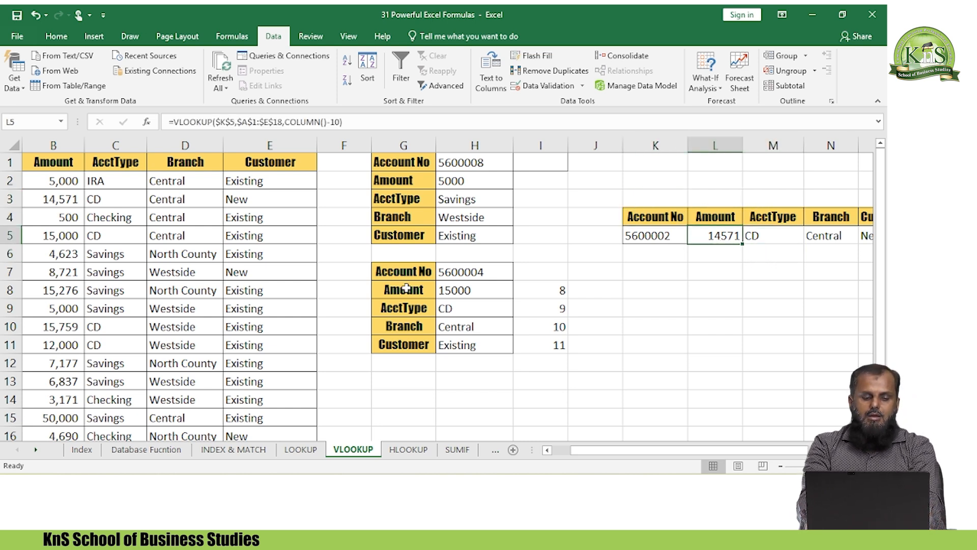
{"action": "key", "text": "shift+Right"}
{"action": "key", "text": "shift+Right"}
{"action": "key", "text": "shift+Right"}
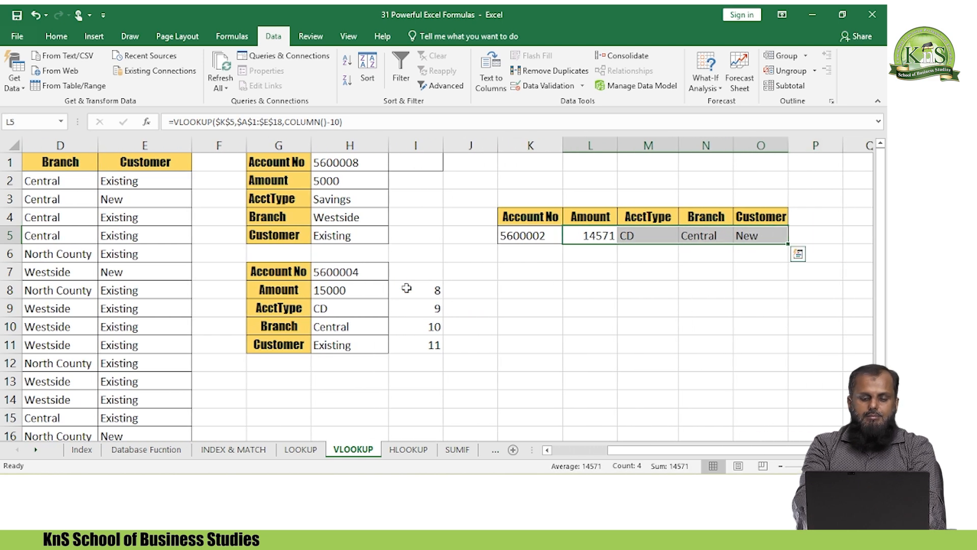
{"action": "key", "text": "Delete"}
{"action": "key", "text": "Left"}
{"action": "key", "text": "Left"}
{"action": "key", "text": "Right"}
{"action": "key", "text": "Right"}
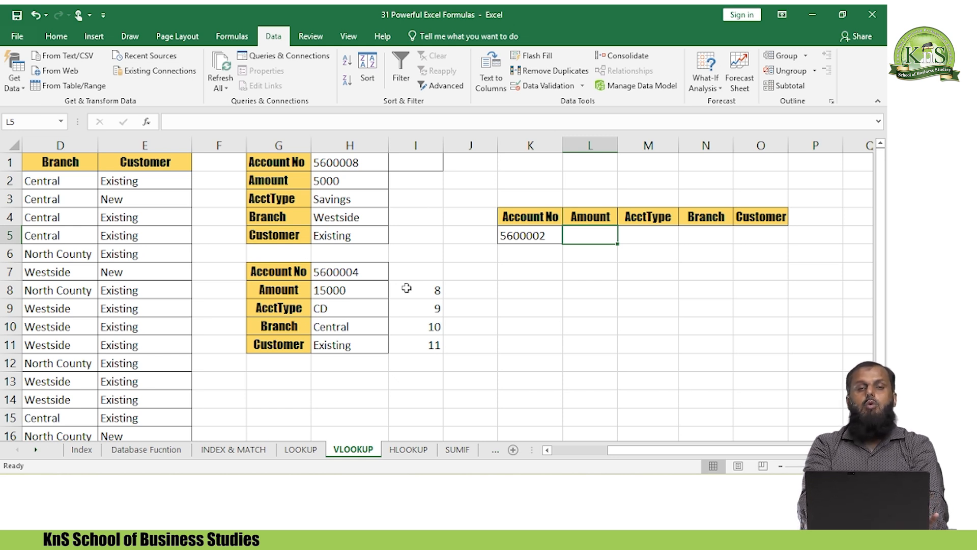
Step: Review the source table's headers in row 1 and compare them with the horizontal lookup headers starting at K4
{"action": "key", "text": "Left"}
{"action": "key", "text": "Left"}
{"action": "key", "text": "Left"}
{"action": "key", "text": "Left"}
{"action": "key", "text": "Left"}
{"action": "key", "text": "Left"}
{"action": "key", "text": "Left"}
{"action": "key", "text": "Left"}
{"action": "key", "text": "Left"}
{"action": "key", "text": "Left"}
{"action": "key", "text": "Left"}
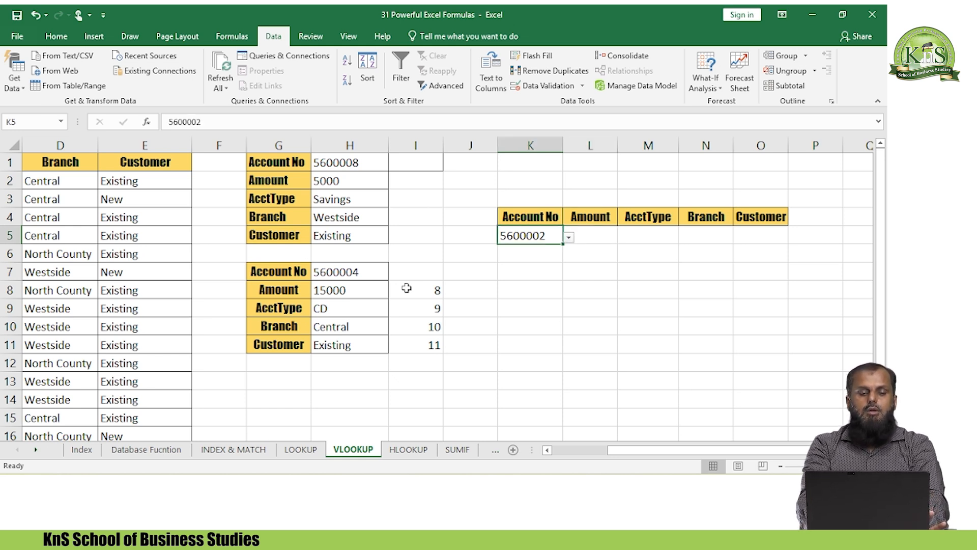
{"action": "key", "text": "Up"}
{"action": "key", "text": "Up"}
{"action": "key", "text": "Up"}
{"action": "key", "text": "Up"}
{"action": "key", "text": "Right"}
{"action": "key", "text": "Right"}
{"action": "key", "text": "Right"}
{"action": "key", "text": "Right"}
{"action": "key", "text": "Right"}
{"action": "key", "text": "Right"}
{"action": "key", "text": "Right"}
{"action": "key", "text": "Right"}
{"action": "key", "text": "Right"}
{"action": "key", "text": "Right"}
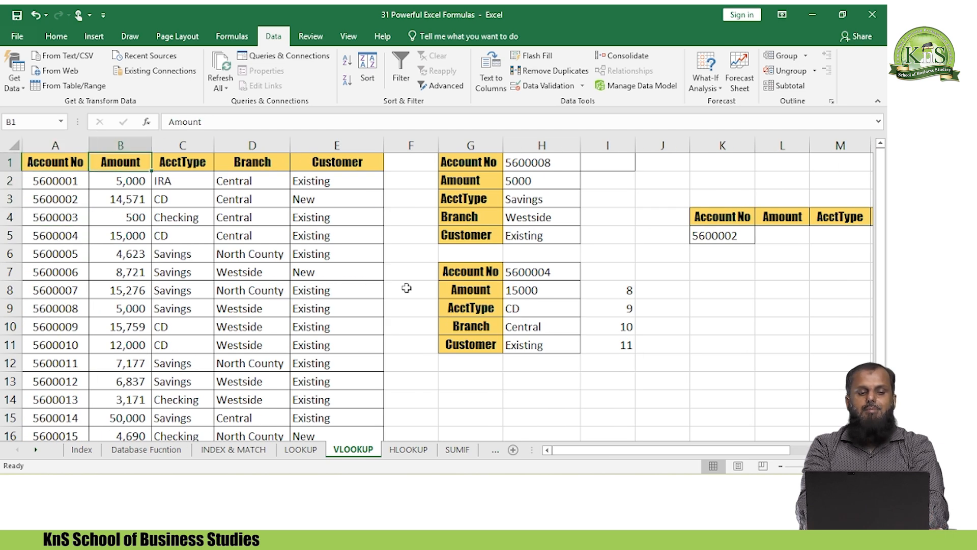
{"action": "key", "text": "Down"}
{"action": "key", "text": "Down"}
{"action": "key", "text": "Down"}
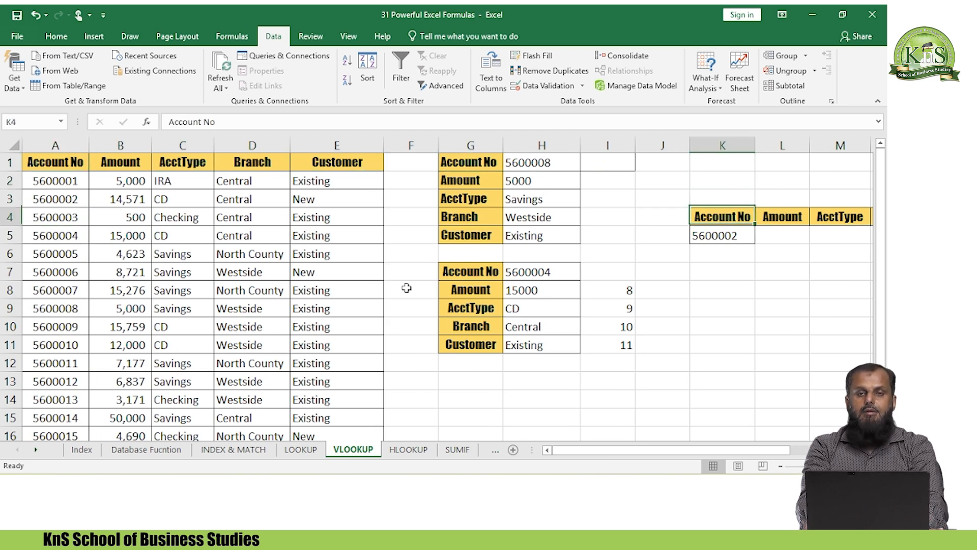
Step: Examine the vertical lookup block from H1 against the horizontal lookup headers in row 4, out to column P
{"action": "key", "text": "Right"}
{"action": "key", "text": "Left"}
{"action": "key", "text": "Left"}
{"action": "key", "text": "Left"}
{"action": "key", "text": "Left"}
{"action": "key", "text": "Left"}
{"action": "key", "text": "Left"}
{"action": "key", "text": "Left"}
{"action": "key", "text": "Up"}
{"action": "key", "text": "Up"}
{"action": "key", "text": "Up"}
{"action": "key", "text": "Left"}
{"action": "key", "text": "Down"}
{"action": "key", "text": "Down"}
{"action": "key", "text": "Right"}
{"action": "key", "text": "Right"}
{"action": "key", "text": "Right"}
{"action": "key", "text": "Up"}
{"action": "key", "text": "Up"}
{"action": "key", "text": "Right"}
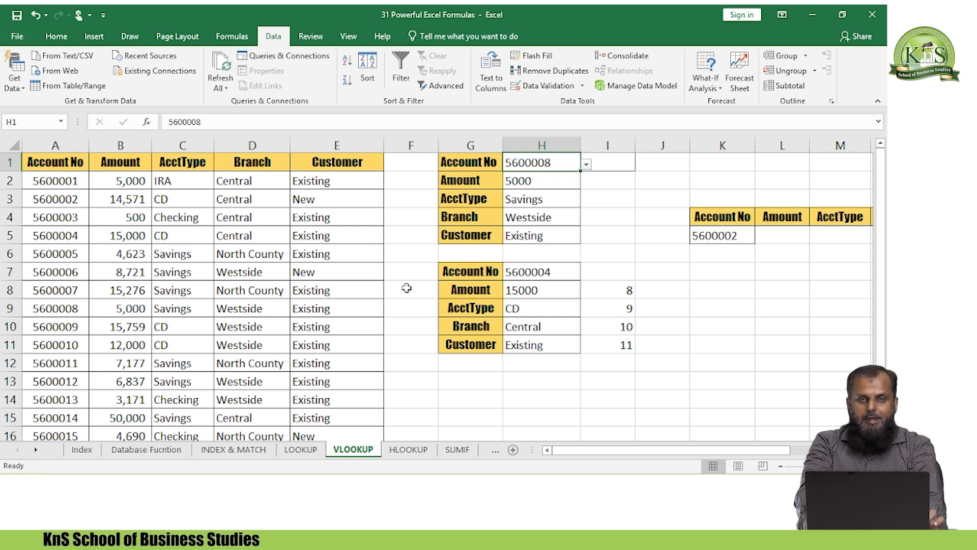
{"action": "key", "text": "Right"}
{"action": "key", "text": "Right"}
{"action": "key", "text": "Right"}
{"action": "key", "text": "Right"}
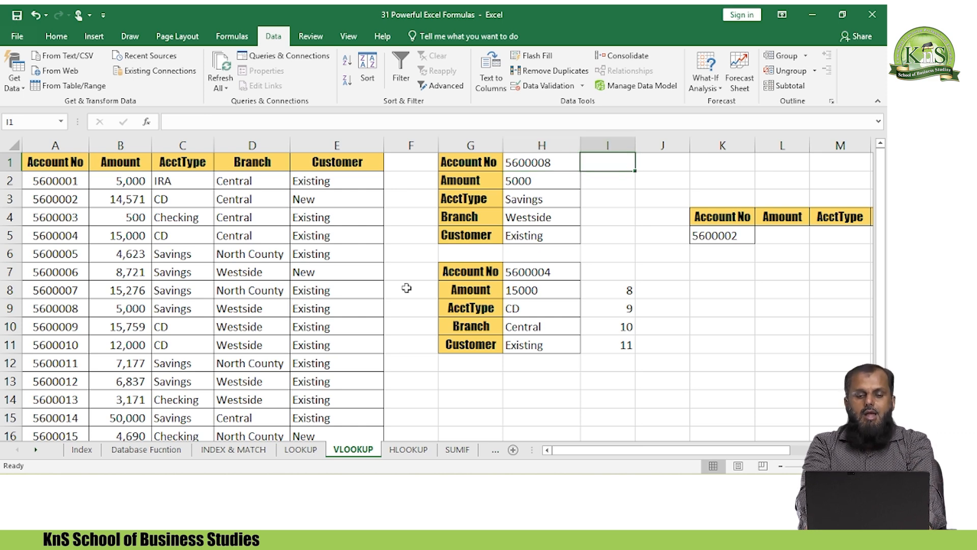
{"action": "key", "text": "Down"}
{"action": "key", "text": "Down"}
{"action": "key", "text": "Down"}
{"action": "key", "text": "Right"}
{"action": "key", "text": "Right"}
{"action": "key", "text": "Right"}
{"action": "key", "text": "Right"}
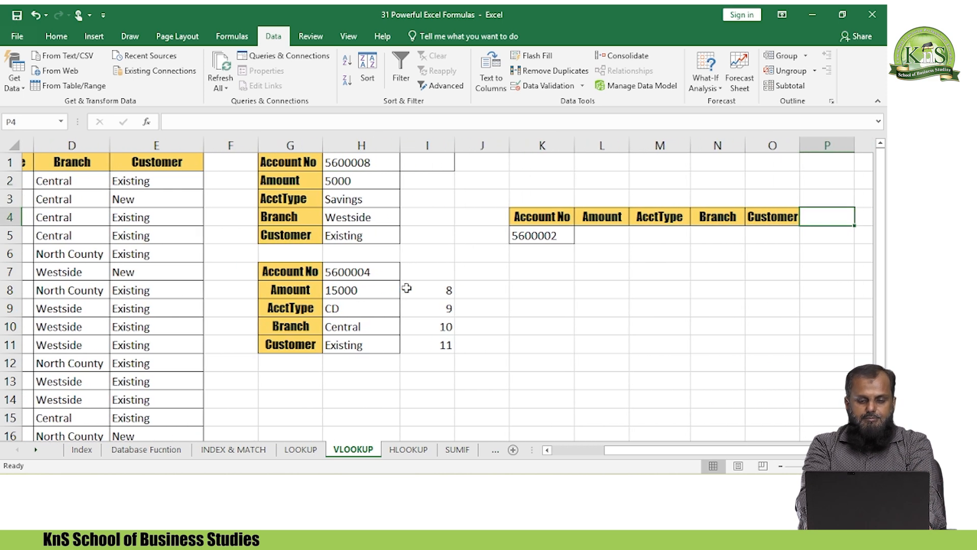
Step: Start a VLOOKUP formula in L5 under Amount, with K5 as the lookup value
{"action": "key", "text": "Left"}
{"action": "key", "text": "Left"}
{"action": "key", "text": "Left"}
{"action": "key", "text": "Left"}
{"action": "key", "text": "Left"}
{"action": "key", "text": "Down"}
{"action": "key", "text": "Right"}
{"action": "key", "text": "Up"}
{"action": "key", "text": "Down"}
{"action": "type", "text": "=vl"}
{"action": "key", "text": "Tab"}
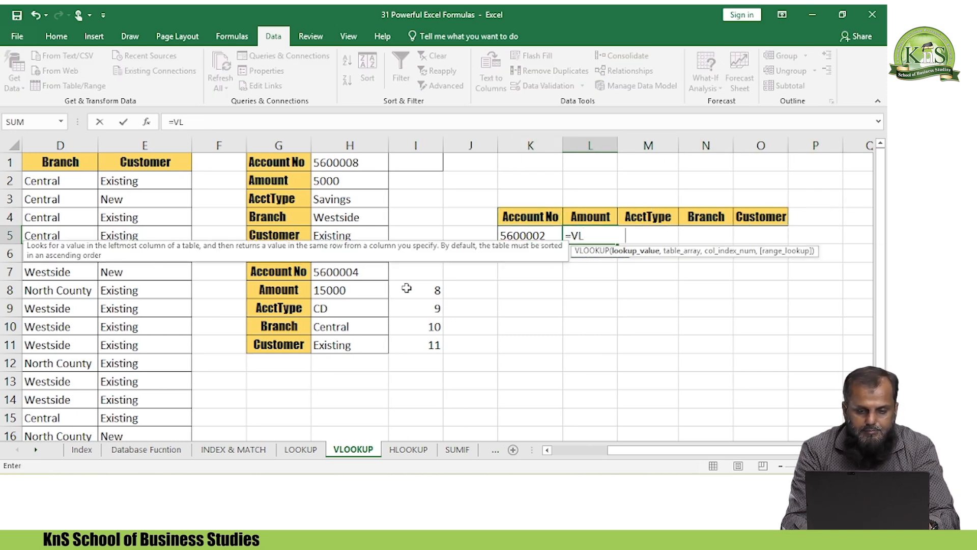
{"action": "key", "text": "Left"}
{"action": "key", "text": "Left"}
{"action": "key", "text": "Right"}
{"action": "type", "text": ","}
Step: Complete the L5 VLOOKUP with table array A1:E18, column index 2 and range lookup 0
{"action": "key", "text": "ctrl+Left"}
{"action": "key", "text": "ctrl+Left"}
{"action": "key", "text": "ctrl+Left"}
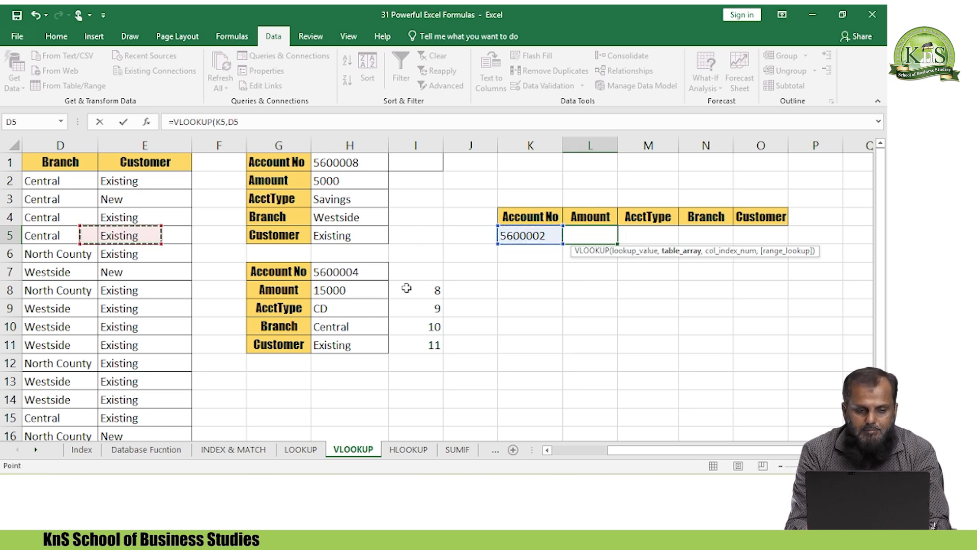
{"action": "key", "text": "Up"}
{"action": "key", "text": "ctrl+Up"}
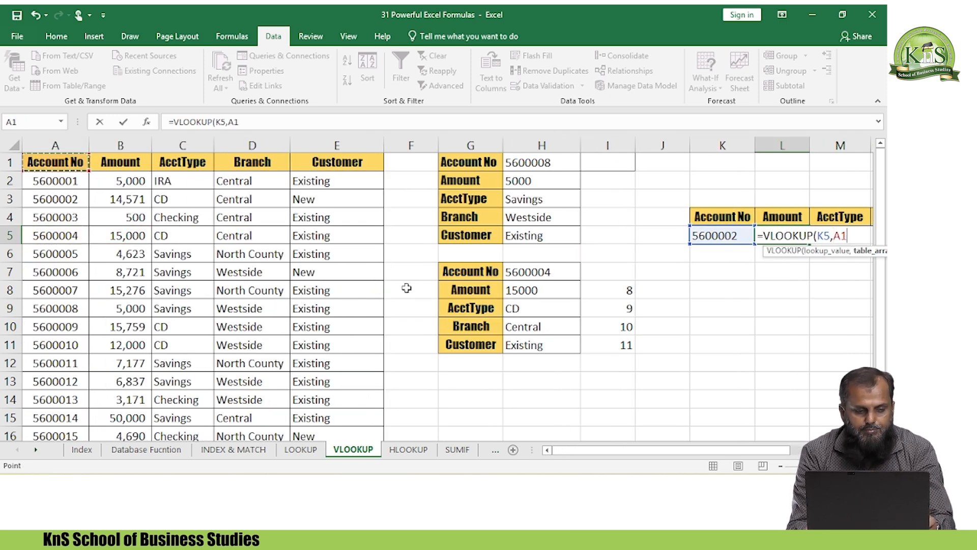
{"action": "key", "text": "ctrl+shift+Right"}
{"action": "key", "text": "ctrl+shift+Down"}
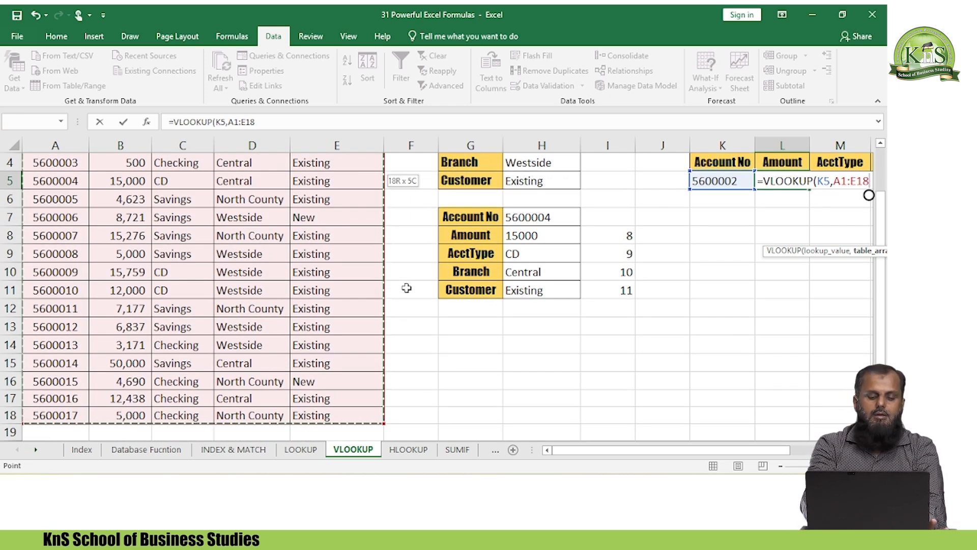
{"action": "type", "text": ","}
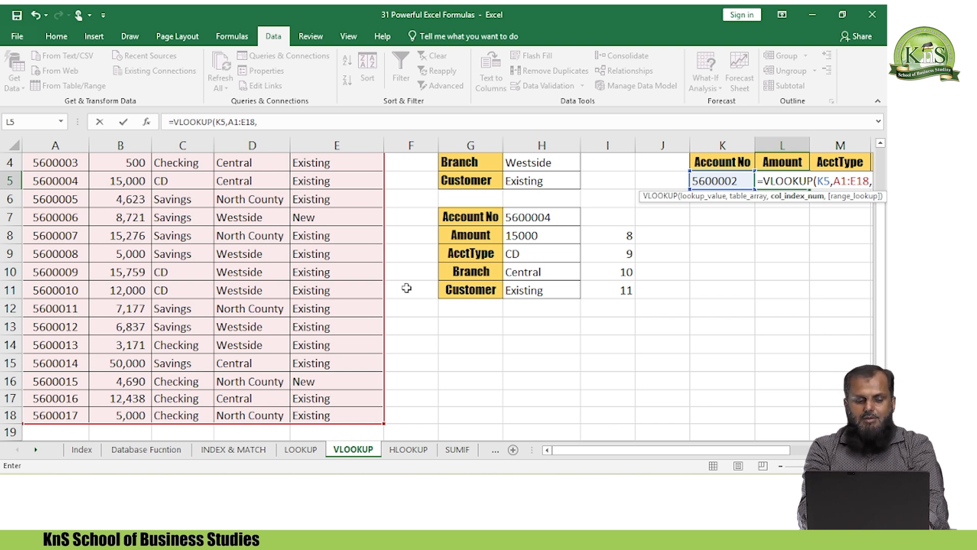
{"action": "type", "text": "2"}
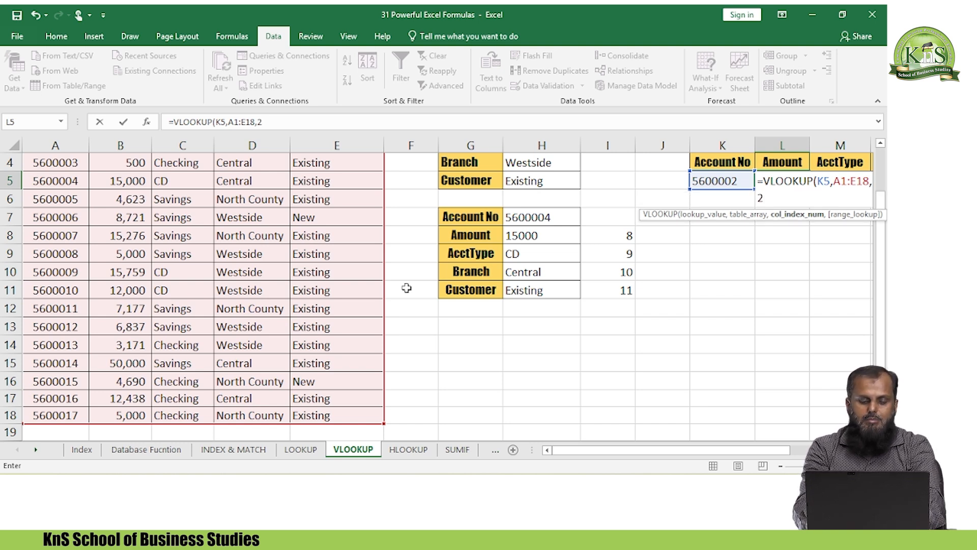
{"action": "type", "text": ","}
{"action": "key", "text": "Return"}
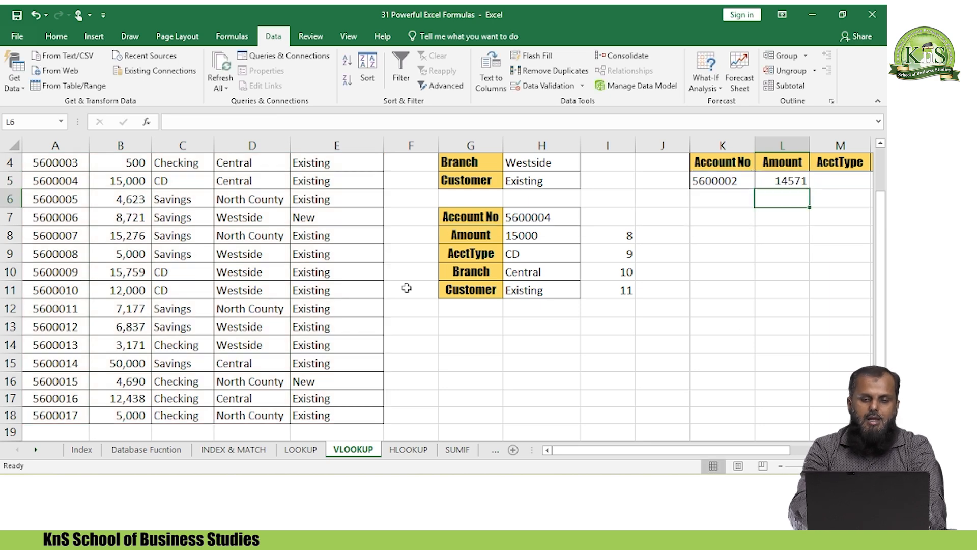
Step: Check the remaining headers of the horizontal lookup table, from Customer in O4 back to Amount in L4
{"action": "key", "text": "Right"}
{"action": "key", "text": "Right"}
{"action": "key", "text": "Right"}
{"action": "key", "text": "Up"}
{"action": "key", "text": "Up"}
{"action": "key", "text": "Up"}
{"action": "key", "text": "Up"}
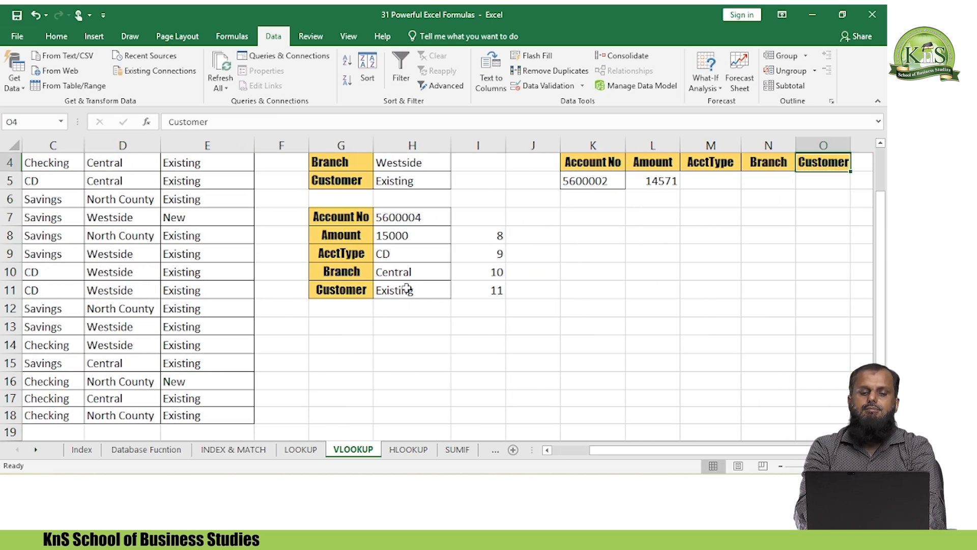
{"action": "key", "text": "Down"}
{"action": "key", "text": "Down"}
{"action": "key", "text": "Left"}
{"action": "key", "text": "Left"}
{"action": "key", "text": "Left"}
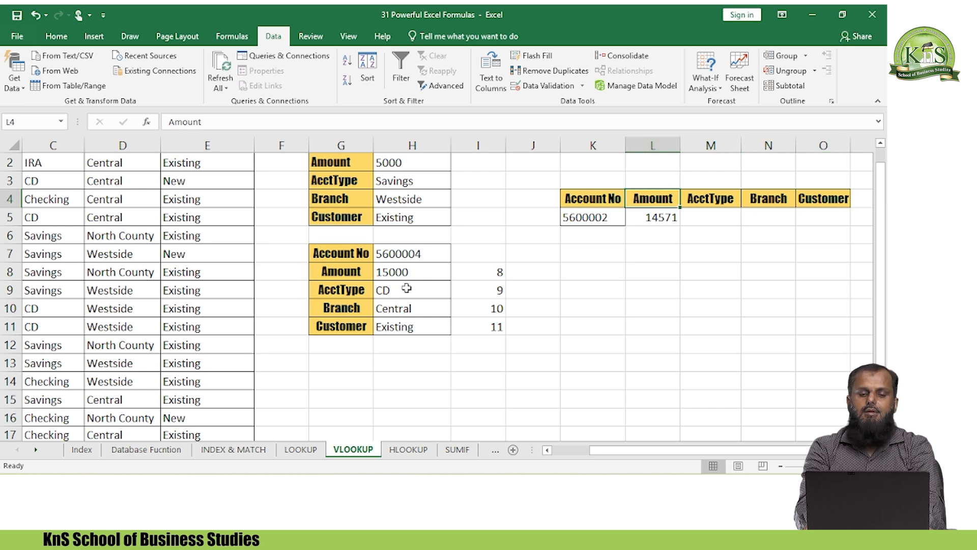
Step: Make the lookup value and table range in L5's VLOOKUP absolute, as $K$5 and $A$1:$E$18
{"action": "key", "text": "Down"}
{"action": "key", "text": "F2"}
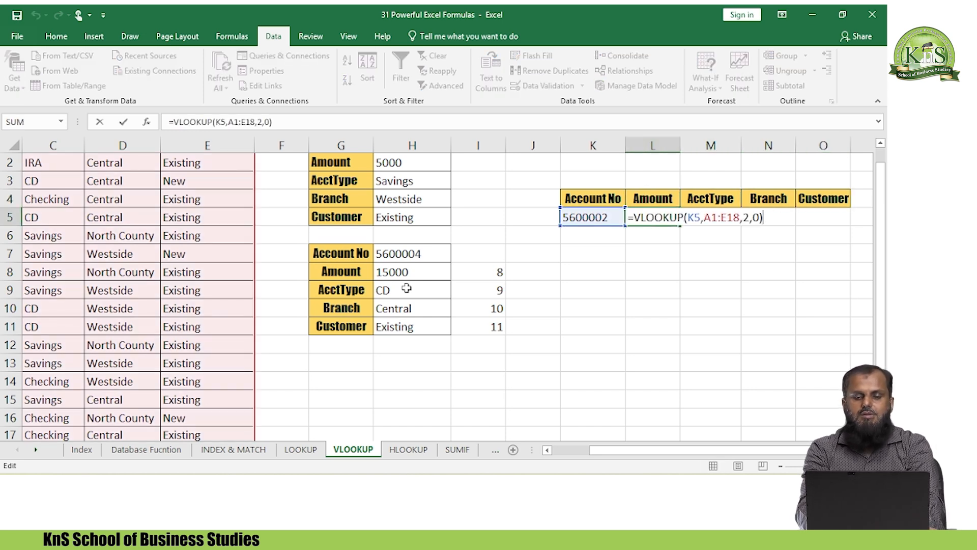
{"action": "left_click", "coordinate": [698, 214]}
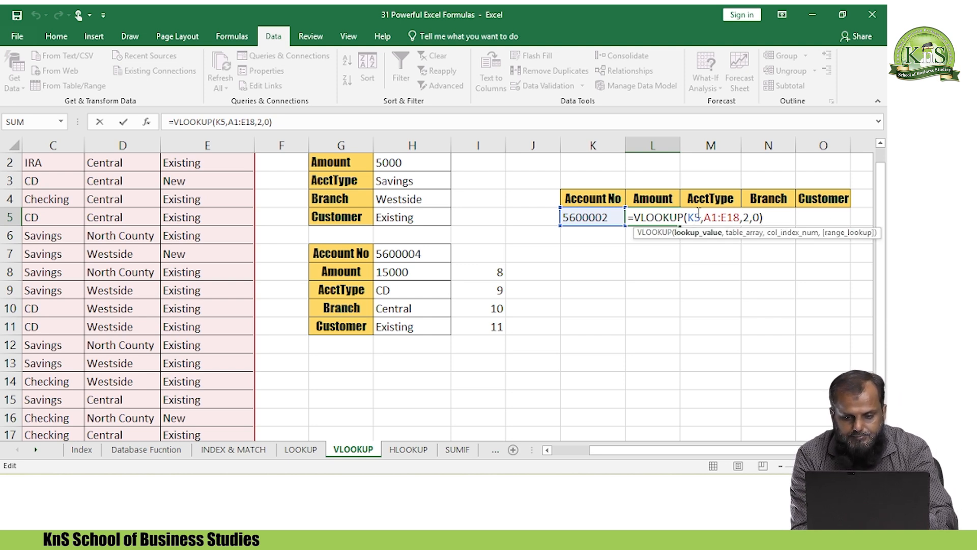
{"action": "key", "text": "F4"}
{"action": "left_click", "coordinate": [733, 216]}
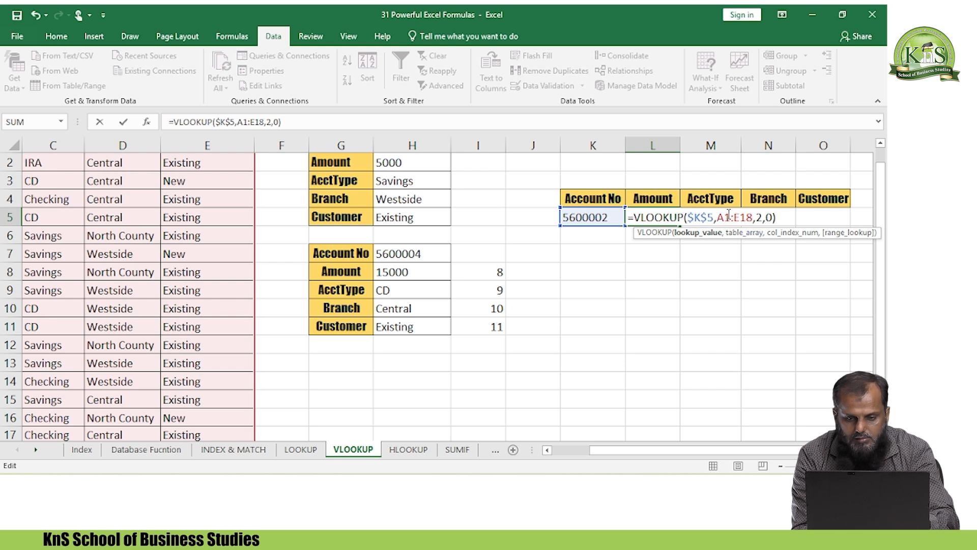
{"action": "key", "text": "F4"}
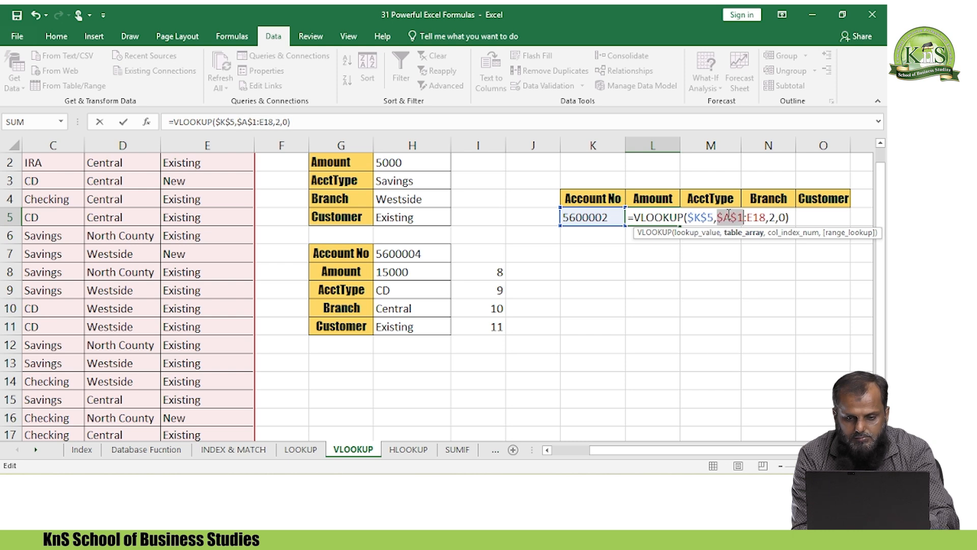
{"action": "left_click", "coordinate": [760, 216]}
{"action": "key", "text": "F4"}
{"action": "key", "text": "Return"}
{"action": "key", "text": "Up"}
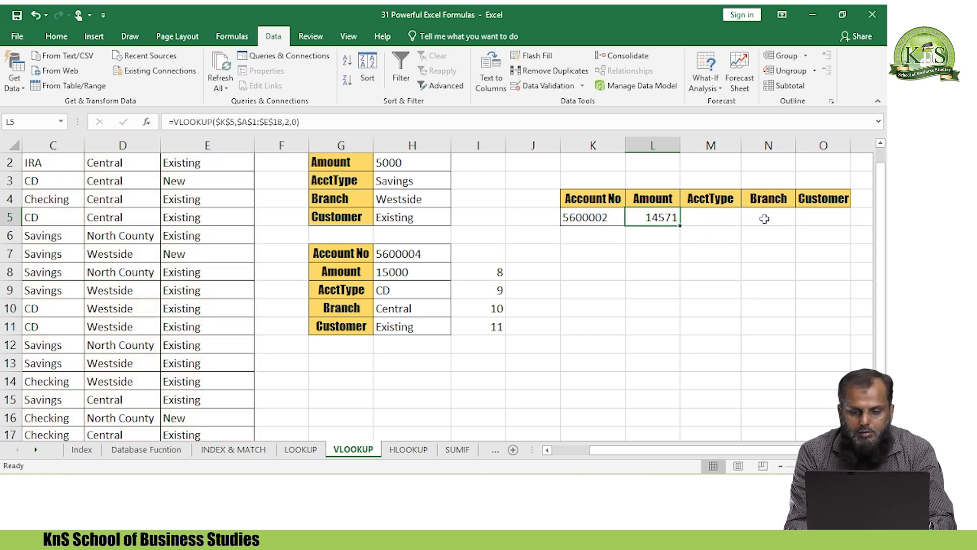
Step: Fill the L5 VLOOKUP formula across to O5
{"action": "key", "text": "shift+Right"}
{"action": "key", "text": "shift+Right"}
{"action": "key", "text": "shift+Right"}
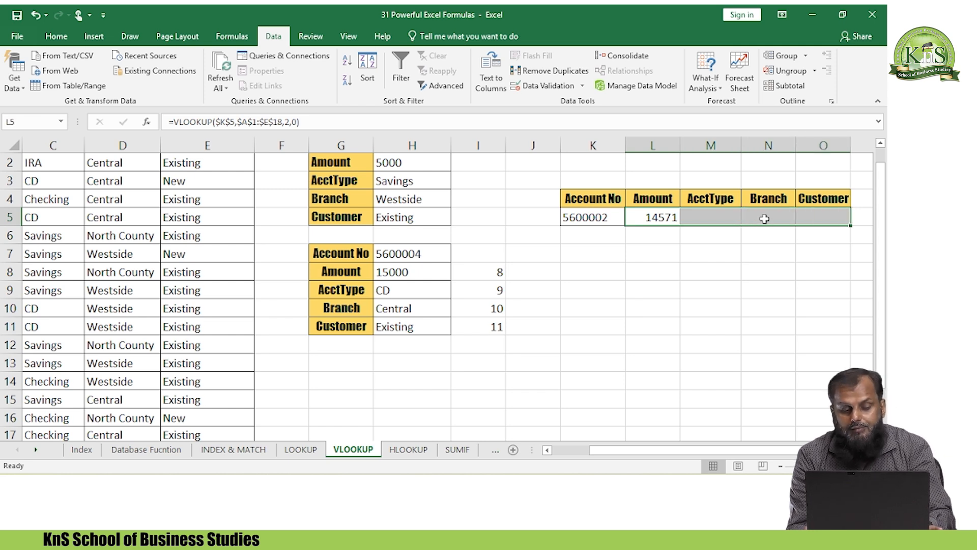
{"action": "key", "text": "ctrl+r"}
{"action": "key", "text": "ctrl+q"}
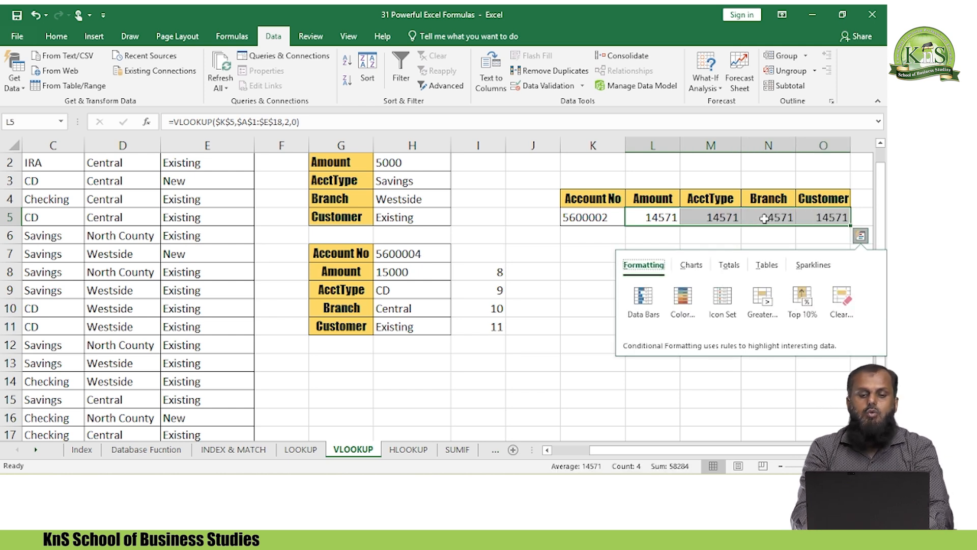
{"action": "key", "text": "Escape"}
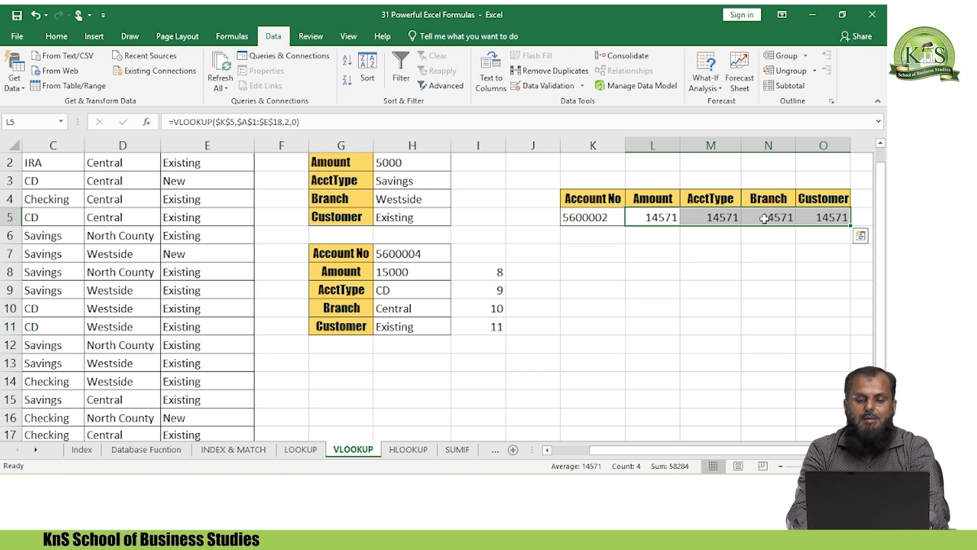
Step: Set the column index in M5's VLOOKUP to 3 for the AcctType
{"action": "key", "text": "Down"}
{"action": "key", "text": "Up"}
{"action": "key", "text": "Right"}
{"action": "key", "text": "F2"}
{"action": "key", "text": "Left"}
{"action": "key", "text": "Left"}
{"action": "key", "text": "Left"}
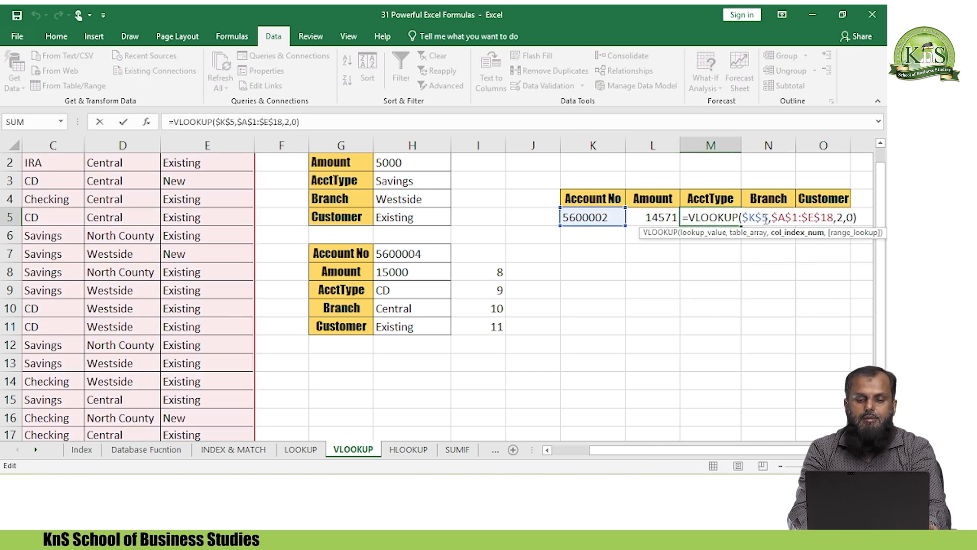
{"action": "key", "text": "BackSpace"}
{"action": "type", "text": "3"}
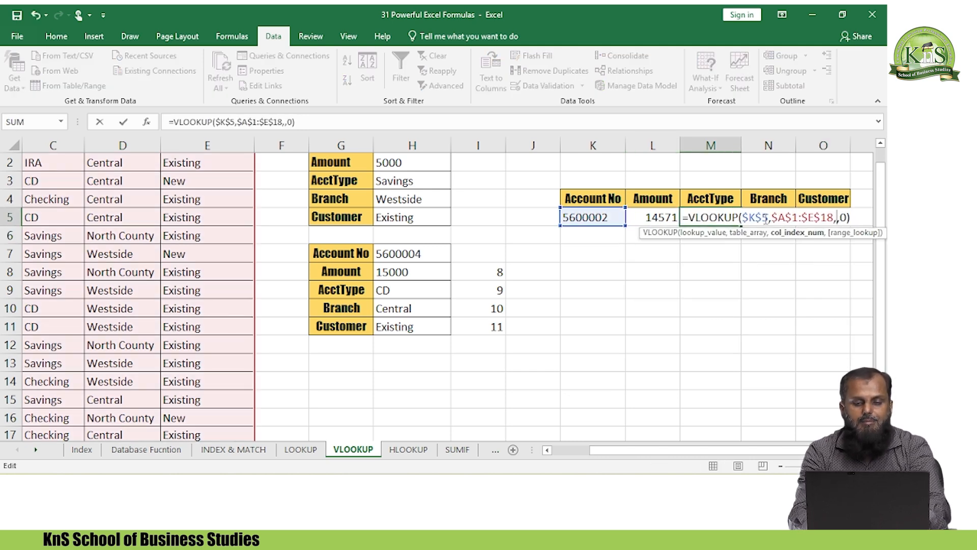
{"action": "key", "text": "Return"}
Step: Change the column index in N5's VLOOKUP to return the Branch column
{"action": "key", "text": "Up"}
{"action": "key", "text": "Right"}
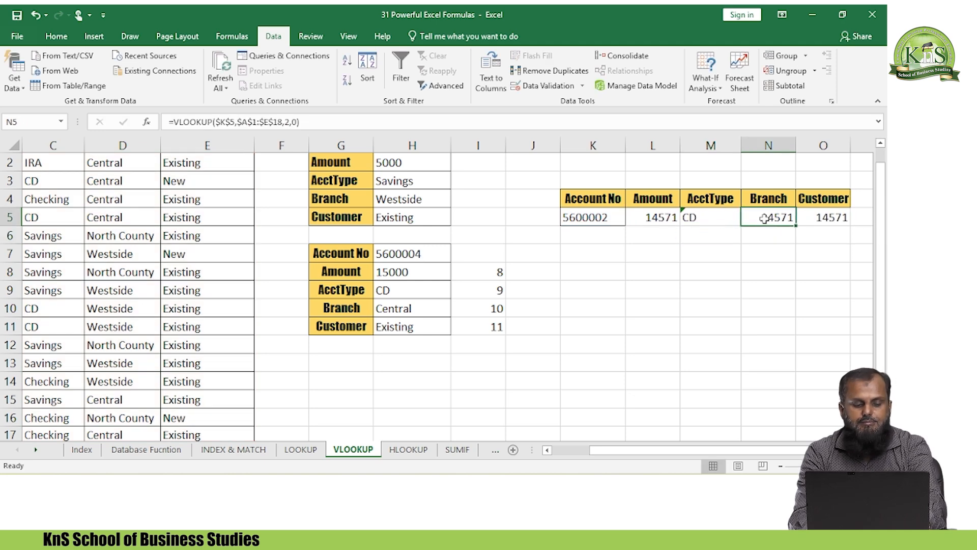
{"action": "key", "text": "F2"}
{"action": "key", "text": "Left"}
{"action": "key", "text": "Left"}
{"action": "key", "text": "Left"}
{"action": "key", "text": "BackSpace"}
{"action": "type", "text": "3"}
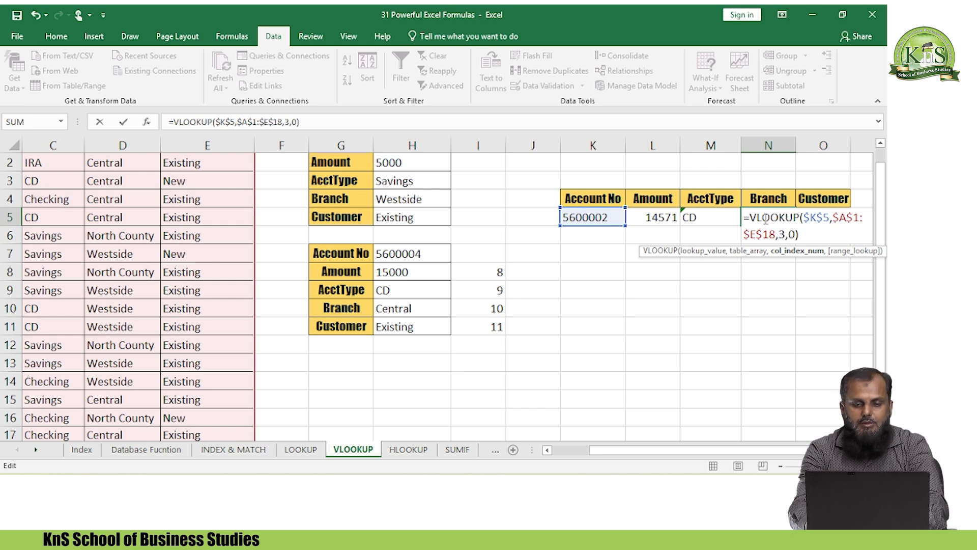
{"action": "key", "text": "Return"}
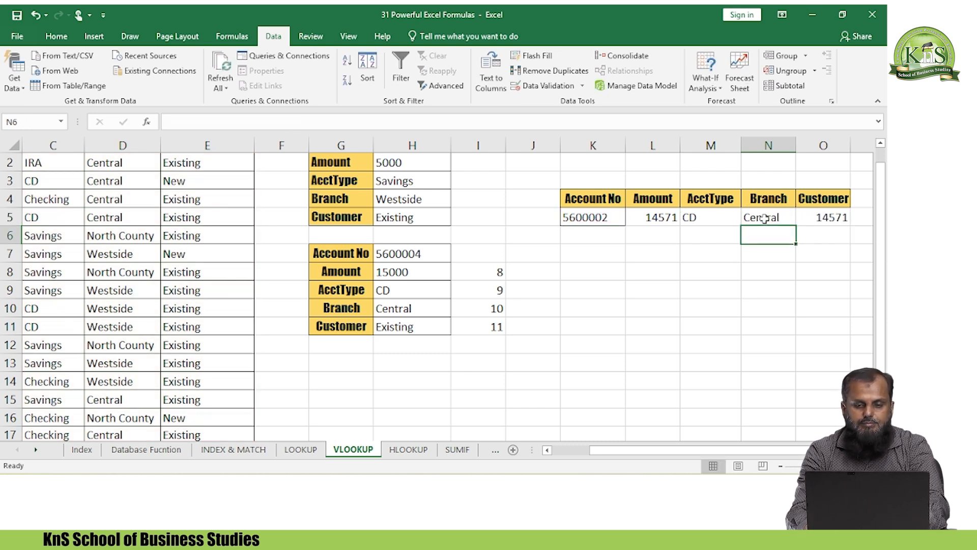
Step: Set the column index in O5's VLOOKUP to 5 for the Customer
{"action": "key", "text": "Up"}
{"action": "key", "text": "Right"}
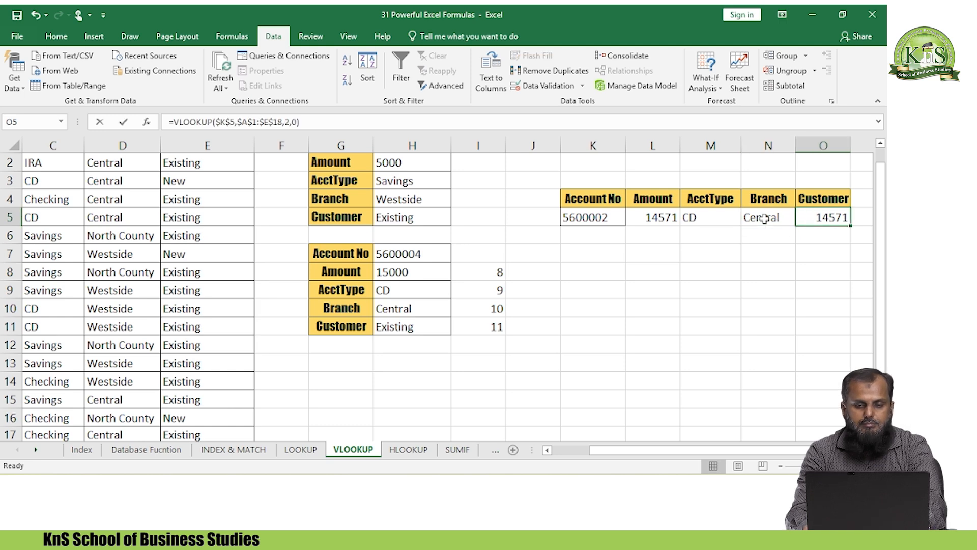
{"action": "key", "text": "F2"}
{"action": "key", "text": "Left"}
{"action": "key", "text": "Left"}
{"action": "key", "text": "Left"}
{"action": "key", "text": "BackSpace"}
{"action": "type", "text": "5"}
{"action": "key", "text": "Return"}
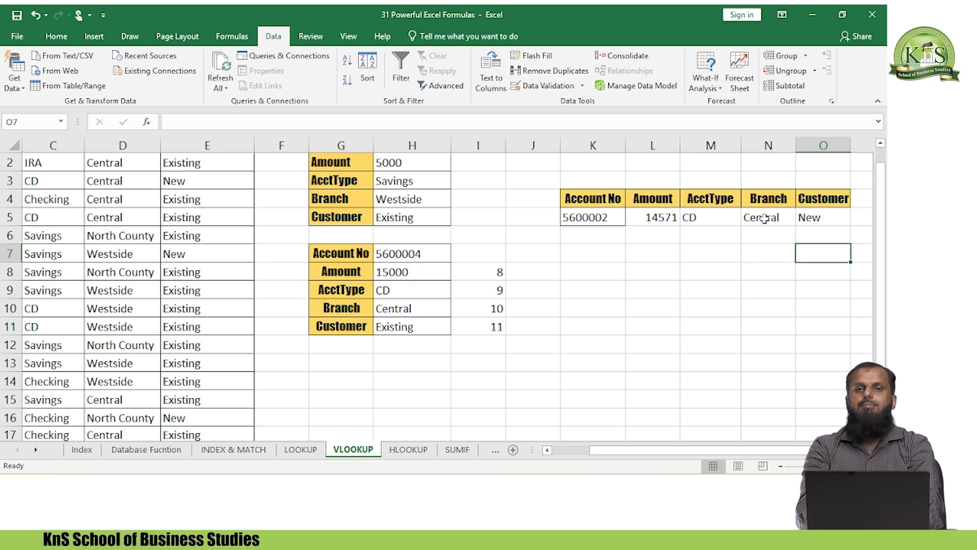
Step: Enter the formula =COLUMN() in L3, above the Amount header
{"action": "key", "text": "Left"}
{"action": "key", "text": "Left"}
{"action": "key", "text": "Up"}
{"action": "key", "text": "Left"}
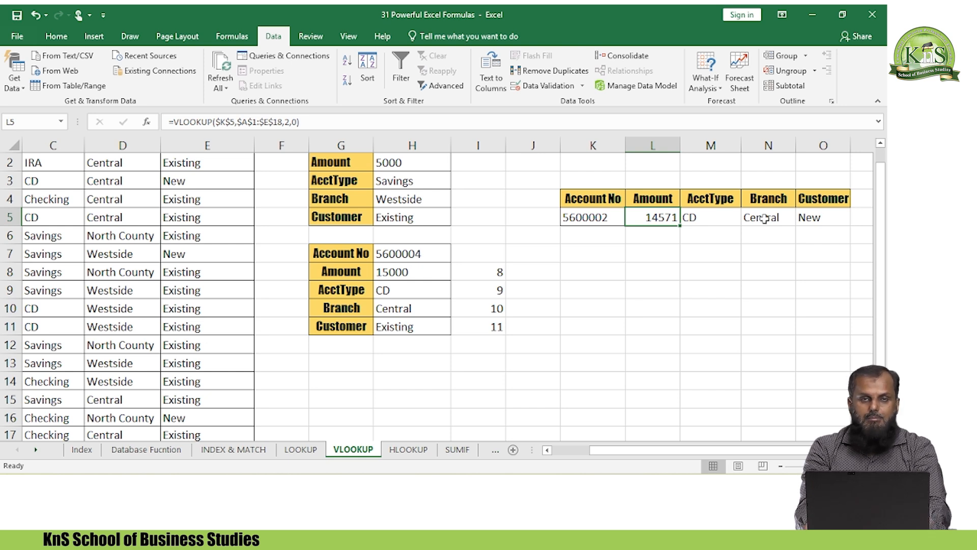
{"action": "key", "text": "Up"}
{"action": "key", "text": "Up"}
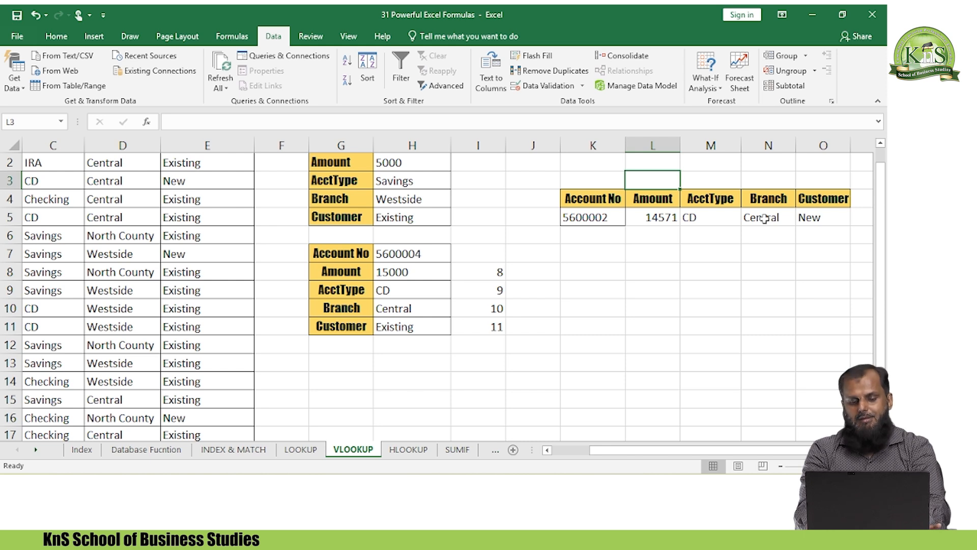
{"action": "type", "text": "=CO"}
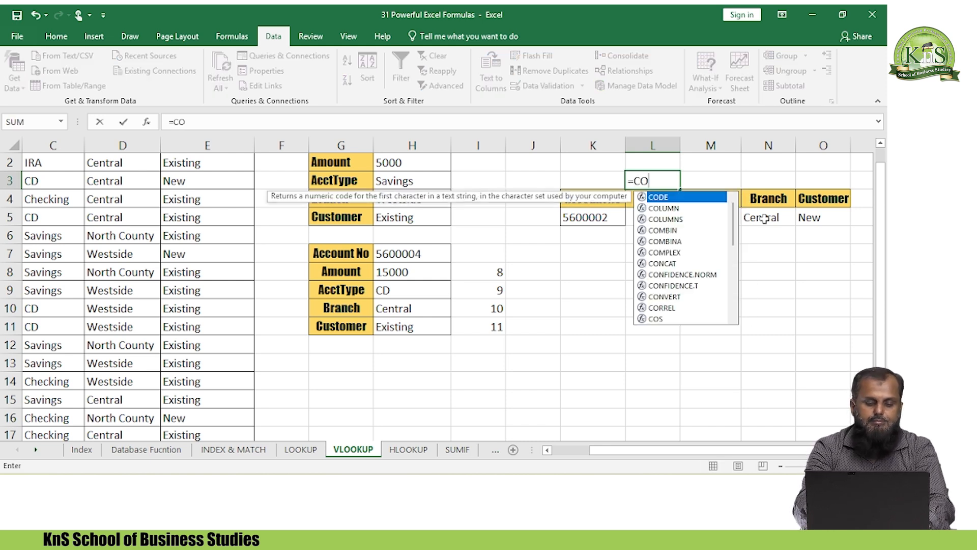
{"action": "type", "text": "LUMN("}
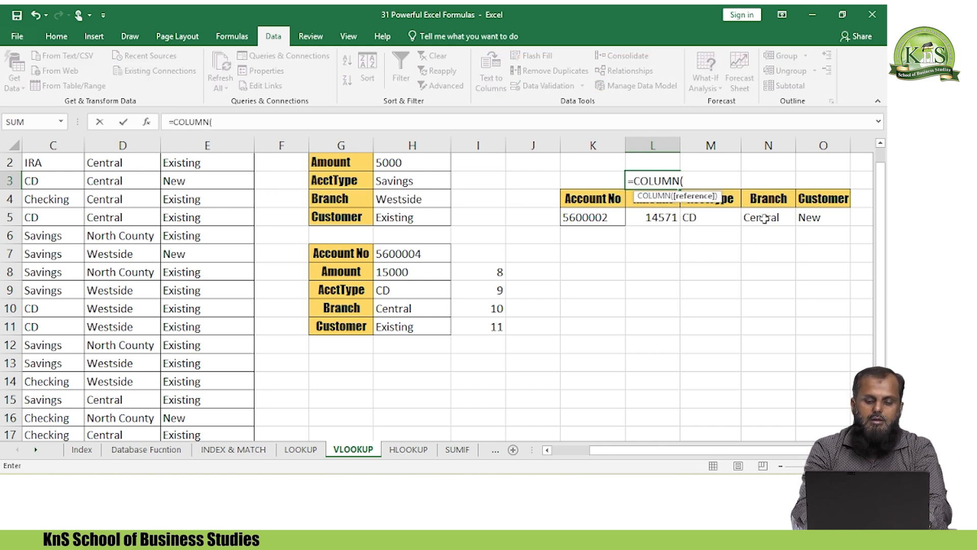
{"action": "type", "text": ")"}
{"action": "key", "text": "Return"}
Step: Fill the L3 COLUMN formula across to O3
{"action": "key", "text": "Up"}
{"action": "key", "text": "shift+Right"}
{"action": "key", "text": "shift+Right"}
{"action": "key", "text": "shift+Right"}
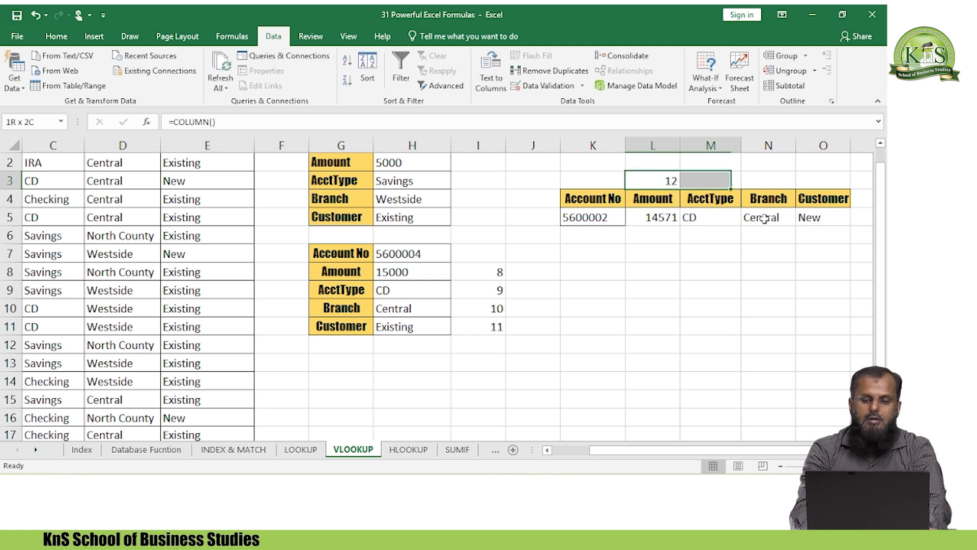
{"action": "key", "text": "ctrl+r"}
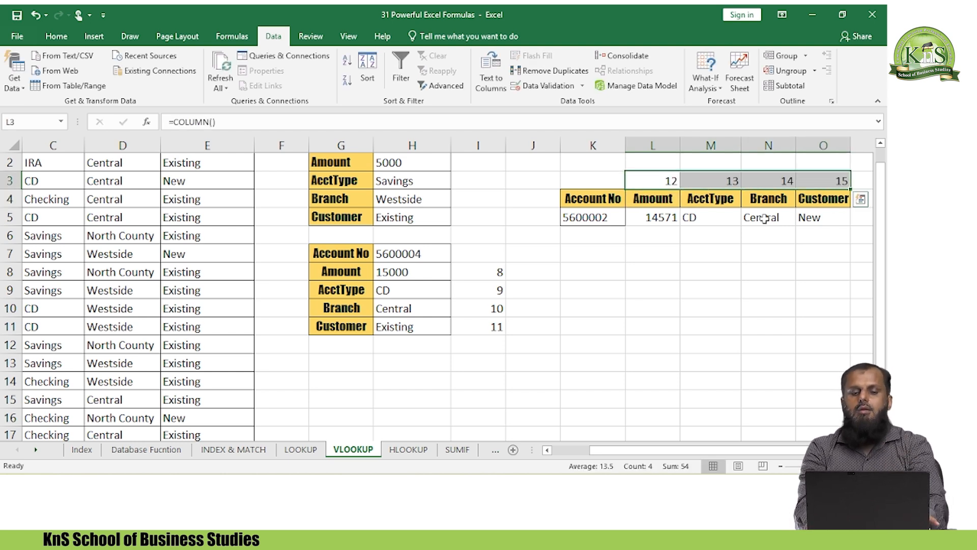
Step: Examine the column numbers returned in L3:O3 above the horizontal lookup table
{"action": "key", "text": "Down"}
{"action": "key", "text": "Up"}
{"action": "key", "text": "Right"}
{"action": "key", "text": "Right"}
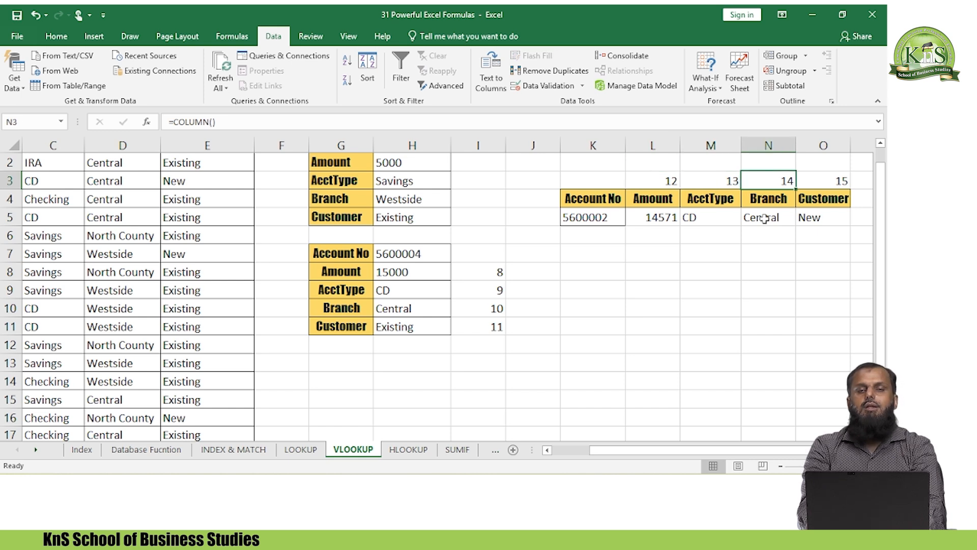
{"action": "key", "text": "Right"}
{"action": "key", "text": "Left"}
{"action": "key", "text": "Left"}
{"action": "key", "text": "Left"}
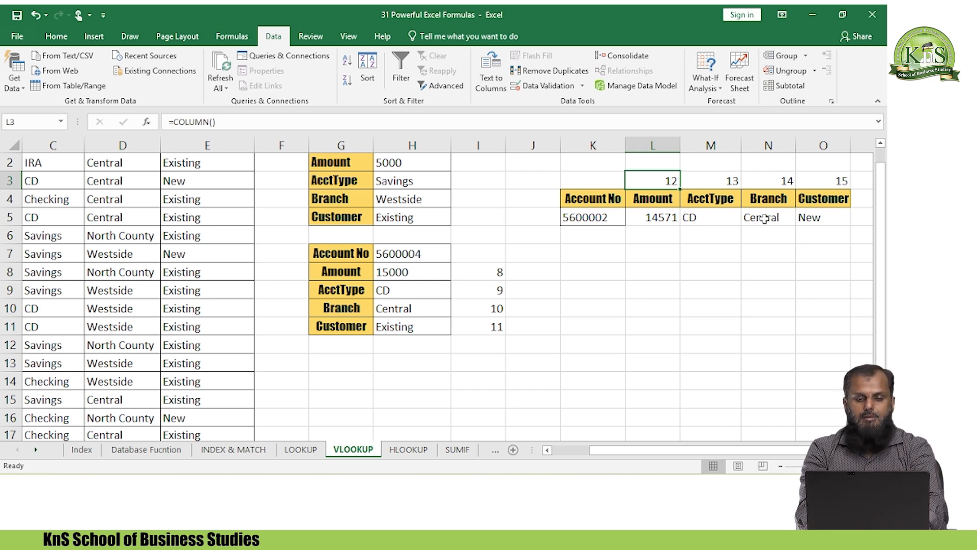
Step: Clear the VLOOKUP formulas from M5:O5
{"action": "key", "text": "Down"}
{"action": "key", "text": "Down"}
{"action": "key", "text": "shift+Right"}
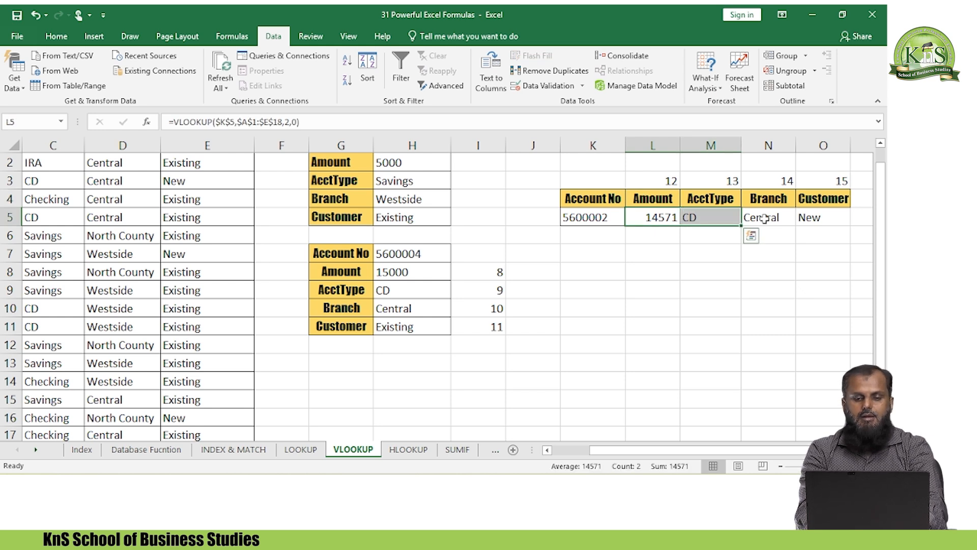
{"action": "key", "text": "Right"}
{"action": "key", "text": "shift+Right"}
{"action": "key", "text": "shift+Right"}
{"action": "key", "text": "Delete"}
Step: Replace the column index in L5's VLOOKUP with COLUMN()-10
{"action": "key", "text": "Left"}
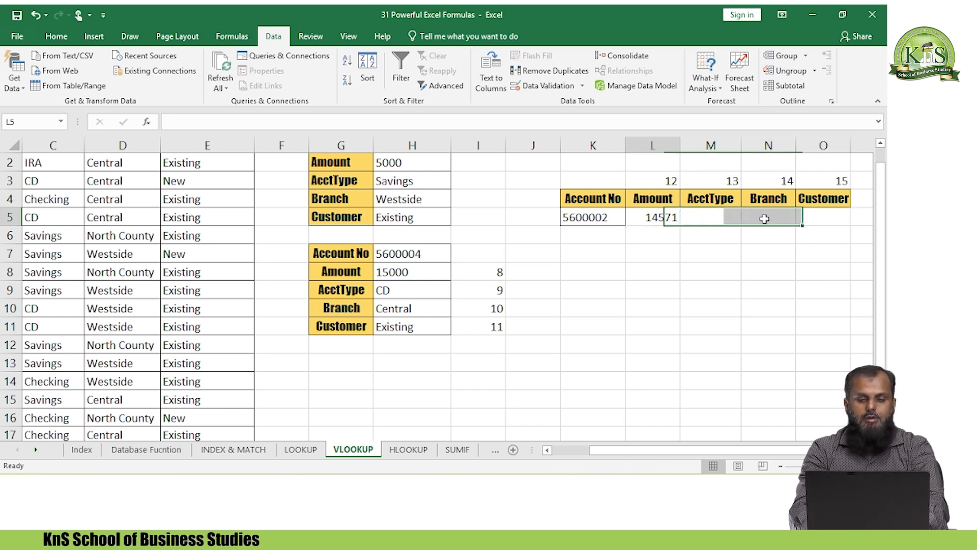
{"action": "key", "text": "F2"}
{"action": "key", "text": "Left"}
{"action": "key", "text": "BackSpace"}
{"action": "type", "text": "COLUMN("}
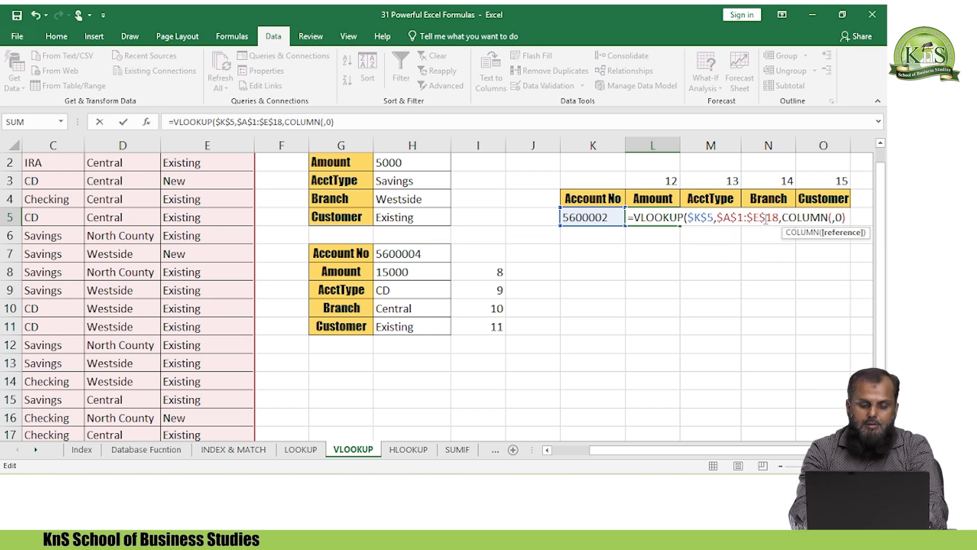
{"action": "type", "text": ")-10"}
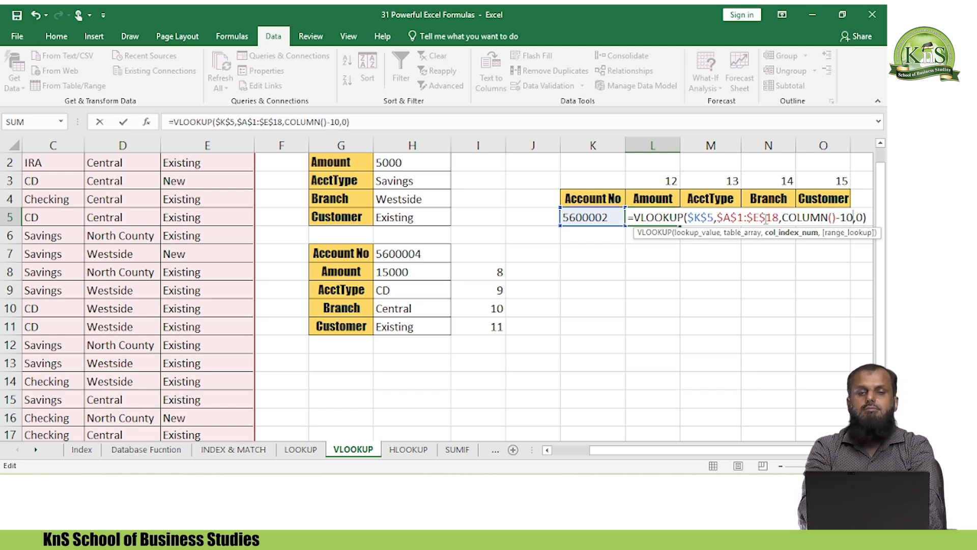
{"action": "key", "text": "Return"}
Step: Fill the L5 VLOOKUP with its COLUMN()-10 index across to O5
{"action": "key", "text": "Up"}
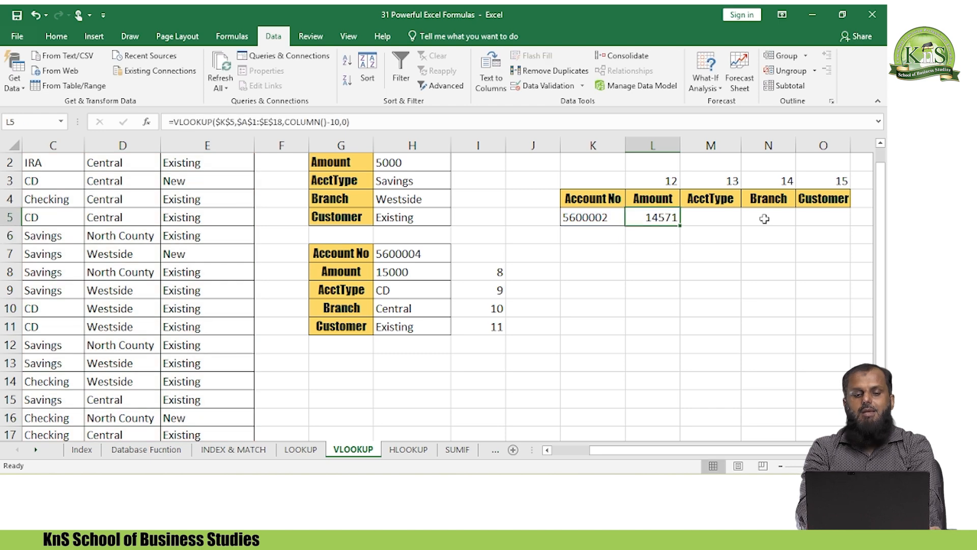
{"action": "key", "text": "ctrl+Right"}
{"action": "left_click", "coordinate": [765, 218]}
{"action": "key", "text": "ctrl+Left"}
{"action": "key", "text": "ctrl+Left"}
{"action": "key", "text": "ctrl+Left"}
{"action": "key", "text": "ctrl+Left"}
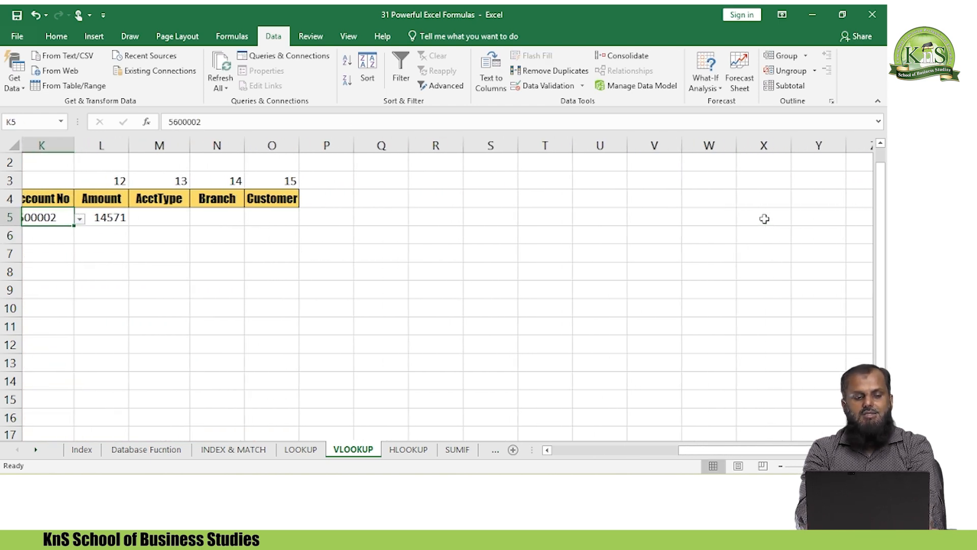
{"action": "key", "text": "ctrl+Left"}
{"action": "key", "text": "Right"}
{"action": "key", "text": "Right"}
{"action": "key", "text": "Right"}
{"action": "key", "text": "Right"}
{"action": "key", "text": "Right"}
{"action": "key", "text": "Right"}
{"action": "key", "text": "Right"}
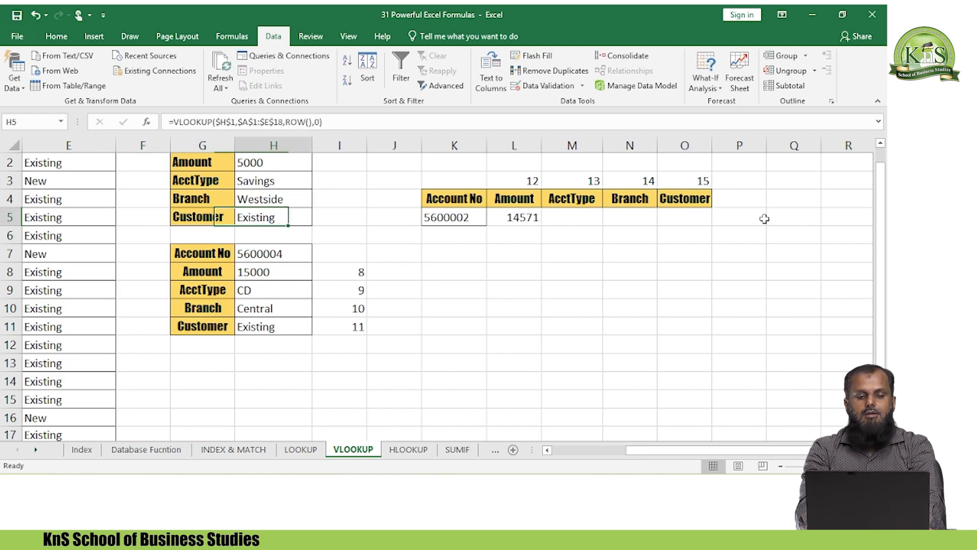
{"action": "key", "text": "shift+Right"}
{"action": "key", "text": "shift+Right"}
{"action": "key", "text": "shift+Right"}
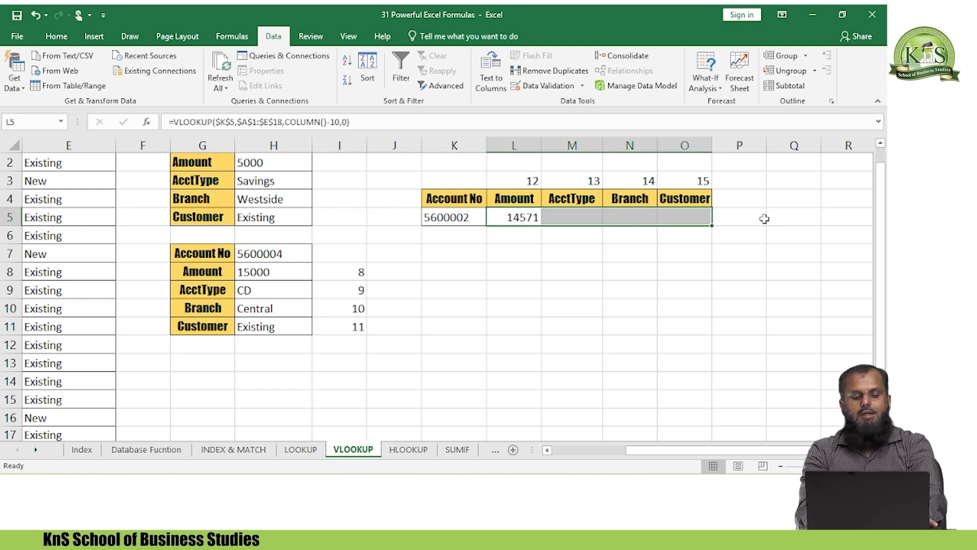
{"action": "key", "text": "ctrl+r"}
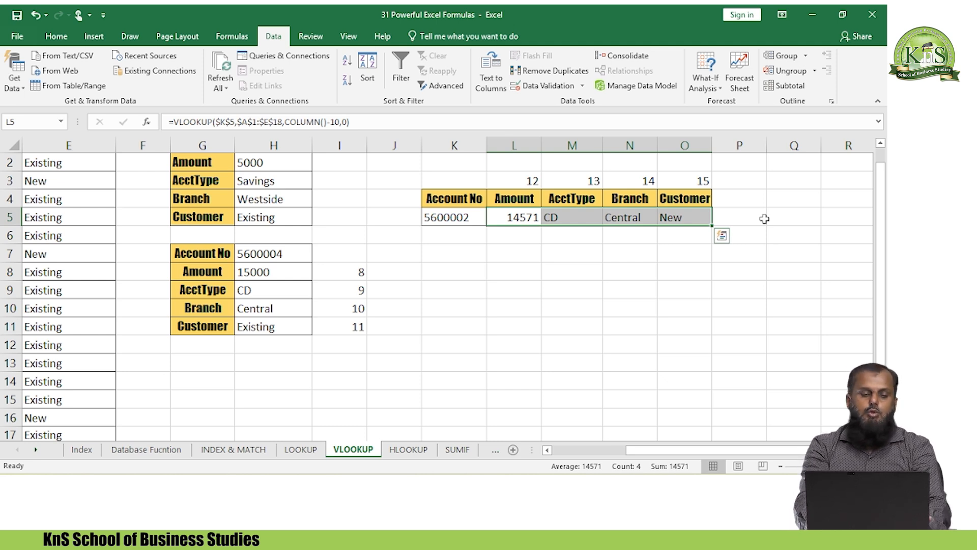
Step: Examine the vertical source table and its Account No column against the lookup tables
{"action": "key", "text": "Left"}
{"action": "key", "text": "Left"}
{"action": "key", "text": "Left"}
{"action": "key", "text": "Left"}
{"action": "key", "text": "Left"}
{"action": "key", "text": "Left"}
{"action": "key", "text": "Left"}
{"action": "key", "text": "Left"}
{"action": "key", "text": "Left"}
{"action": "key", "text": "Left"}
{"action": "key", "text": "Left"}
{"action": "key", "text": "Up"}
{"action": "key", "text": "Up"}
{"action": "key", "text": "Up"}
{"action": "key", "text": "Up"}
{"action": "key", "text": "Down"}
{"action": "key", "text": "Down"}
{"action": "key", "text": "Down"}
{"action": "key", "text": "Down"}
{"action": "key", "text": "Down"}
{"action": "key", "text": "Down"}
{"action": "key", "text": "Down"}
{"action": "key", "text": "Right"}
{"action": "key", "text": "Right"}
{"action": "key", "text": "Right"}
{"action": "key", "text": "Right"}
{"action": "key", "text": "Right"}
{"action": "key", "text": "Right"}
{"action": "key", "text": "Right"}
{"action": "key", "text": "Right"}
{"action": "key", "text": "Right"}
{"action": "key", "text": "Right"}
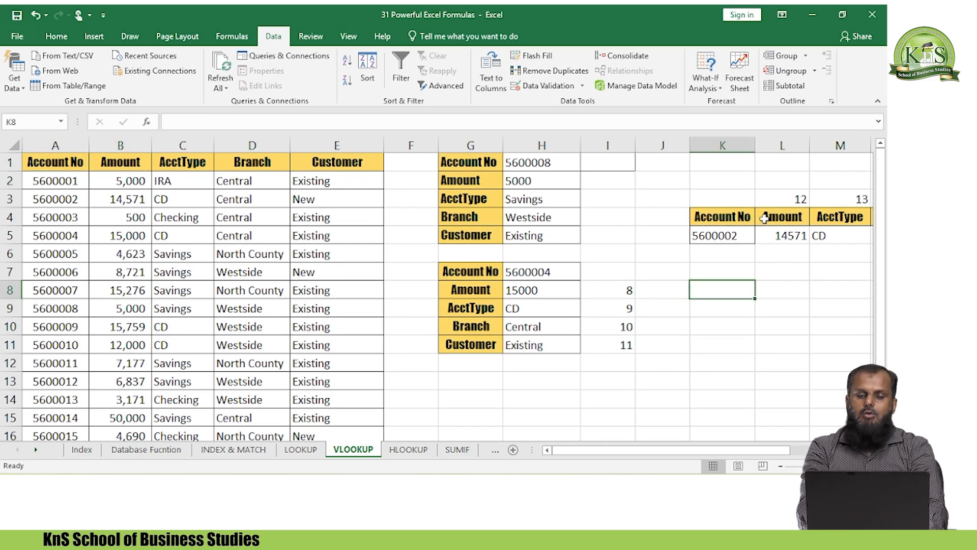
Step: Review the horizontal lookup table from the account number in K5 across the headers past Customer
{"action": "key", "text": "Right"}
{"action": "key", "text": "Right"}
{"action": "key", "text": "Up"}
{"action": "key", "text": "Up"}
{"action": "key", "text": "Up"}
{"action": "key", "text": "Up"}
{"action": "key", "text": "Left"}
{"action": "key", "text": "Left"}
{"action": "key", "text": "Left"}
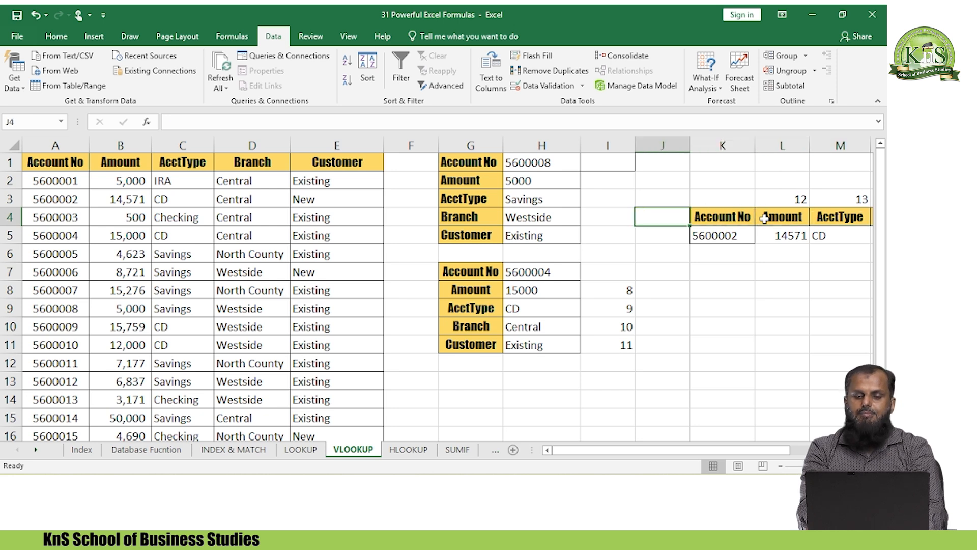
{"action": "key", "text": "Down"}
{"action": "key", "text": "Right"}
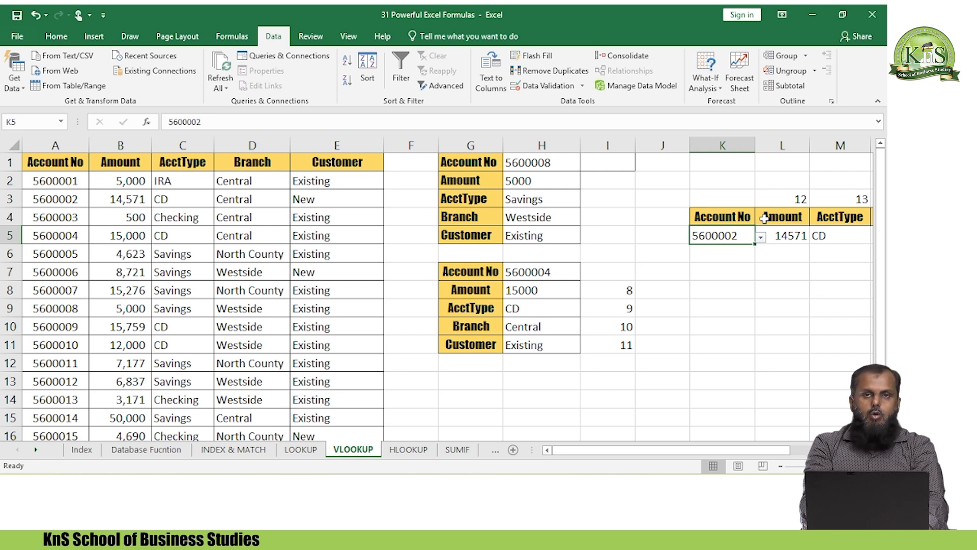
{"action": "key", "text": "Down"}
{"action": "key", "text": "Up"}
{"action": "key", "text": "Up"}
{"action": "key", "text": "Right"}
{"action": "key", "text": "Right"}
{"action": "key", "text": "Right"}
{"action": "key", "text": "Right"}
{"action": "key", "text": "Right"}
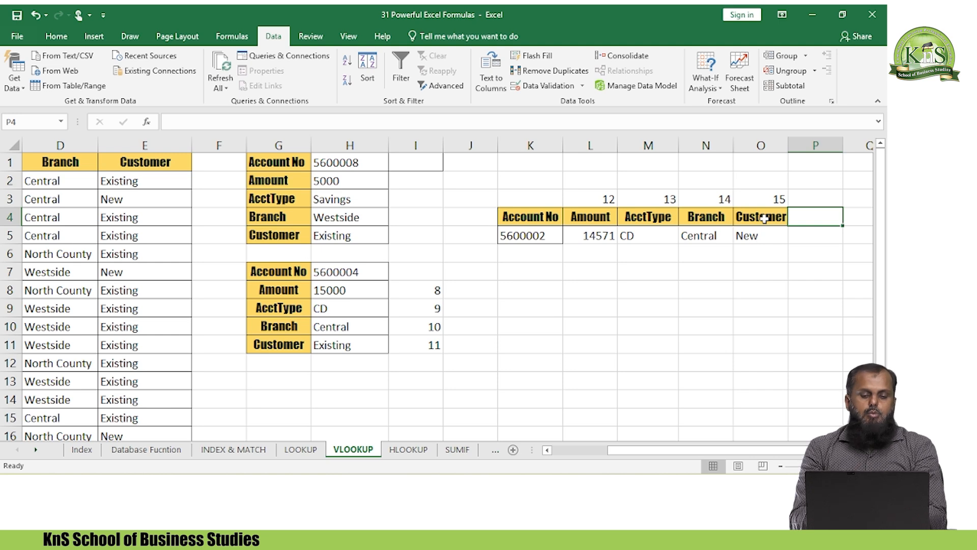
Step: Open the HLOOKUP sheet and review the lookup table's row 9 from Customer back to column A
{"action": "key", "text": "ctrl+Page_Down"}
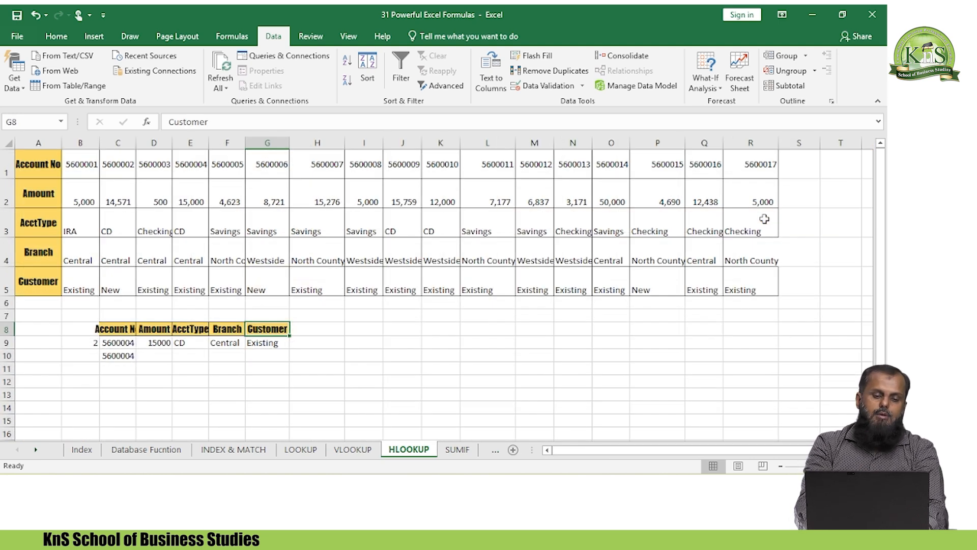
{"action": "key", "text": "Down"}
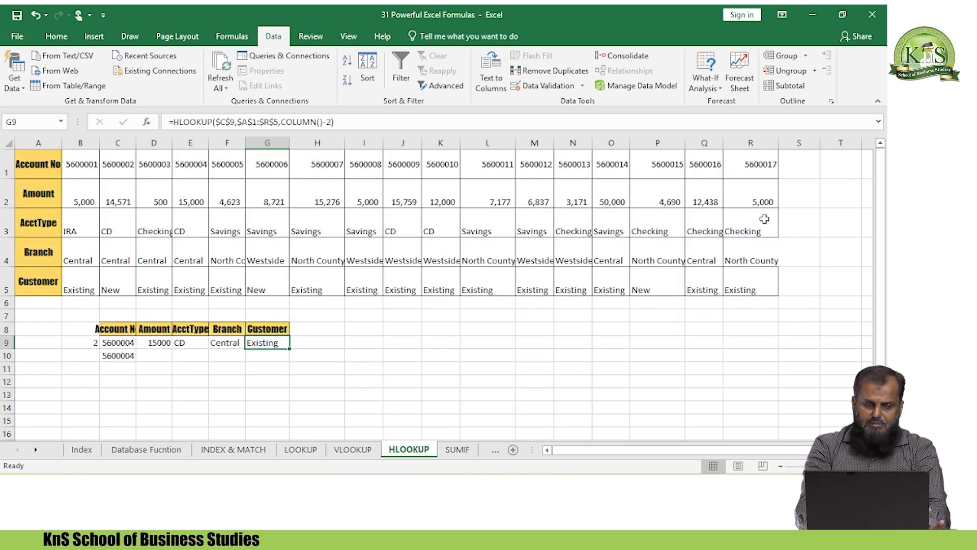
{"action": "key", "text": "Left"}
{"action": "key", "text": "Left"}
{"action": "key", "text": "Left"}
{"action": "key", "text": "Left"}
{"action": "key", "text": "Left"}
{"action": "key", "text": "Left"}
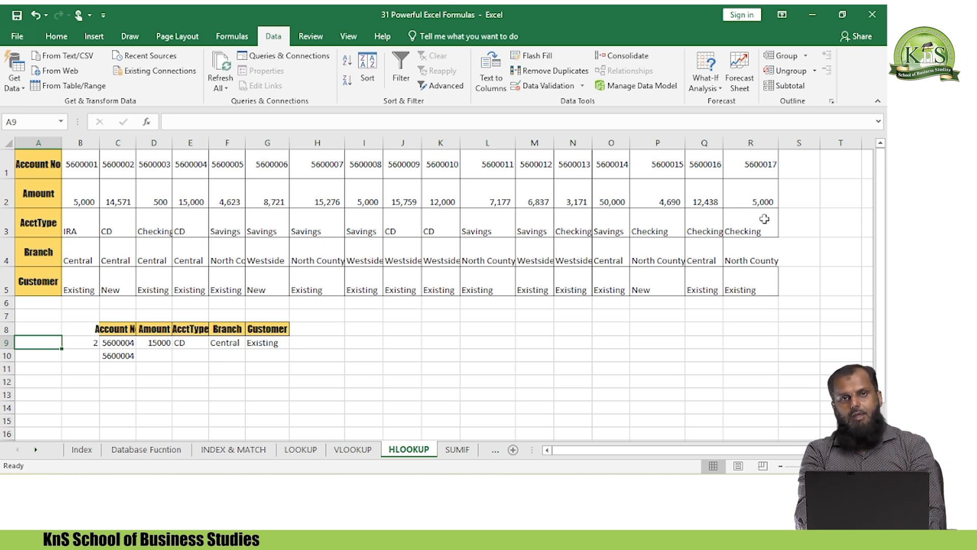
Step: Examine the horizontal source table's field headers in column A up to Account No
{"action": "key", "text": "Up"}
{"action": "key", "text": "Up"}
{"action": "key", "text": "Up"}
{"action": "key", "text": "Up"}
{"action": "key", "text": "Up"}
{"action": "key", "text": "Up"}
{"action": "key", "text": "Up"}
{"action": "key", "text": "Up"}
{"action": "key", "text": "Down"}
{"action": "key", "text": "Up"}
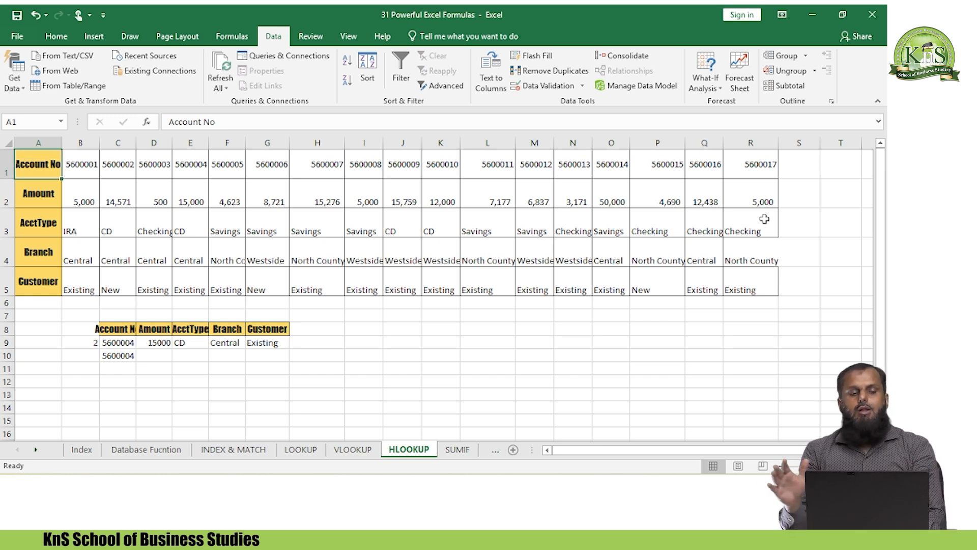
Step: Examine the source table's field headers in column A and the first account's entries in column B
{"action": "key", "text": "Down"}
{"action": "key", "text": "Down"}
{"action": "key", "text": "Up"}
{"action": "key", "text": "Up"}
{"action": "key", "text": "Down"}
{"action": "key", "text": "Down"}
{"action": "key", "text": "Right"}
{"action": "key", "text": "Up"}
{"action": "key", "text": "Up"}
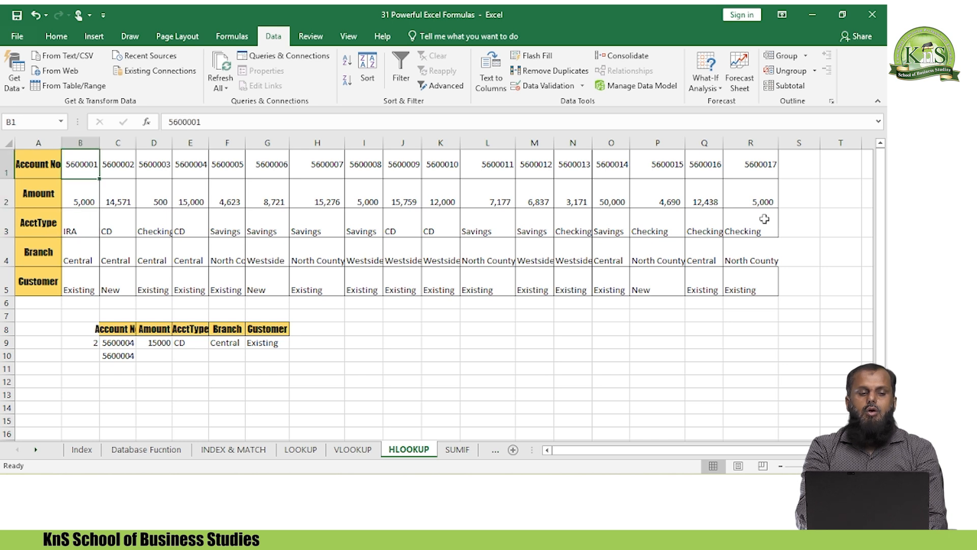
{"action": "key", "text": "Down"}
{"action": "key", "text": "Up"}
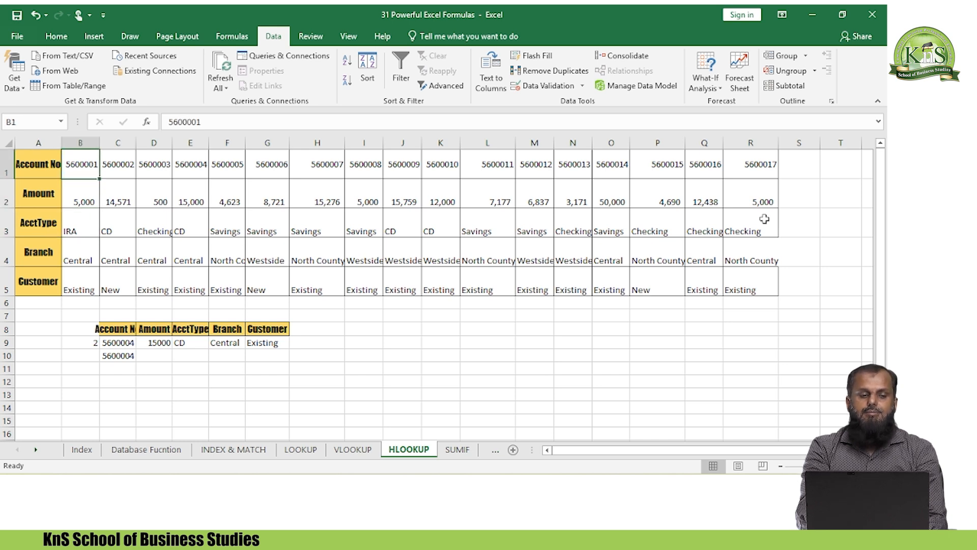
Step: Review the account numbers across row 1 of the horizontal source table as far as column M
{"action": "key", "text": "Left"}
{"action": "key", "text": "Right"}
{"action": "key", "text": "Right"}
{"action": "key", "text": "Right"}
{"action": "key", "text": "Right"}
{"action": "key", "text": "Right"}
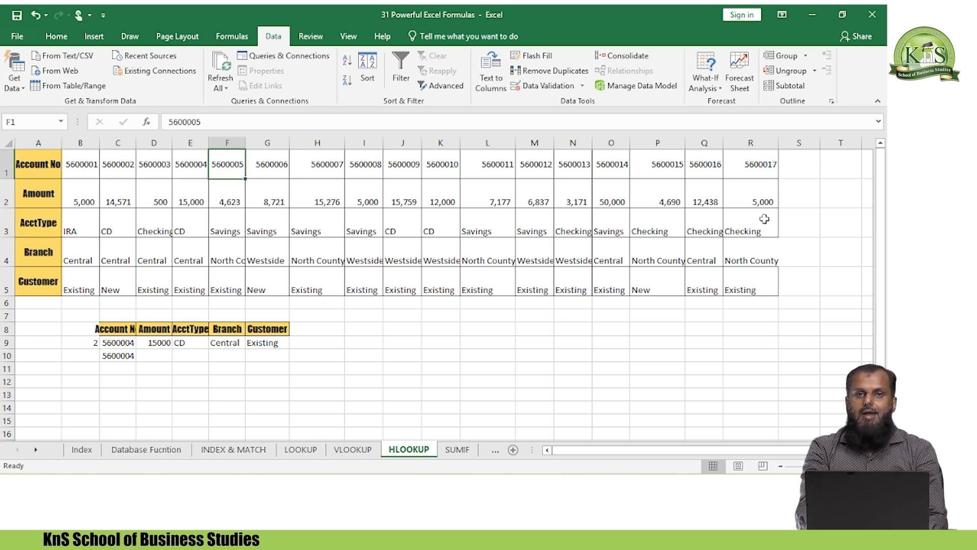
{"action": "key", "text": "Right"}
{"action": "key", "text": "Right"}
{"action": "key", "text": "Right"}
{"action": "key", "text": "Right"}
{"action": "key", "text": "Right"}
{"action": "key", "text": "Right"}
{"action": "key", "text": "Right"}
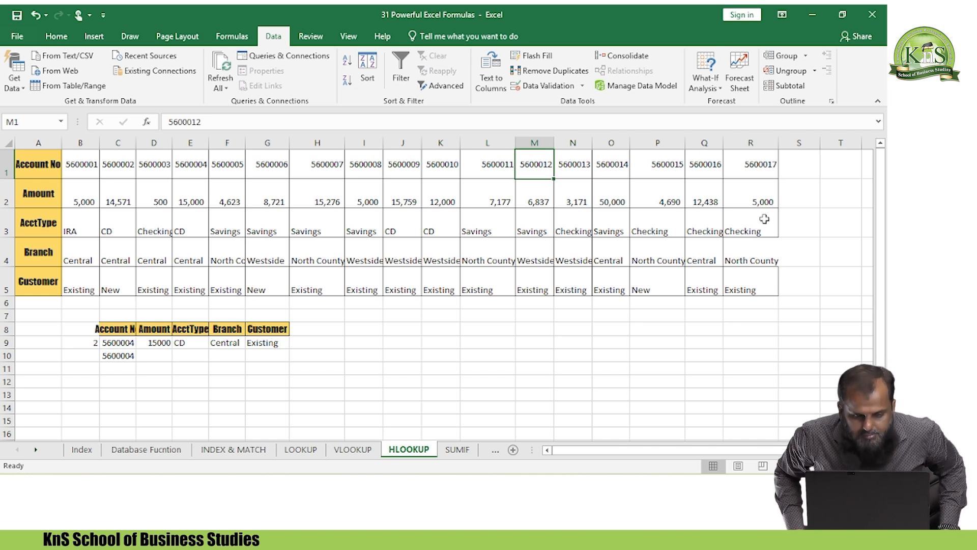
Step: AutoFit the column widths to the lookup table's headers in C8:G8
{"action": "key", "text": "Down"}
{"action": "key", "text": "Down"}
{"action": "key", "text": "Down"}
{"action": "key", "text": "Down"}
{"action": "key", "text": "Down"}
{"action": "key", "text": "Down"}
{"action": "key", "text": "Down"}
{"action": "key", "text": "Down"}
{"action": "key", "text": "Down"}
{"action": "key", "text": "Left"}
{"action": "key", "text": "Left"}
{"action": "key", "text": "Left"}
{"action": "key", "text": "Left"}
{"action": "key", "text": "Left"}
{"action": "key", "text": "Left"}
{"action": "key", "text": "Left"}
{"action": "key", "text": "Left"}
{"action": "key", "text": "Left"}
{"action": "key", "text": "Left"}
{"action": "key", "text": "Left"}
{"action": "key", "text": "Up"}
{"action": "key", "text": "Up"}
{"action": "key", "text": "Right"}
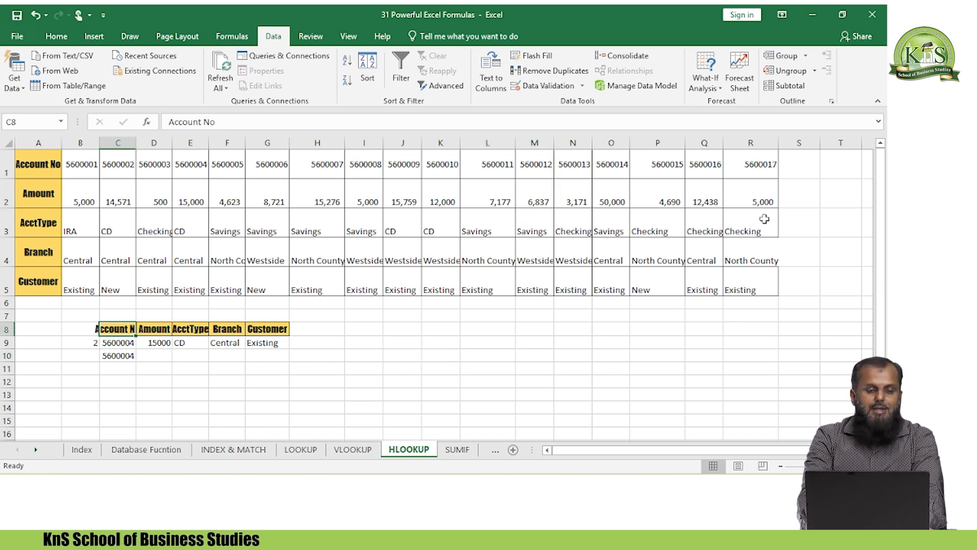
{"action": "key", "text": "shift+Right"}
{"action": "key", "text": "shift+Right"}
{"action": "key", "text": "shift+Right"}
{"action": "key", "text": "shift+Right"}
{"action": "key", "text": "shift+Right"}
{"action": "key", "text": "shift+Left"}
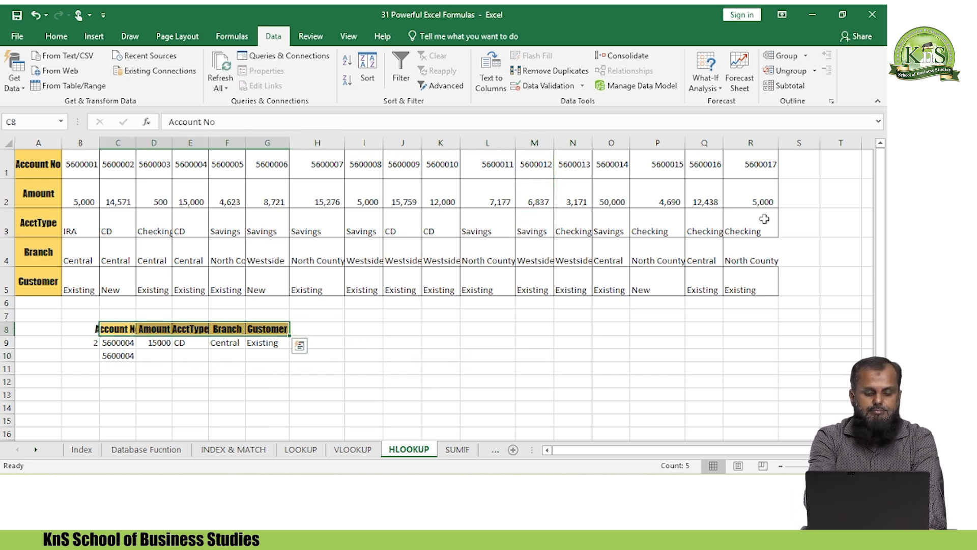
{"action": "key", "text": "alt+h"}
{"action": "key", "text": "o"}
{"action": "key", "text": "i"}
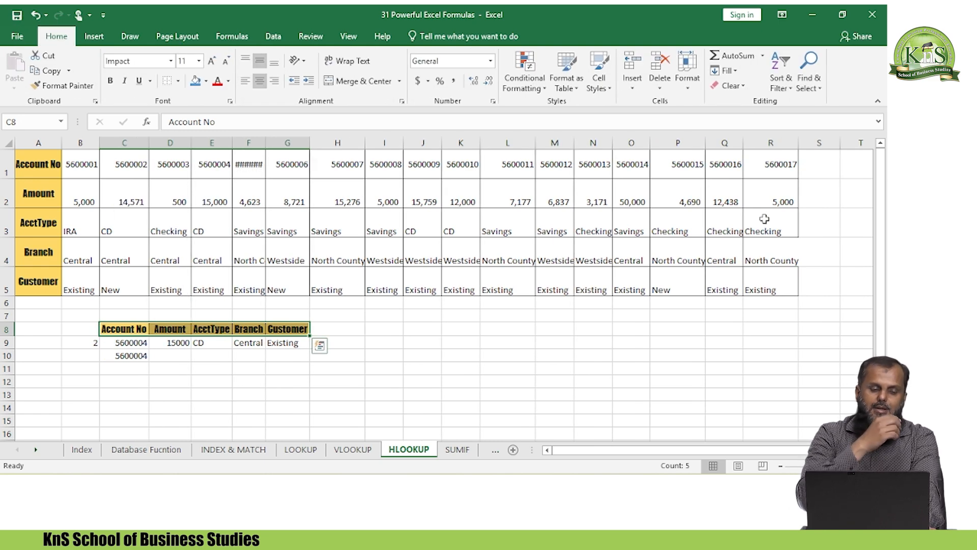
Step: Compare the source table's field headers in column A with the lookup table's header row 8
{"action": "key", "text": "Left"}
{"action": "key", "text": "Left"}
{"action": "key", "text": "Up"}
{"action": "key", "text": "Up"}
{"action": "key", "text": "Up"}
{"action": "key", "text": "Up"}
{"action": "key", "text": "Up"}
{"action": "key", "text": "Up"}
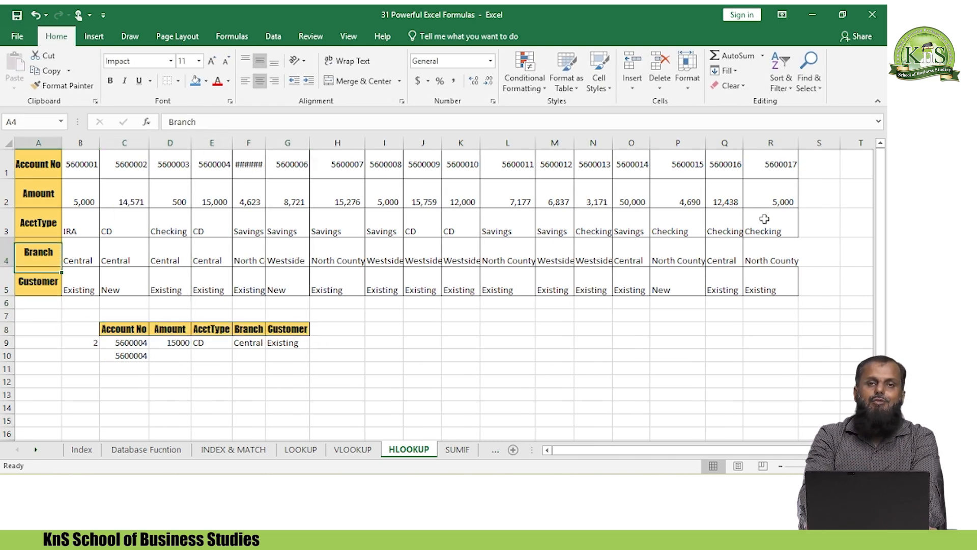
{"action": "key", "text": "Up"}
{"action": "key", "text": "Down"}
{"action": "key", "text": "Down"}
{"action": "key", "text": "Down"}
{"action": "key", "text": "Down"}
{"action": "key", "text": "Down"}
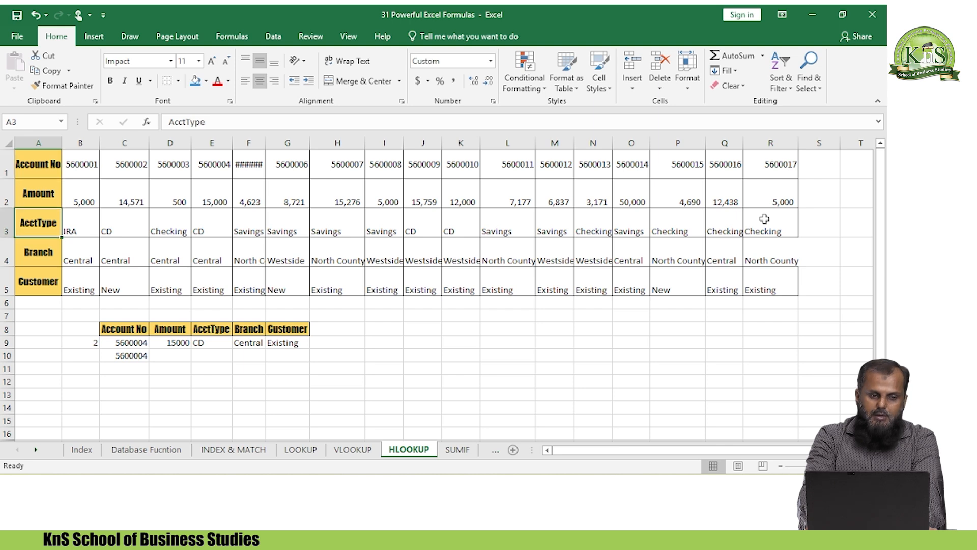
{"action": "key", "text": "Right"}
{"action": "key", "text": "Right"}
{"action": "key", "text": "Down"}
{"action": "key", "text": "Down"}
{"action": "key", "text": "Left"}
{"action": "key", "text": "Left"}
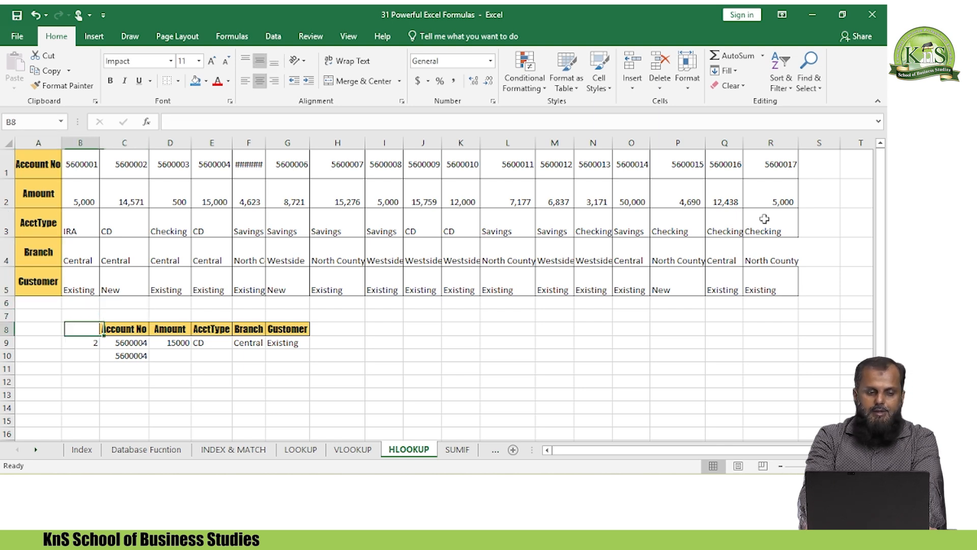
{"action": "key", "text": "Up"}
{"action": "key", "text": "Up"}
{"action": "key", "text": "Up"}
{"action": "key", "text": "Up"}
{"action": "key", "text": "Up"}
{"action": "key", "text": "Up"}
{"action": "key", "text": "Right"}
{"action": "key", "text": "Down"}
{"action": "key", "text": "Down"}
{"action": "key", "text": "Down"}
{"action": "key", "text": "Down"}
{"action": "key", "text": "Down"}
{"action": "key", "text": "Down"}
{"action": "key", "text": "Down"}
{"action": "key", "text": "Down"}
{"action": "key", "text": "Down"}
Step: Clear the old lookup formulas and values from B9:G10 below the lookup headers
{"action": "key", "text": "Right"}
{"action": "key", "text": "Right"}
{"action": "key", "text": "Right"}
{"action": "key", "text": "Down"}
{"action": "key", "text": "Left"}
{"action": "key", "text": "Up"}
{"action": "key", "text": "Up"}
{"action": "key", "text": "Up"}
{"action": "key", "text": "Left"}
{"action": "key", "text": "Left"}
{"action": "key", "text": "shift+Right"}
{"action": "key", "text": "shift+Right"}
{"action": "key", "text": "shift+Right"}
{"action": "key", "text": "shift+Right"}
{"action": "key", "text": "shift+Right"}
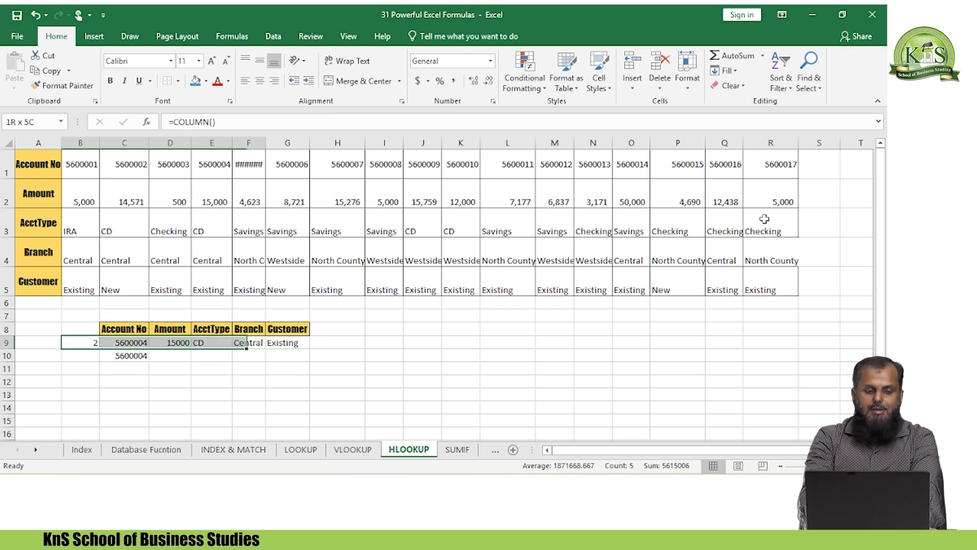
{"action": "key", "text": "shift+Down"}
{"action": "key", "text": "Delete"}
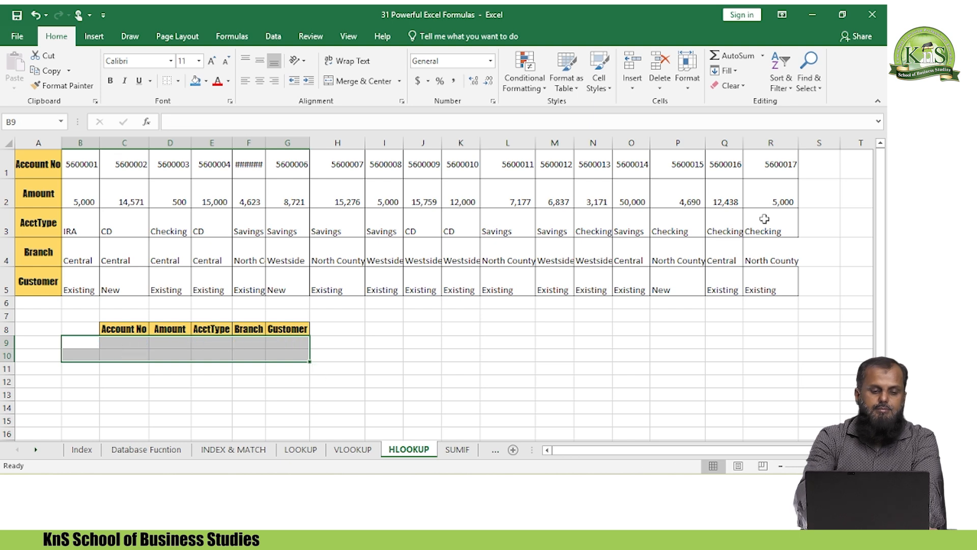
Step: Choose the first account number from the list for cell C9 under Account No
{"action": "key", "text": "Right"}
{"action": "key", "text": "Right"}
{"action": "key", "text": "Left"}
{"action": "key", "text": "alt+Down"}
{"action": "key", "text": "Down"}
{"action": "key", "text": "Return"}
{"action": "key", "text": "Right"}
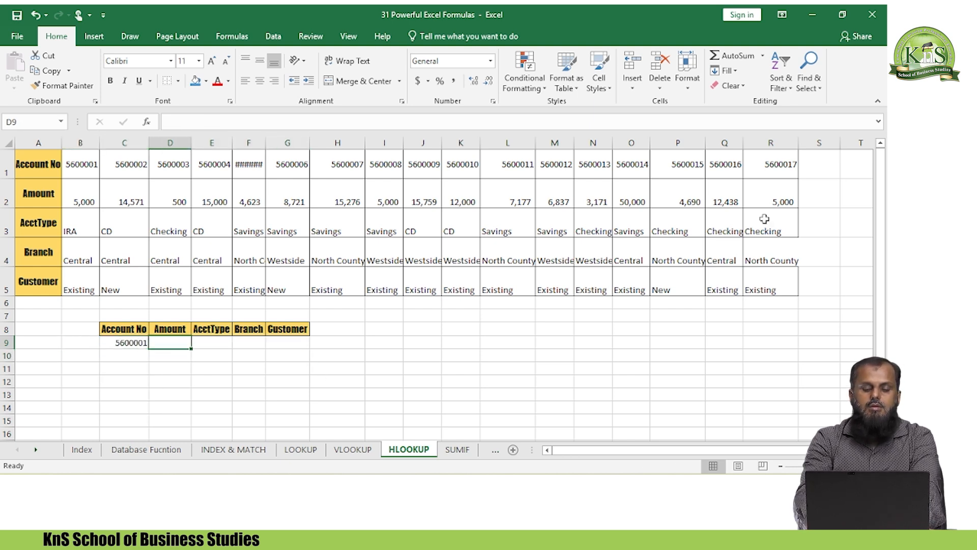
Step: Start a VLOOKUP formula in the Amount cell D9 with the absolute reference $C$9 as lookup value
{"action": "type", "text": "=vl"}
{"action": "key", "text": "Tab"}
{"action": "key", "text": "Left"}
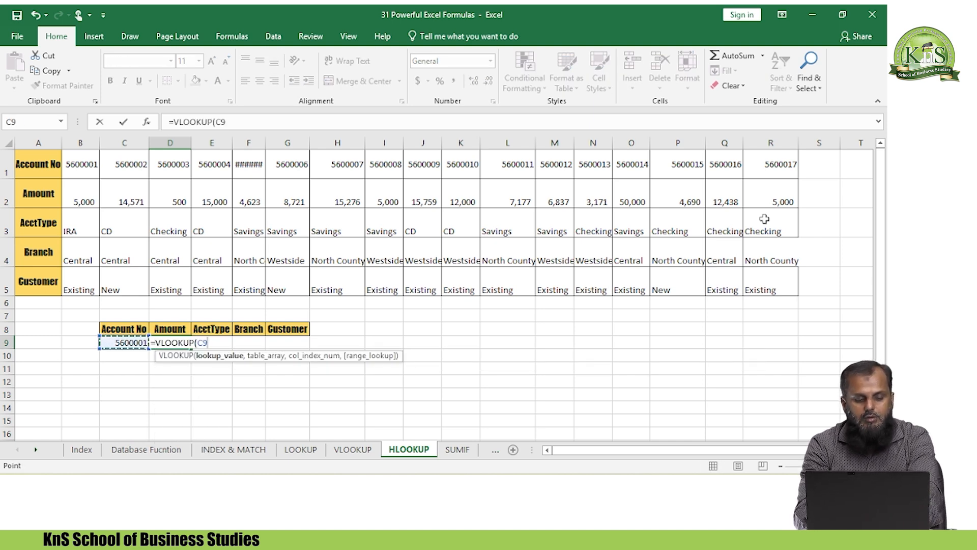
{"action": "key", "text": "F4"}
{"action": "type", "text": ","}
Step: Complete D9's VLOOKUP with table array $A$1:$R$5, column index 2 and range lookup 0
{"action": "key", "text": "Down"}
{"action": "key", "text": "Left"}
{"action": "key", "text": "Left"}
{"action": "key", "text": "Left"}
{"action": "key", "text": "Up"}
{"action": "key", "text": "Up"}
{"action": "key", "text": "Up"}
{"action": "key", "text": "Up"}
{"action": "key", "text": "Up"}
{"action": "key", "text": "Up"}
{"action": "key", "text": "Up"}
{"action": "key", "text": "Up"}
{"action": "key", "text": "Up"}
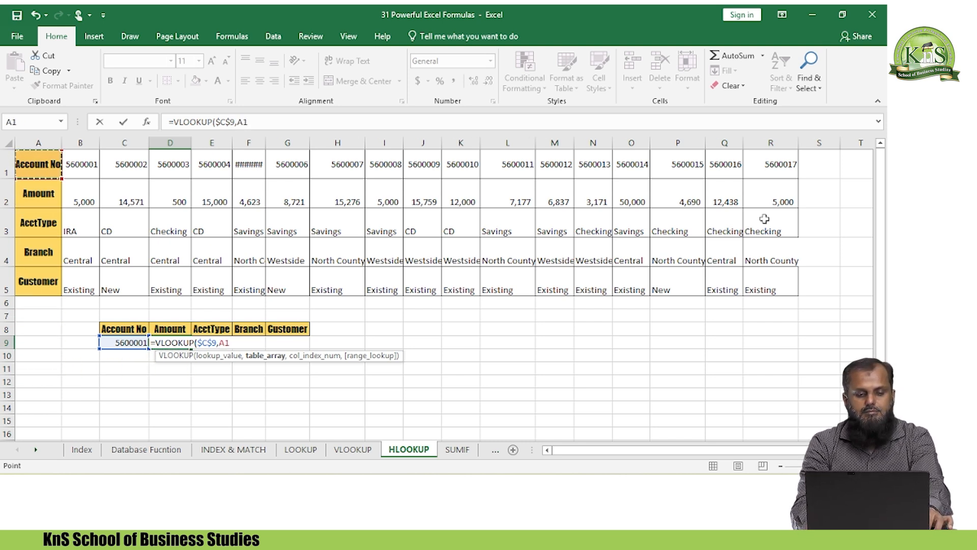
{"action": "key", "text": "ctrl+shift+Right"}
{"action": "key", "text": "ctrl+shift+Down"}
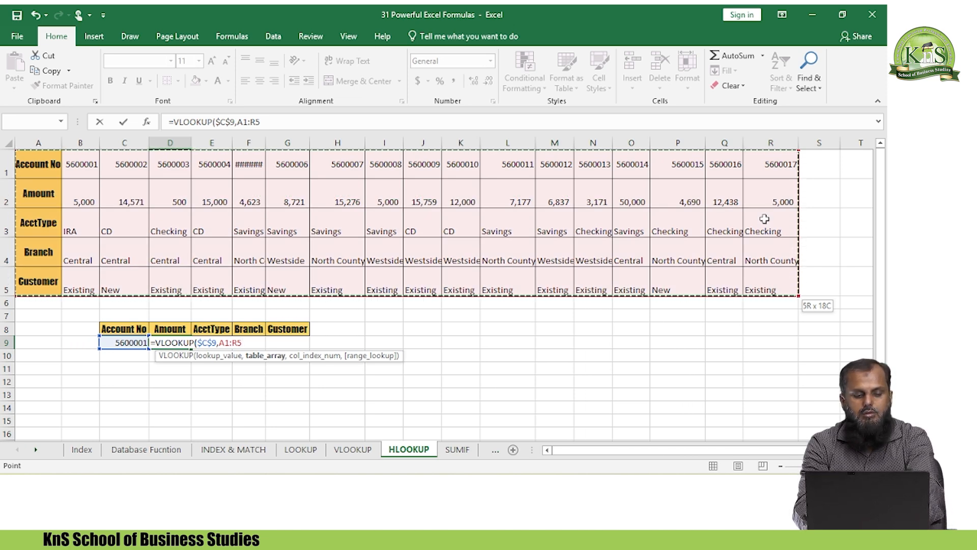
{"action": "key", "text": "F4"}
{"action": "type", "text": ","}
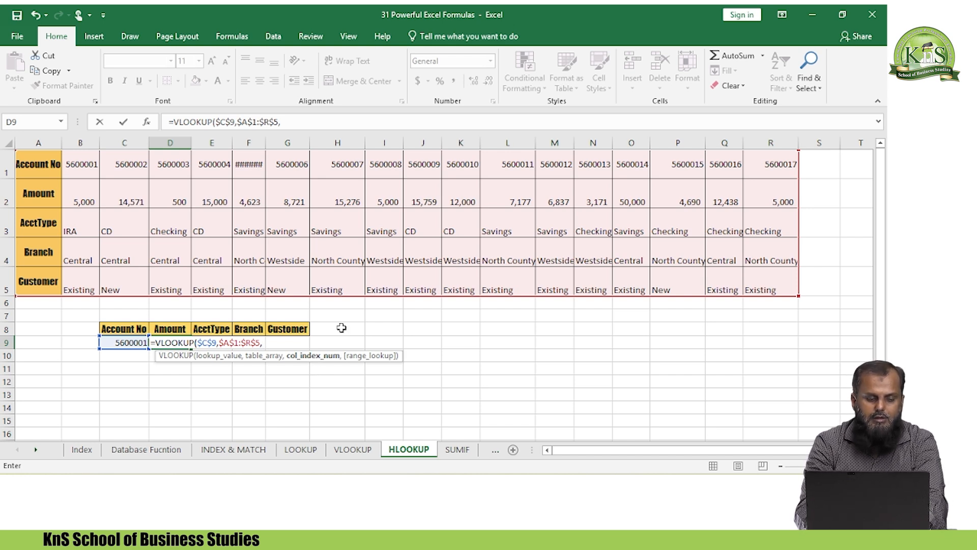
{"action": "type", "text": "2,0"}
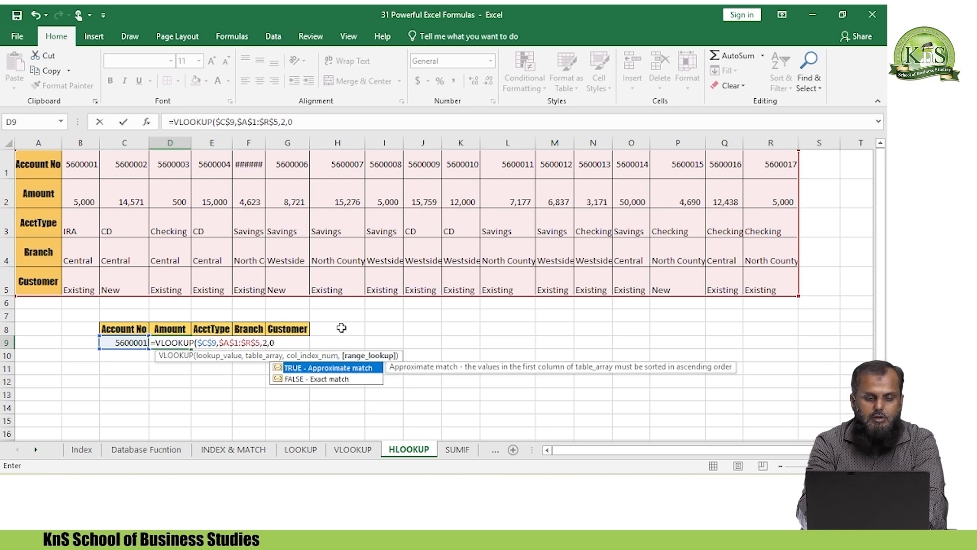
{"action": "key", "text": "Return"}
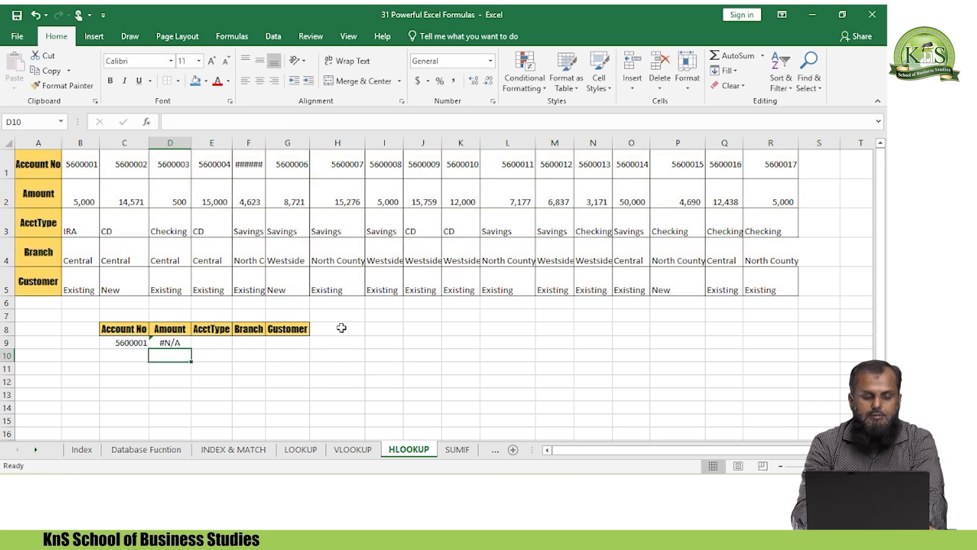
Step: Examine the lookup value, table array and column index arguments of the VLOOKUP formula in Amount cell D9
{"action": "key", "text": "Up"}
{"action": "key", "text": "F2"}
{"action": "key", "text": "Left"}
{"action": "key", "text": "Left"}
{"action": "key", "text": "Left"}
{"action": "key", "text": "Left"}
{"action": "key", "text": "Left"}
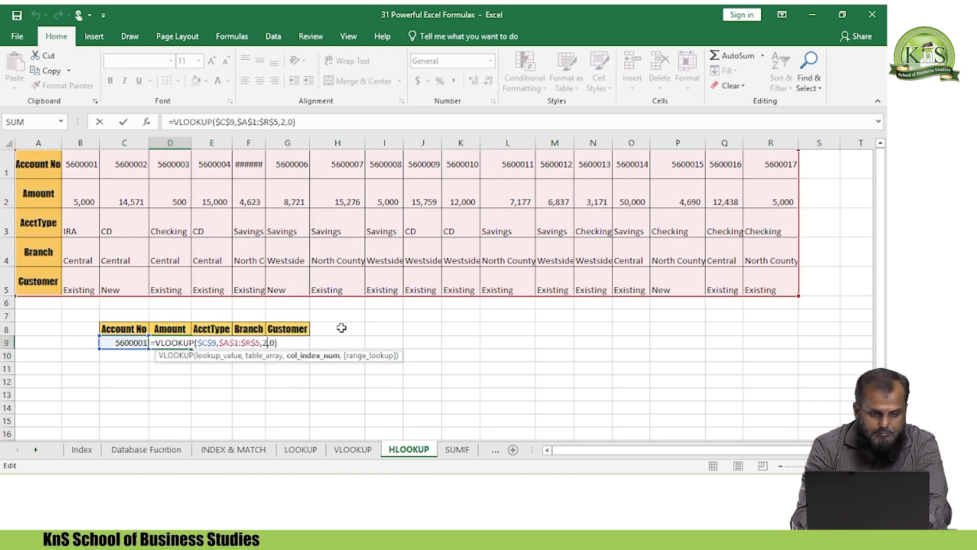
{"action": "key", "text": "Left"}
{"action": "key", "text": "Left"}
{"action": "key", "text": "Left"}
{"action": "key", "text": "Left"}
{"action": "key", "text": "Left"}
{"action": "key", "text": "Left"}
{"action": "key", "text": "Left"}
{"action": "key", "text": "Left"}
{"action": "key", "text": "Left"}
{"action": "key", "text": "Left"}
{"action": "key", "text": "Left"}
{"action": "key", "text": "Left"}
{"action": "key", "text": "Left"}
{"action": "key", "text": "Left"}
{"action": "key", "text": "Left"}
{"action": "key", "text": "Left"}
{"action": "key", "text": "Left"}
{"action": "key", "text": "Left"}
{"action": "key", "text": "Left"}
{"action": "key", "text": "Left"}
{"action": "key", "text": "Right"}
{"action": "key", "text": "Right"}
{"action": "key", "text": "Right"}
{"action": "key", "text": "Right"}
{"action": "key", "text": "Right"}
{"action": "key", "text": "Right"}
{"action": "key", "text": "Right"}
{"action": "key", "text": "Right"}
{"action": "key", "text": "Right"}
{"action": "key", "text": "Right"}
{"action": "key", "text": "Right"}
{"action": "key", "text": "Right"}
{"action": "key", "text": "Right"}
{"action": "key", "text": "Right"}
{"action": "key", "text": "Right"}
{"action": "key", "text": "Right"}
{"action": "key", "text": "Right"}
{"action": "key", "text": "Right"}
{"action": "key", "text": "Right"}
{"action": "key", "text": "Right"}
{"action": "key", "text": "Right"}
{"action": "key", "text": "Right"}
{"action": "key", "text": "Right"}
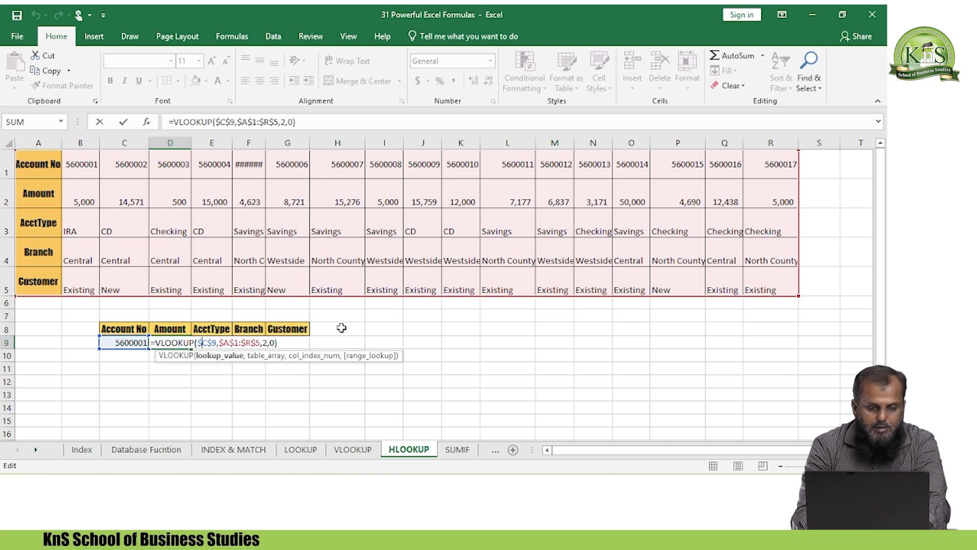
{"action": "key", "text": "Right"}
{"action": "key", "text": "Left"}
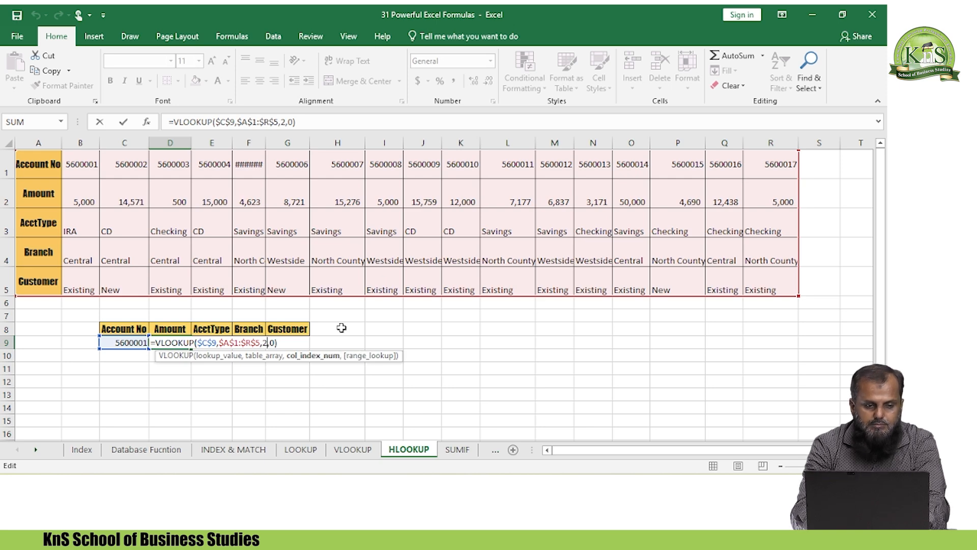
{"action": "key", "text": "Return"}
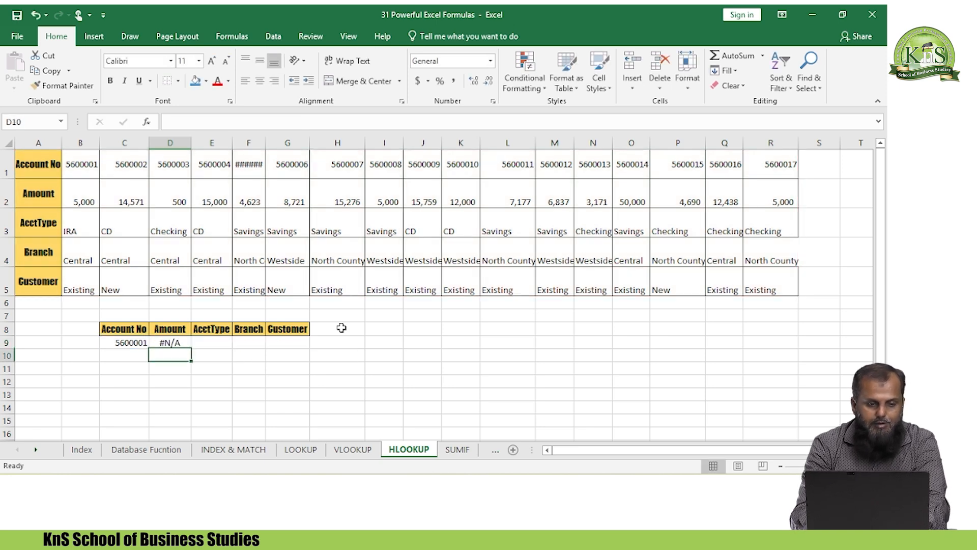
Step: Start an HLOOKUP formula in Amount cell D9 in place of the VLOOKUP
{"action": "key", "text": "Up"}
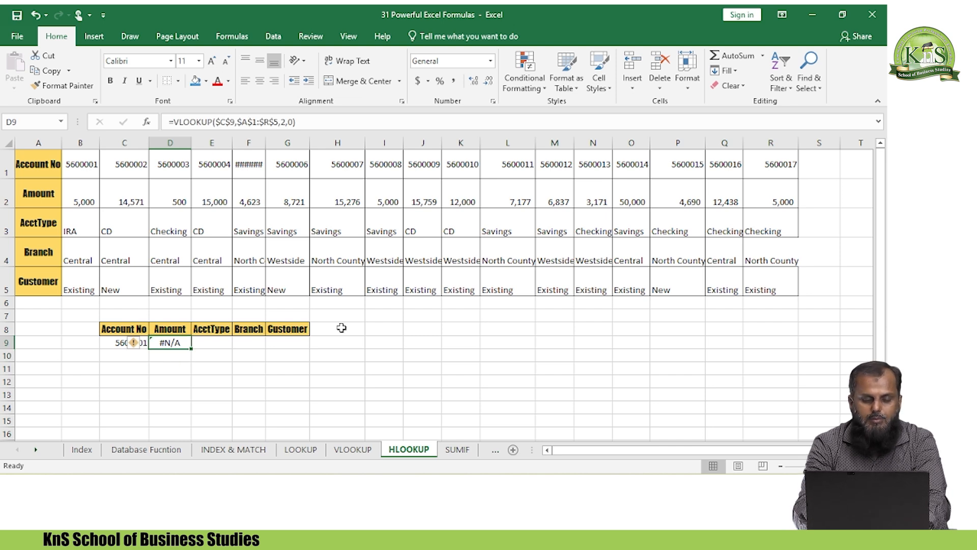
{"action": "type", "text": "=HLOOK"}
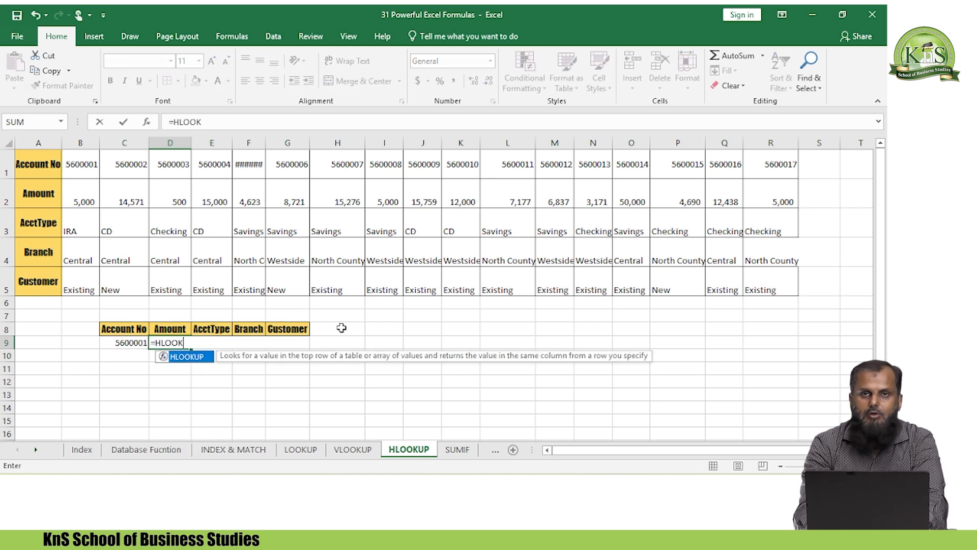
{"action": "key", "text": "Tab"}
{"action": "key", "text": "Left"}
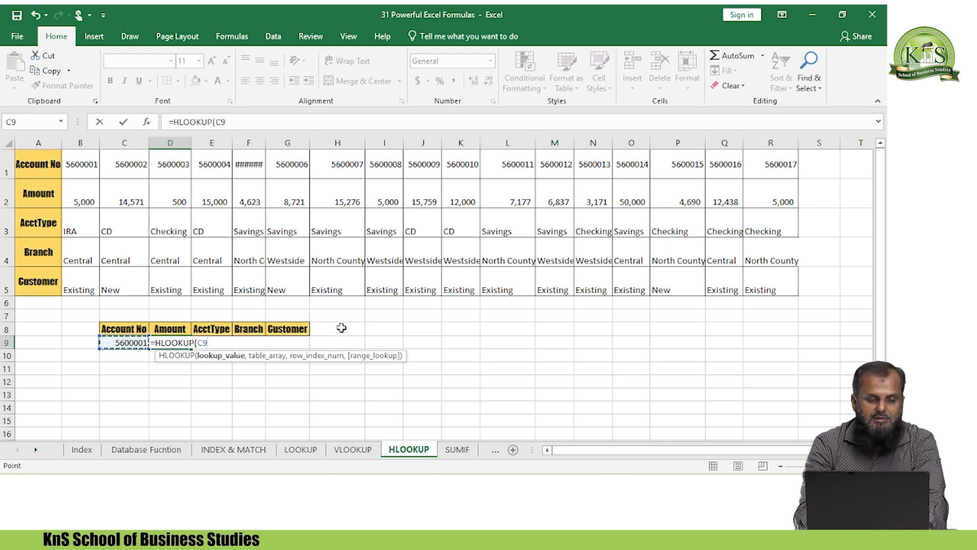
{"action": "type", "text": ","}
{"action": "key", "text": "Left"}
{"action": "key", "text": "Left"}
{"action": "key", "text": "Left"}
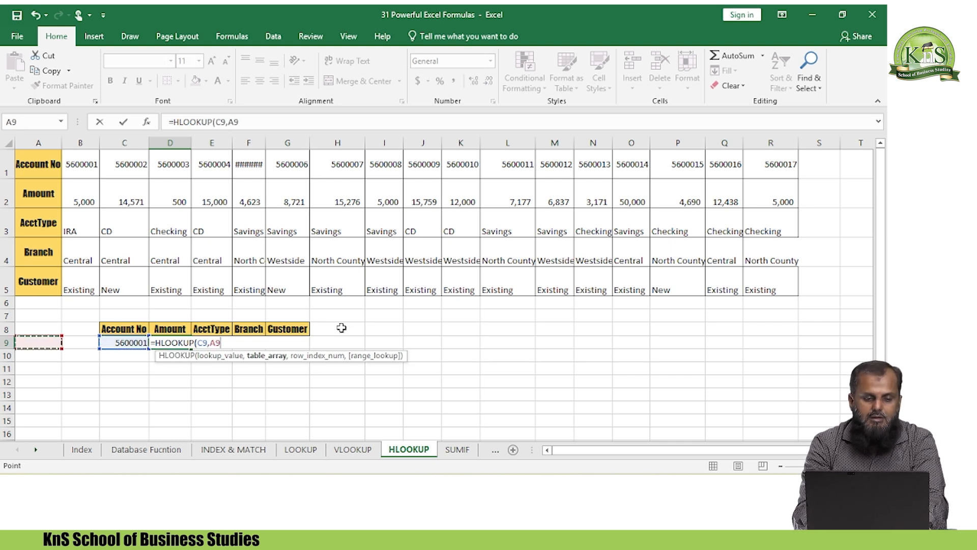
{"action": "key", "text": "Right"}
{"action": "key", "text": "Right"}
{"action": "key", "text": "BackSpace"}
{"action": "key", "text": "BackSpace"}
{"action": "key", "text": "BackSpace"}
{"action": "key", "text": "BackSpace"}
{"action": "key", "text": "BackSpace"}
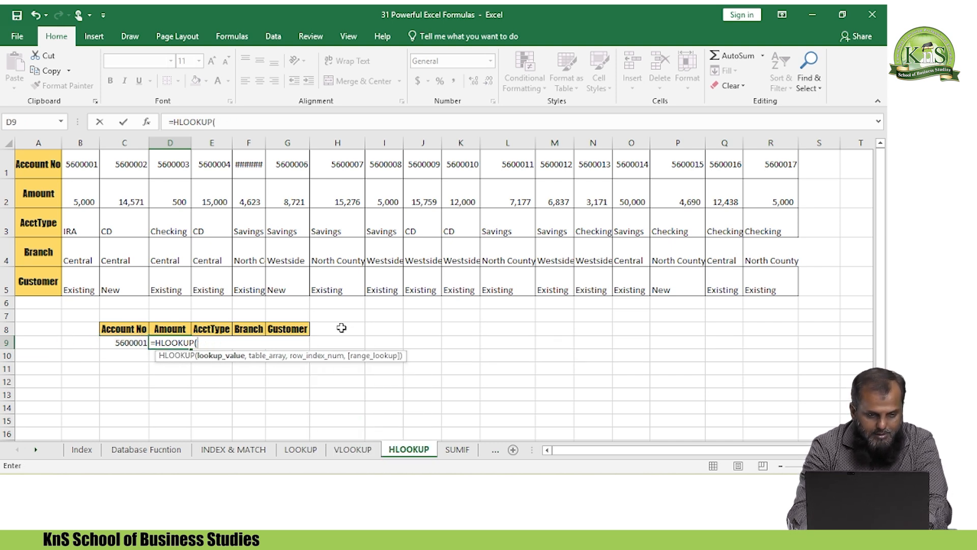
Step: Enter the absolute reference $C$9 as the lookup value of D9's HLOOKUP
{"action": "key", "text": "Left"}
{"action": "key", "text": "Left"}
{"action": "key", "text": "Right"}
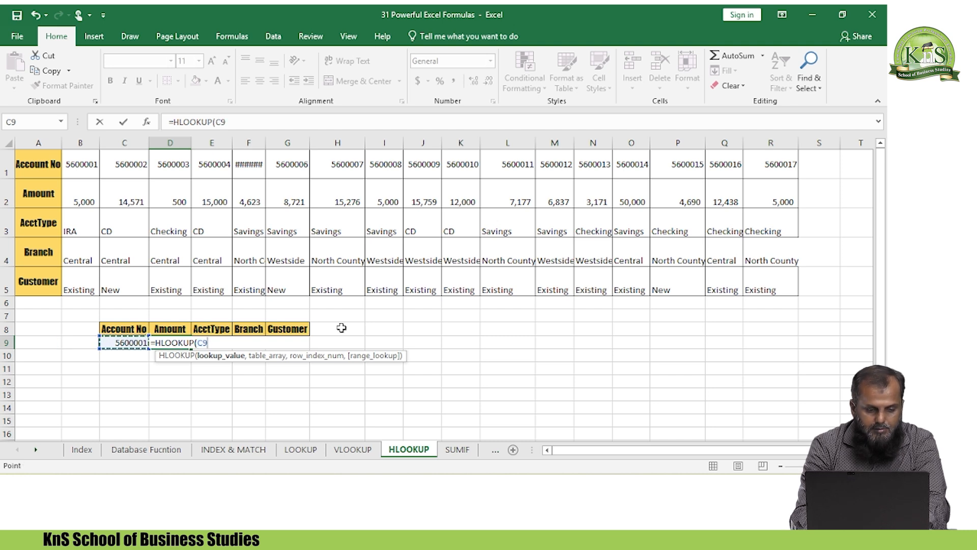
{"action": "key", "text": "F4"}
{"action": "type", "text": ","}
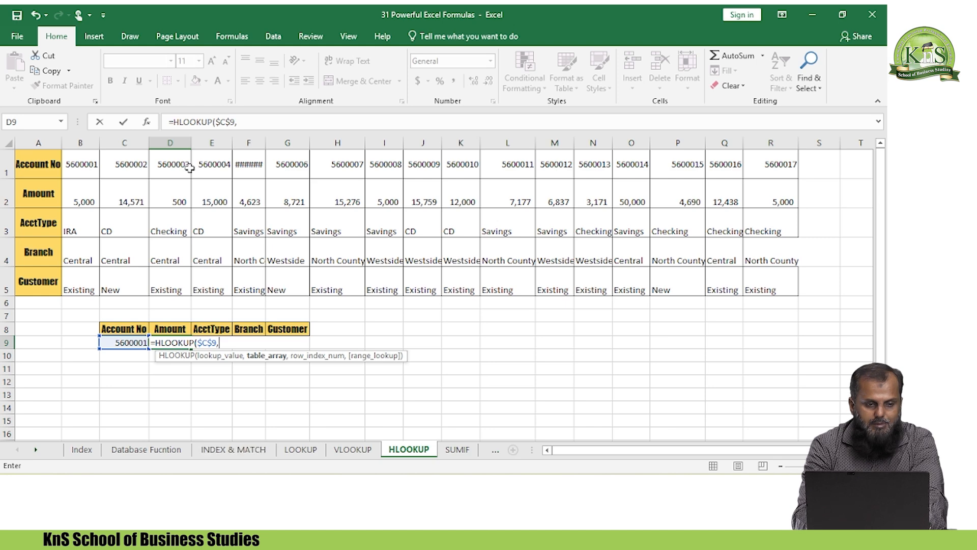
Step: Set the HLOOKUP table array to the whole horizontal source table as absolute range $A$1:$R$5
{"action": "left_click", "coordinate": [44, 173]}
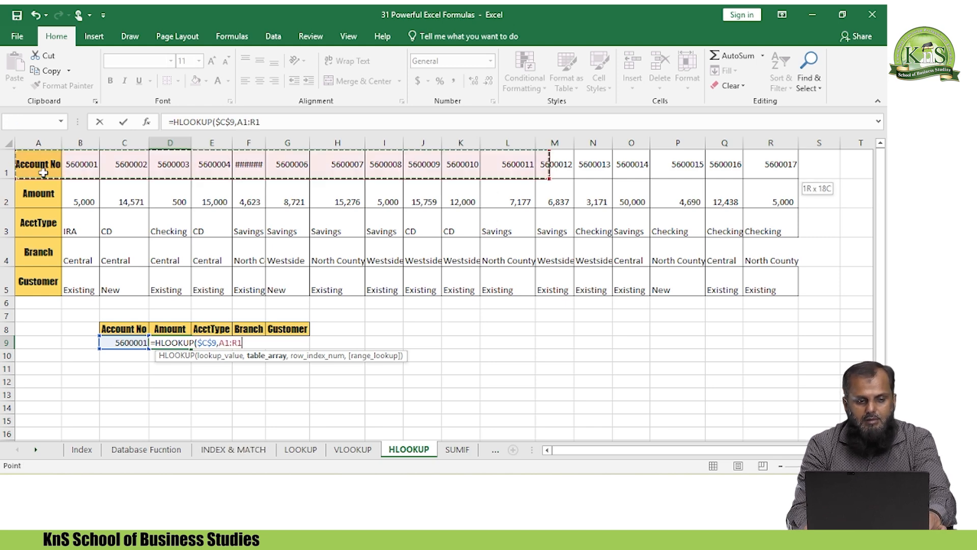
{"action": "key", "text": "ctrl+shift+Right"}
{"action": "key", "text": "ctrl+shift+Down"}
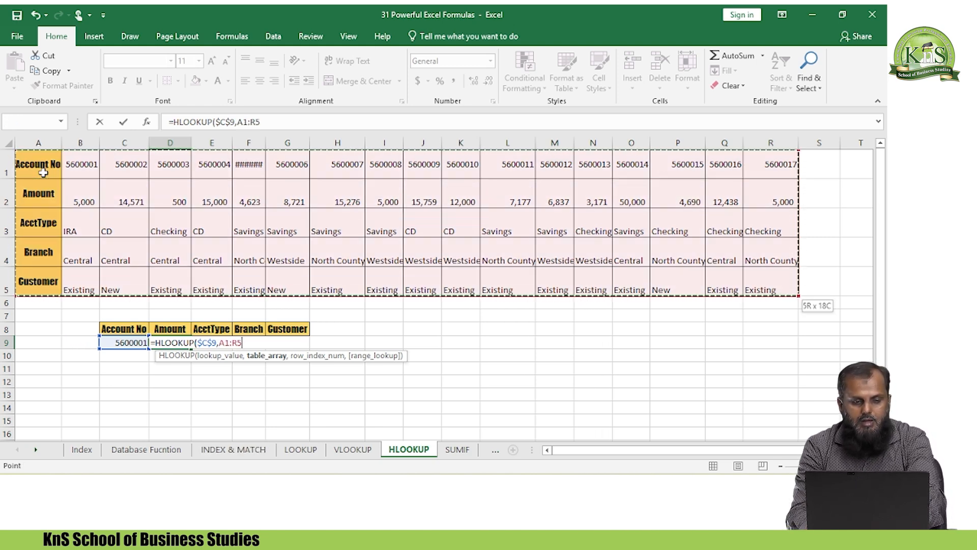
{"action": "key", "text": "F4"}
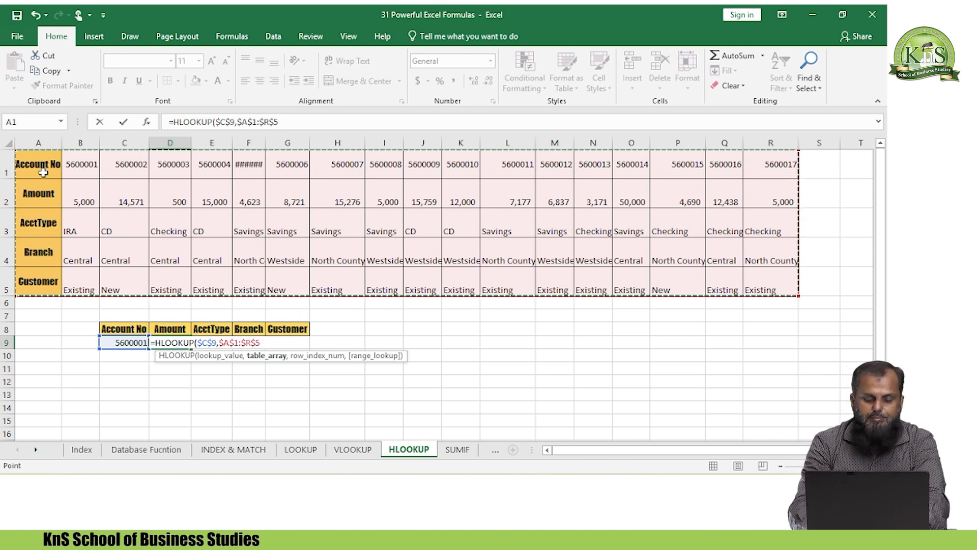
{"action": "type", "text": ","}
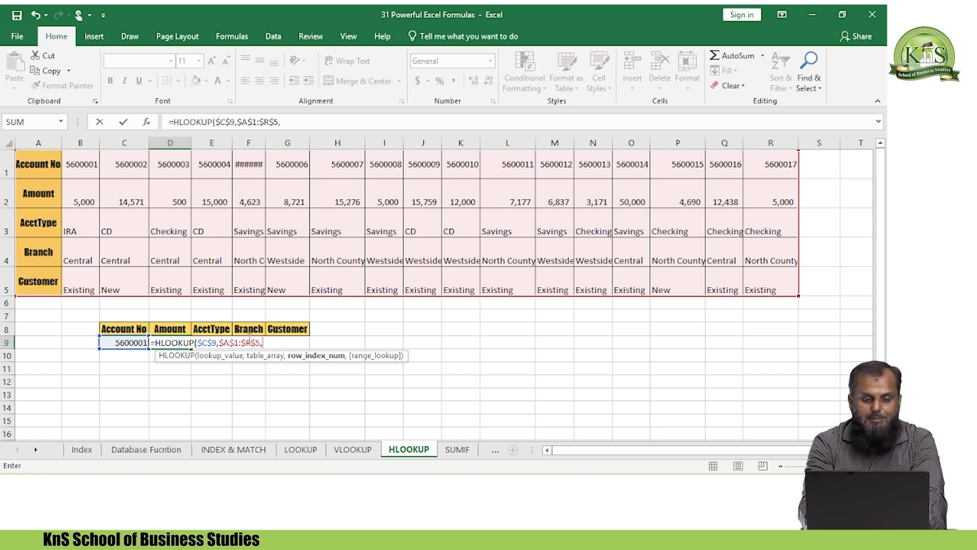
Step: Complete D9's HLOOKUP with row index 2 and range lookup 0
{"action": "type", "text": "2"}
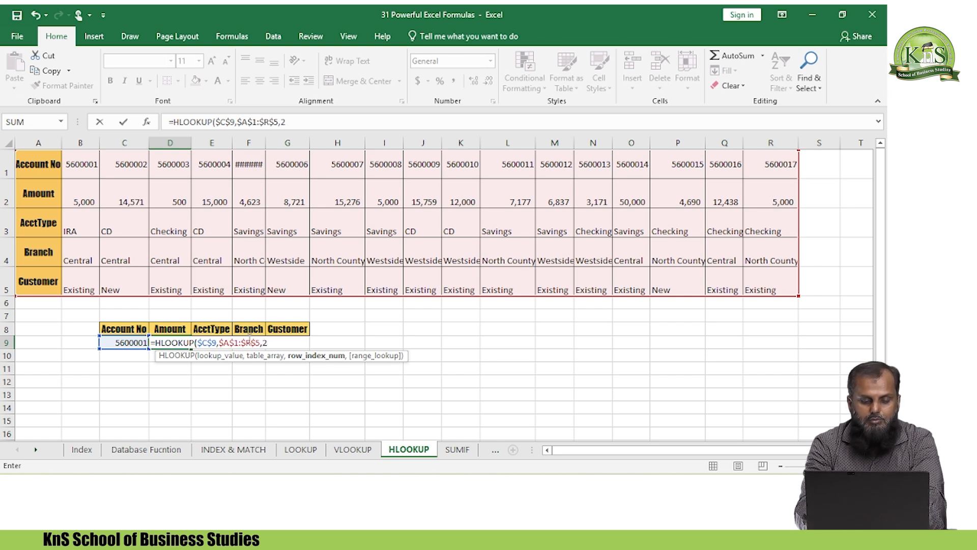
{"action": "type", "text": ","}
{"action": "type", "text": "0"}
{"action": "key", "text": "Return"}
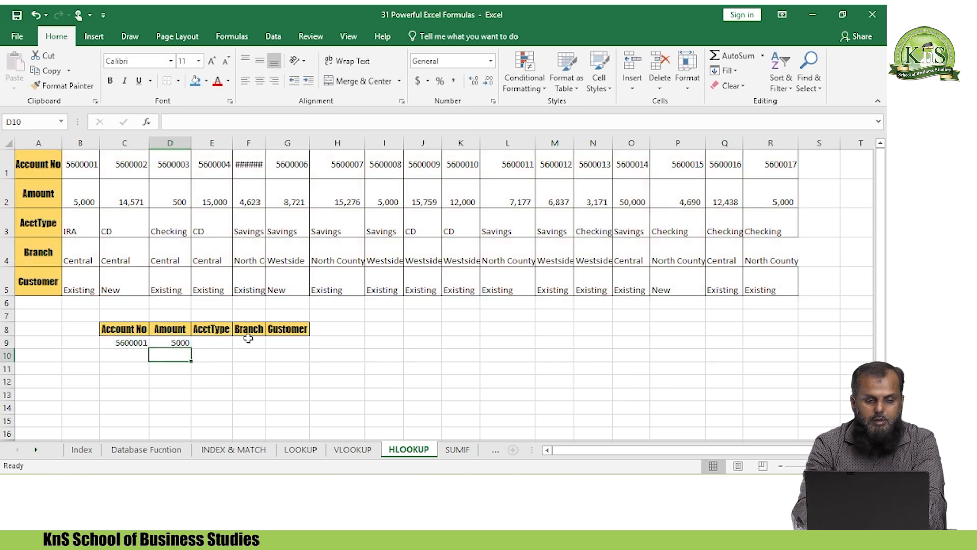
Step: Copy D9's HLOOKUP formula across to the AcctType, Branch and Customer cells E9:G9
{"action": "key", "text": "Up"}
{"action": "key", "text": "shift+Right"}
{"action": "key", "text": "shift+Right"}
{"action": "key", "text": "shift+Right"}
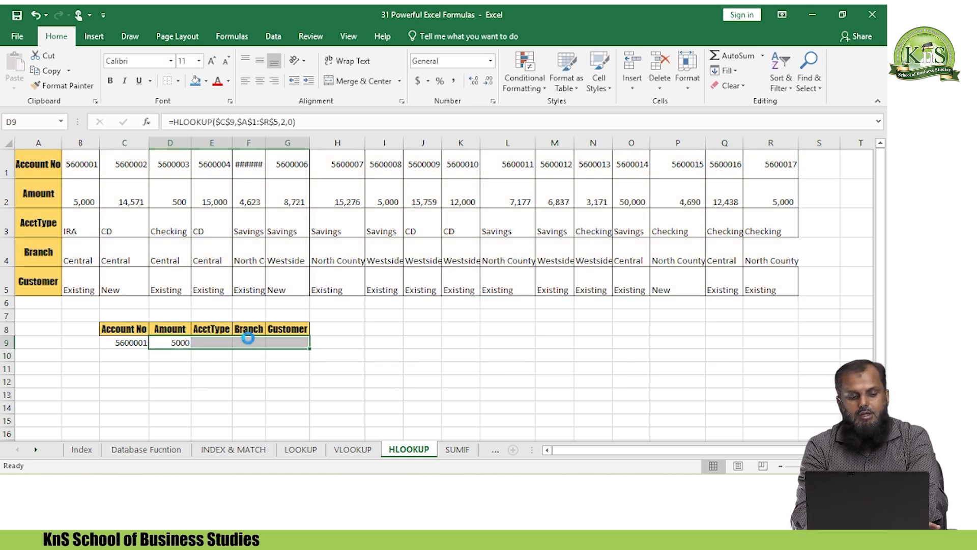
{"action": "key", "text": "ctrl+d"}
{"action": "key", "text": "ctrl+z"}
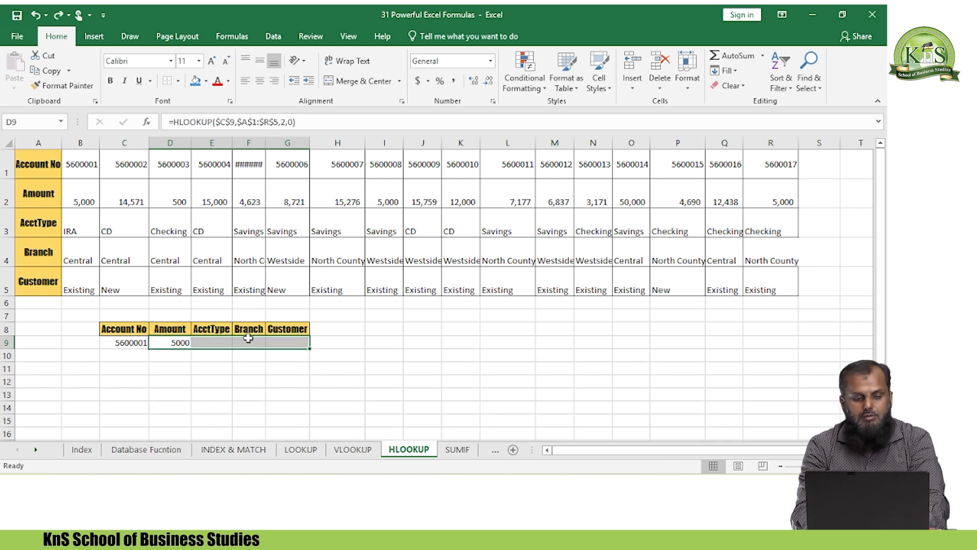
{"action": "key", "text": "ctrl+r"}
Step: Change the HLOOKUP row index in AcctType cell E9 to 3
{"action": "key", "text": "Right"}
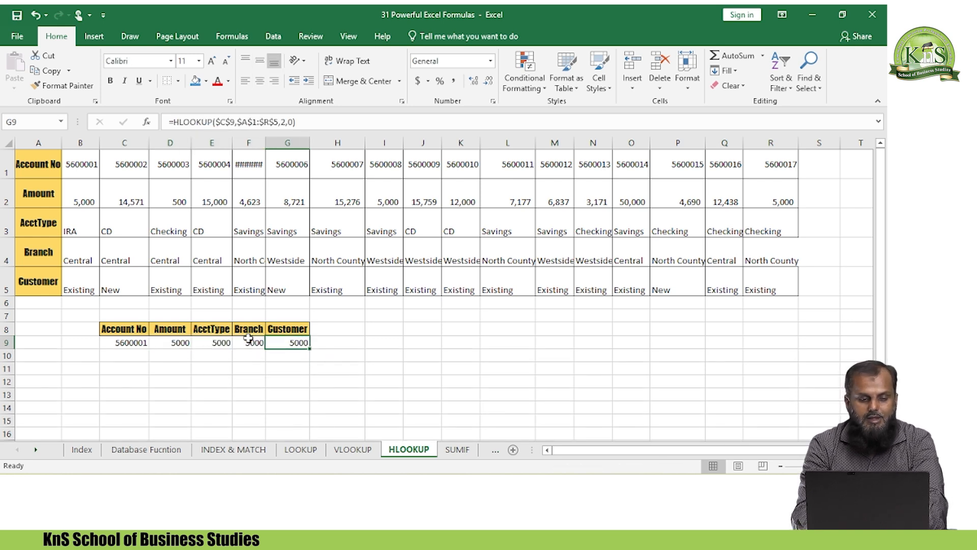
{"action": "key", "text": "F2"}
{"action": "key", "text": "Left"}
{"action": "key", "text": "Left"}
{"action": "key", "text": "BackSpace"}
{"action": "type", "text": "3"}
{"action": "key", "text": "Return"}
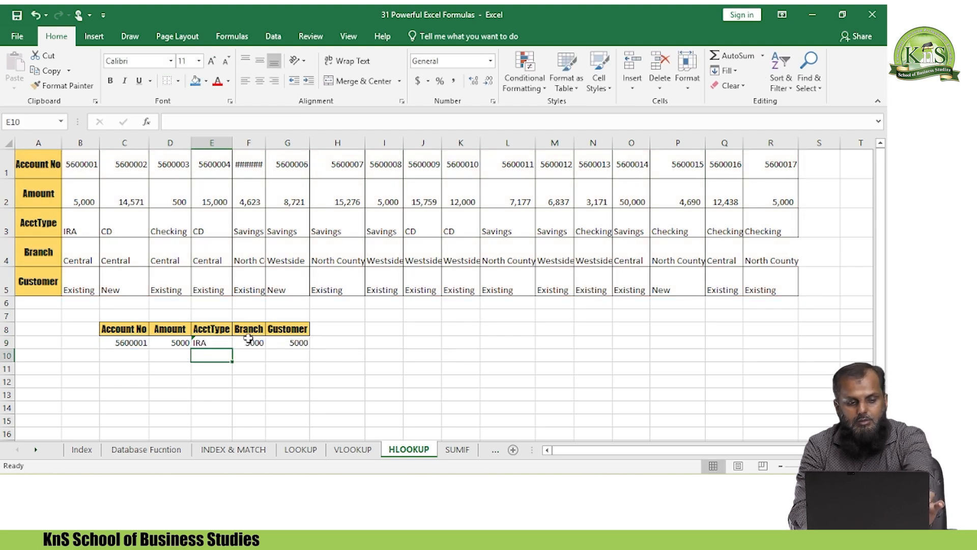
{"action": "scroll", "coordinate": [248, 337], "scroll_direction": "up", "scroll_amount": 6}
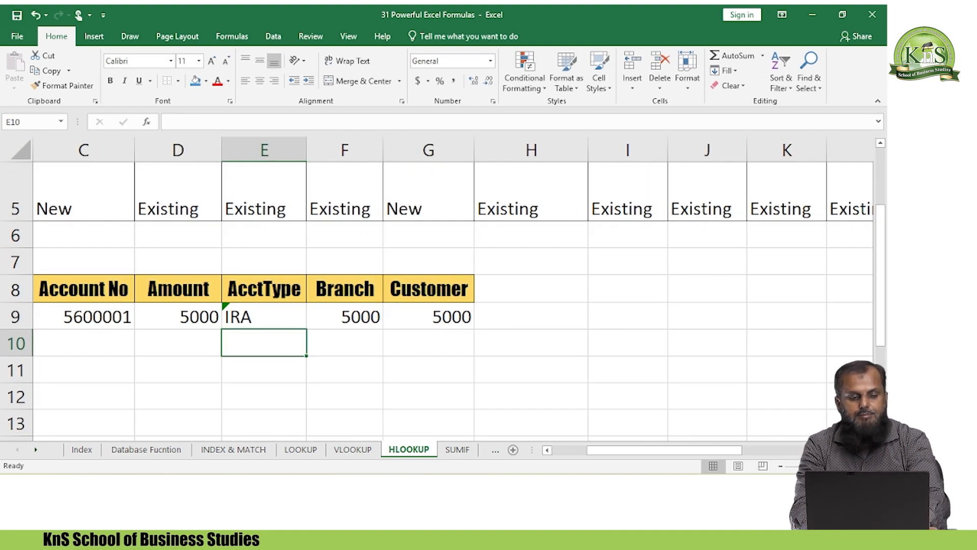
{"action": "key", "text": "Left"}
{"action": "key", "text": "Up"}
{"action": "key", "text": "Up"}
{"action": "key", "text": "Up"}
{"action": "key", "text": "Up"}
{"action": "key", "text": "Up"}
{"action": "key", "text": "Up"}
{"action": "key", "text": "Up"}
{"action": "key", "text": "Up"}
{"action": "key", "text": "Up"}
{"action": "key", "text": "Down"}
{"action": "key", "text": "Down"}
{"action": "key", "text": "Down"}
{"action": "key", "text": "Down"}
{"action": "key", "text": "Down"}
{"action": "key", "text": "Down"}
{"action": "key", "text": "Down"}
{"action": "key", "text": "Down"}
{"action": "key", "text": "Down"}
{"action": "key", "text": "Down"}
{"action": "key", "text": "Down"}
{"action": "key", "text": "Down"}
{"action": "key", "text": "Up"}
{"action": "key", "text": "Up"}
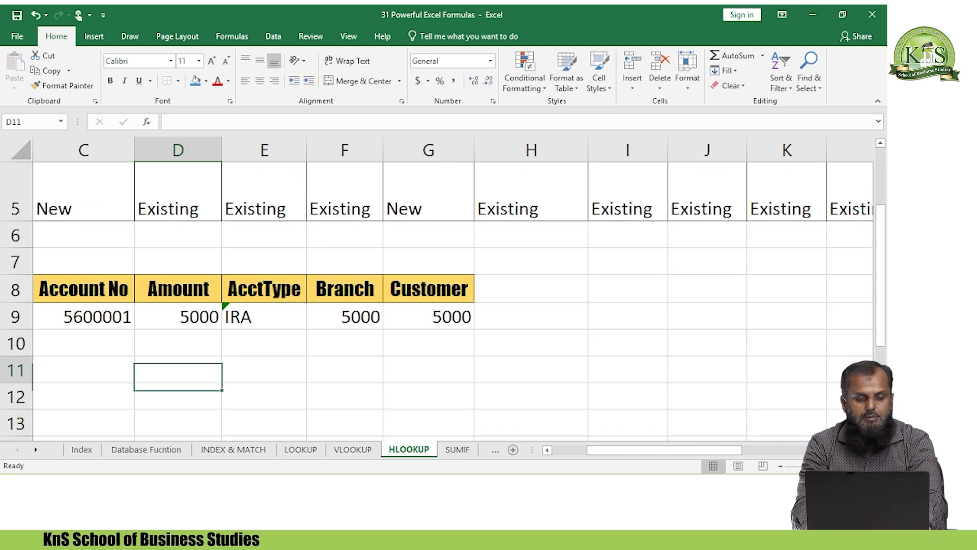
Step: Change the HLOOKUP row index in Branch cell F9 to the source table's Branch row, row 4
{"action": "key", "text": "Up"}
{"action": "key", "text": "Up"}
{"action": "key", "text": "Right"}
{"action": "key", "text": "Right"}
{"action": "key", "text": "F2"}
{"action": "key", "text": "Left"}
{"action": "key", "text": "Left"}
{"action": "key", "text": "Left"}
{"action": "key", "text": "shift+Left"}
{"action": "key", "text": "Return"}
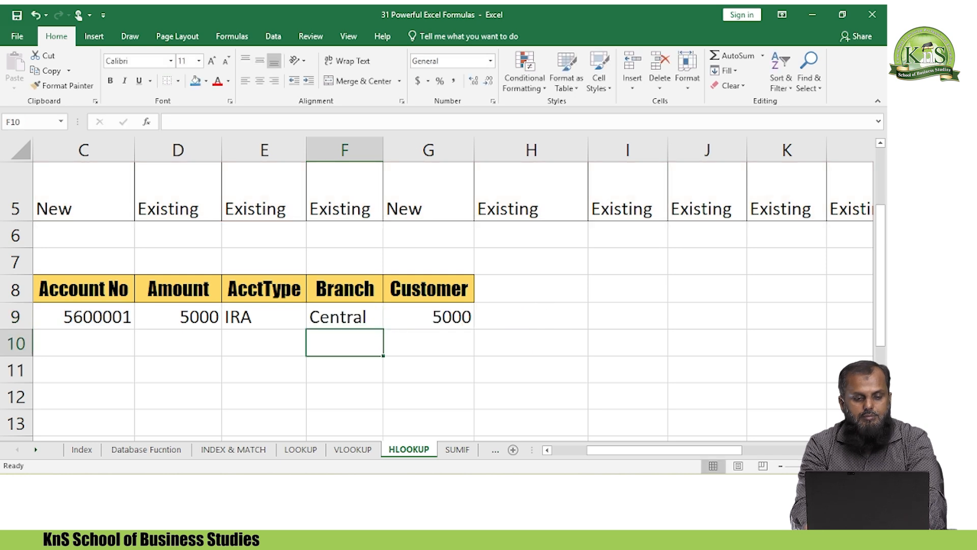
Step: Change the HLOOKUP row index in Customer cell G9 to 5
{"action": "key", "text": "Right"}
{"action": "key", "text": "Up"}
{"action": "key", "text": "F2"}
{"action": "key", "text": "Left"}
{"action": "key", "text": "Left"}
{"action": "key", "text": "Left"}
{"action": "key", "text": "shift+Left"}
{"action": "type", "text": "5"}
{"action": "key", "text": "Return"}
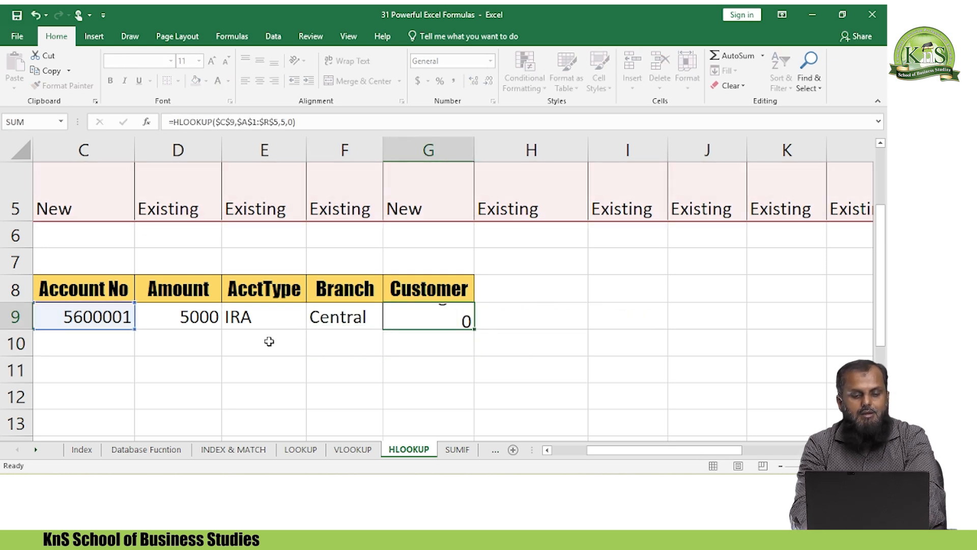
Step: Review the completed HLOOKUP row around the Account No cell C9 and its header
{"action": "key", "text": "Left"}
{"action": "key", "text": "Left"}
{"action": "key", "text": "Left"}
{"action": "key", "text": "Left"}
{"action": "key", "text": "Left"}
{"action": "key", "text": "Left"}
{"action": "key", "text": "Up"}
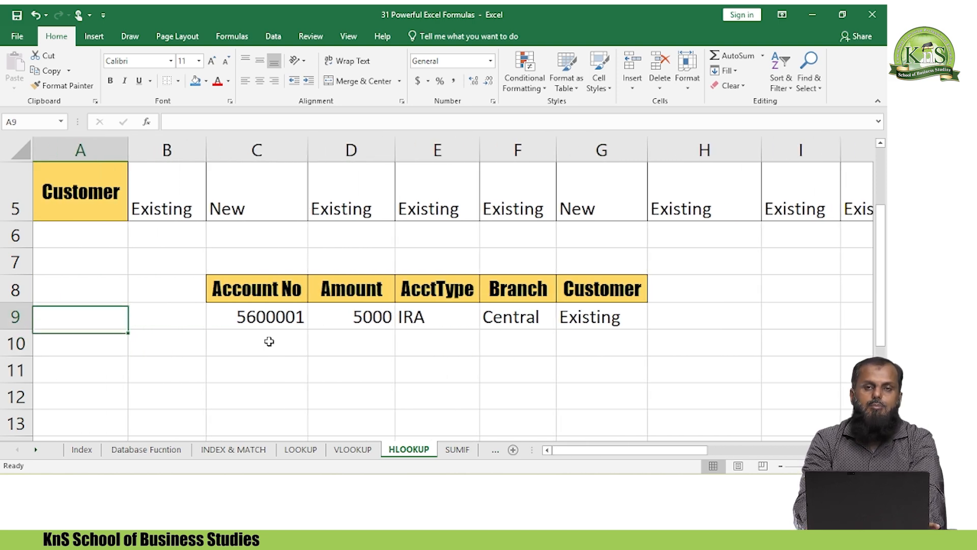
{"action": "key", "text": "Right"}
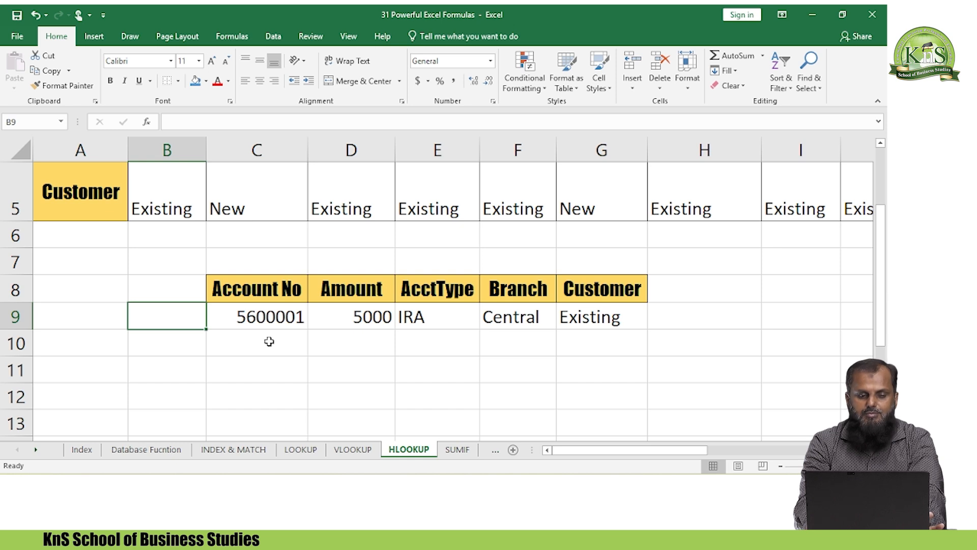
{"action": "key", "text": "Right"}
{"action": "key", "text": "Right"}
{"action": "key", "text": "Right"}
{"action": "key", "text": "Left"}
{"action": "key", "text": "Left"}
{"action": "key", "text": "Left"}
{"action": "key", "text": "Right"}
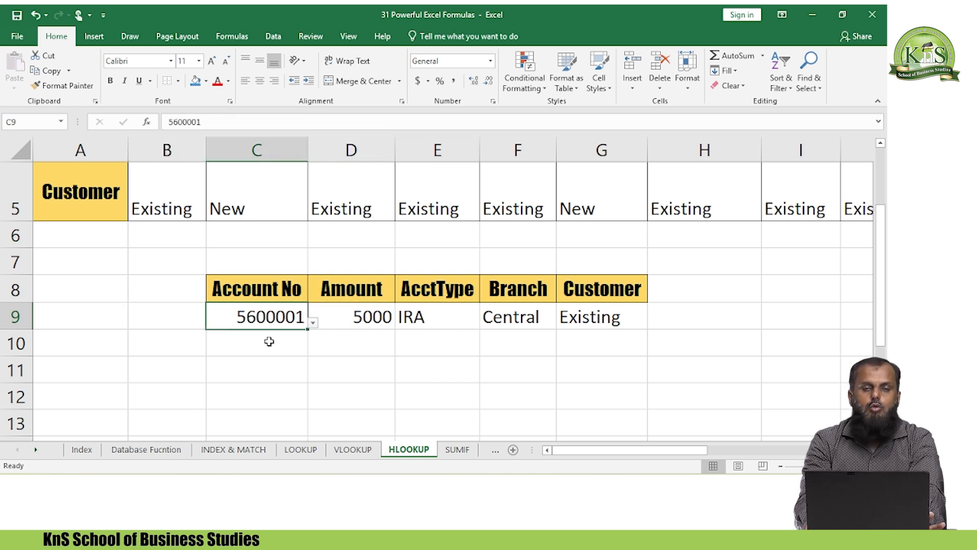
{"action": "key", "text": "Up"}
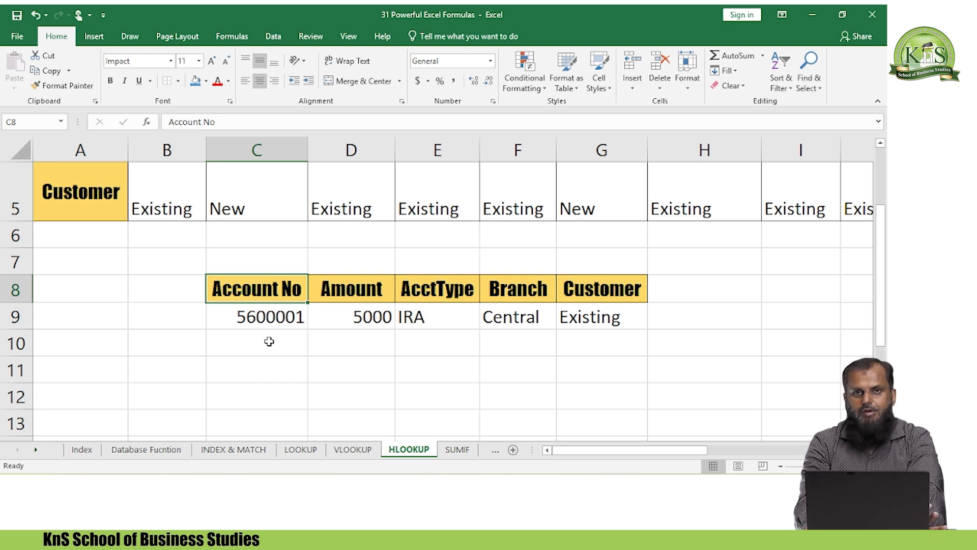
{"action": "key", "text": "Down"}
{"action": "key", "text": "Down"}
{"action": "key", "text": "Up"}
{"action": "key", "text": "Right"}
{"action": "key", "text": "Left"}
{"action": "key", "text": "Left"}
{"action": "key", "text": "Right"}
{"action": "key", "text": "Right"}
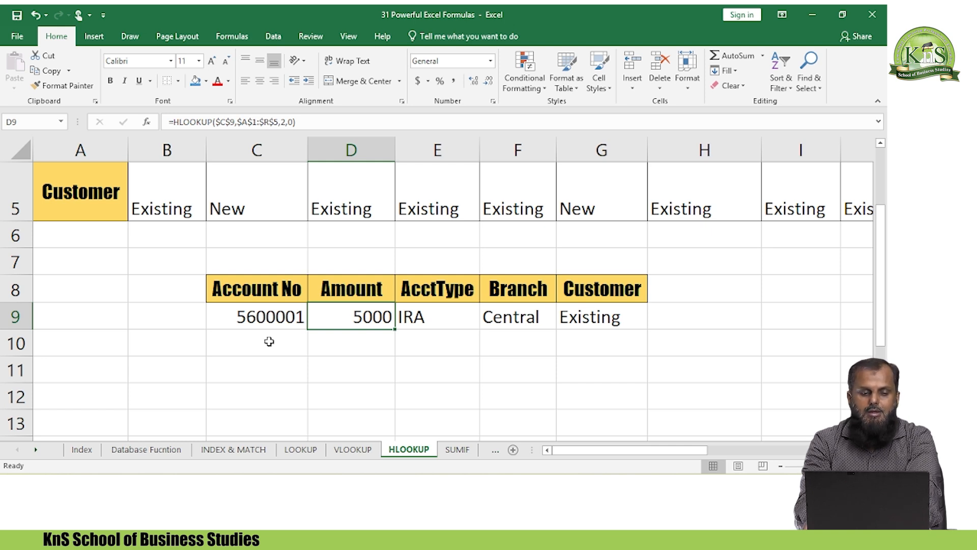
Step: Enter =COLUMN() in cell C7, directly above the Account No header
{"action": "key", "text": "Up"}
{"action": "key", "text": "Left"}
{"action": "key", "text": "Up"}
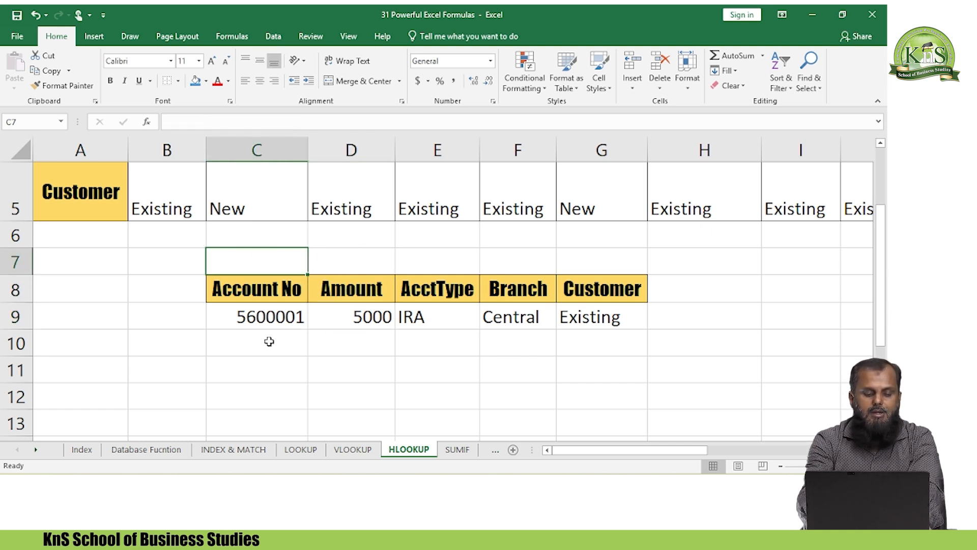
{"action": "type", "text": "=COLUMN()"}
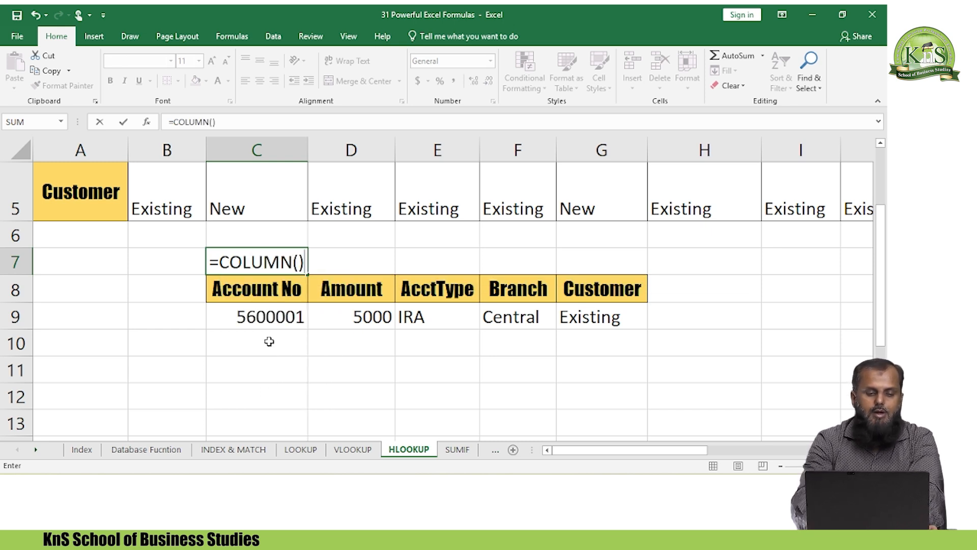
{"action": "key", "text": "Return"}
Step: Fill the COLUMN formula from C7 across the row through G7, above the Customer header
{"action": "key", "text": "Up"}
{"action": "key", "text": "shift+Right"}
{"action": "key", "text": "shift+Right"}
{"action": "key", "text": "shift+Right"}
{"action": "key", "text": "shift+Right"}
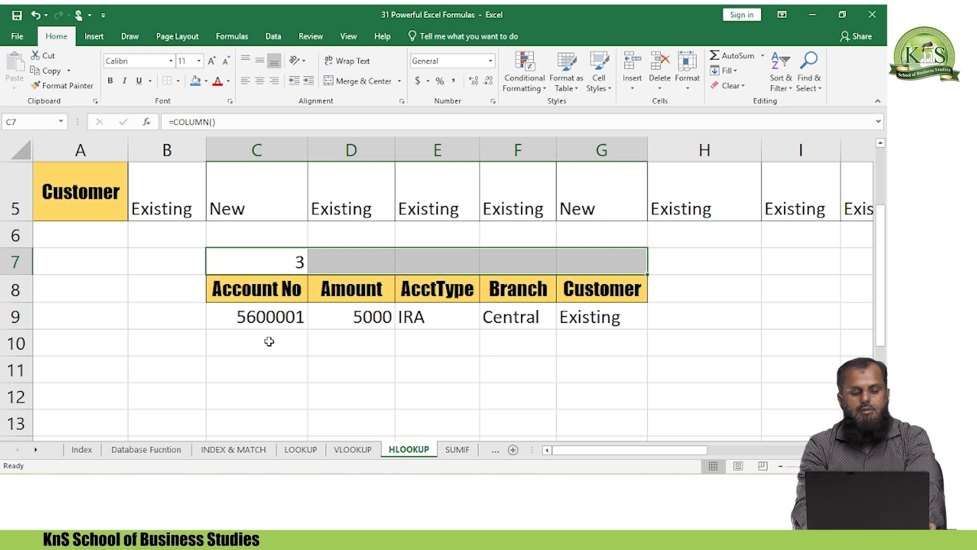
{"action": "key", "text": "ctrl+r"}
{"action": "key", "text": "Down"}
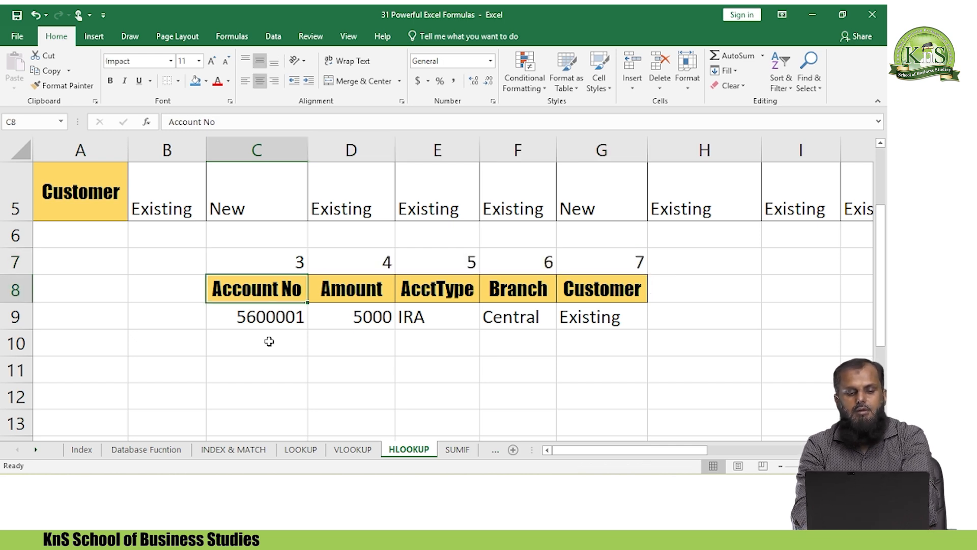
Step: Compare the column numbers above the lookup headers with the row positions of the fields in the source table
{"action": "key", "text": "Up"}
{"action": "key", "text": "Up"}
{"action": "key", "text": "Right"}
{"action": "key", "text": "Down"}
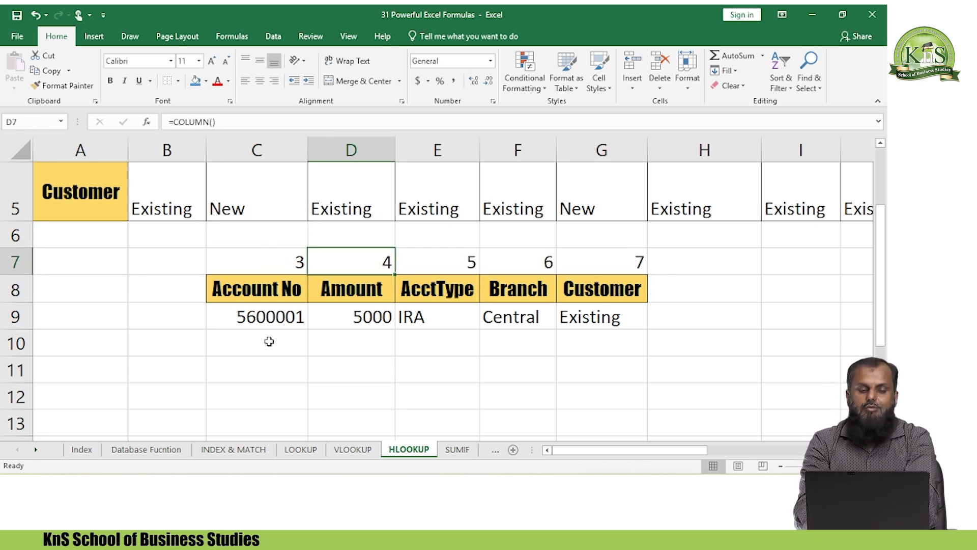
{"action": "key", "text": "Up"}
{"action": "key", "text": "Up"}
{"action": "key", "text": "Up"}
{"action": "key", "text": "Up"}
{"action": "key", "text": "Up"}
{"action": "key", "text": "Up"}
{"action": "key", "text": "Down"}
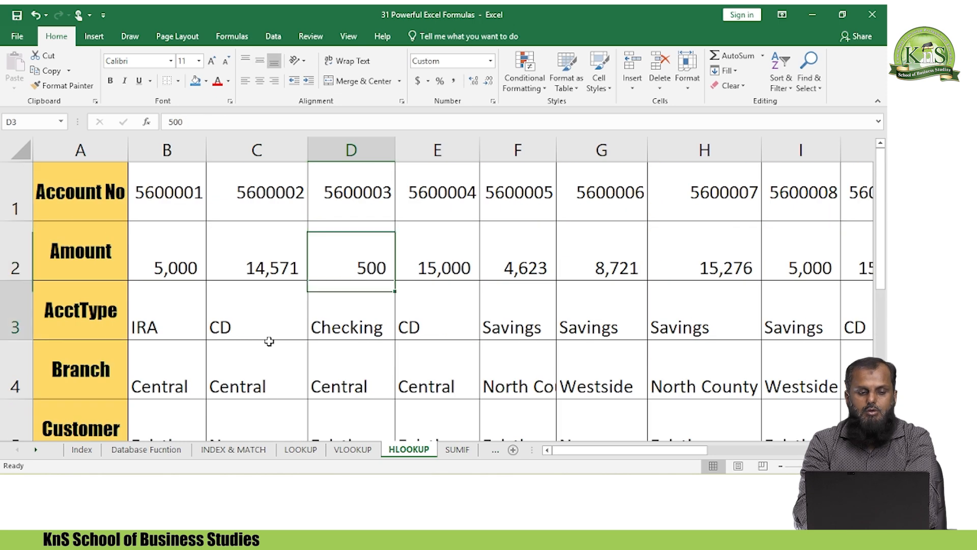
{"action": "key", "text": "Down"}
{"action": "key", "text": "Down"}
{"action": "key", "text": "Left"}
{"action": "key", "text": "Left"}
{"action": "key", "text": "Up"}
{"action": "key", "text": "Up"}
{"action": "key", "text": "Up"}
{"action": "key", "text": "Left"}
{"action": "key", "text": "Down"}
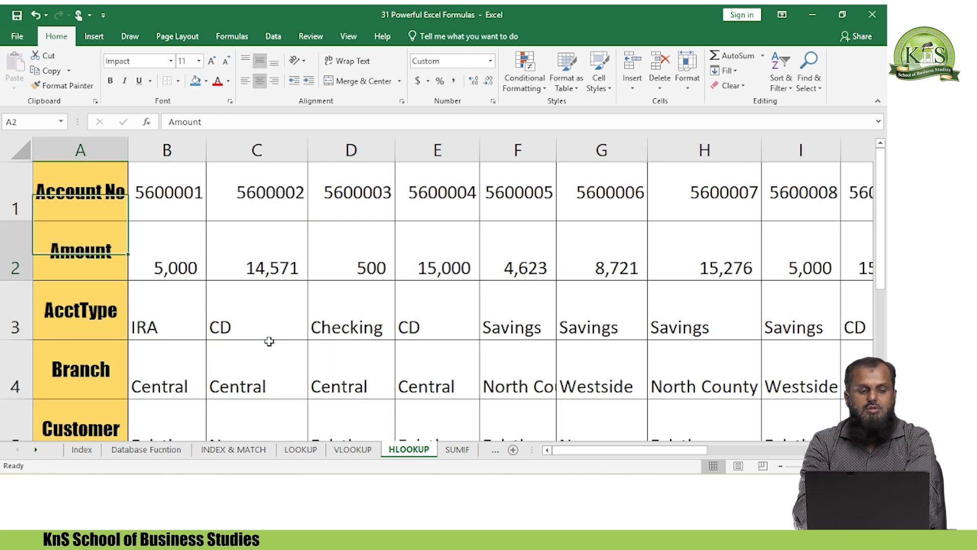
{"action": "key", "text": "Down"}
{"action": "key", "text": "Down"}
{"action": "key", "text": "Down"}
{"action": "key", "text": "Down"}
{"action": "key", "text": "Down"}
{"action": "key", "text": "Down"}
{"action": "key", "text": "Down"}
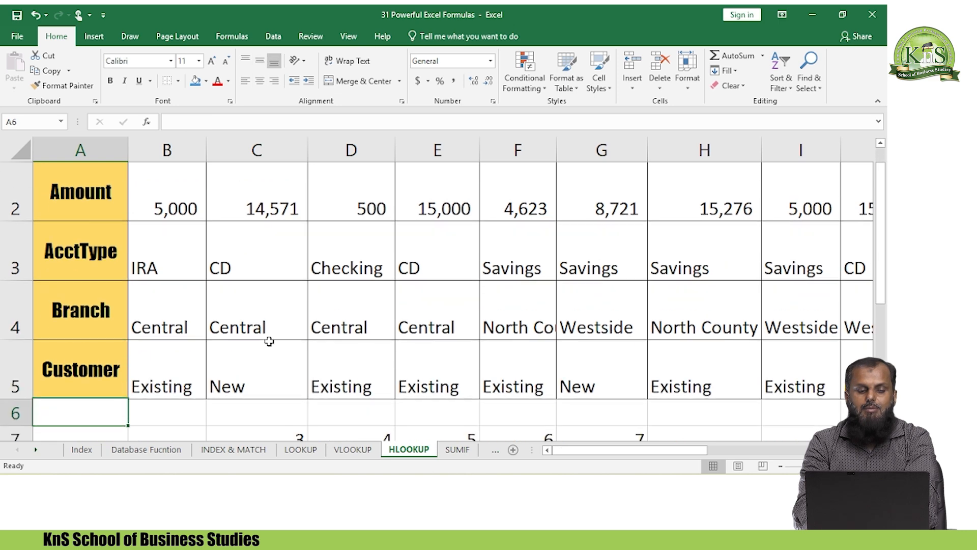
Step: Replace the fixed row index in the Amount formula in D9 with COLUMN()-2
{"action": "key", "text": "Right"}
{"action": "key", "text": "Right"}
{"action": "key", "text": "Right"}
{"action": "key", "text": "Right"}
{"action": "key", "text": "Left"}
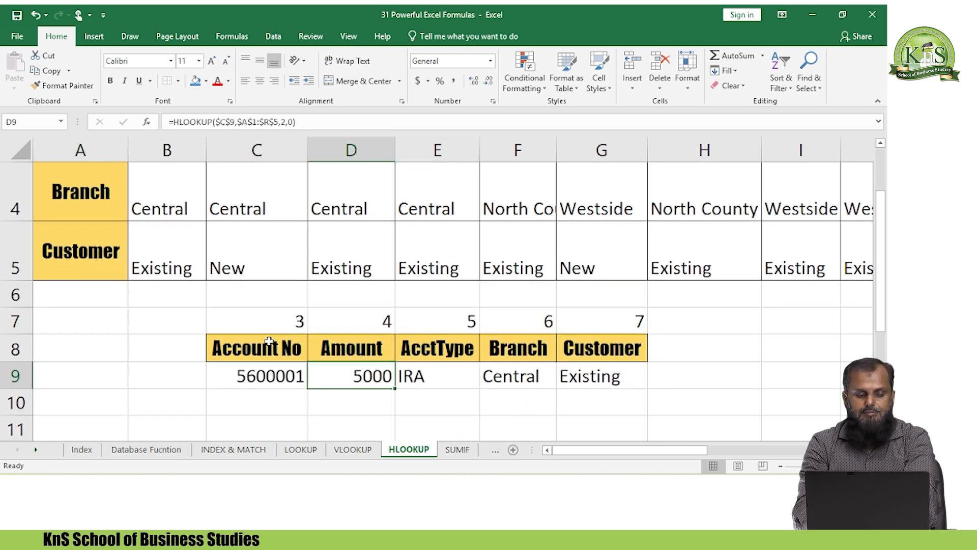
{"action": "key", "text": "F2"}
{"action": "key", "text": "Left"}
{"action": "key", "text": "Left"}
{"action": "key", "text": "Left"}
{"action": "key", "text": "shift+Left"}
{"action": "type", "text": "="}
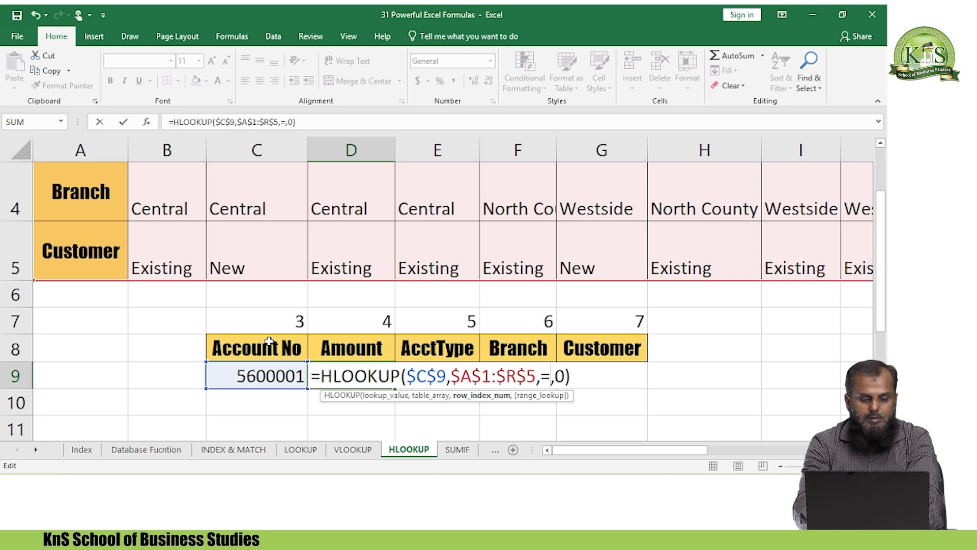
{"action": "key", "text": "BackSpace"}
{"action": "type", "text": "COLUMN("}
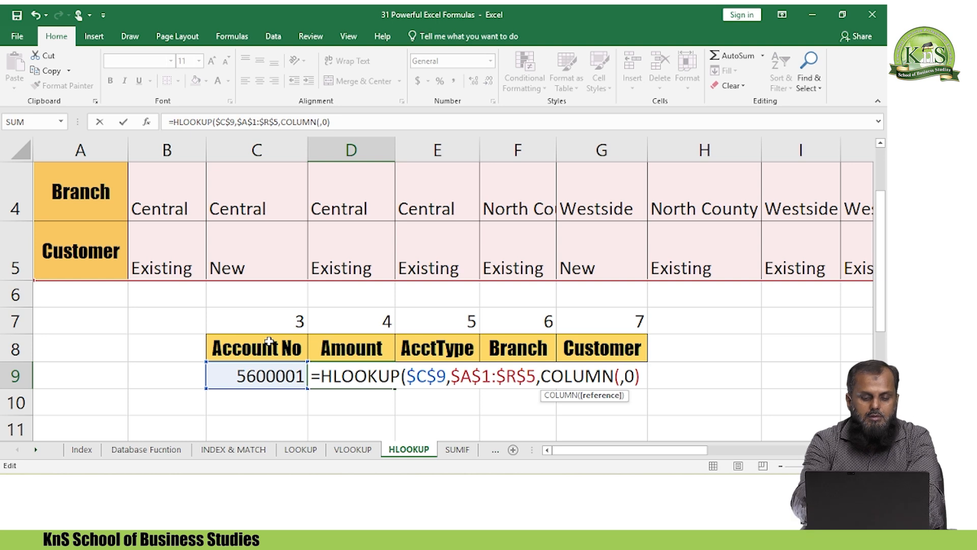
{"action": "type", "text": ")"}
{"action": "type", "text": "-2"}
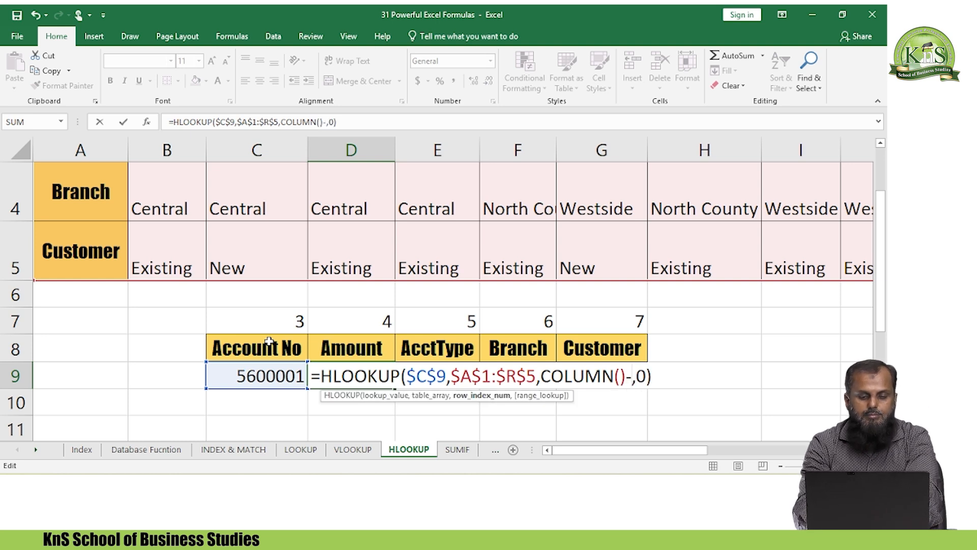
{"action": "key", "text": "Return"}
Step: Fill the revised HLOOKUP formula from D9 across AcctType, Branch and Customer through G9
{"action": "key", "text": "Up"}
{"action": "key", "text": "shift+Right"}
{"action": "key", "text": "shift+Right"}
{"action": "key", "text": "shift+Right"}
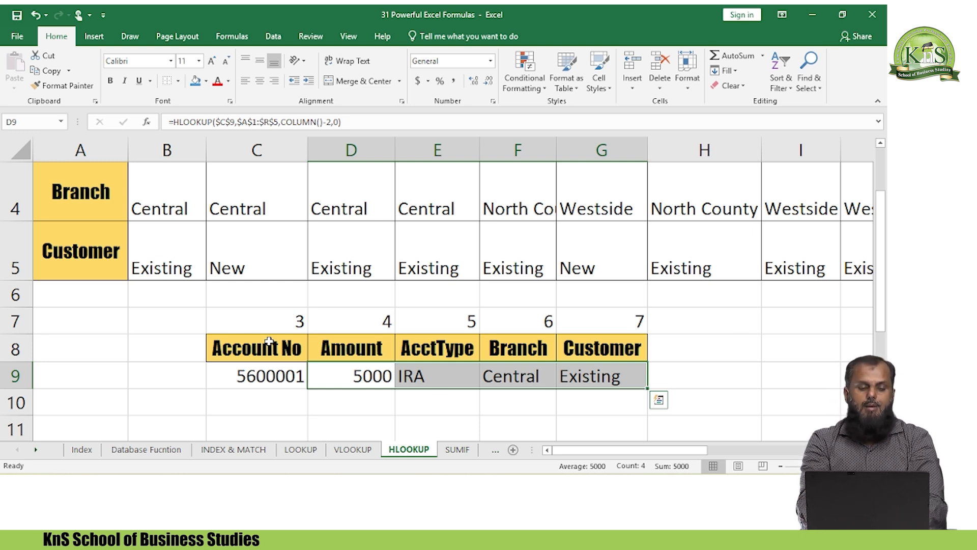
Step: Test the revised formulas by choosing the fourth account number from the list in C9
{"action": "key", "text": "Left"}
{"action": "key", "text": "alt+Down"}
{"action": "key", "text": "Down"}
{"action": "key", "text": "Down"}
{"action": "key", "text": "Down"}
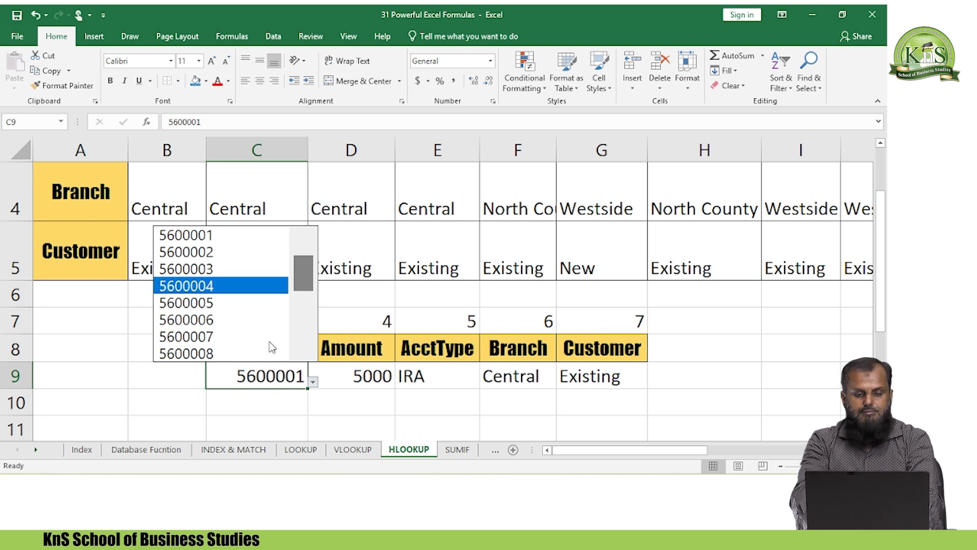
{"action": "key", "text": "Return"}
{"action": "key", "text": "Right"}
{"action": "key", "text": "Left"}
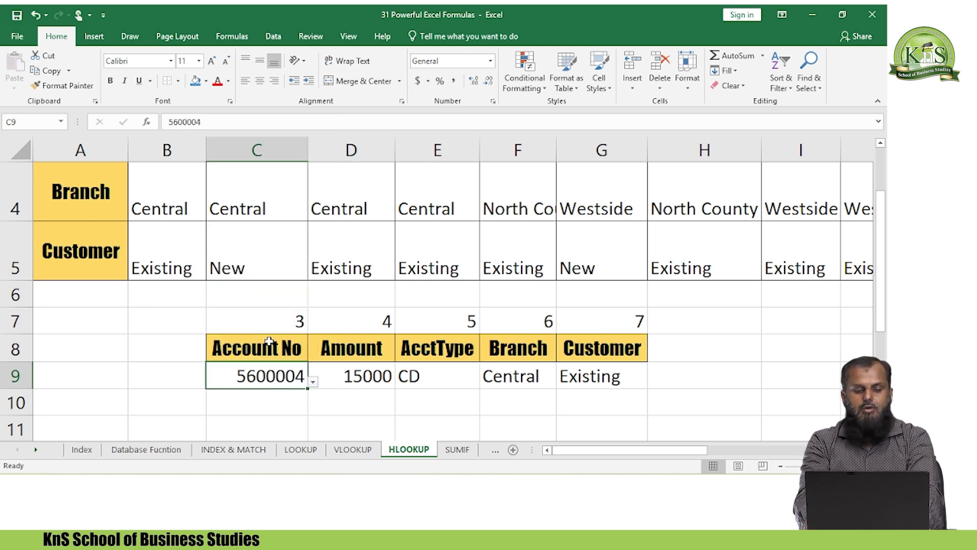
Step: Change the account number in C9 to the fourteenth account in the list to test the lookup row
{"action": "key", "text": "alt+Down"}
{"action": "key", "text": "Down"}
{"action": "key", "text": "Down"}
{"action": "key", "text": "Down"}
{"action": "key", "text": "Return"}
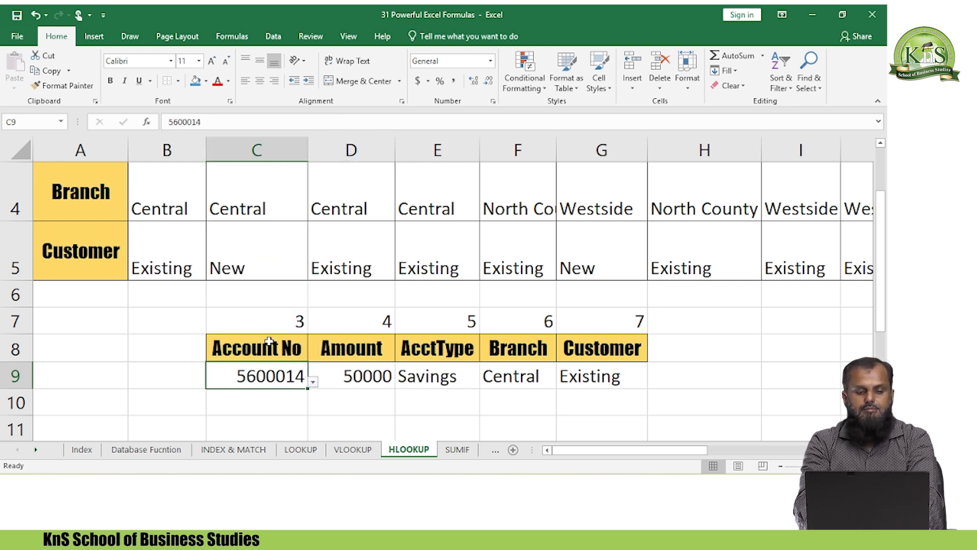
Step: Switch the account number in C9 to the sixteenth account in the list
{"action": "key", "text": "alt+Down"}
{"action": "key", "text": "Down"}
{"action": "key", "text": "Down"}
{"action": "key", "text": "Return"}
{"action": "key", "text": "alt+Down"}
{"action": "key", "text": "Escape"}
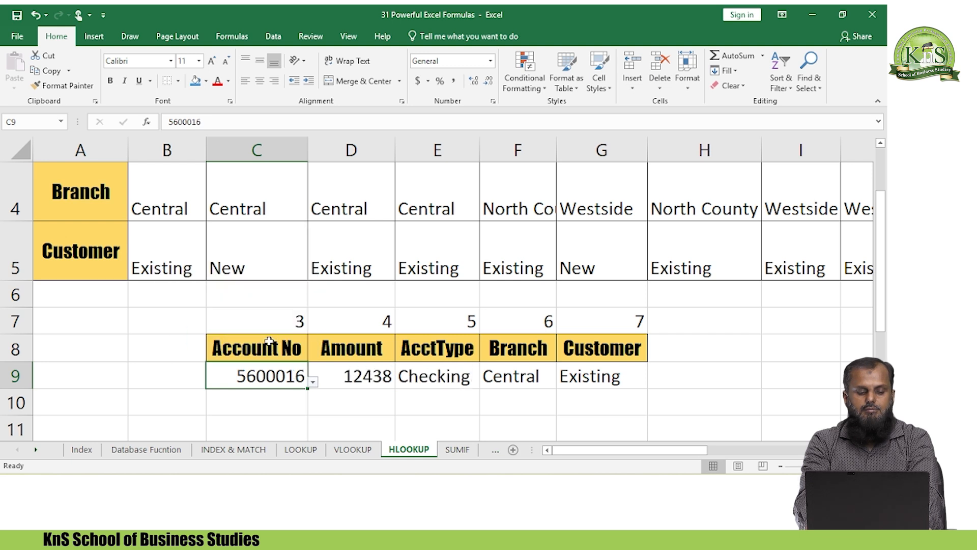
Step: Choose the twelfth account number from the list in C9
{"action": "key", "text": "alt+Down"}
{"action": "key", "text": "Up"}
{"action": "key", "text": "Up"}
{"action": "key", "text": "Up"}
{"action": "key", "text": "Up"}
{"action": "key", "text": "Return"}
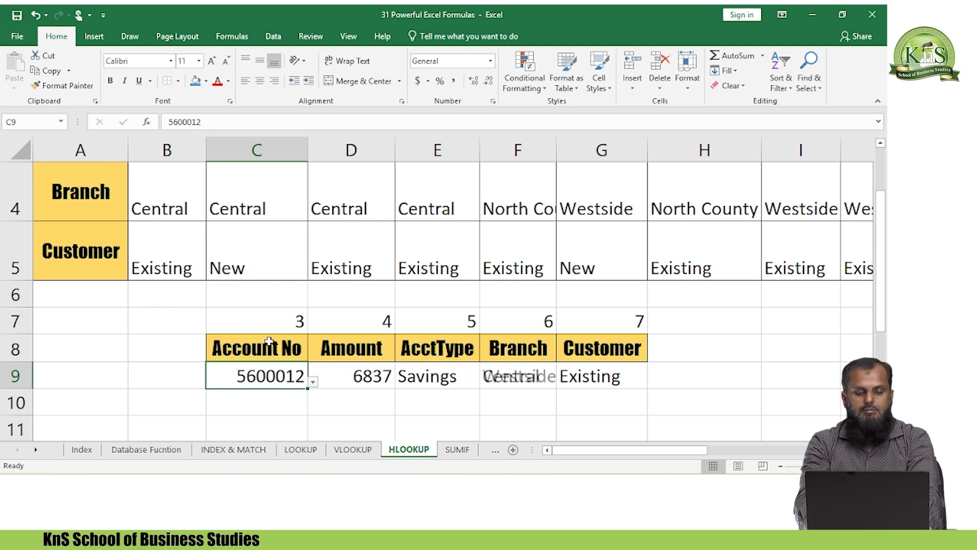
Step: Review the HLOOKUP formulas in row 9 alongside the COLUMN numbers in row 7
{"action": "key", "text": "Right"}
{"action": "key", "text": "Right"}
{"action": "key", "text": "Right"}
{"action": "key", "text": "Up"}
{"action": "key", "text": "Up"}
{"action": "key", "text": "Left"}
{"action": "key", "text": "Left"}
{"action": "key", "text": "Left"}
{"action": "key", "text": "Down"}
{"action": "key", "text": "Down"}
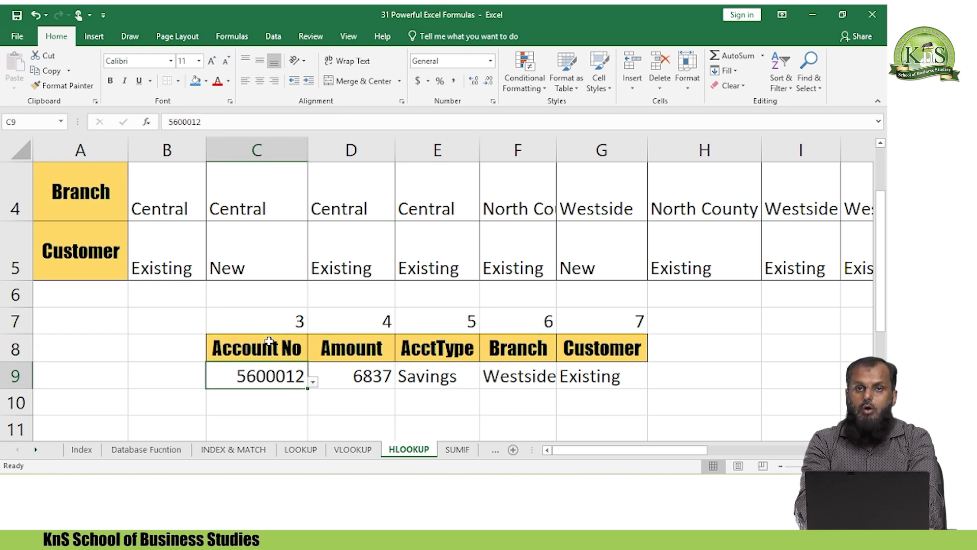
{"action": "key", "text": "Right"}
{"action": "key", "text": "Right"}
{"action": "key", "text": "Right"}
{"action": "key", "text": "Right"}
{"action": "key", "text": "Left"}
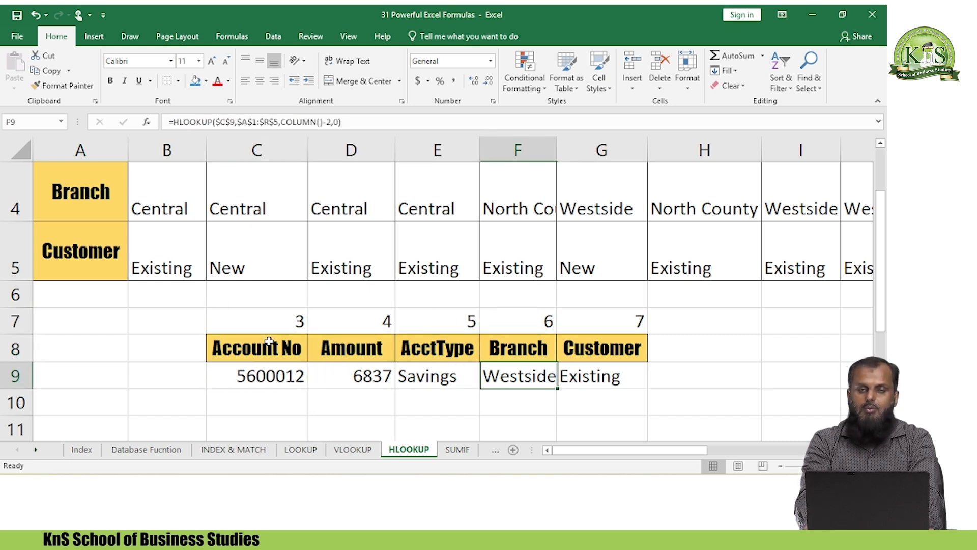
{"action": "key", "text": "Left"}
{"action": "key", "text": "Left"}
{"action": "key", "text": "Left"}
{"action": "key", "text": "Right"}
{"action": "key", "text": "Right"}
{"action": "key", "text": "Up"}
{"action": "key", "text": "Up"}
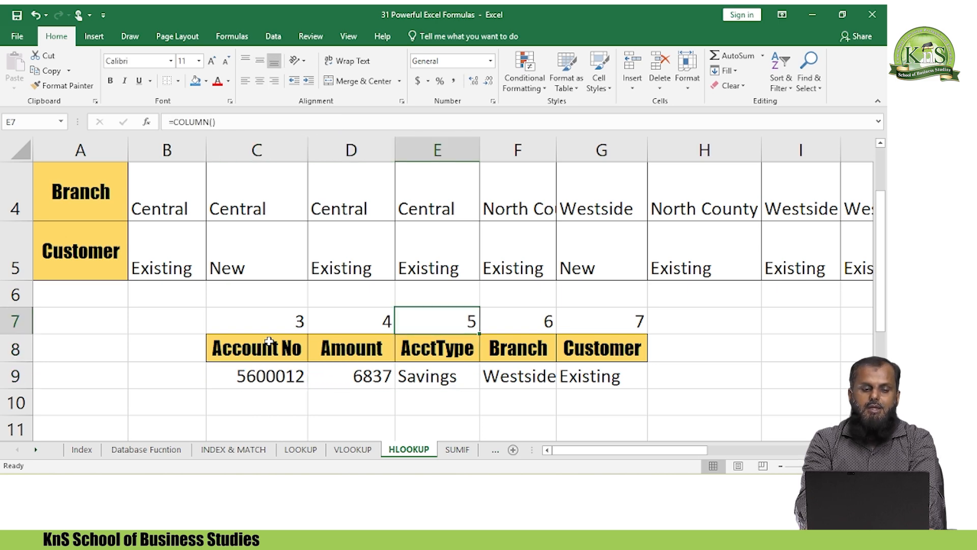
{"action": "key", "text": "Up"}
{"action": "key", "text": "Left"}
{"action": "key", "text": "Left"}
Step: Open the VLOOKUP sheet and examine its lookup tables and vertical source data for comparison with the HLOOKUP sheet
{"action": "key", "text": "ctrl+Page_Up"}
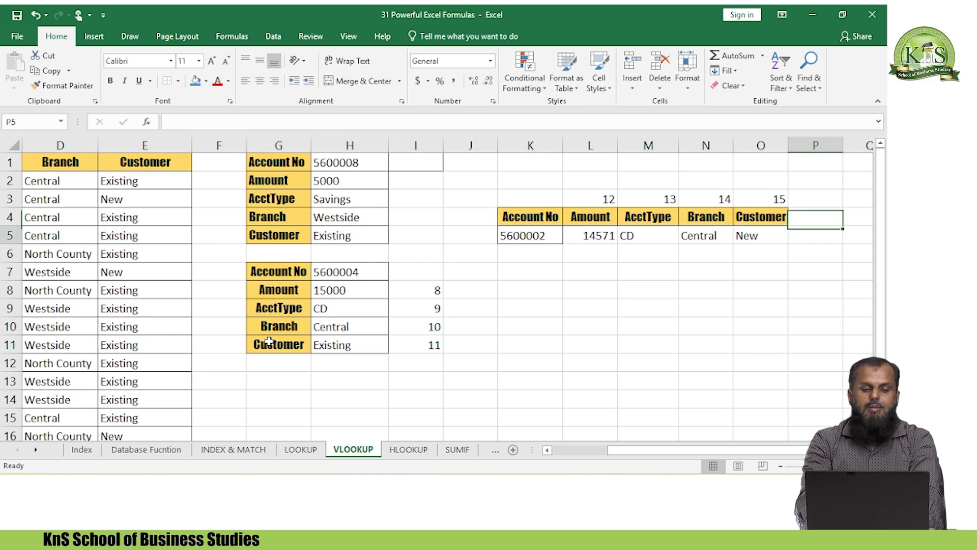
{"action": "key", "text": "Down"}
{"action": "key", "text": "Left"}
{"action": "key", "text": "Left"}
{"action": "key", "text": "Left"}
{"action": "key", "text": "Left"}
{"action": "key", "text": "Left"}
{"action": "key", "text": "Left"}
{"action": "key", "text": "Up"}
{"action": "key", "text": "Up"}
{"action": "key", "text": "Left"}
{"action": "key", "text": "Left"}
{"action": "key", "text": "Up"}
{"action": "key", "text": "Down"}
{"action": "key", "text": "Down"}
{"action": "key", "text": "Up"}
{"action": "key", "text": "Up"}
{"action": "key", "text": "Down"}
{"action": "key", "text": "Down"}
{"action": "key", "text": "Down"}
{"action": "key", "text": "Down"}
{"action": "key", "text": "Down"}
{"action": "key", "text": "Down"}
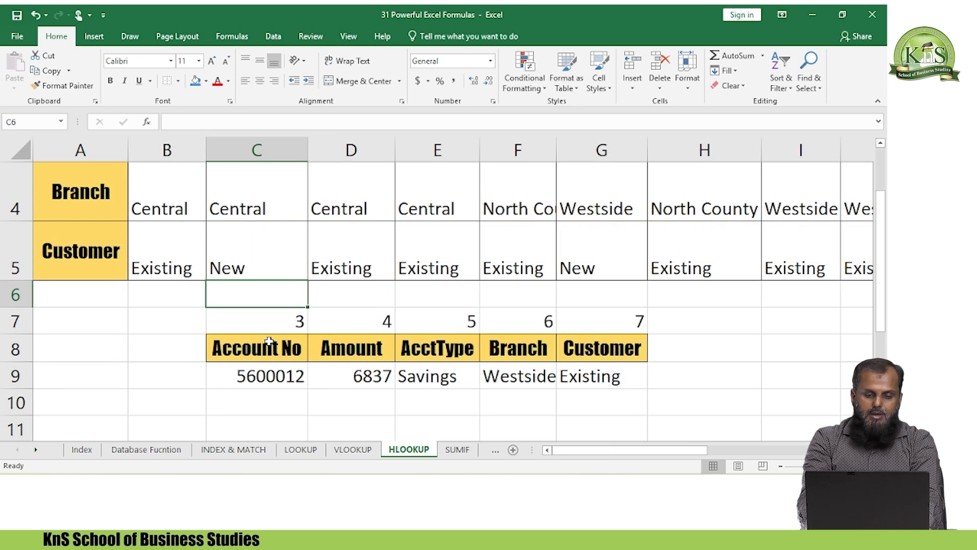
Step: Open the SUMIF sheet and examine the salary formulas by designation and the employee source table
{"action": "key", "text": "Down"}
{"action": "key", "text": "Up"}
{"action": "key", "text": "Up"}
{"action": "key", "text": "Up"}
{"action": "key", "text": "Up"}
{"action": "key", "text": "Up"}
{"action": "key", "text": "Up"}
{"action": "key", "text": "Down"}
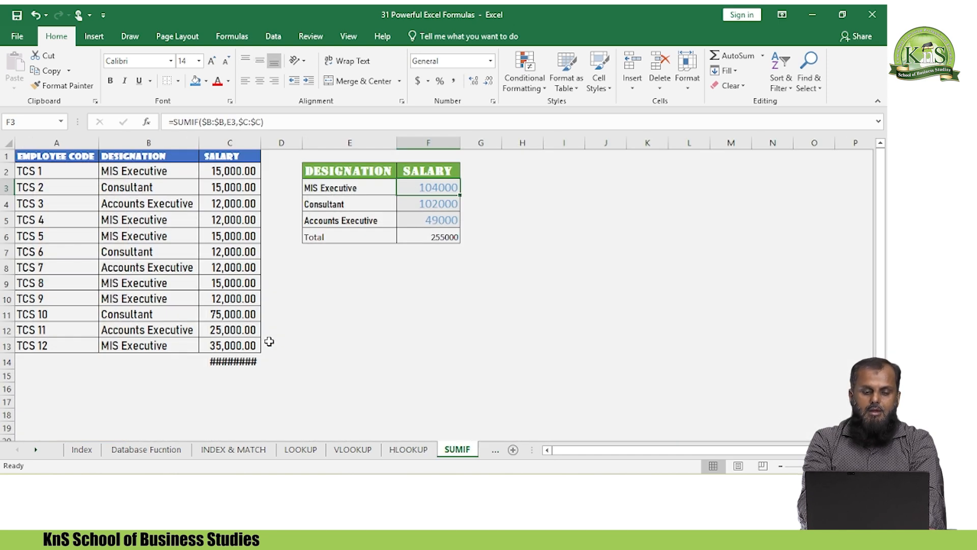
{"action": "key", "text": "Down"}
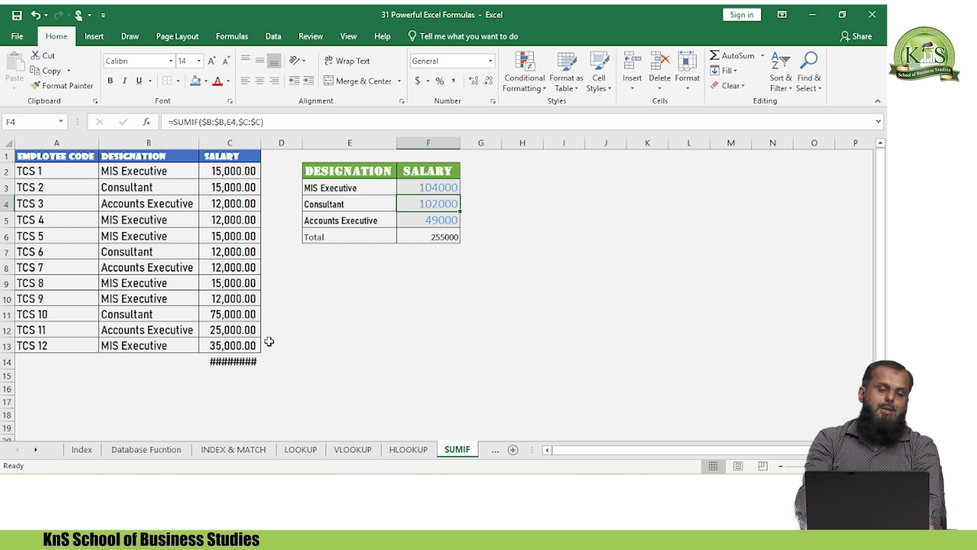
{"action": "key", "text": "Left"}
{"action": "key", "text": "Left"}
{"action": "key", "text": "Left"}
{"action": "key", "text": "Left"}
{"action": "key", "text": "Up"}
{"action": "key", "text": "Up"}
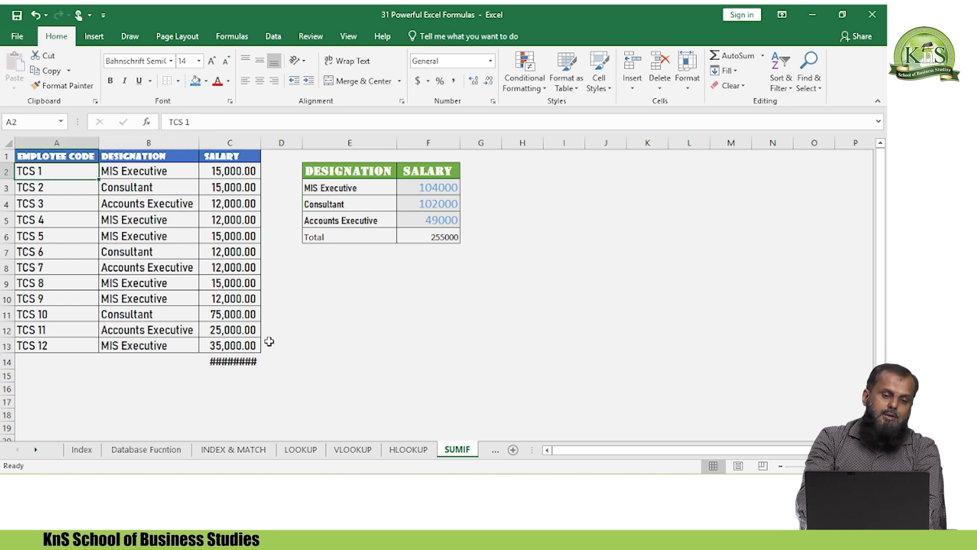
Step: Examine the employee codes, designations and salaries in the source table on the SUMIF sheet
{"action": "key", "text": "Down"}
{"action": "key", "text": "Up"}
{"action": "key", "text": "Down"}
{"action": "key", "text": "Down"}
{"action": "key", "text": "Down"}
{"action": "key", "text": "Down"}
{"action": "key", "text": "Down"}
{"action": "key", "text": "Down"}
{"action": "key", "text": "Down"}
{"action": "key", "text": "Down"}
{"action": "key", "text": "Up"}
{"action": "key", "text": "Up"}
{"action": "key", "text": "Up"}
{"action": "key", "text": "Up"}
{"action": "key", "text": "Up"}
{"action": "key", "text": "Up"}
{"action": "key", "text": "Up"}
{"action": "key", "text": "Up"}
{"action": "key", "text": "Up"}
{"action": "key", "text": "Down"}
{"action": "key", "text": "Down"}
{"action": "key", "text": "Down"}
{"action": "key", "text": "Down"}
{"action": "key", "text": "Down"}
{"action": "key", "text": "Down"}
{"action": "key", "text": "Down"}
Step: Clear the designation salary results and the total in F3:F6 of the summary table
{"action": "key", "text": "Right"}
{"action": "key", "text": "Right"}
{"action": "key", "text": "Right"}
{"action": "key", "text": "Right"}
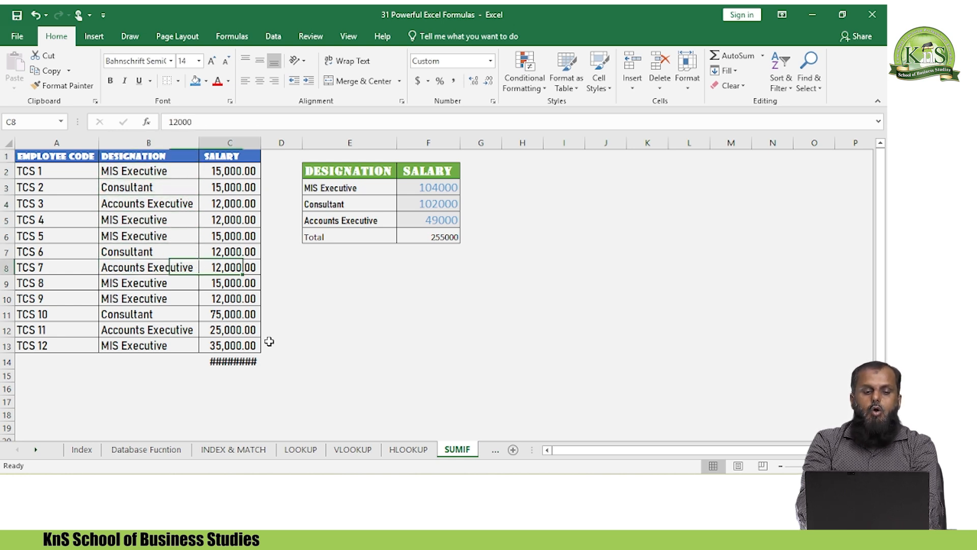
{"action": "key", "text": "Up"}
{"action": "key", "text": "Up"}
{"action": "key", "text": "Up"}
{"action": "key", "text": "Up"}
{"action": "key", "text": "Up"}
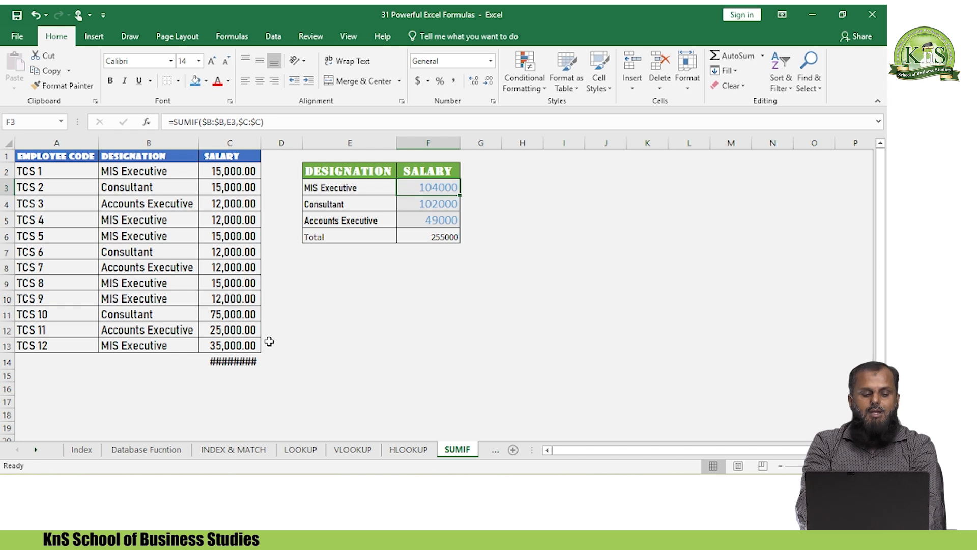
{"action": "key", "text": "shift+Down"}
{"action": "key", "text": "shift+Down"}
{"action": "key", "text": "shift+Down"}
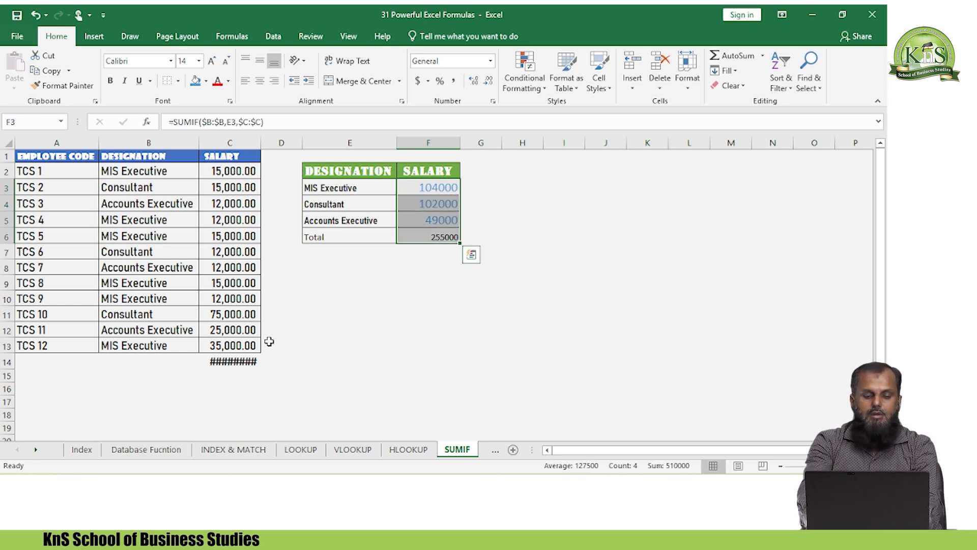
{"action": "key", "text": "Delete"}
Step: Examine the designation and salary columns of the employee source table
{"action": "key", "text": "Left"}
{"action": "key", "text": "Left"}
{"action": "key", "text": "Left"}
{"action": "key", "text": "Left"}
{"action": "key", "text": "Left"}
{"action": "key", "text": "Down"}
{"action": "key", "text": "Down"}
{"action": "key", "text": "Right"}
{"action": "key", "text": "Right"}
{"action": "key", "text": "Down"}
{"action": "key", "text": "Up"}
{"action": "key", "text": "Up"}
{"action": "key", "text": "Up"}
{"action": "key", "text": "Up"}
{"action": "key", "text": "Left"}
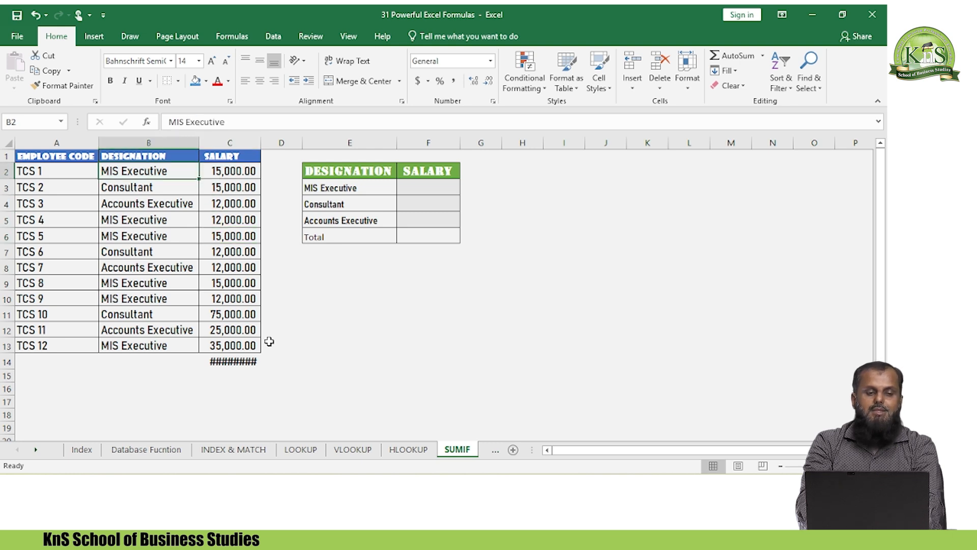
Step: Enter a SUM formula in the summary table's total cell F6 to add the designation salaries above it
{"action": "key", "text": "Right"}
{"action": "key", "text": "Right"}
{"action": "key", "text": "Right"}
{"action": "key", "text": "Down"}
{"action": "key", "text": "Down"}
{"action": "key", "text": "Down"}
{"action": "key", "text": "Down"}
{"action": "key", "text": "Down"}
{"action": "key", "text": "Right"}
{"action": "key", "text": "Up"}
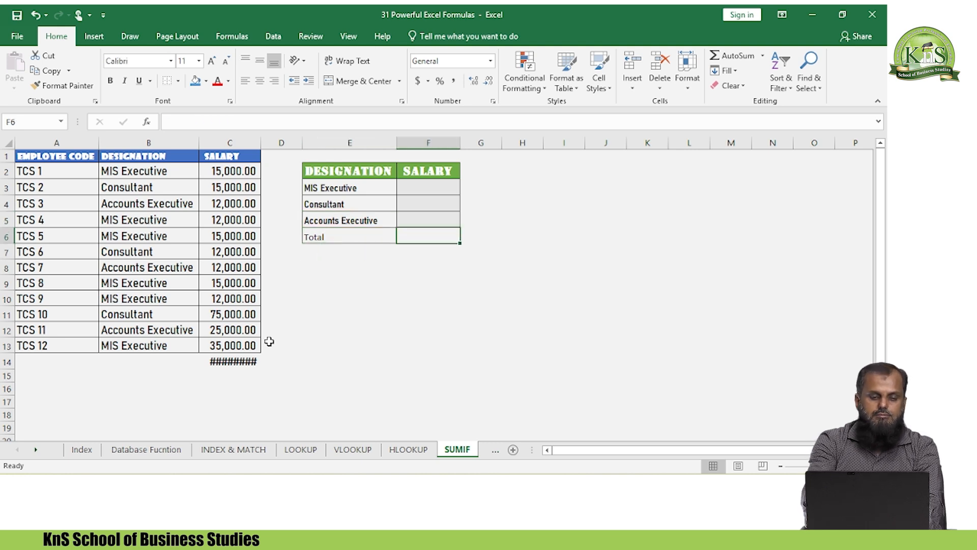
{"action": "key", "text": "alt+="}
{"action": "key", "text": "Page_Down"}
{"action": "key", "text": "Right"}
{"action": "key", "text": "Up"}
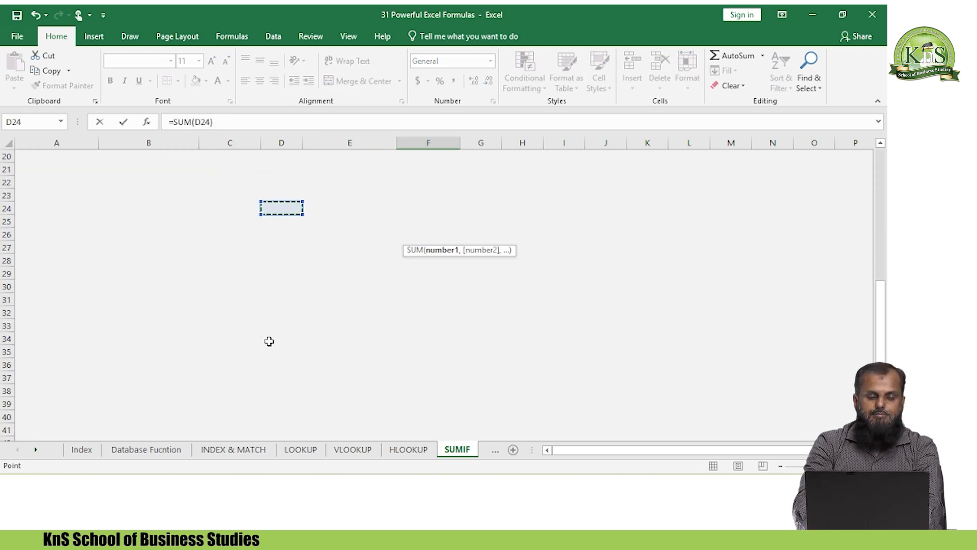
{"action": "key", "text": "Up"}
{"action": "key", "text": "Up"}
{"action": "key", "text": "Up"}
{"action": "key", "text": "Up"}
{"action": "key", "text": "Up"}
{"action": "key", "text": "Up"}
{"action": "key", "text": "Up"}
{"action": "key", "text": "Up"}
{"action": "key", "text": "Up"}
{"action": "key", "text": "Up"}
{"action": "key", "text": "Up"}
{"action": "key", "text": "Up"}
{"action": "key", "text": "Up"}
{"action": "key", "text": "Up"}
{"action": "key", "text": "Up"}
{"action": "key", "text": "Up"}
{"action": "key", "text": "Up"}
{"action": "key", "text": "Up"}
{"action": "key", "text": "Up"}
{"action": "key", "text": "Up"}
{"action": "key", "text": "Right"}
{"action": "key", "text": "Right"}
{"action": "key", "text": "Down"}
{"action": "key", "text": "Down"}
{"action": "key", "text": "shift+Up"}
{"action": "key", "text": "shift+Up"}
{"action": "key", "text": "shift+Up"}
{"action": "key", "text": "shift+Down"}
{"action": "key", "text": "Return"}
Step: Autofit the salary column C to the width of its total in C14
{"action": "key", "text": "Down"}
{"action": "key", "text": "Down"}
{"action": "key", "text": "Left"}
{"action": "key", "text": "Left"}
{"action": "key", "text": "Left"}
{"action": "key", "text": "Left"}
{"action": "key", "text": "Left"}
{"action": "key", "text": "Down"}
{"action": "key", "text": "Down"}
{"action": "key", "text": "Down"}
{"action": "key", "text": "Down"}
{"action": "key", "text": "Down"}
{"action": "key", "text": "Right"}
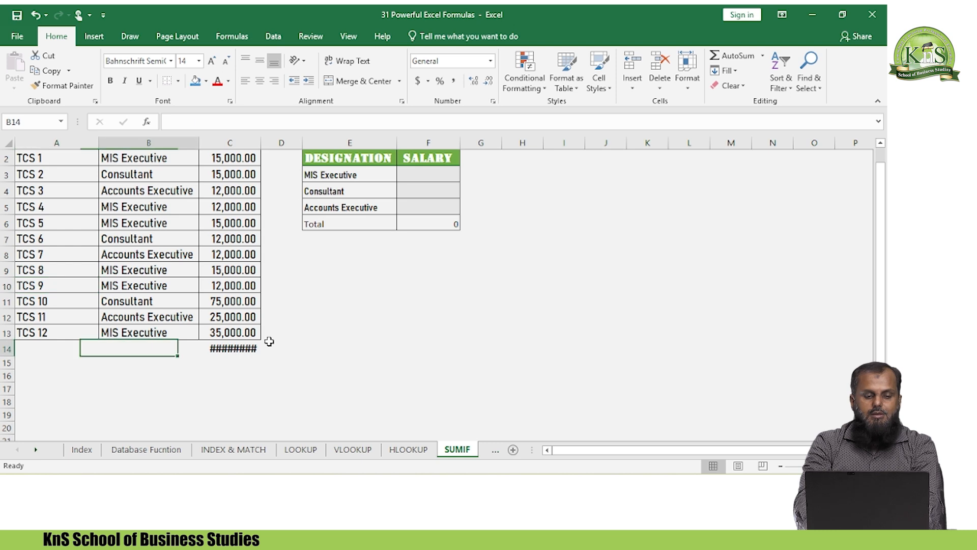
{"action": "key", "text": "Right"}
{"action": "key", "text": "alt+h"}
{"action": "key", "text": "o"}
{"action": "key", "text": "i"}
{"action": "key", "text": "Down"}
{"action": "key", "text": "Up"}
{"action": "key", "text": "Left"}
{"action": "key", "text": "Right"}
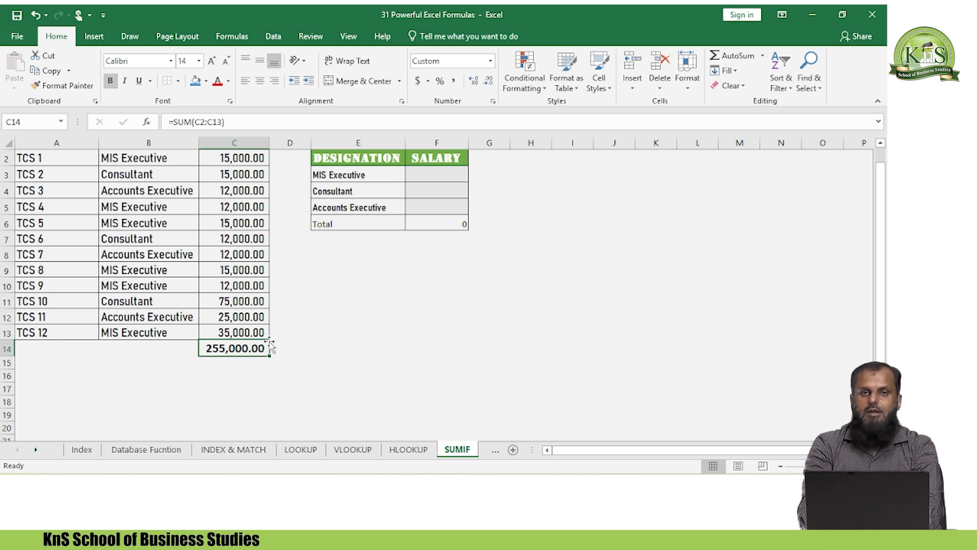
Step: Review the source salaries and the three designations in E3:E5 that need salary totals
{"action": "key", "text": "Up"}
{"action": "key", "text": "Up"}
{"action": "key", "text": "Up"}
{"action": "key", "text": "Up"}
{"action": "key", "text": "Up"}
{"action": "key", "text": "Up"}
{"action": "key", "text": "Up"}
{"action": "key", "text": "Up"}
{"action": "key", "text": "Up"}
{"action": "key", "text": "Up"}
{"action": "key", "text": "Up"}
{"action": "key", "text": "Up"}
{"action": "key", "text": "Up"}
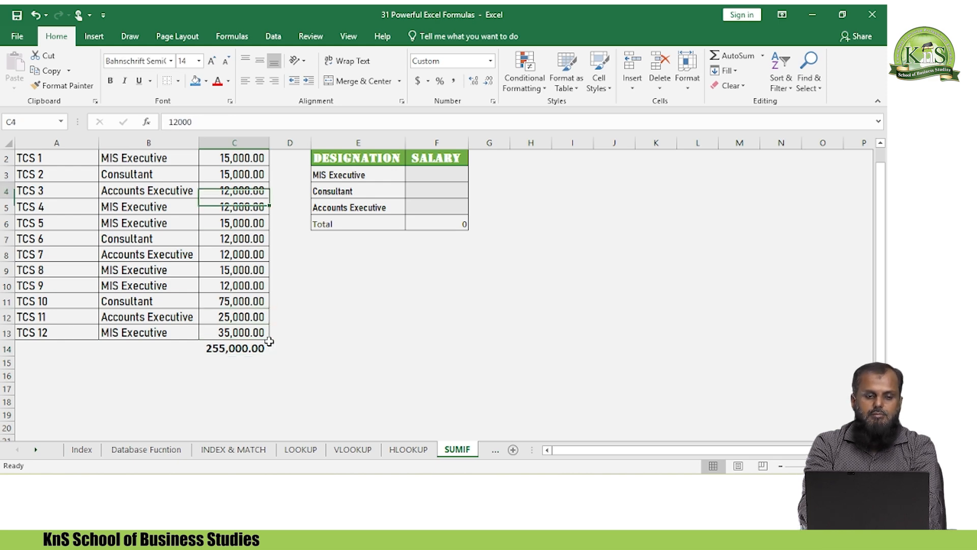
{"action": "key", "text": "Down"}
{"action": "key", "text": "Down"}
{"action": "key", "text": "Right"}
{"action": "key", "text": "Right"}
{"action": "key", "text": "Right"}
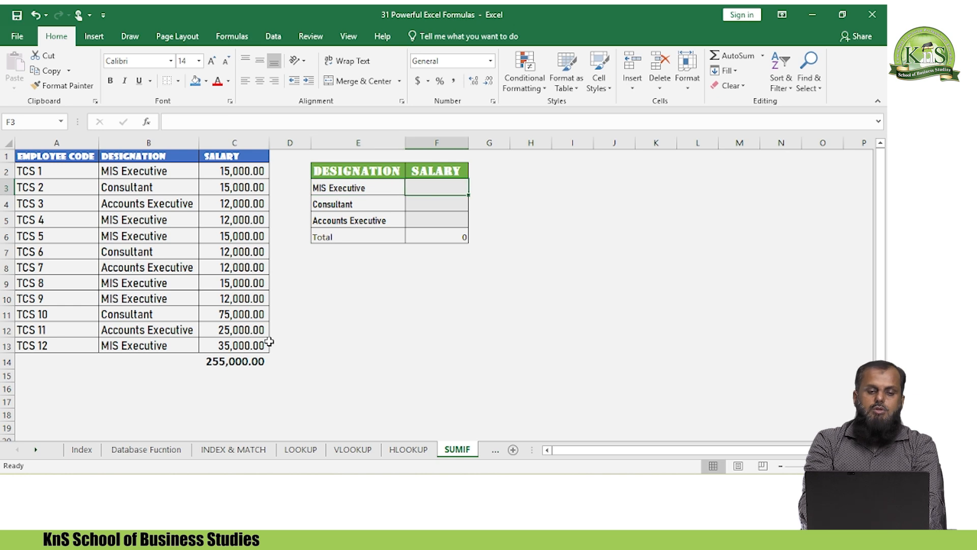
{"action": "key", "text": "Left"}
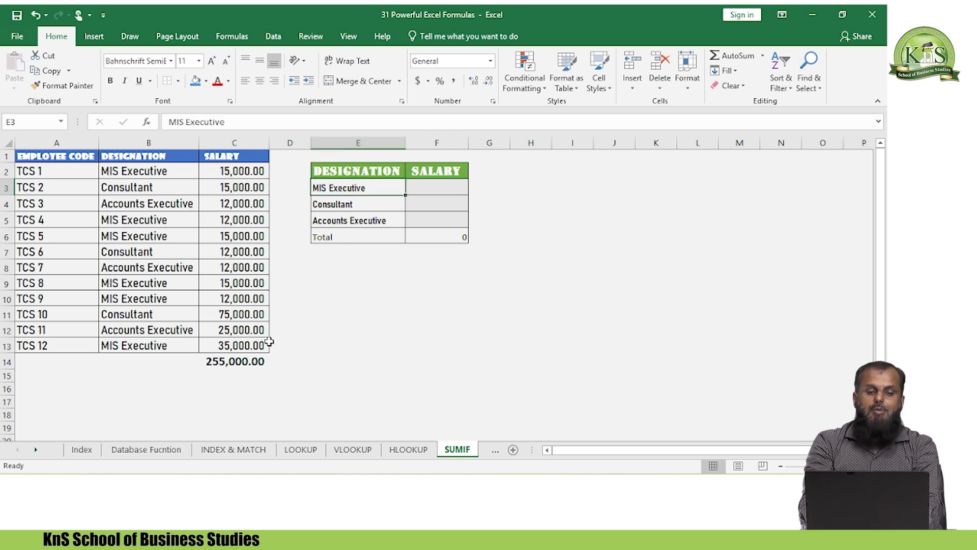
{"action": "key", "text": "Down"}
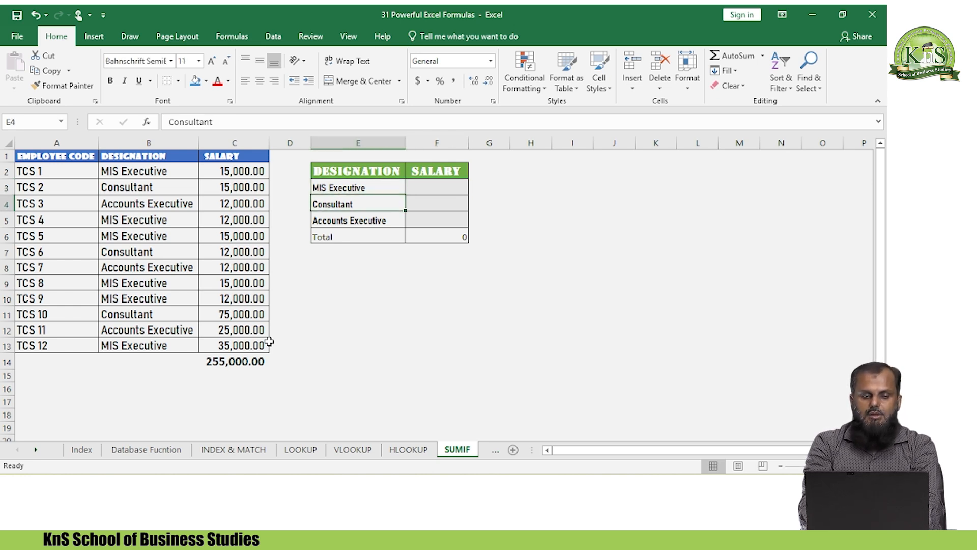
{"action": "key", "text": "Down"}
{"action": "key", "text": "Right"}
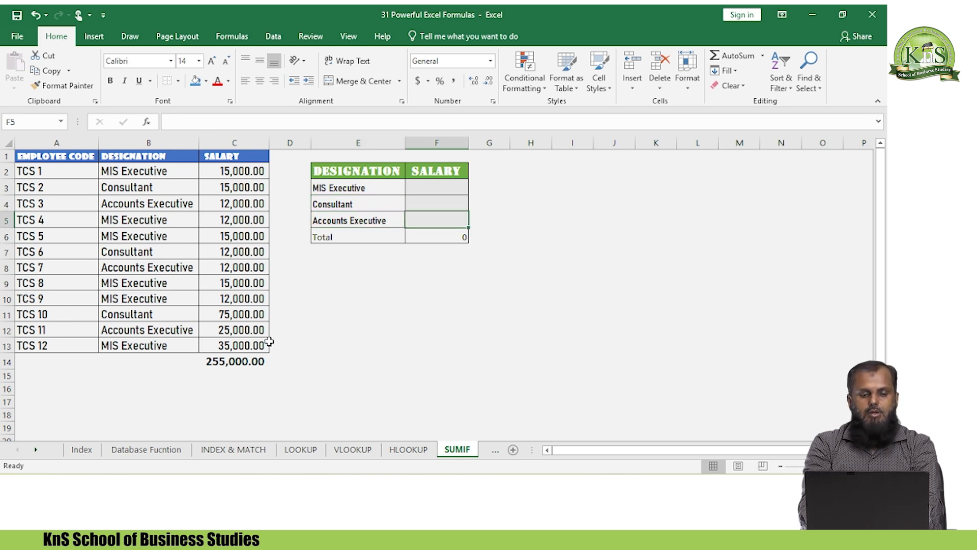
{"action": "key", "text": "Left"}
{"action": "key", "text": "Up"}
{"action": "key", "text": "Up"}
Step: Start a SUMIF formula in F3 with the absolute designation range $B$2:$B$13 as its criteria range
{"action": "key", "text": "Right"}
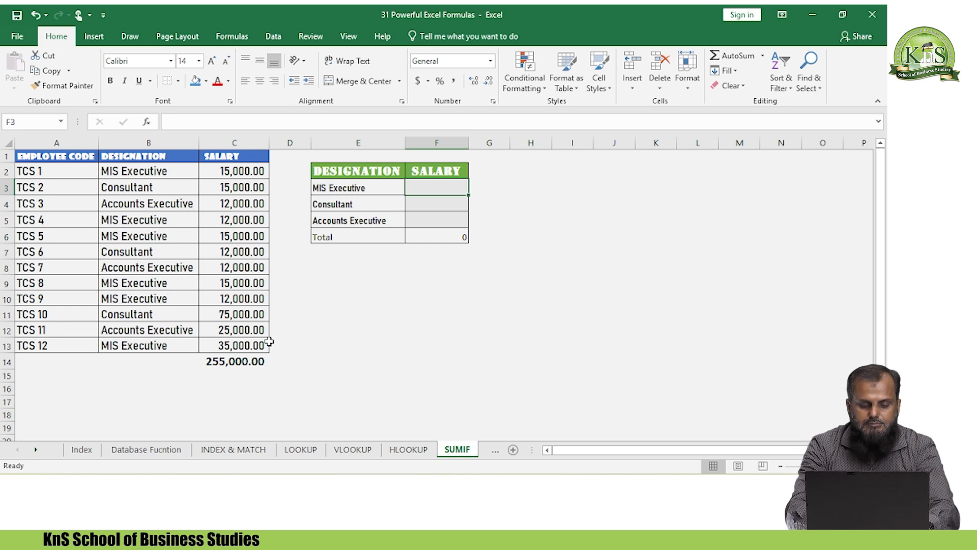
{"action": "type", "text": "=SUMIF("}
{"action": "key", "text": "Left"}
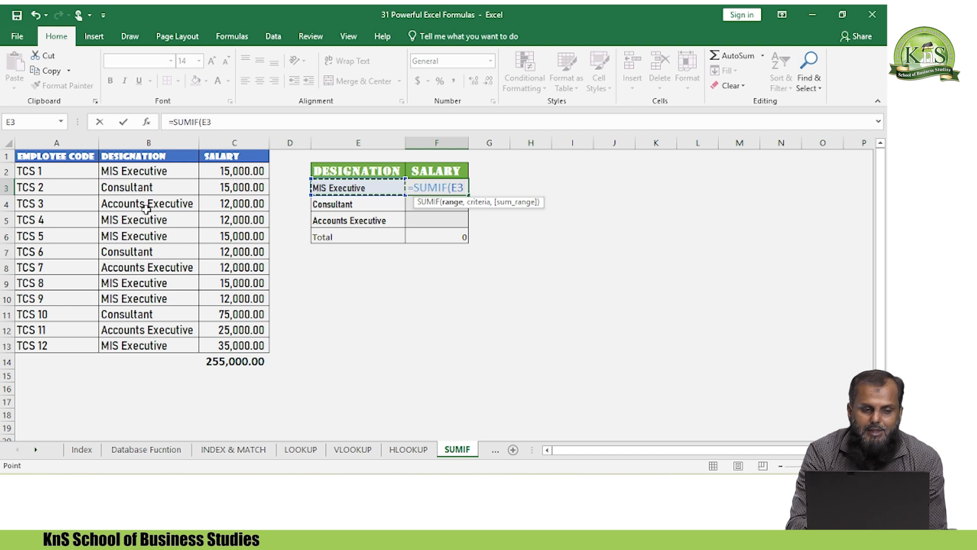
{"action": "left_click", "coordinate": [146, 173]}
{"action": "key", "text": "ctrl+shift+Down"}
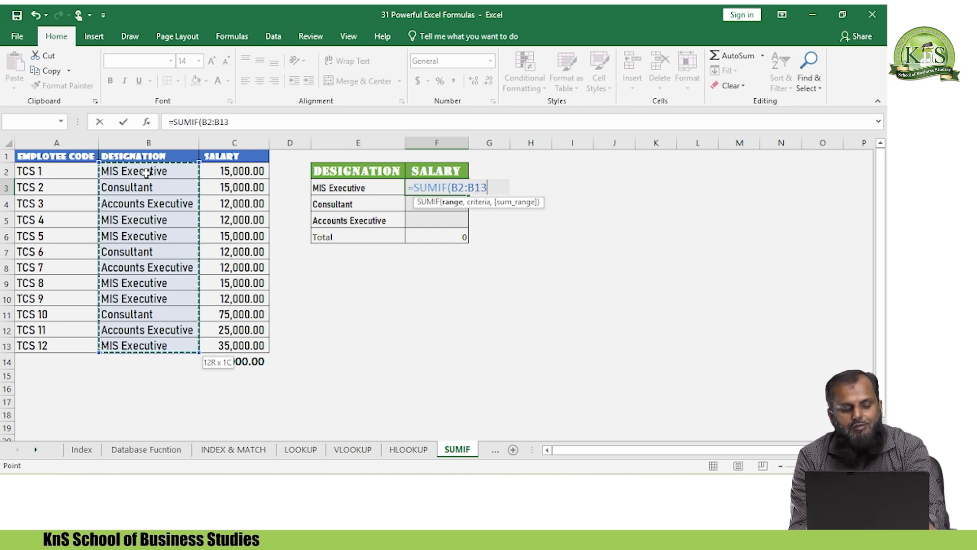
{"action": "key", "text": "F4"}
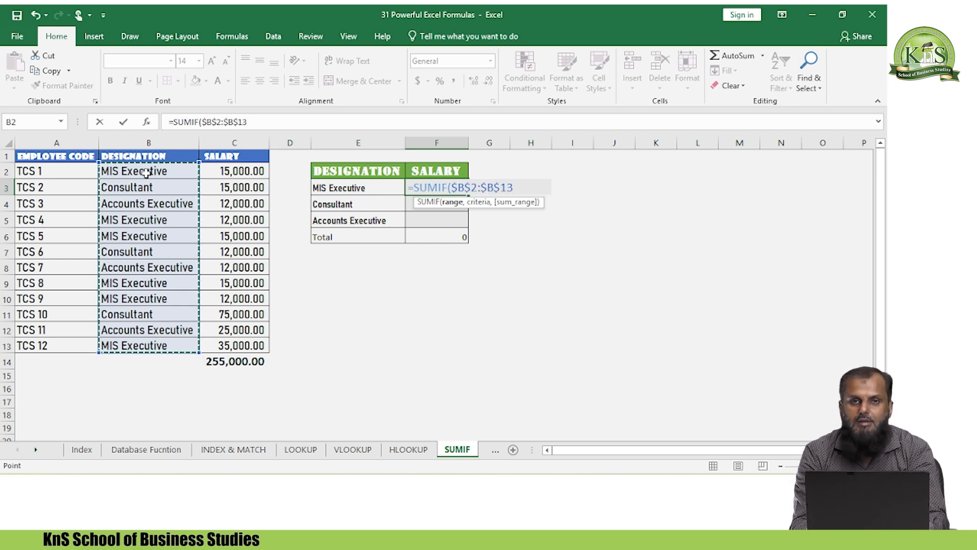
{"action": "type", "text": ","}
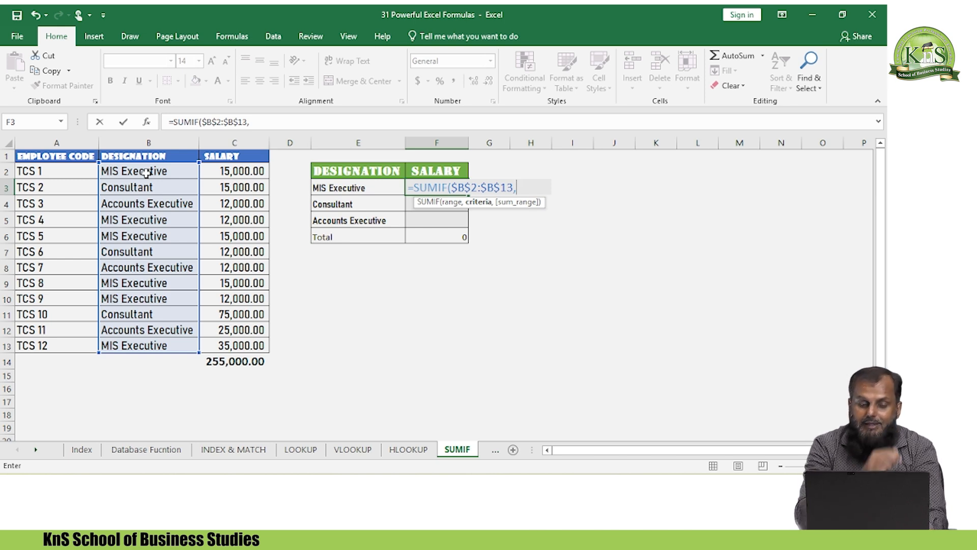
Step: Complete the SUMIF formula in F3 with E3 as the criteria and the absolute salary range $C$2:$C$13 as the sum range
{"action": "left_click", "coordinate": [338, 186]}
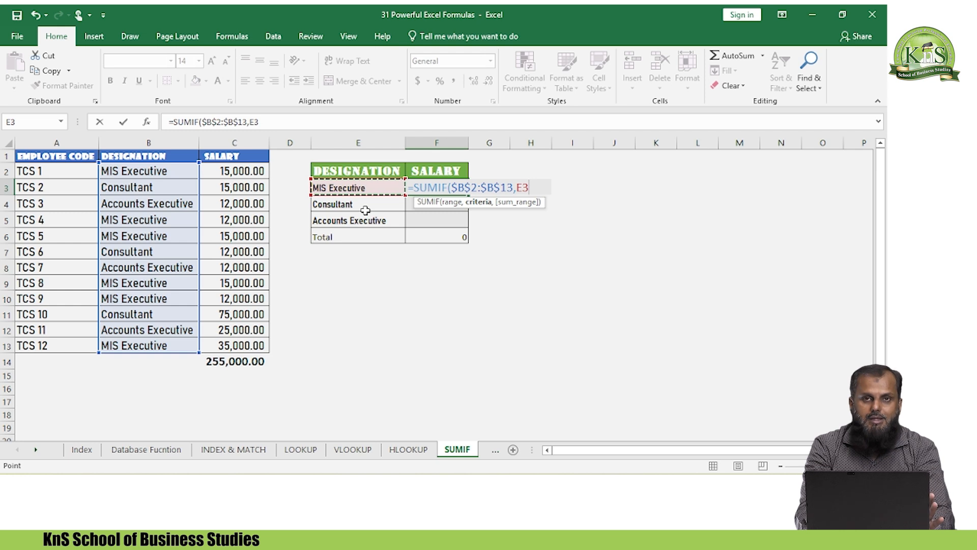
{"action": "type", "text": ","}
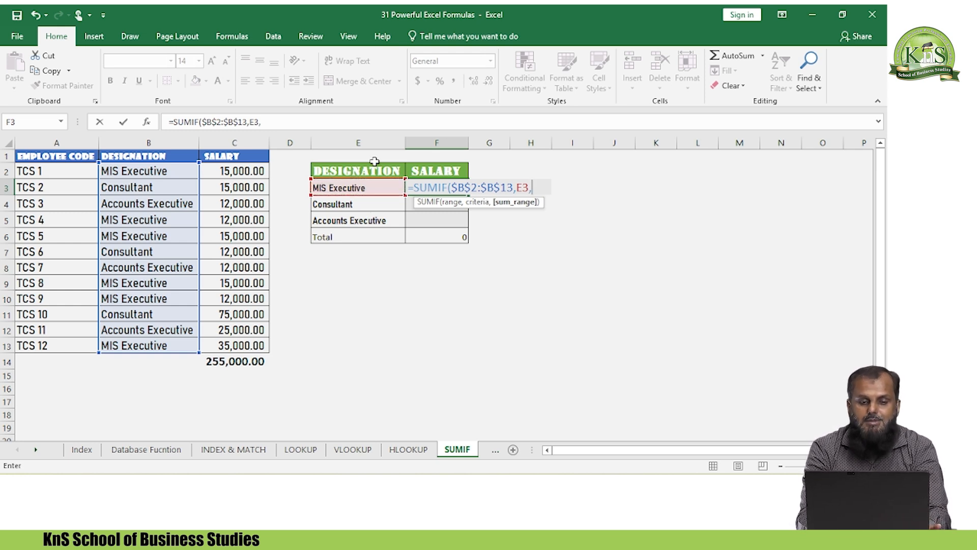
{"action": "left_click", "coordinate": [253, 169]}
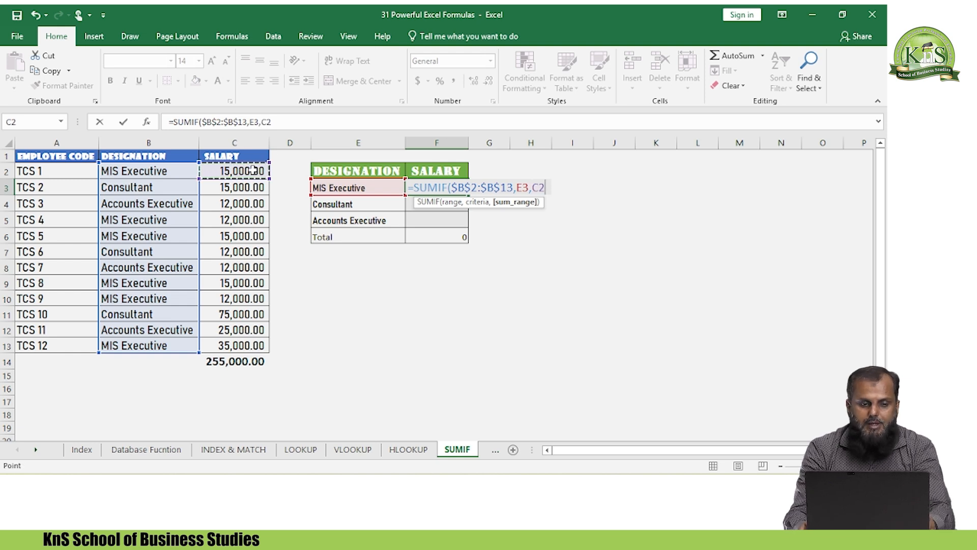
{"action": "key", "text": "ctrl+shift+Down"}
{"action": "key", "text": "shift+Up"}
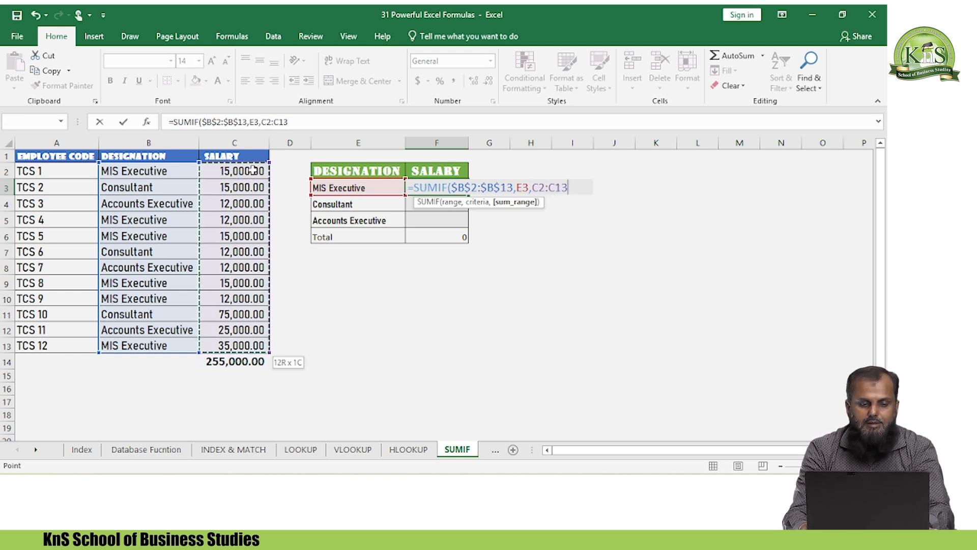
{"action": "key", "text": "F4"}
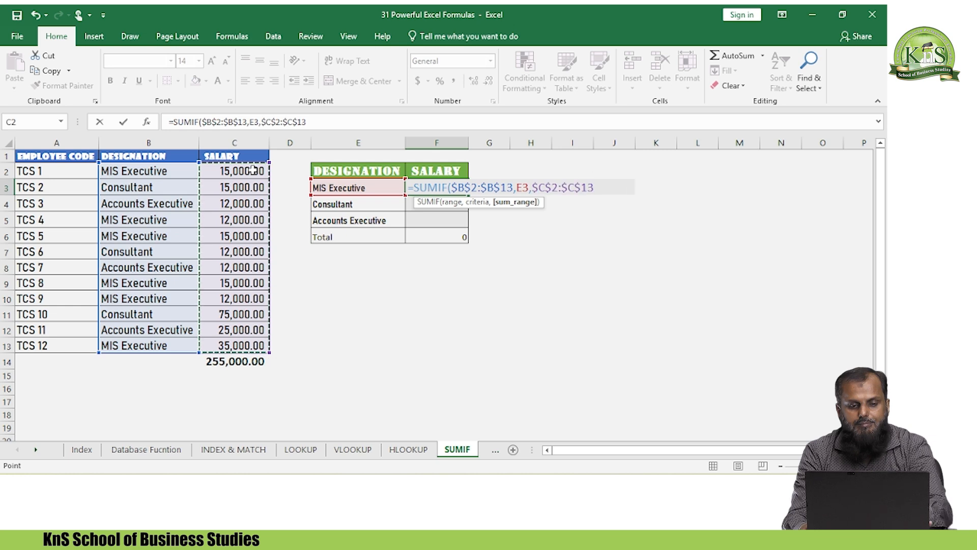
{"action": "type", "text": ")"}
{"action": "key", "text": "Return"}
Step: Check the MIS Executive result in F3 by selecting that designation's salaries in C2, C5, C6, C9, C10 and C13 together to see their sum
{"action": "key", "text": "Down"}
{"action": "key", "text": "Up"}
{"action": "key", "text": "Up"}
{"action": "key", "text": "Left"}
{"action": "key", "text": "Right"}
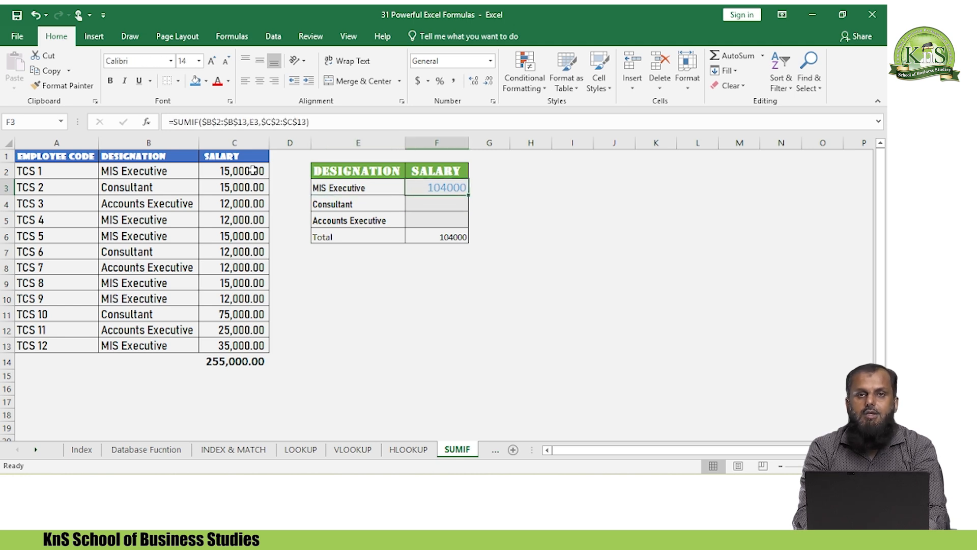
{"action": "key", "text": "Left"}
{"action": "key", "text": "Left"}
{"action": "key", "text": "Left"}
{"action": "key", "text": "Left"}
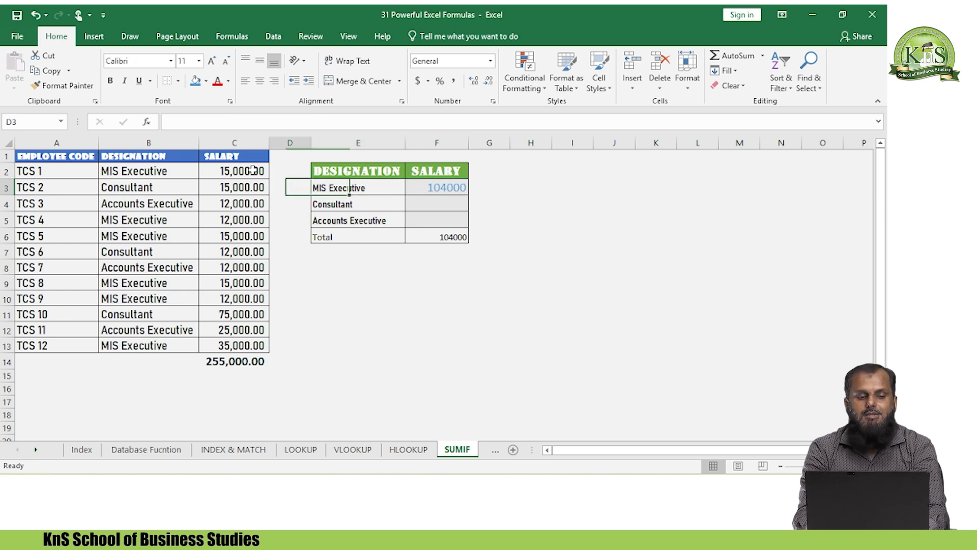
{"action": "key", "text": "Up"}
{"action": "key", "text": "Right"}
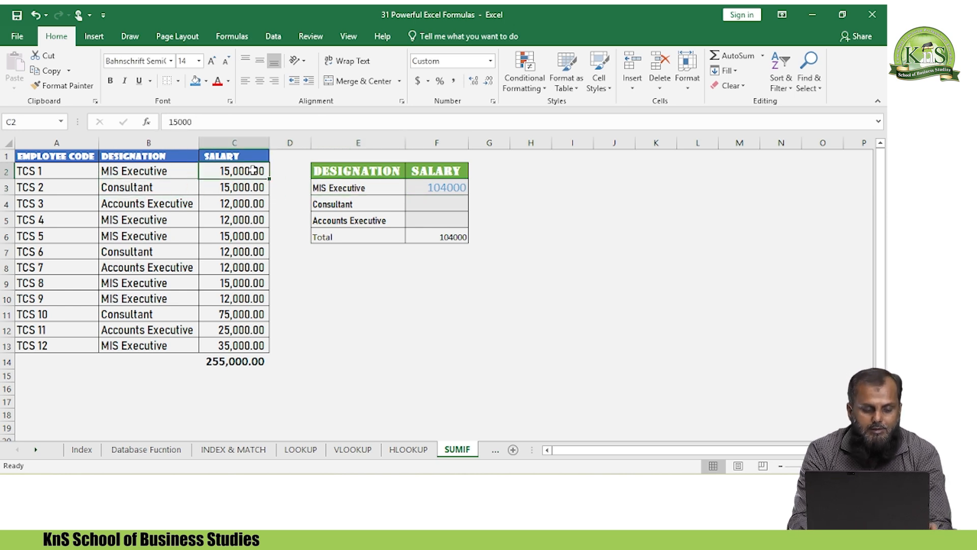
{"action": "left_click", "coordinate": [224, 218], "text": "ctrl"}
{"action": "left_click", "coordinate": [231, 236], "text": "ctrl"}
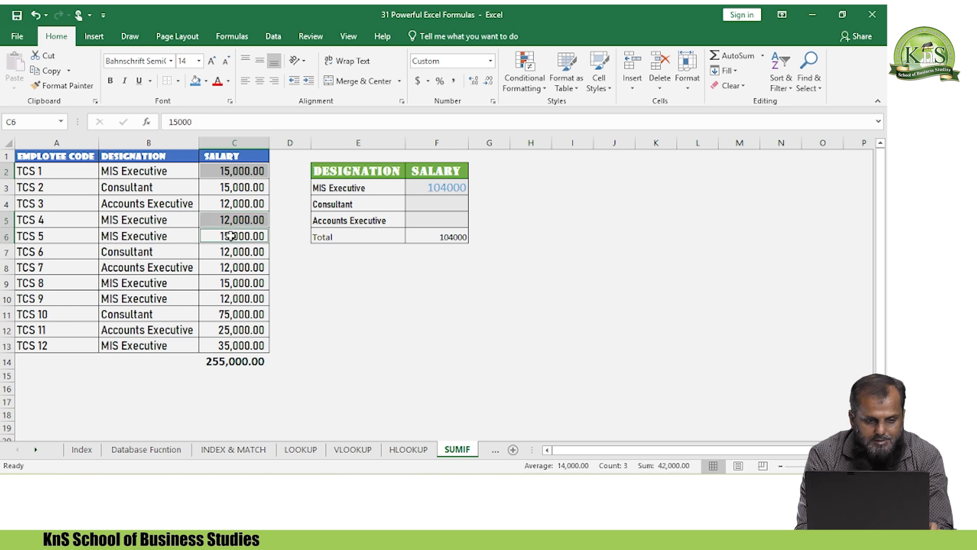
{"action": "left_click", "coordinate": [239, 284], "text": "ctrl"}
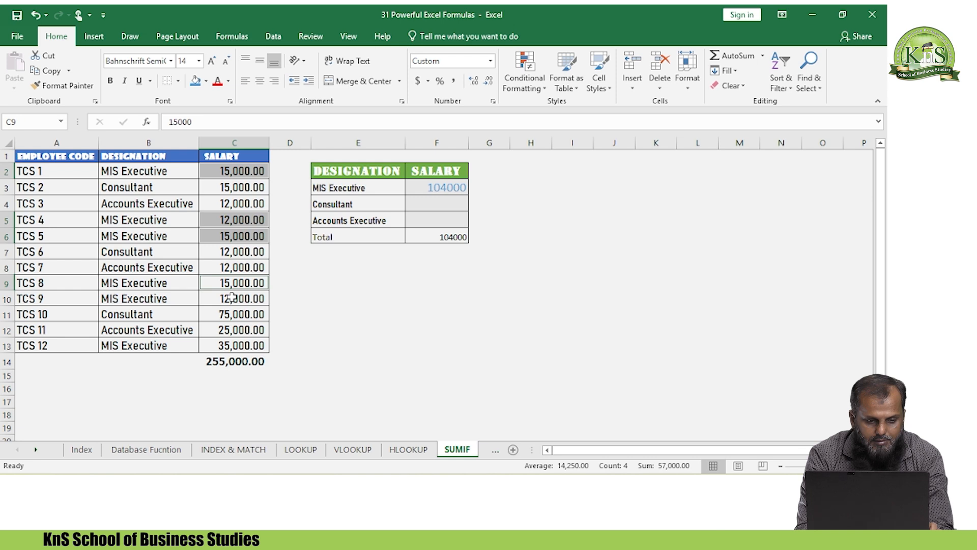
{"action": "left_click", "coordinate": [231, 297], "text": "ctrl"}
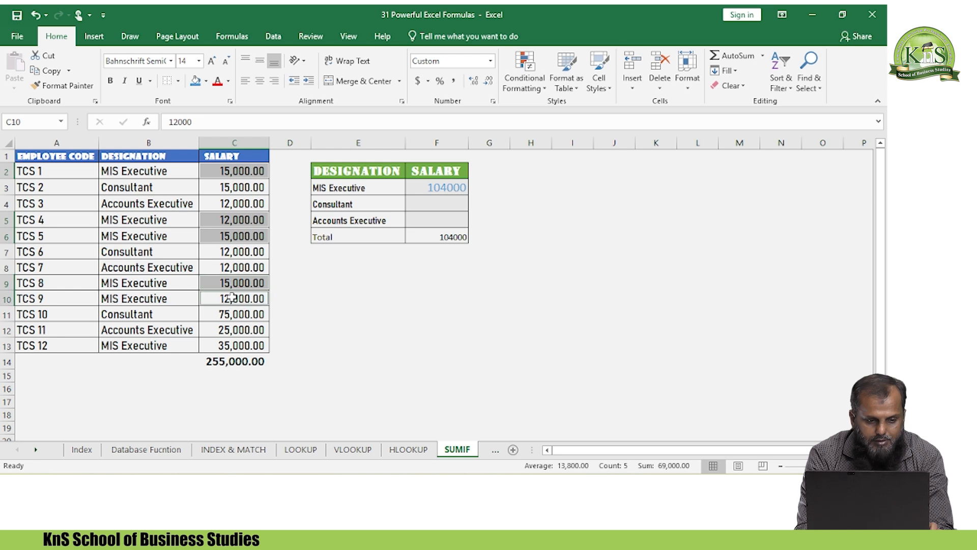
{"action": "left_click", "coordinate": [233, 345], "text": "ctrl"}
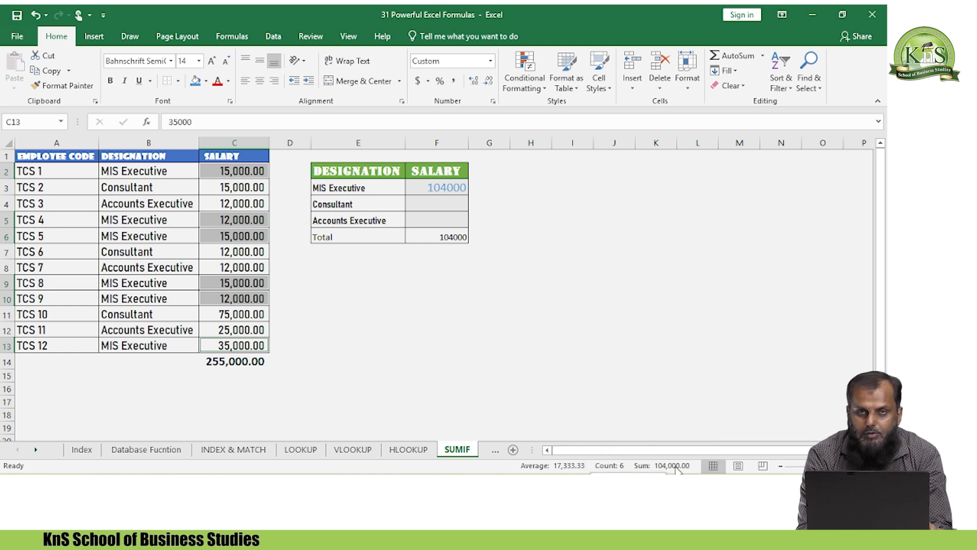
Step: Fill the SUMIF formula from F3 down through F5 for the Consultant and Accounts Executive designations
{"action": "left_click", "coordinate": [429, 206]}
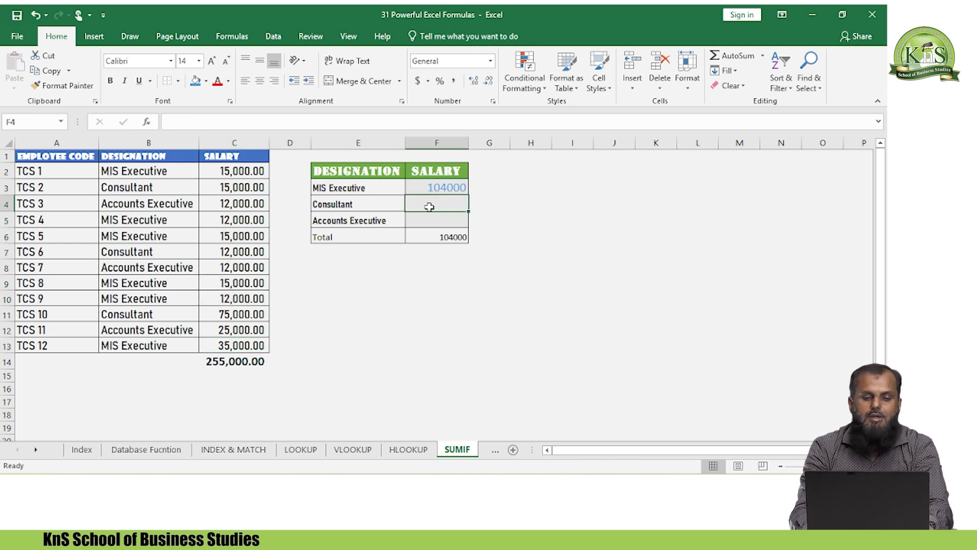
{"action": "key", "text": "Up"}
{"action": "key", "text": "shift+Down"}
{"action": "key", "text": "shift+Down"}
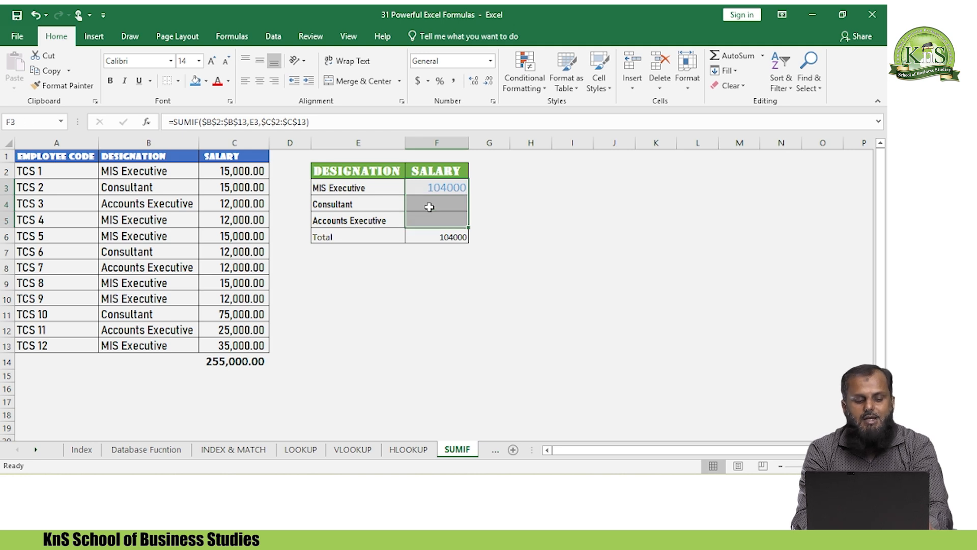
{"action": "key", "text": "ctrl+d"}
{"action": "key", "text": "Down"}
{"action": "key", "text": "Left"}
{"action": "key", "text": "Left"}
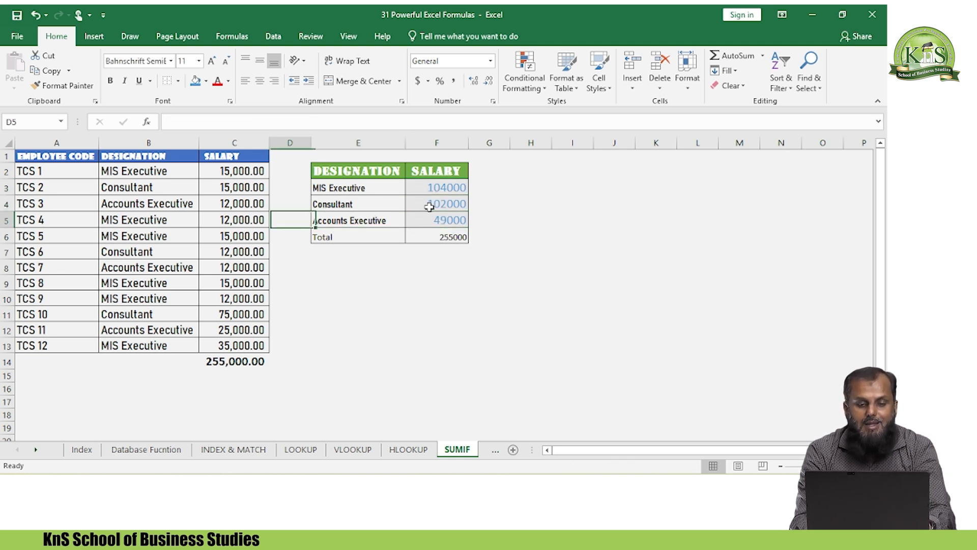
{"action": "key", "text": "Right"}
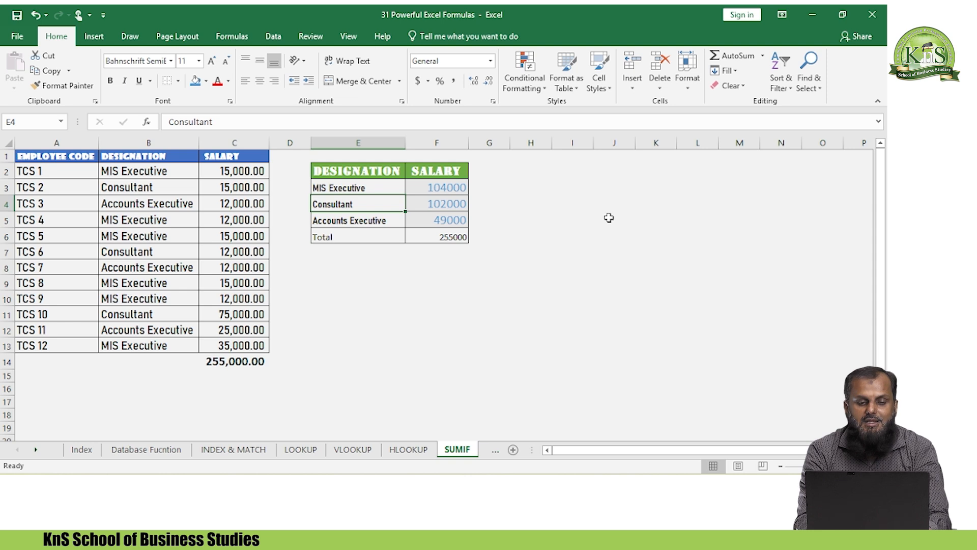
Step: Compare the summary total in F6 with the source salary total in C14, and make the F6 total bold
{"action": "left_click", "coordinate": [425, 240]}
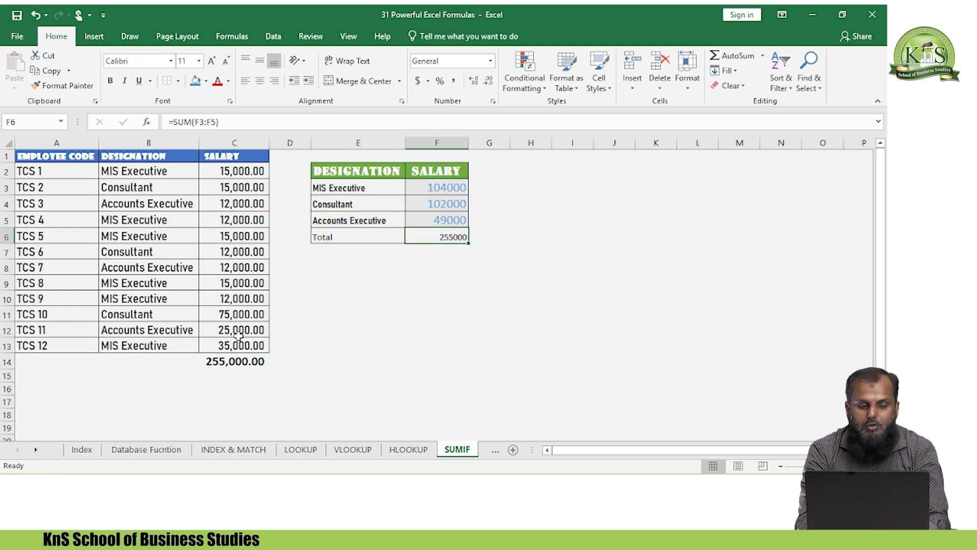
{"action": "left_click", "coordinate": [220, 362]}
{"action": "left_click", "coordinate": [452, 236]}
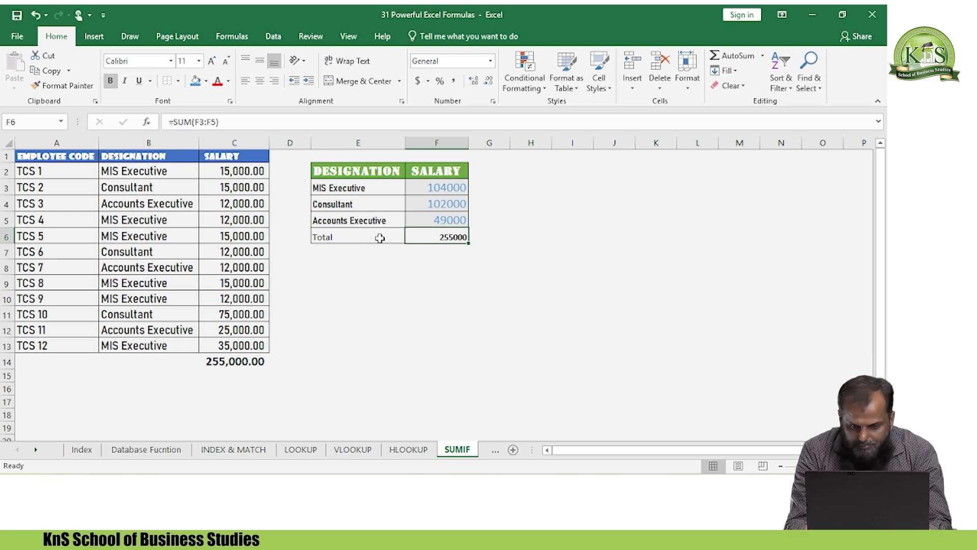
Step: Switch to the SUMIFS sheet and clear the debit and credit results in J3:K5
{"action": "key", "text": "ctrl+Page_Down"}
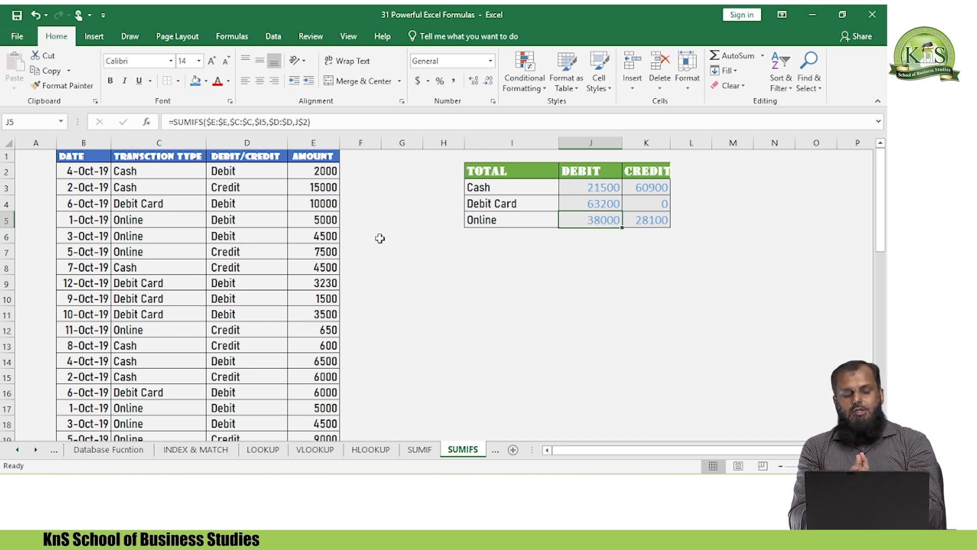
{"action": "key", "text": "Up"}
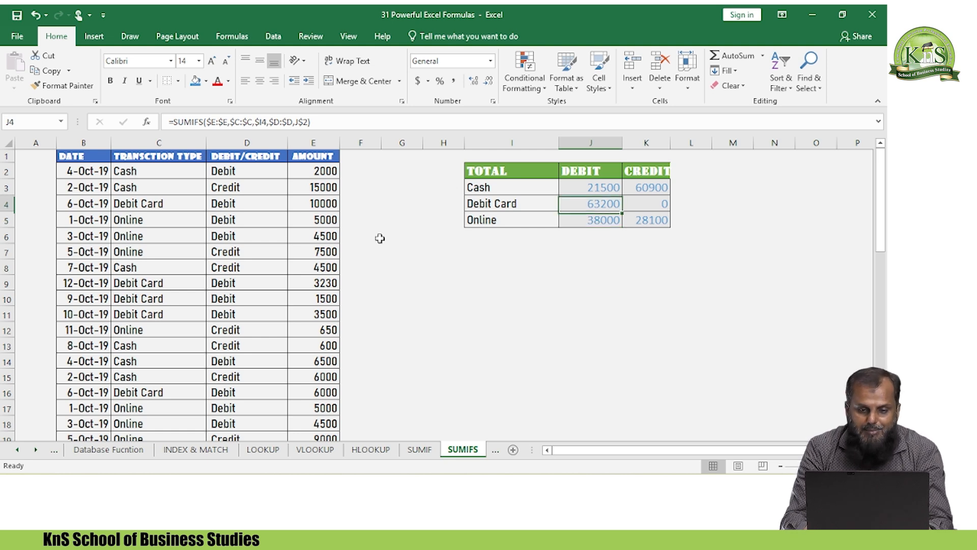
{"action": "key", "text": "Left"}
{"action": "key", "text": "Up"}
{"action": "key", "text": "Right"}
{"action": "key", "text": "shift+Right"}
{"action": "key", "text": "shift+Down"}
{"action": "key", "text": "shift+Down"}
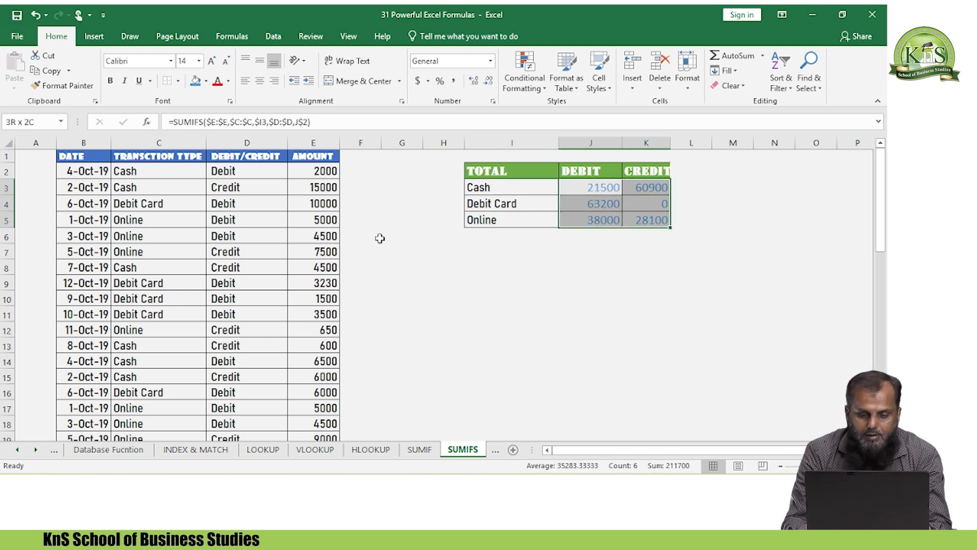
{"action": "key", "text": "Delete"}
Step: Examine the summary table's layout, with transaction types in I3:I5 and the Debit and Credit headings in J2:K2
{"action": "key", "text": "Left"}
{"action": "key", "text": "Left"}
{"action": "key", "text": "Right"}
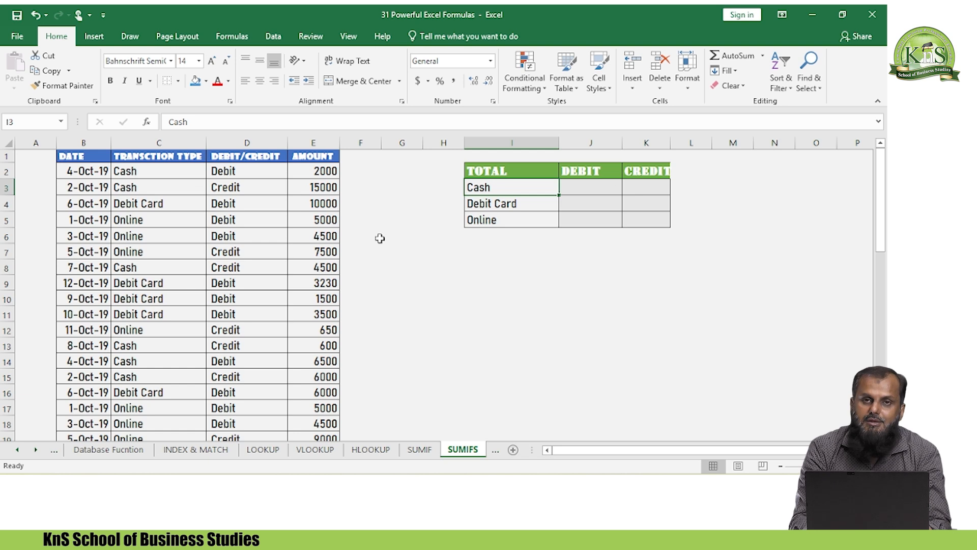
{"action": "key", "text": "Right"}
{"action": "key", "text": "Up"}
{"action": "key", "text": "Left"}
{"action": "key", "text": "Down"}
{"action": "key", "text": "Right"}
{"action": "key", "text": "Right"}
{"action": "key", "text": "Up"}
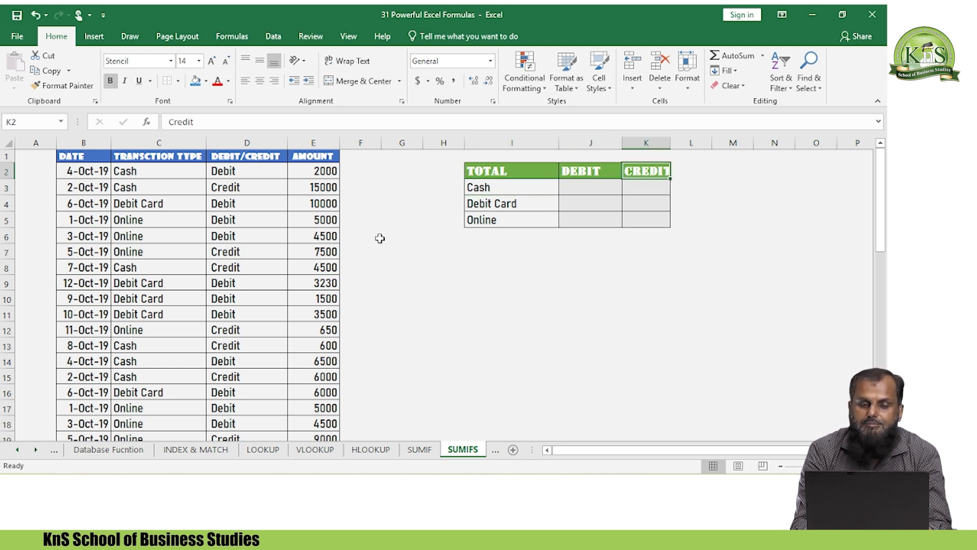
{"action": "key", "text": "Left"}
{"action": "key", "text": "Left"}
{"action": "key", "text": "Down"}
{"action": "key", "text": "Down"}
{"action": "key", "text": "Right"}
{"action": "key", "text": "Up"}
{"action": "key", "text": "Up"}
{"action": "key", "text": "Down"}
{"action": "key", "text": "Down"}
{"action": "key", "text": "Left"}
{"action": "key", "text": "Right"}
{"action": "key", "text": "Right"}
{"action": "key", "text": "Up"}
{"action": "key", "text": "Up"}
{"action": "key", "text": "Down"}
{"action": "key", "text": "Down"}
{"action": "key", "text": "Left"}
{"action": "key", "text": "Left"}
{"action": "key", "text": "Down"}
{"action": "key", "text": "Right"}
{"action": "key", "text": "Up"}
{"action": "key", "text": "Up"}
{"action": "key", "text": "Up"}
{"action": "key", "text": "Right"}
{"action": "key", "text": "Right"}
{"action": "key", "text": "Down"}
{"action": "key", "text": "Down"}
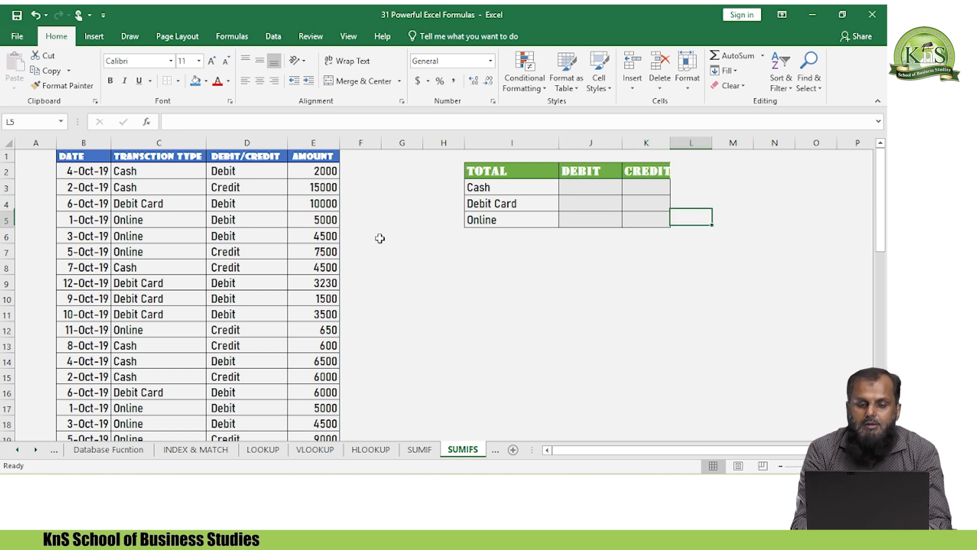
{"action": "key", "text": "Left"}
{"action": "key", "text": "Left"}
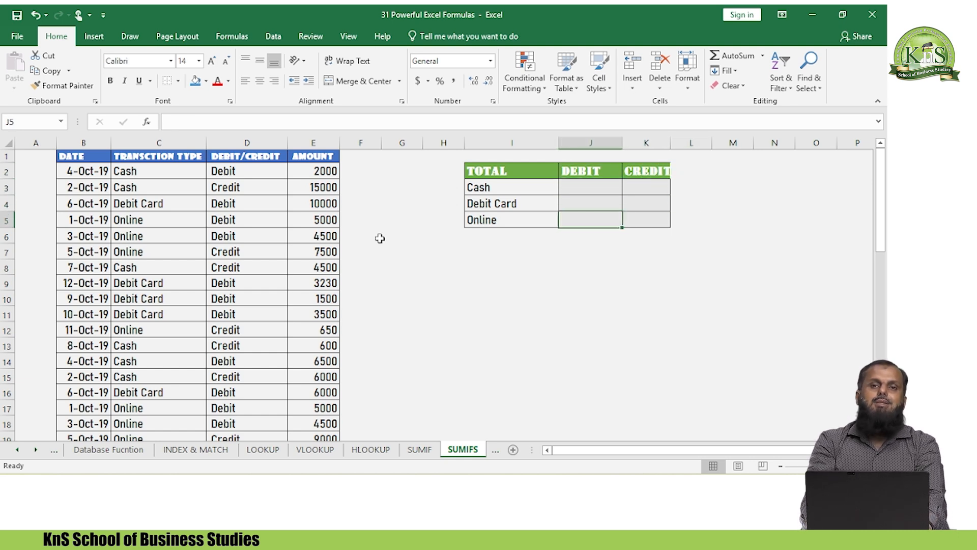
Step: Review row by row which combination of transaction type and debit or credit each empty cell in J3:K5 must total
{"action": "key", "text": "Up"}
{"action": "key", "text": "Up"}
{"action": "key", "text": "Left"}
{"action": "key", "text": "Right"}
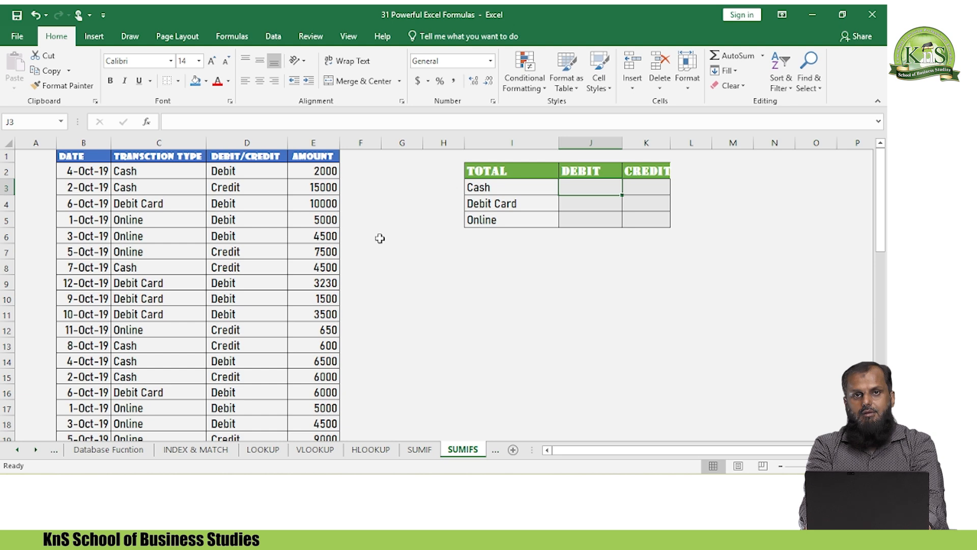
{"action": "key", "text": "Left"}
{"action": "key", "text": "Right"}
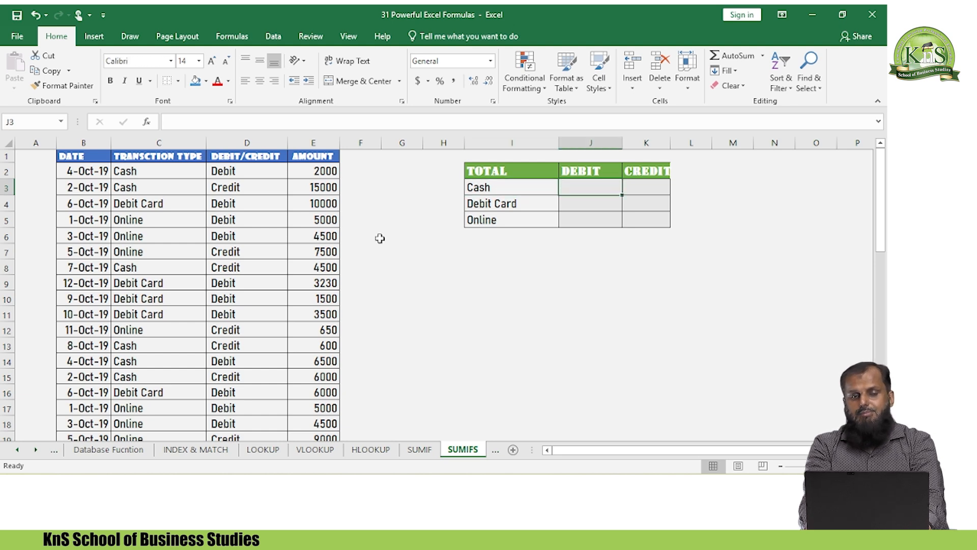
{"action": "key", "text": "Left"}
{"action": "key", "text": "Right"}
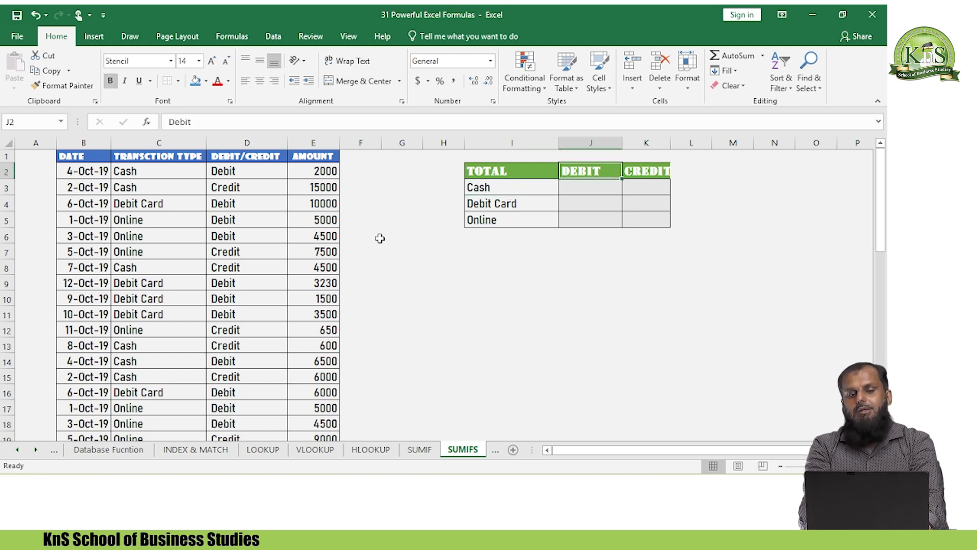
{"action": "key", "text": "Left"}
{"action": "key", "text": "Right"}
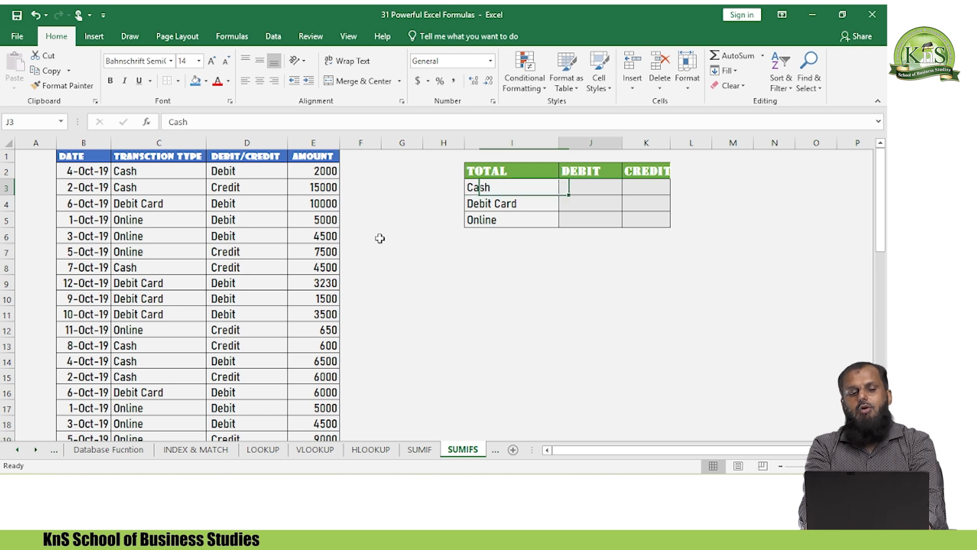
{"action": "key", "text": "Right"}
{"action": "key", "text": "Down"}
{"action": "key", "text": "Down"}
{"action": "key", "text": "Left"}
{"action": "key", "text": "Left"}
{"action": "key", "text": "Up"}
{"action": "key", "text": "Right"}
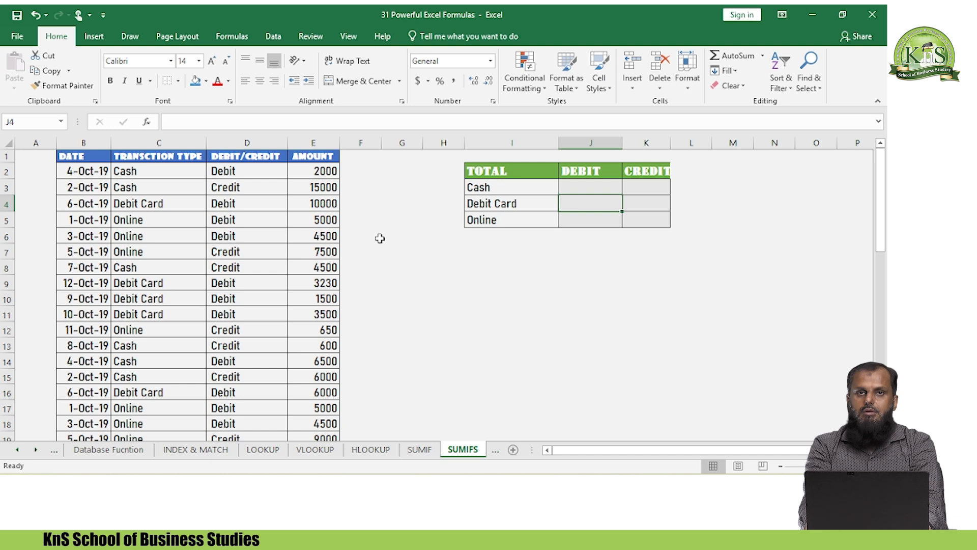
{"action": "key", "text": "Right"}
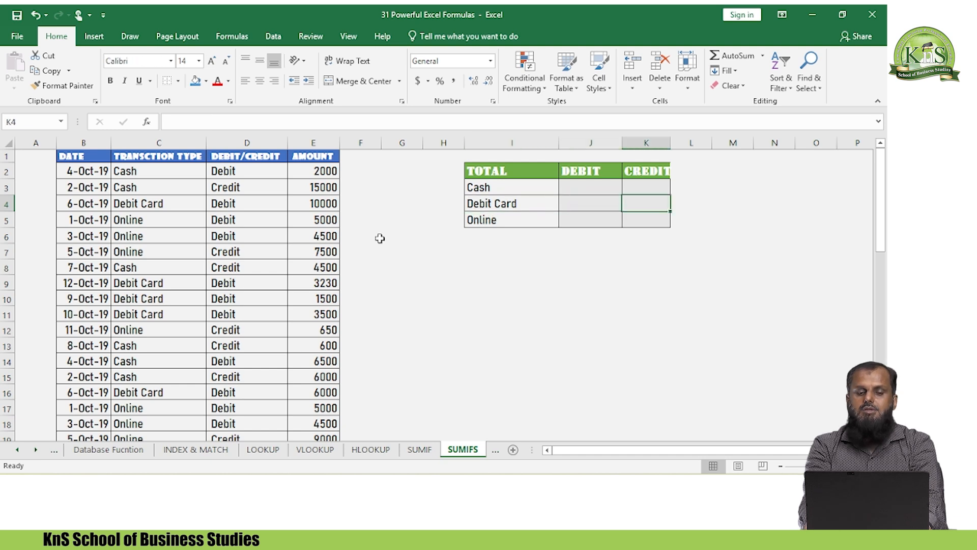
{"action": "key", "text": "Down"}
{"action": "key", "text": "Left"}
{"action": "key", "text": "Left"}
{"action": "key", "text": "Left"}
{"action": "key", "text": "Right"}
{"action": "key", "text": "Right"}
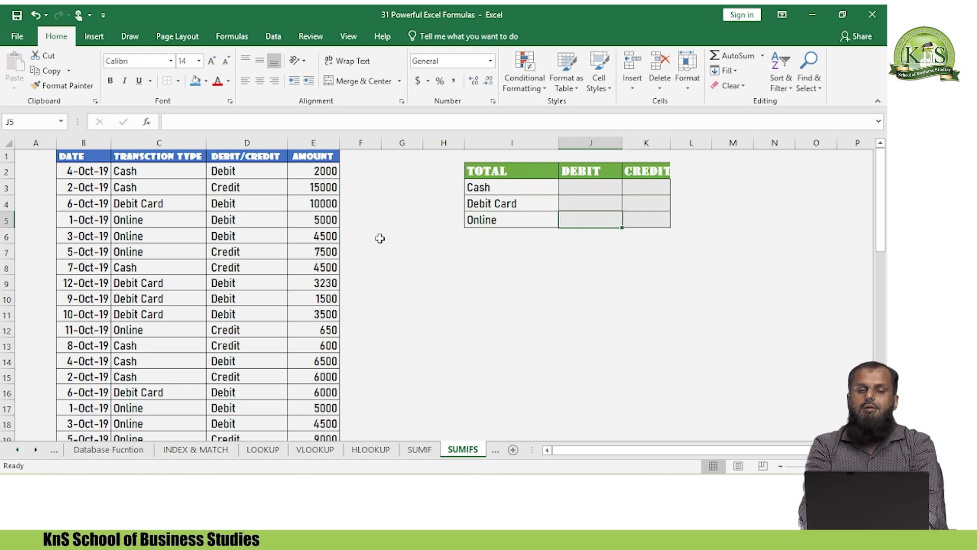
{"action": "key", "text": "Right"}
{"action": "key", "text": "Down"}
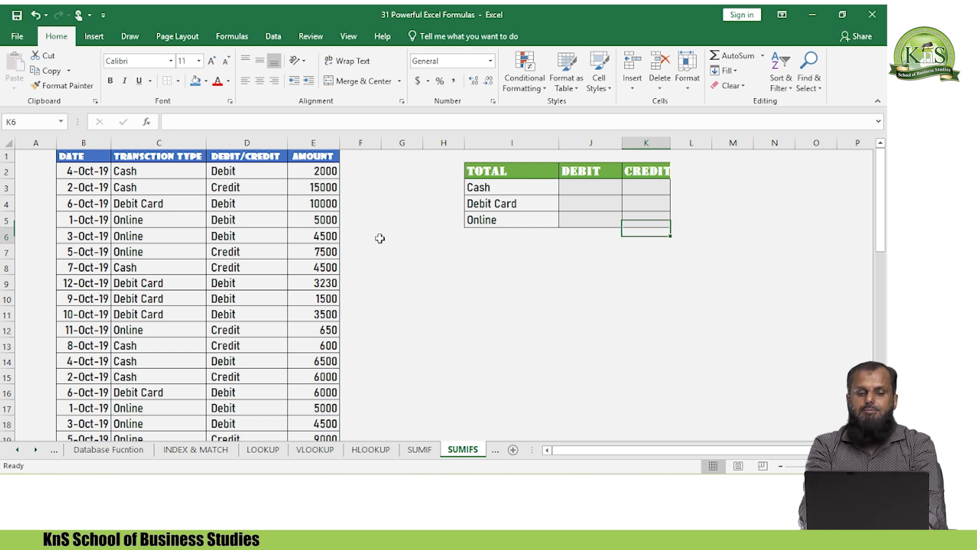
Step: Return to J3 and review its two criteria, the Cash transaction type in I3 and the Debit heading in J2
{"action": "key", "text": "Up"}
{"action": "key", "text": "Up"}
{"action": "key", "text": "Left"}
{"action": "key", "text": "Up"}
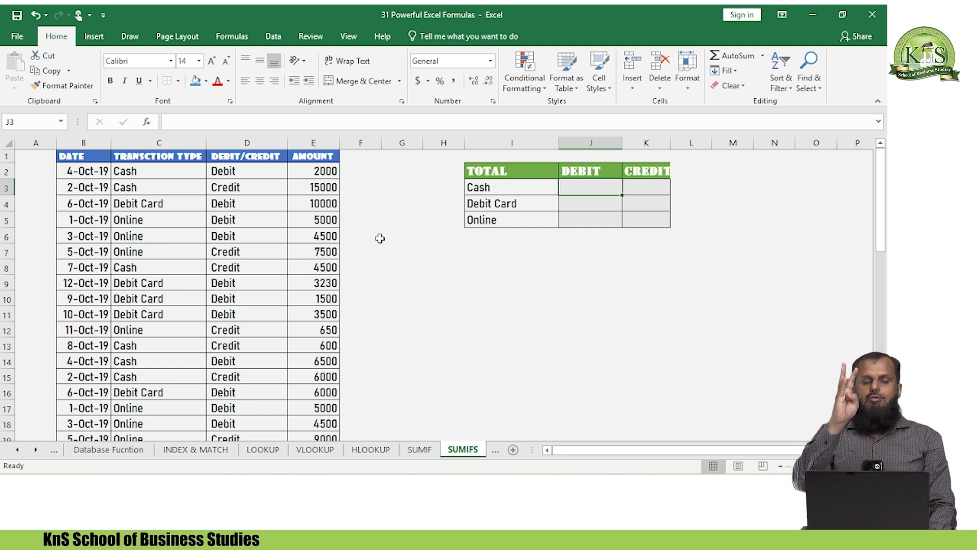
{"action": "key", "text": "Down"}
{"action": "key", "text": "Up"}
{"action": "key", "text": "Up"}
{"action": "key", "text": "Left"}
{"action": "key", "text": "Left"}
{"action": "key", "text": "Down"}
{"action": "key", "text": "Right"}
{"action": "key", "text": "Right"}
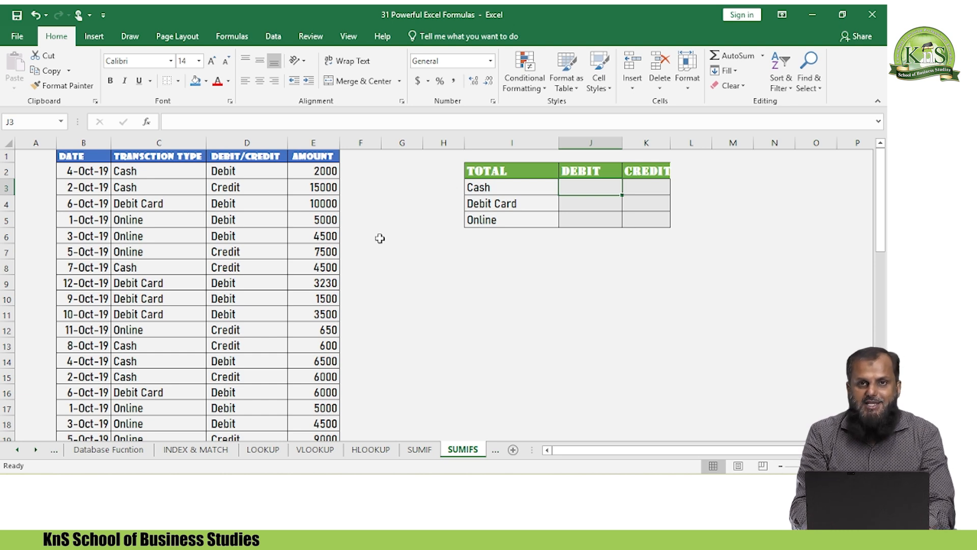
Step: Start a SUMIFS formula in J3 with the Amount column, $E$2:$E$49, as the absolute sum range
{"action": "type", "text": "=SUMIFS("}
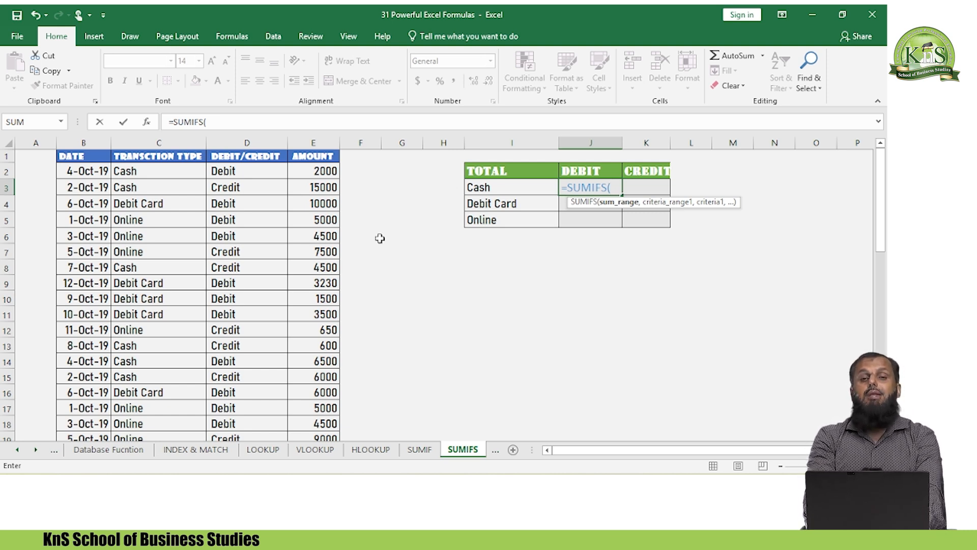
{"action": "left_click", "coordinate": [317, 169]}
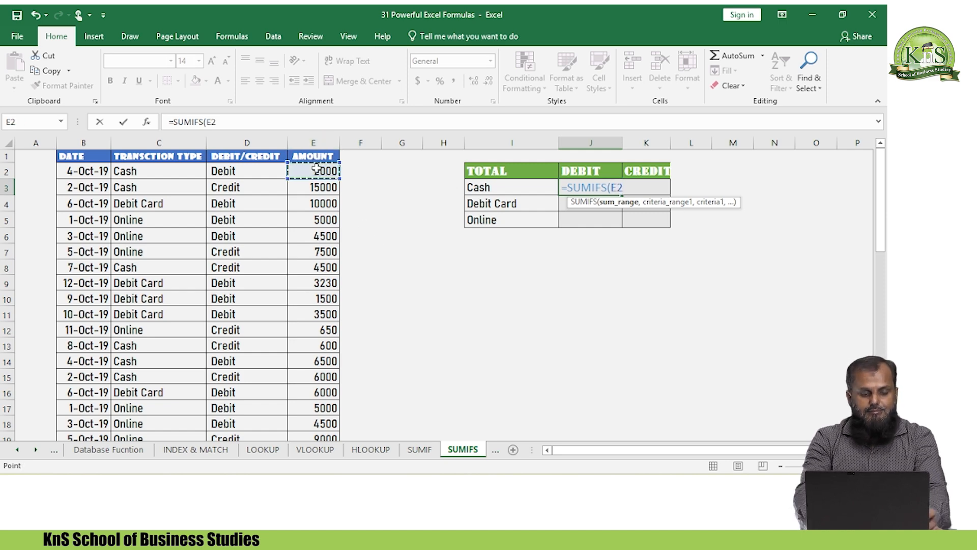
{"action": "key", "text": "ctrl+shift+Down"}
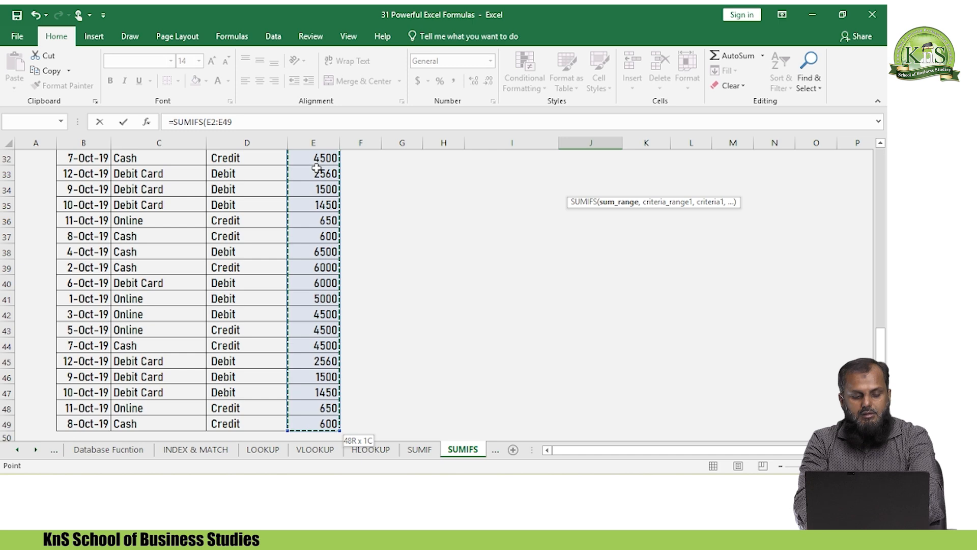
{"action": "key", "text": "F4"}
{"action": "scroll", "coordinate": [317, 168], "scroll_direction": "up", "scroll_amount": 4}
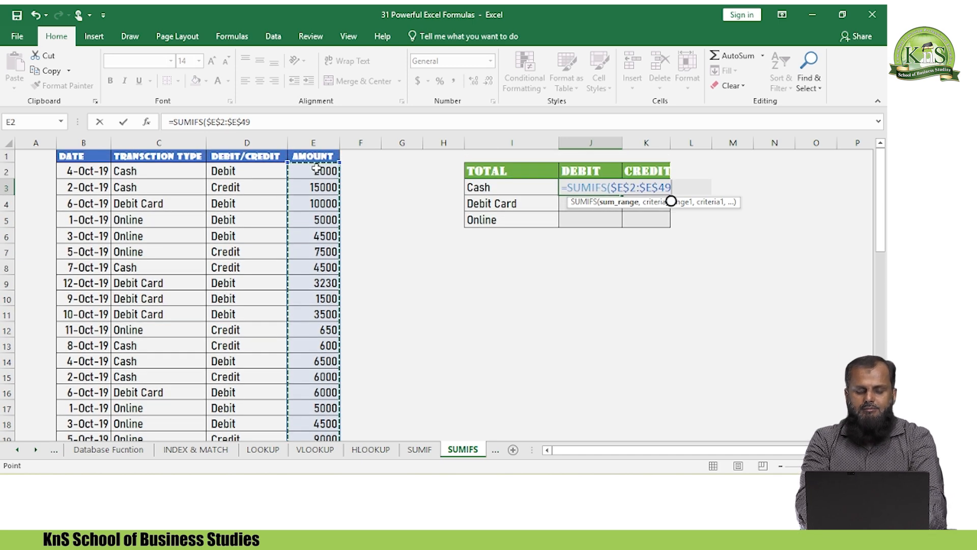
{"action": "type", "text": ","}
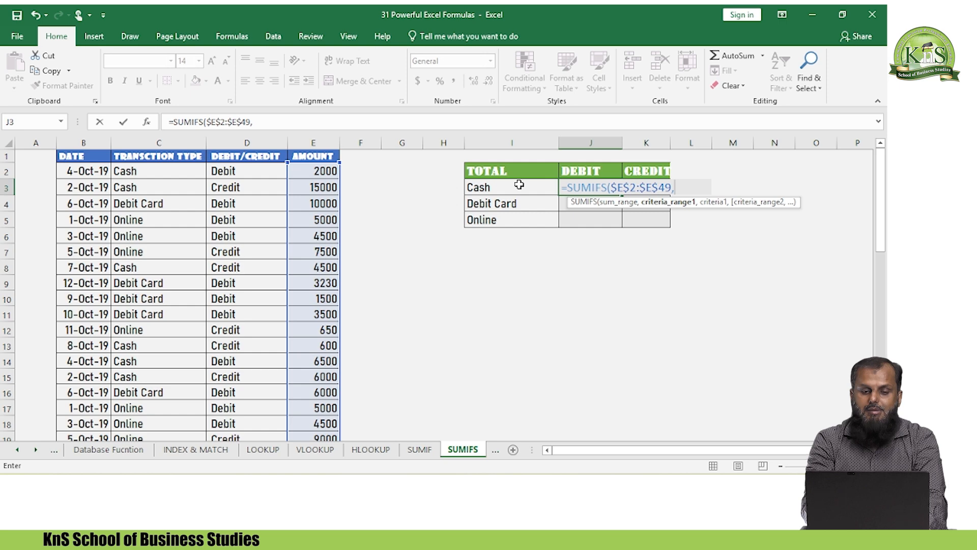
Step: Add the Transaction Type column, $C$2:$C$49, as the first criteria range with I3 as its criterion
{"action": "left_click", "coordinate": [217, 170]}
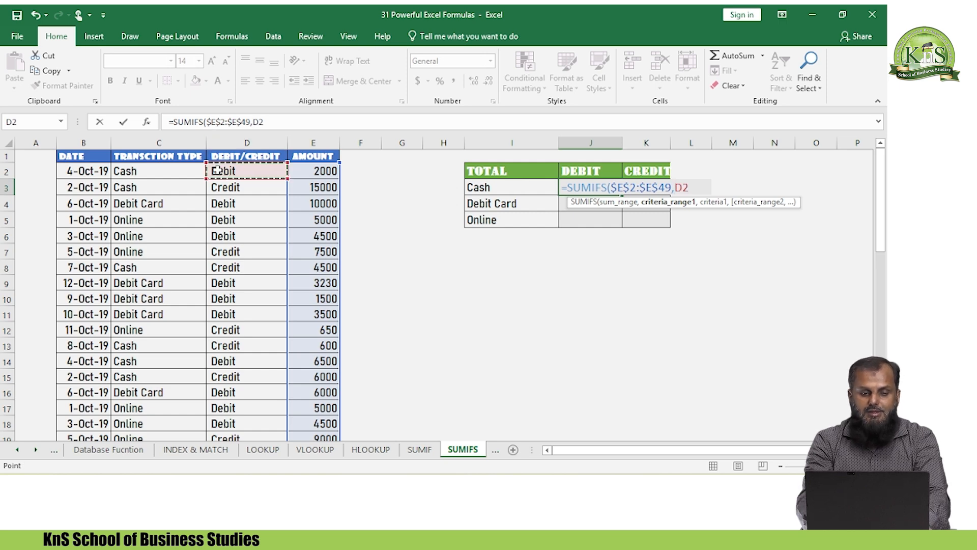
{"action": "key", "text": "Left"}
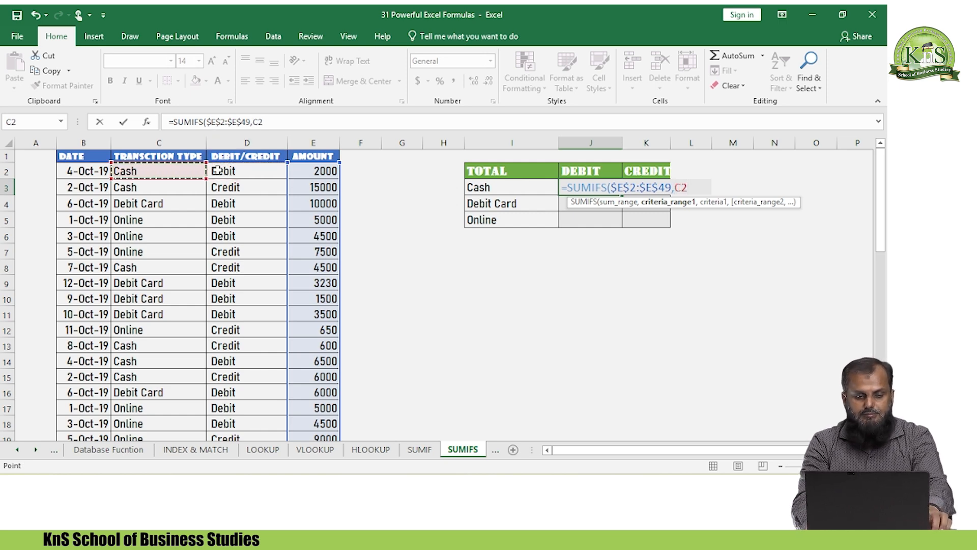
{"action": "key", "text": "ctrl+shift+Down"}
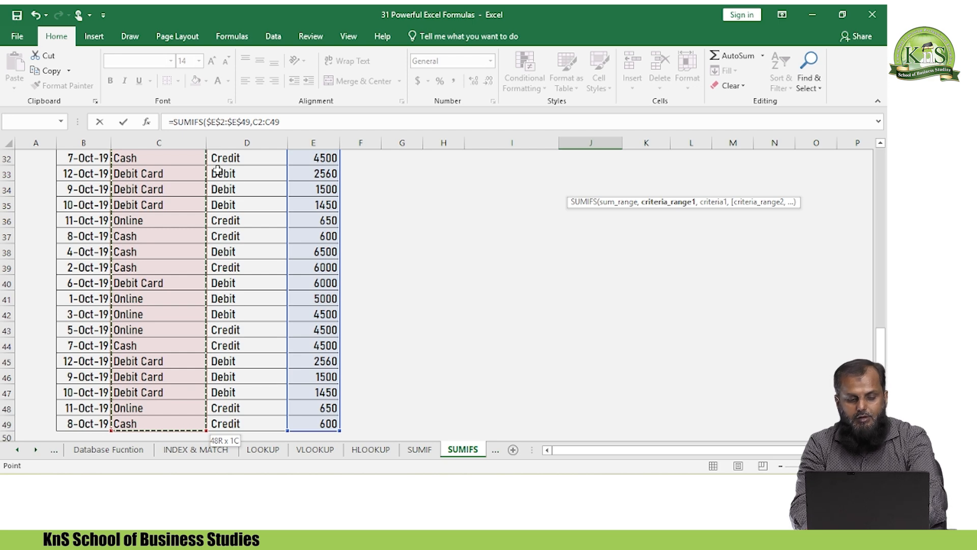
{"action": "key", "text": "F4"}
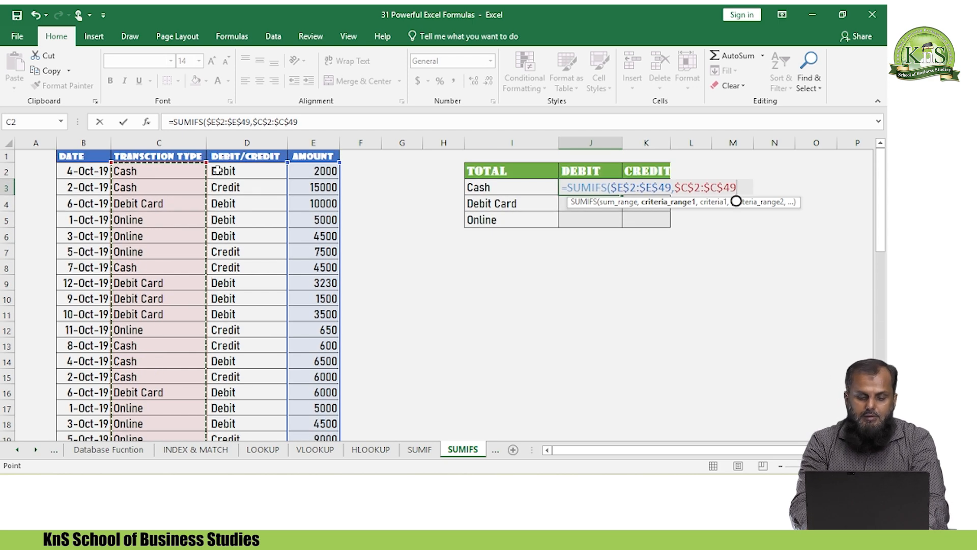
{"action": "type", "text": ","}
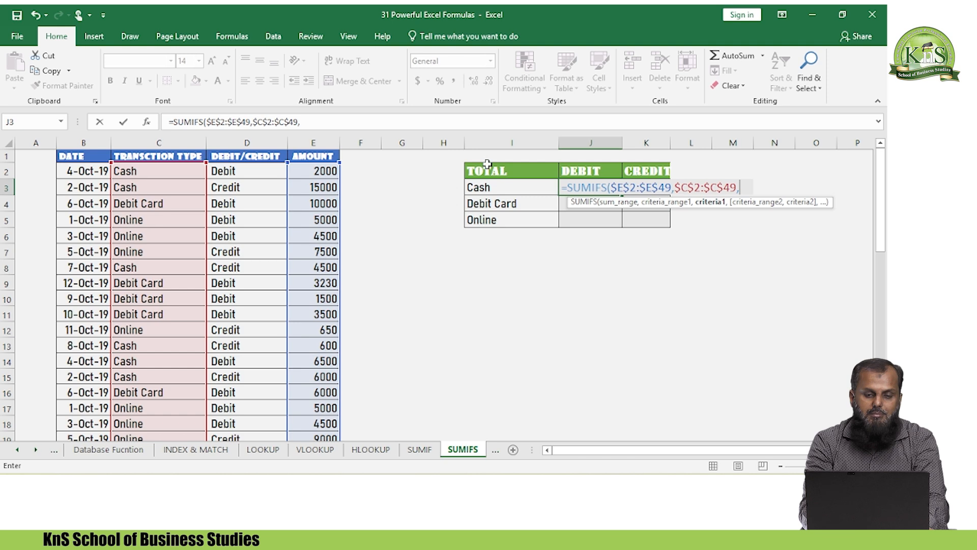
{"action": "left_click", "coordinate": [483, 187]}
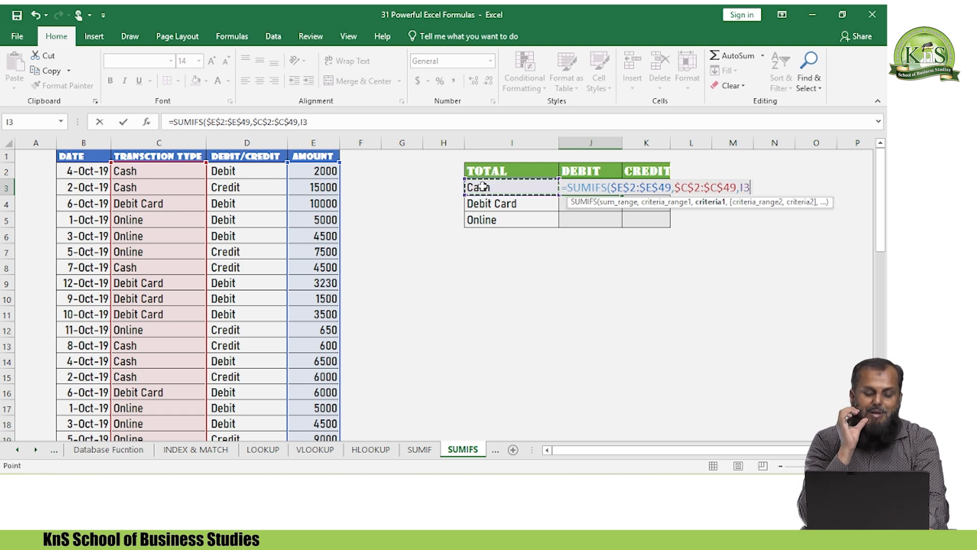
{"action": "type", "text": ","}
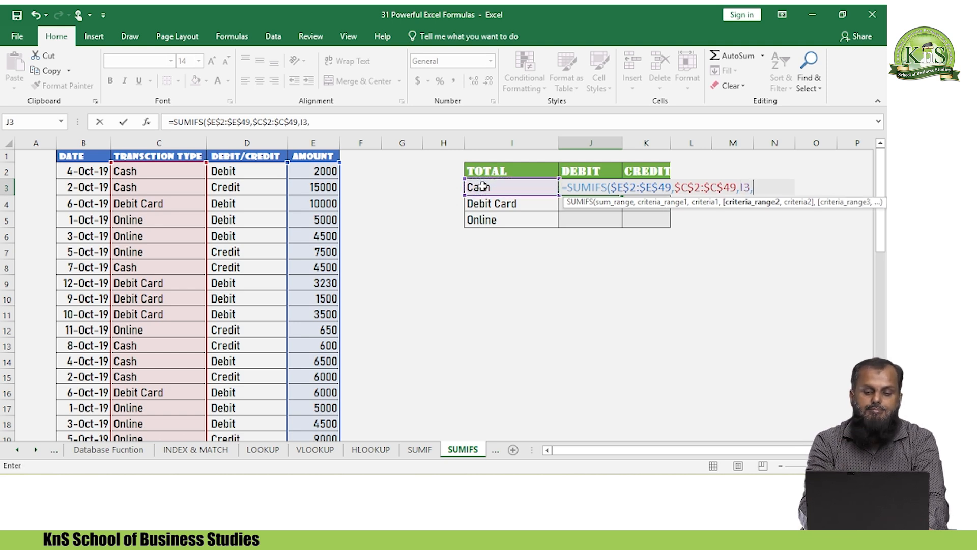
Step: Add the Debit/Credit column, $D$2:$D$49, as the second criteria range with $J$2 as its criterion, and complete the J3 formula
{"action": "left_click", "coordinate": [257, 170]}
{"action": "key", "text": "ctrl+shift+Down"}
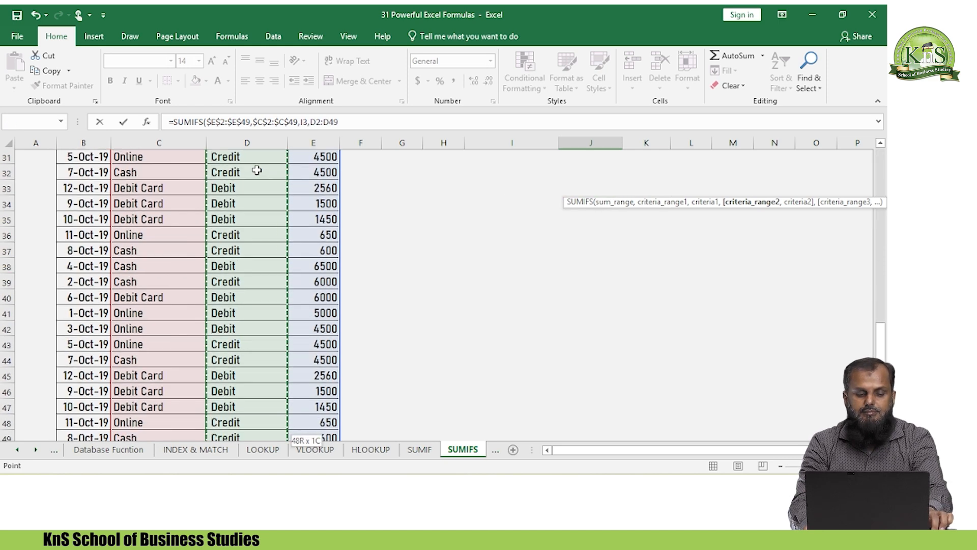
{"action": "key", "text": "F4"}
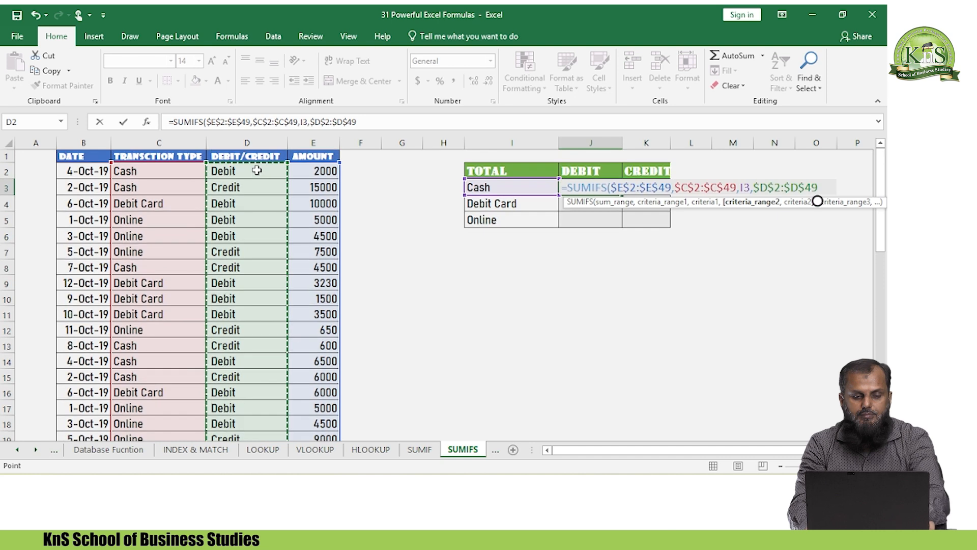
{"action": "type", "text": ","}
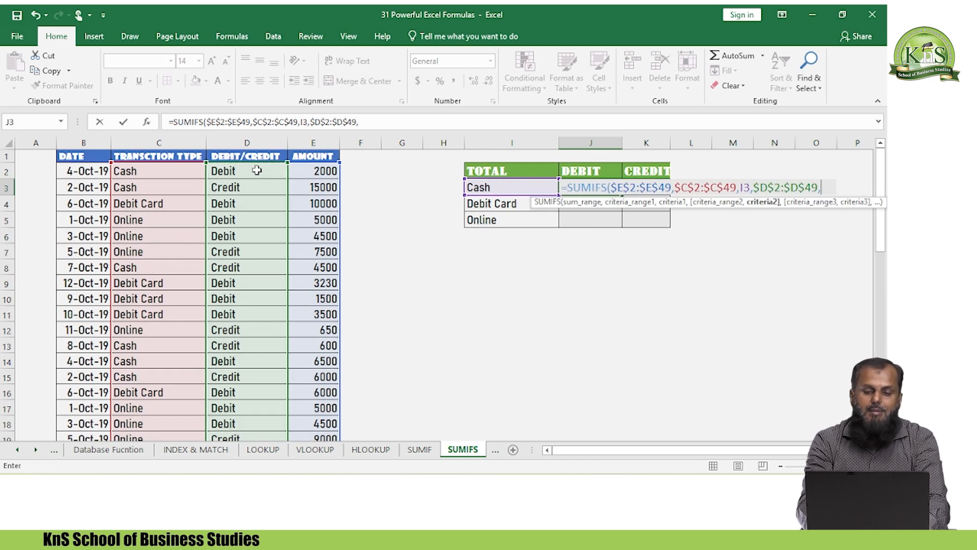
{"action": "left_click", "coordinate": [593, 167]}
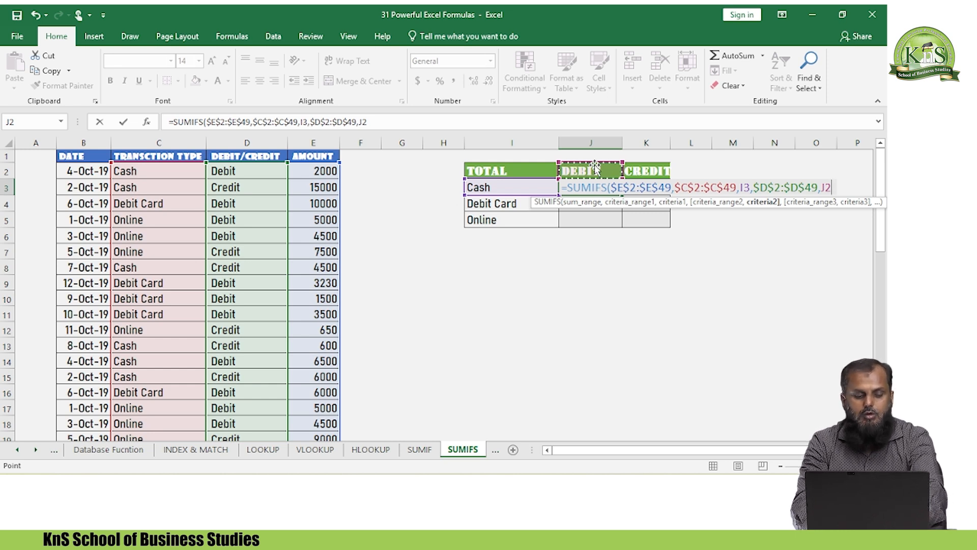
{"action": "key", "text": "F4"}
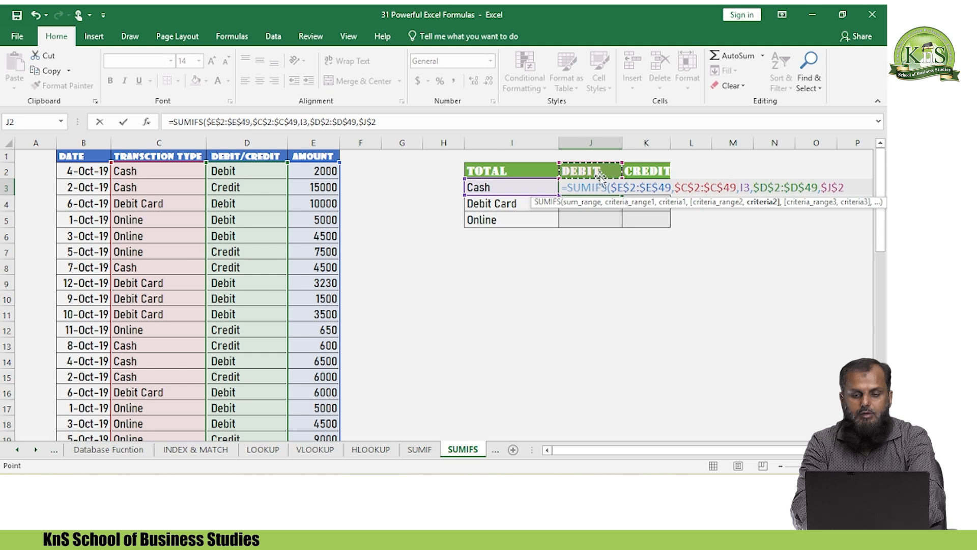
{"action": "key", "text": "Return"}
{"action": "key", "text": "Return"}
{"action": "key", "text": "Up"}
{"action": "key", "text": "Up"}
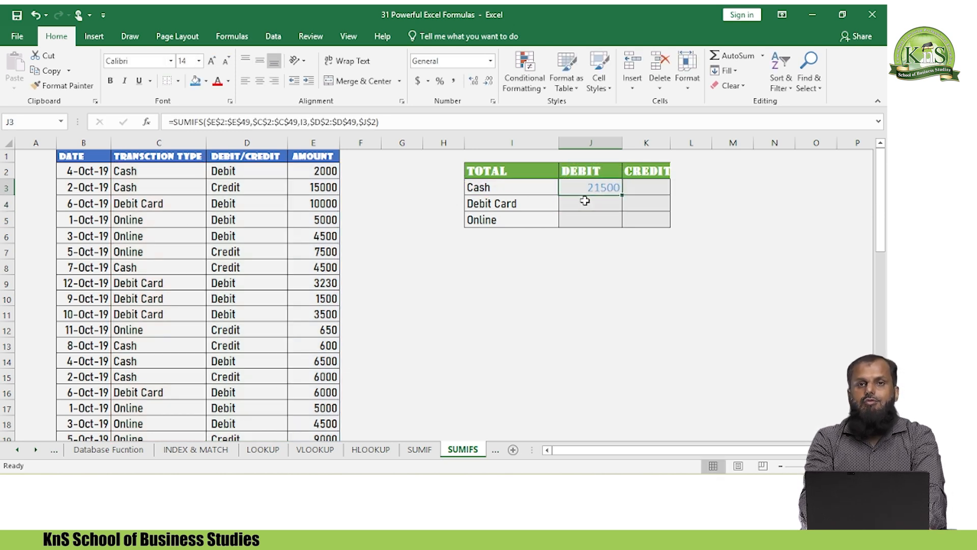
Step: Review the Cash label in I3 and the Debit heading in J2 that J3's total is based on
{"action": "key", "text": "Left"}
{"action": "key", "text": "Left"}
{"action": "key", "text": "Right"}
{"action": "key", "text": "Right"}
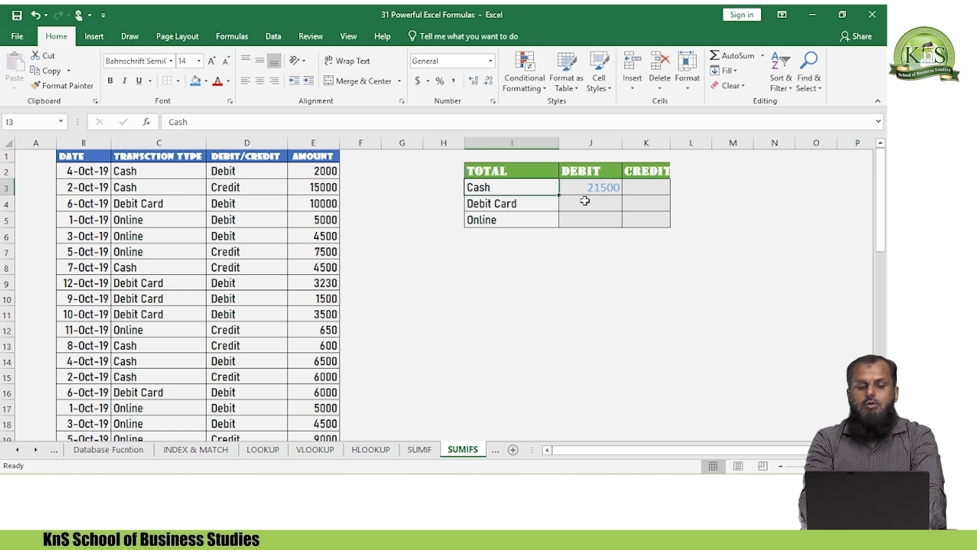
{"action": "key", "text": "Left"}
{"action": "key", "text": "Right"}
{"action": "key", "text": "Up"}
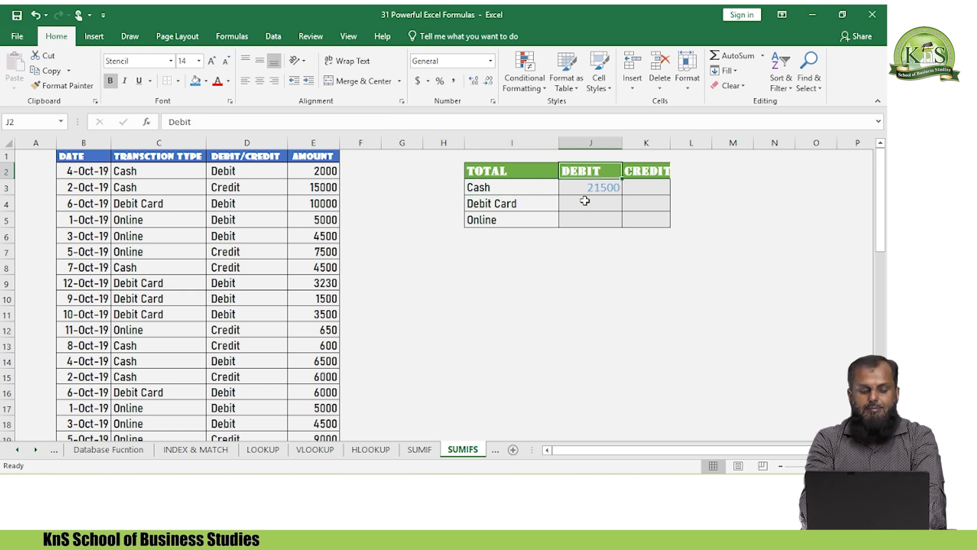
Step: Fill the J3 formula down through J5 and check the references in the copied formulas
{"action": "key", "text": "Down"}
{"action": "key", "text": "shift+Down"}
{"action": "key", "text": "shift+Down"}
{"action": "key", "text": "ctrl+d"}
{"action": "key", "text": "Down"}
{"action": "key", "text": "F2"}
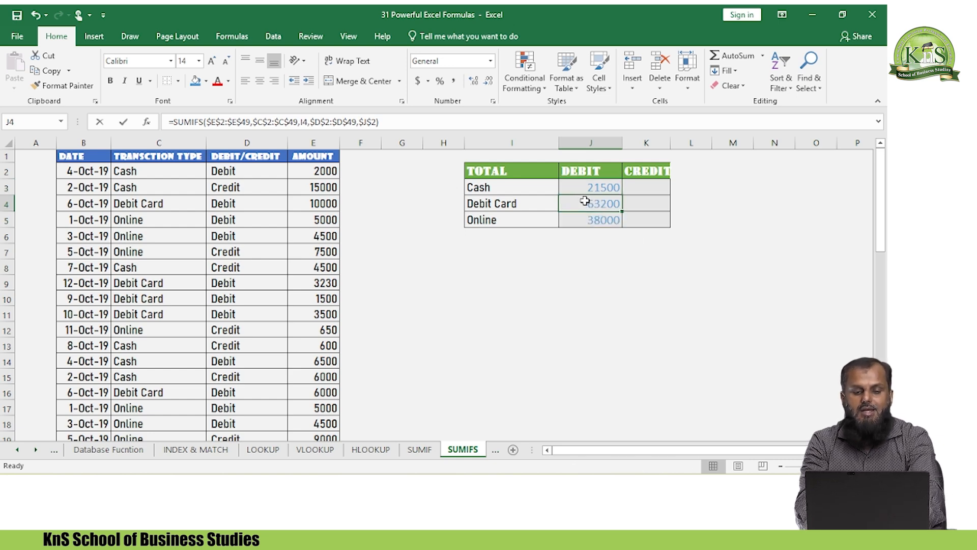
{"action": "key", "text": "Return"}
{"action": "key", "text": "F2"}
{"action": "key", "text": "Return"}
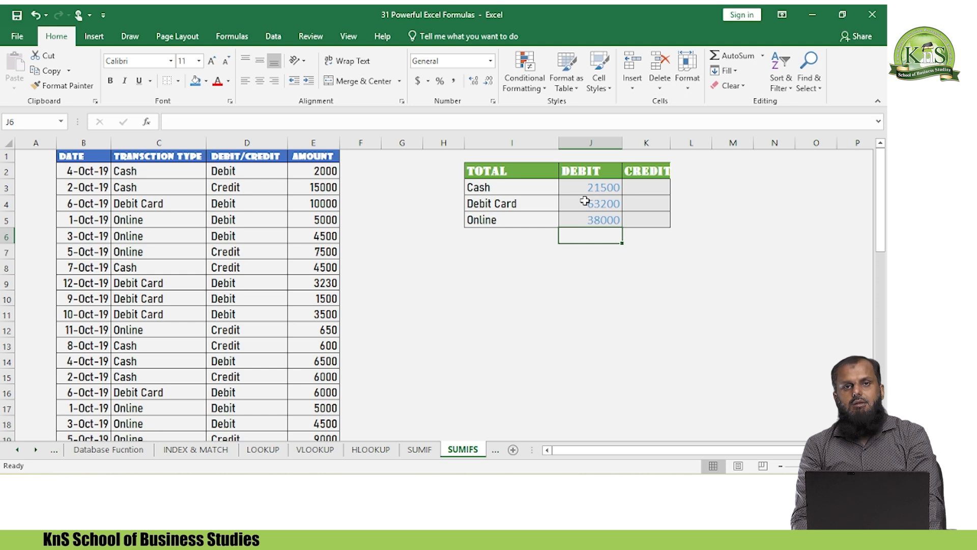
Step: Review the debit totals in J3:J5 against the Debit and Credit headings in J2:K2
{"action": "key", "text": "Up"}
{"action": "key", "text": "Up"}
{"action": "key", "text": "Up"}
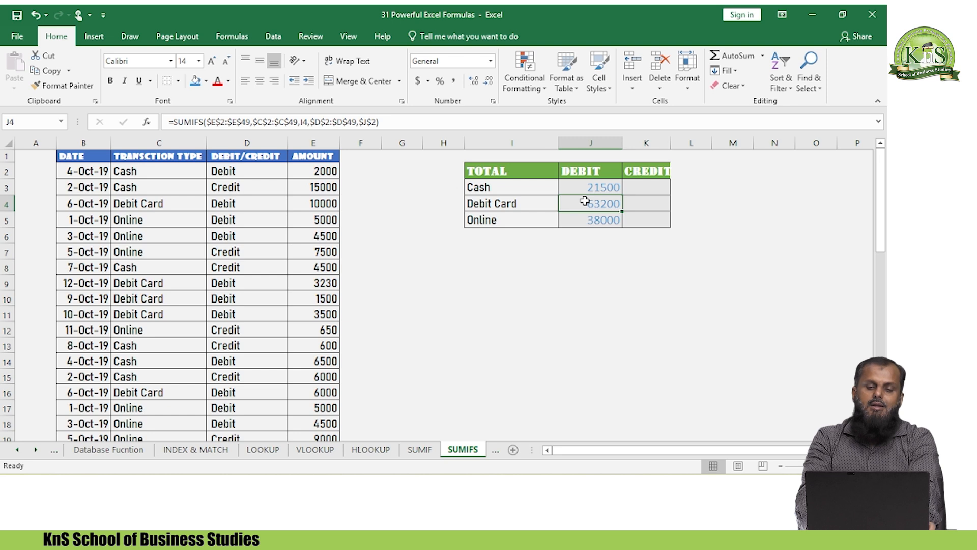
{"action": "key", "text": "Up"}
{"action": "key", "text": "Down"}
{"action": "key", "text": "Up"}
{"action": "key", "text": "Down"}
{"action": "key", "text": "Right"}
{"action": "key", "text": "Up"}
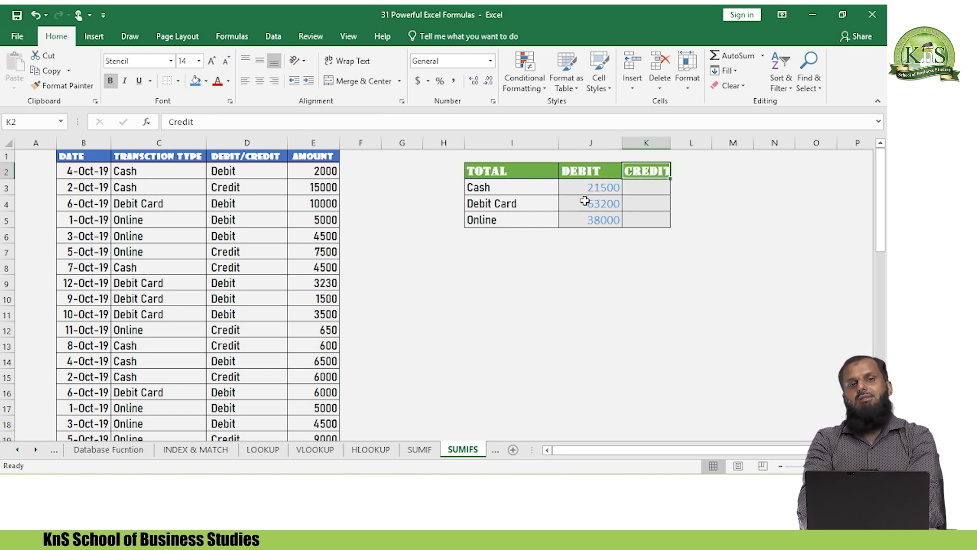
{"action": "key", "text": "Left"}
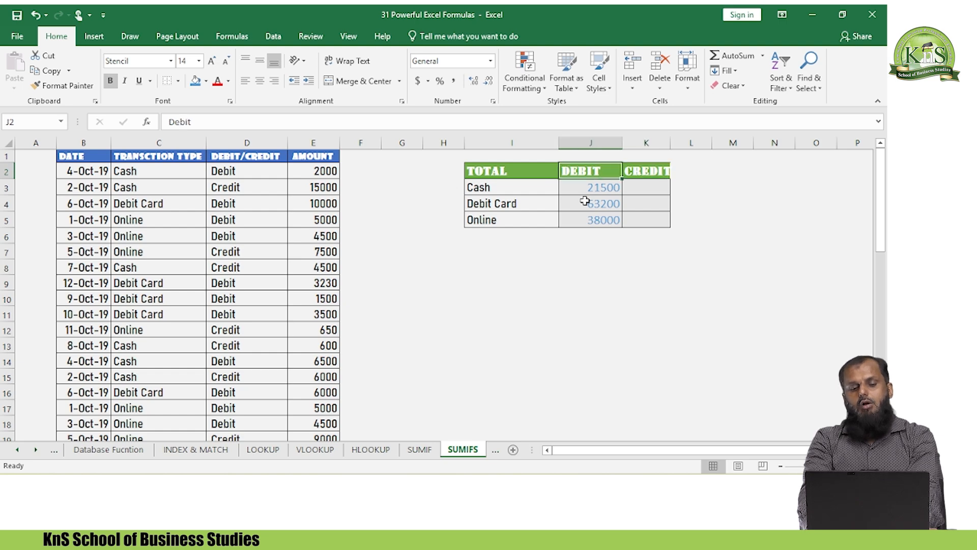
Step: Fill the debit formulas in J3:J5 right into the Credit column, K3:K5
{"action": "key", "text": "Down"}
{"action": "key", "text": "ctrl+Down"}
{"action": "key", "text": "ctrl+Down"}
{"action": "key", "text": "Up"}
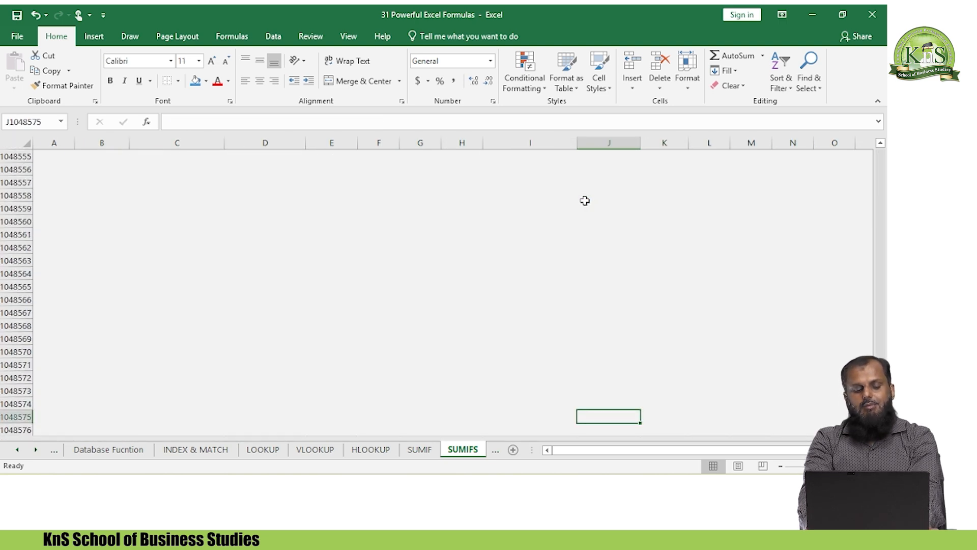
{"action": "key", "text": "ctrl+Up"}
{"action": "key", "text": "Up"}
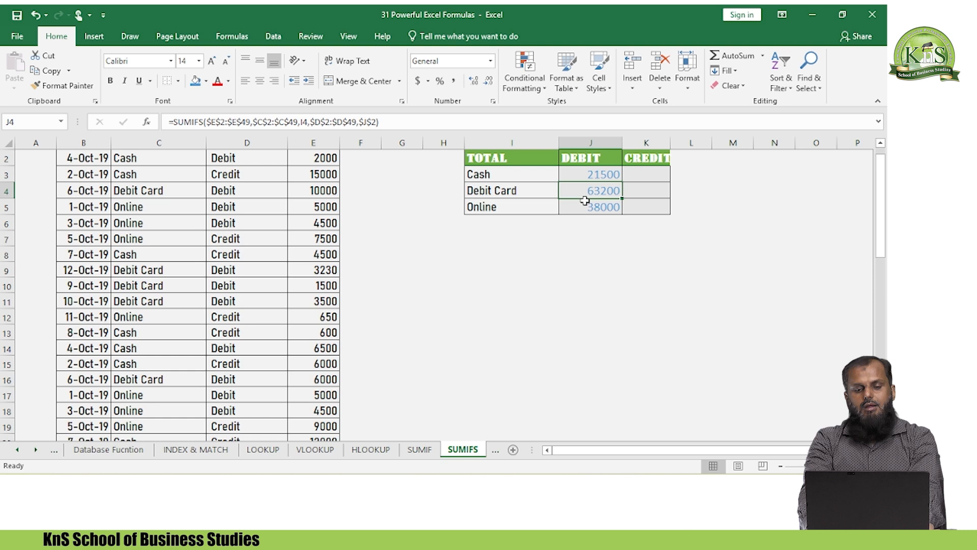
{"action": "key", "text": "Up"}
{"action": "key", "text": "shift+Down"}
{"action": "key", "text": "shift+Down"}
{"action": "key", "text": "shift+Right"}
{"action": "key", "text": "ctrl+r"}
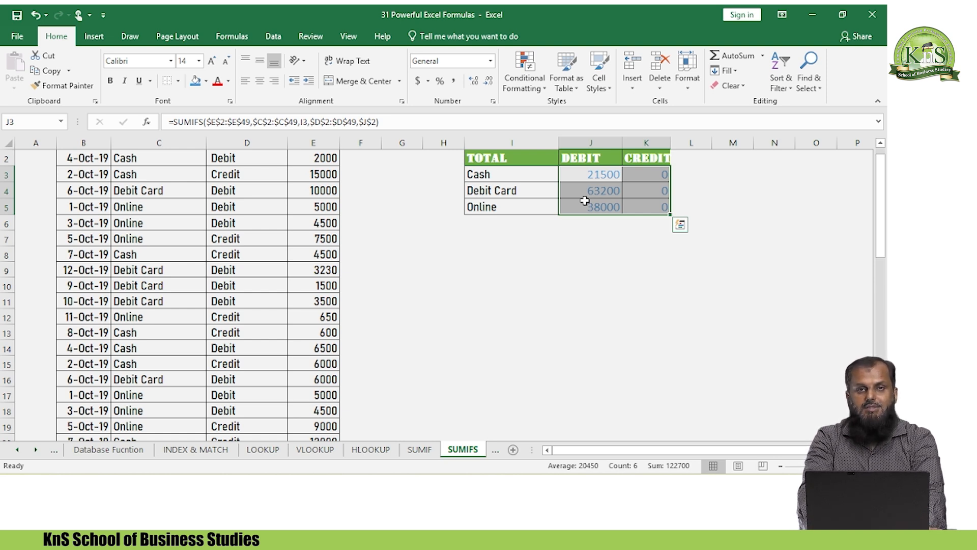
Step: AutoFit the width of column K to its Credit heading
{"action": "key", "text": "Down"}
{"action": "key", "text": "Up"}
{"action": "key", "text": "Up"}
{"action": "key", "text": "Up"}
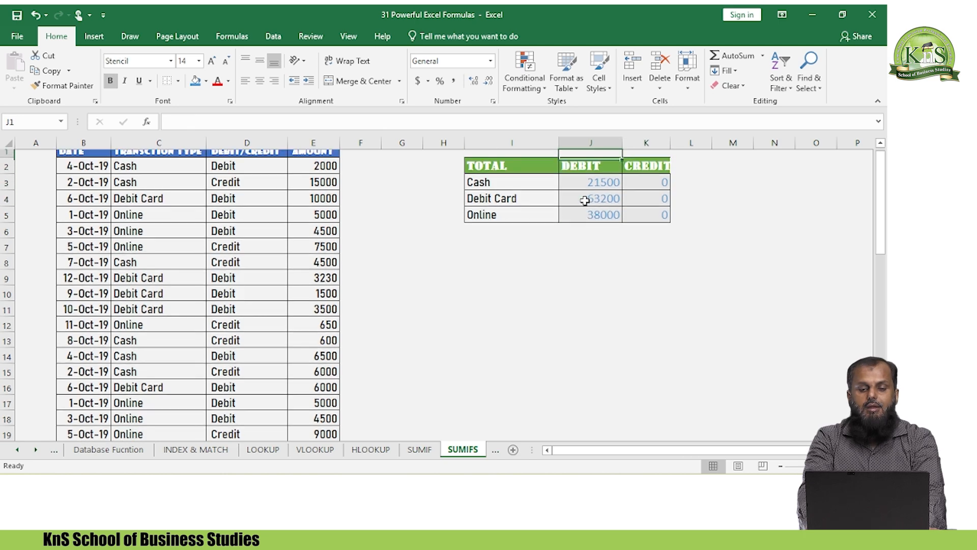
{"action": "key", "text": "Right"}
{"action": "key", "text": "Right"}
{"action": "key", "text": "Down"}
{"action": "key", "text": "Left"}
{"action": "key", "text": "alt"}
{"action": "key", "text": "h"}
{"action": "key", "text": "o"}
{"action": "key", "text": "i"}
Step: Review the copied totals against the Credit heading in K2 and the Cash label in I3, ending on J3
{"action": "key", "text": "Down"}
{"action": "key", "text": "Down"}
{"action": "key", "text": "Left"}
{"action": "key", "text": "Left"}
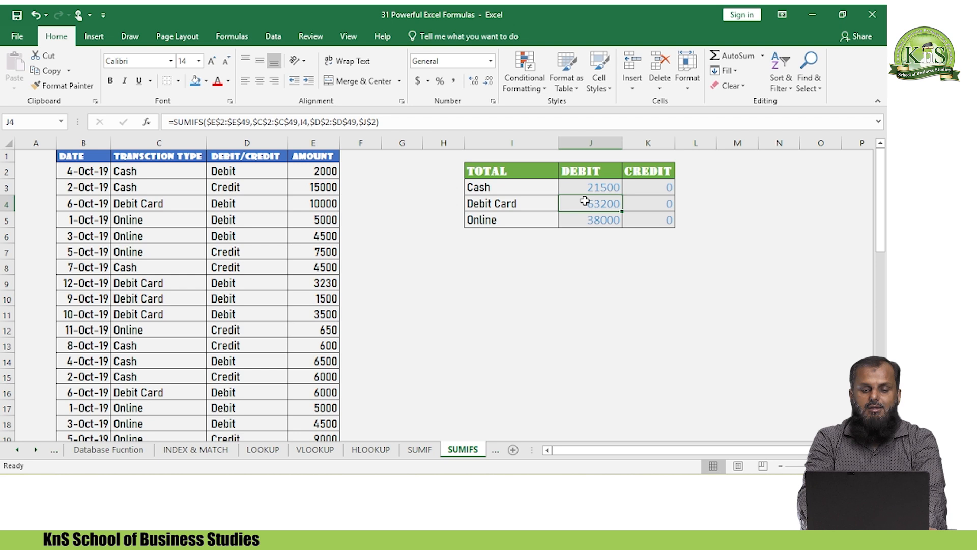
{"action": "key", "text": "Up"}
{"action": "key", "text": "Up"}
{"action": "key", "text": "Right"}
{"action": "key", "text": "Right"}
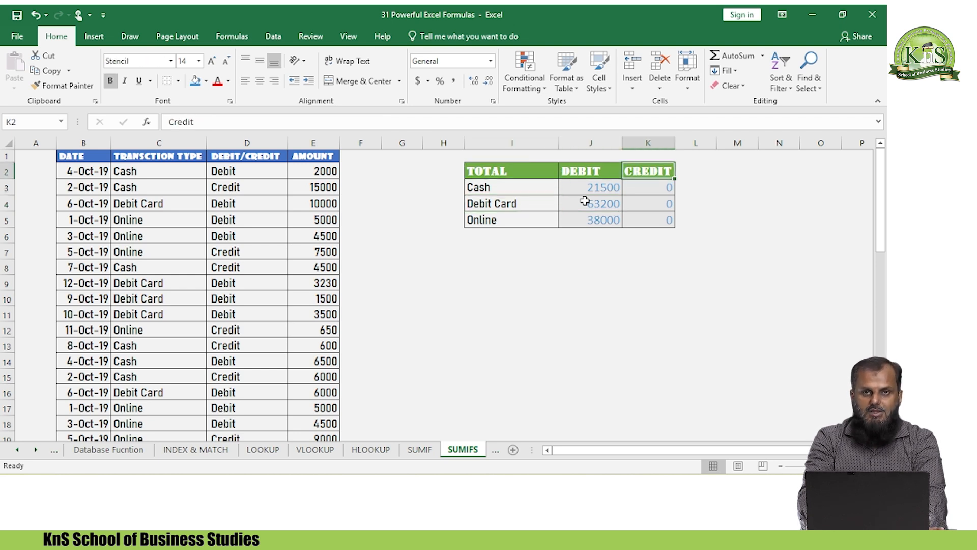
{"action": "key", "text": "Down"}
{"action": "key", "text": "Left"}
{"action": "key", "text": "Left"}
{"action": "key", "text": "Left"}
{"action": "key", "text": "Right"}
{"action": "key", "text": "Right"}
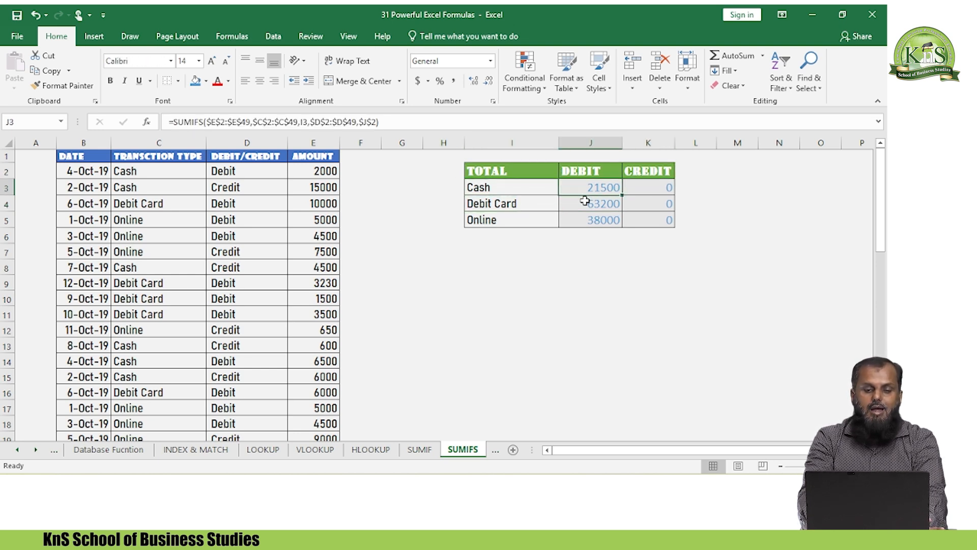
Step: Inspect the criteria references in the J3 formula, particularly I3, and compare them with the copied formula in K3
{"action": "key", "text": "F2"}
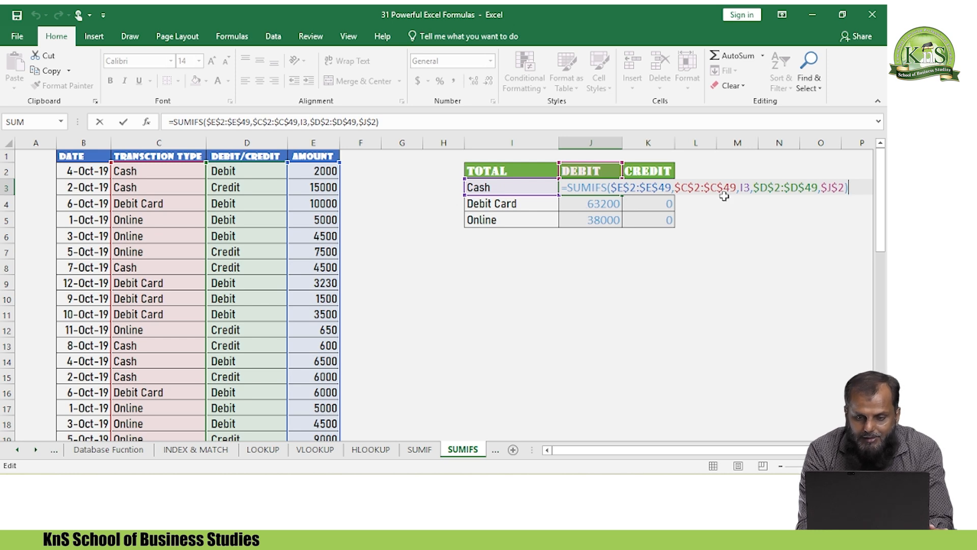
{"action": "left_click", "coordinate": [744, 186]}
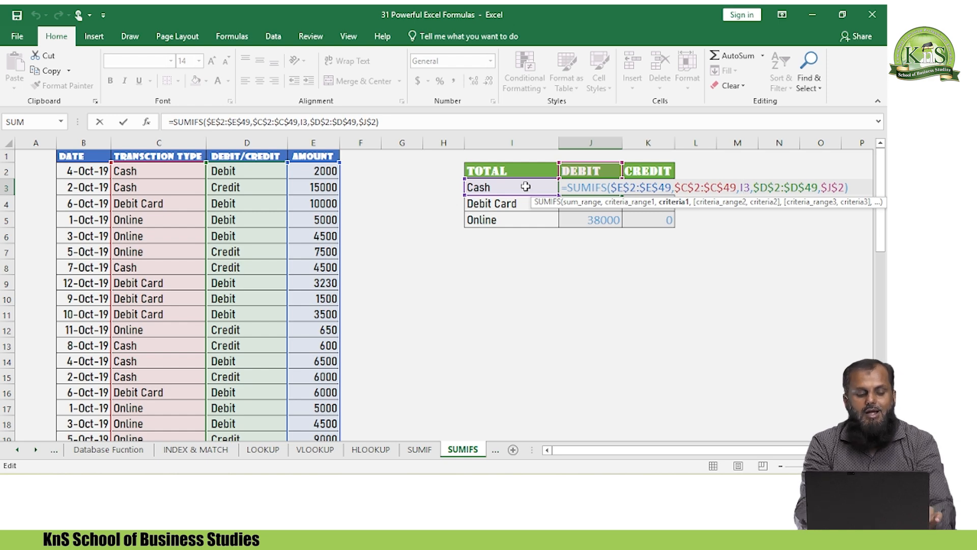
{"action": "key", "text": "Return"}
{"action": "key", "text": "Right"}
{"action": "key", "text": "Up"}
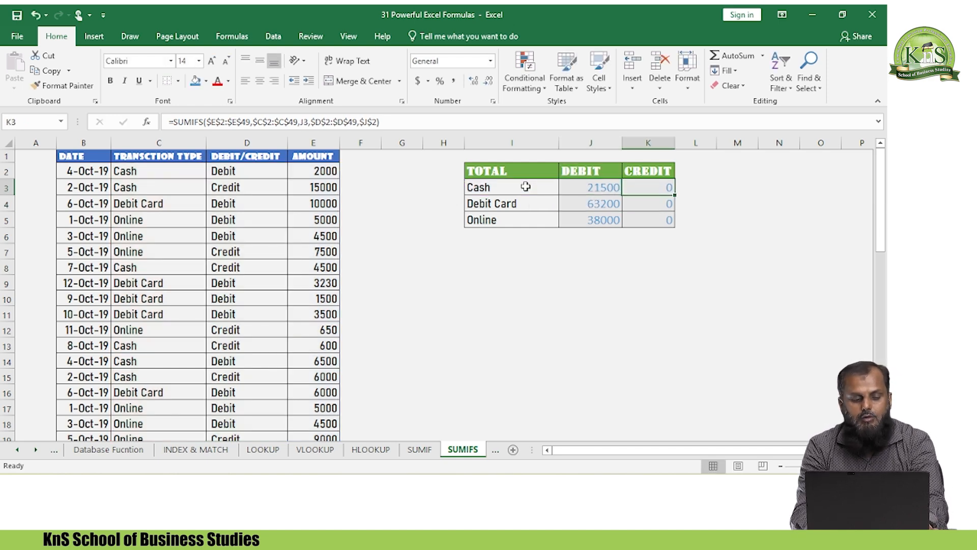
Step: Compare the criteria references in the copied K3 formula with those in the original J3 formula
{"action": "key", "text": "F2"}
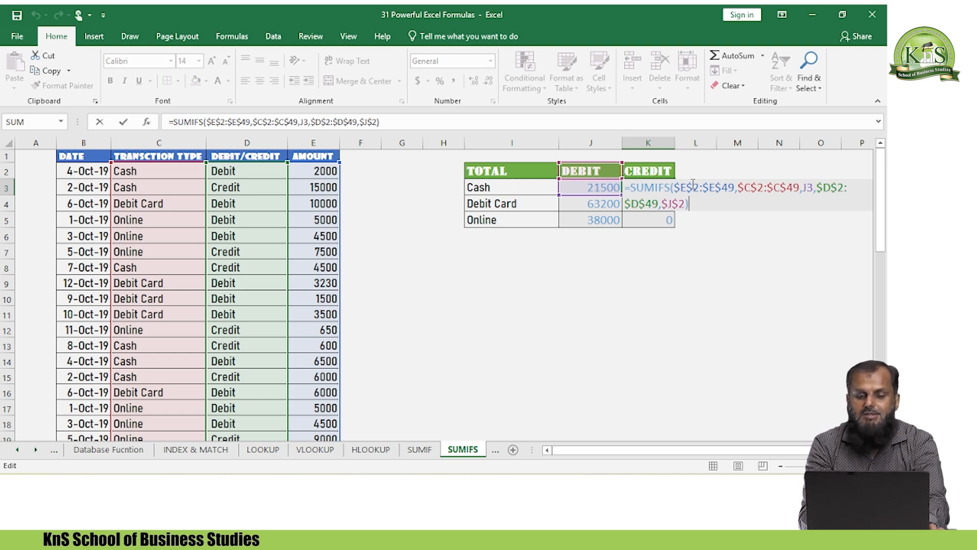
{"action": "key", "text": "ctrl+Return"}
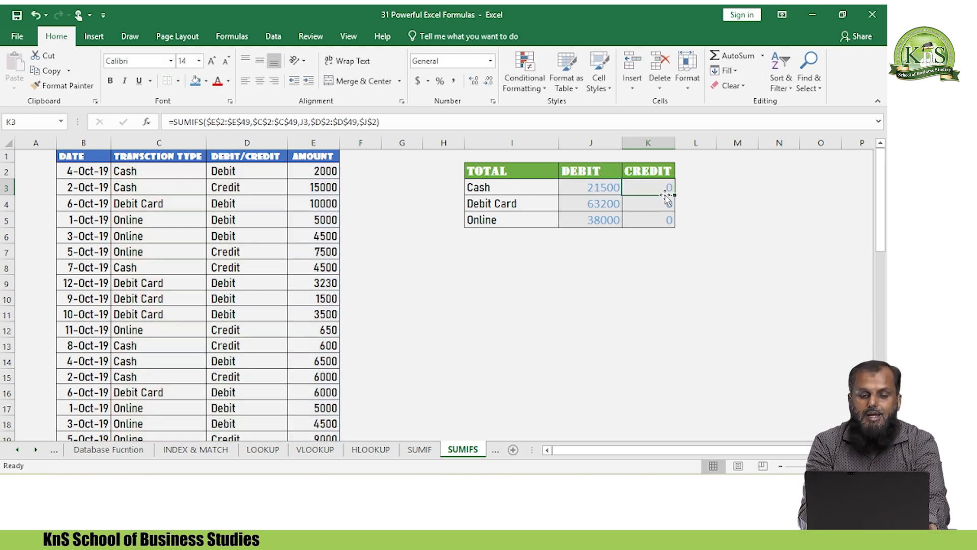
{"action": "left_click", "coordinate": [583, 188]}
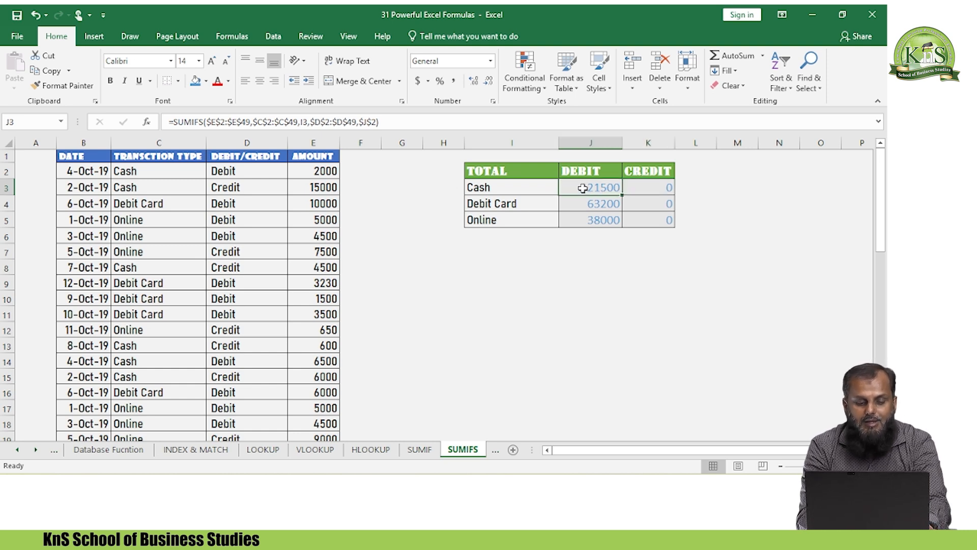
{"action": "key", "text": "F2"}
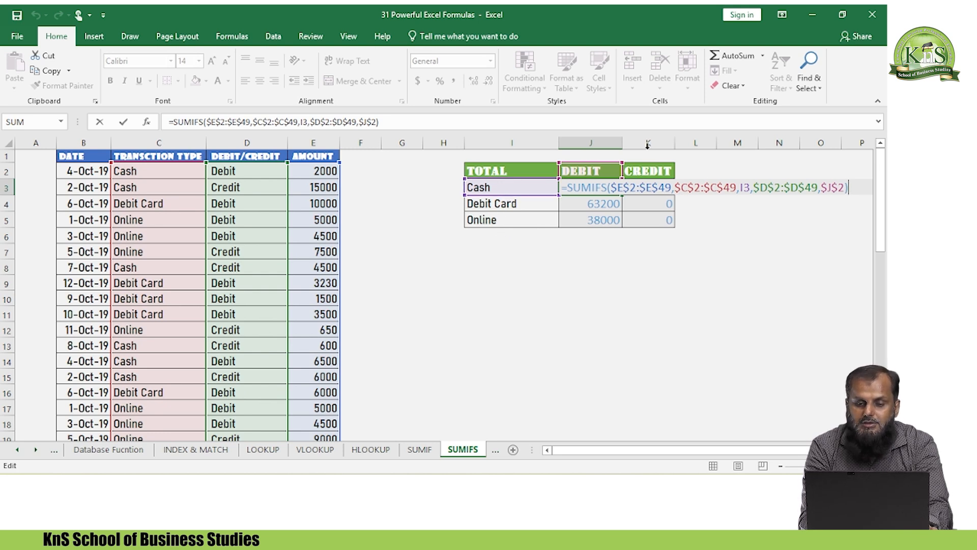
{"action": "left_click", "coordinate": [743, 189]}
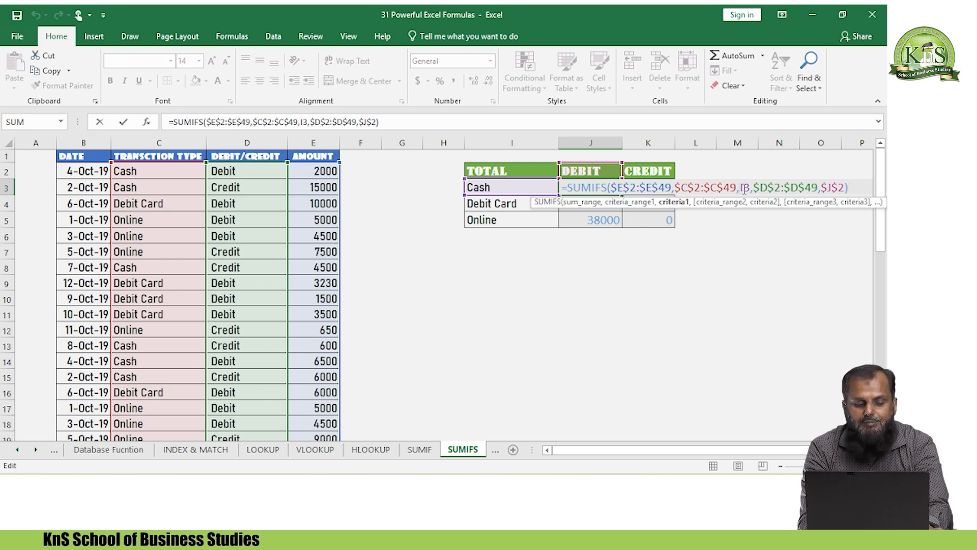
{"action": "key", "text": "F1"}
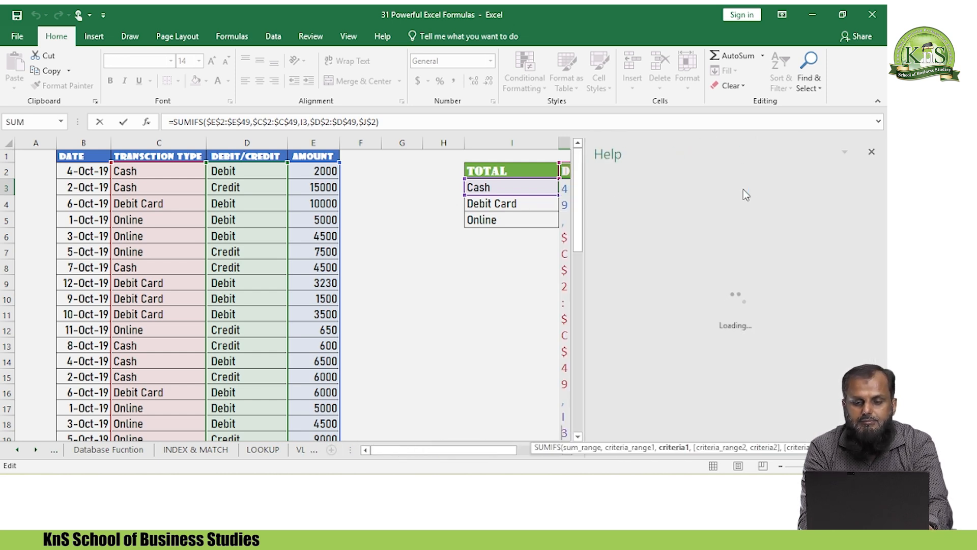
{"action": "left_click", "coordinate": [871, 151]}
{"action": "left_click", "coordinate": [867, 156]}
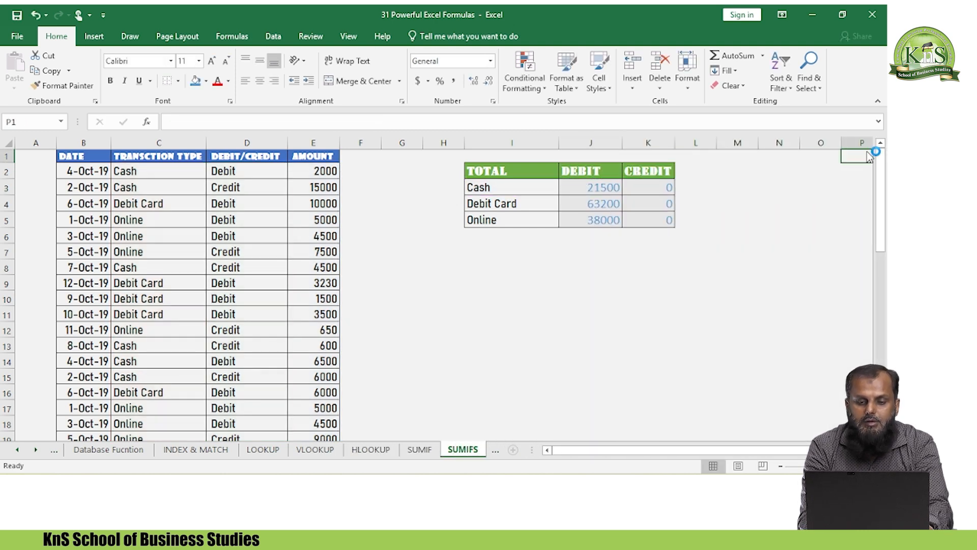
Step: In the J3 SUMIFS formula, lock only the column of the Cash criterion reference, making it $I3
{"action": "double_click", "coordinate": [612, 193]}
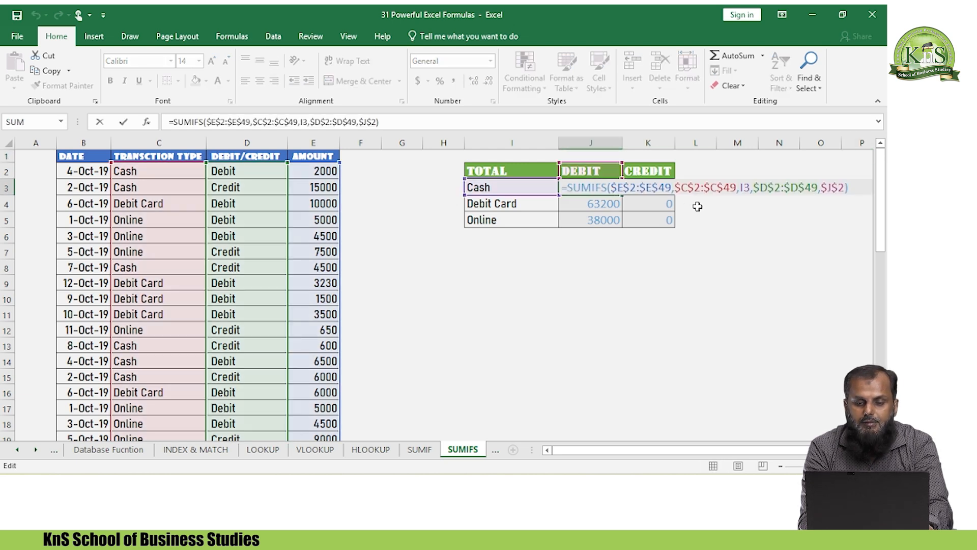
{"action": "left_click", "coordinate": [745, 185]}
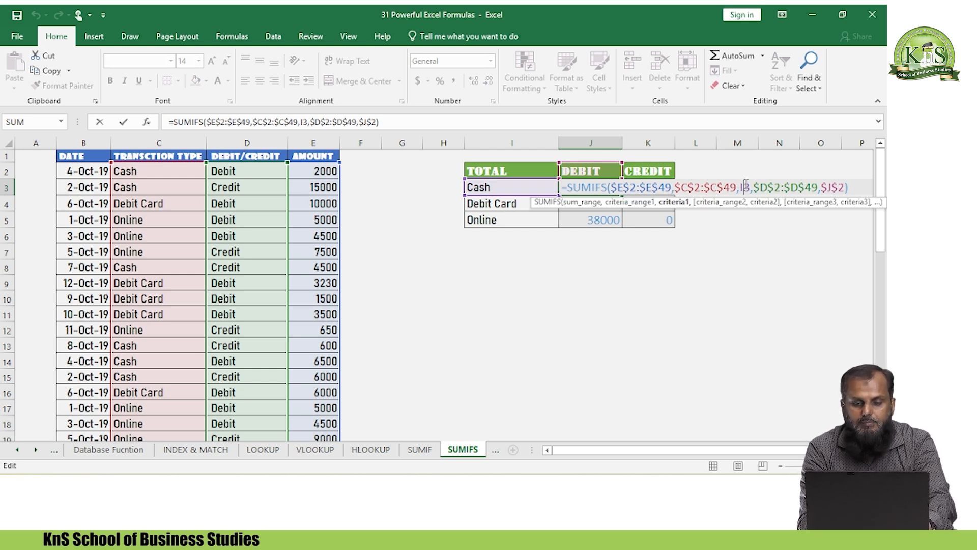
{"action": "key", "text": "F4"}
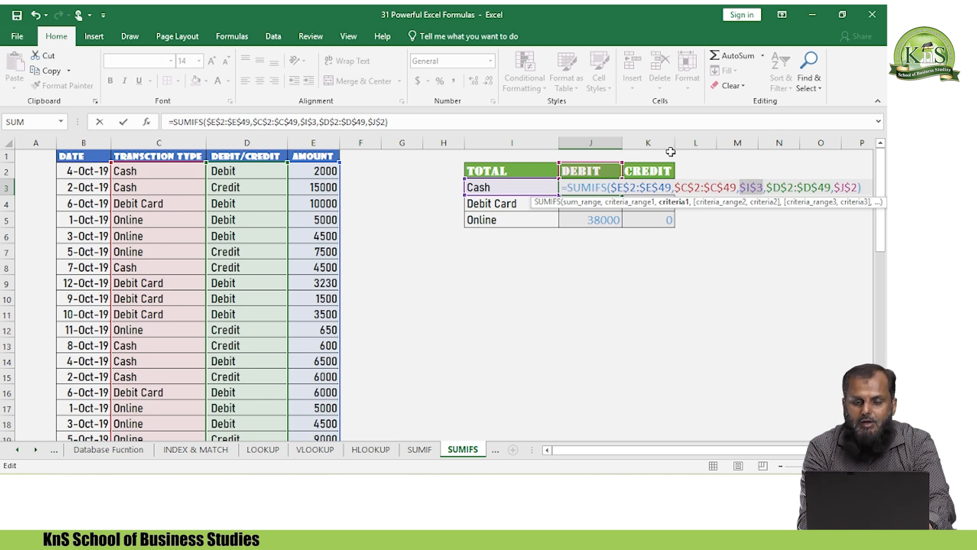
{"action": "key", "text": "F4"}
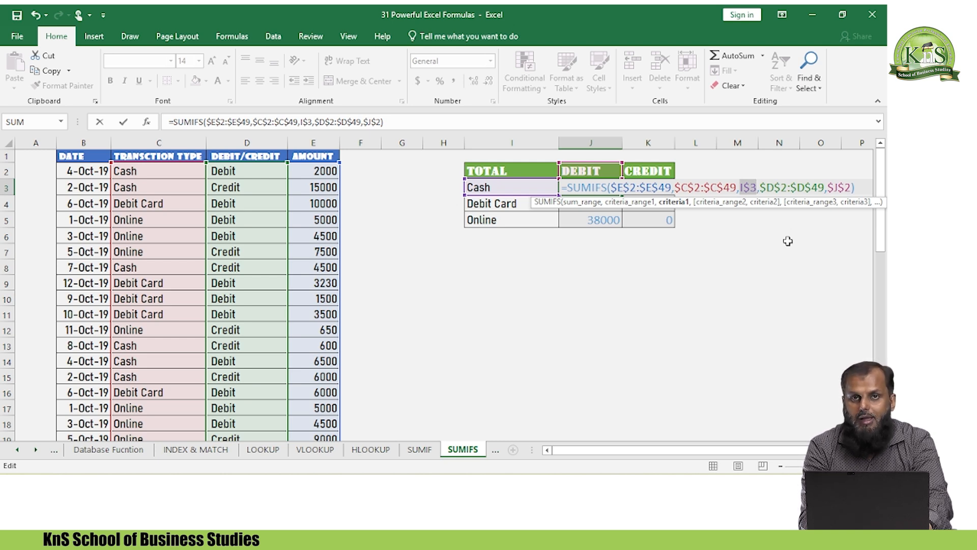
{"action": "key", "text": "F4"}
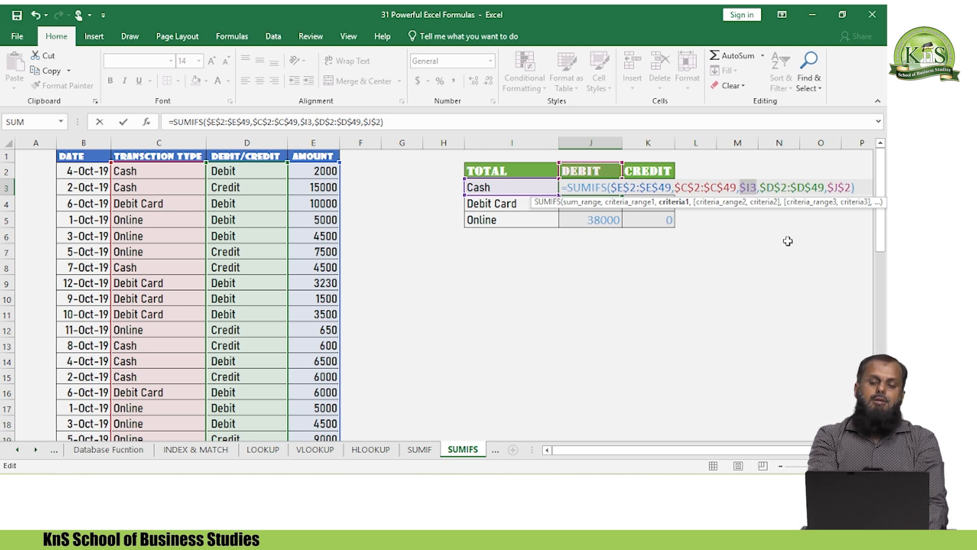
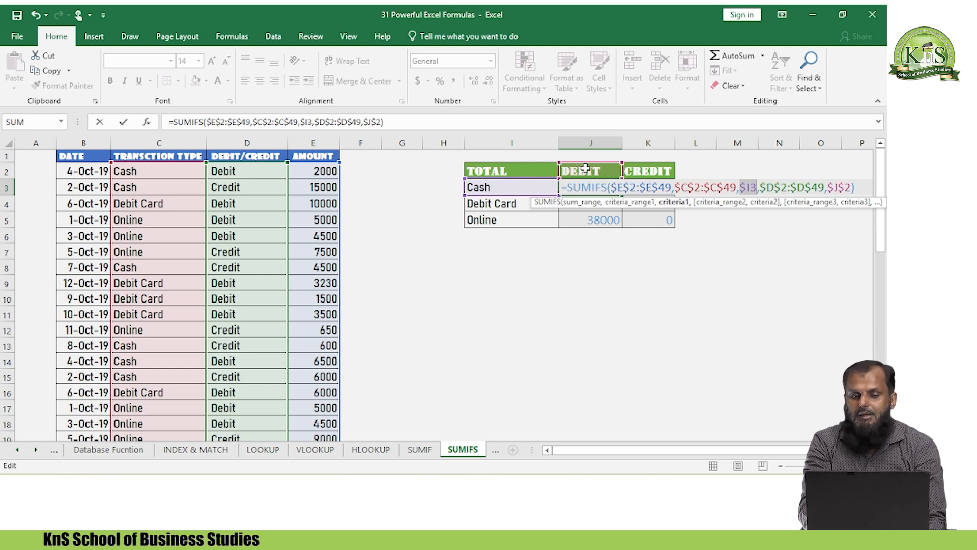
Step: Lock only the row of the Debit heading reference in the J3 formula, making it J$2, and keep J3 selected
{"action": "left_click", "coordinate": [835, 186]}
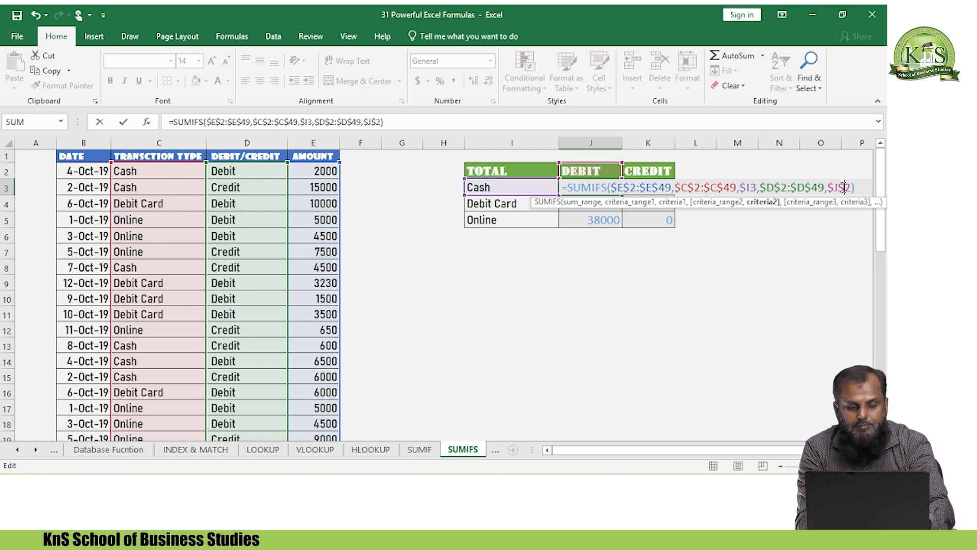
{"action": "key", "text": "F4"}
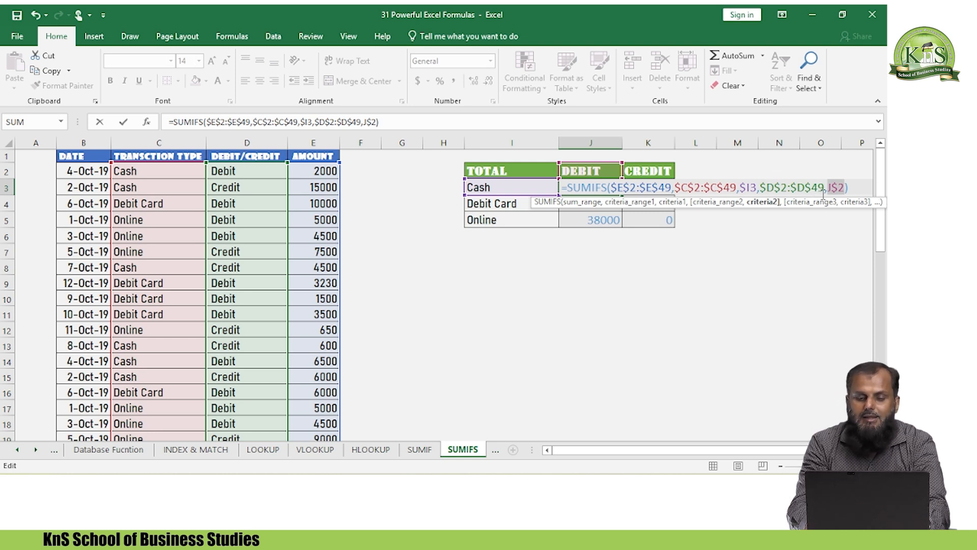
{"action": "key", "text": "ctrl+Return"}
Step: Clear the old totals from J4:K5 and K3, leaving only the formula in J3
{"action": "key", "text": "Down"}
{"action": "key", "text": "shift+Right"}
{"action": "key", "text": "shift+Down"}
{"action": "key", "text": "Delete"}
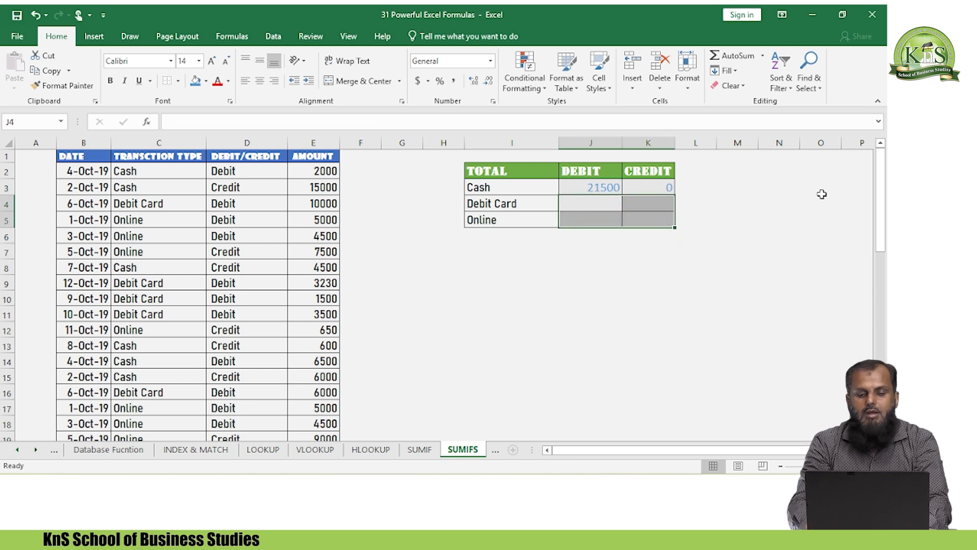
{"action": "key", "text": "Up"}
{"action": "key", "text": "Right"}
{"action": "key", "text": "Delete"}
{"action": "key", "text": "Left"}
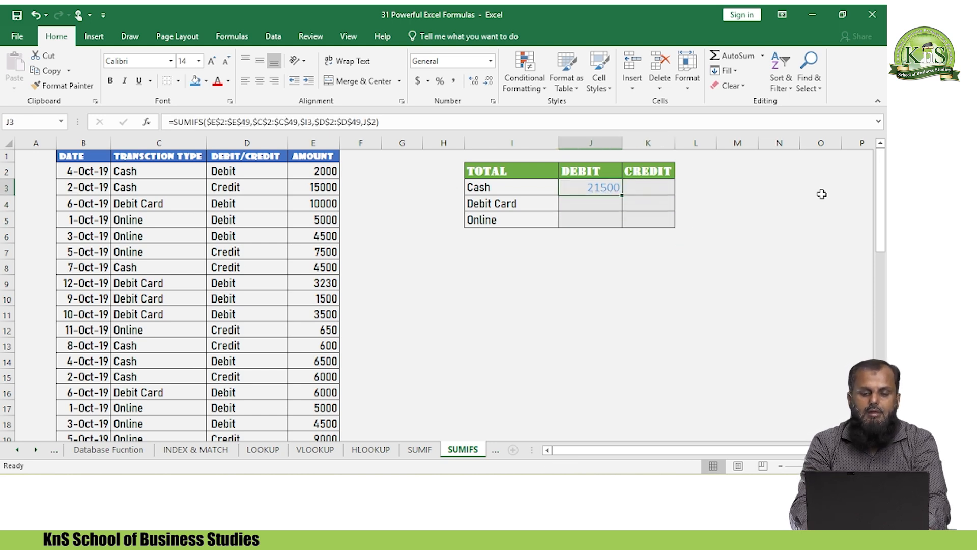
Step: Fill the J3 formula down to J5 and across into the Credit column, K3:K5
{"action": "key", "text": "shift+Down"}
{"action": "key", "text": "shift+Down"}
{"action": "key", "text": "ctrl+d"}
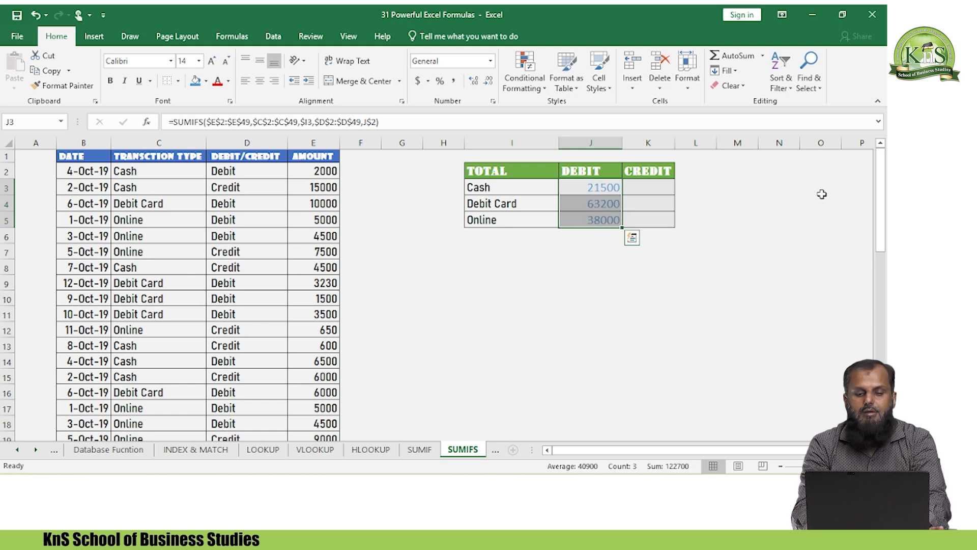
{"action": "key", "text": "shift+Right"}
{"action": "key", "text": "ctrl+r"}
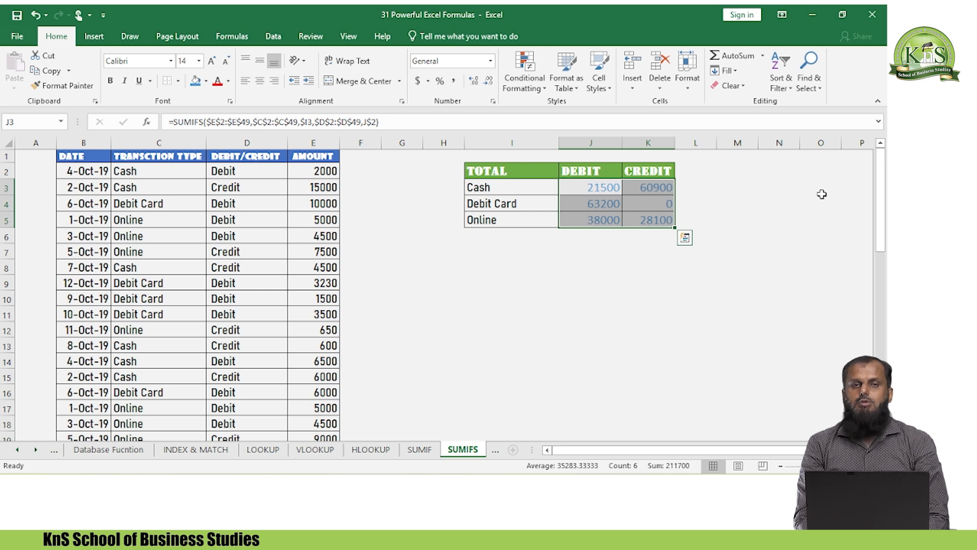
Step: Review the Debit Card row's label and totals in I4:K4, ending on the Credit formula in K4
{"action": "key", "text": "Down"}
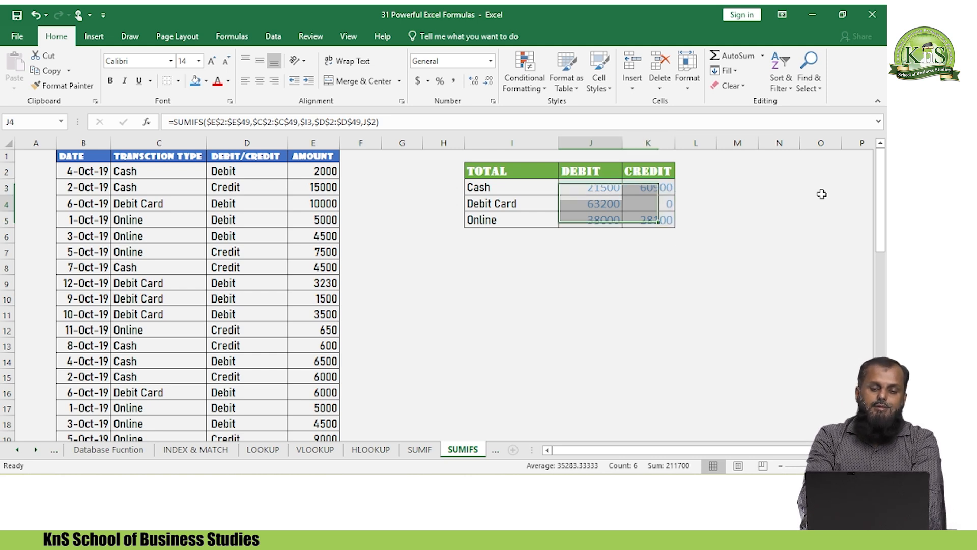
{"action": "key", "text": "Right"}
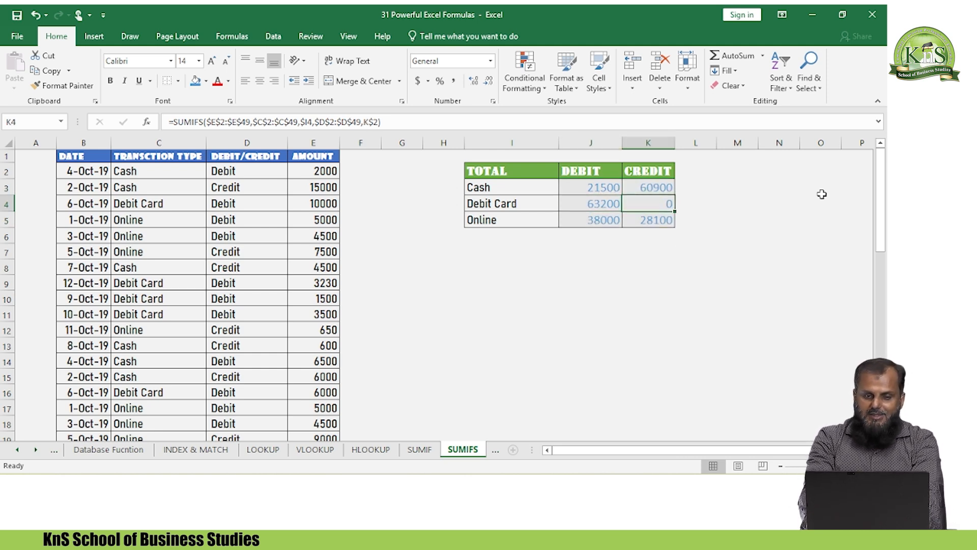
{"action": "key", "text": "Left"}
{"action": "key", "text": "Left"}
{"action": "key", "text": "Left"}
{"action": "key", "text": "Left"}
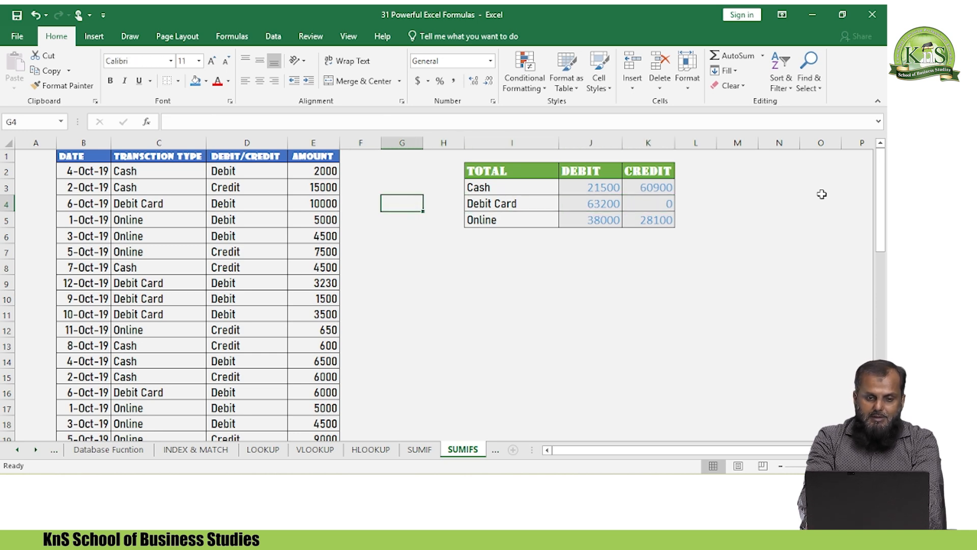
{"action": "key", "text": "Right"}
{"action": "key", "text": "Right"}
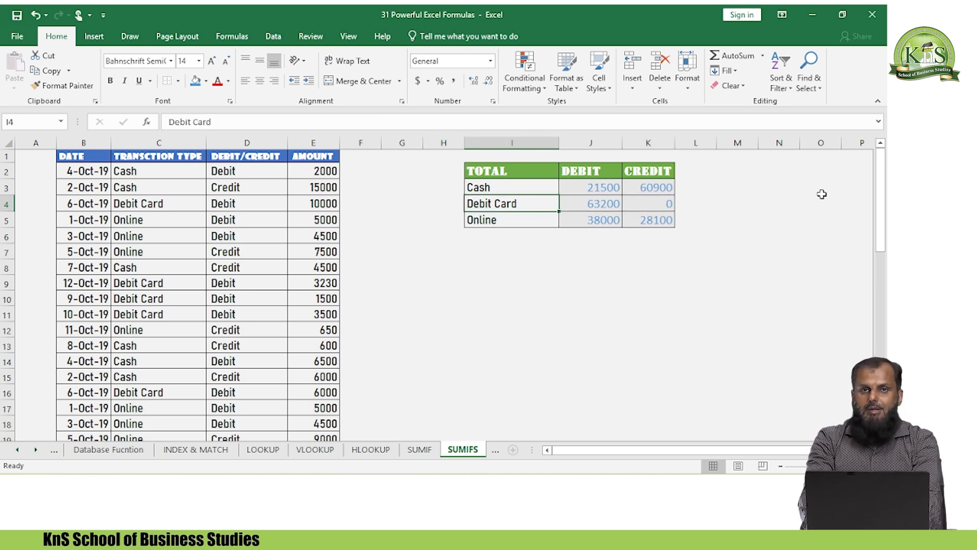
{"action": "key", "text": "Right"}
{"action": "key", "text": "Right"}
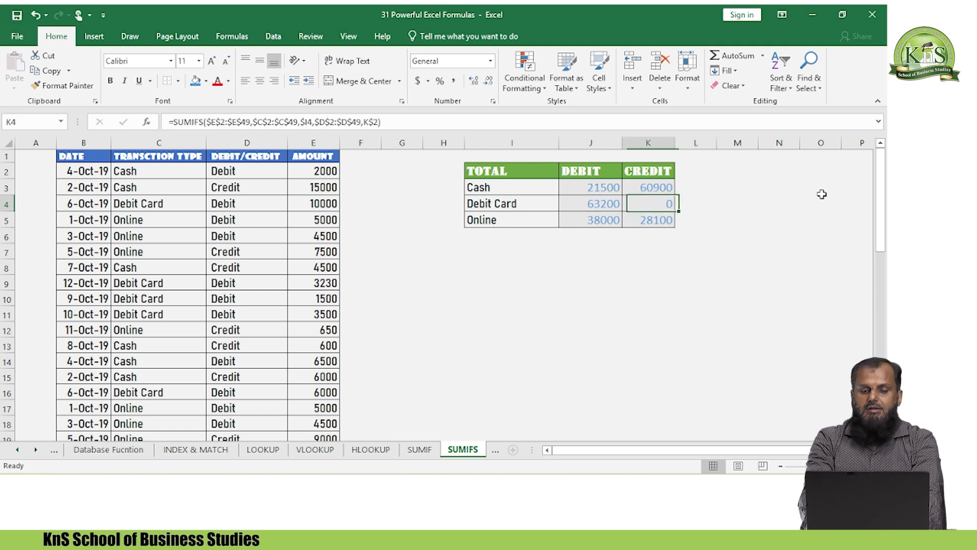
Step: Turn on filtering for the transaction table's header row, B1:E1, and go to the Debit/Credit heading in D1
{"action": "key", "text": "Left"}
{"action": "key", "text": "Left"}
{"action": "key", "text": "Left"}
{"action": "key", "text": "Left"}
{"action": "key", "text": "Left"}
{"action": "key", "text": "Up"}
{"action": "key", "text": "Up"}
{"action": "key", "text": "Up"}
{"action": "key", "text": "Left"}
{"action": "key", "text": "Left"}
{"action": "key", "text": "Left"}
{"action": "key", "text": "Left"}
{"action": "key", "text": "shift+Right"}
{"action": "key", "text": "shift+Right"}
{"action": "key", "text": "shift+Right"}
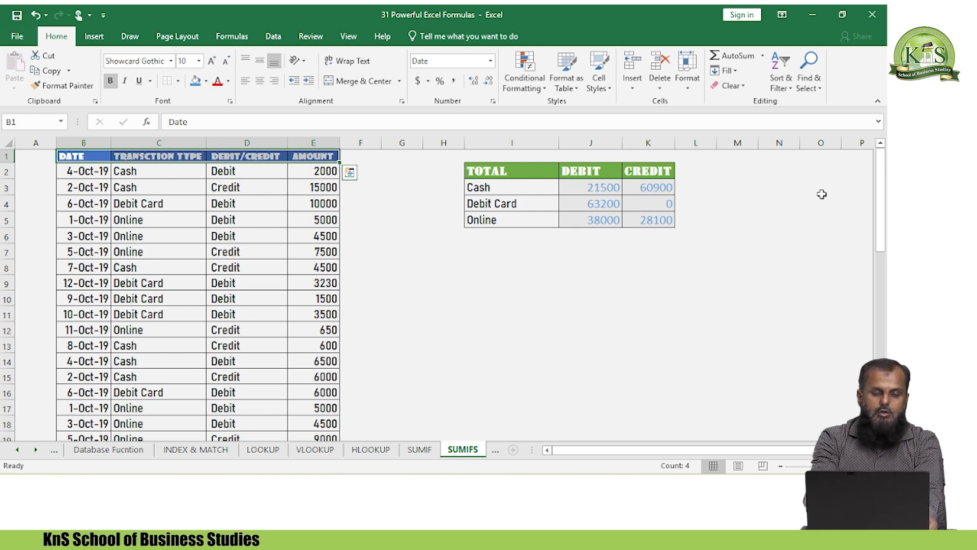
{"action": "key", "text": "Right"}
{"action": "key", "text": "Right"}
{"action": "key", "text": "Page_Down"}
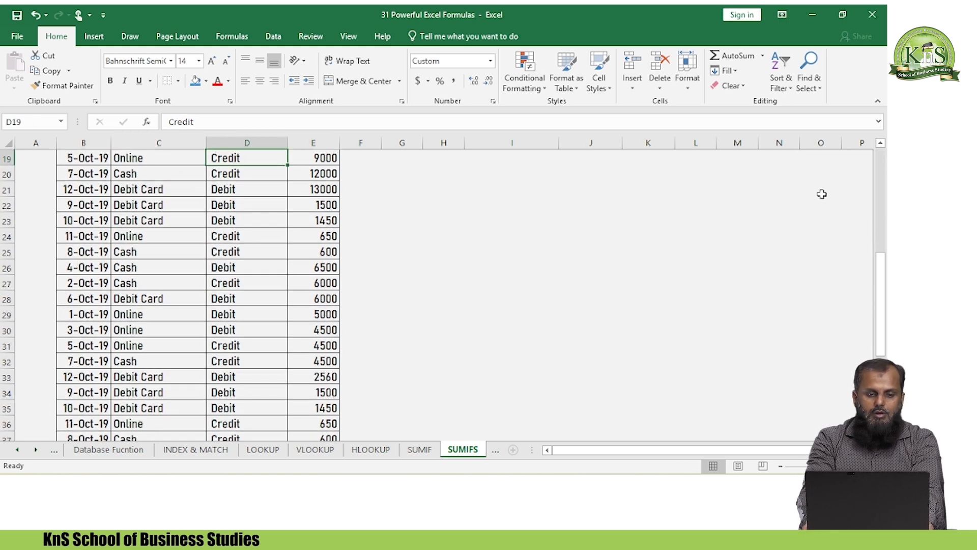
{"action": "key", "text": "Up"}
{"action": "key", "text": "Up"}
{"action": "key", "text": "Up"}
{"action": "key", "text": "Up"}
{"action": "key", "text": "Up"}
{"action": "key", "text": "Up"}
{"action": "key", "text": "Up"}
{"action": "key", "text": "Up"}
{"action": "key", "text": "Up"}
{"action": "key", "text": "Up"}
{"action": "key", "text": "Up"}
{"action": "key", "text": "Up"}
{"action": "key", "text": "Up"}
{"action": "key", "text": "Up"}
{"action": "key", "text": "Up"}
{"action": "key", "text": "Up"}
{"action": "key", "text": "Up"}
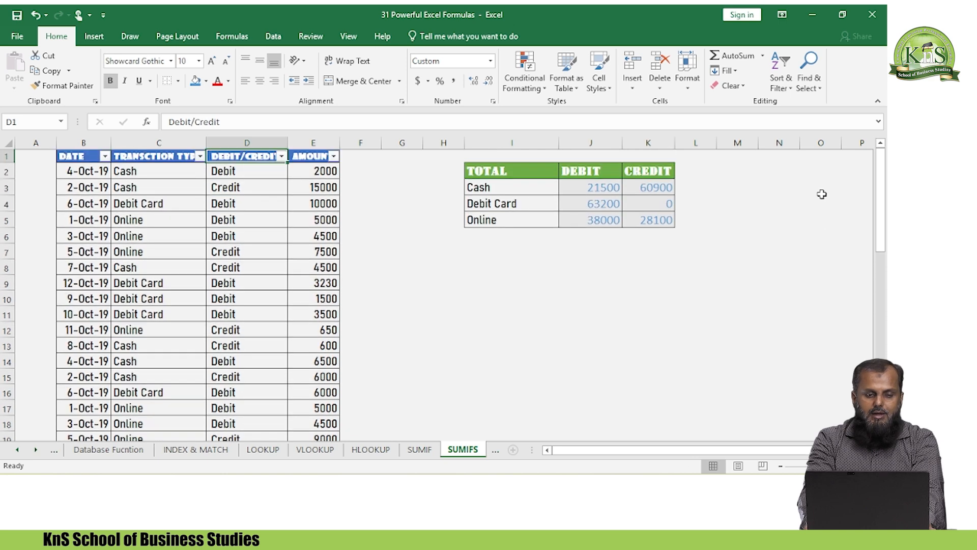
{"action": "key", "text": "Up"}
Step: Filter the Debit/Credit column to show only the Credit transactions
{"action": "key", "text": "alt+Down"}
{"action": "key", "text": "Down"}
{"action": "key", "text": "Down"}
{"action": "key", "text": "Down"}
{"action": "key", "text": "Down"}
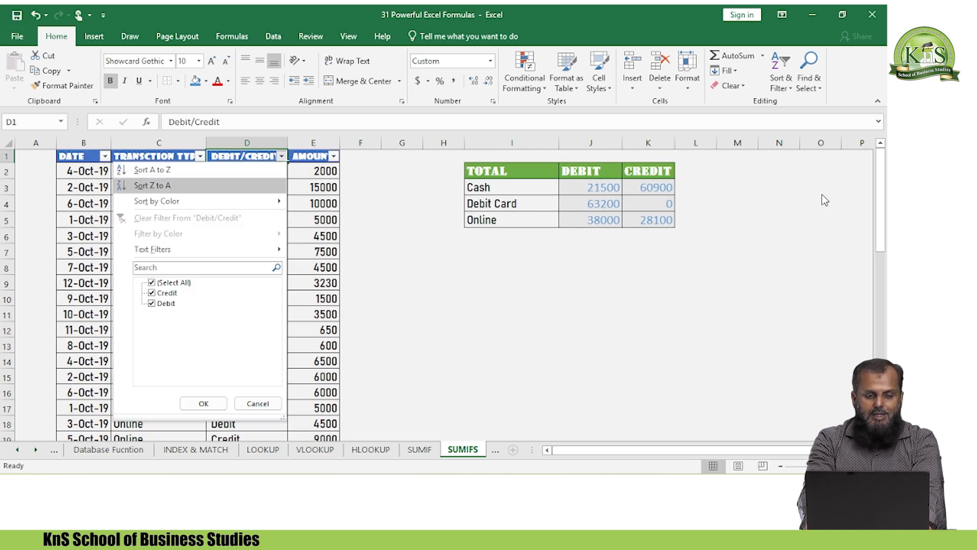
{"action": "key", "text": "Down"}
{"action": "key", "text": "Down"}
{"action": "key", "text": "space"}
{"action": "key", "text": "Down"}
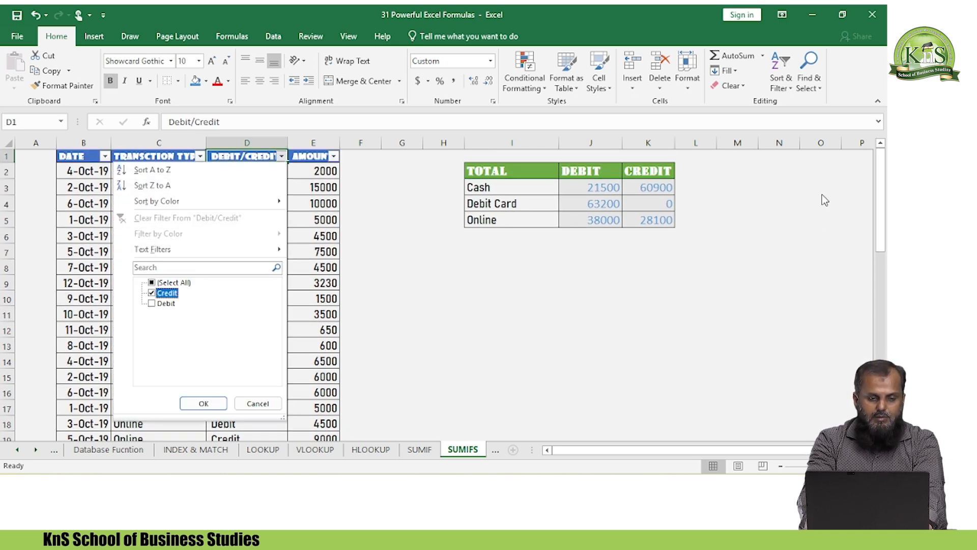
{"action": "key", "text": "space"}
{"action": "key", "text": "Return"}
Step: Examine which transaction types the Transction Type filter lists for the Credit rows, checking for Debit Card
{"action": "key", "text": "Down"}
{"action": "key", "text": "Left"}
{"action": "key", "text": "Left"}
{"action": "key", "text": "Up"}
{"action": "key", "text": "Right"}
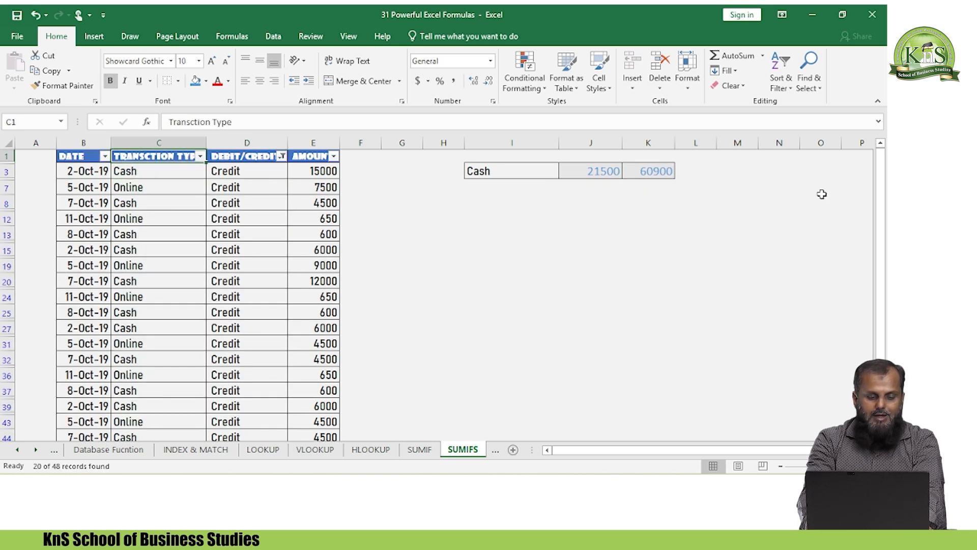
{"action": "key", "text": "alt+Down"}
{"action": "key", "text": "Down"}
{"action": "key", "text": "Down"}
{"action": "key", "text": "Down"}
{"action": "key", "text": "Down"}
{"action": "key", "text": "Down"}
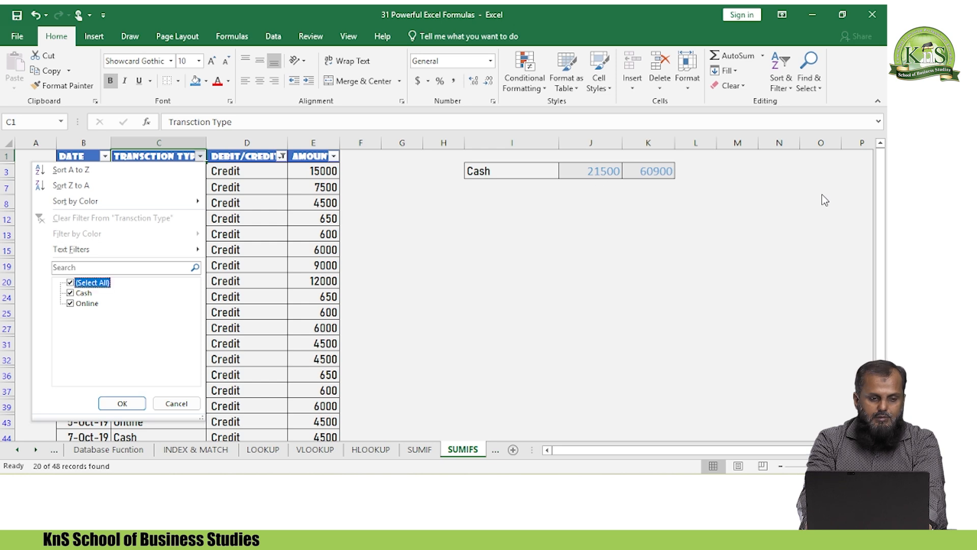
{"action": "key", "text": "Escape"}
{"action": "key", "text": "Down"}
{"action": "key", "text": "Up"}
{"action": "key", "text": "alt+Down"}
{"action": "key", "text": "Down"}
{"action": "key", "text": "Down"}
{"action": "key", "text": "Down"}
{"action": "key", "text": "Down"}
{"action": "key", "text": "Down"}
{"action": "key", "text": "Down"}
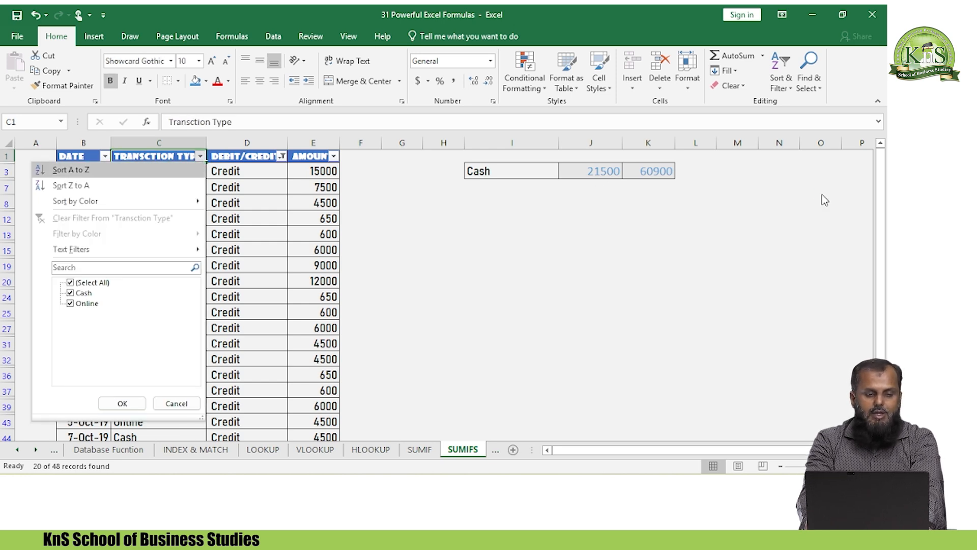
{"action": "key", "text": "Down"}
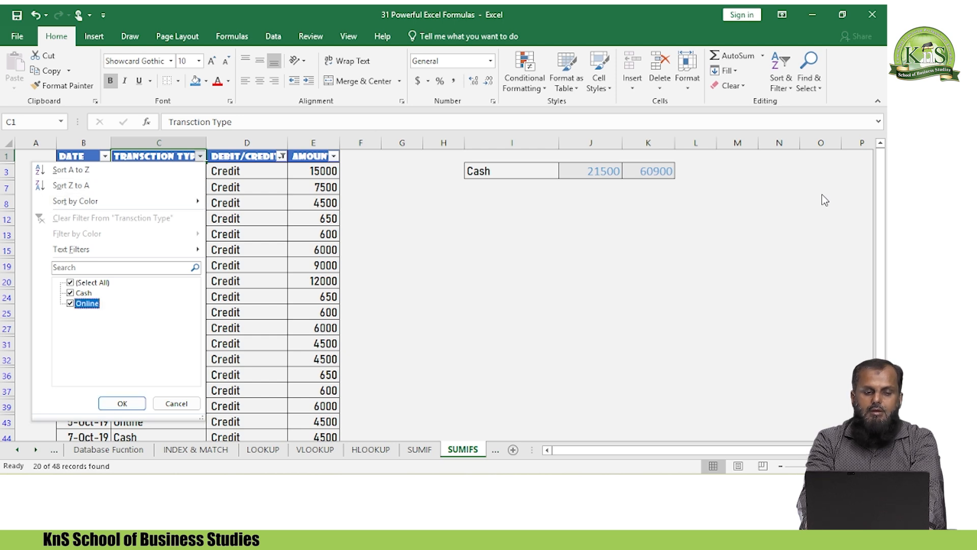
{"action": "key", "text": "Escape"}
{"action": "key", "text": "Right"}
{"action": "key", "text": "Right"}
{"action": "key", "text": "Down"}
{"action": "key", "text": "Down"}
{"action": "key", "text": "Left"}
{"action": "key", "text": "Left"}
{"action": "key", "text": "Left"}
{"action": "key", "text": "Up"}
{"action": "key", "text": "Right"}
{"action": "key", "text": "Up"}
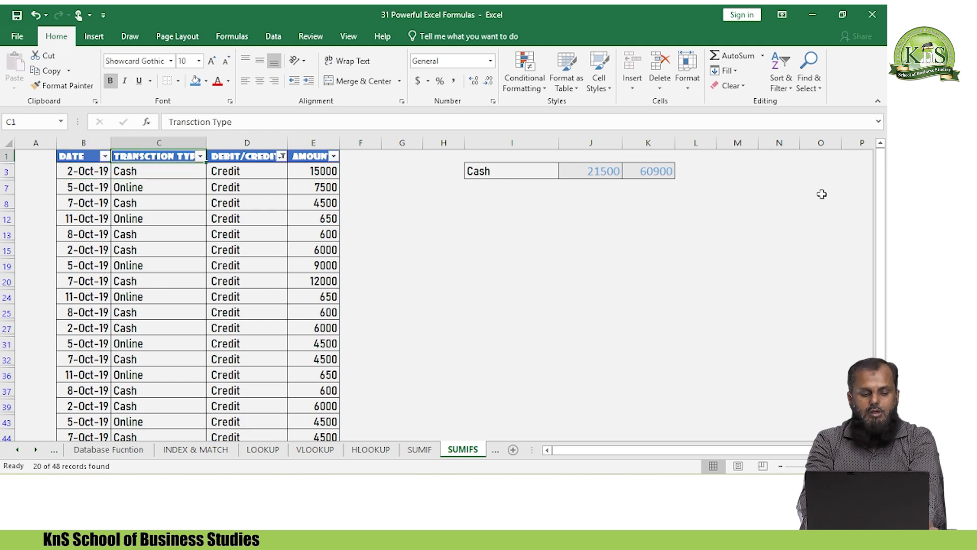
{"action": "key", "text": "alt+Down"}
{"action": "key", "text": "Escape"}
Step: Remove the Credit filter from the Debit/Credit column to show all transactions again, and return to C1
{"action": "key", "text": "Right"}
{"action": "key", "text": "Right"}
{"action": "key", "text": "Left"}
{"action": "key", "text": "alt+Down"}
{"action": "key", "text": "Up"}
{"action": "key", "text": "Down"}
{"action": "key", "text": "Up"}
{"action": "key", "text": "space"}
{"action": "key", "text": "Tab"}
{"action": "key", "text": "Return"}
{"action": "key", "text": "Left"}
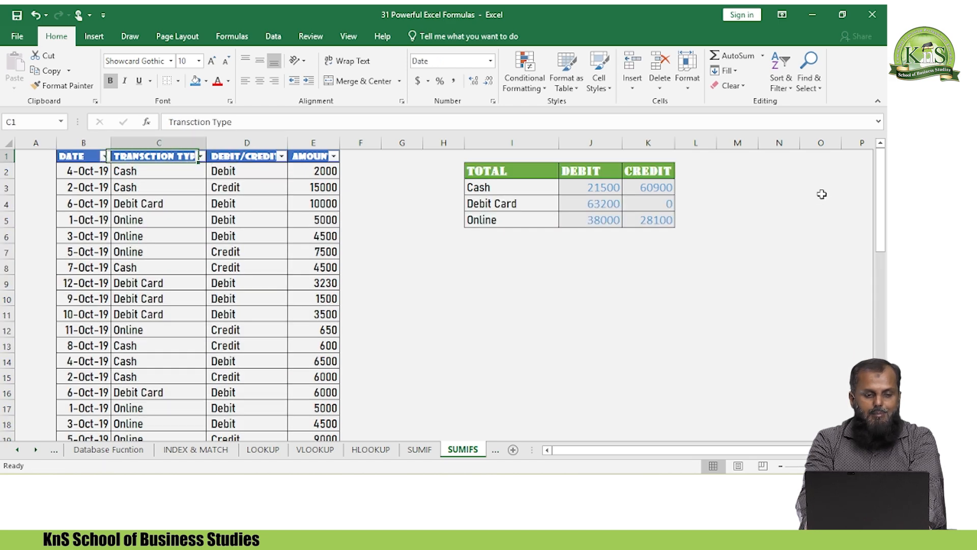
Step: Examine the transaction types offered by the Transction Type filter for the unfiltered table, checking for Debit Card, and leave the filter unchanged
{"action": "key", "text": "alt+Down"}
{"action": "key", "text": "Up"}
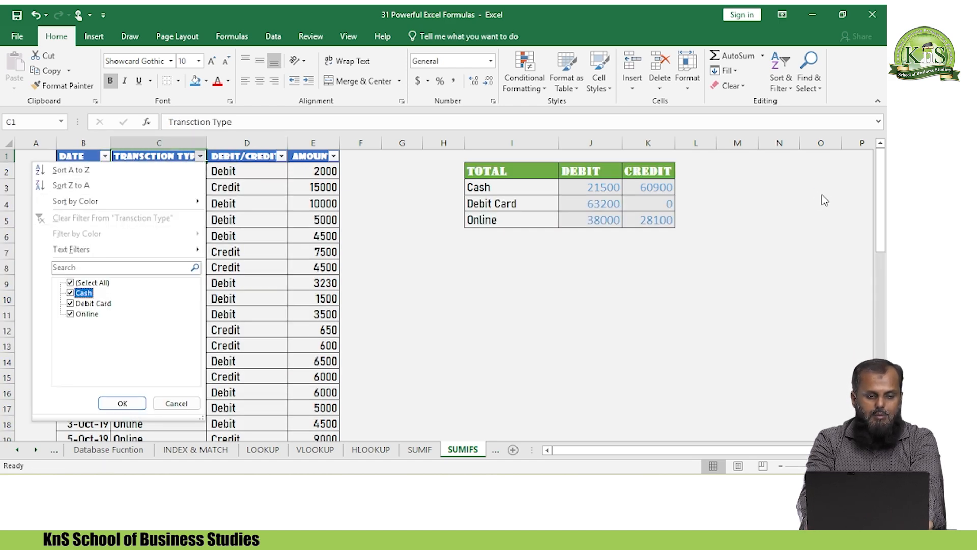
{"action": "key", "text": "Down"}
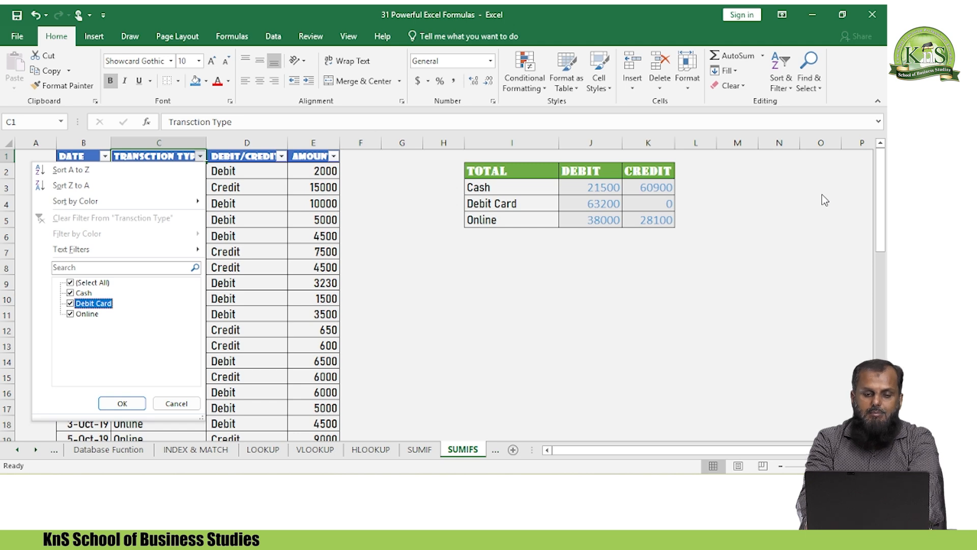
{"action": "key", "text": "Escape"}
Step: Review the Debit Card row of the totals table, comparing its Debit and Credit results in J4 and K4
{"action": "key", "text": "Right"}
{"action": "key", "text": "Right"}
{"action": "key", "text": "Right"}
{"action": "key", "text": "Right"}
{"action": "key", "text": "Right"}
{"action": "key", "text": "Right"}
{"action": "key", "text": "Right"}
{"action": "key", "text": "Down"}
{"action": "key", "text": "Left"}
{"action": "key", "text": "Down"}
{"action": "key", "text": "Down"}
{"action": "key", "text": "Right"}
{"action": "key", "text": "Right"}
{"action": "key", "text": "Left"}
{"action": "key", "text": "Left"}
{"action": "key", "text": "Right"}
{"action": "key", "text": "Right"}
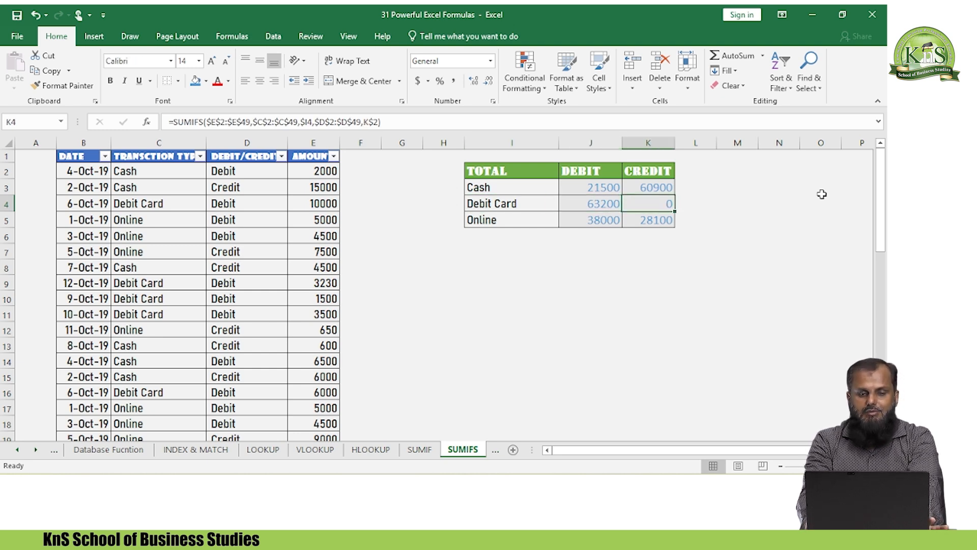
Step: Inspect the ranges and criteria referenced by the SUMIFS formula for the Cash Debit total in J3, keeping the formula as it is
{"action": "key", "text": "Left"}
{"action": "key", "text": "Up"}
{"action": "key", "text": "Up"}
{"action": "key", "text": "Down"}
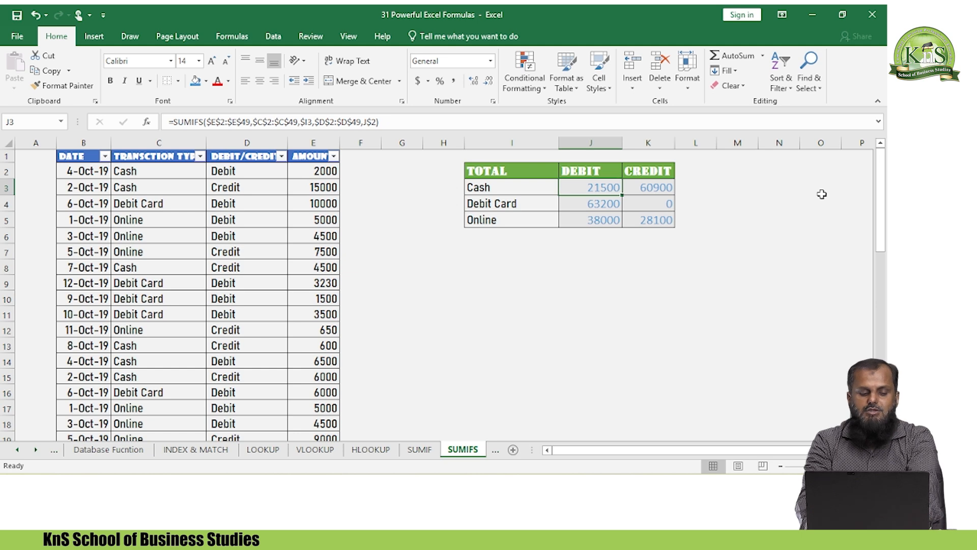
{"action": "key", "text": "F2"}
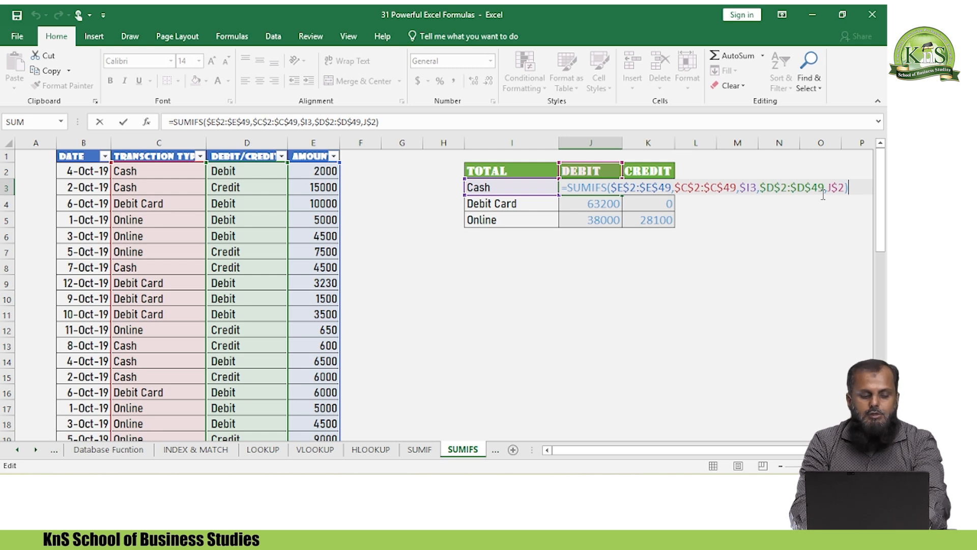
{"action": "key", "text": "Return"}
{"action": "key", "text": "Return"}
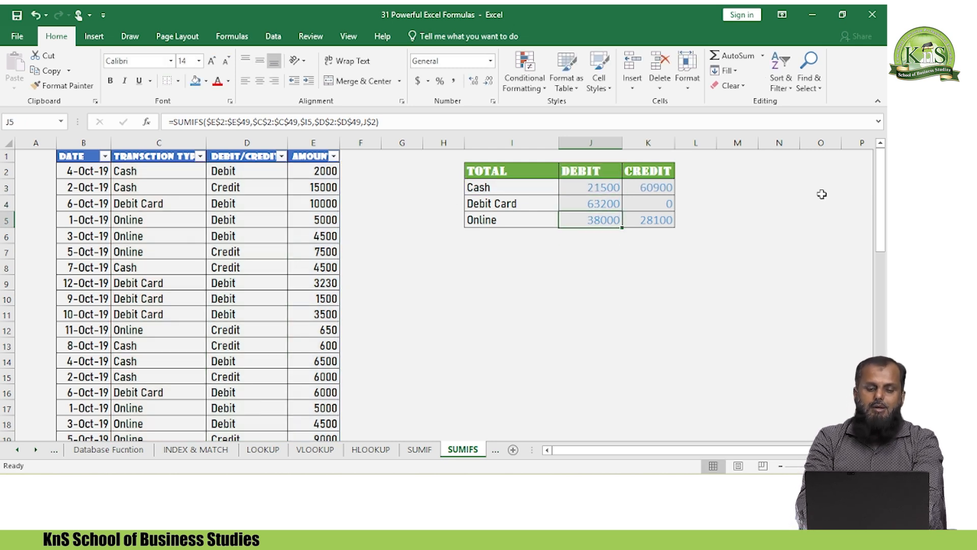
{"action": "key", "text": "Down"}
{"action": "key", "text": "Down"}
{"action": "key", "text": "Up"}
{"action": "key", "text": "Right"}
{"action": "key", "text": "Right"}
{"action": "key", "text": "Left"}
{"action": "key", "text": "Left"}
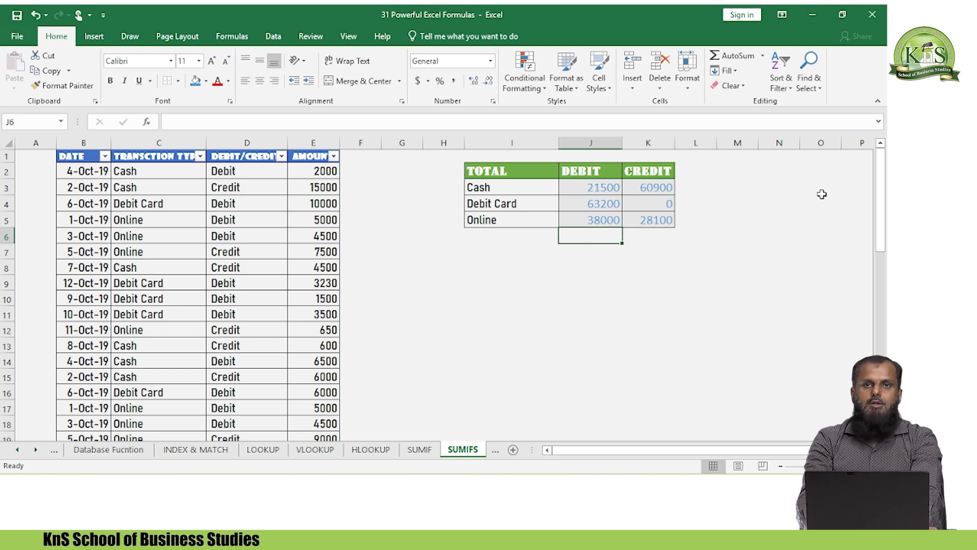